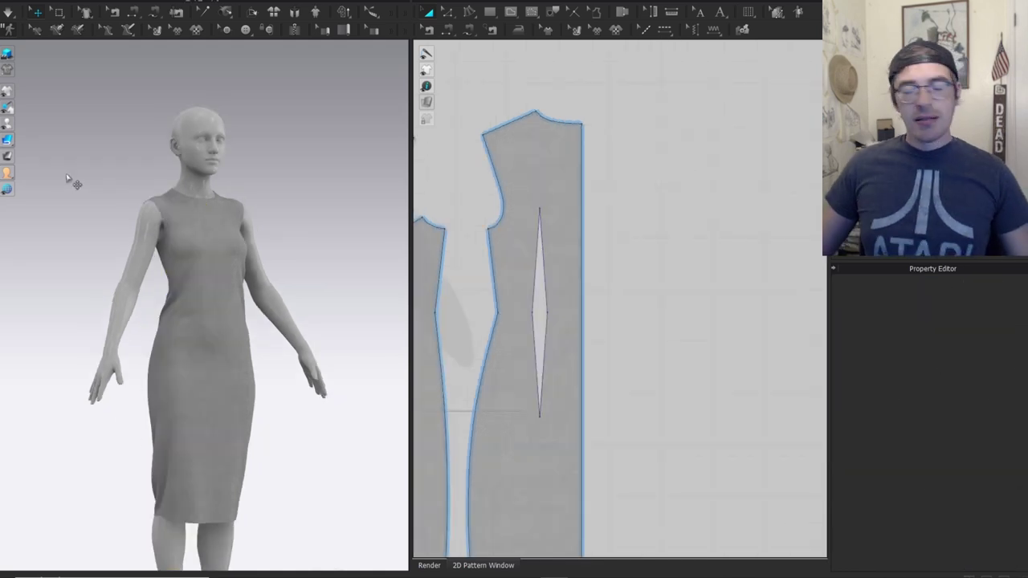
Draw a vertical internal line about 213 mm long on the back pattern, between the dart and the center back edge.
right_drag(223, 258, 201, 230)
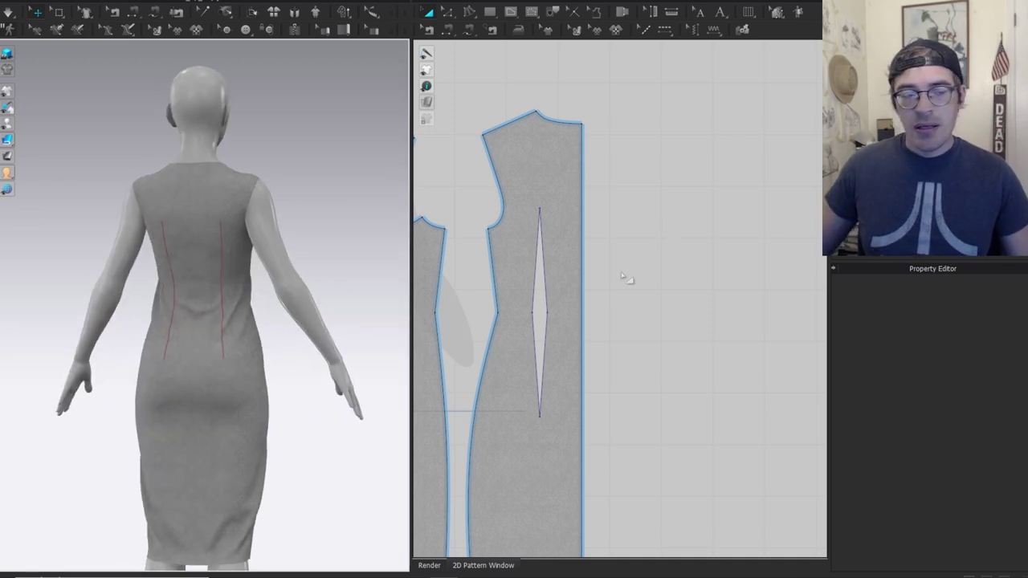
scroll(610, 199, up, 1)
middle_drag(606, 199, 624, 95)
key(g)
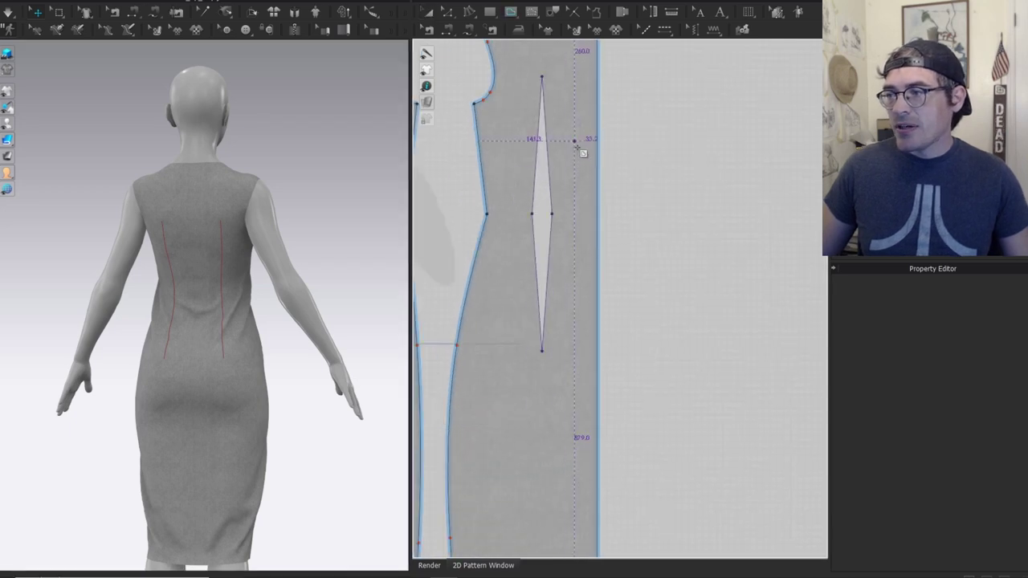
click(577, 115)
double_click(575, 257)
scroll(201, 260, up, 3)
right_drag(202, 259, 214, 243)
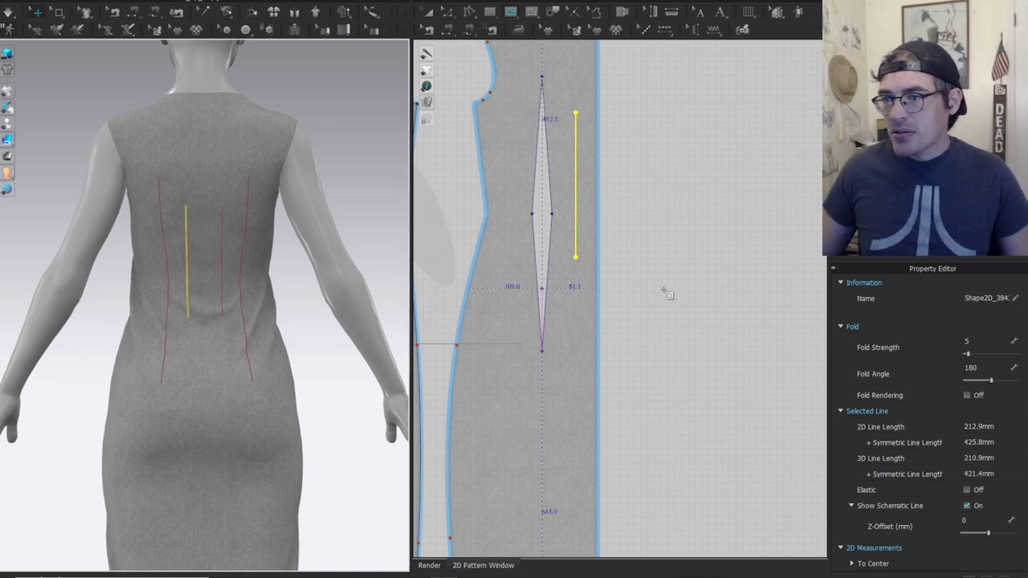
Extend the new vertical line at both ends to the pattern outline, adding points where it meets the edges.
key(z)
right_click(575, 190)
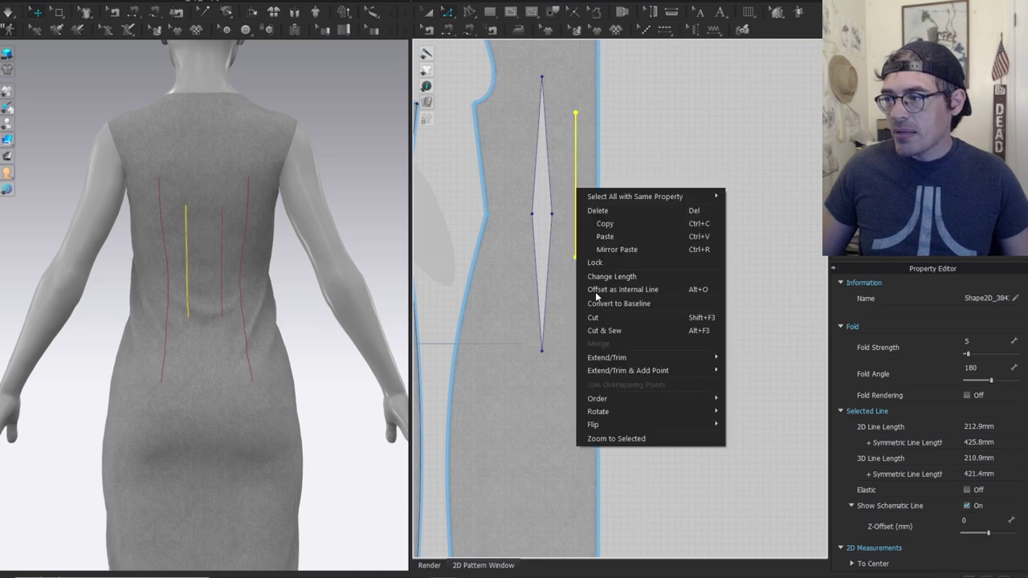
mouse_move(657, 363)
click(762, 370)
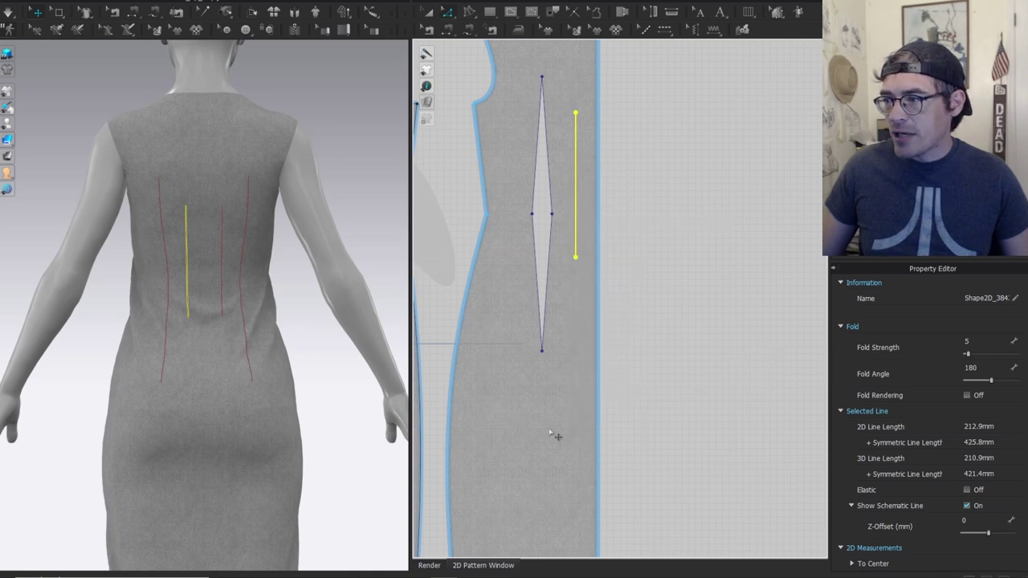
scroll(575, 246, down, 3)
scroll(575, 246, up, 5)
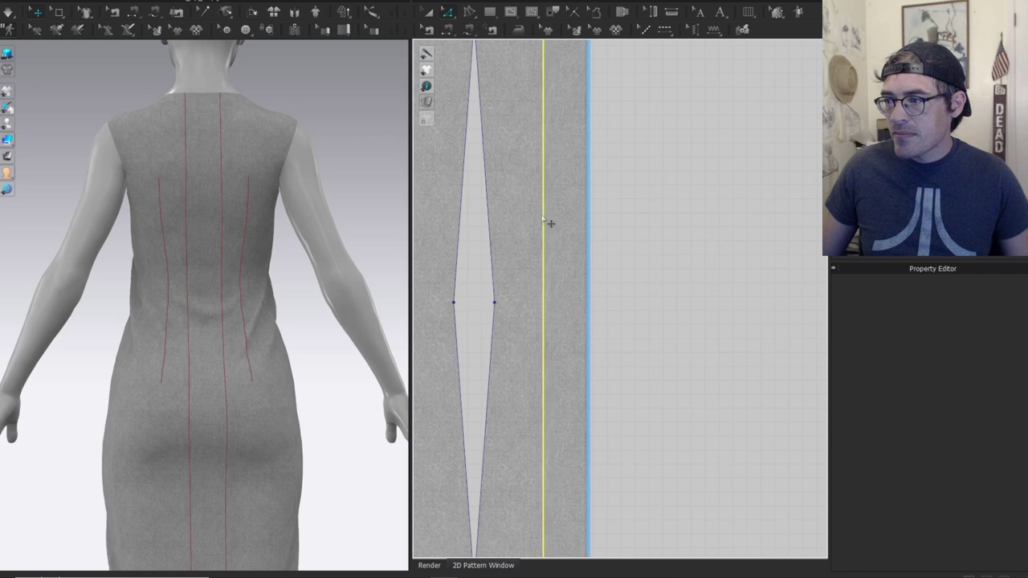
Shift the vertical line slightly toward the dart and place a parallel copy between it and the center back edge.
click(544, 222)
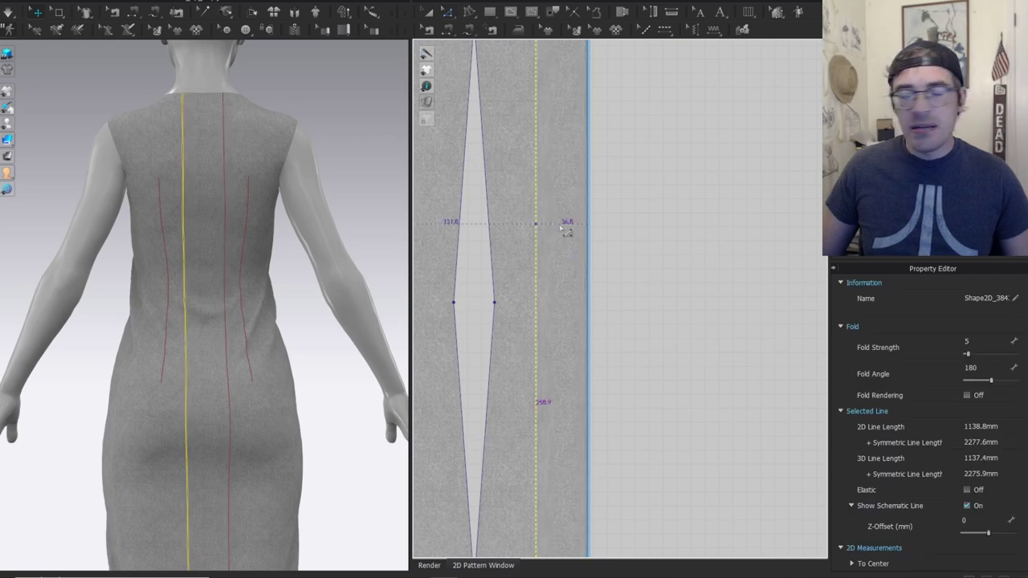
scroll(553, 269, down, 3)
middle_drag(562, 261, 563, 117)
drag(543, 273, 559, 292)
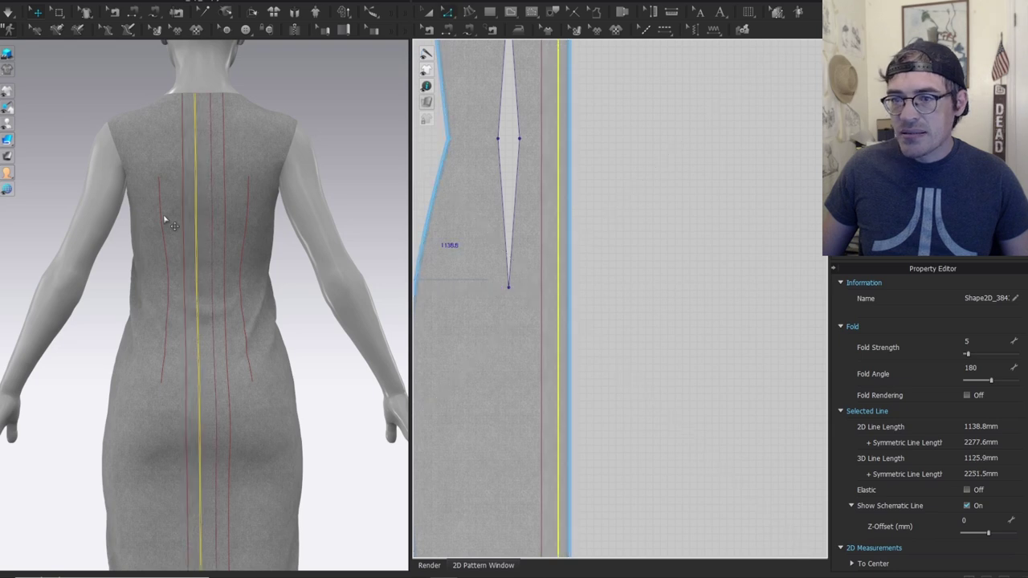
scroll(204, 165, up, 3)
scroll(527, 207, up, 3)
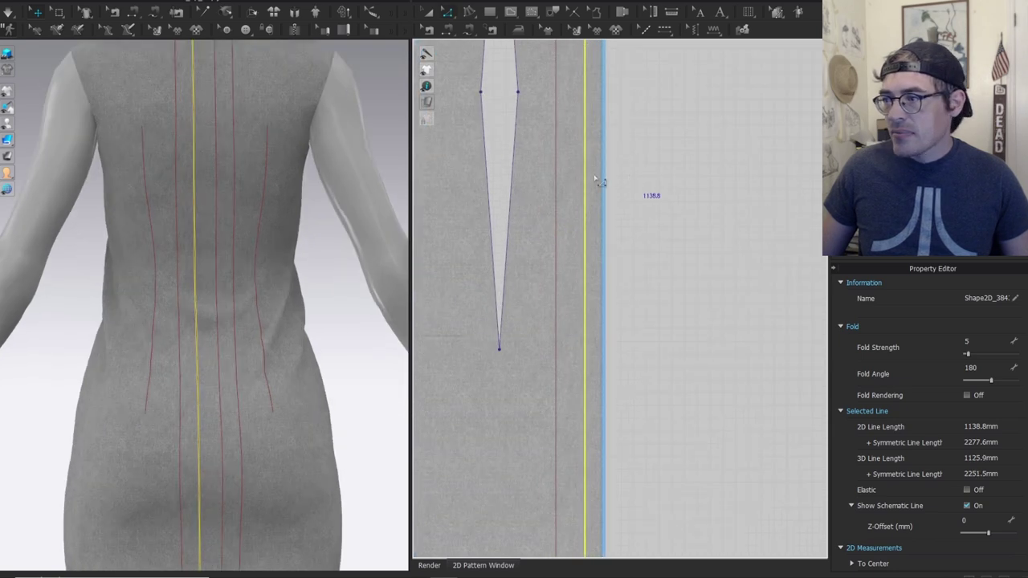
Nudge the copied vertical line slightly closer to the center back edge and check its placement on the dress.
click(615, 179)
scroll(587, 178, up, 3)
drag(585, 175, 592, 176)
scroll(177, 152, down, 1)
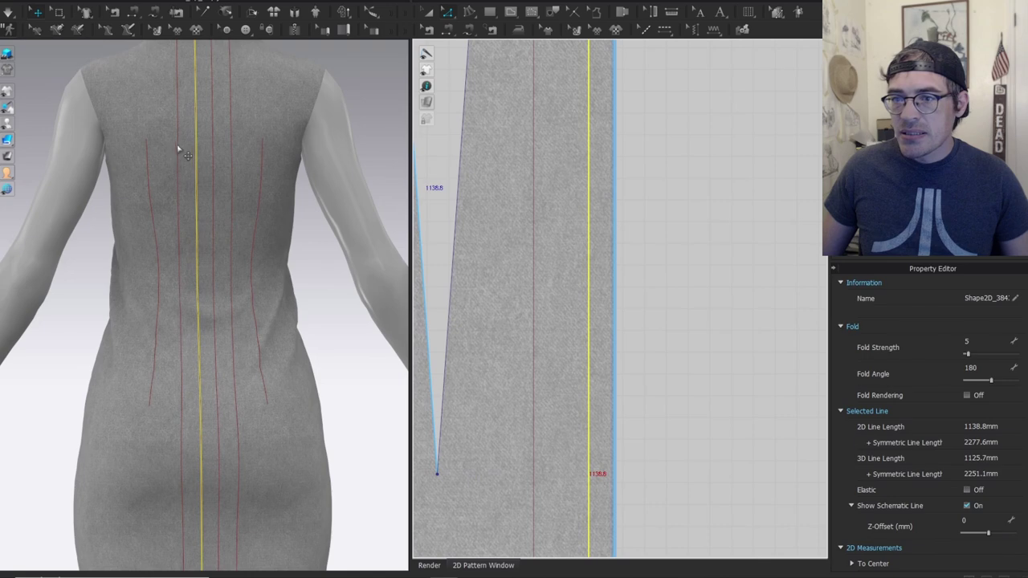
middle_drag(176, 153, 203, 261)
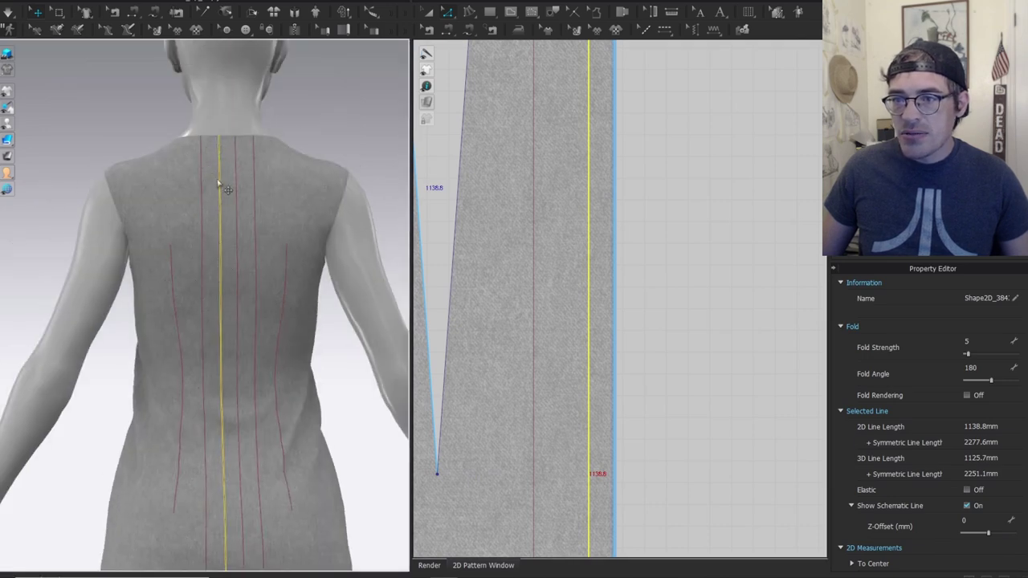
scroll(213, 296, up, 2)
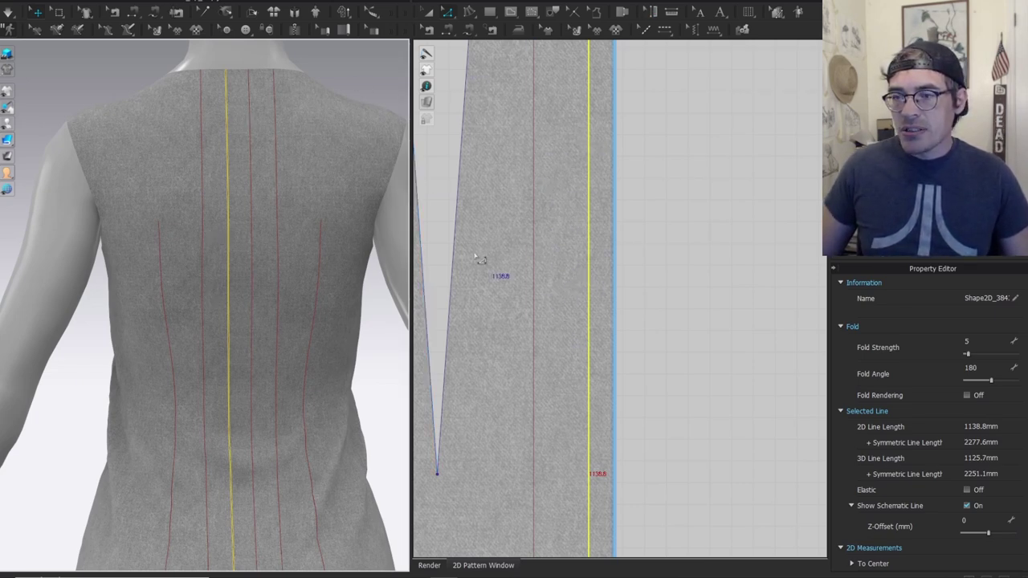
scroll(511, 276, down, 2)
scroll(217, 168, up, 2)
click(240, 173)
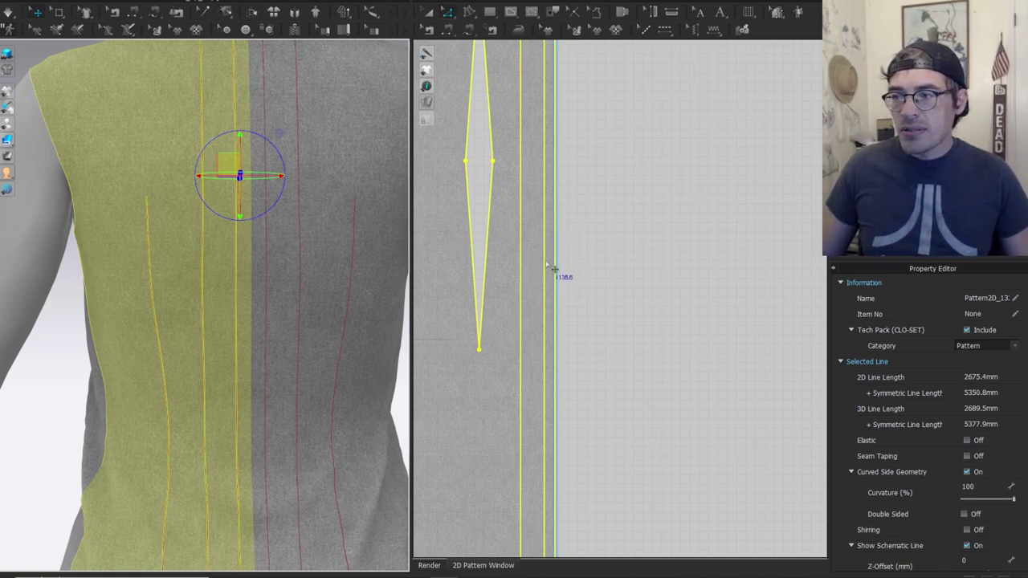
Distribute one internal line midway between the two vertical lines on the back pattern.
scroll(550, 235, down, 3)
middle_drag(575, 216, 583, 331)
click(604, 152)
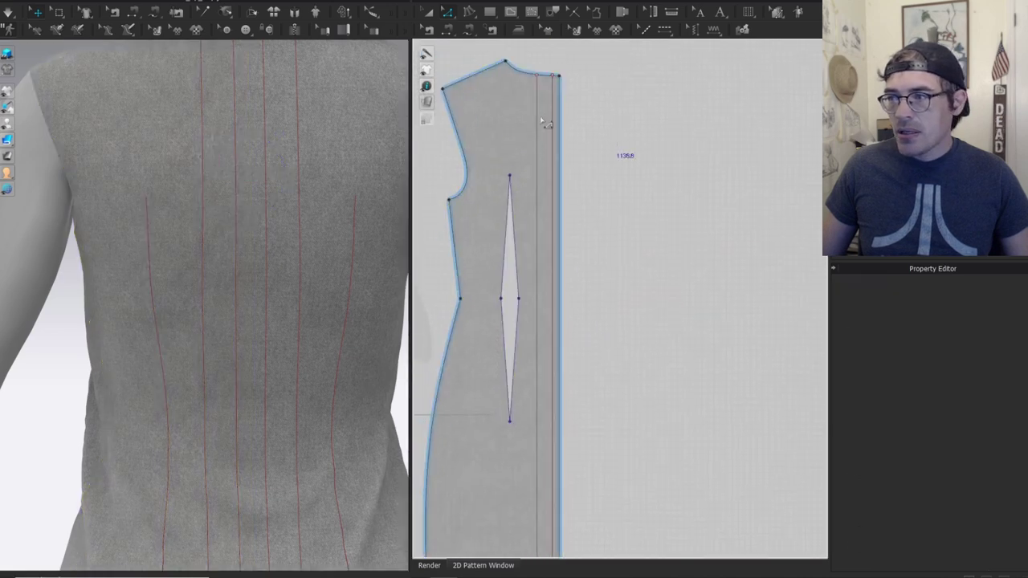
click(554, 167)
shift+click(537, 169)
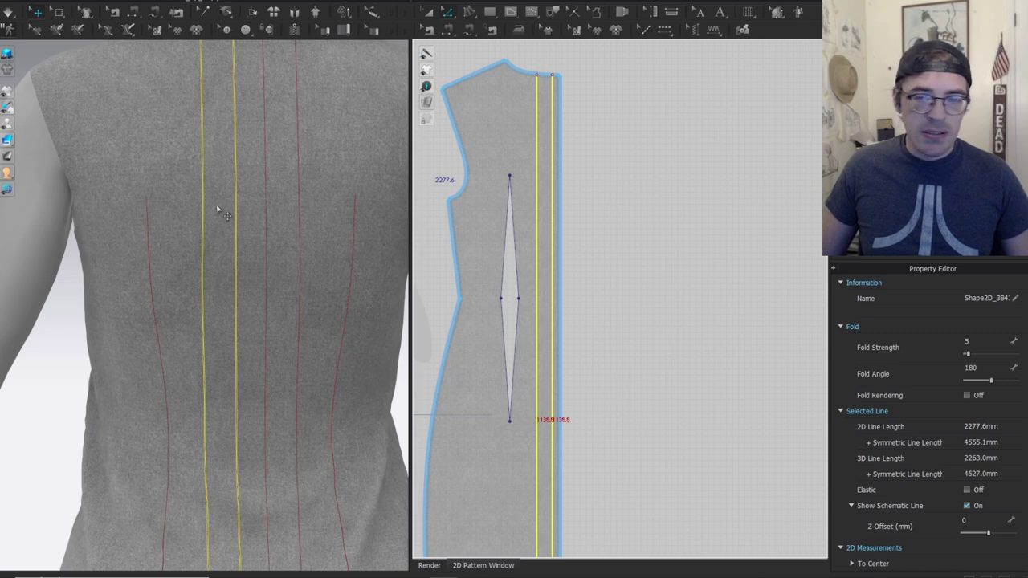
scroll(562, 182, up, 3)
scroll(557, 165, up, 3)
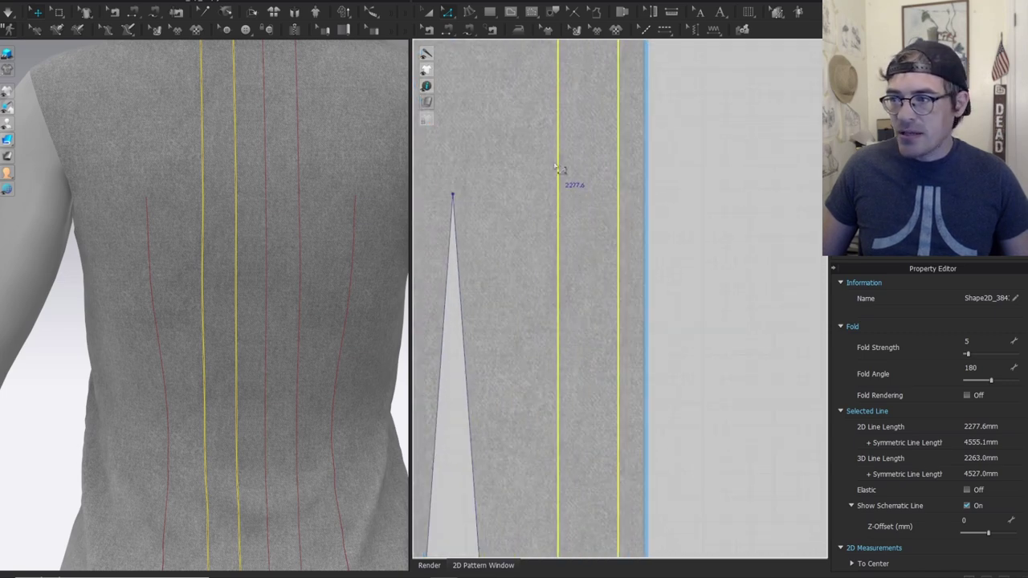
right_click(559, 167)
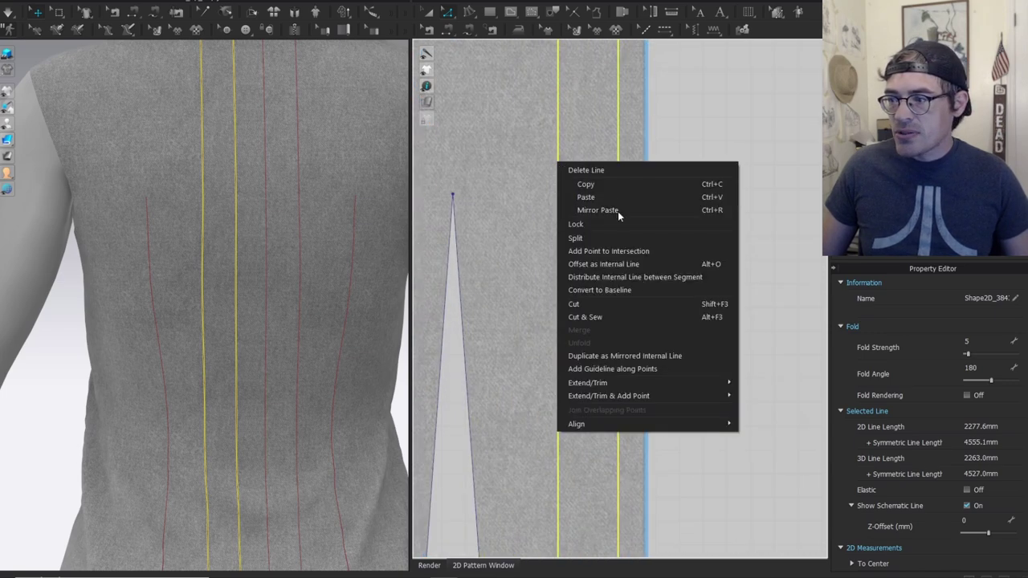
click(617, 277)
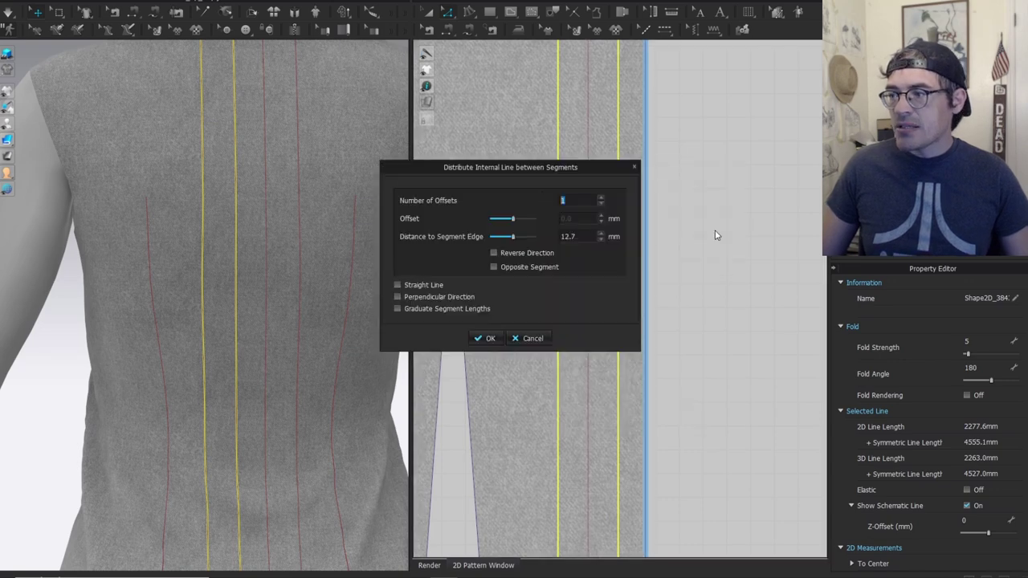
click(484, 338)
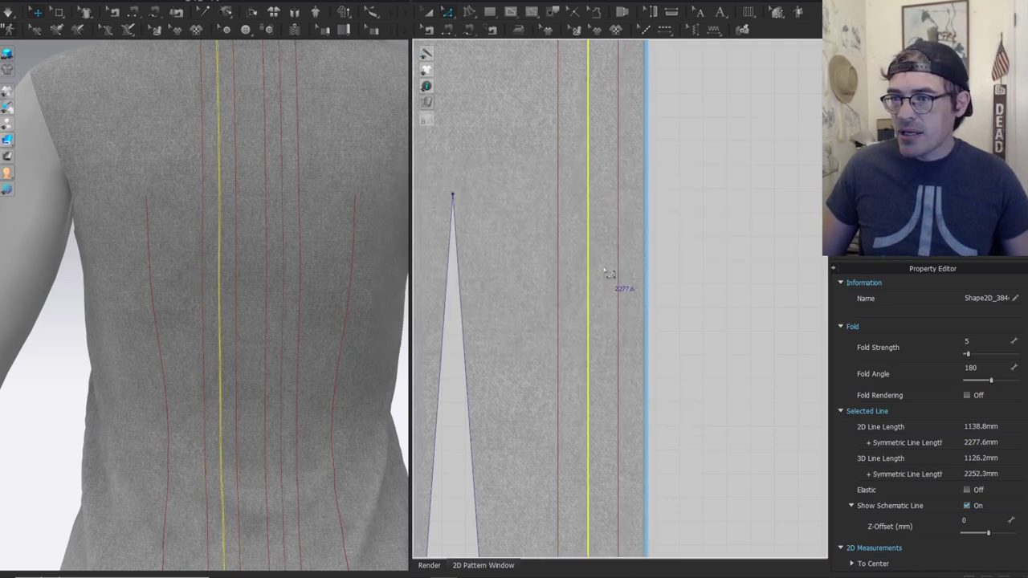
Draw a horizontal internal line about 25 mm long between the two outer vertical lines, just below the back neckline.
middle_drag(608, 161, 590, 394)
scroll(570, 279, up, 2)
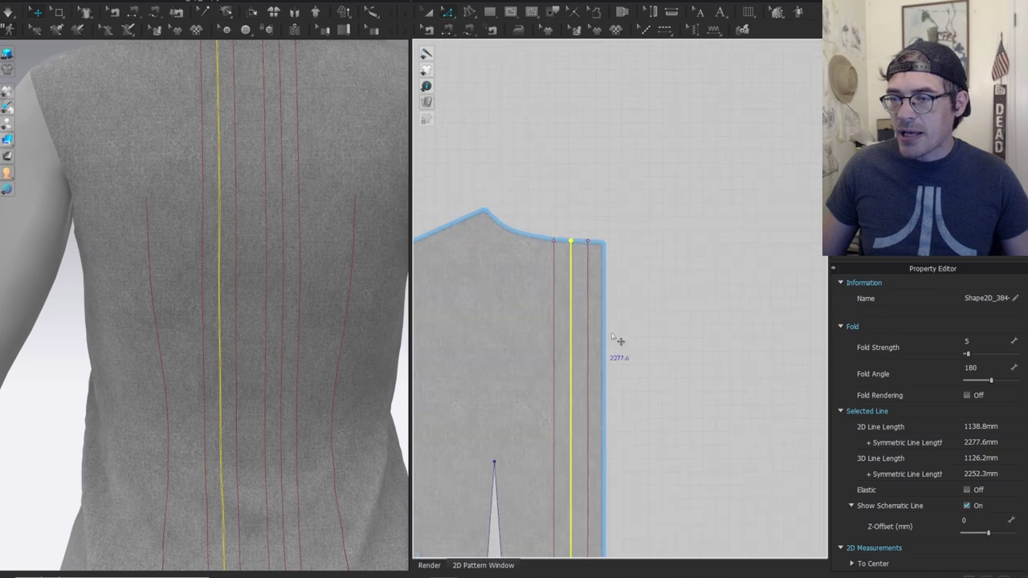
middle_drag(600, 340, 610, 250)
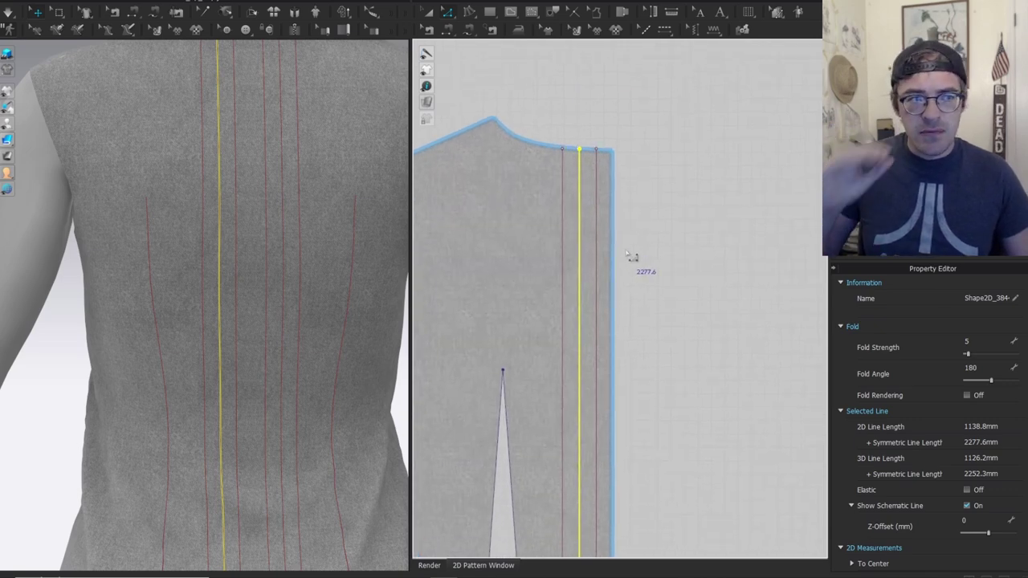
scroll(631, 141, up, 3)
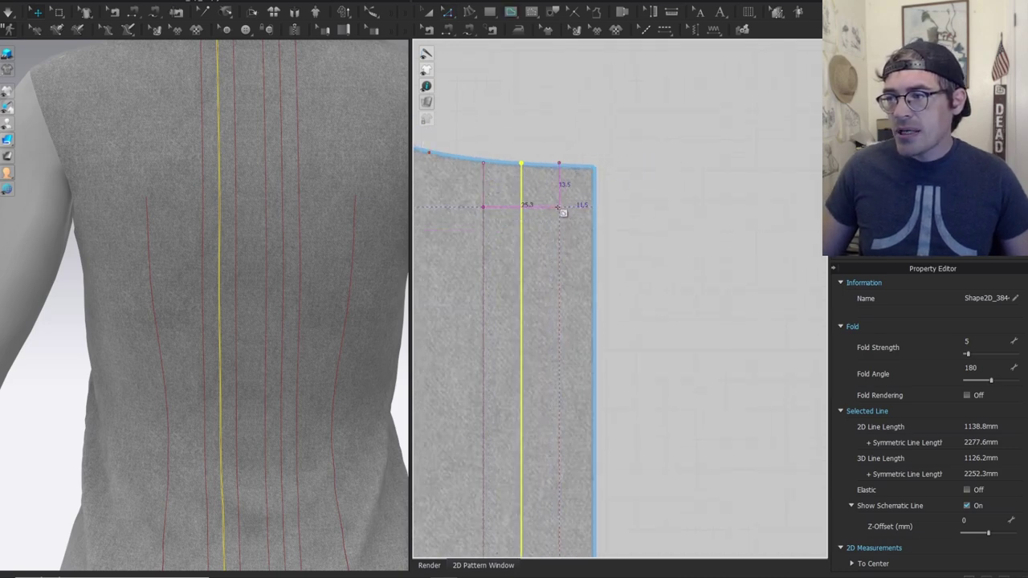
scroll(291, 153, down, 4)
middle_drag(251, 180, 238, 306)
scroll(214, 198, up, 5)
scroll(498, 240, down, 4)
middle_drag(536, 288, 578, 231)
Paste 47 copies of the short horizontal line down the vertical strip at a 31.8 mm interval.
key(ctrl+c)
key(ctrl+v)
scroll(518, 168, down, 3)
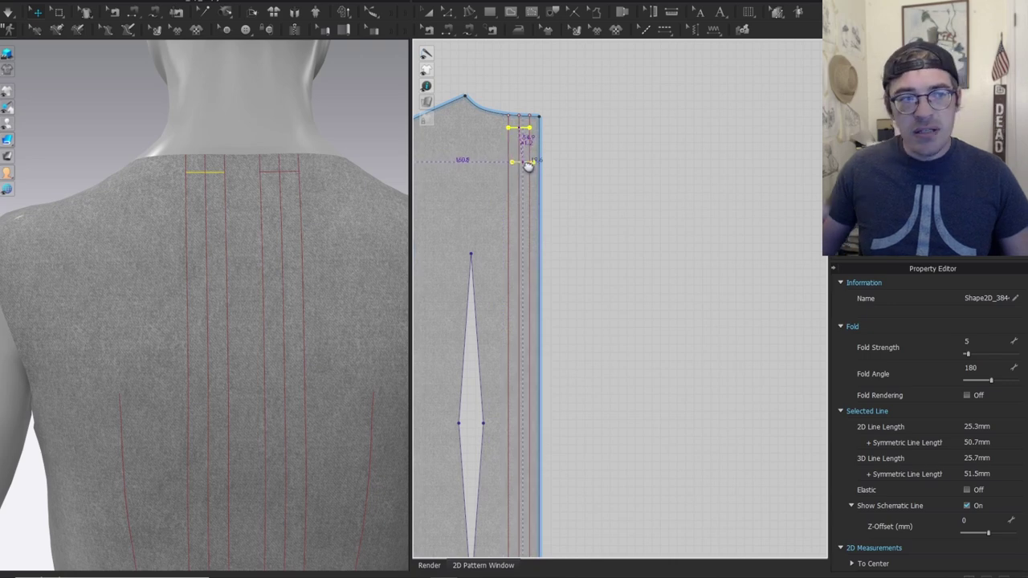
scroll(530, 161, down, 2)
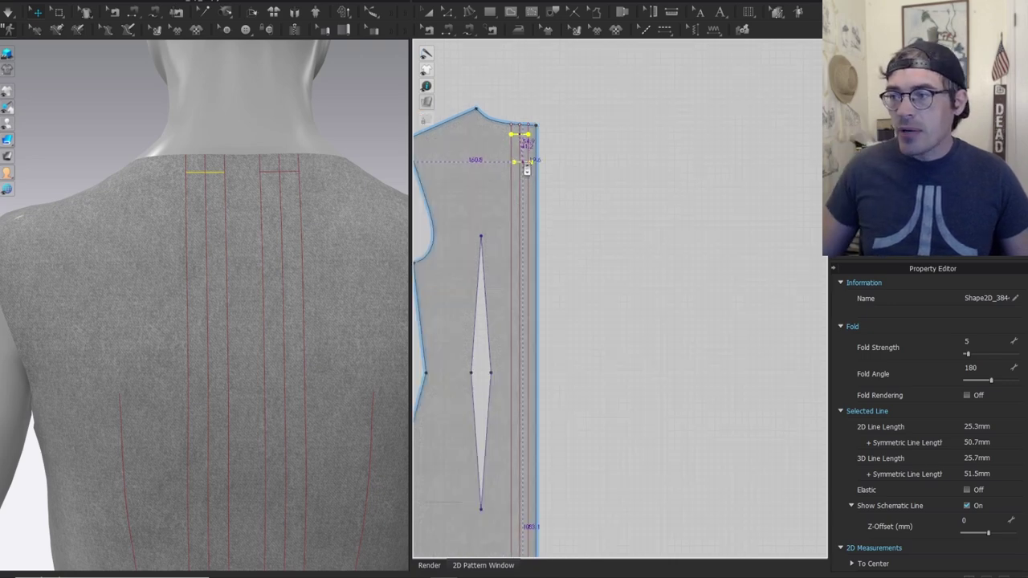
right_click(529, 203)
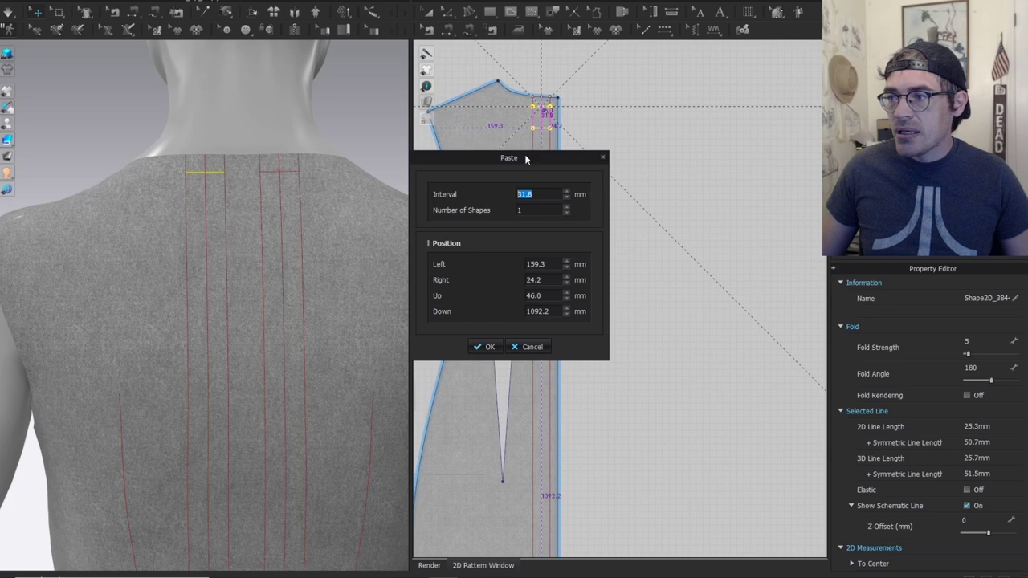
drag(526, 156, 319, 126)
drag(360, 176, 360, 179)
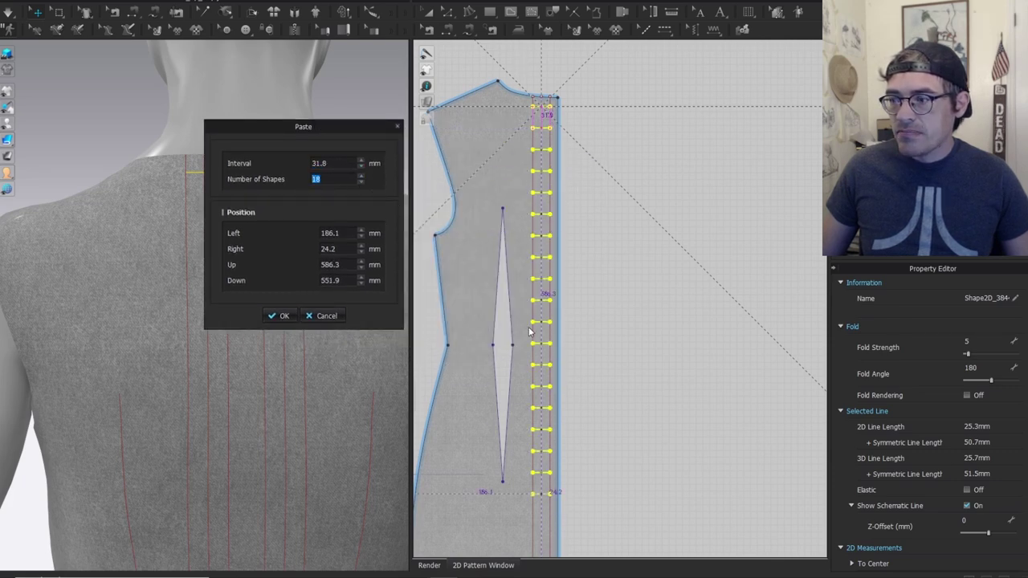
drag(367, 177, 363, 178)
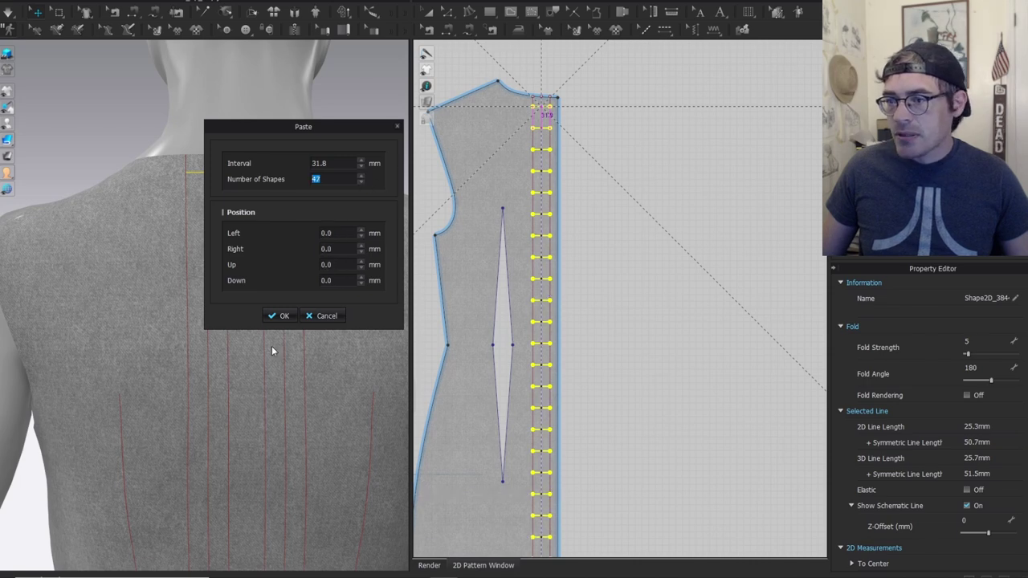
click(279, 317)
Delete the pasted horizontal lines that extend below the hem of the back pattern.
scroll(602, 426, down, 3)
scroll(621, 246, up, 5)
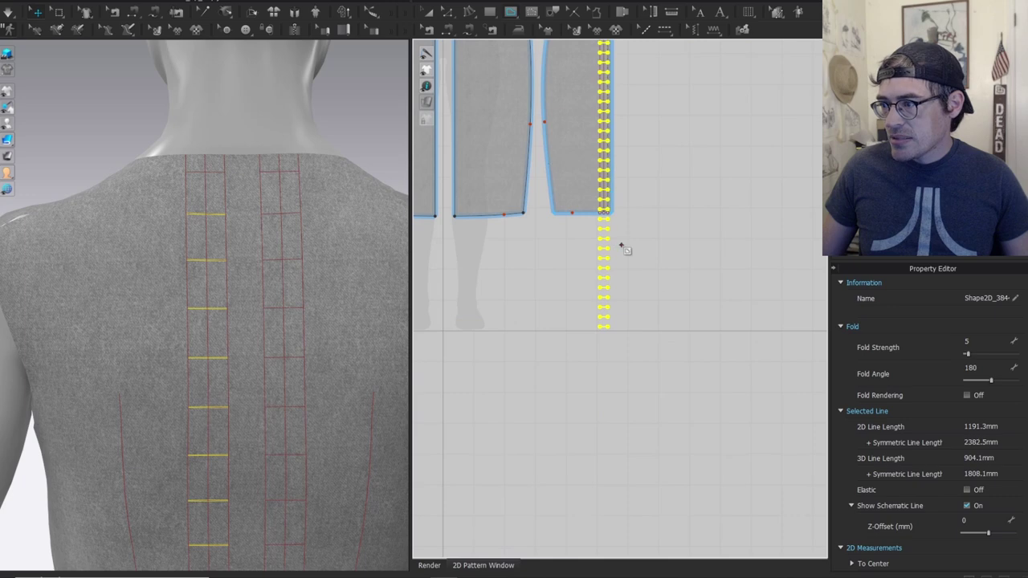
drag(649, 401, 530, 198)
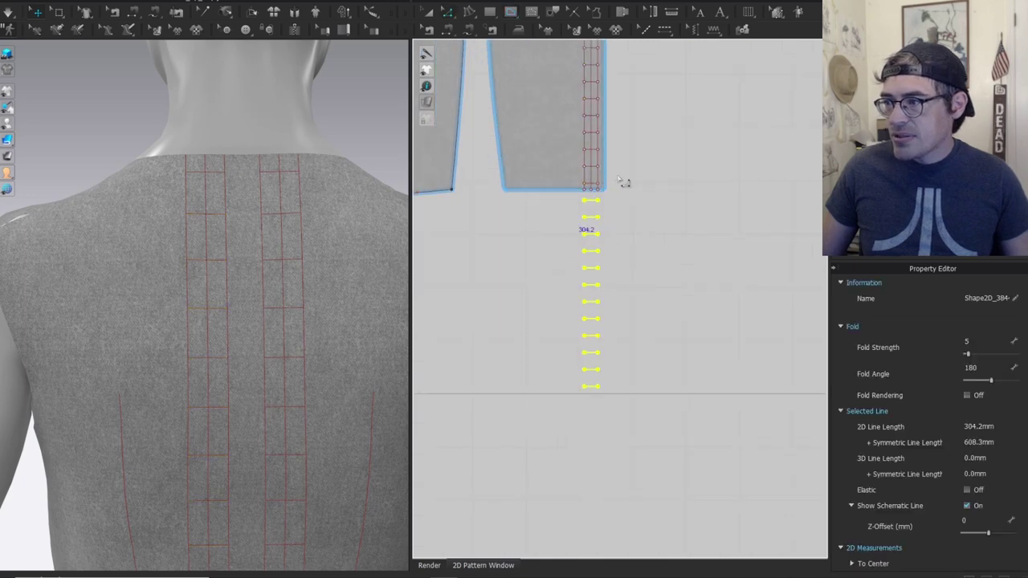
key(Delete)
scroll(617, 172, up, 4)
middle_drag(620, 100, 640, 310)
scroll(601, 116, down, 4)
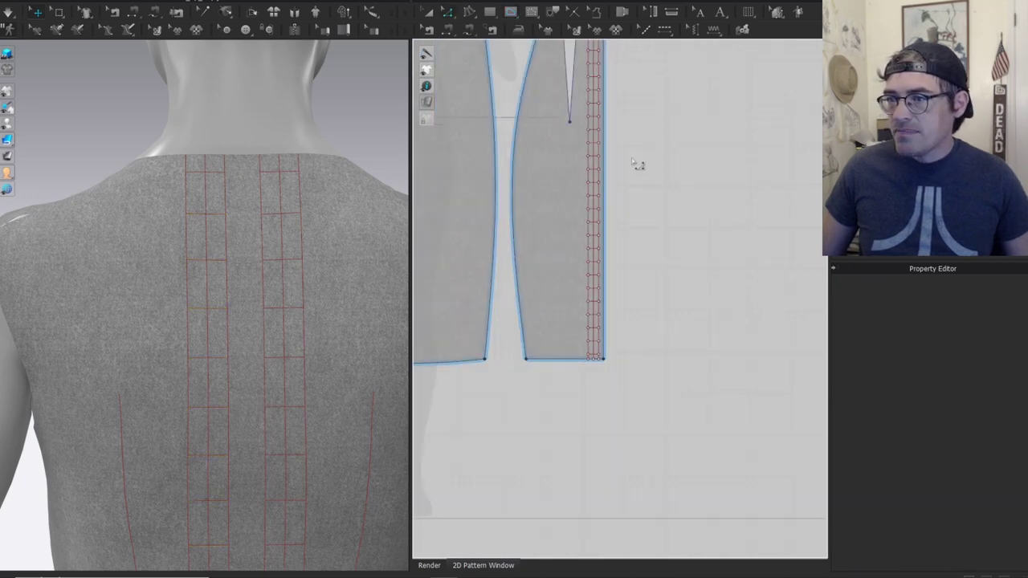
Add points on the middle vertical internal line wherever it intersects the horizontal lines.
middle_drag(627, 190, 631, 281)
scroll(621, 215, up, 2)
scroll(599, 320, up, 5)
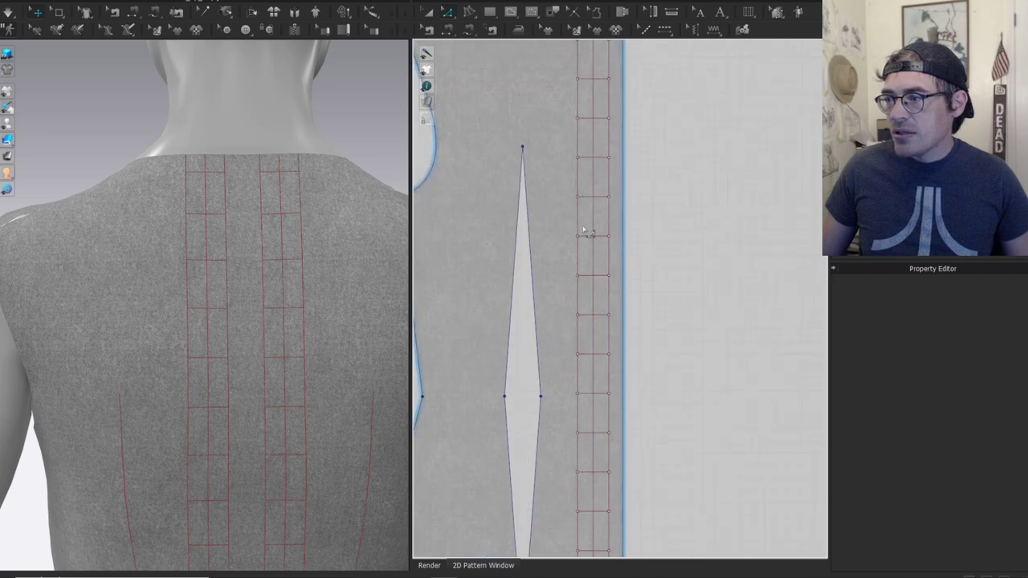
click(594, 225)
click(598, 196)
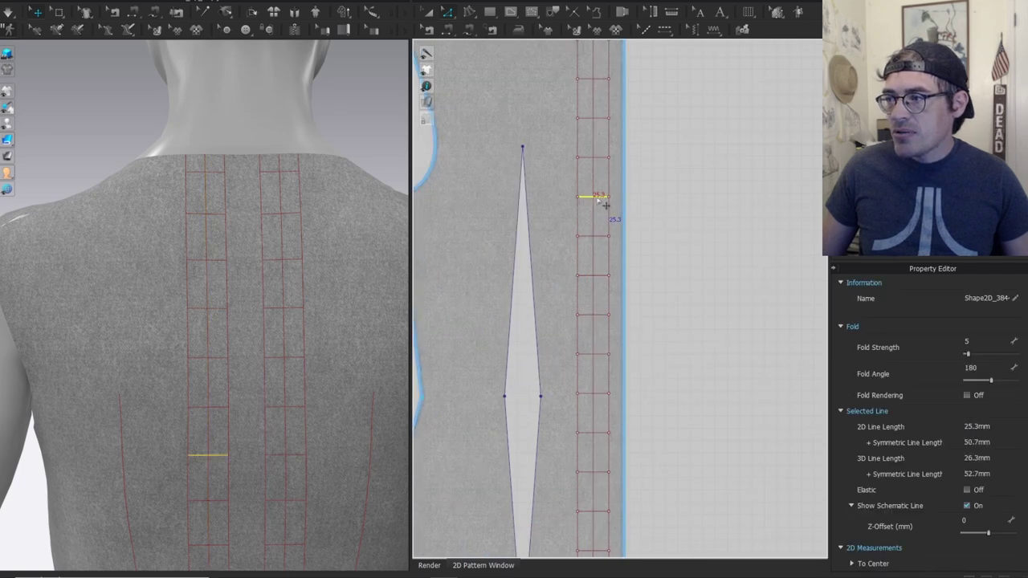
scroll(608, 205, up, 4)
click(580, 274)
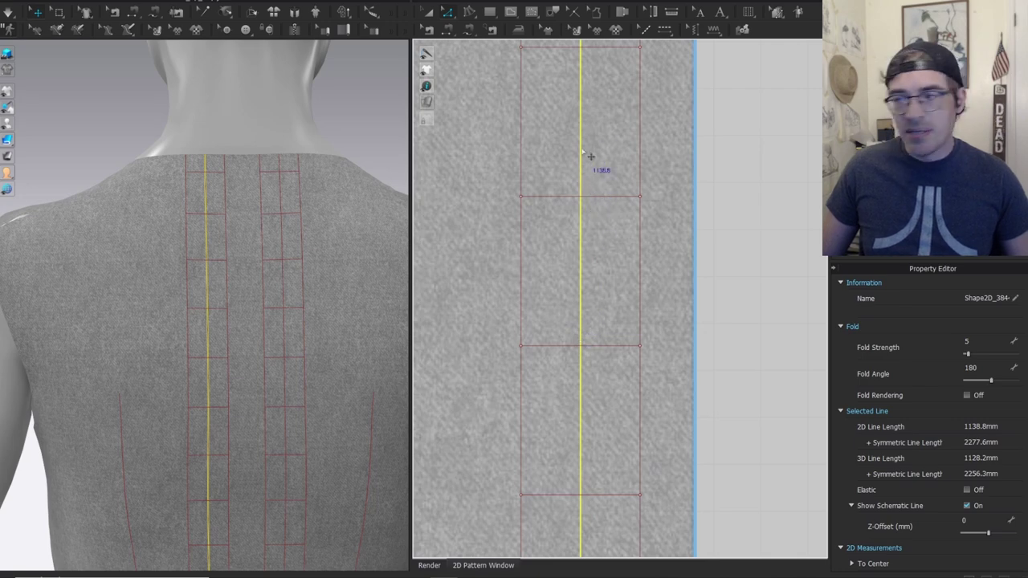
scroll(586, 154, down, 3)
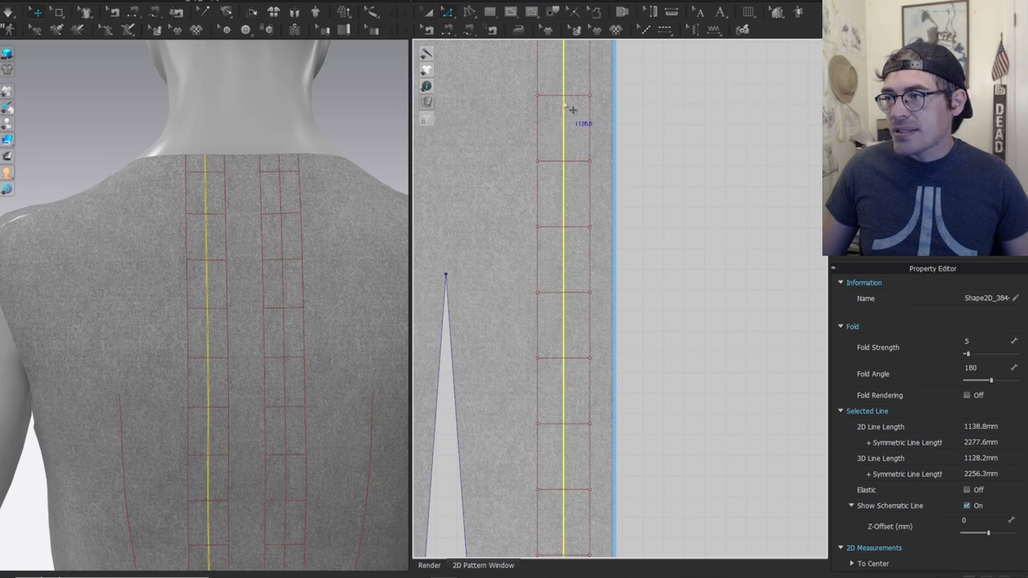
right_click(564, 180)
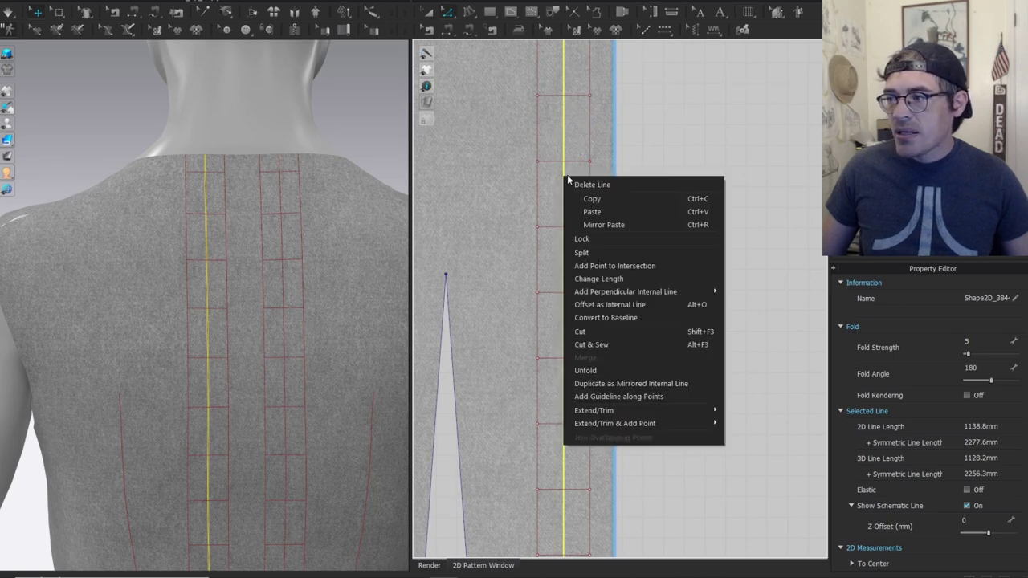
click(619, 265)
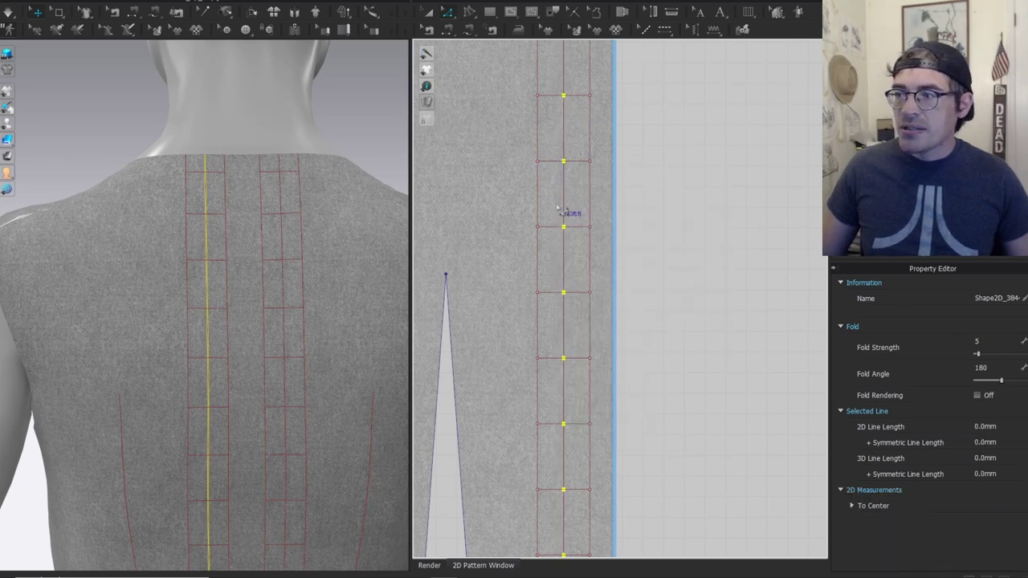
click(567, 161)
click(577, 230)
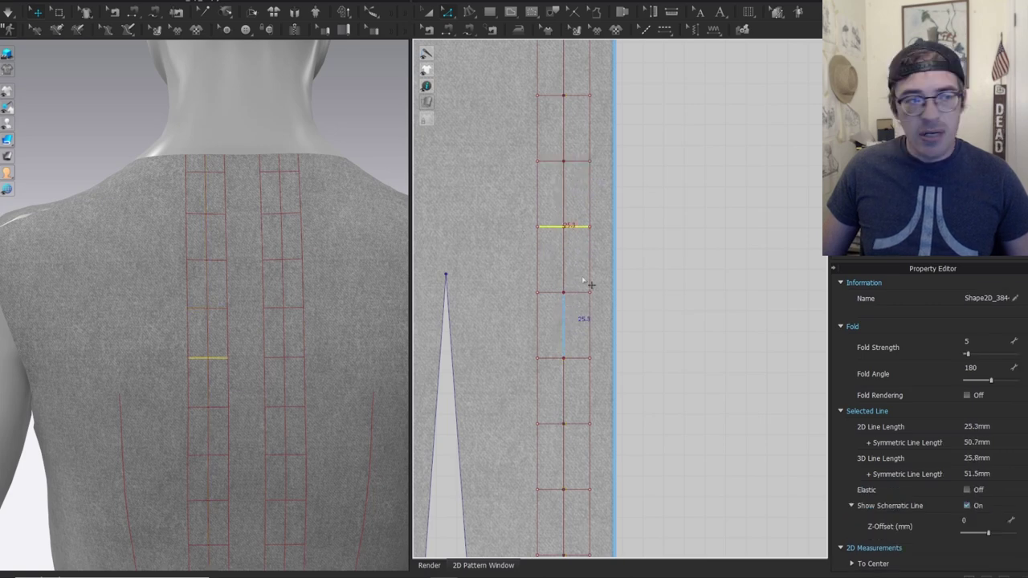
Draw an internal circle about 28.6 mm in circumference and center it on the intersection nearest the back neckline.
scroll(619, 198, down, 5)
scroll(604, 189, up, 4)
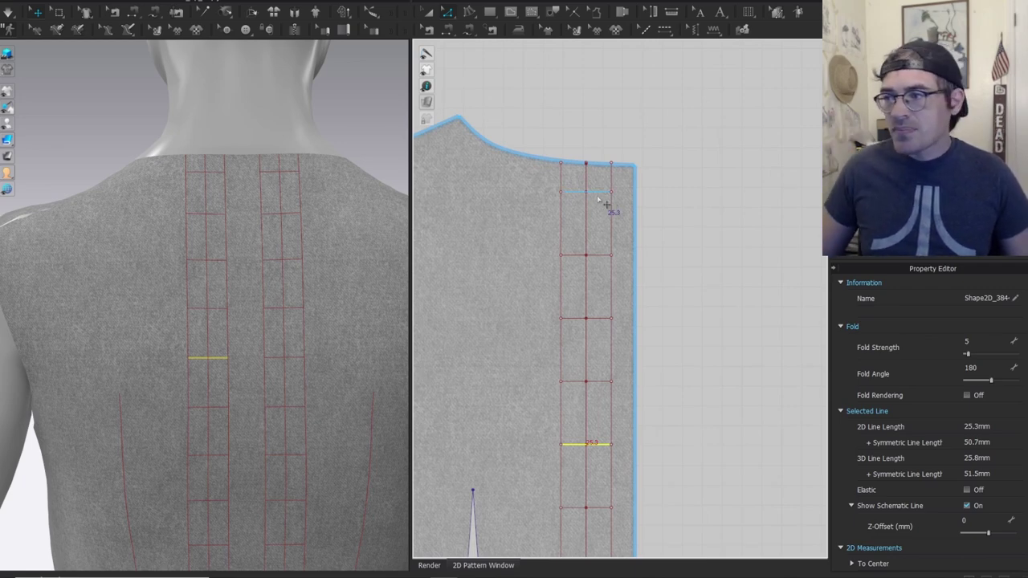
scroll(598, 191, up, 3)
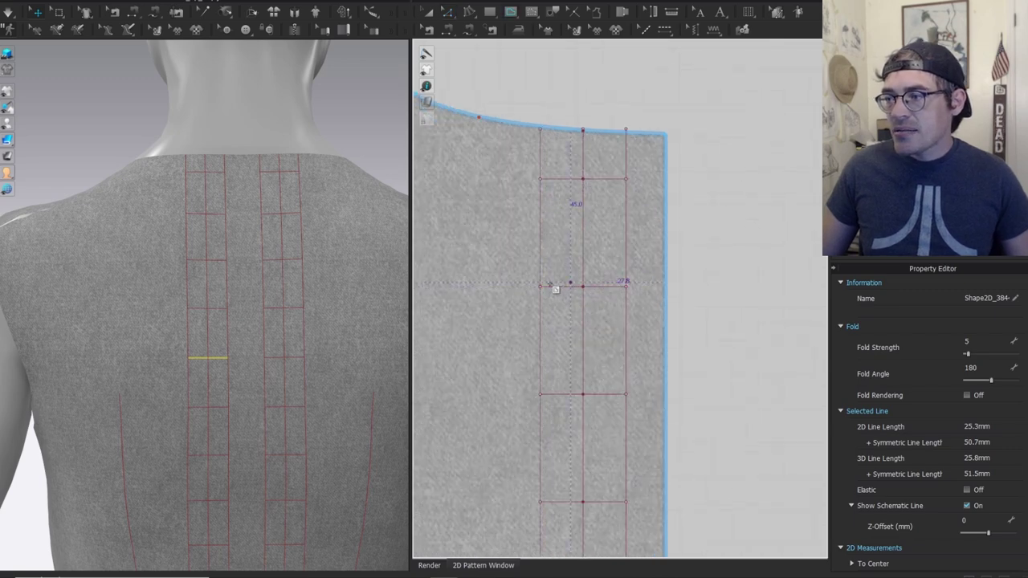
click(514, 13)
click(528, 57)
scroll(582, 180, up, 2)
drag(539, 143, 592, 196)
scroll(584, 178, up, 2)
scroll(584, 180, up, 1)
key(a)
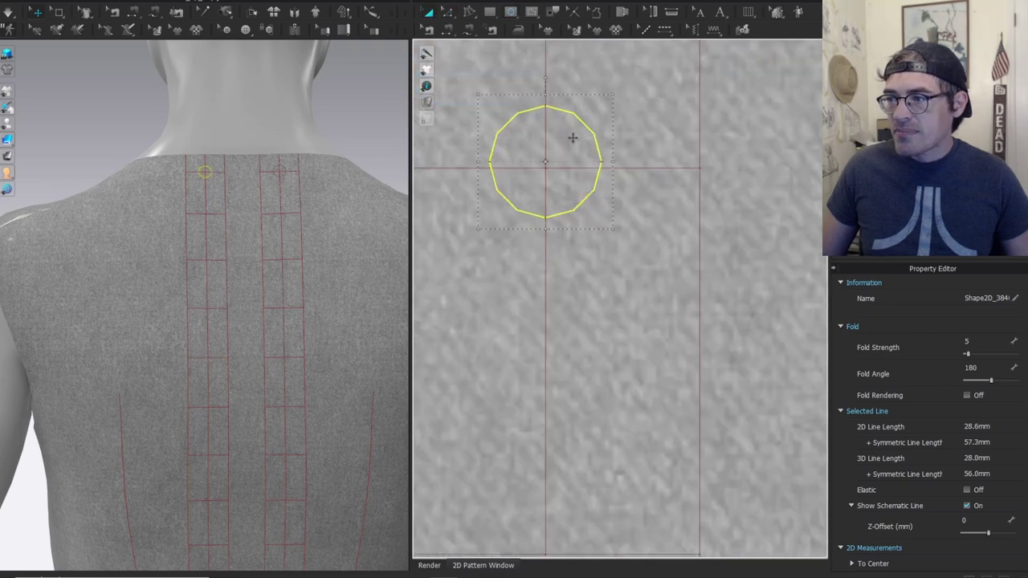
drag(598, 139, 604, 145)
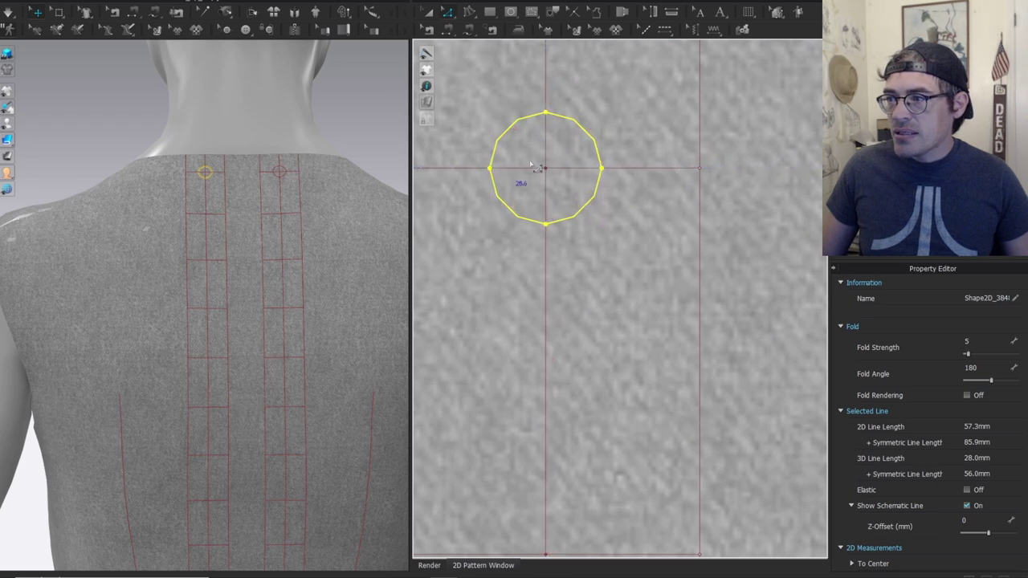
Examine the new circle's individual arc segments and its whole outline.
scroll(573, 190, down, 4)
middle_drag(579, 212, 597, 236)
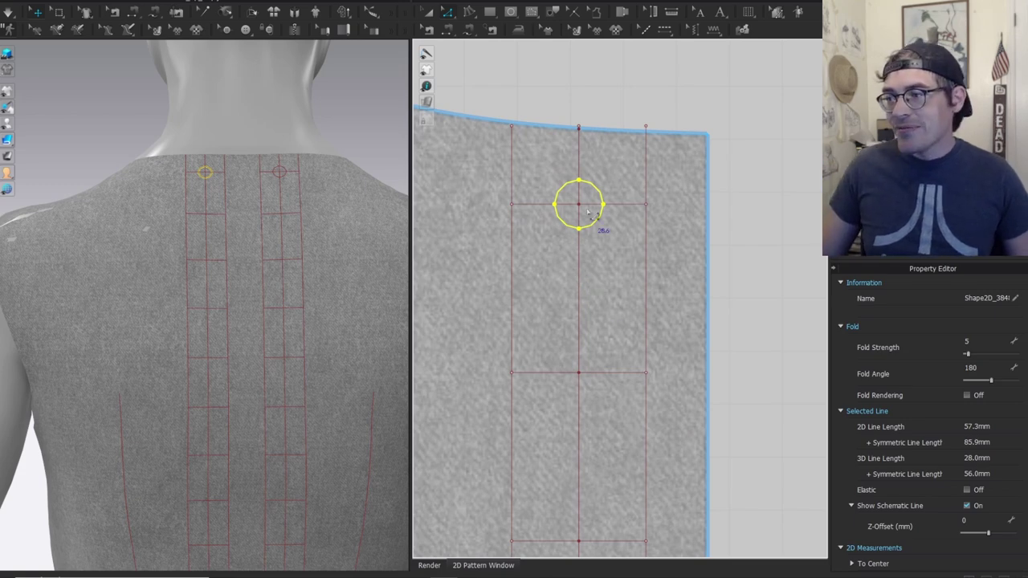
scroll(594, 193, up, 3)
click(602, 150)
click(599, 159)
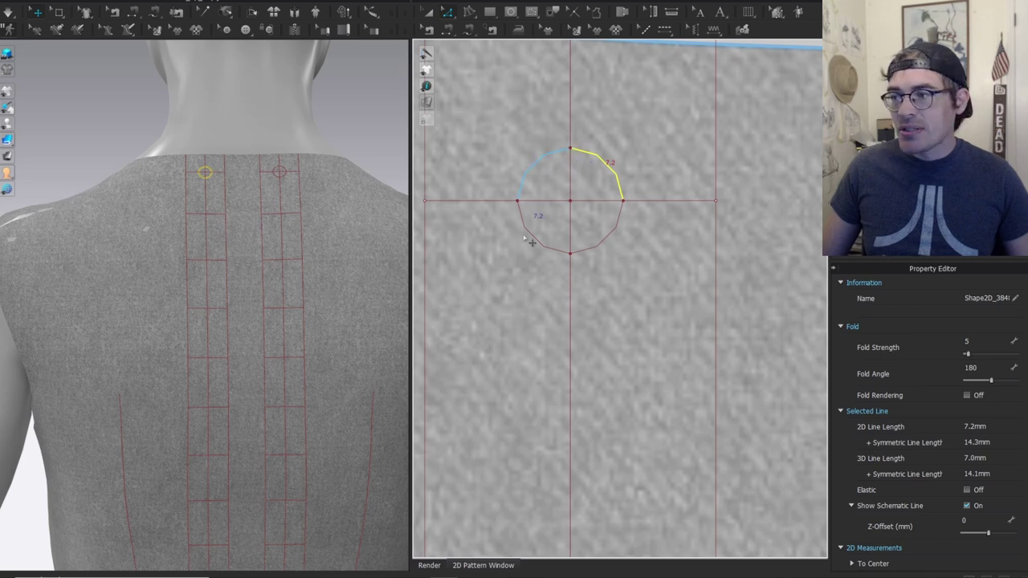
double_click(608, 244)
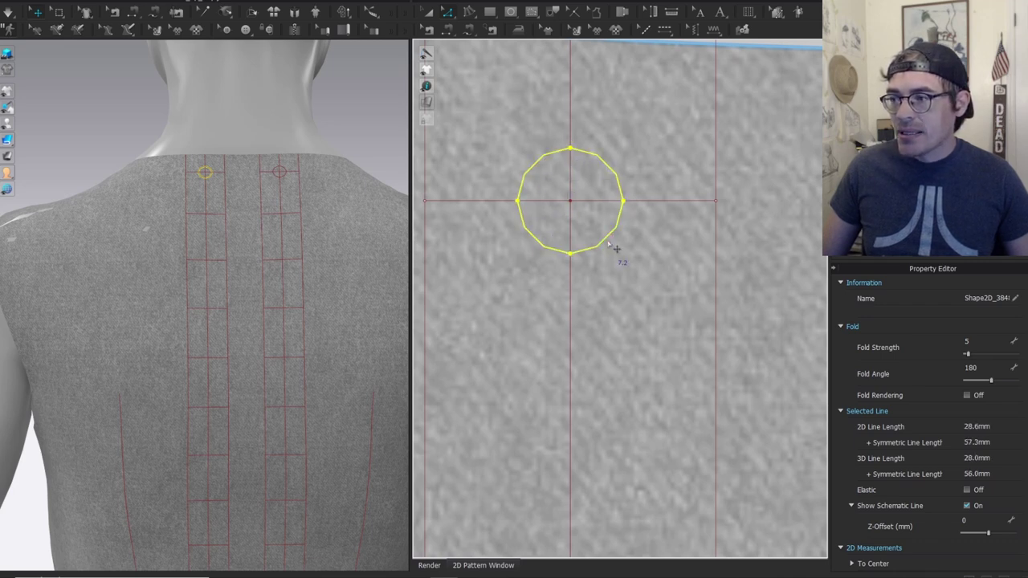
click(608, 244)
scroll(438, 193, down, 3)
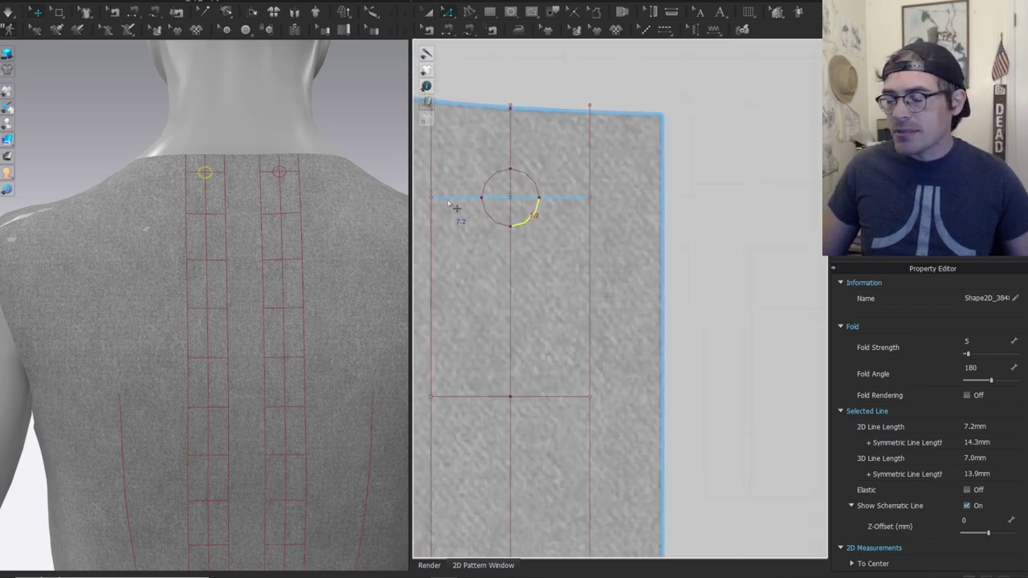
Paste 37 copies of the whole circle down the middle vertical line at a 31.8 mm interval.
double_click(528, 220)
scroll(531, 251, down, 1)
middle_drag(516, 186, 620, 70)
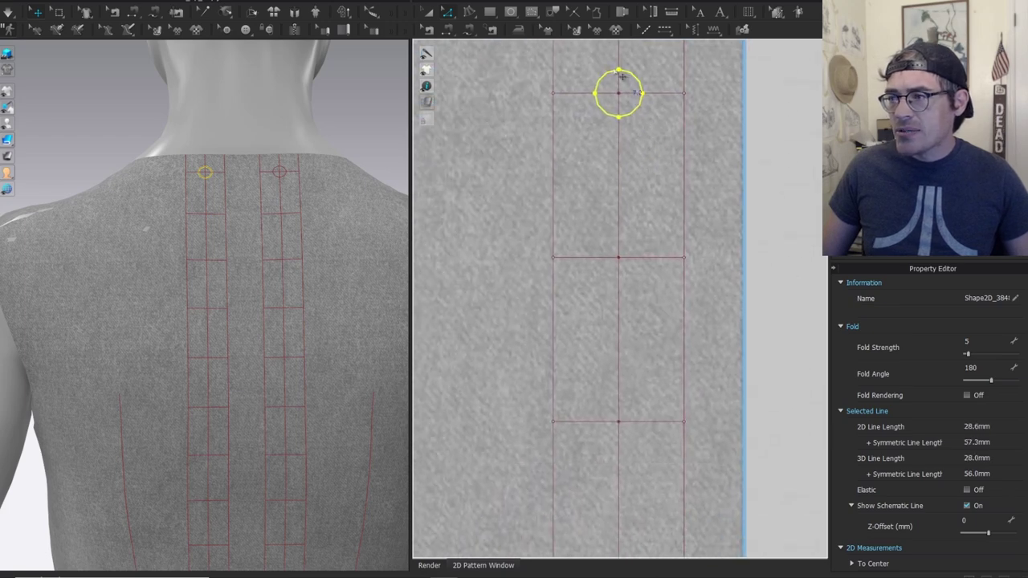
key(ctrl+c)
key(ctrl+v)
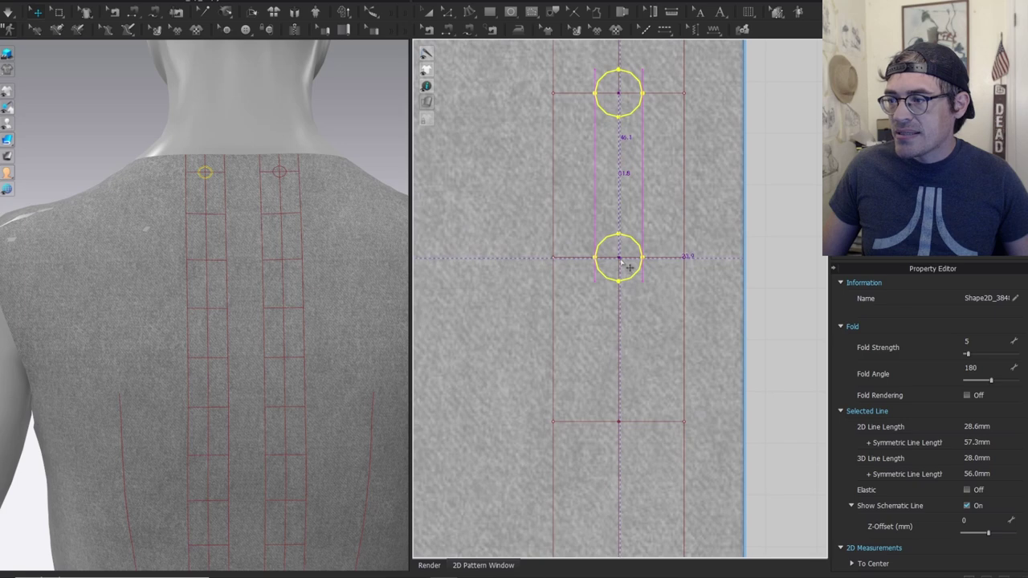
right_click(629, 267)
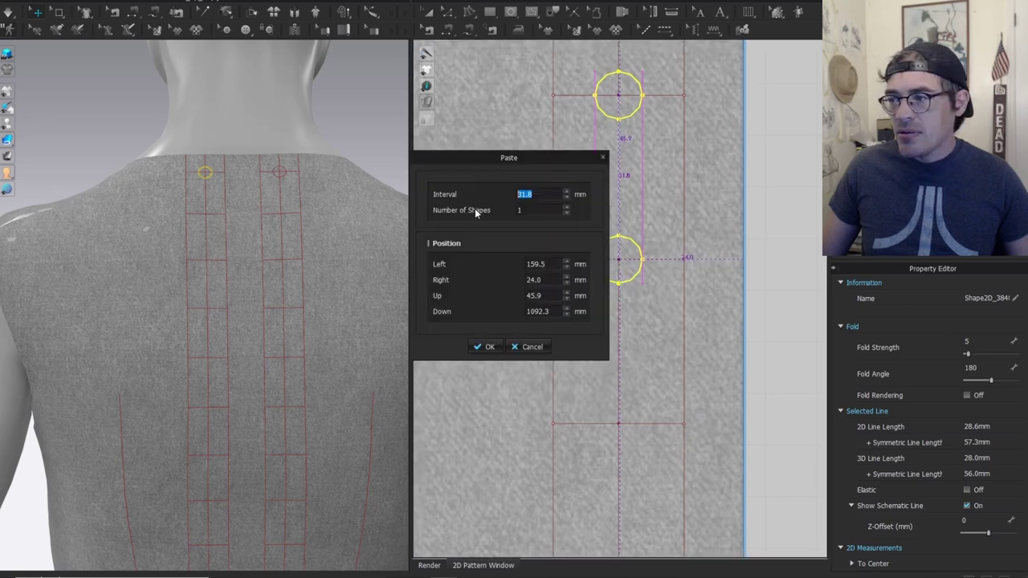
drag(534, 161, 349, 112)
scroll(384, 163, up, 4)
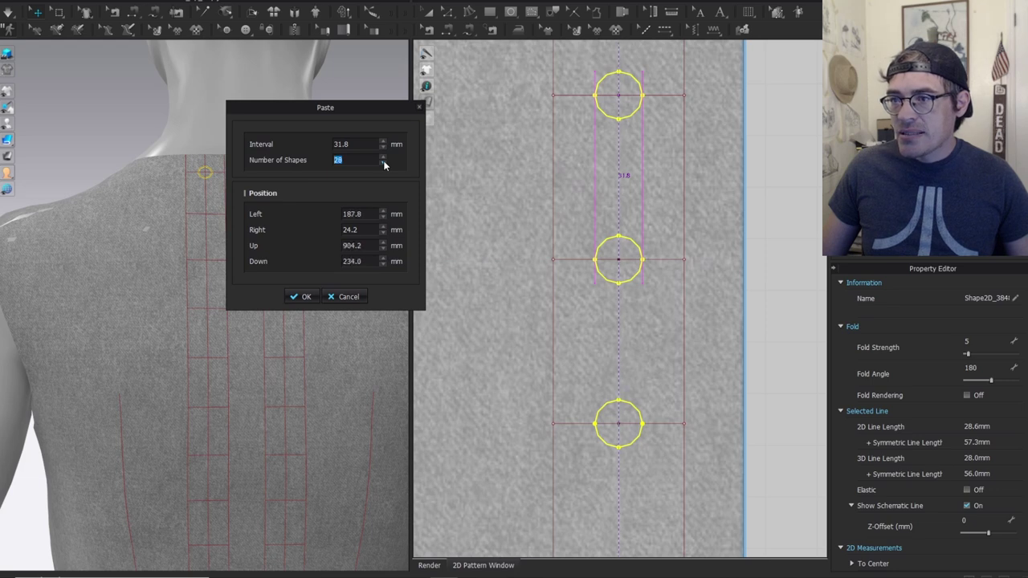
click(383, 159)
click(384, 159)
click(383, 159)
click(384, 159)
click(383, 159)
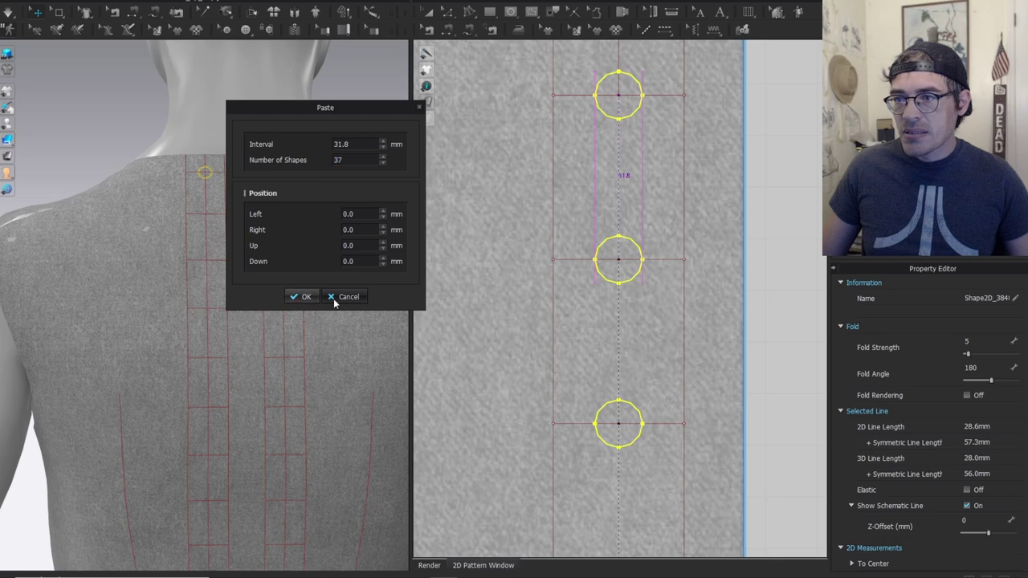
click(299, 301)
Delete the pasted circles that extend below the hem of the back pattern.
scroll(632, 295, down, 10)
middle_drag(640, 387, 623, 70)
middle_drag(633, 363, 643, 176)
scroll(644, 175, up, 5)
drag(678, 394, 577, 258)
drag(691, 423, 562, 250)
key(Delete)
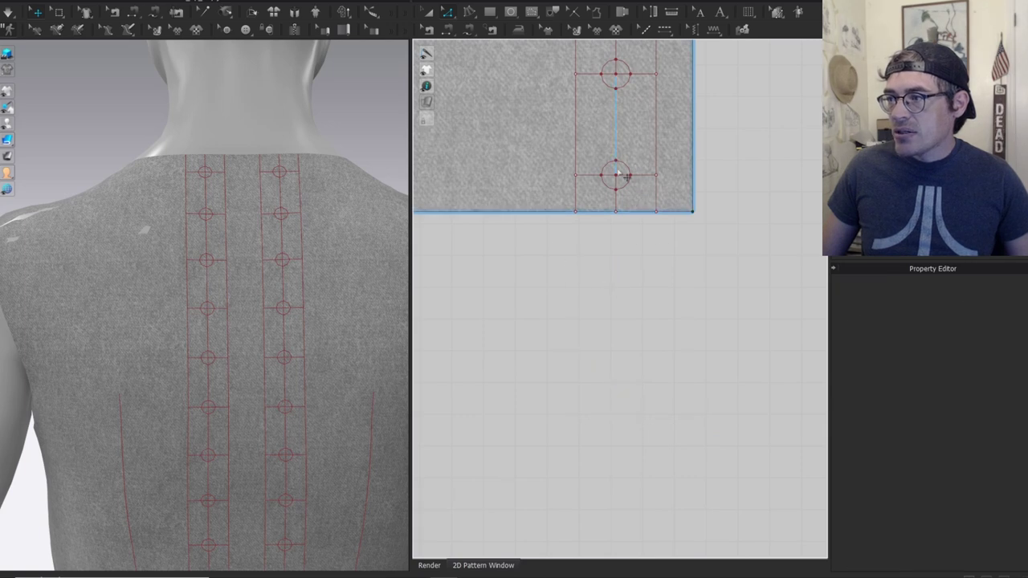
Examine the circle and horizontal line at one of the intersections near the hem.
scroll(619, 177, up, 2)
scroll(630, 191, down, 4)
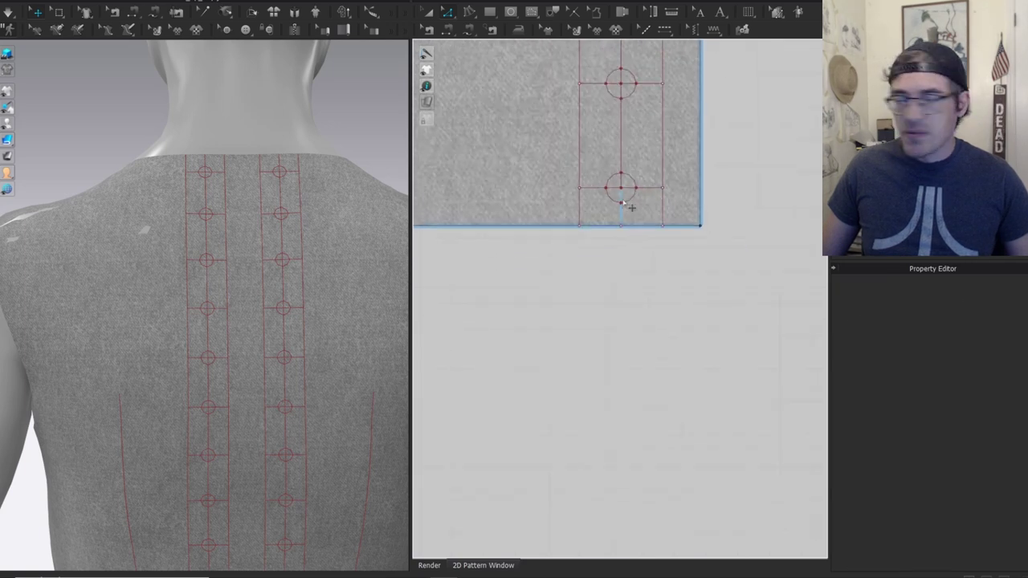
middle_drag(633, 108, 627, 384)
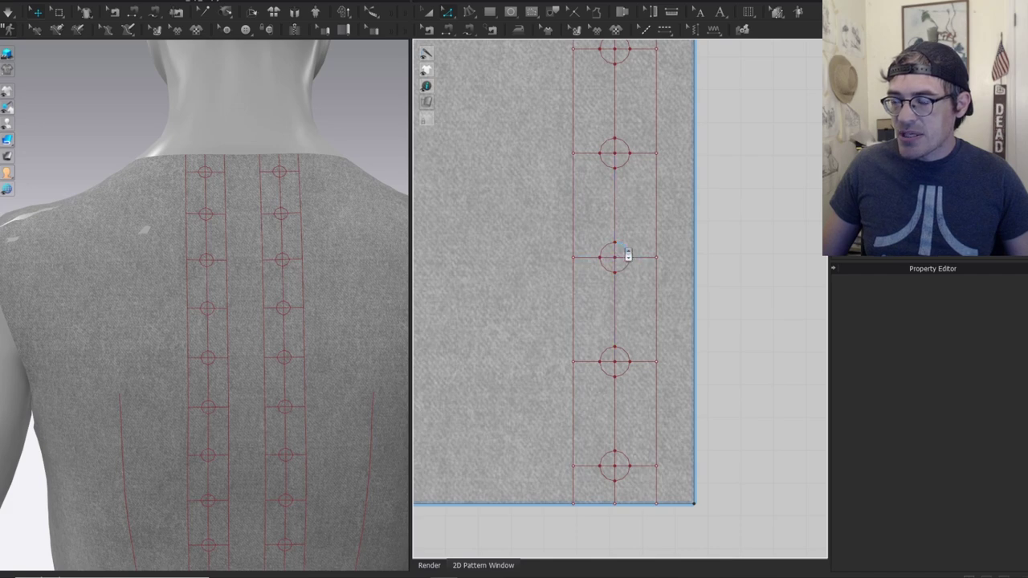
scroll(628, 253, up, 5)
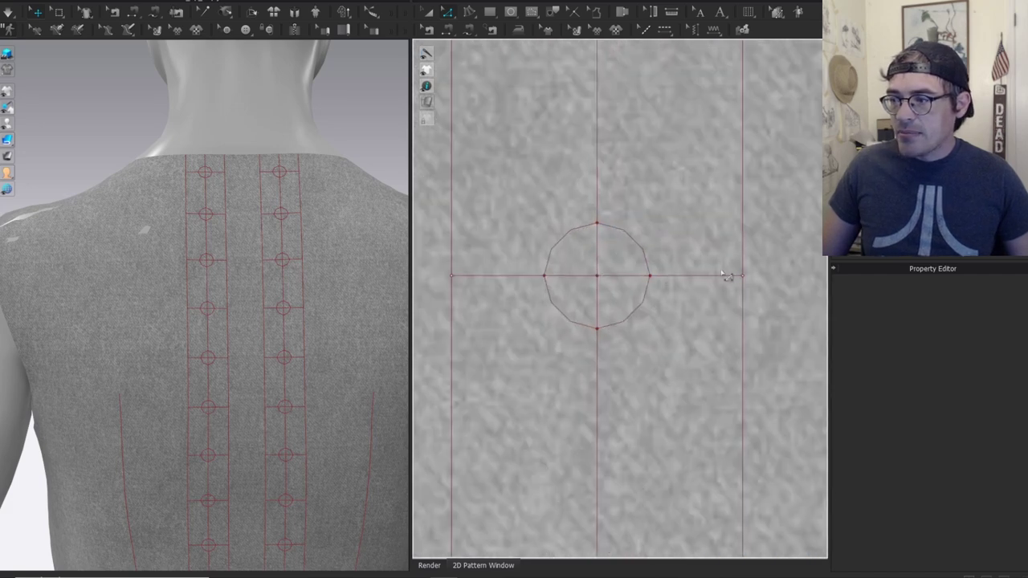
click(717, 277)
click(636, 241)
double_click(636, 241)
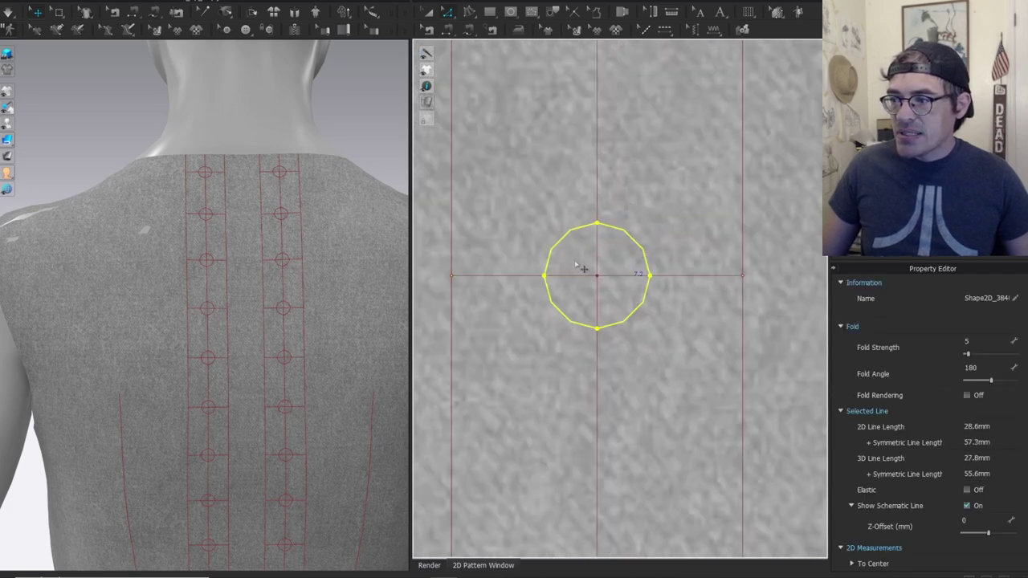
Delete the short horizontal internal lines in the upper part of the strip by selecting their outer endpoints.
scroll(608, 257, down, 6)
middle_drag(618, 282, 628, 457)
scroll(602, 268, down, 4)
middle_drag(606, 147, 630, 171)
scroll(621, 136, up, 4)
key(Escape)
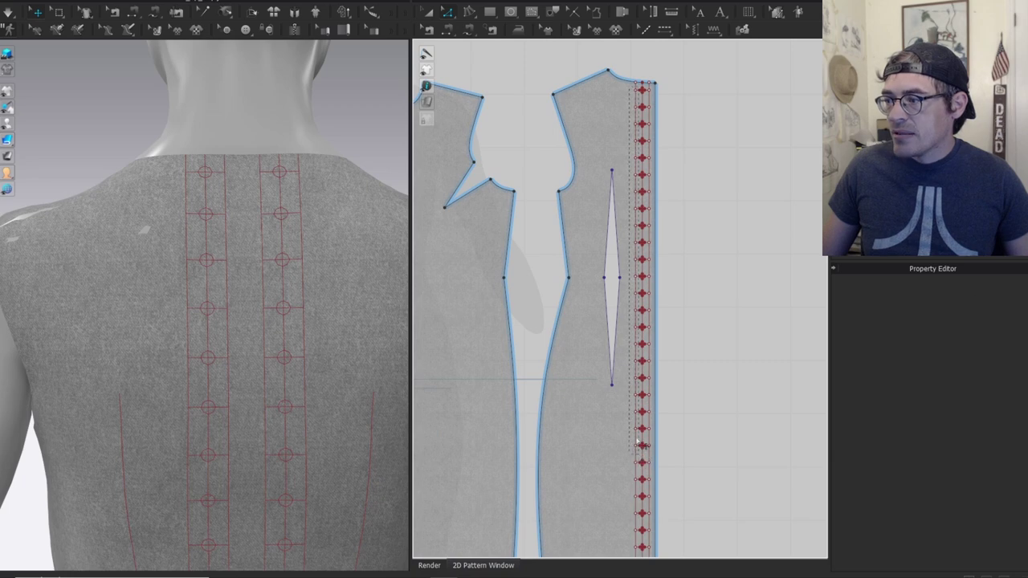
drag(639, 454, 639, 457)
scroll(644, 238, up, 5)
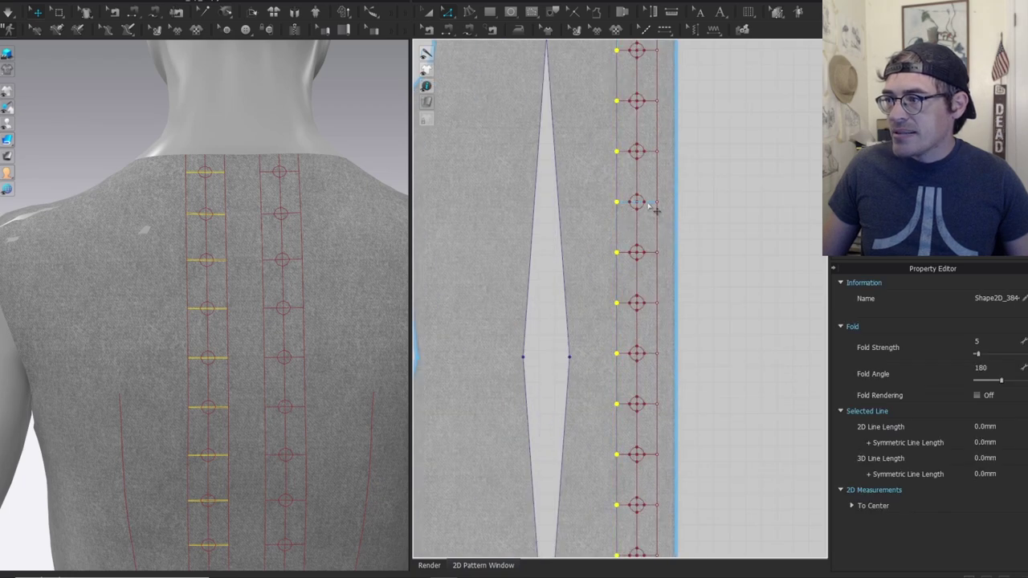
scroll(573, 277, down, 4)
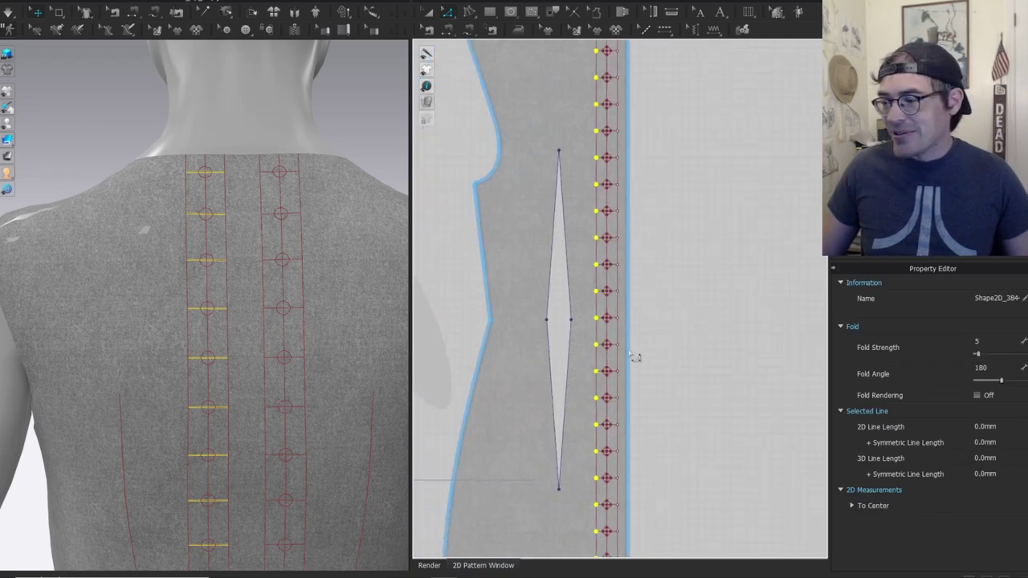
middle_drag(661, 466, 690, 83)
scroll(625, 271, down, 3)
key(Escape)
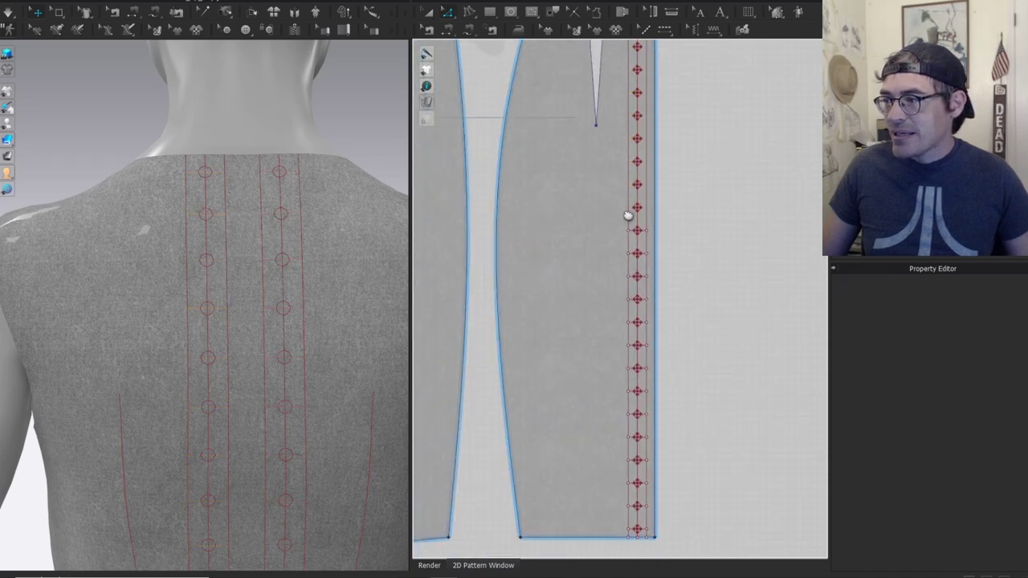
Delete the remaining short horizontal lines in the lower part of the strip down to the hem.
middle_drag(627, 238, 627, 118)
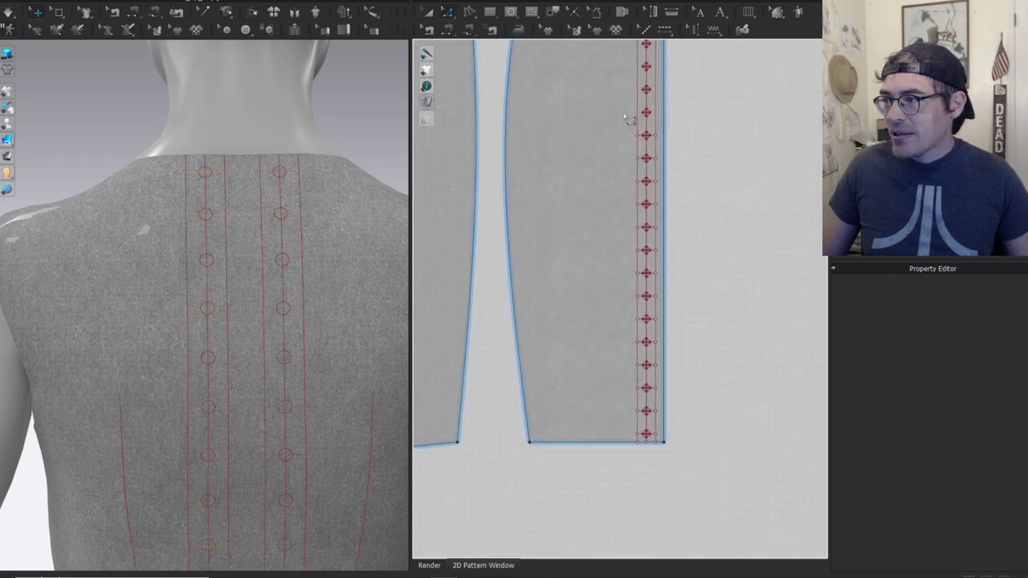
click(646, 434)
scroll(642, 209, up, 3)
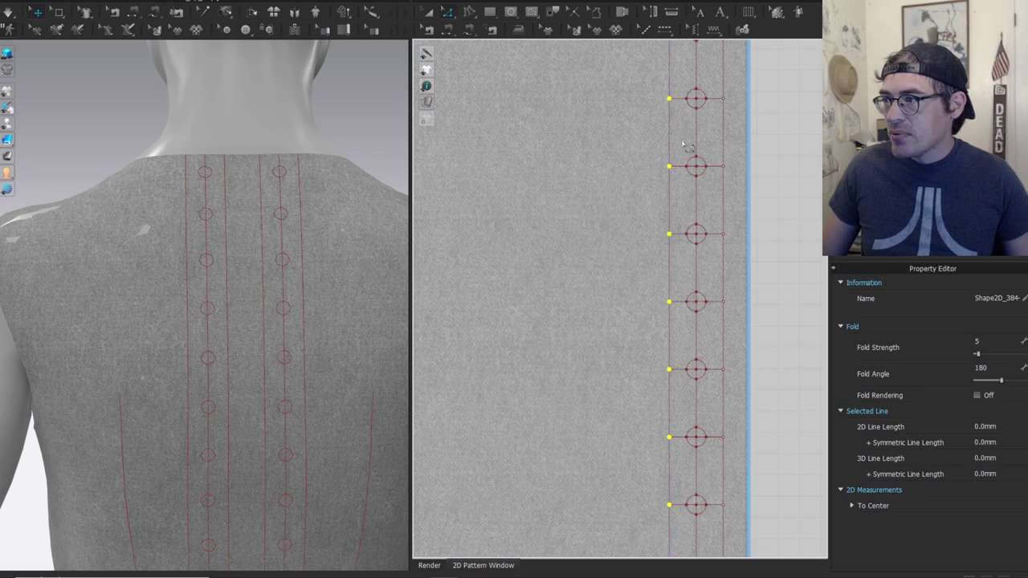
key(Escape)
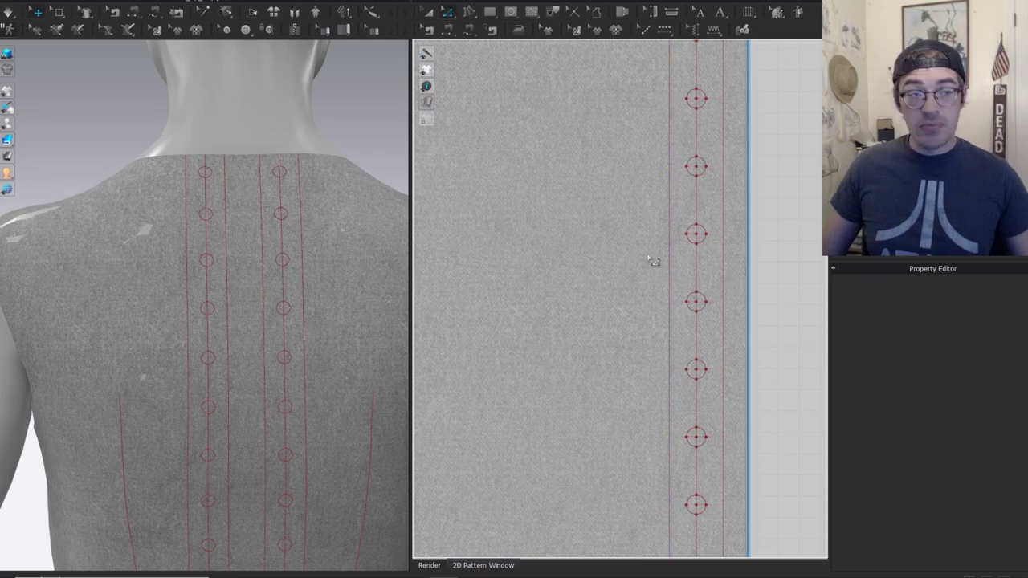
Select the back pattern piece on both sides of the center back in the 3D garment.
scroll(682, 201, down, 4)
key(a)
click(220, 329)
shift+click(265, 214)
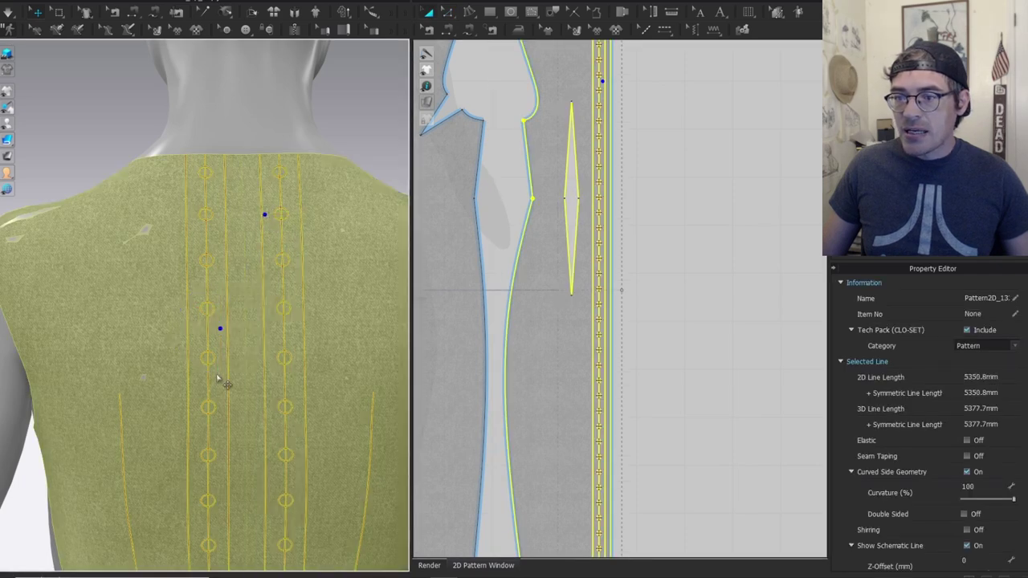
Select the vertical internal line of the strip that lies farthest from the center back.
scroll(758, 248, down, 3)
scroll(746, 218, up, 2)
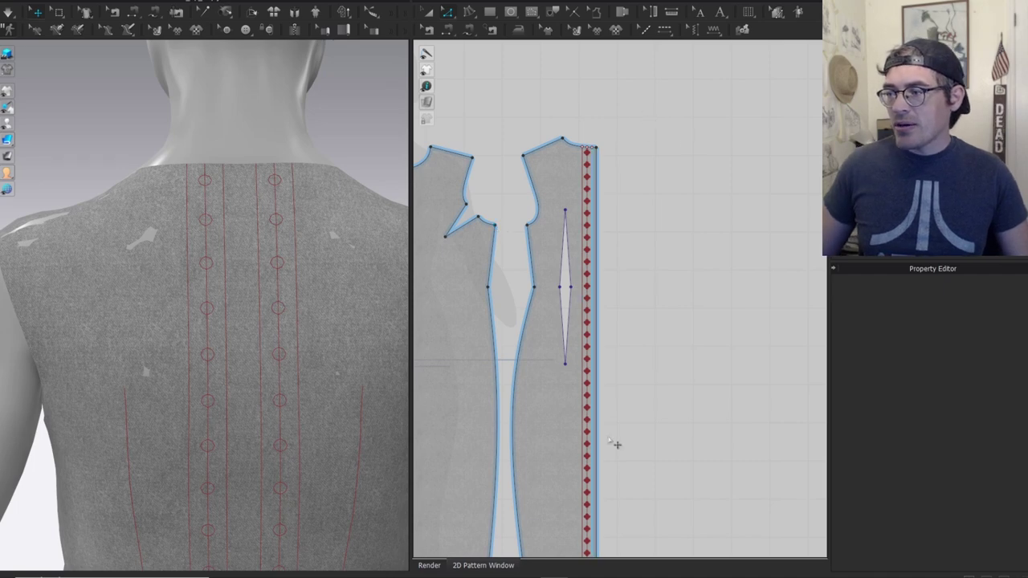
scroll(595, 53, up, 4)
click(572, 322)
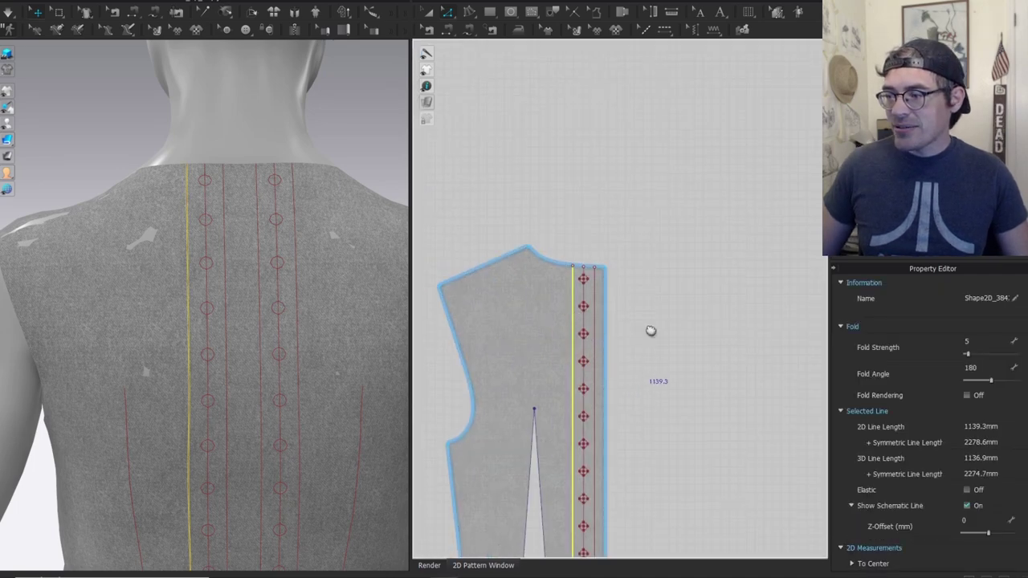
middle_drag(568, 390, 576, 255)
right_click(584, 254)
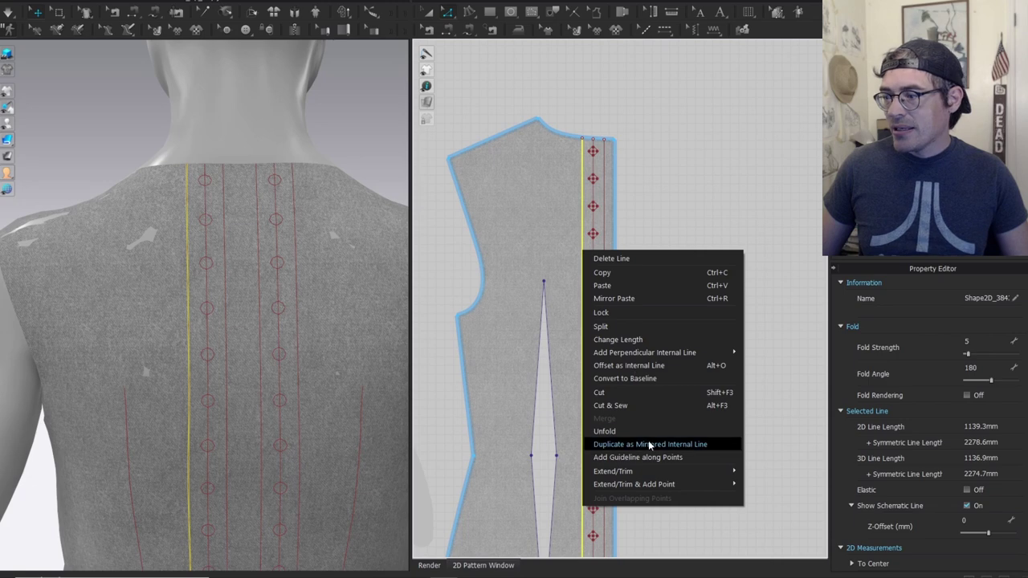
mouse_move(659, 485)
click(755, 471)
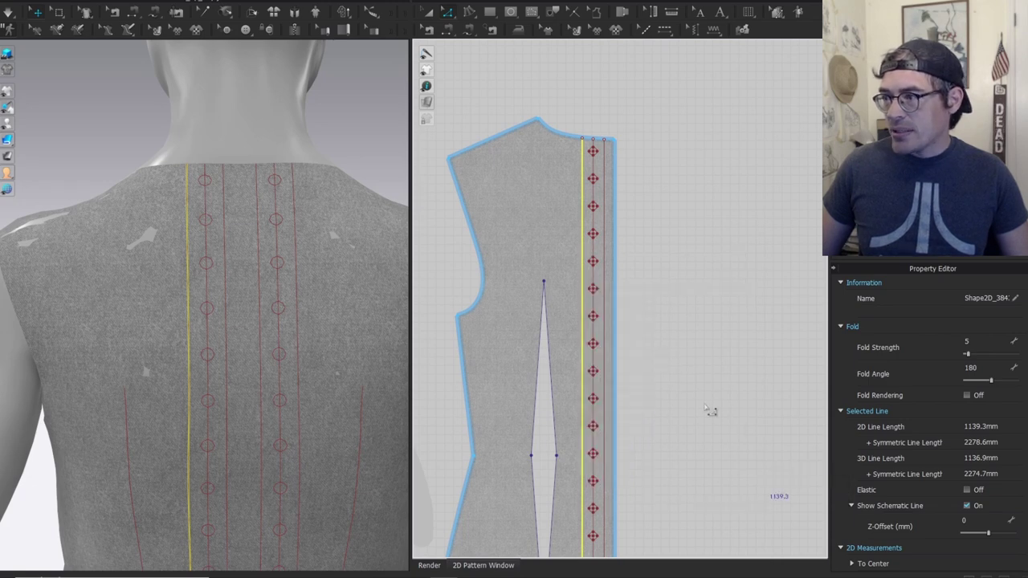
Extend the selection with the strip's neckline segment, center back edge and hem segment to enclose the strip.
scroll(602, 173, up, 3)
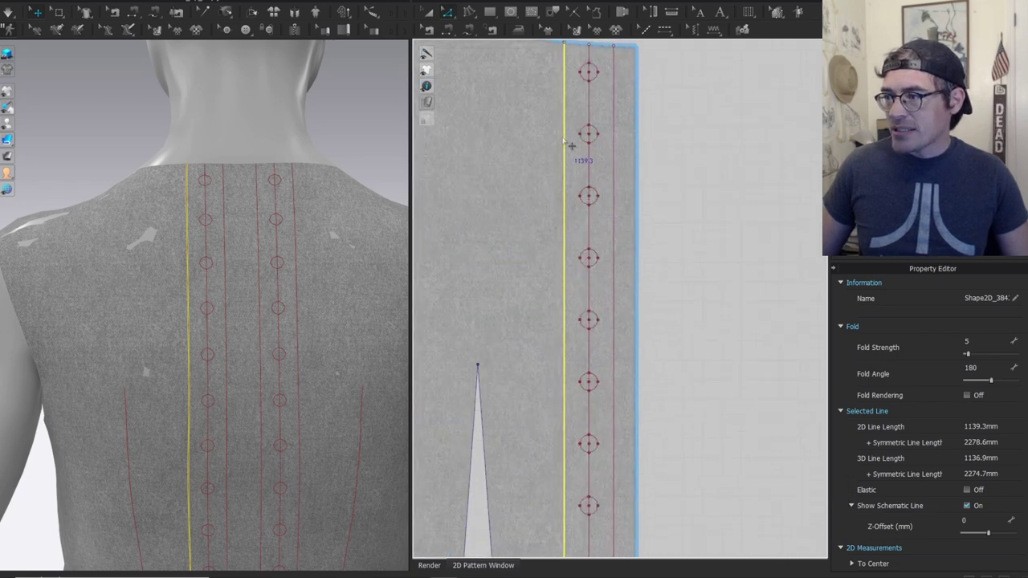
middle_drag(579, 69, 584, 130)
shift+click(579, 109)
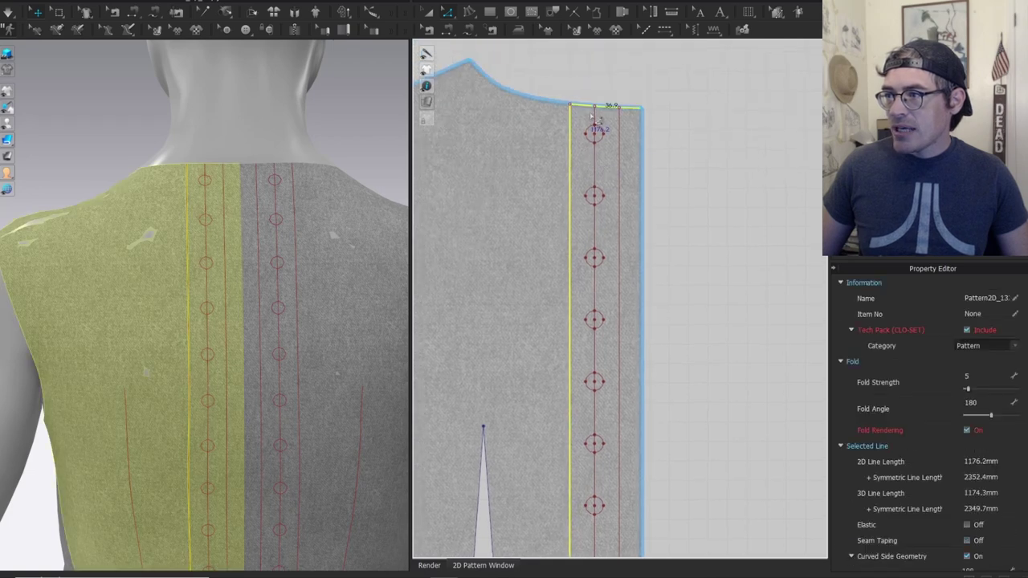
shift+click(643, 147)
scroll(641, 233, down, 6)
middle_drag(659, 306, 659, 44)
scroll(615, 272, up, 6)
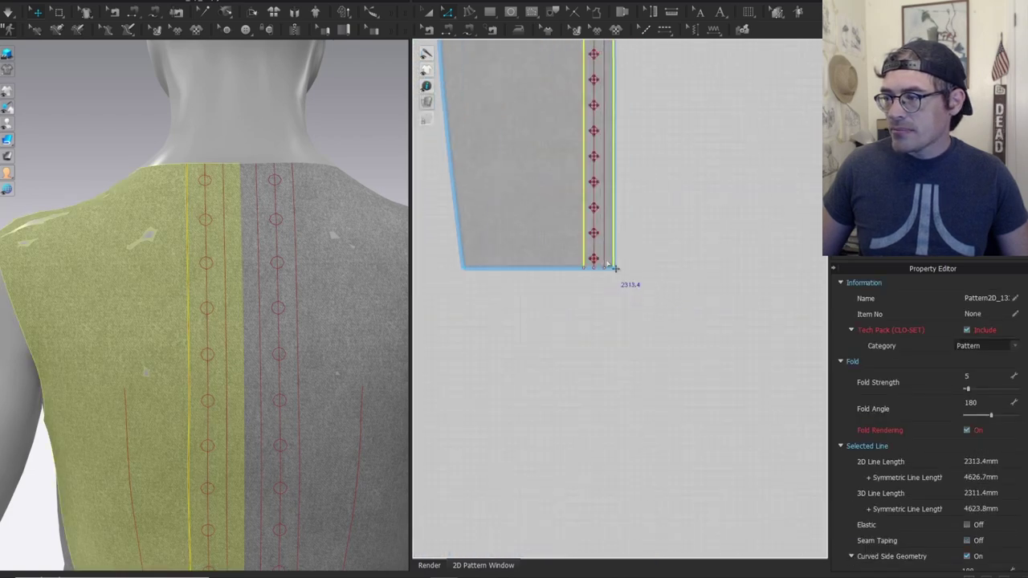
shift+click(616, 285)
Trace the enclosed strip with its internal lines as a separate pattern piece and place it beside the back piece.
click(554, 11)
right_click(630, 252)
click(671, 257)
scroll(664, 140, down, 4)
middle_drag(686, 125, 612, 406)
click(649, 241)
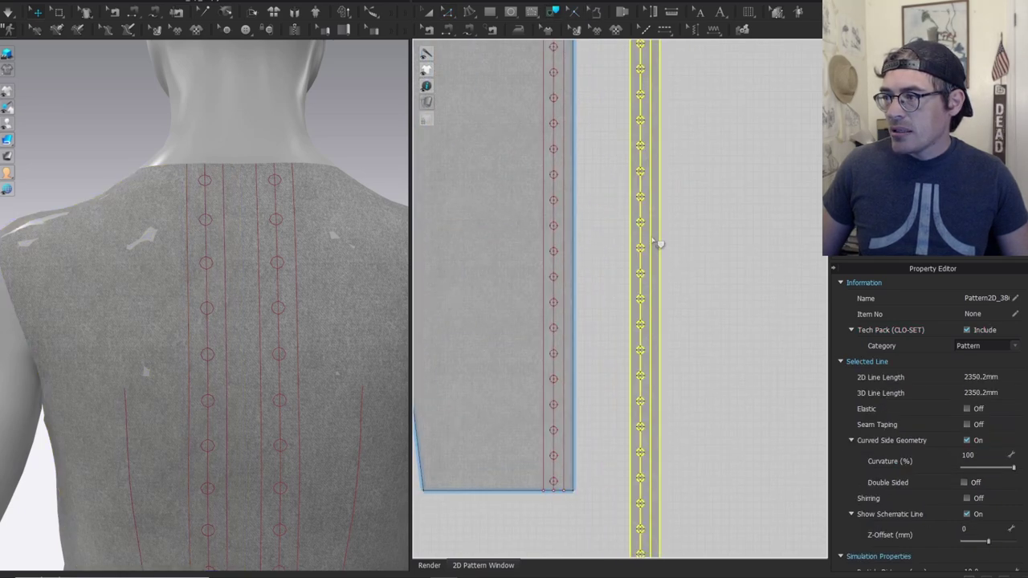
scroll(653, 242, down, 4)
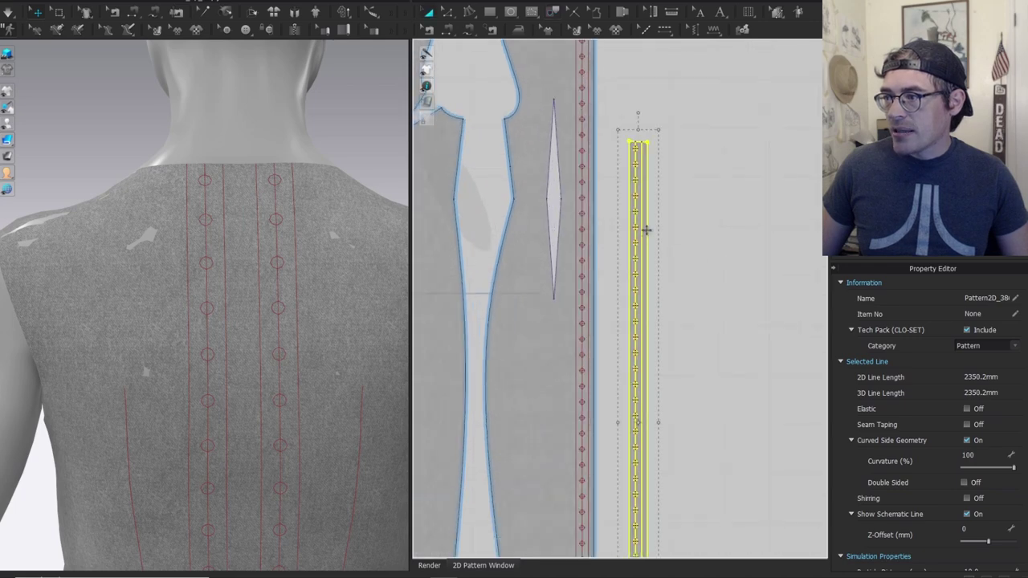
drag(648, 235, 673, 137)
scroll(609, 273, down, 3)
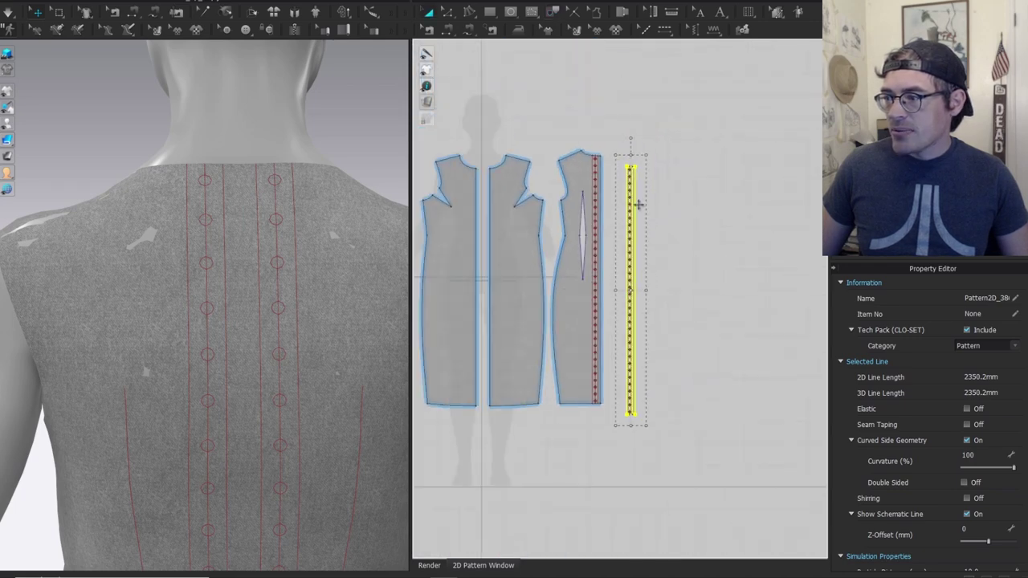
Select all internal lines and circles in the traced strip.
click(644, 292)
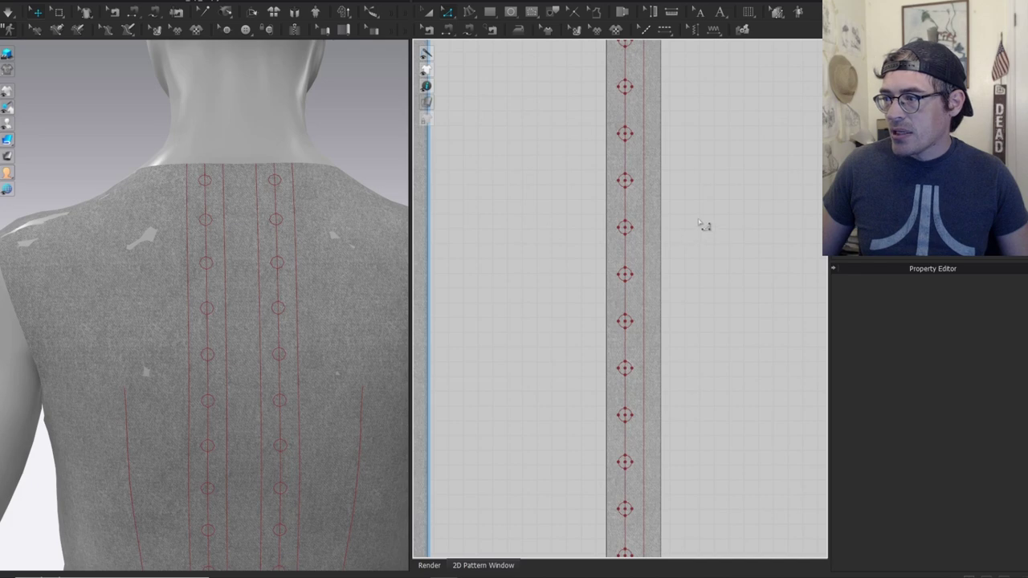
scroll(702, 228, down, 2)
scroll(661, 178, up, 5)
click(664, 170)
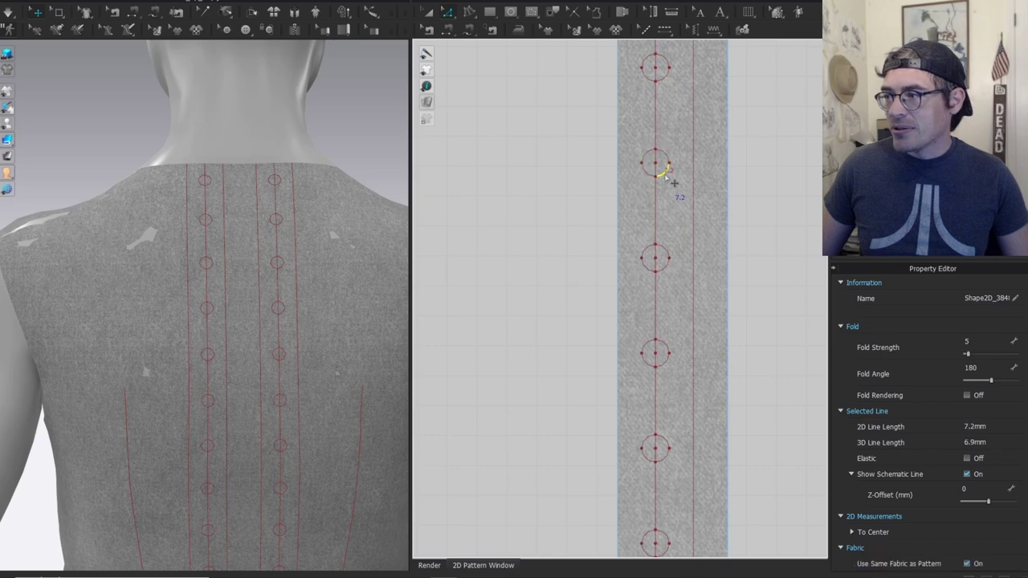
key(ctrl+a)
key(ctrl+a)
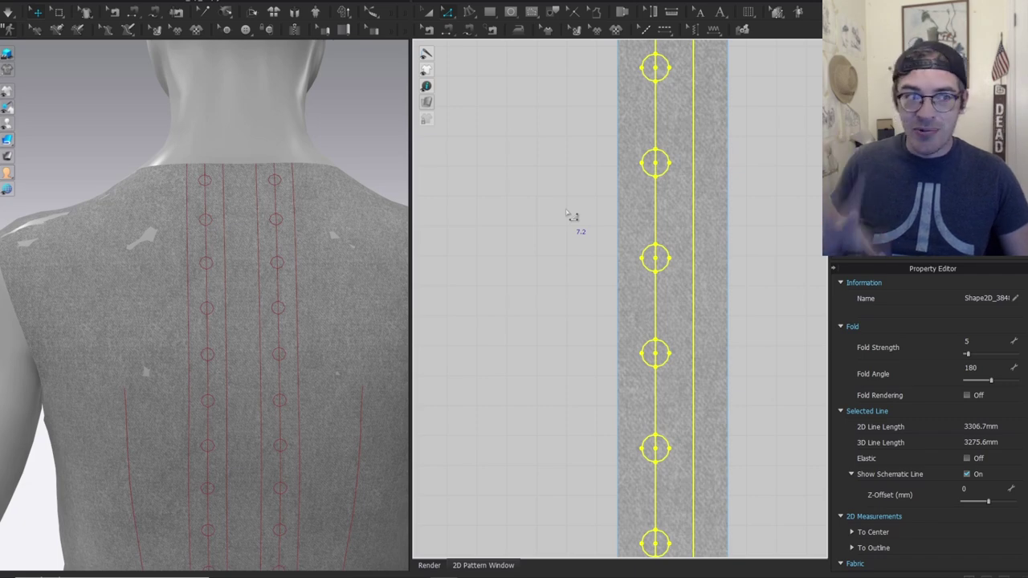
Delete the circles and the vertical line nearest the center back from the traced strip, keeping the line with the circle centers.
scroll(711, 186, down, 3)
middle_drag(706, 201, 638, 265)
scroll(648, 129, up, 5)
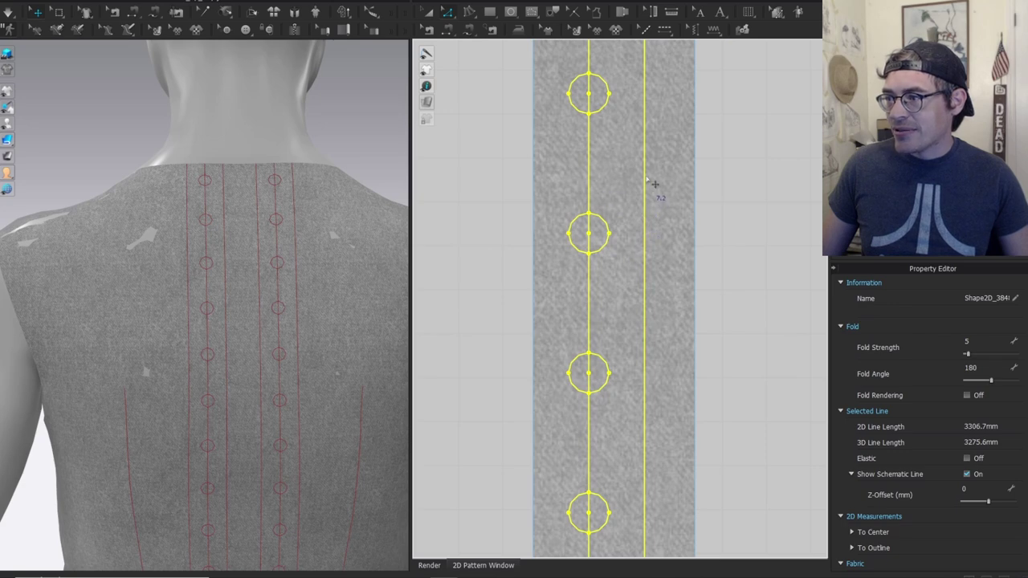
click(593, 184)
scroll(652, 168, down, 2)
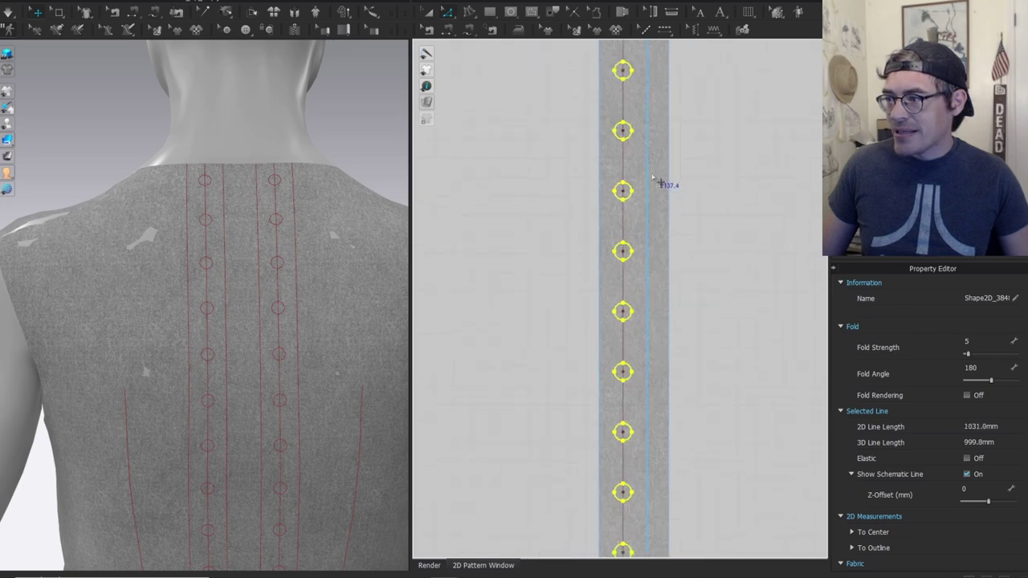
click(593, 132)
scroll(652, 309, down, 3)
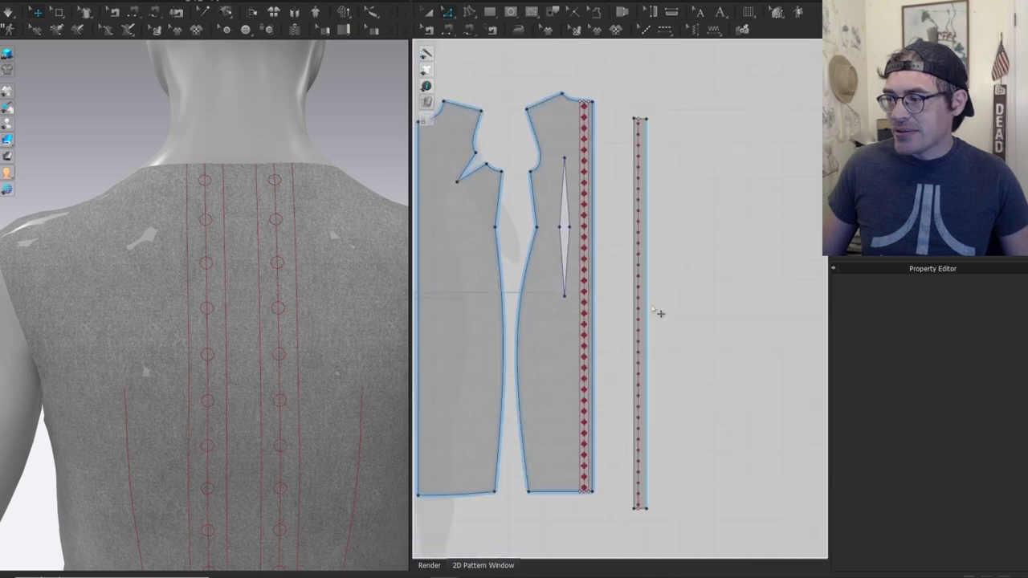
Unfold the traced strip along its center back edge into a symmetrical piece.
middle_drag(656, 314, 645, 199)
scroll(615, 196, up, 2)
click(612, 206)
scroll(610, 206, down, 3)
scroll(567, 225, up, 4)
middle_drag(665, 236, 609, 222)
click(604, 231)
click(603, 239)
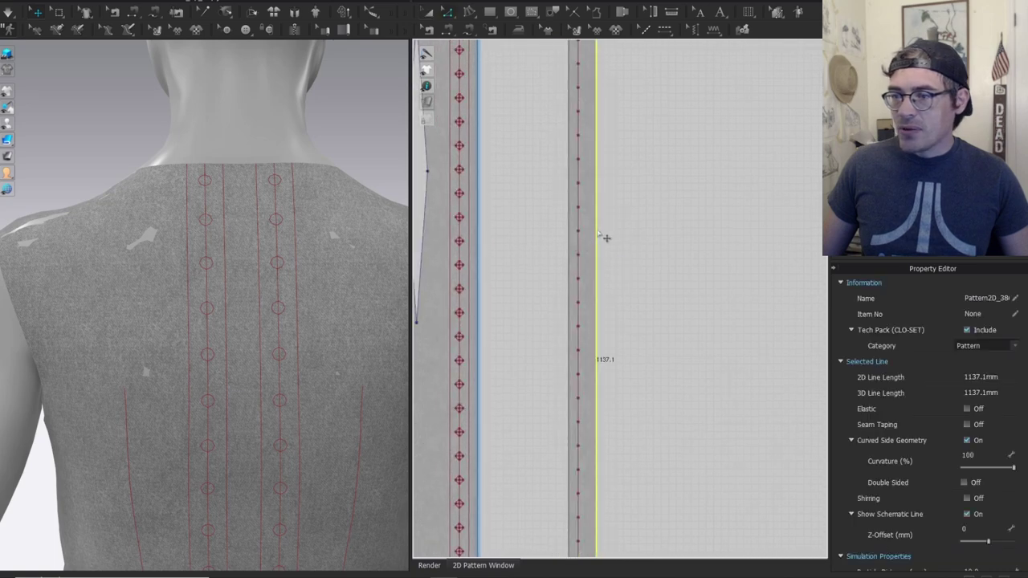
scroll(607, 241, down, 3)
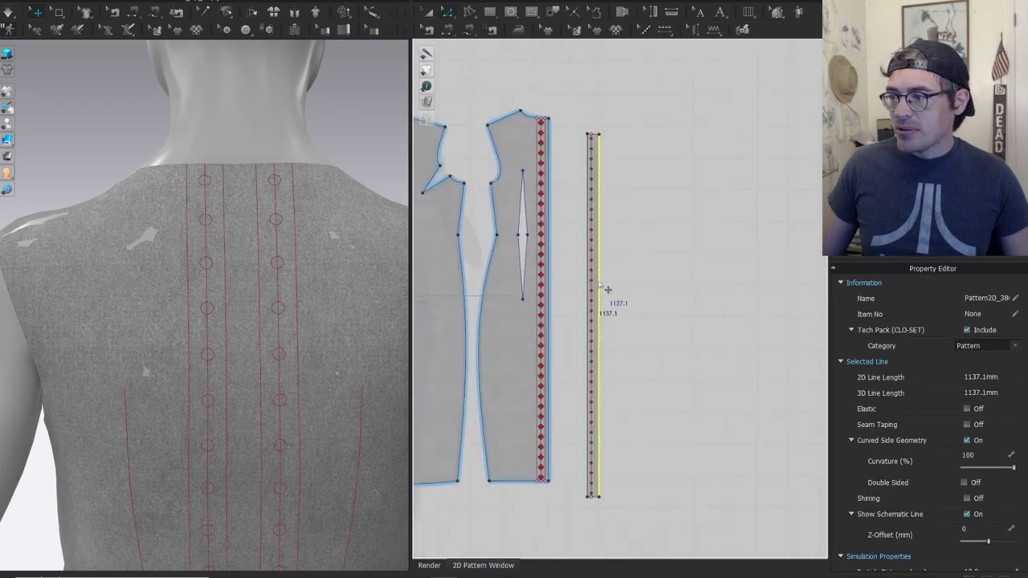
right_click(608, 289)
click(647, 436)
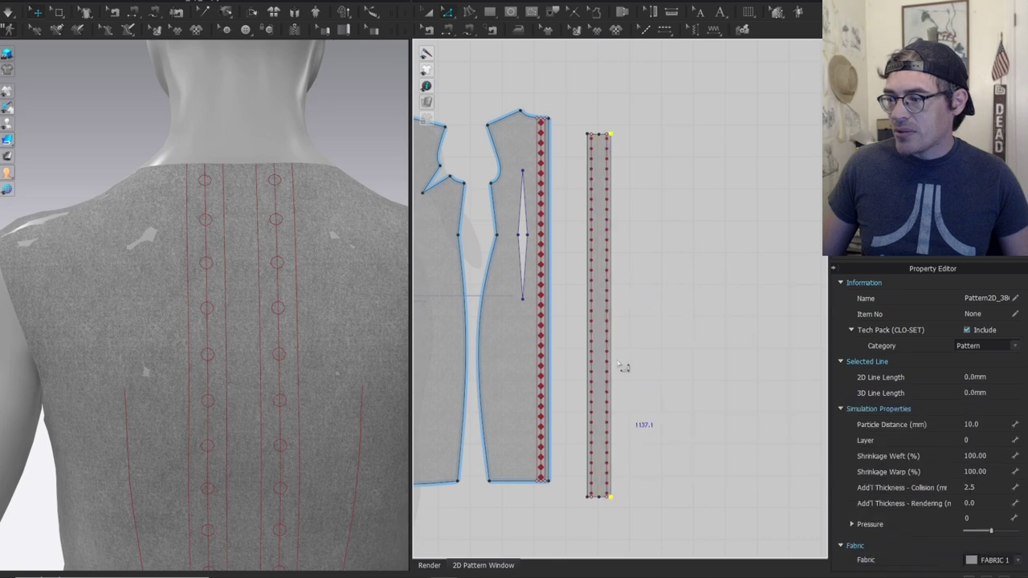
Draw a diagonal internal line from the lowest point on the left vertical line to the second-lowest point on the right one.
scroll(617, 282, up, 3)
key(a)
click(590, 192)
scroll(615, 306, down, 4)
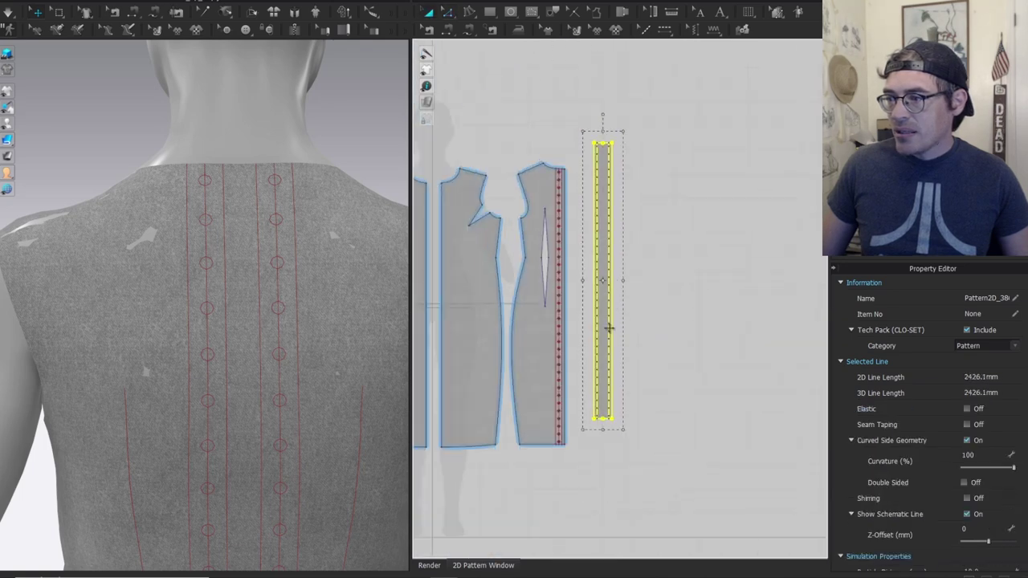
middle_drag(615, 306, 626, 234)
scroll(630, 241, up, 5)
key(r)
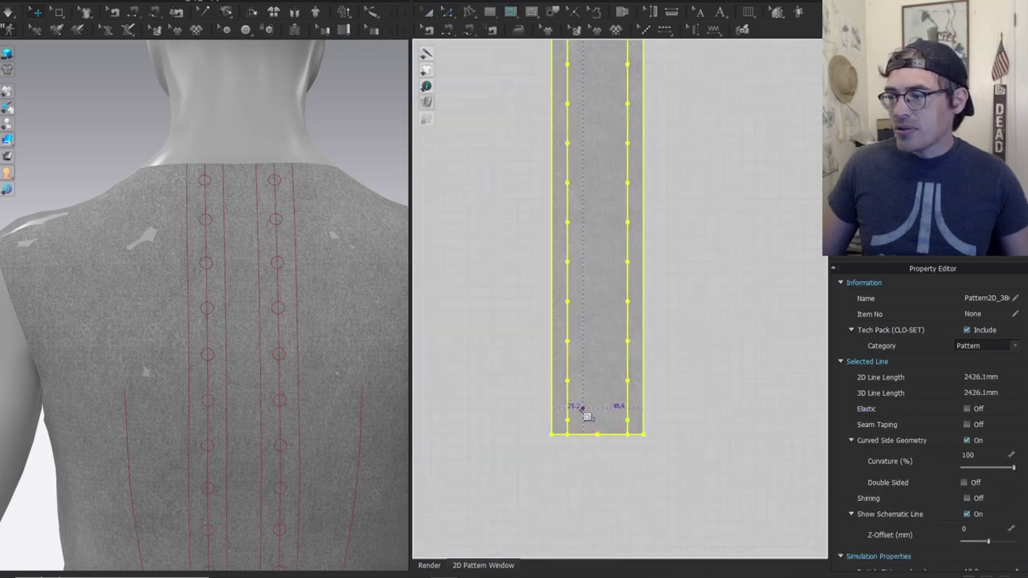
click(567, 419)
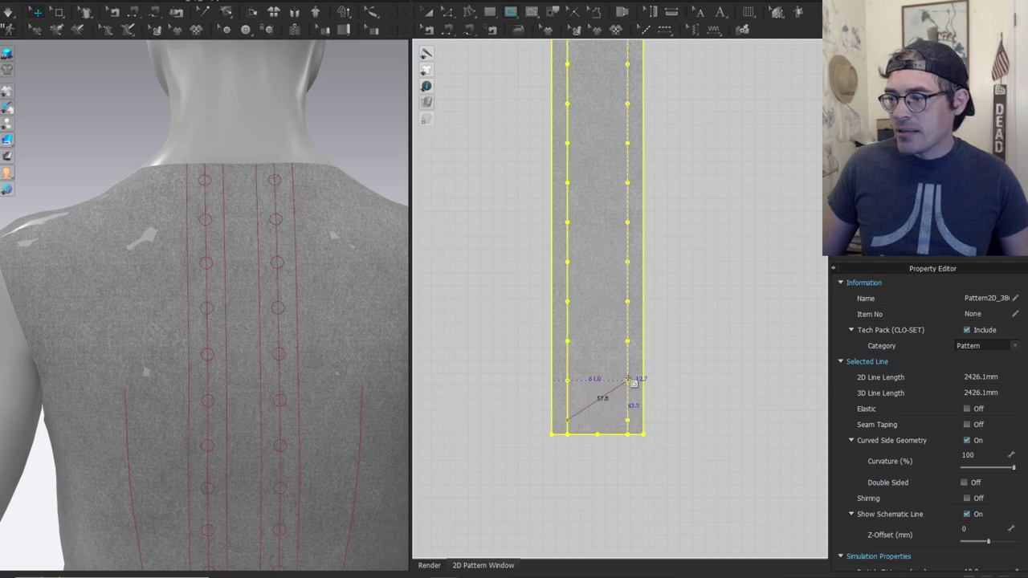
double_click(628, 380)
scroll(686, 303, down, 2)
key(z)
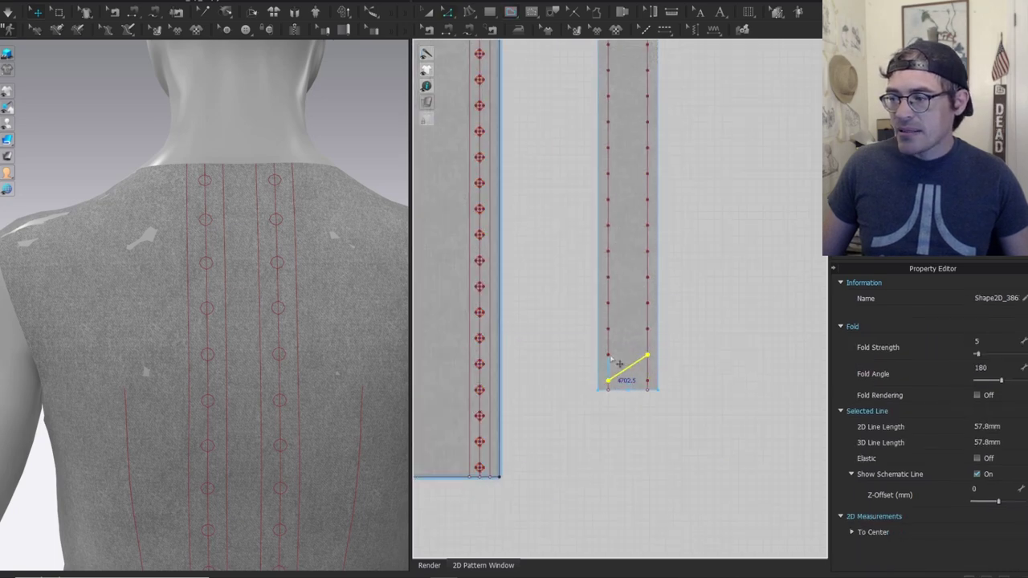
Paste 39 copies of the diagonal line upward along the strip at a 31.8 mm interval.
scroll(641, 351, up, 4)
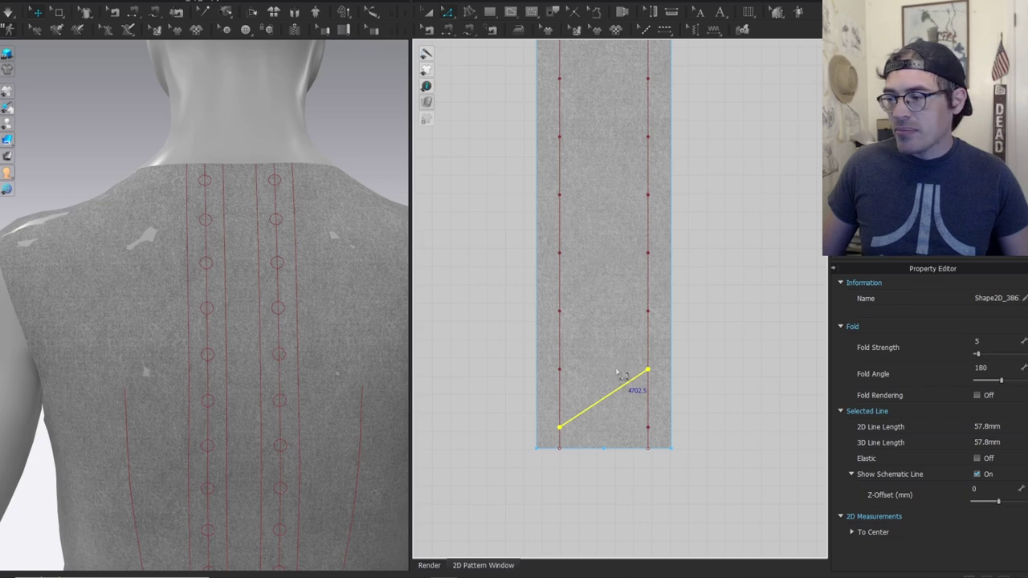
key(ctrl+v)
scroll(606, 361, up, 3)
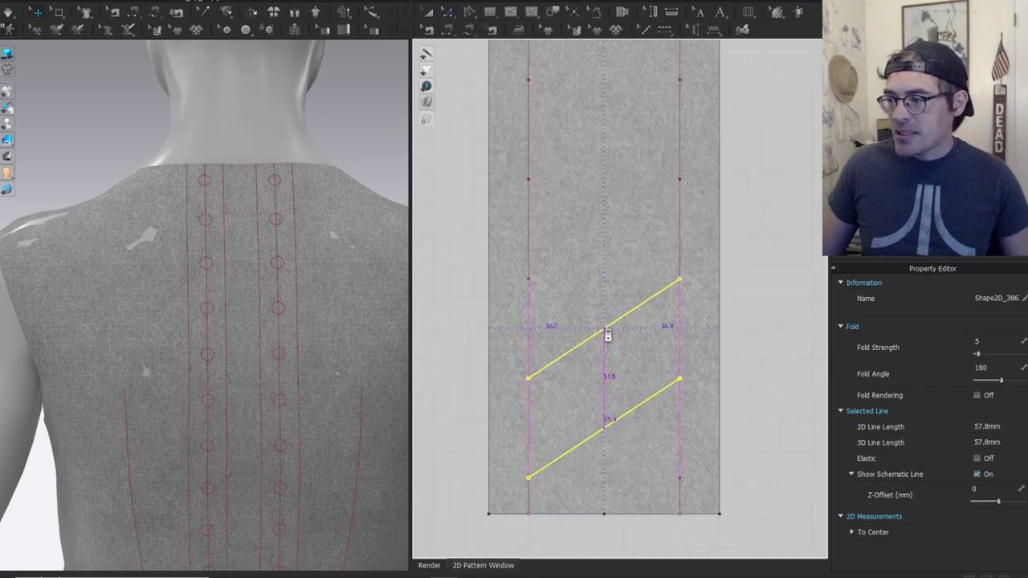
right_click(606, 328)
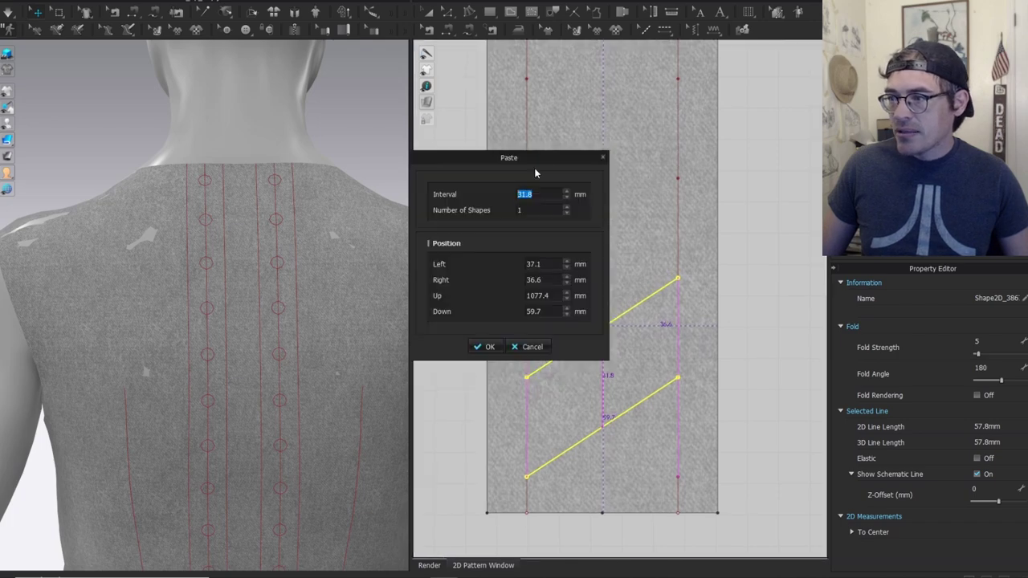
drag(409, 142, 367, 133)
click(410, 183)
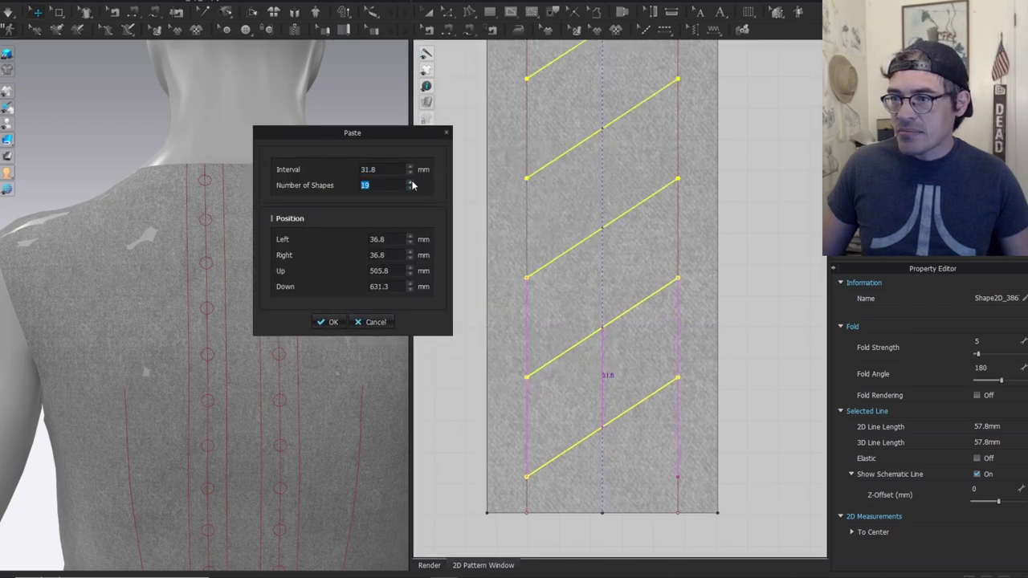
click(410, 183)
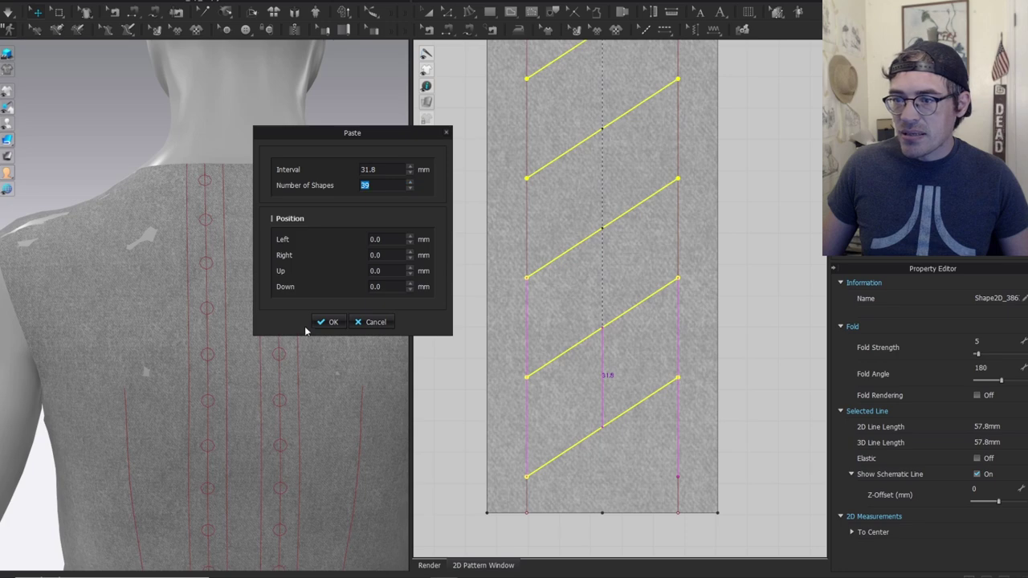
click(330, 322)
Delete the surplus diagonal lines at the strip's upper end so that the last one ends at the topmost right point.
scroll(642, 241, down, 10)
scroll(623, 310, up, 4)
scroll(623, 310, up, 4)
drag(684, 155, 576, 288)
key(Delete)
scroll(652, 288, up, 4)
click(621, 294)
key(Delete)
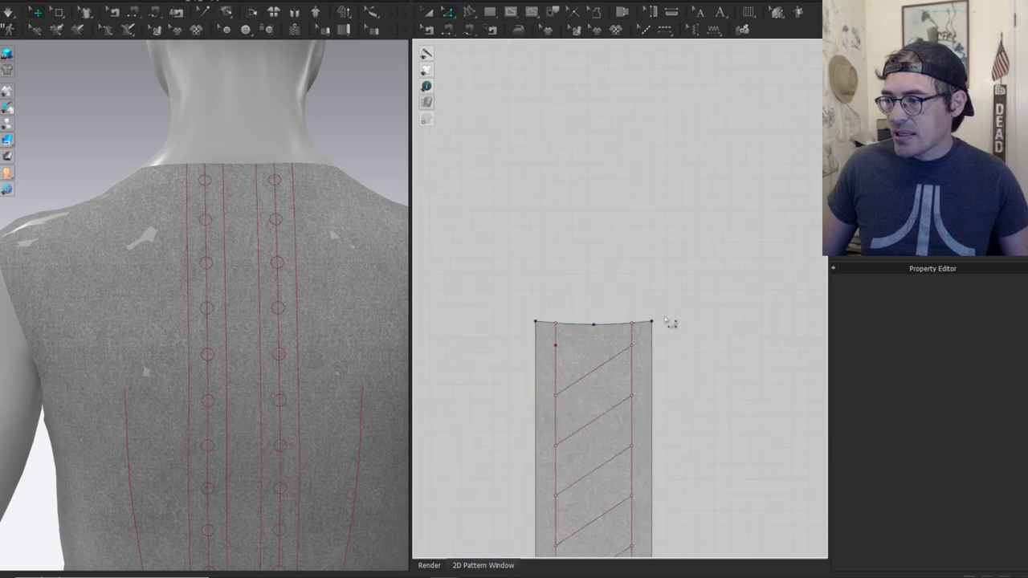
Select all diagonal internal lines in the strip, leaving out the two vertical lines.
scroll(669, 318, down, 6)
middle_drag(683, 461, 659, 243)
scroll(677, 176, up, 3)
click(693, 261)
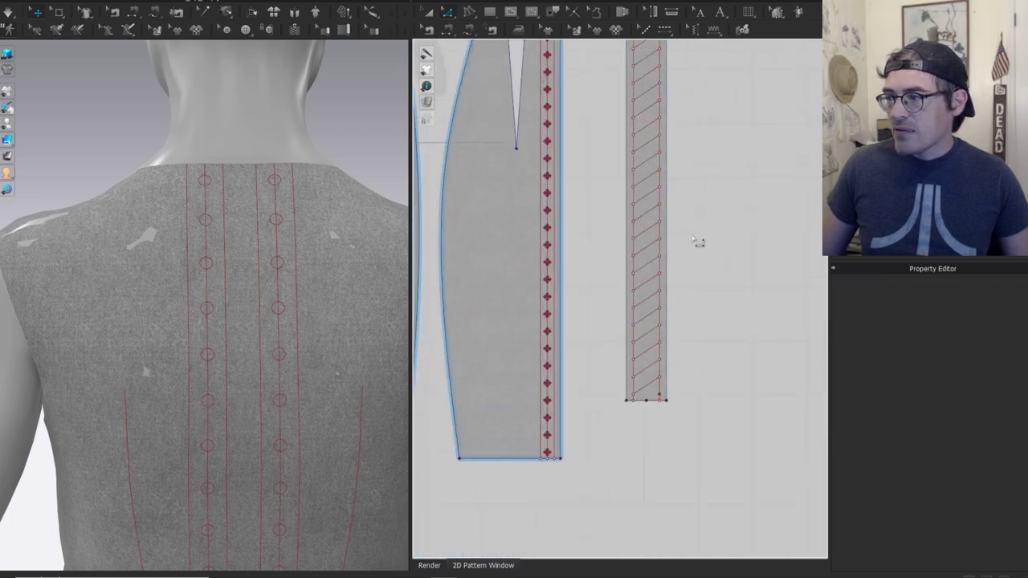
scroll(653, 266, up, 3)
middle_drag(695, 136, 673, 155)
click(634, 236)
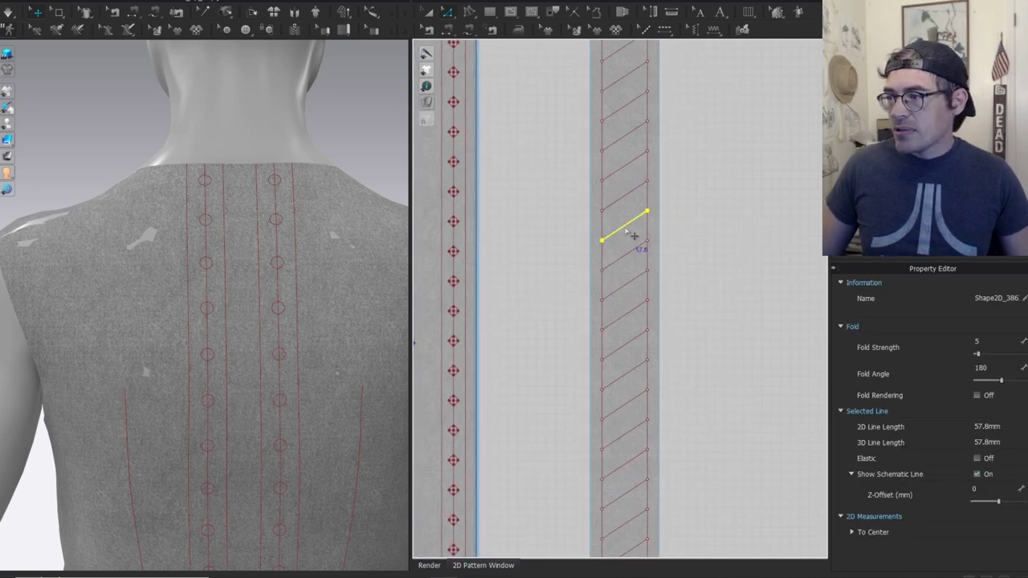
double_click(628, 224)
scroll(655, 215, up, 3)
shift+double_click(640, 181)
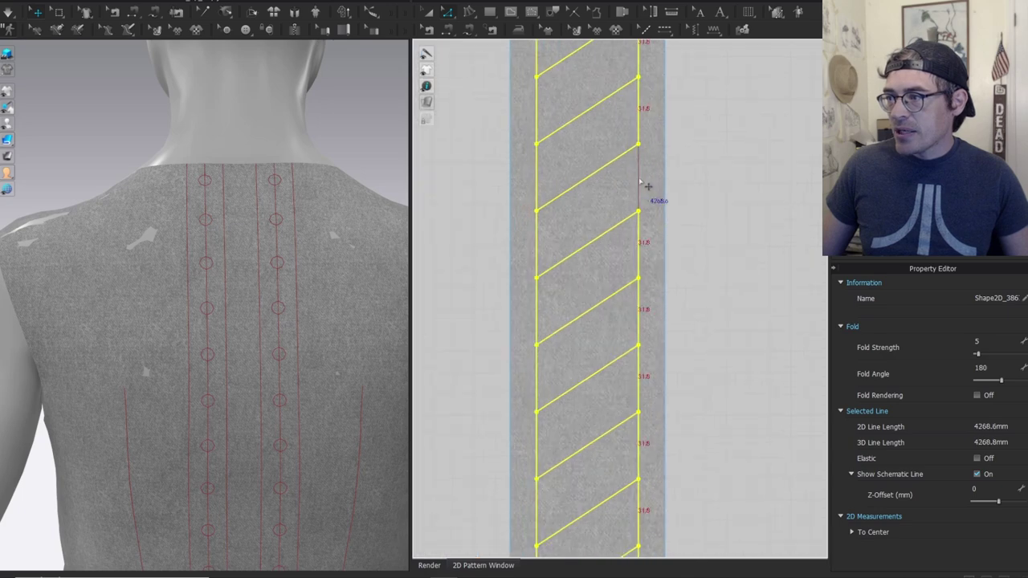
ctrl+click(538, 243)
Offset the selected diagonal lines as one set of internal lines at 3 mm, with Both Sides turned off.
scroll(588, 188, down, 5)
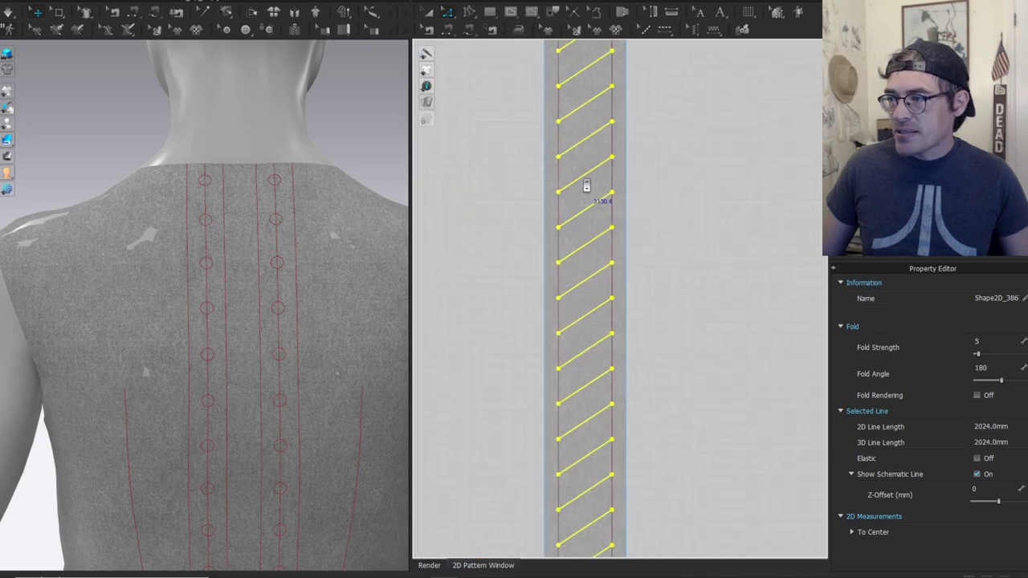
scroll(642, 169, up, 5)
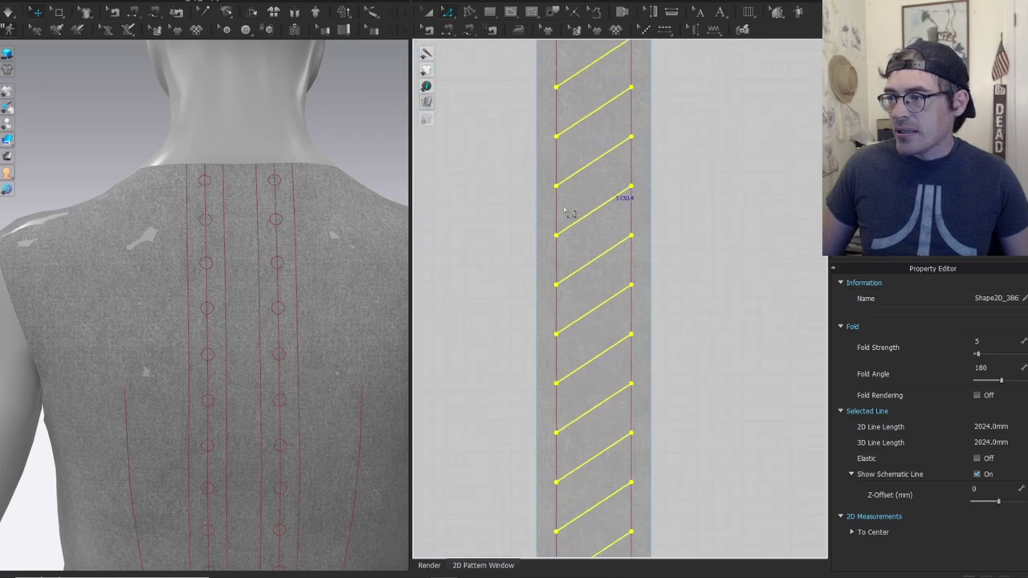
key(ctrl+i)
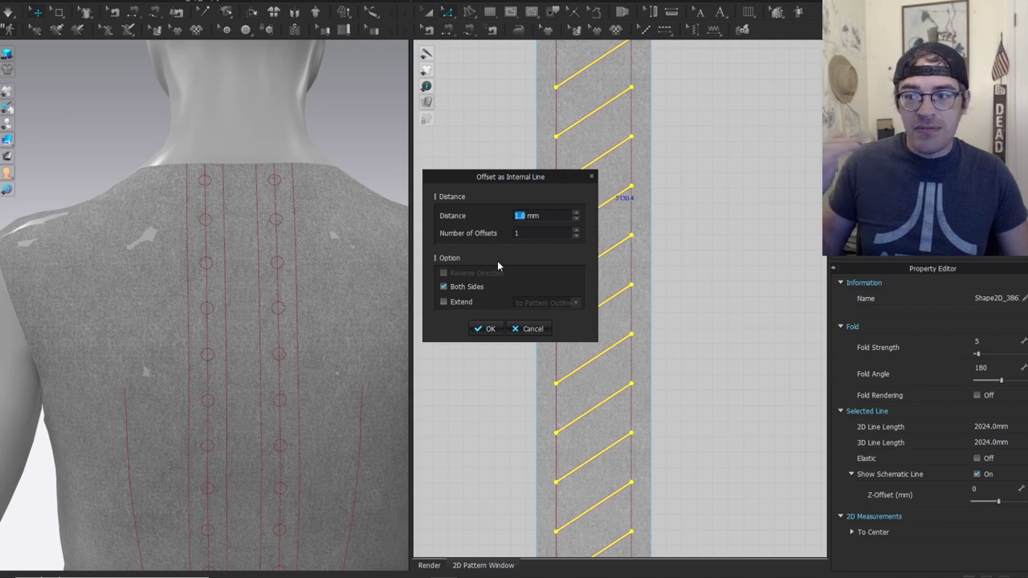
click(444, 287)
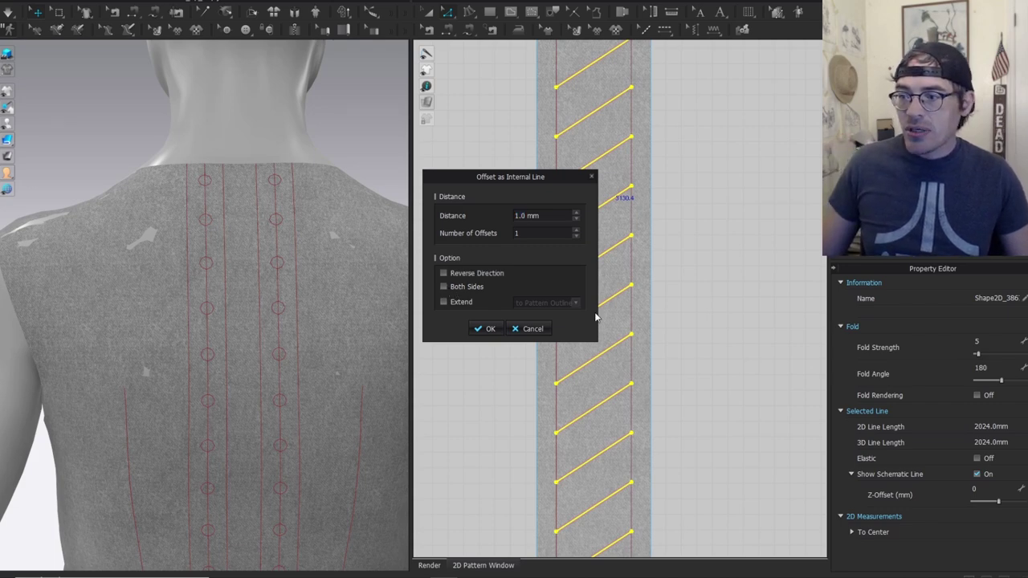
drag(536, 179, 434, 138)
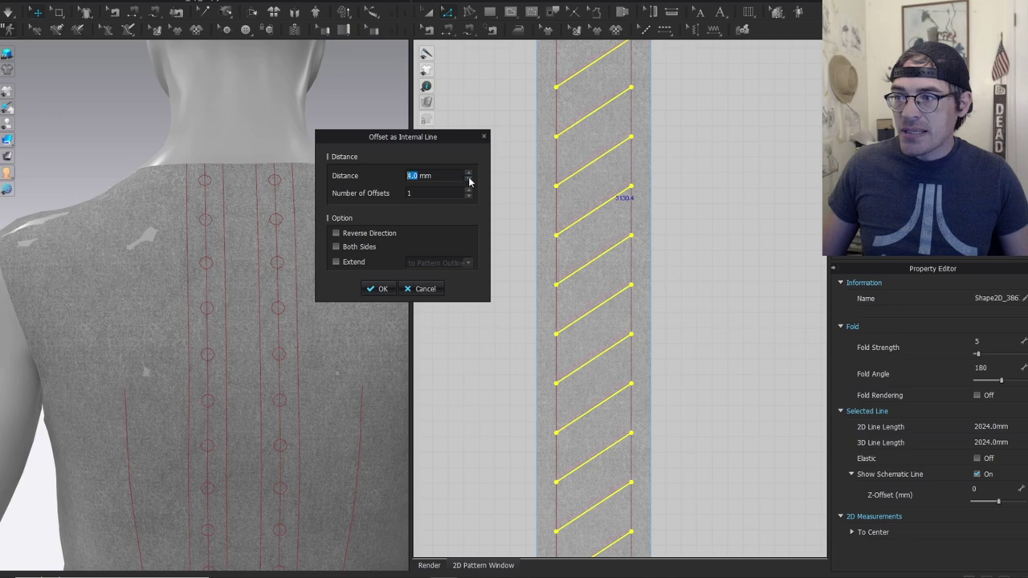
click(376, 287)
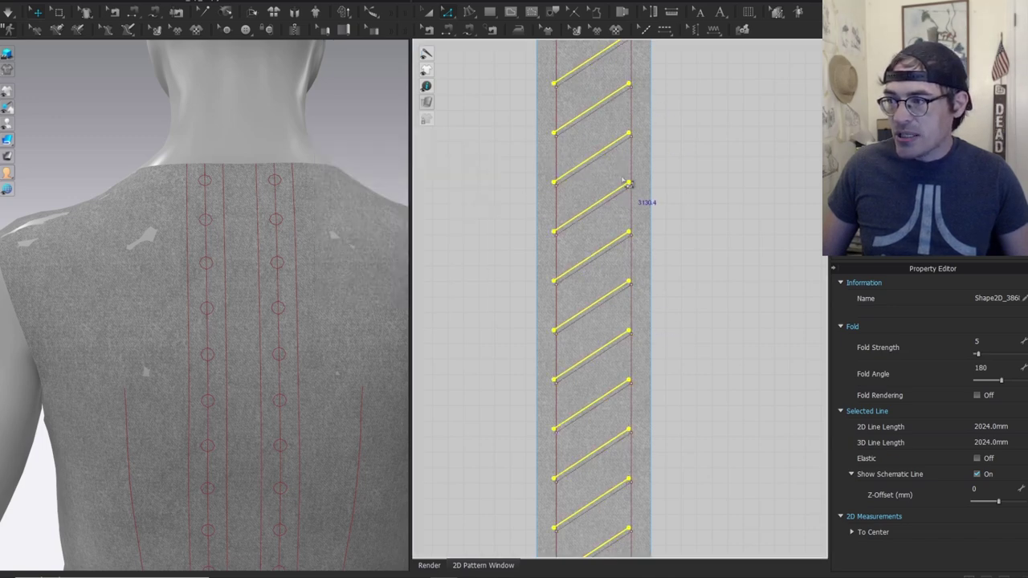
Lock the newly offset diagonal lines above the original diagonals.
scroll(611, 164, up, 2)
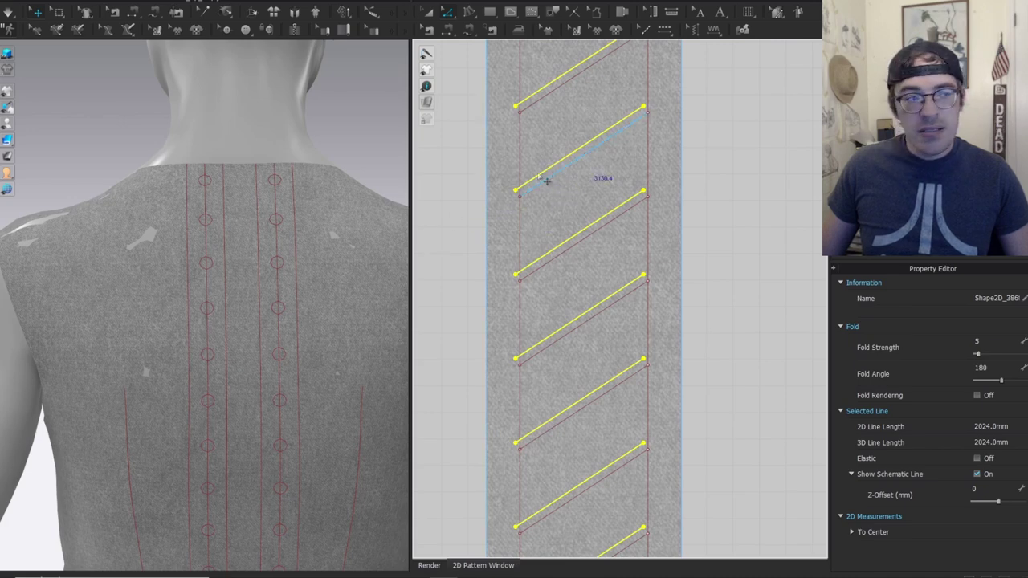
right_click(576, 151)
right_click(576, 151)
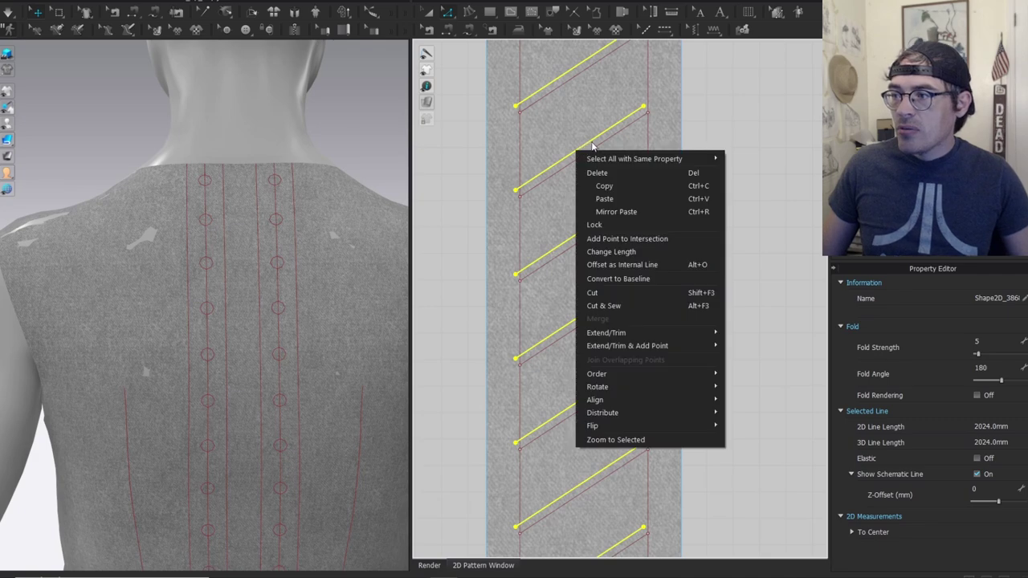
click(598, 226)
scroll(641, 216, down, 3)
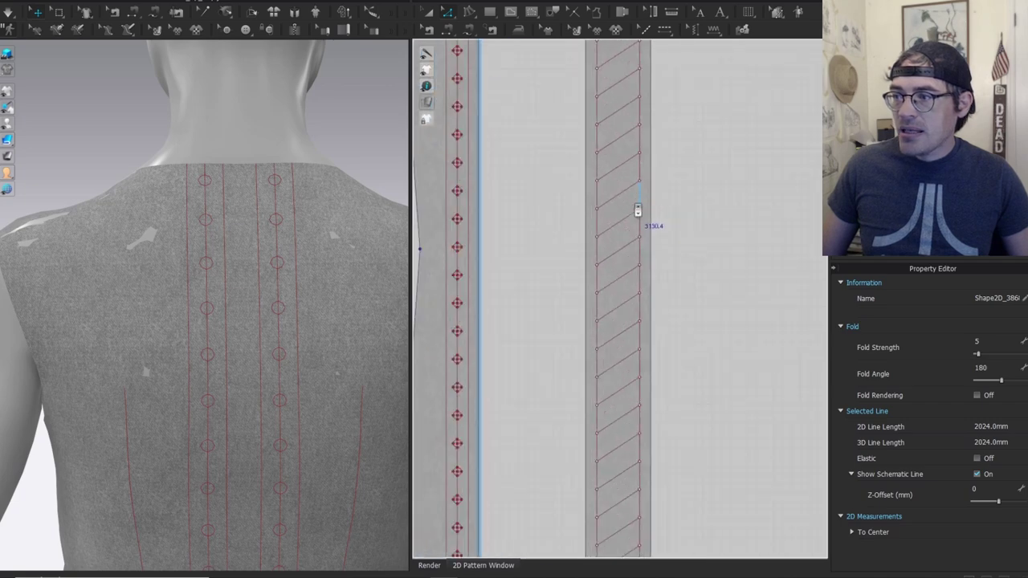
Select both vertical internal lines of the strip and lock them.
scroll(638, 207, up, 3)
click(646, 210)
shift+click(572, 234)
right_click(572, 235)
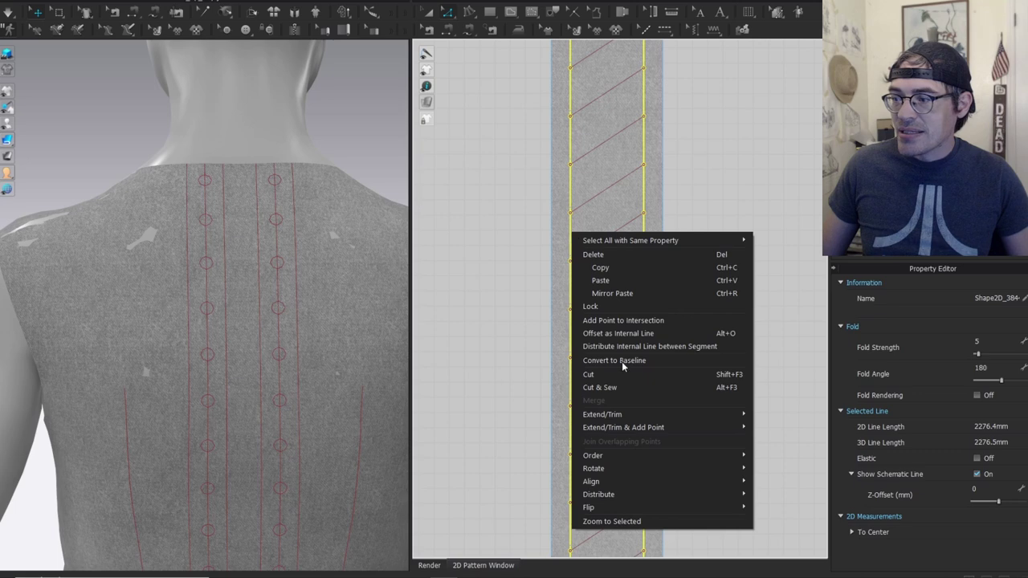
click(621, 308)
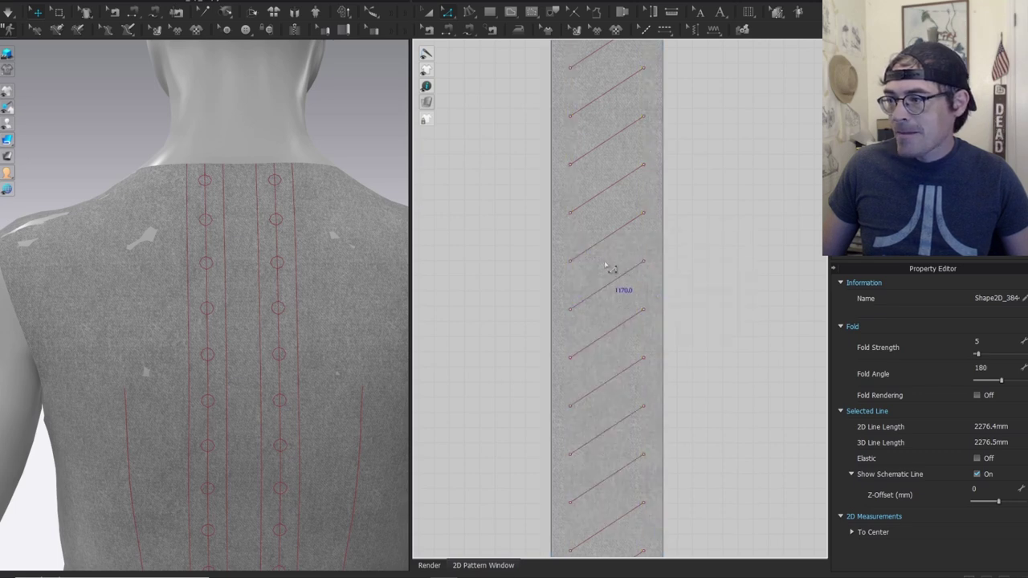
Box-select all the unlocked original diagonal lines along the strip.
scroll(608, 281, down, 3)
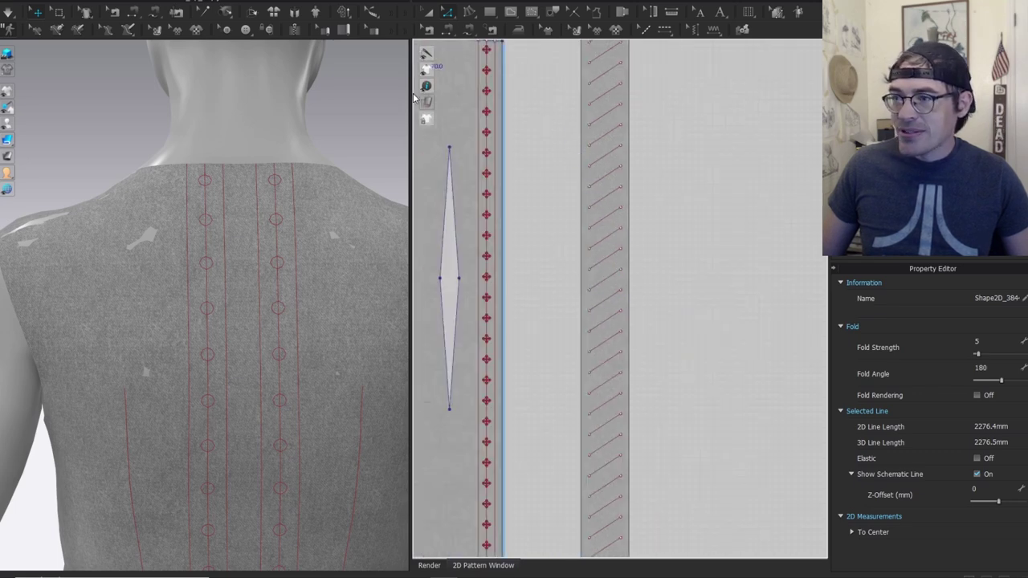
click(442, 122)
scroll(617, 281, down, 5)
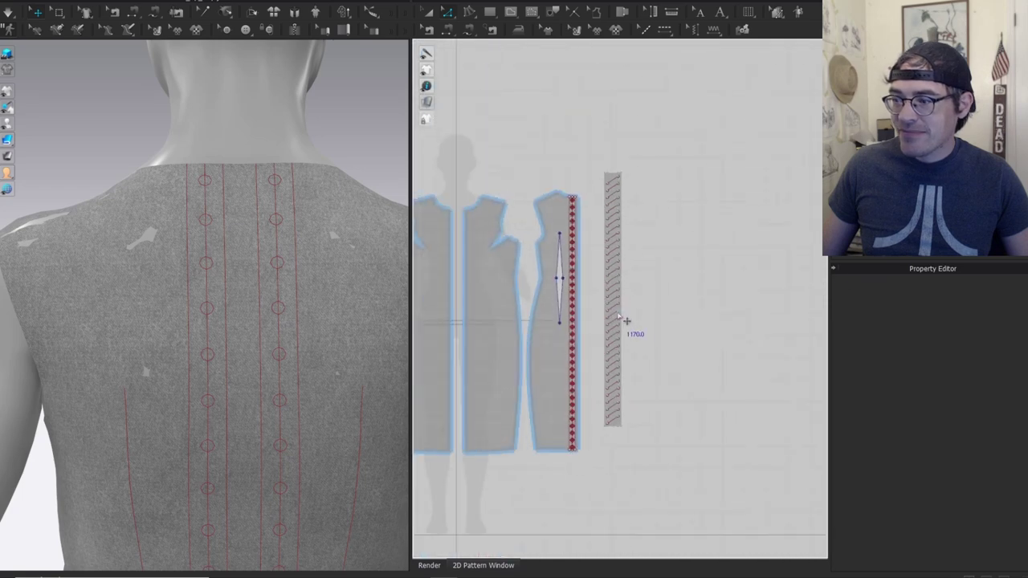
mouse_move(647, 146)
mouse_down()
mouse_move(595, 451)
mouse_move(628, 434)
mouse_up()
scroll(625, 327, up, 6)
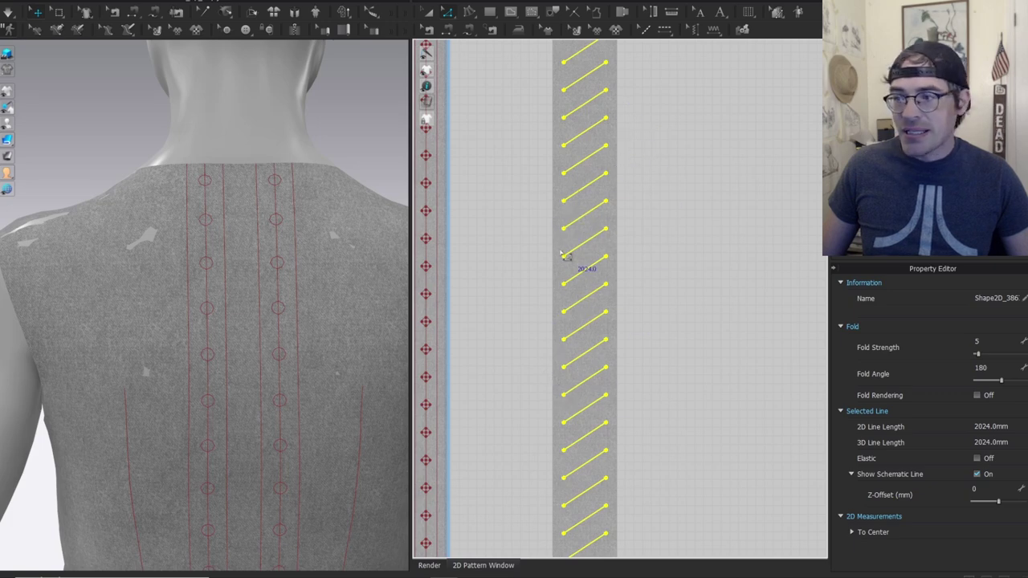
scroll(569, 255, up, 4)
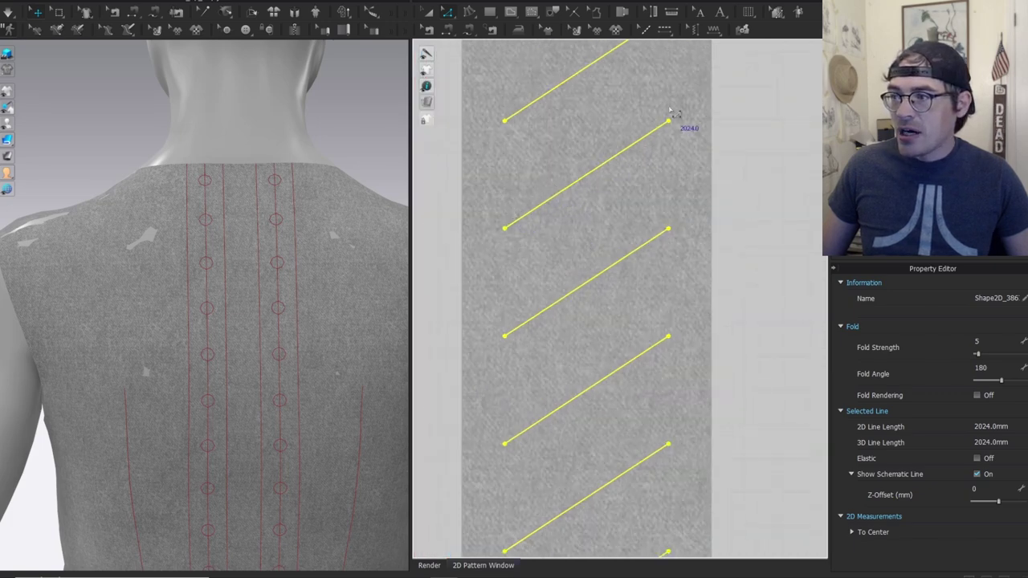
scroll(570, 186, down, 5)
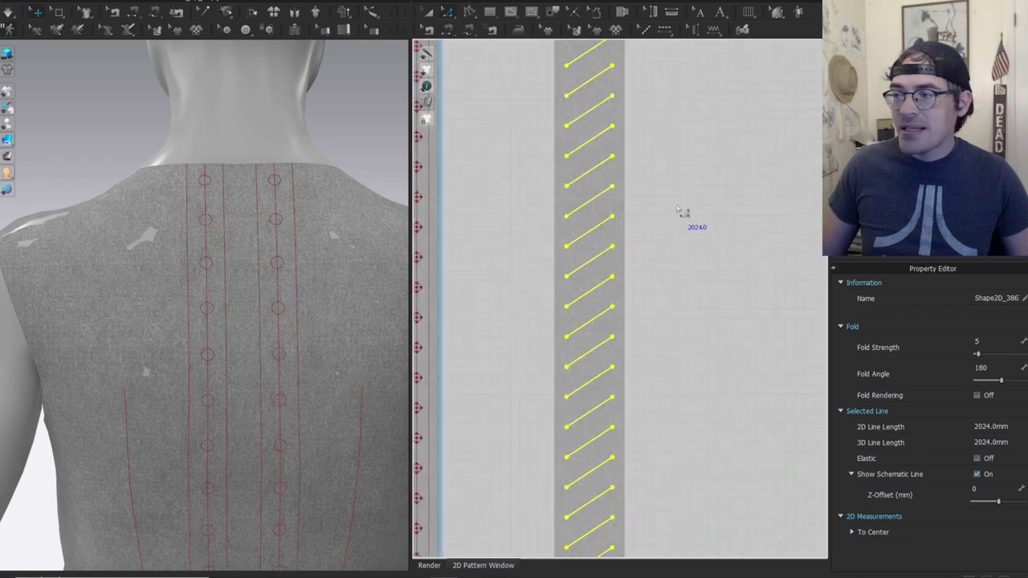
click(677, 209)
click(596, 204)
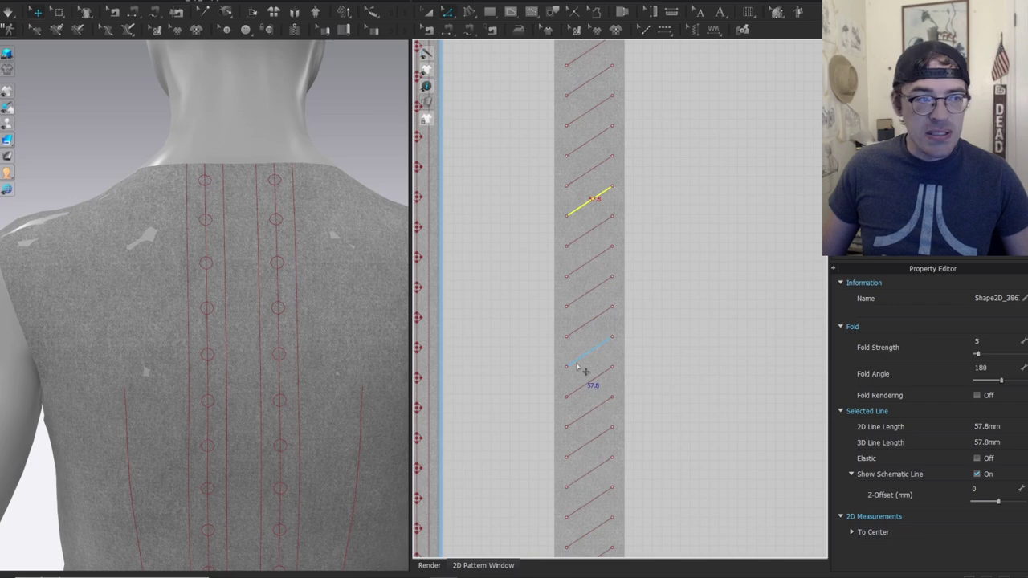
click(630, 233)
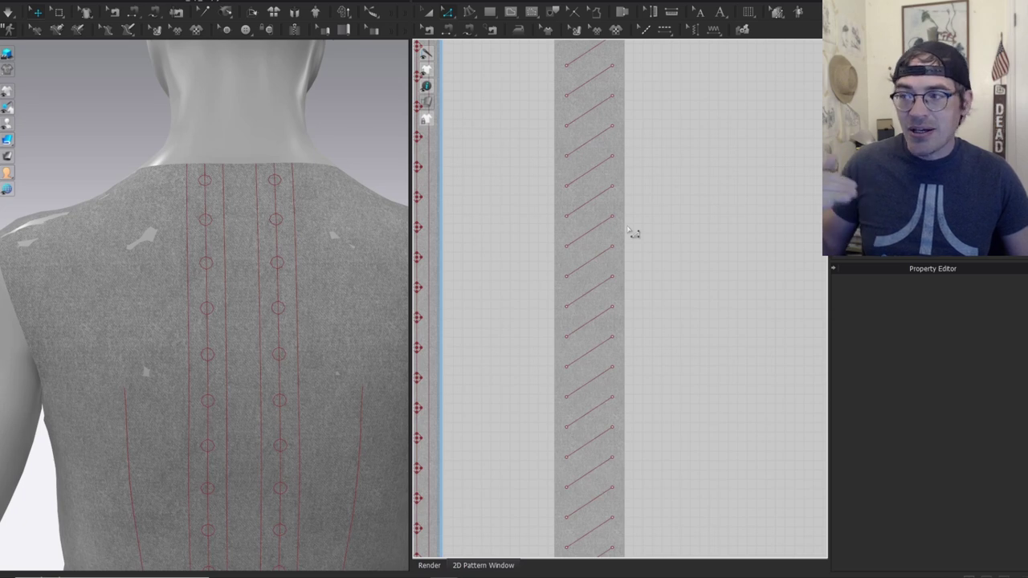
scroll(603, 214, up, 3)
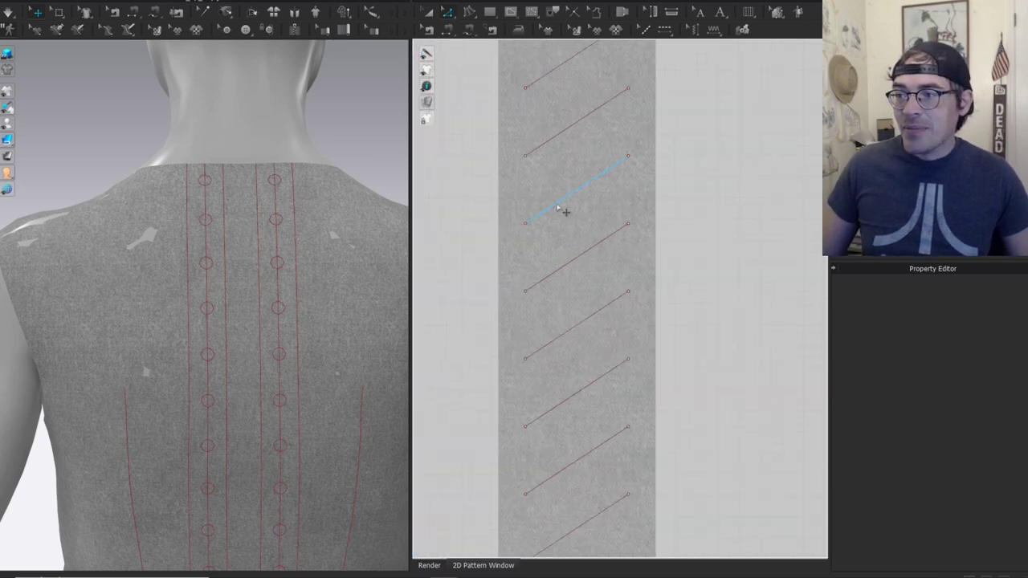
click(557, 204)
key(ctrl+a)
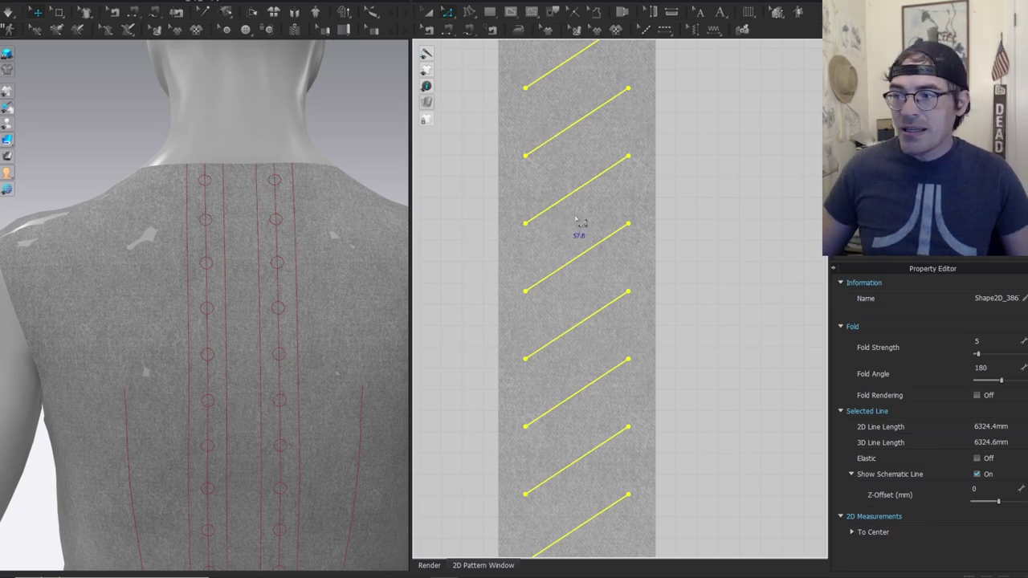
key(shift+i)
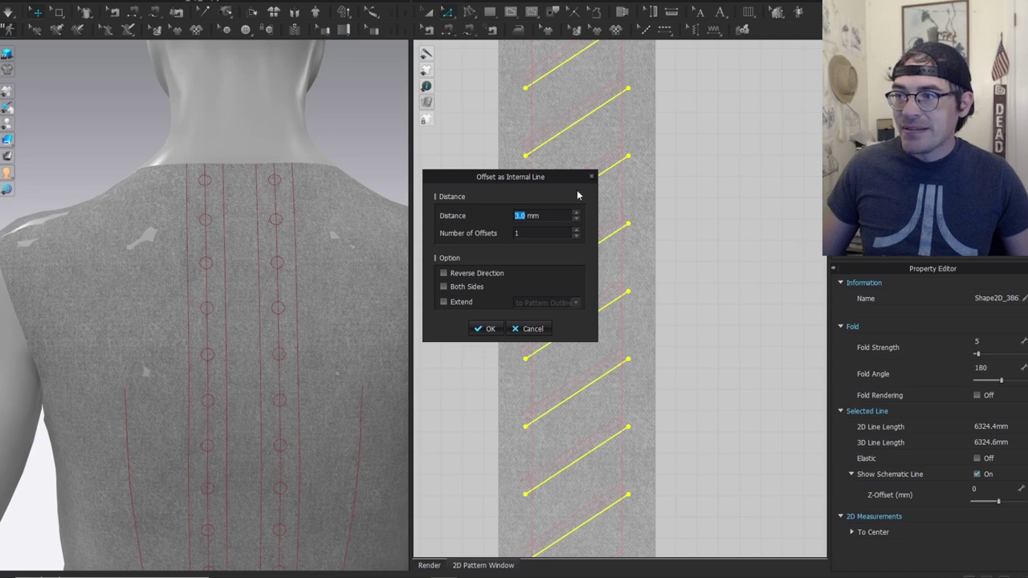
click(537, 330)
Box-select the unlocked original diagonals and offset them as internal lines by 3 mm with Reverse Direction on.
scroll(585, 278, down, 8)
click(634, 241)
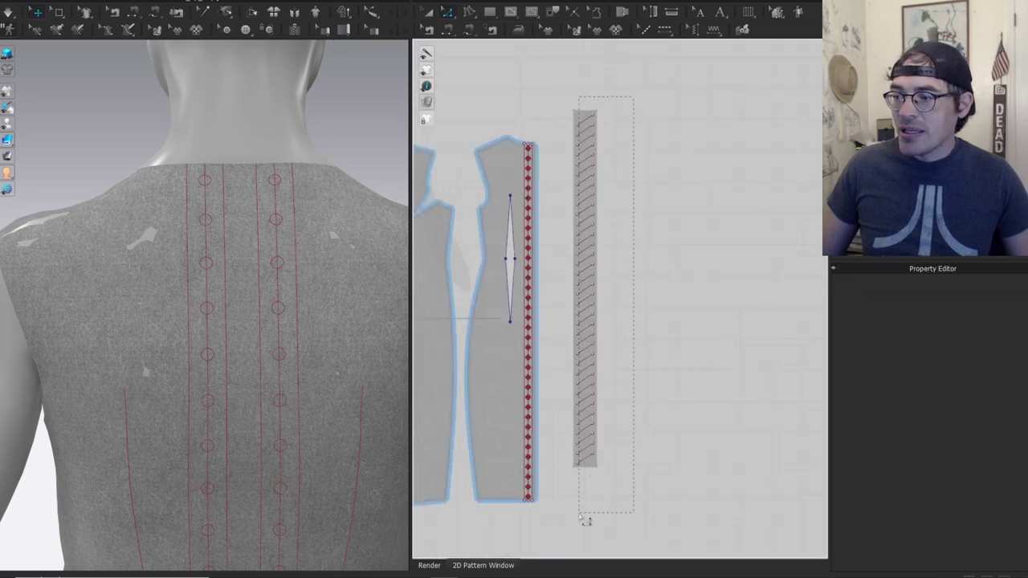
drag(571, 504, 571, 503)
scroll(566, 233, up, 8)
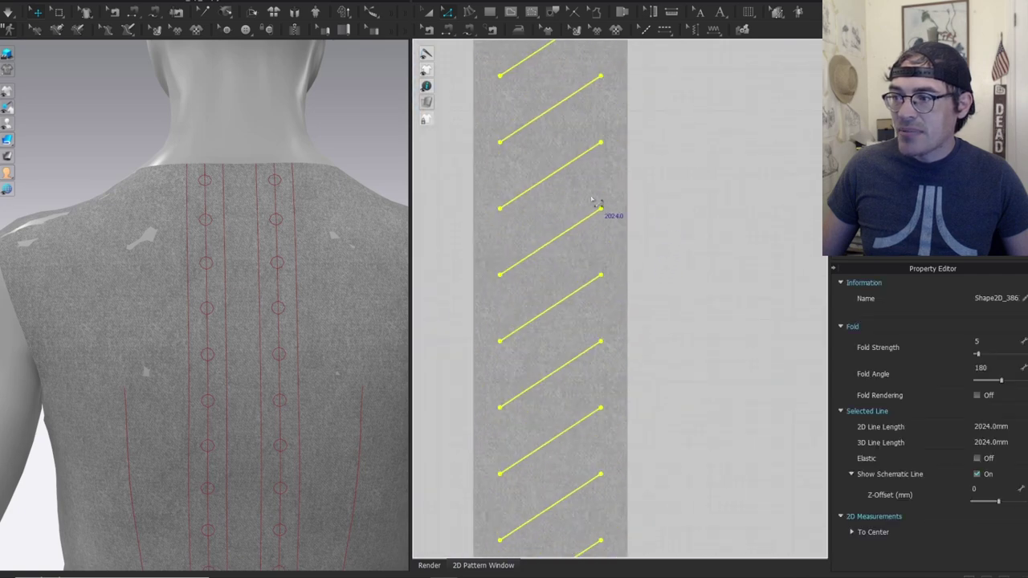
key(shift+i)
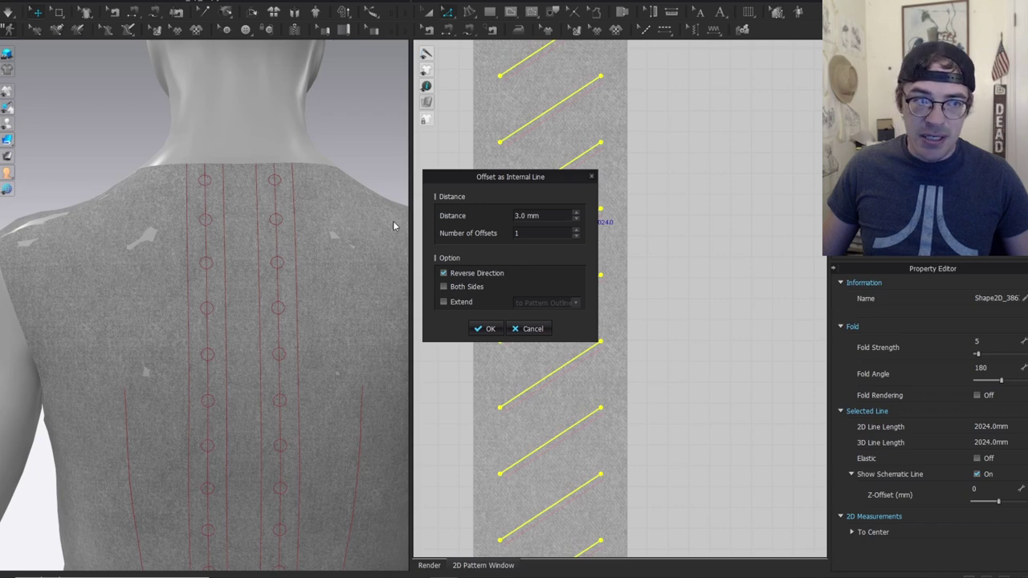
click(486, 328)
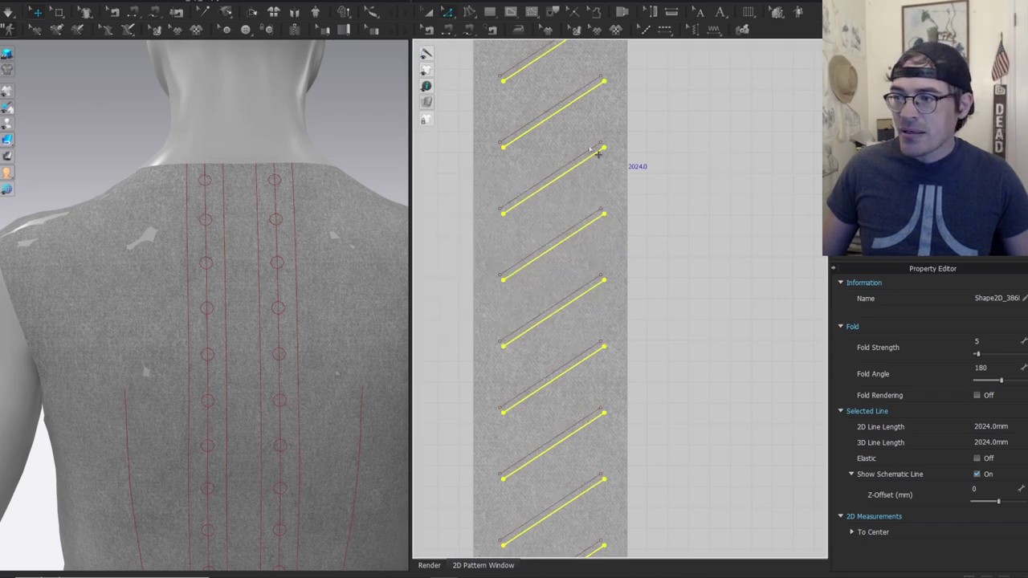
Show the locked internal lines of the strip again and unlock them all.
click(458, 124)
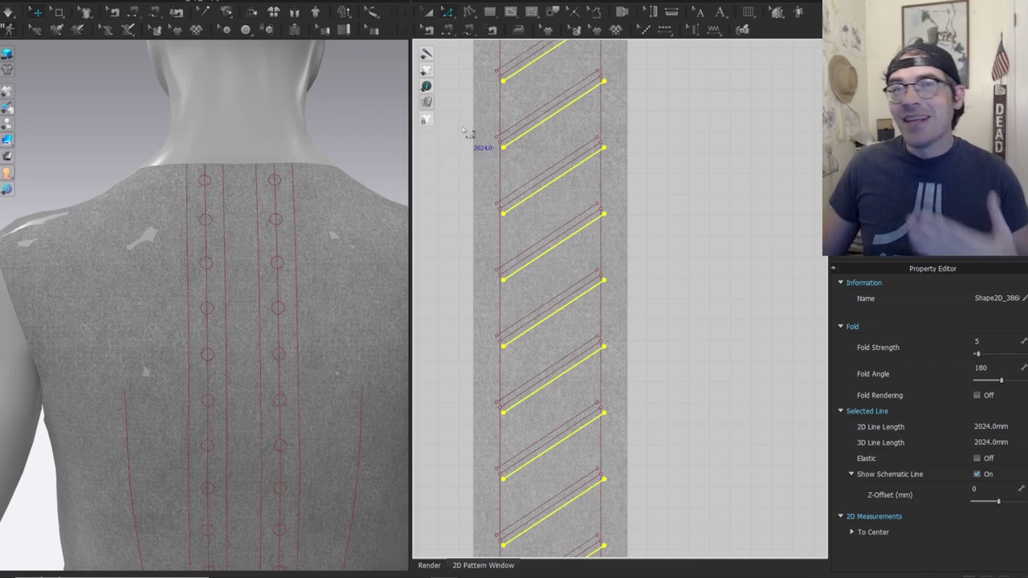
mouse_move(425, 119)
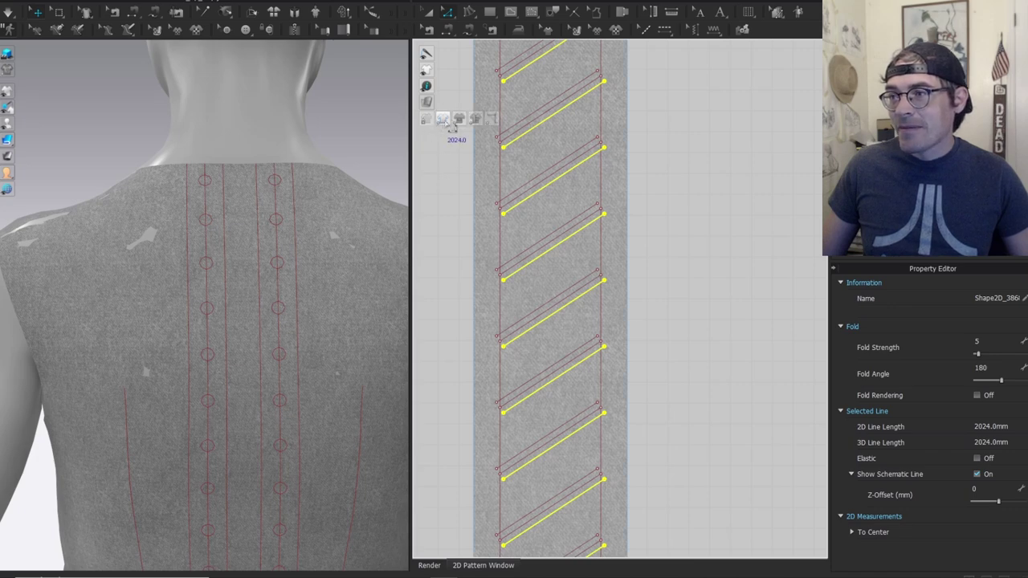
click(700, 203)
scroll(612, 208, down, 6)
scroll(614, 208, up, 5)
key(ctrl+z)
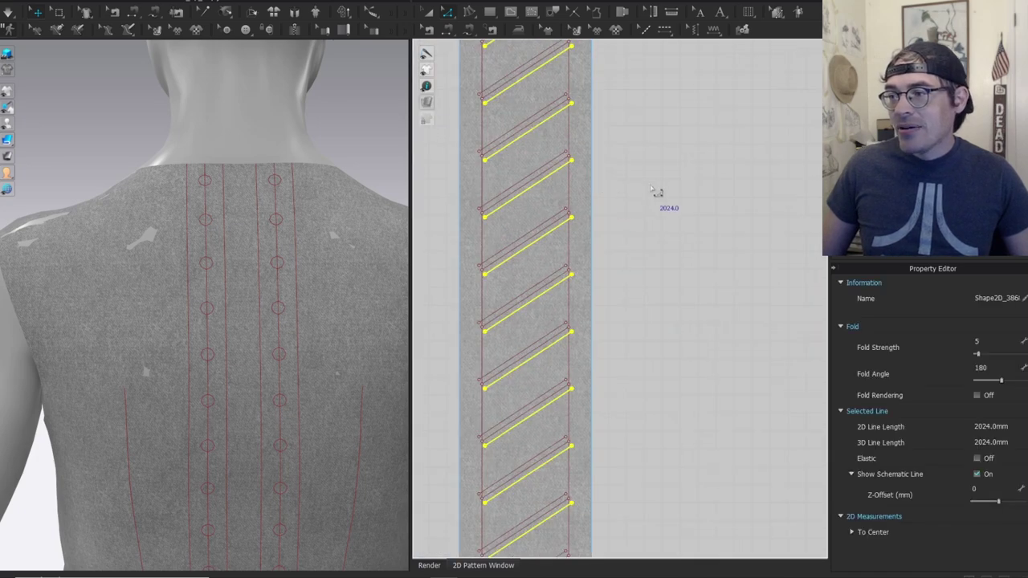
Try to select the original middle diagonals between the offset lines one at a time along the strip.
click(642, 183)
scroll(533, 269, up, 2)
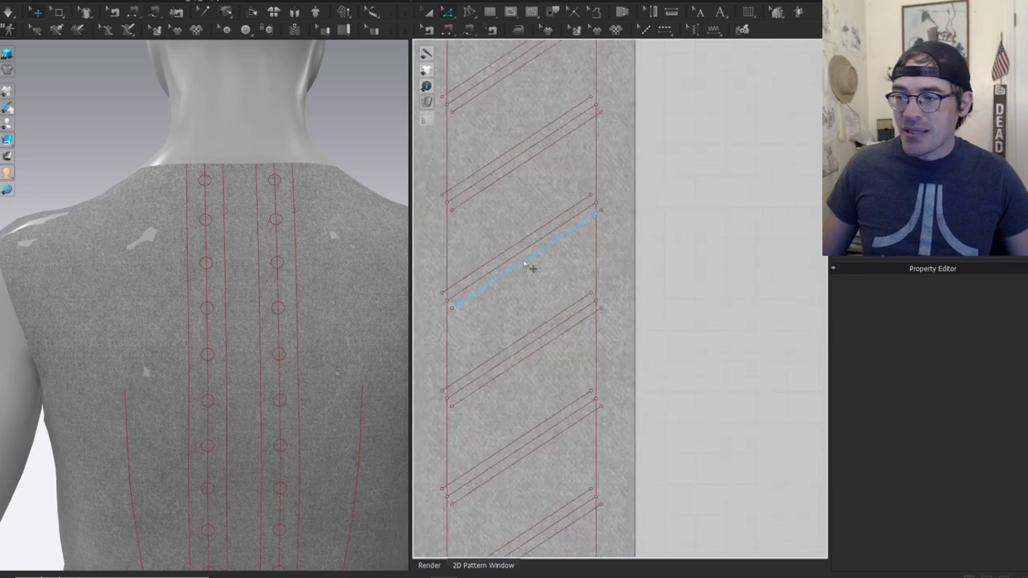
click(520, 264)
shift+click(521, 155)
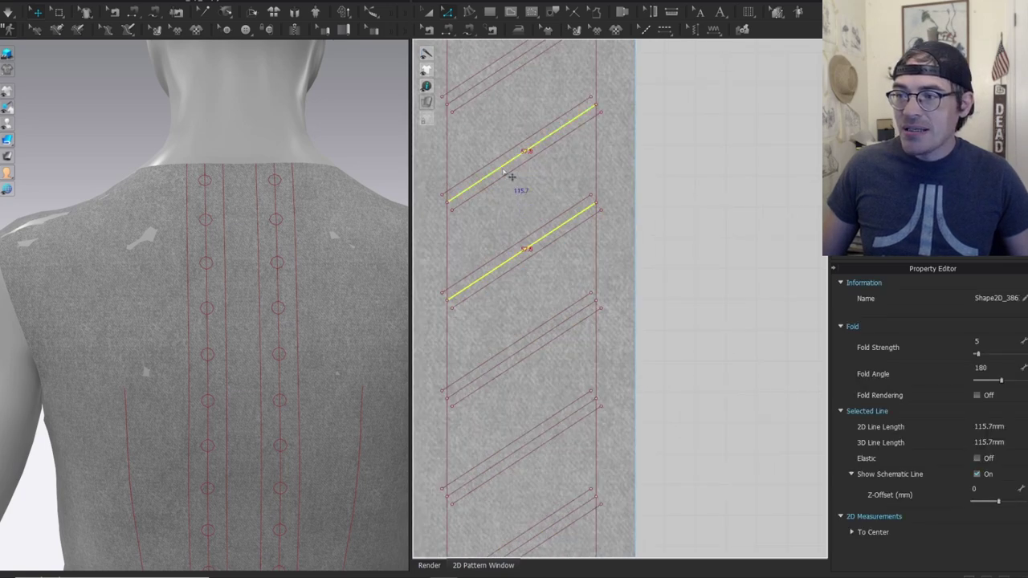
scroll(530, 241, down, 2)
scroll(535, 246, up, 2)
shift+click(537, 258)
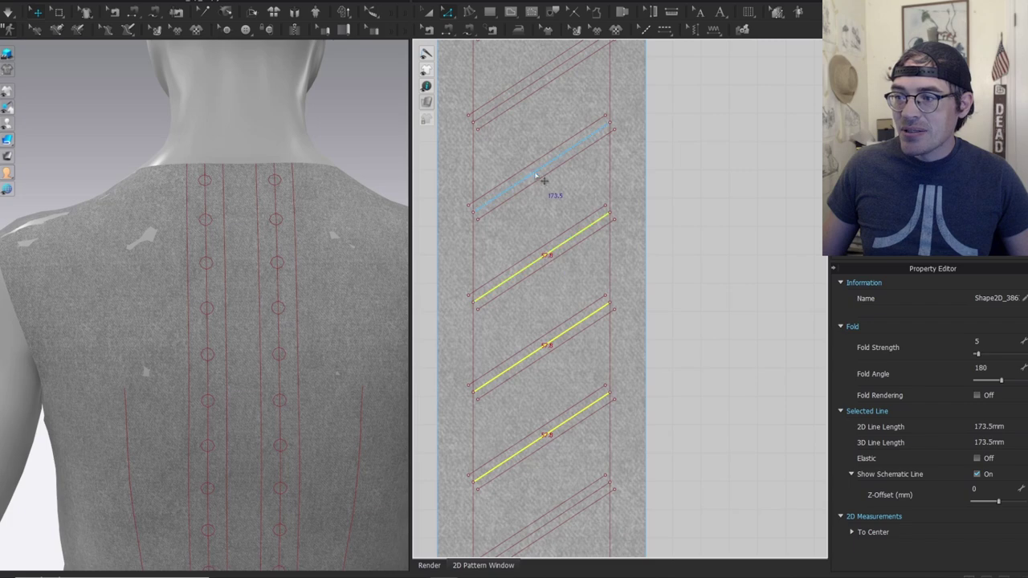
middle_drag(529, 87, 534, 255)
shift+click(539, 253)
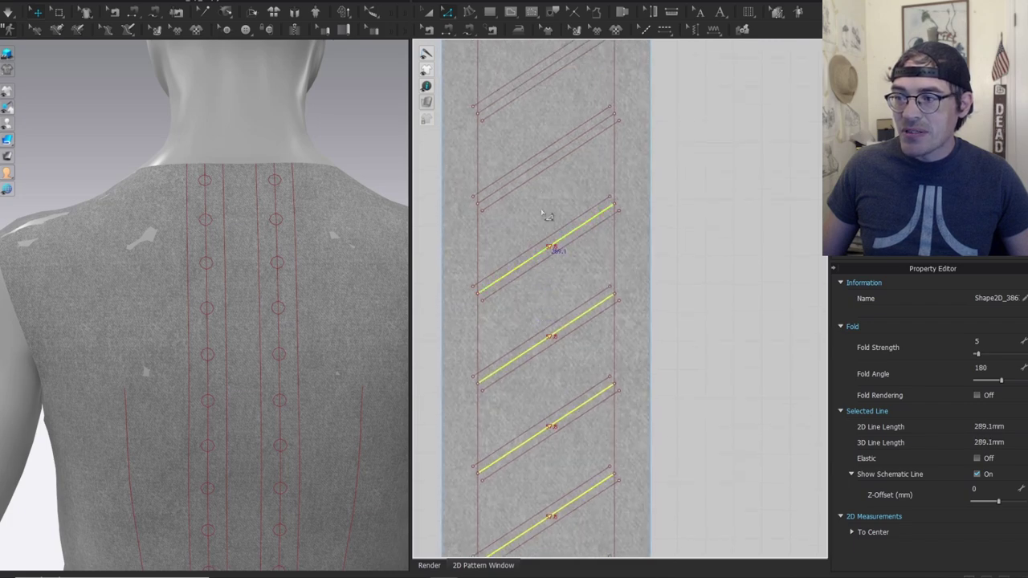
middle_drag(537, 61, 551, 254)
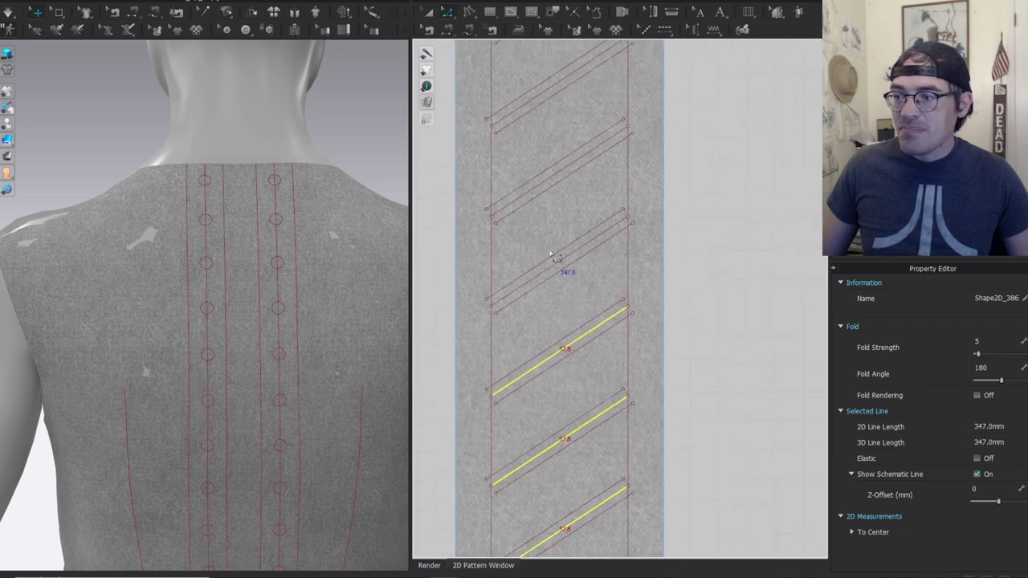
shift+click(557, 277)
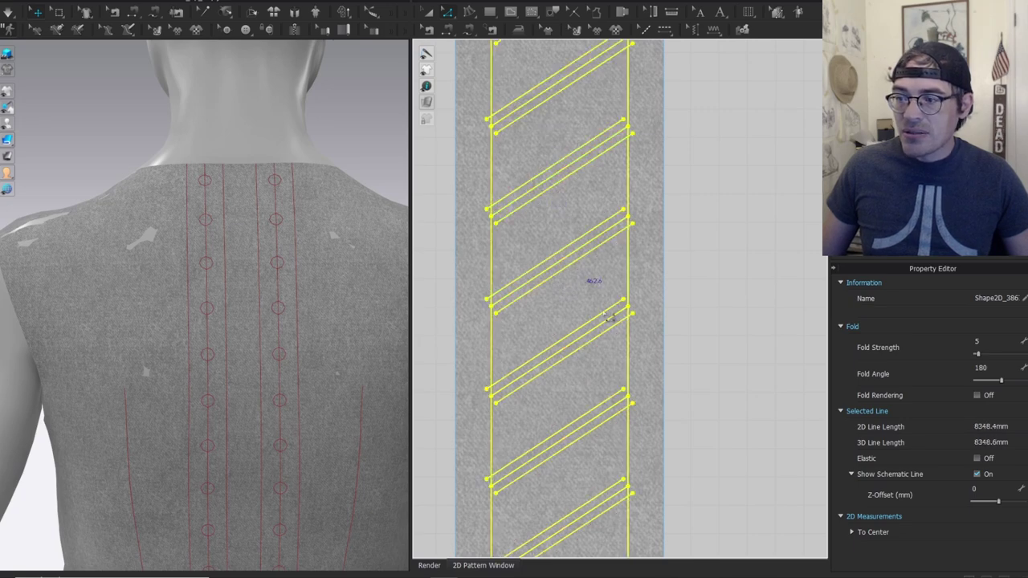
scroll(603, 314, down, 5)
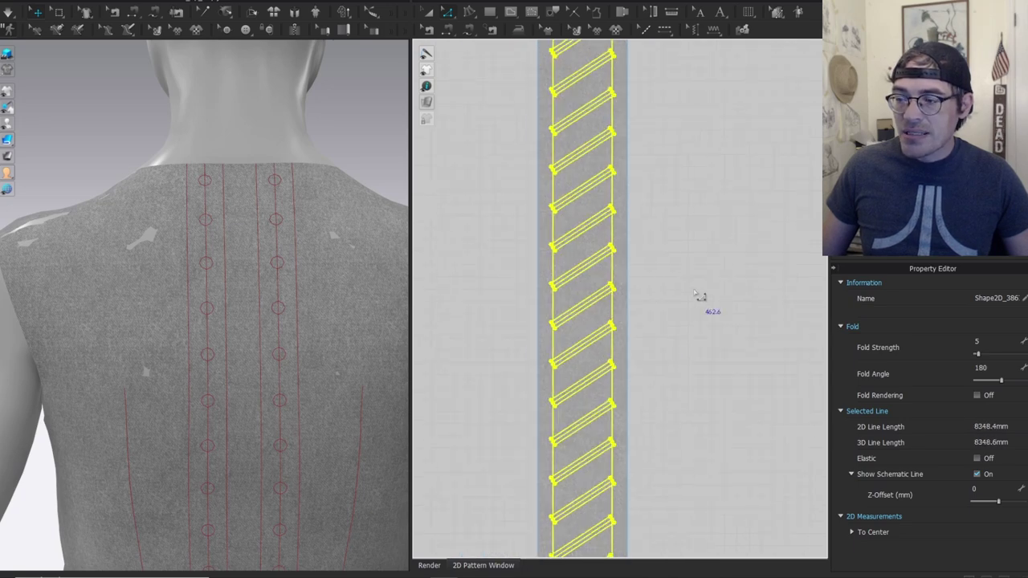
click(699, 297)
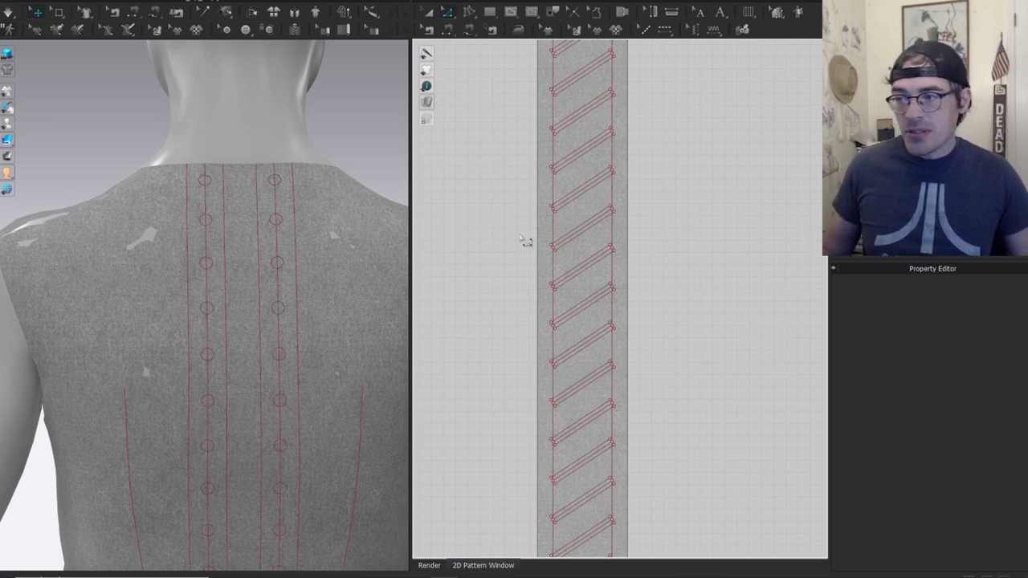
Try to delete all the internal lines on the strip at once.
key(ctrl+a)
key(ctrl+z)
key(ctrl+z)
key(ctrl+z)
key(ctrl+z)
key(ctrl+z)
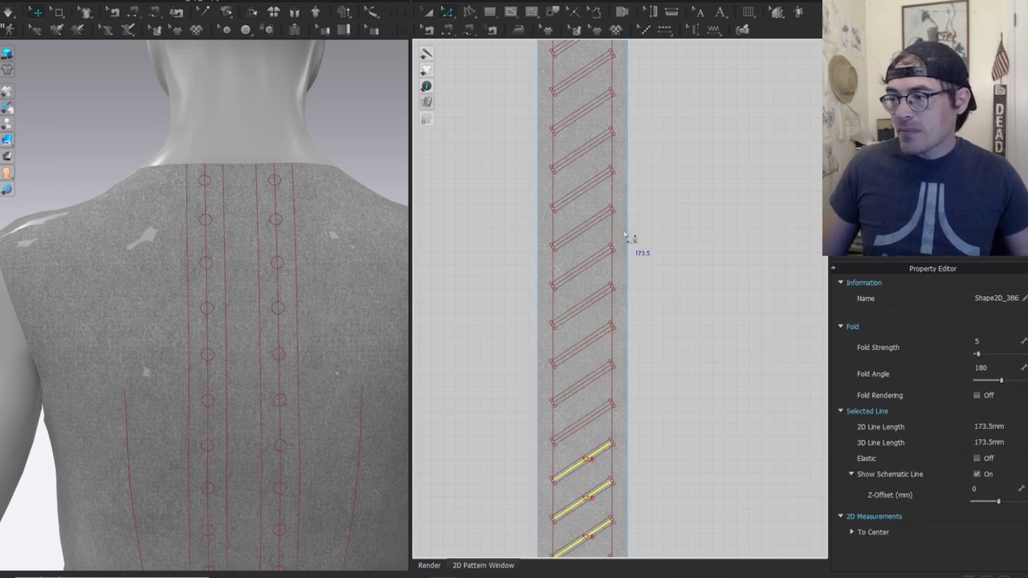
key(ctrl+a)
key(Delete)
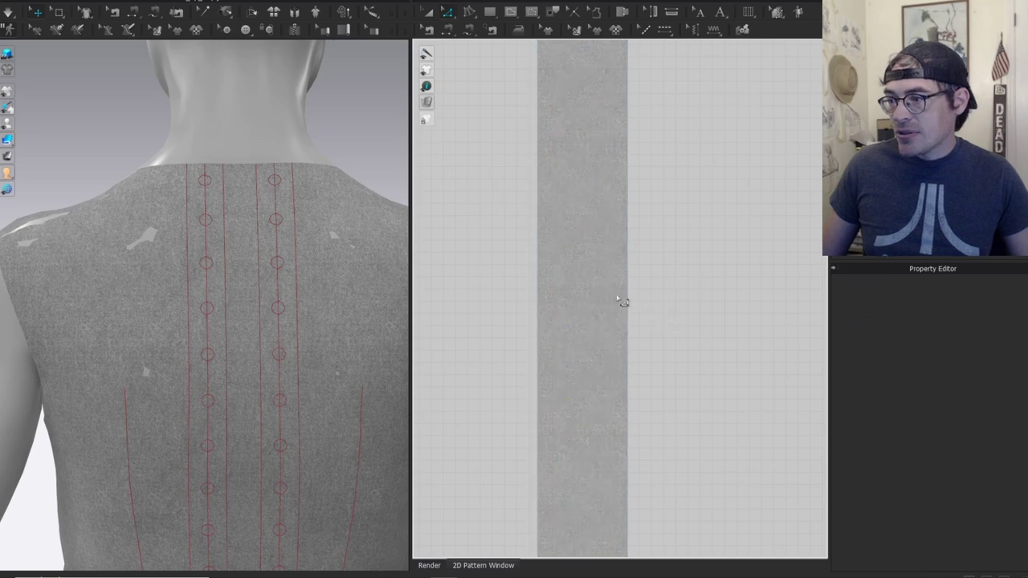
scroll(587, 361, down, 3)
key(Delete)
click(604, 368)
key(Delete)
click(586, 323)
Undo the deletions, offsets and repeated pastes on the strip, back to before the diagonal line was multiplied.
key(ctrl+z)
key(ctrl+z)
key(ctrl+z)
key(ctrl+z)
key(ctrl+z)
key(ctrl+z)
key(ctrl+z)
key(ctrl+z)
key(ctrl+z)
key(ctrl+z)
key(ctrl+z)
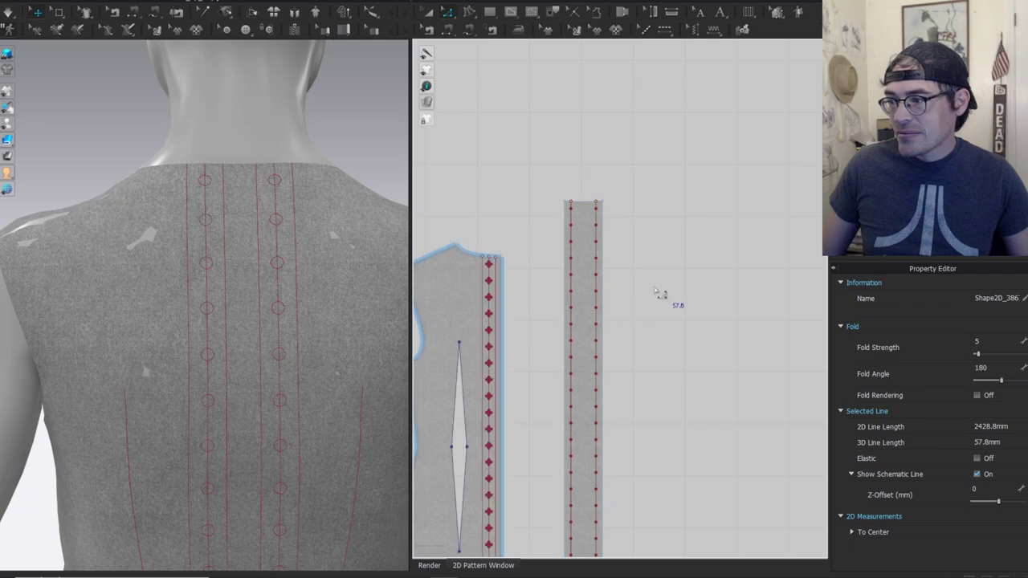
Copy the diagonal line and paste it repeatedly up the whole strip at a 31.8 mm interval.
scroll(621, 408, down, 3)
scroll(602, 303, up, 5)
key(ctrl+c)
key(ctrl+v)
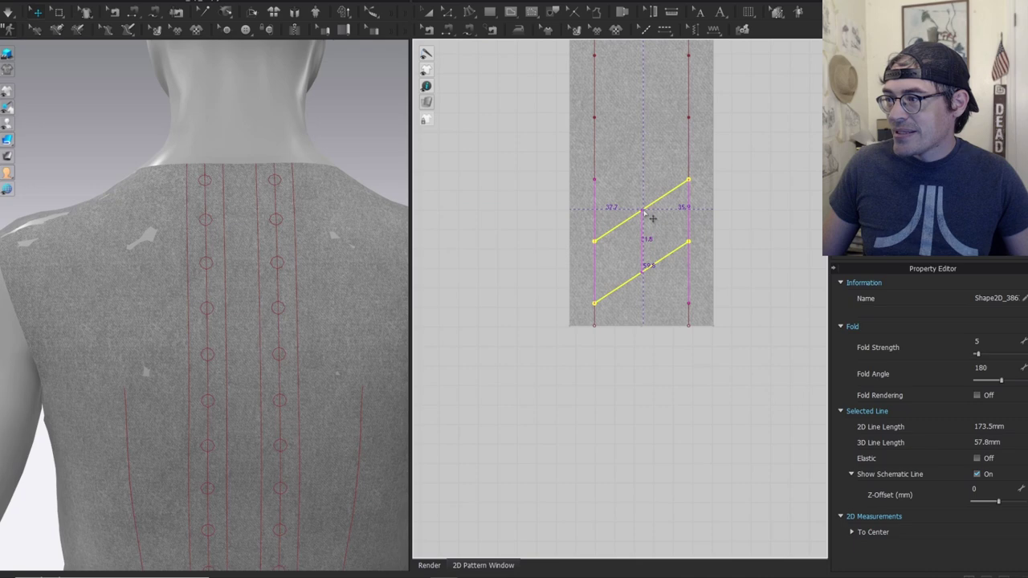
right_click(643, 211)
click(567, 208)
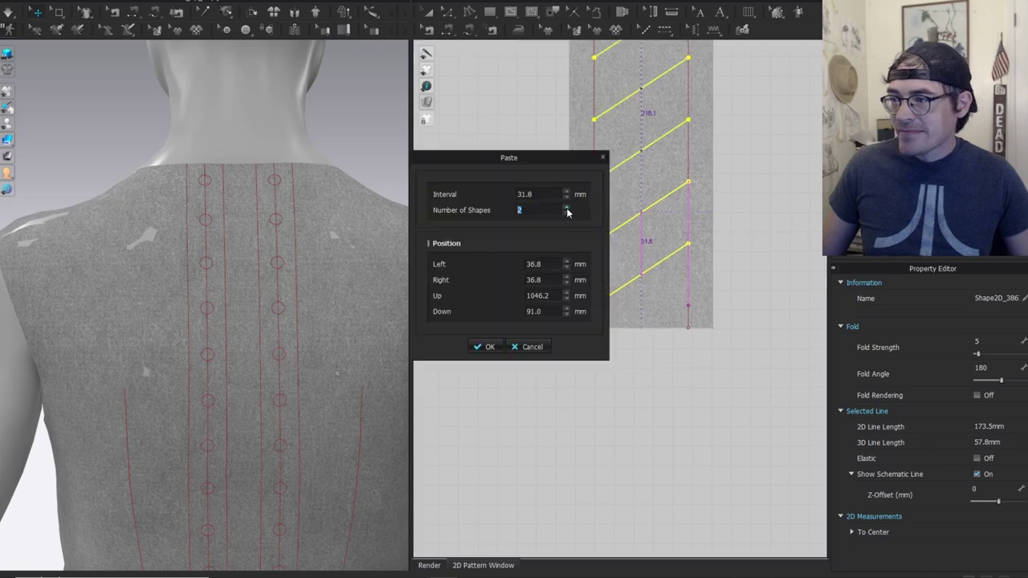
click(487, 347)
scroll(727, 159, down, 5)
scroll(632, 309, up, 5)
click(720, 172)
scroll(719, 352, down, 3)
middle_drag(719, 352, 654, 144)
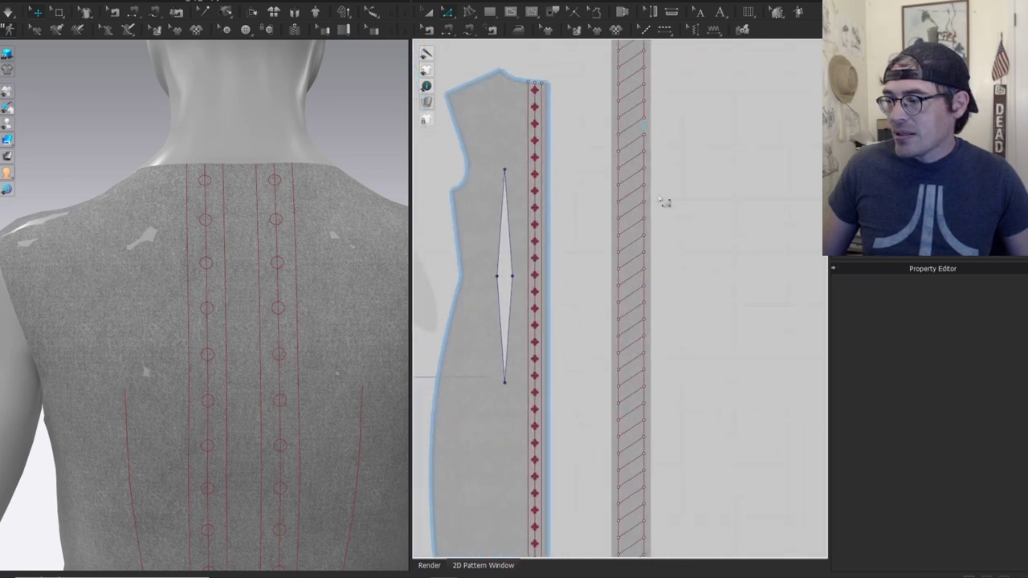
Select only the strip's diagonals, without the verticals, and offset them once as internal lines by 1 mm on both sides.
scroll(635, 241, up, 3)
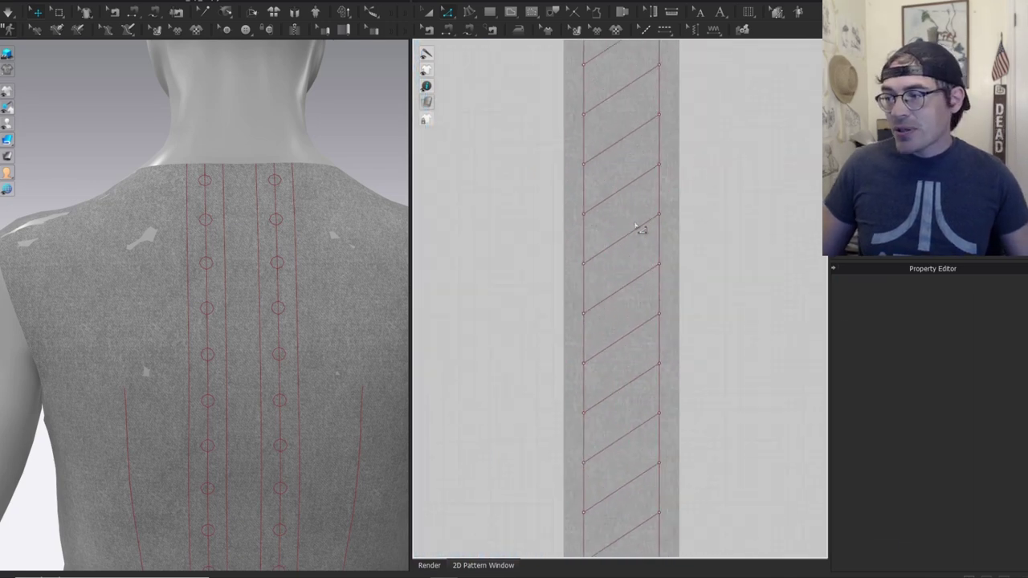
click(630, 287)
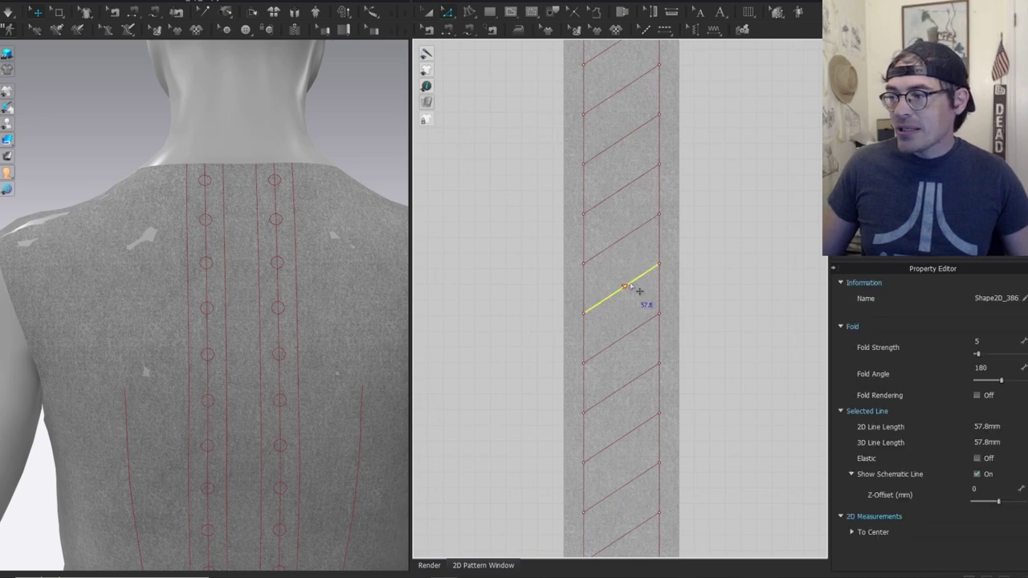
double_click(630, 286)
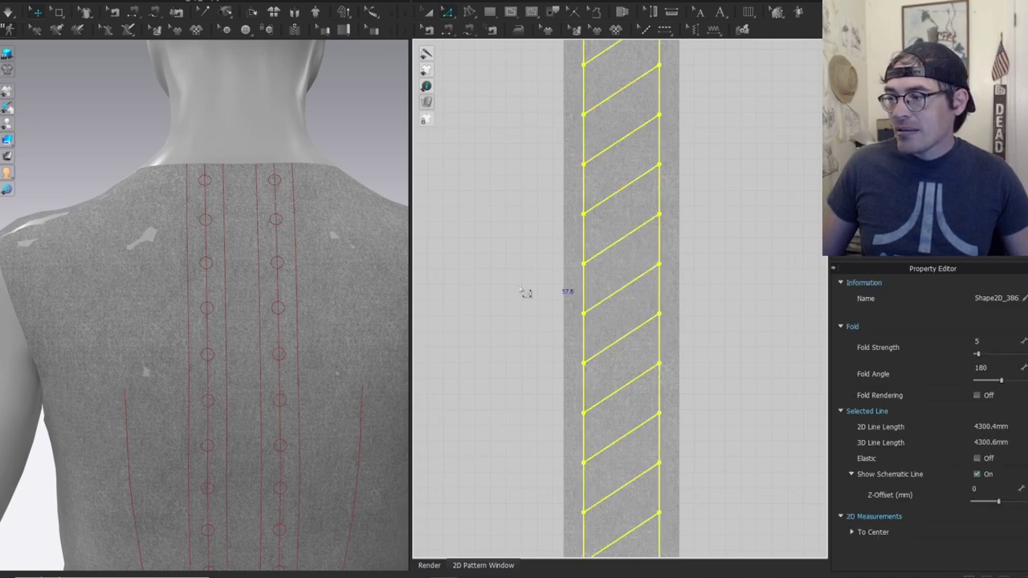
ctrl+click(584, 283)
ctrl+click(660, 247)
key(ctrl+f)
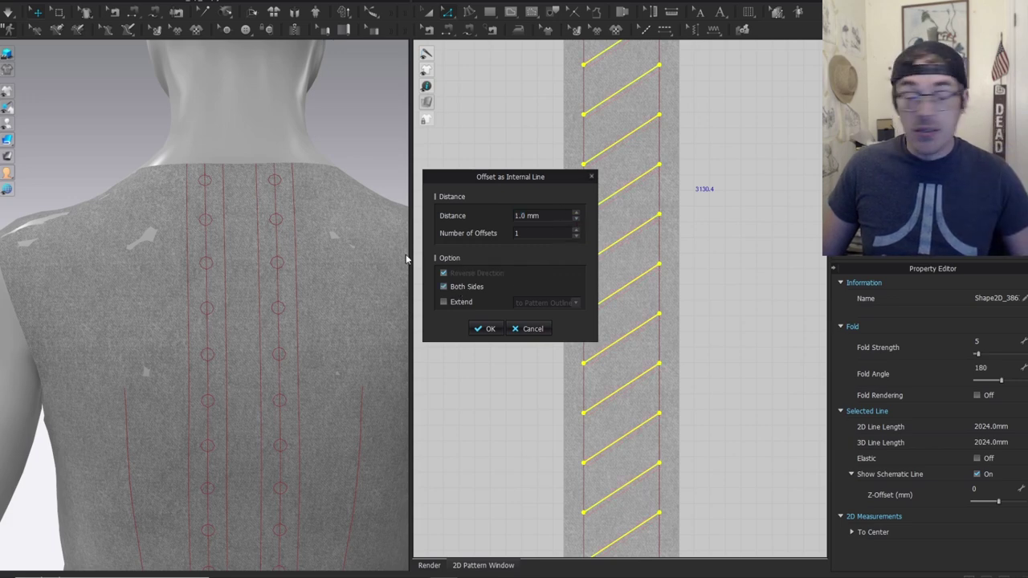
click(485, 336)
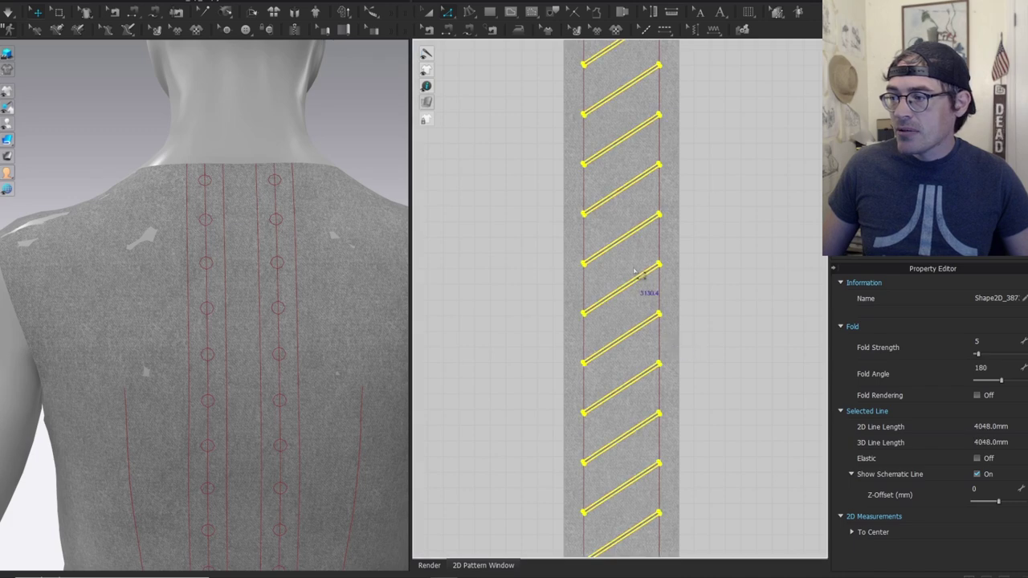
scroll(636, 277, up, 3)
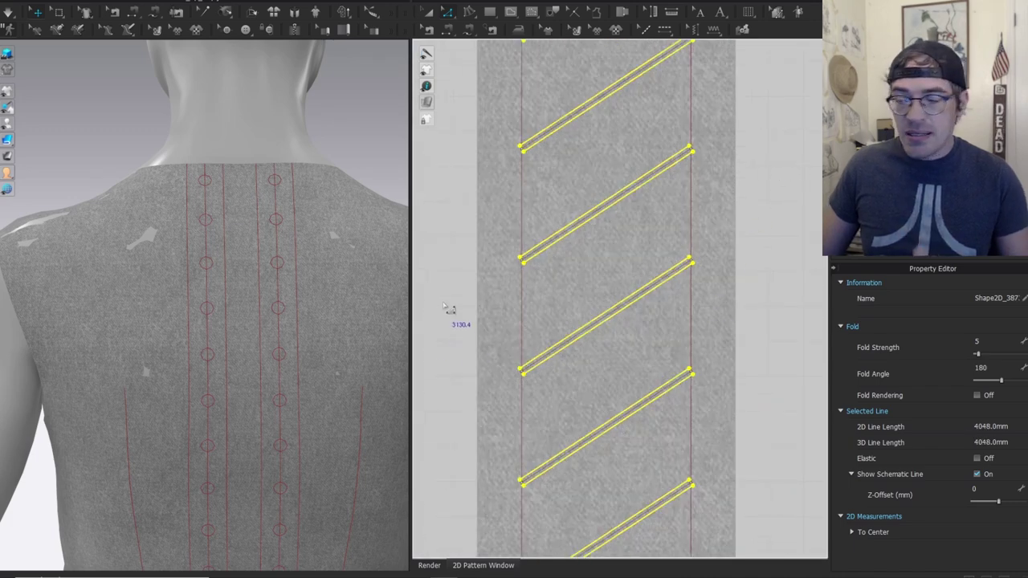
Lock the new offset diagonals and both vertical internal lines of the strip.
right_click(585, 233)
click(615, 306)
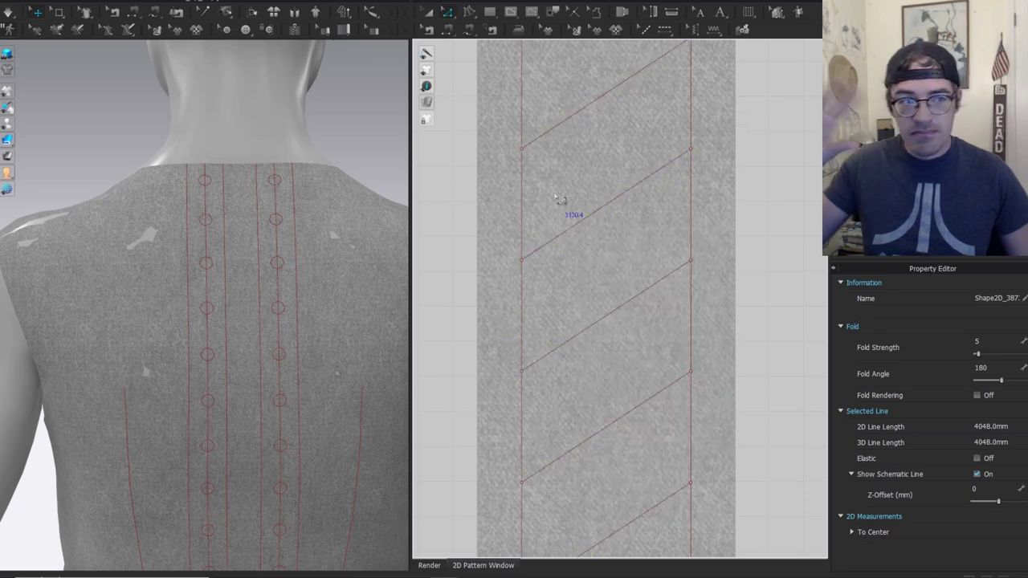
scroll(575, 217, down, 5)
scroll(598, 225, up, 3)
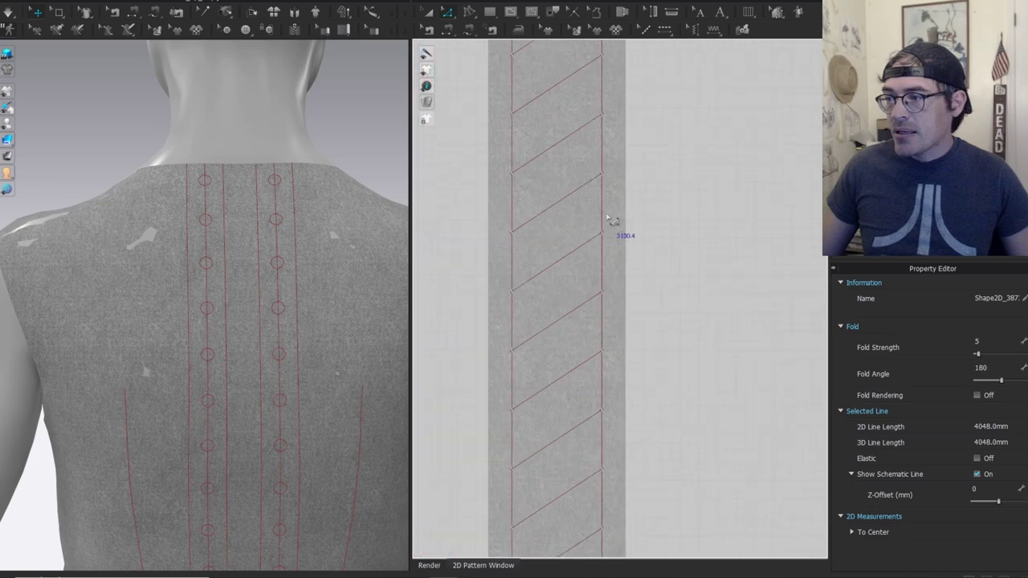
click(610, 214)
shift+click(512, 259)
right_click(512, 245)
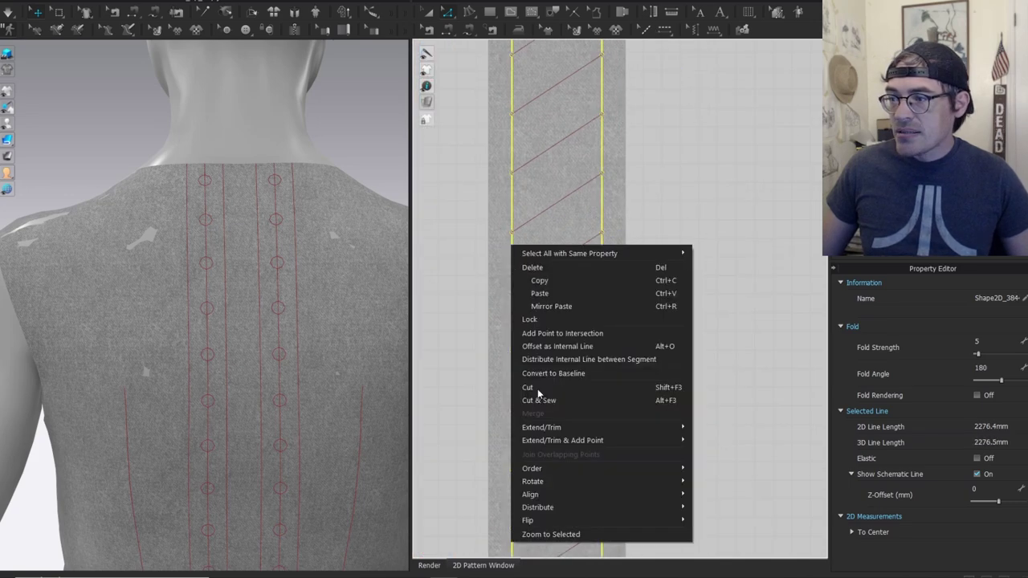
click(565, 333)
Box-select the remaining unlocked original diagonals along the whole strip and delete them.
scroll(543, 248, down, 2)
drag(491, 176, 603, 262)
click(631, 321)
scroll(583, 291, down, 4)
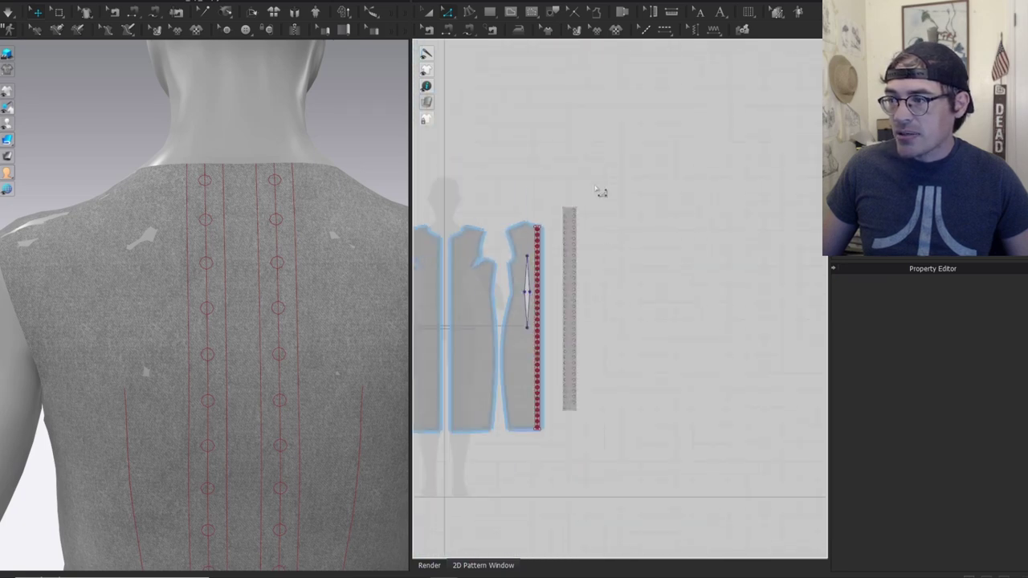
drag(580, 447, 580, 448)
scroll(612, 297, up, 5)
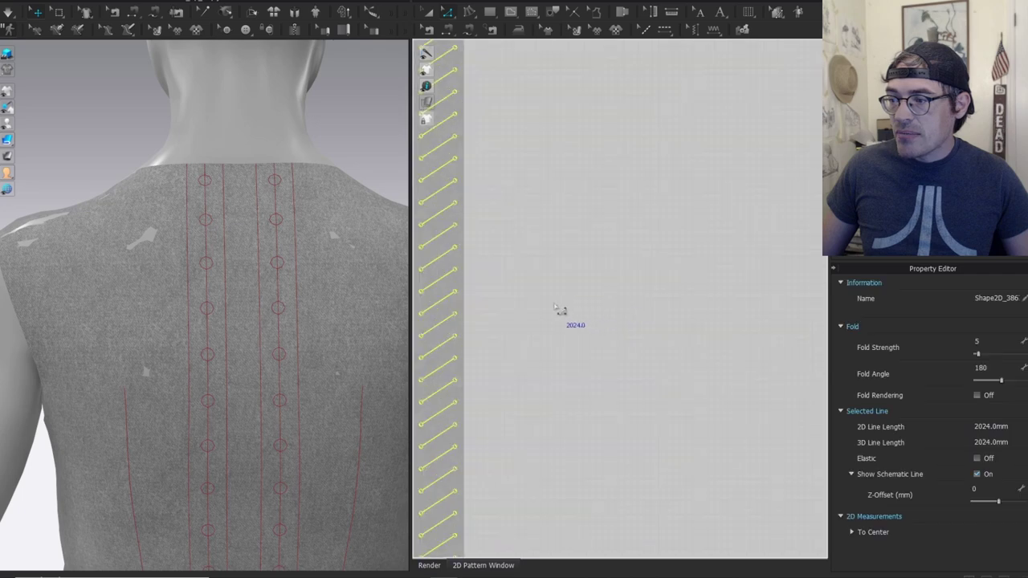
middle_drag(560, 310, 774, 268)
scroll(698, 243, down, 5)
drag(726, 123, 677, 383)
scroll(704, 298, up, 7)
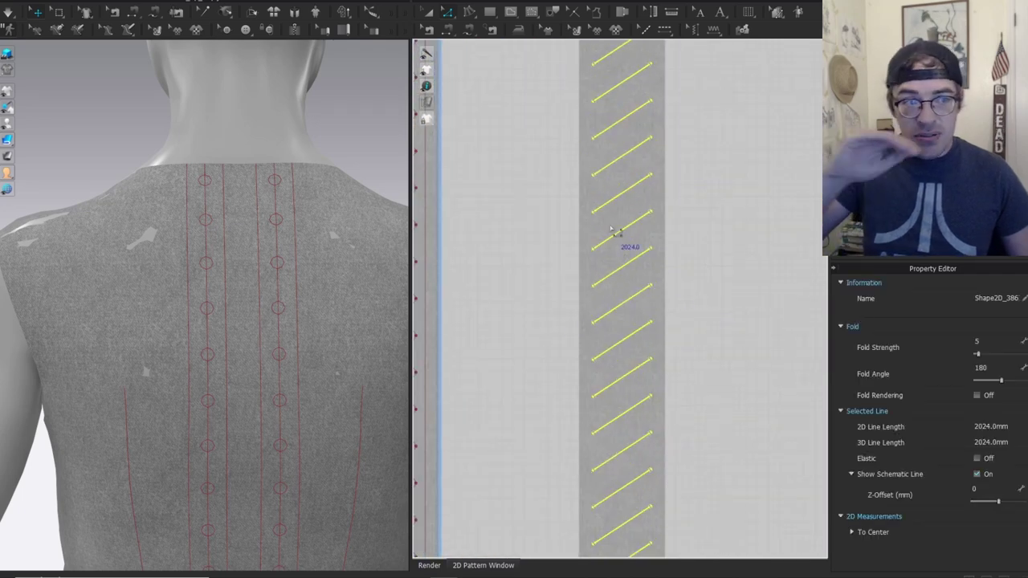
key(Delete)
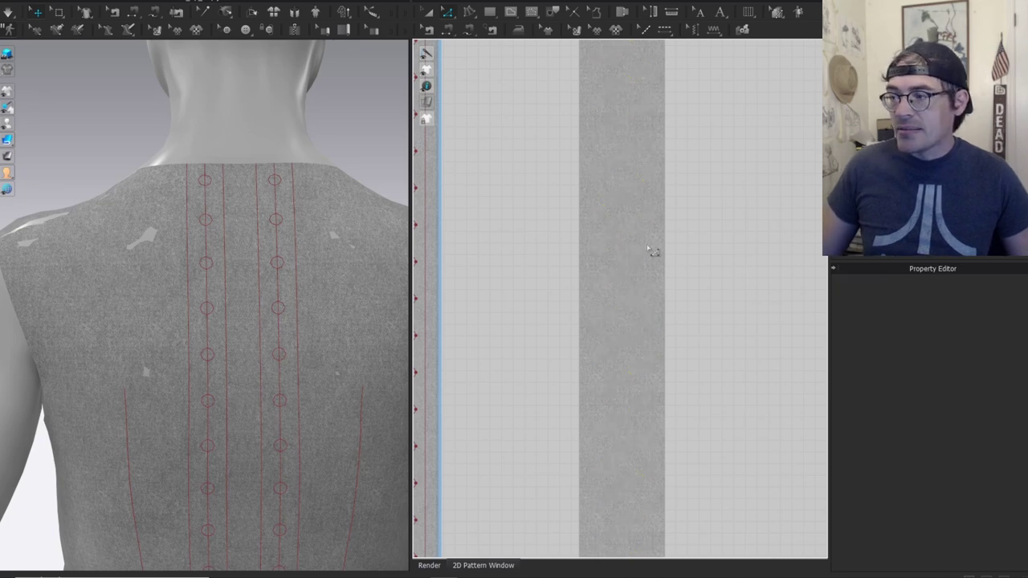
Show the strip's locked vertical and offset lines again and unlock them.
key(ctrl+z)
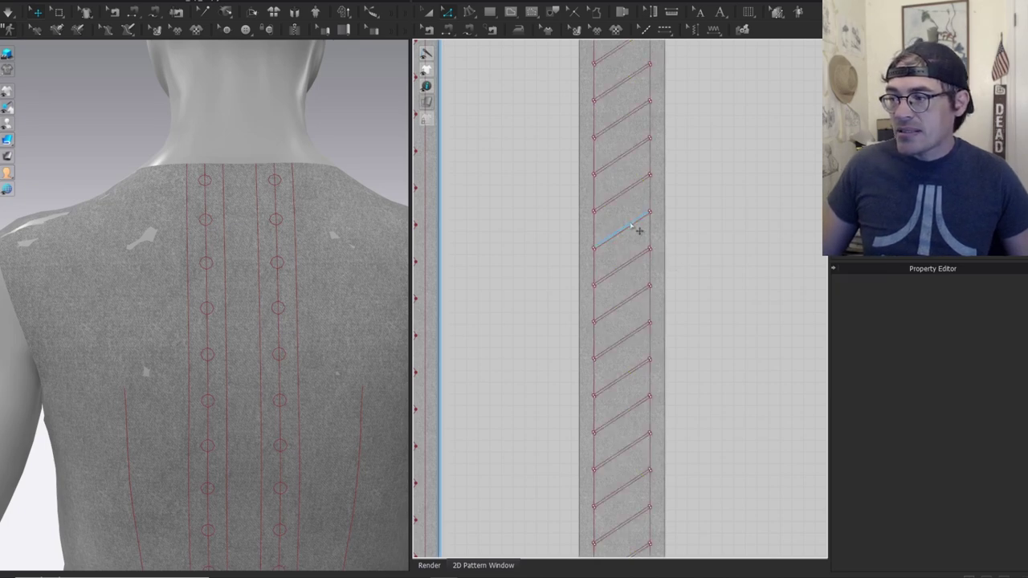
scroll(698, 163, up, 3)
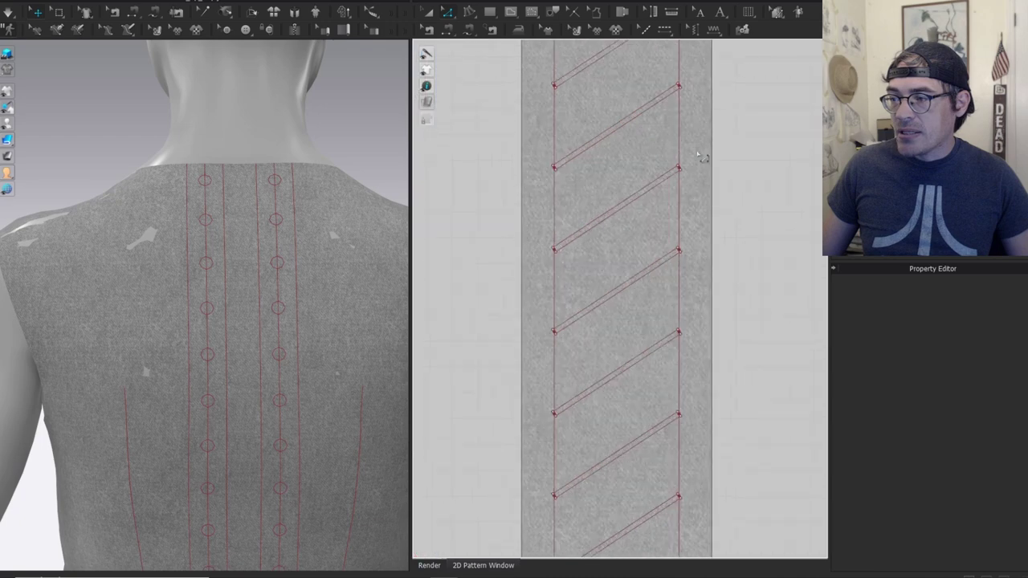
click(555, 299)
scroll(592, 189, down, 5)
scroll(687, 197, up, 6)
key(a)
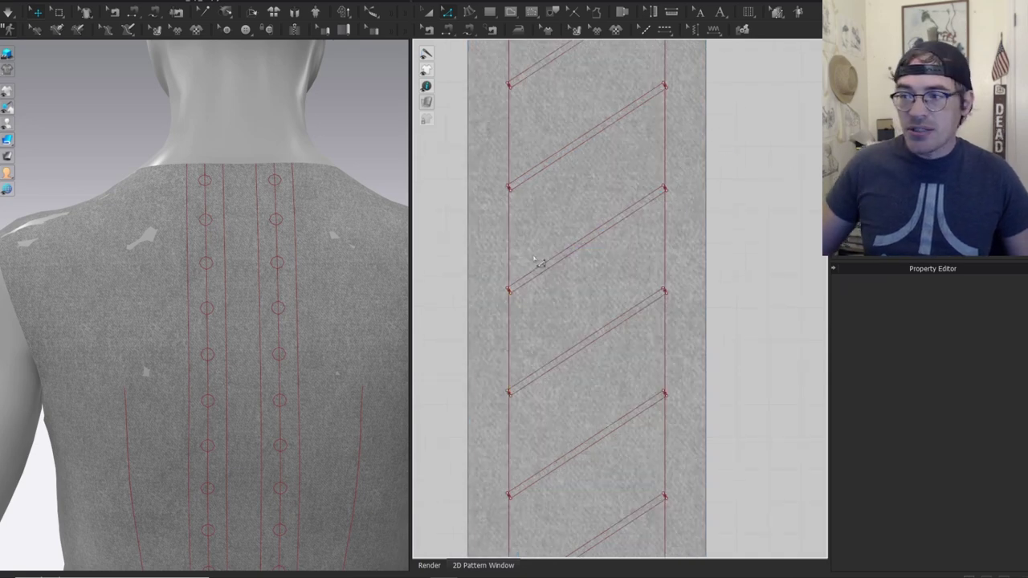
click(564, 275)
scroll(586, 241, up, 3)
shift+click(585, 237)
scroll(587, 262, down, 3)
scroll(594, 181, up, 3)
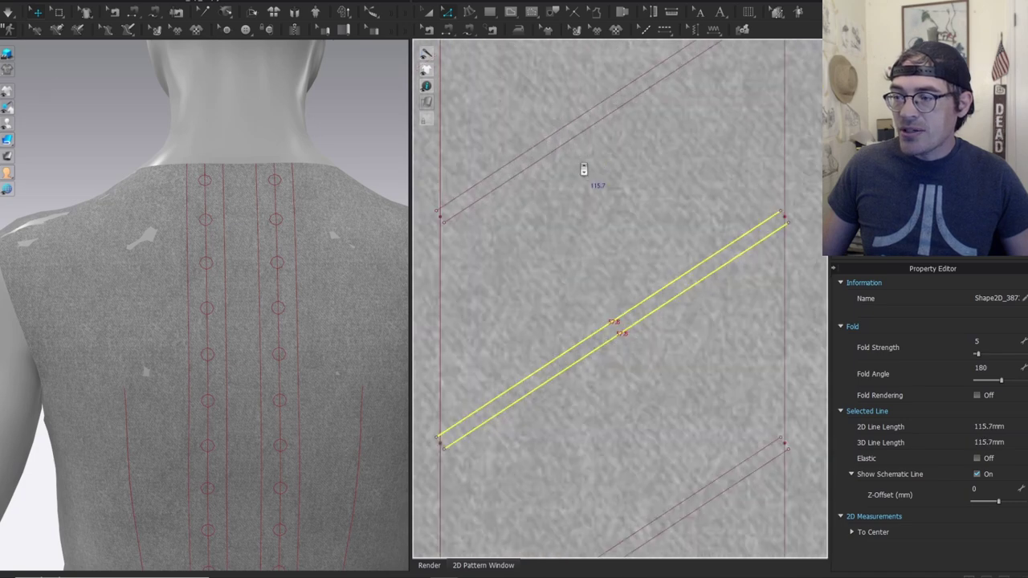
key(Escape)
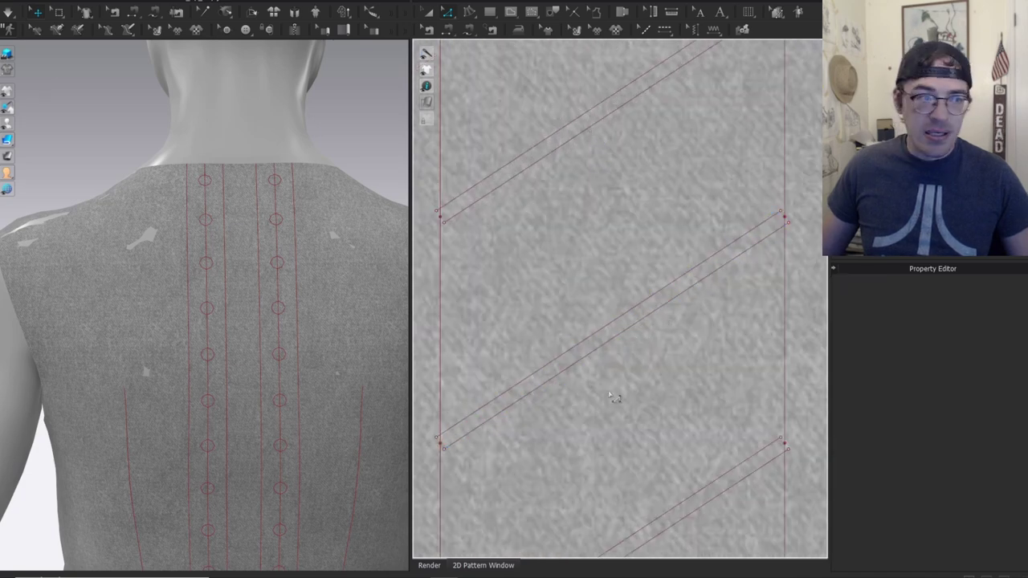
Cut the strip piece apart along both of its full-length vertical internal lines.
scroll(616, 396, down, 5)
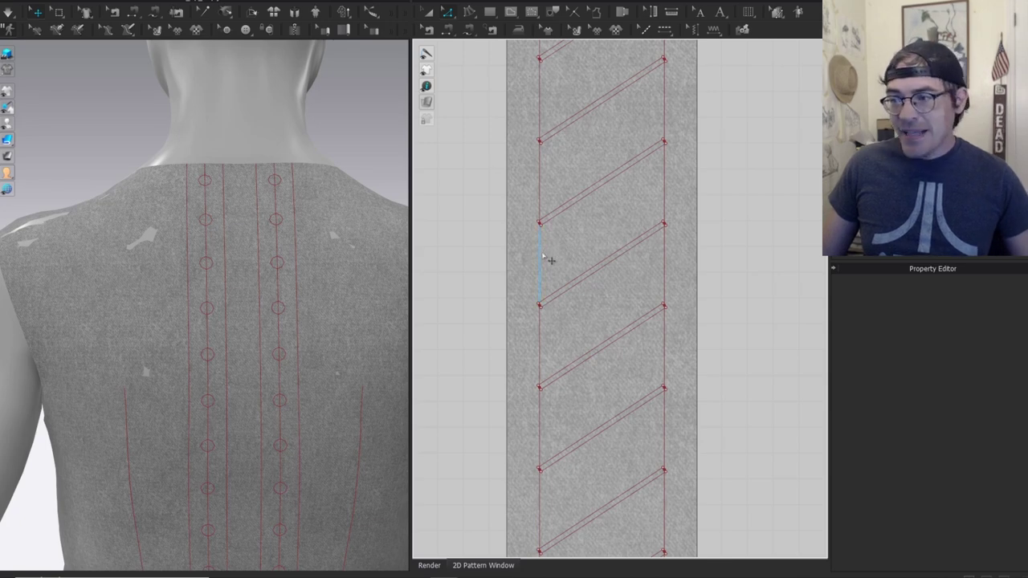
click(540, 257)
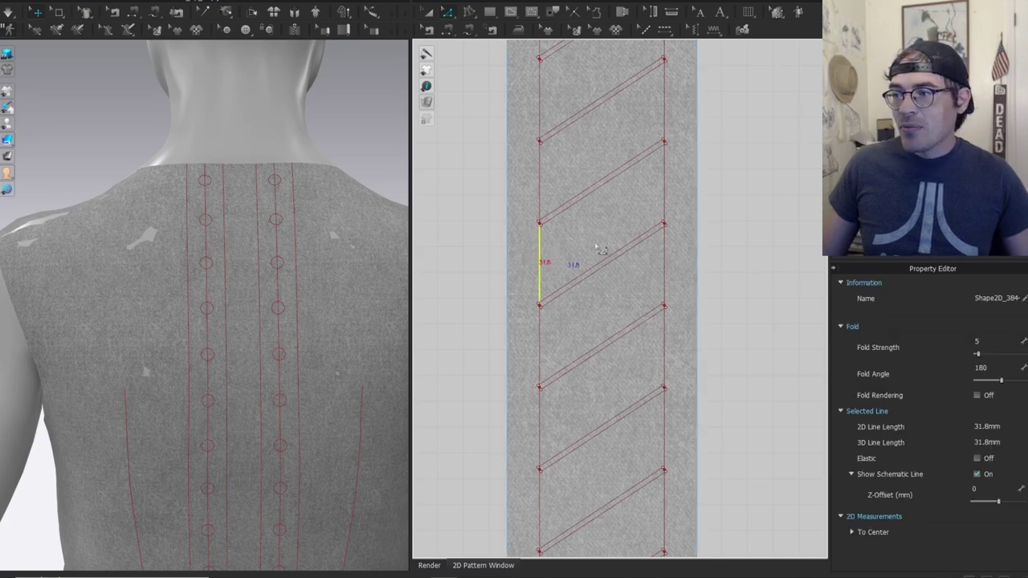
double_click(541, 255)
shift+double_click(666, 194)
scroll(675, 241, down, 3)
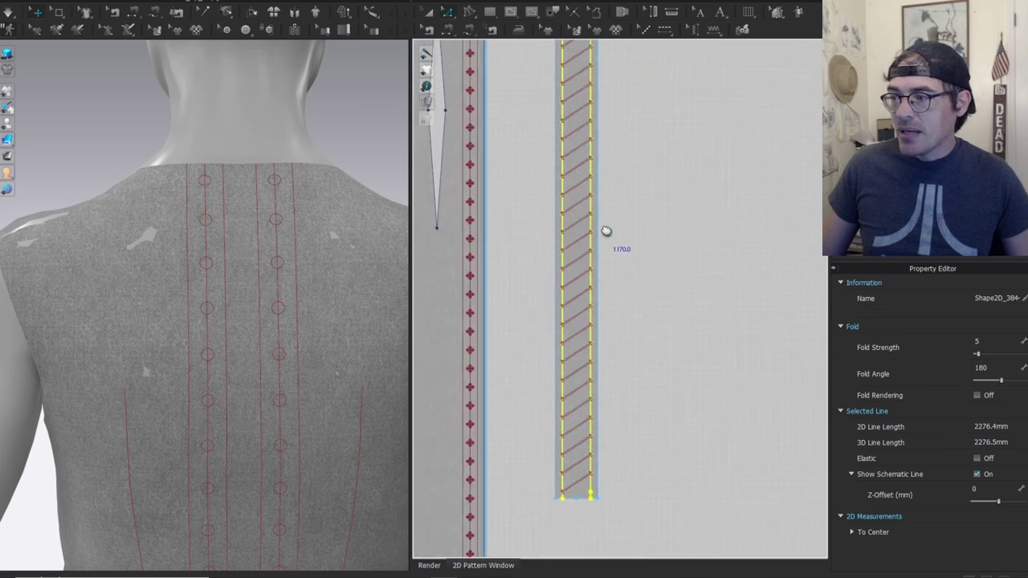
Delete the two narrow margin pieces outside the cuts, keeping only the middle strip with the diagonals.
key(a)
click(572, 218)
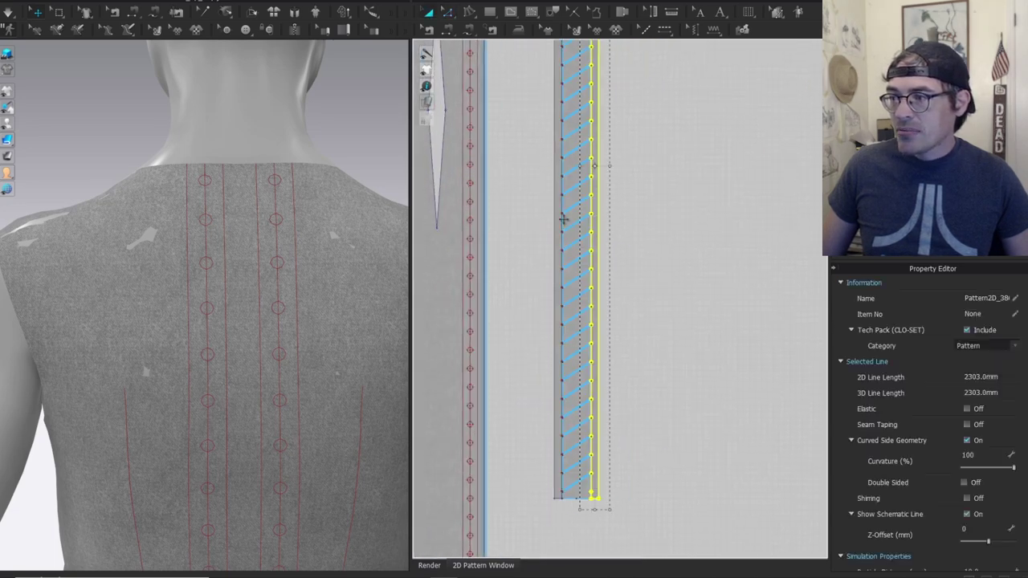
key(Delete)
scroll(582, 218, up, 4)
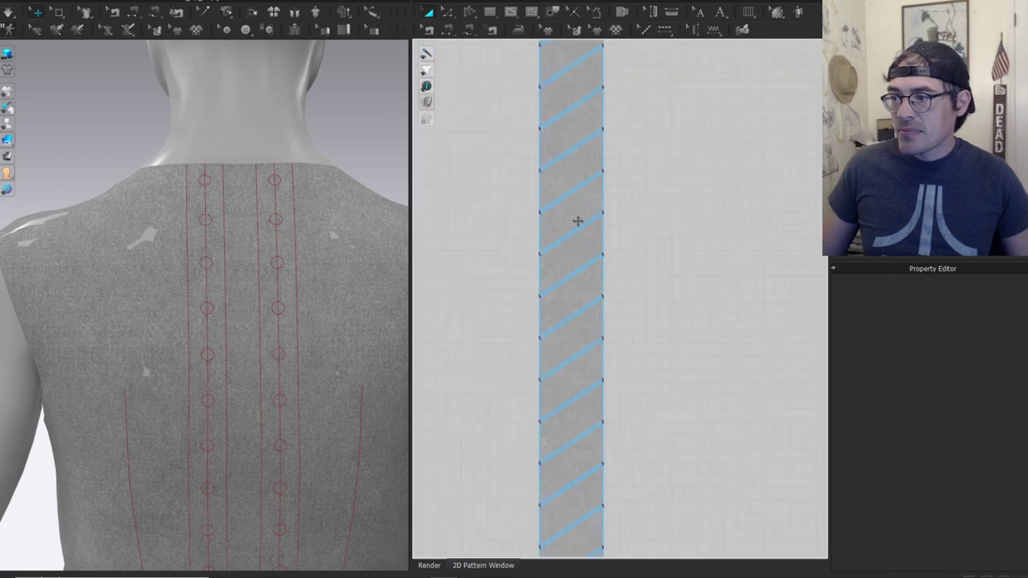
Move the trimmed strip down beside the center back edge of the back panel.
drag(572, 214, 641, 317)
scroll(593, 283, down, 5)
scroll(595, 287, down, 3)
scroll(603, 287, up, 2)
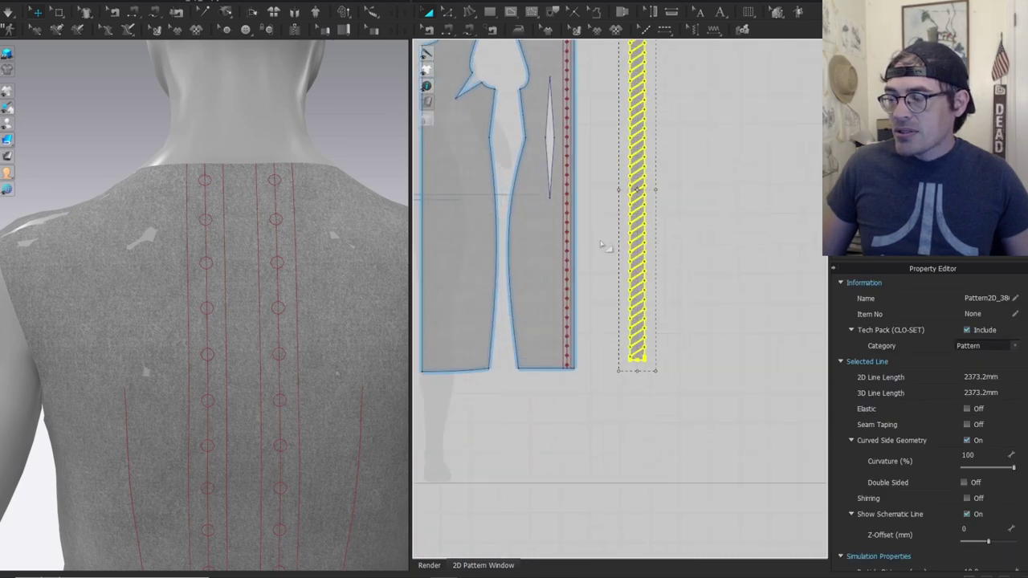
middle_drag(601, 255, 587, 413)
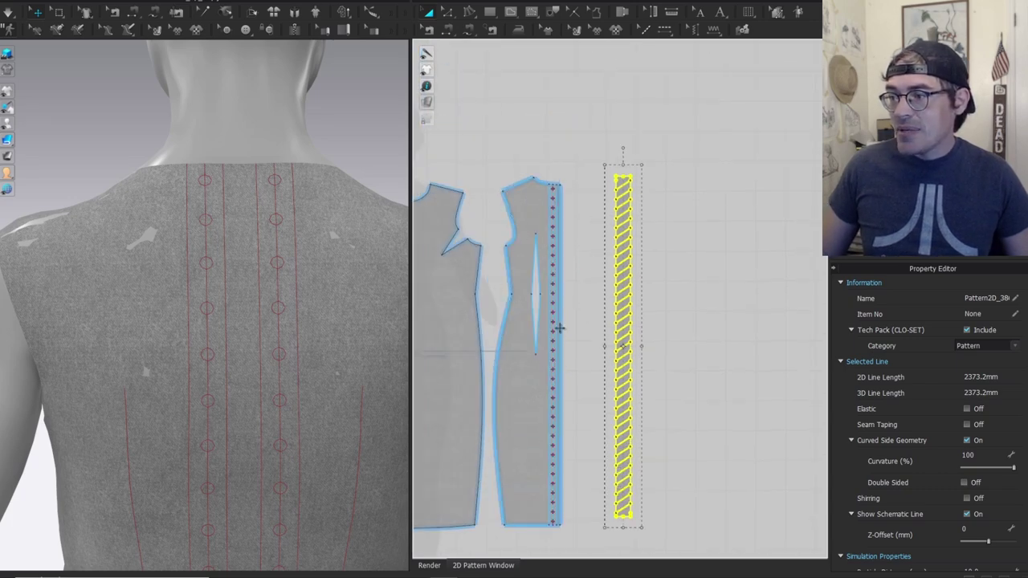
Place the opposite back panel on the strip's other side and align the strip's ends with the first back panel.
scroll(575, 302, down, 2)
middle_drag(583, 305, 610, 197)
click(469, 202)
key(ctrl+c)
key(ctrl+v)
drag(665, 207, 673, 239)
scroll(662, 231, up, 4)
mouse_move(557, 175)
mouse_down()
mouse_move(544, 192)
mouse_move(531, 182)
mouse_up()
middle_drag(572, 257, 679, 252)
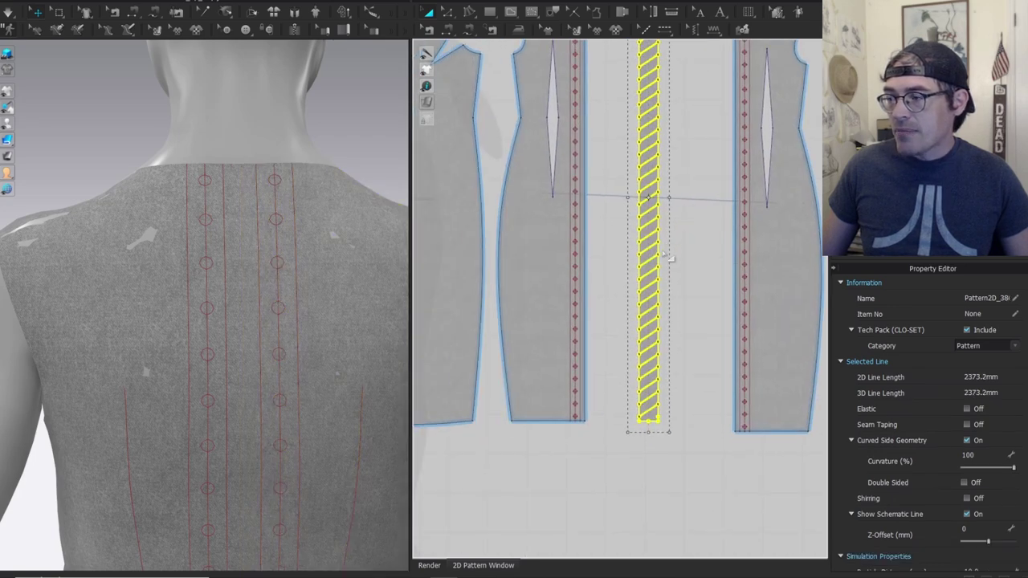
scroll(668, 250, down, 3)
key(m)
click(647, 360)
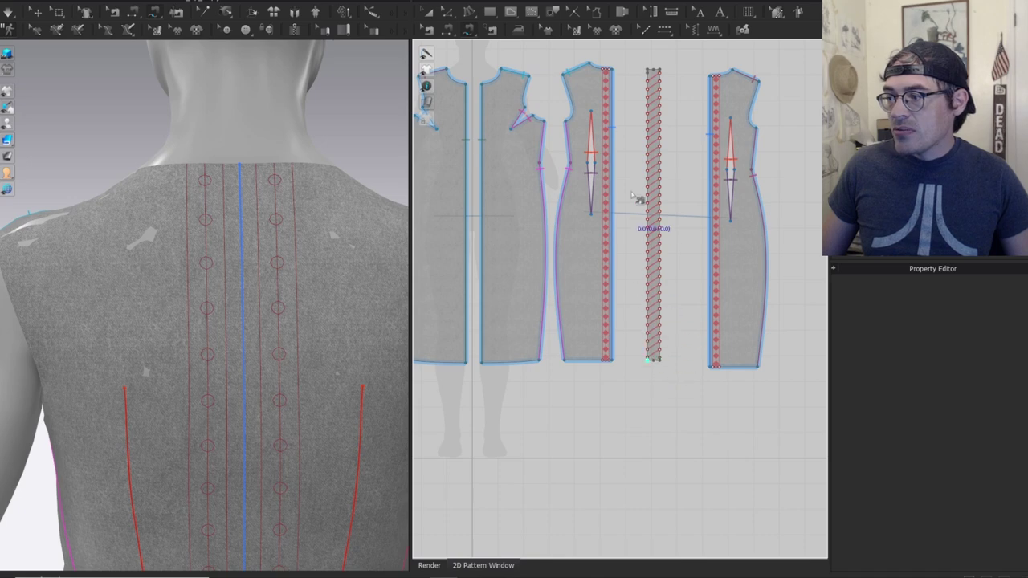
scroll(601, 290, up, 2)
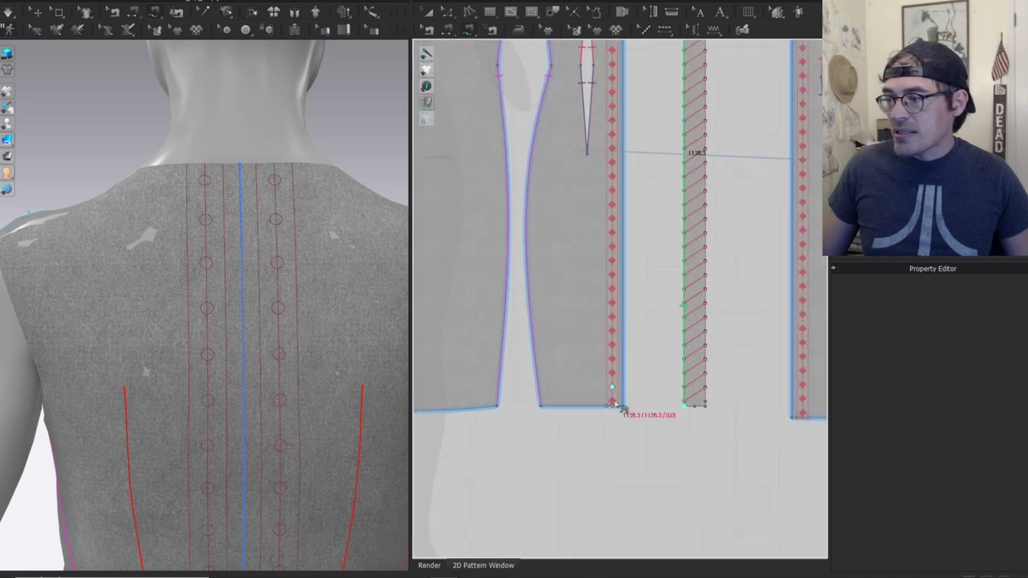
scroll(615, 410, up, 2)
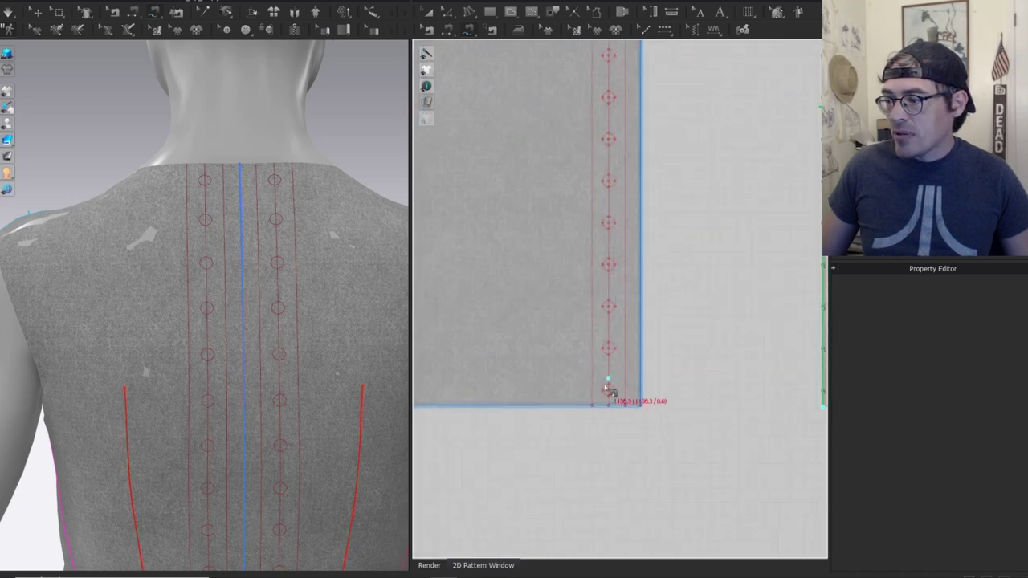
scroll(607, 391, down, 5)
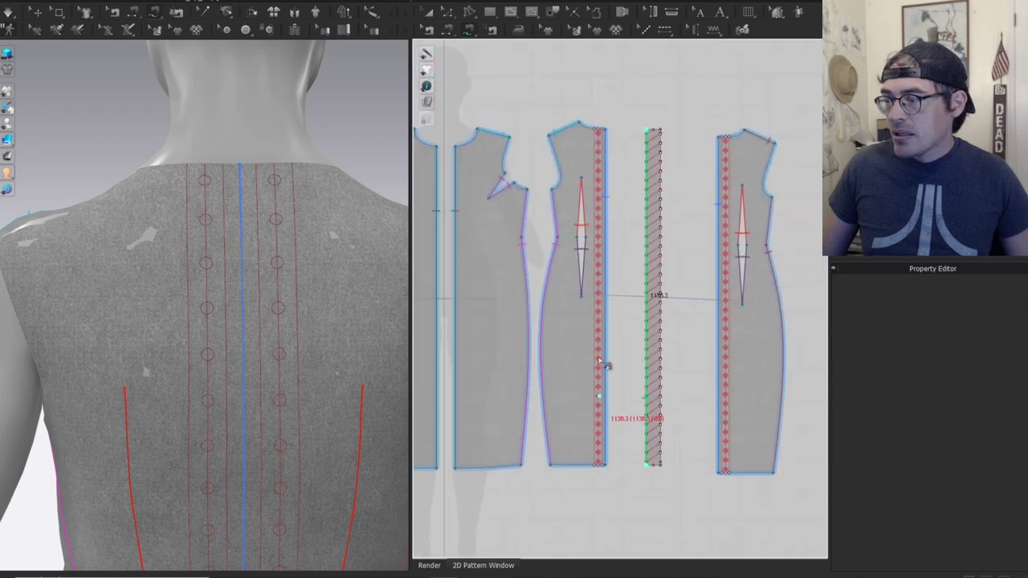
key(z)
scroll(633, 285, up, 3)
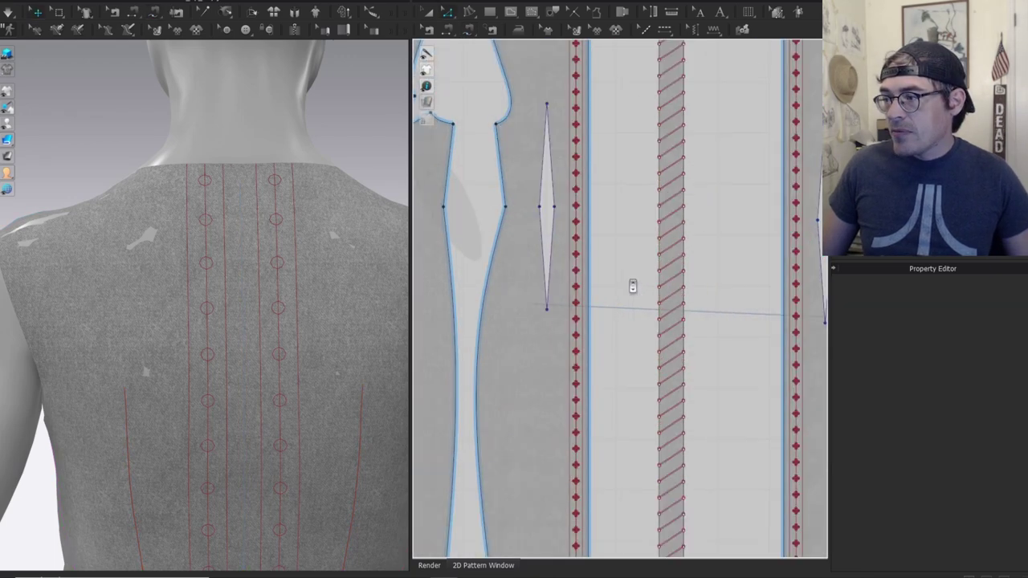
middle_drag(619, 363, 602, 157)
key(z)
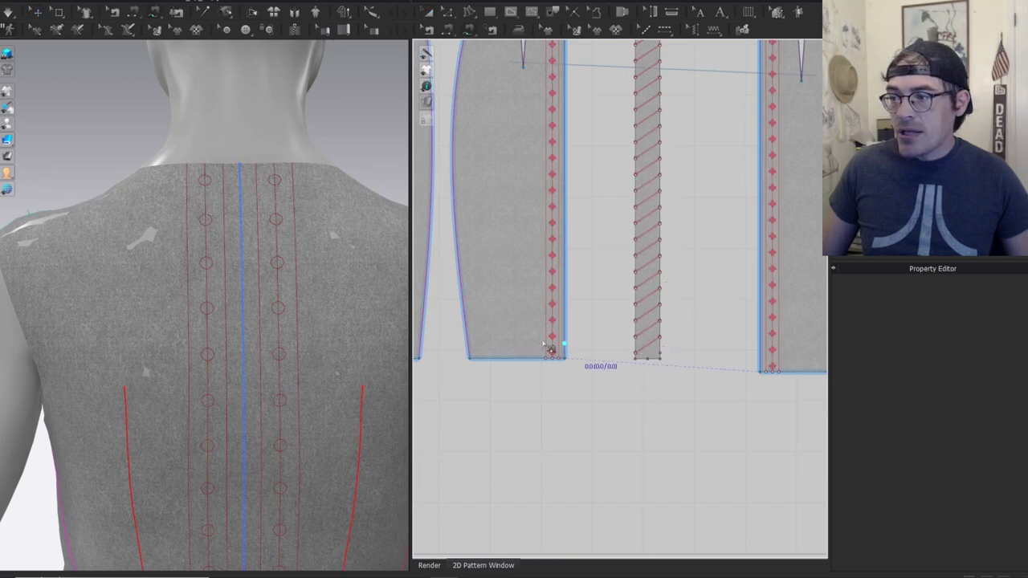
scroll(567, 350, up, 5)
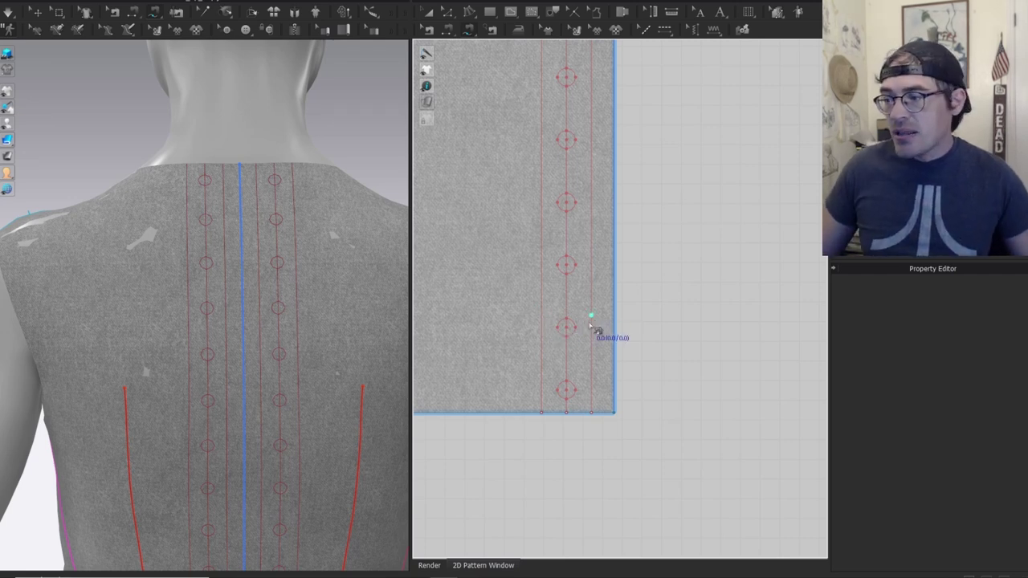
scroll(615, 321, down, 3)
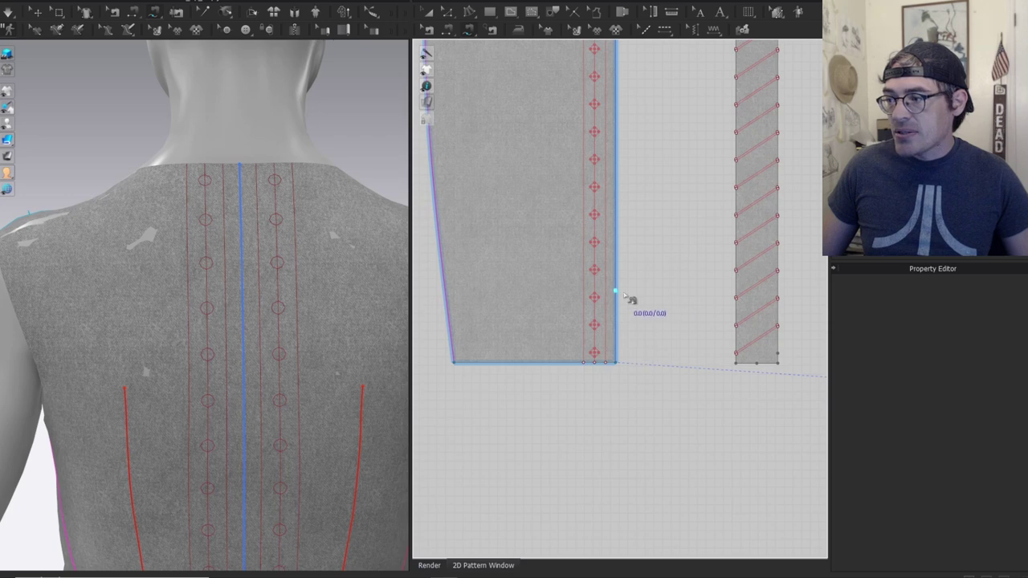
scroll(700, 338, down, 4)
click(679, 404)
middle_drag(681, 169, 677, 267)
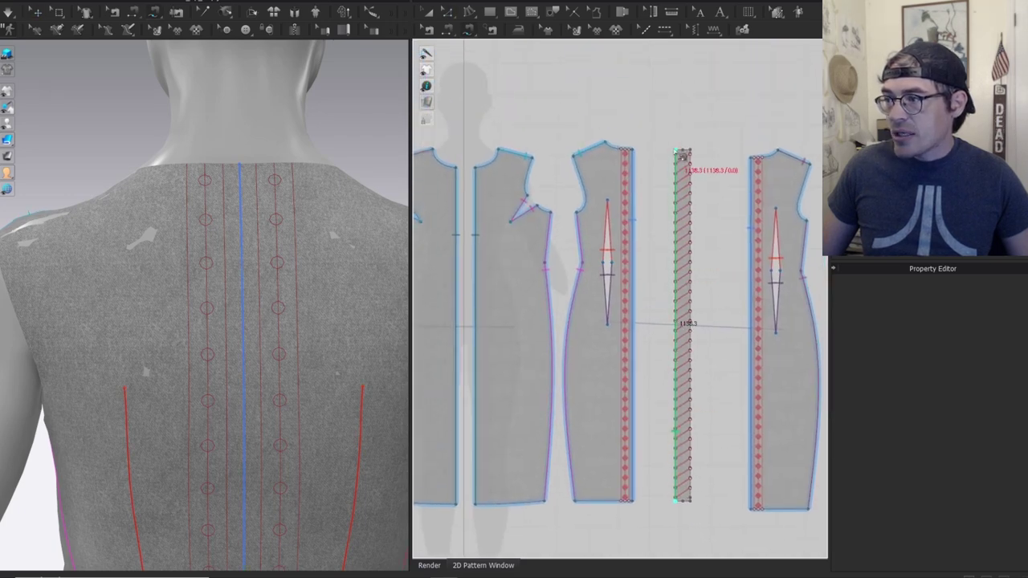
scroll(626, 503, up, 4)
click(629, 505)
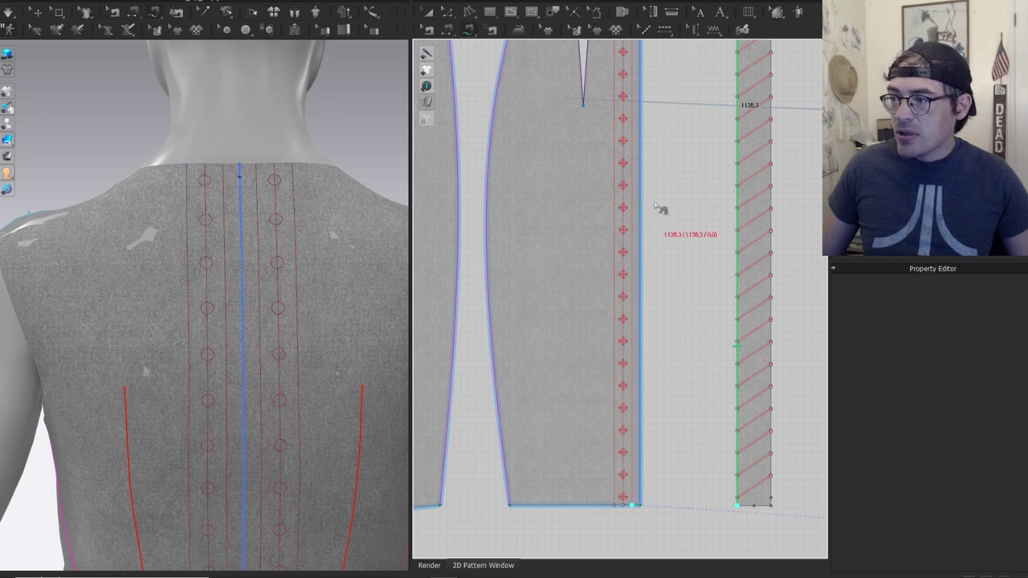
middle_drag(624, 147, 591, 377)
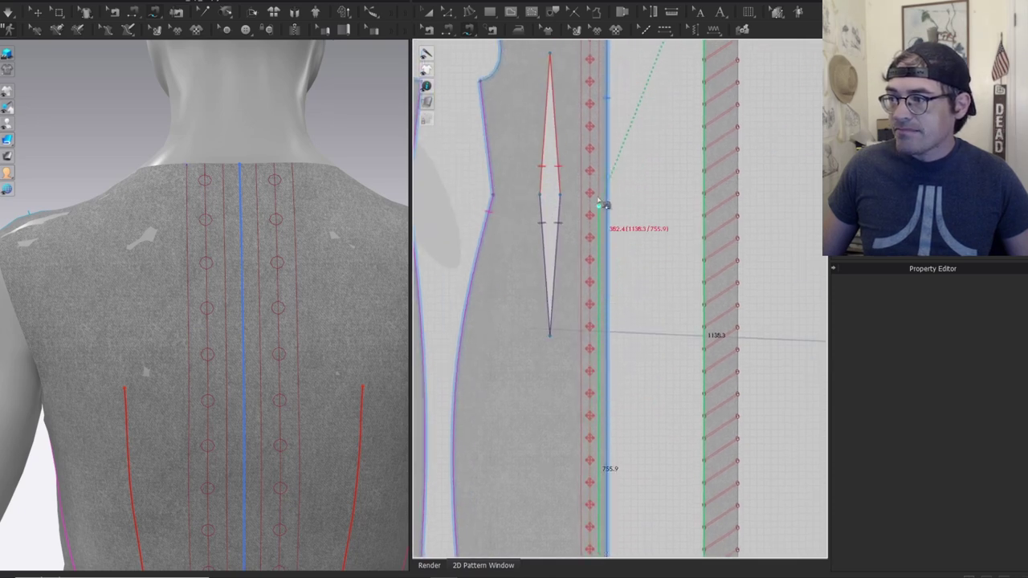
key(a)
Lock the two internal lines flanking the eyelet line together with the center back edge of the back panel.
scroll(659, 233, down, 3)
middle_drag(664, 307, 640, 232)
scroll(635, 315, up, 2)
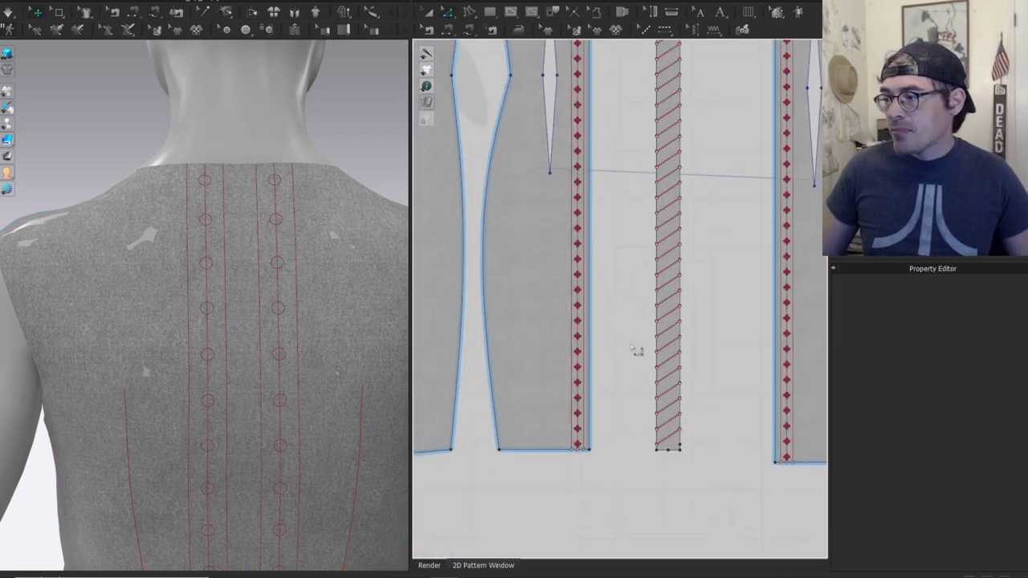
scroll(637, 326, down, 3)
scroll(635, 303, up, 5)
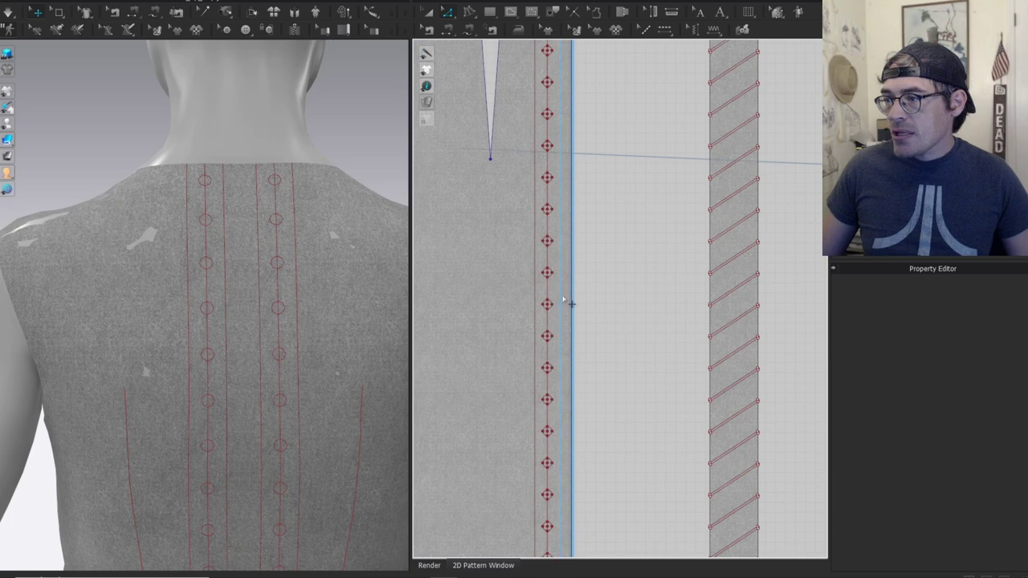
click(562, 303)
shift+click(535, 304)
click(572, 307)
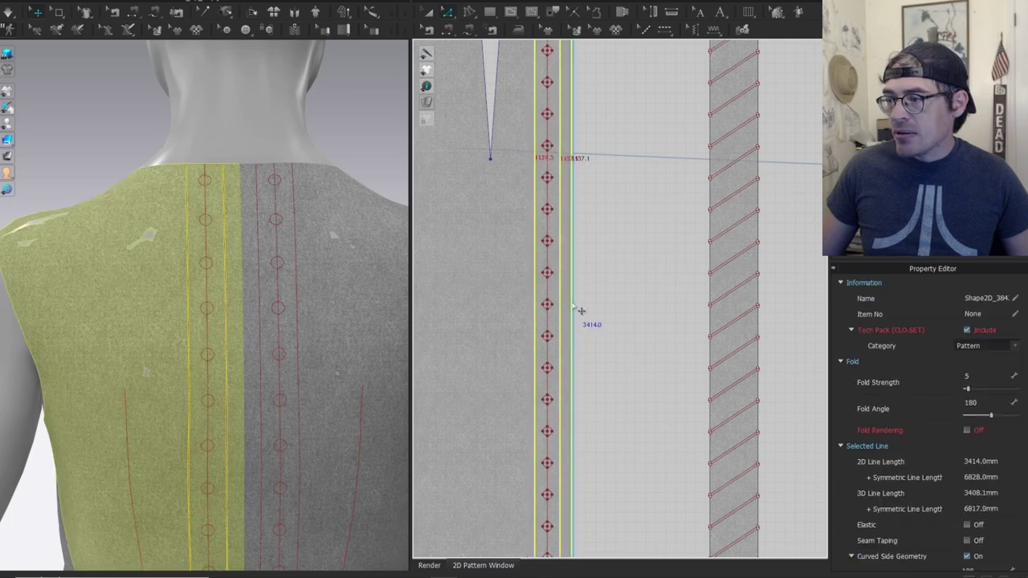
right_click(573, 304)
click(617, 368)
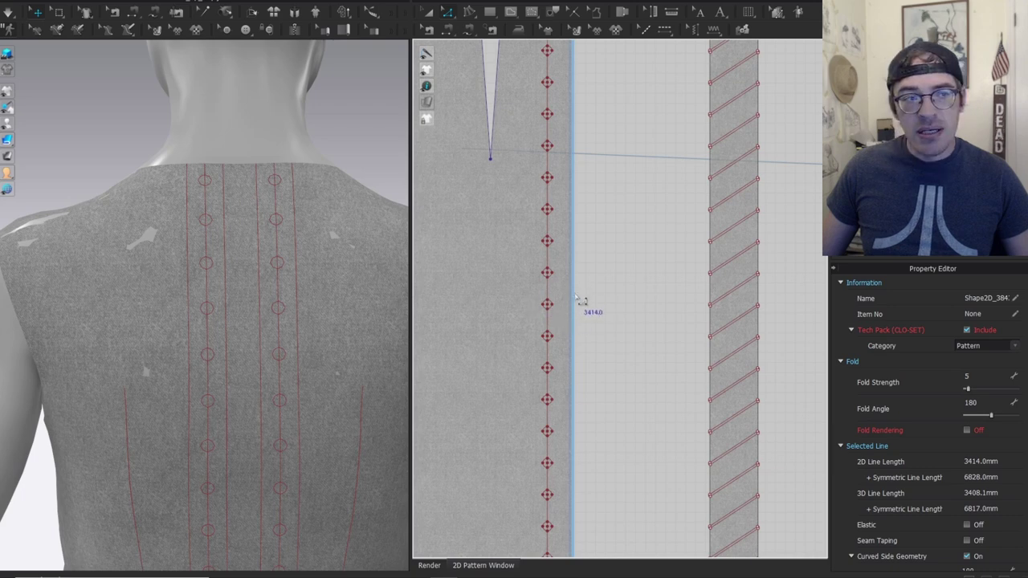
Free-sew the strip's full-length edge nearest the first back panel to that panel's eyelet line, from hem to neckline.
scroll(575, 298, down, 5)
click(619, 415)
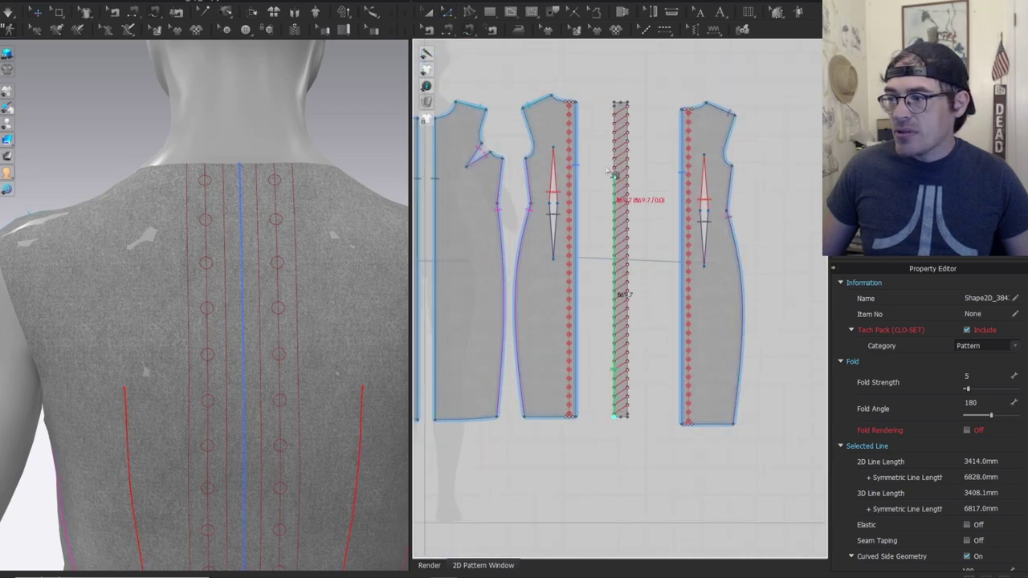
click(619, 104)
click(569, 417)
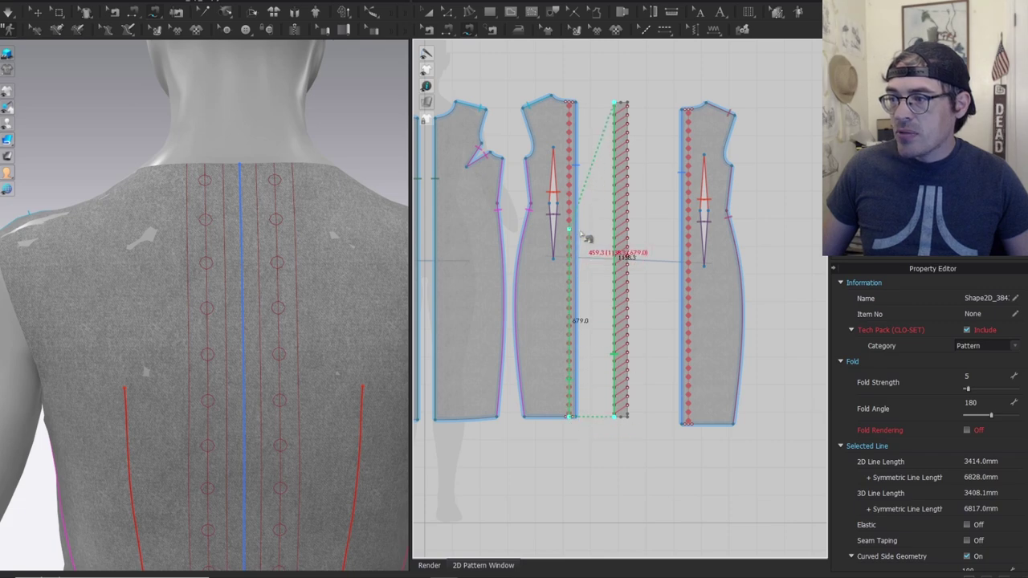
click(573, 103)
scroll(632, 294, up, 4)
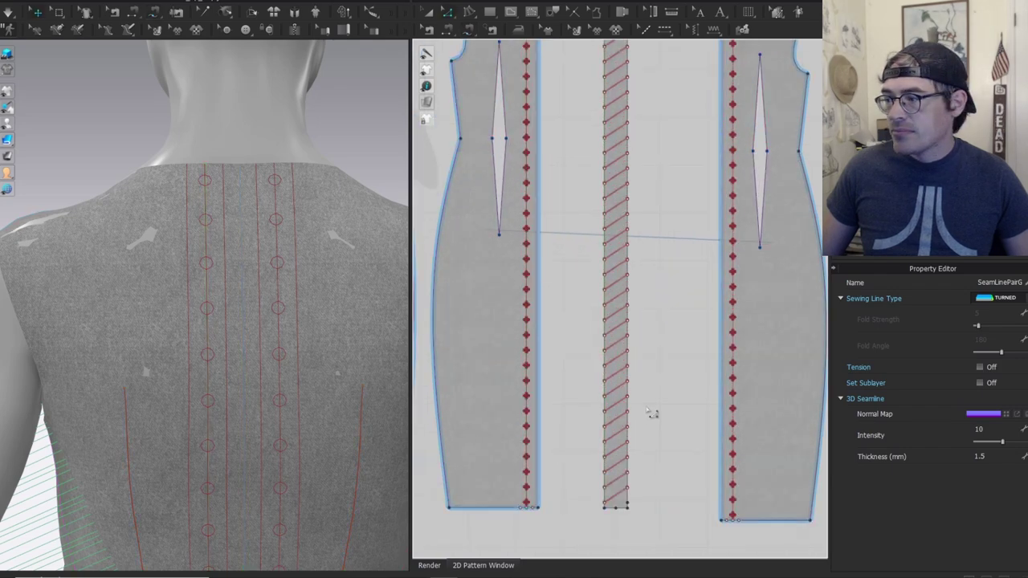
scroll(652, 449, down, 3)
click(634, 490)
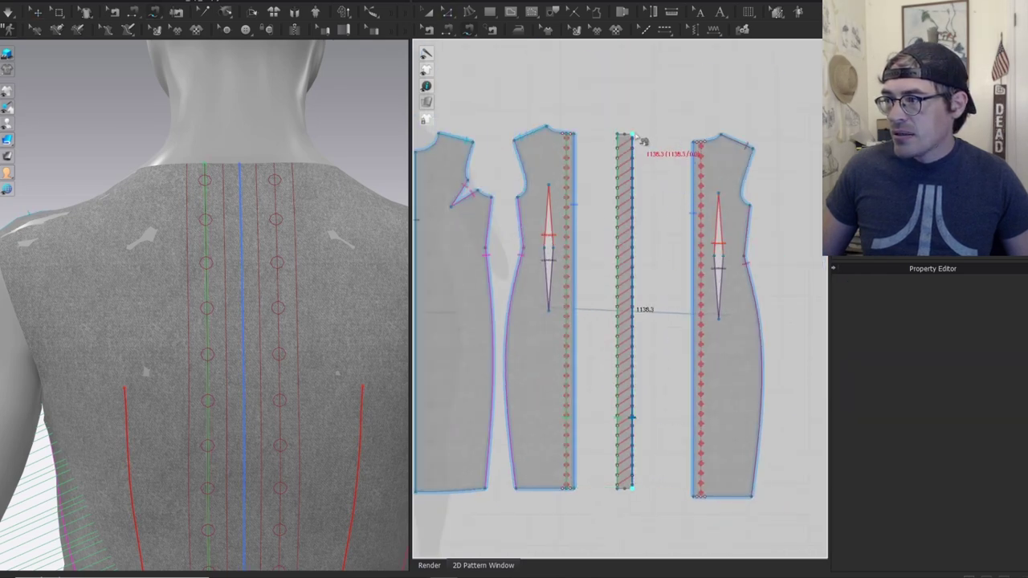
middle_drag(660, 195, 645, 158)
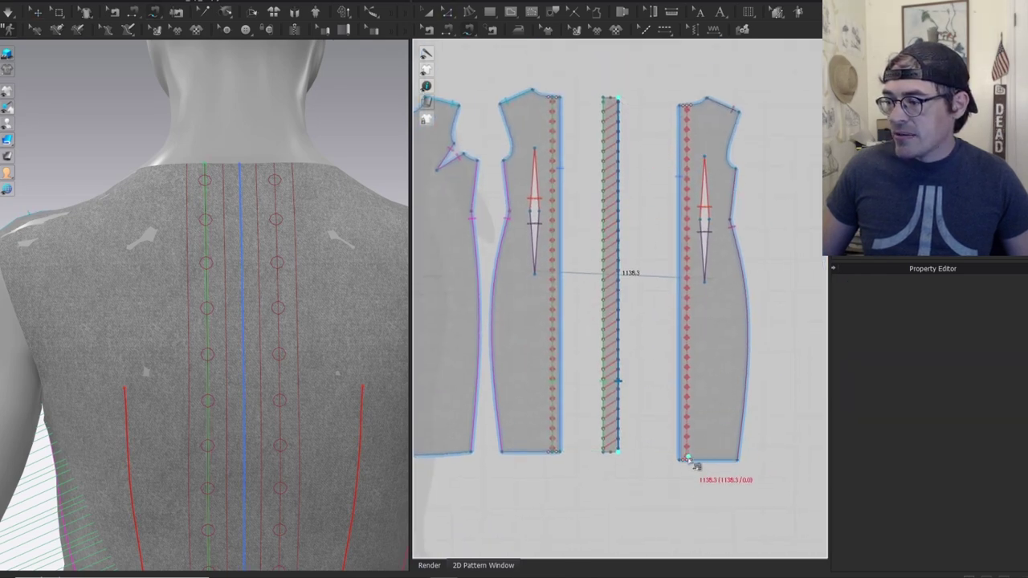
scroll(690, 461, up, 3)
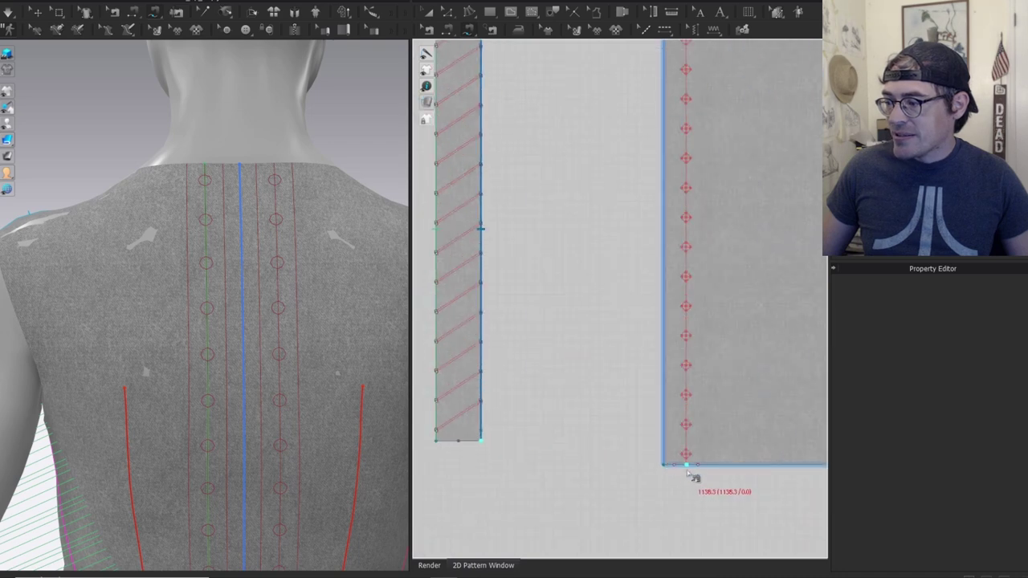
scroll(687, 401, down, 2)
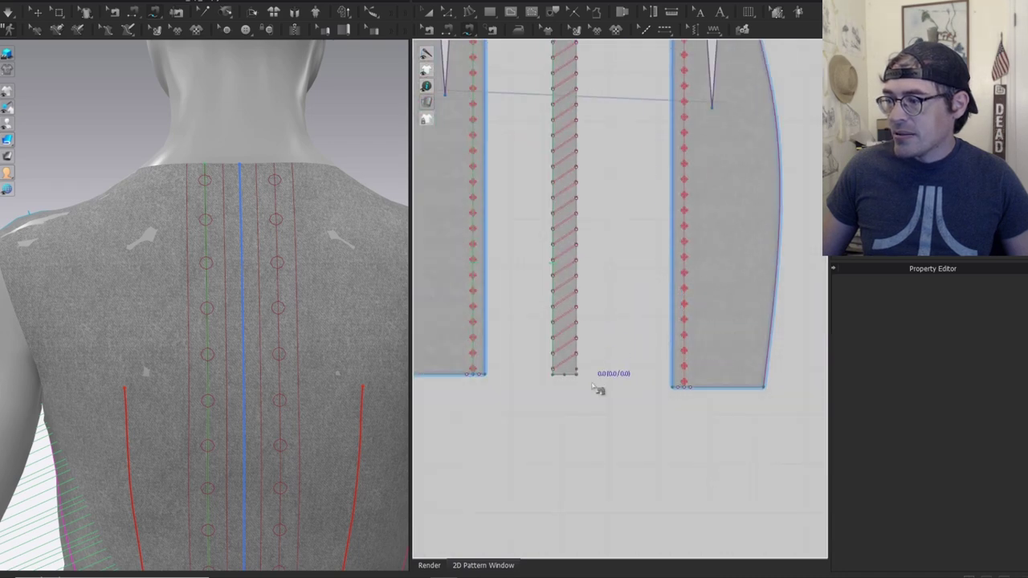
Free-sew the strip's other long edge to the opposite back panel's eyelet line, from hem to neckline.
scroll(611, 369, down, 4)
click(596, 456)
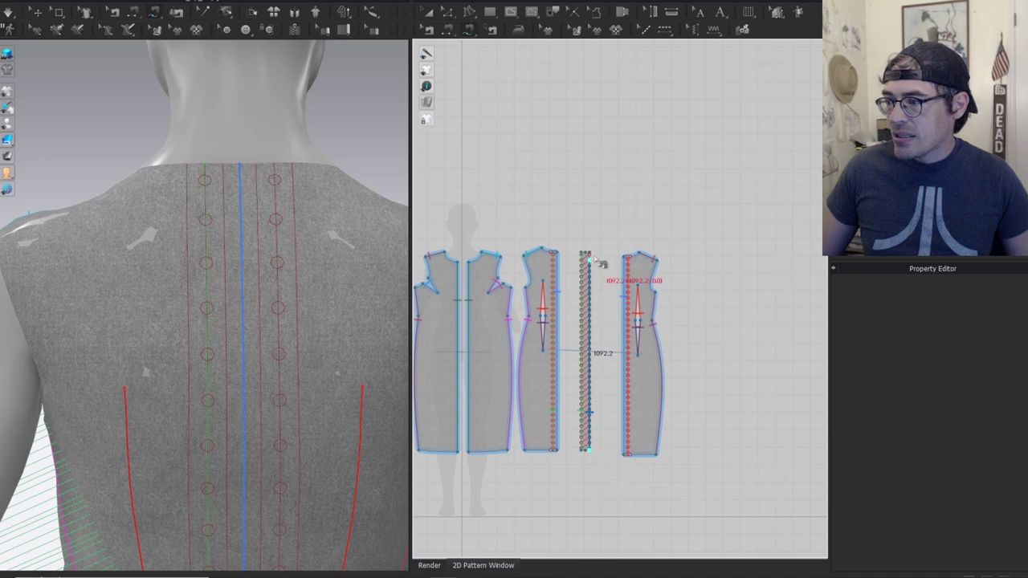
scroll(630, 440, up, 3)
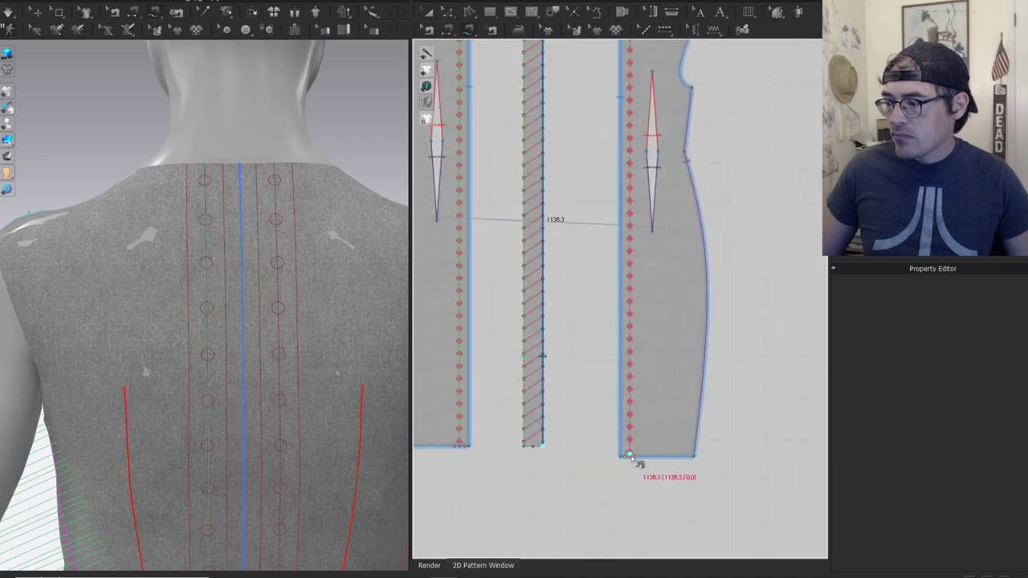
scroll(635, 464, up, 4)
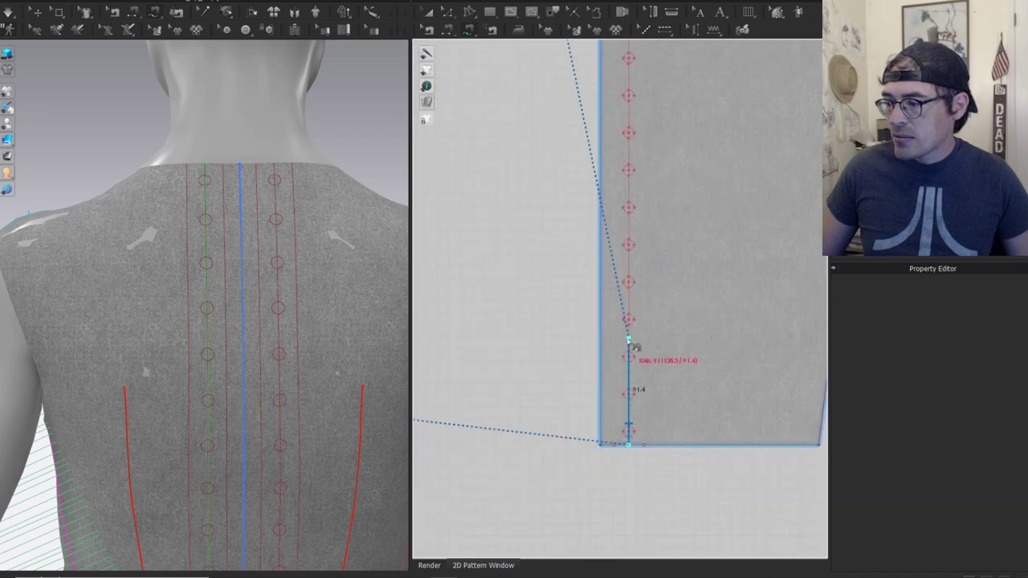
scroll(632, 337, down, 5)
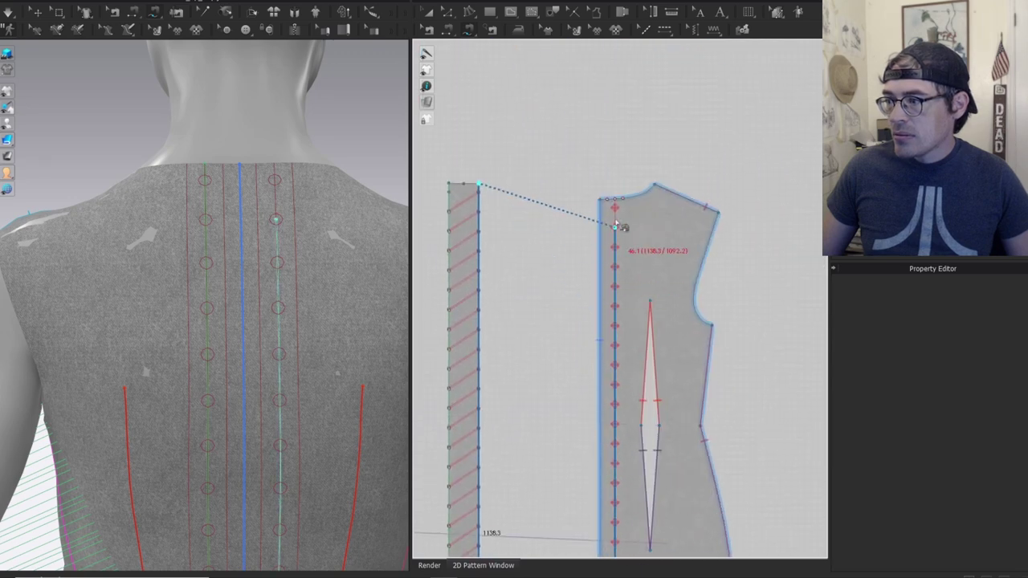
click(609, 172)
key(a)
scroll(516, 275, down, 3)
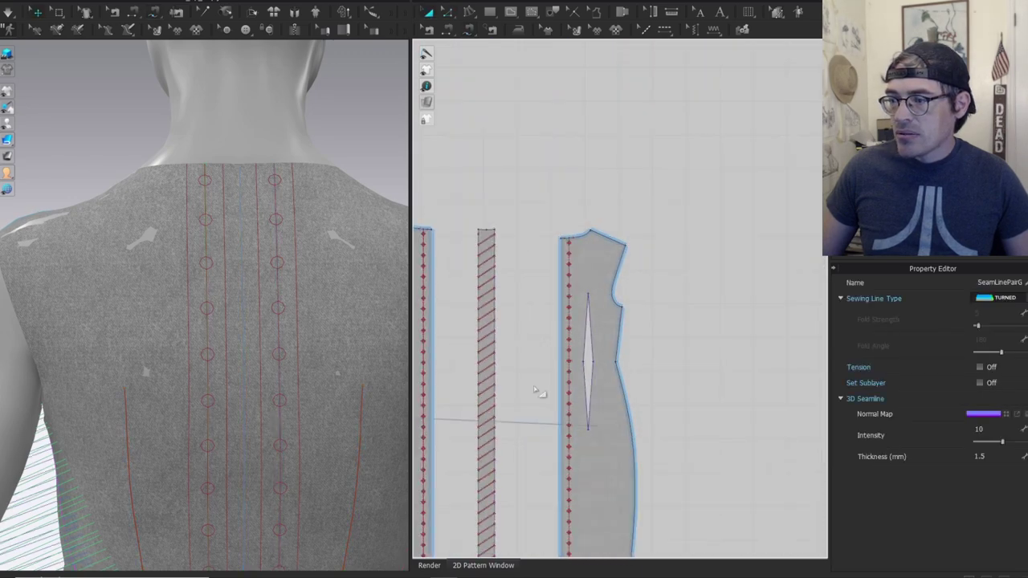
Bring the lace strip onto the outside of the dress's center back, between the two eyelet lines.
middle_drag(538, 390, 586, 289)
click(538, 132)
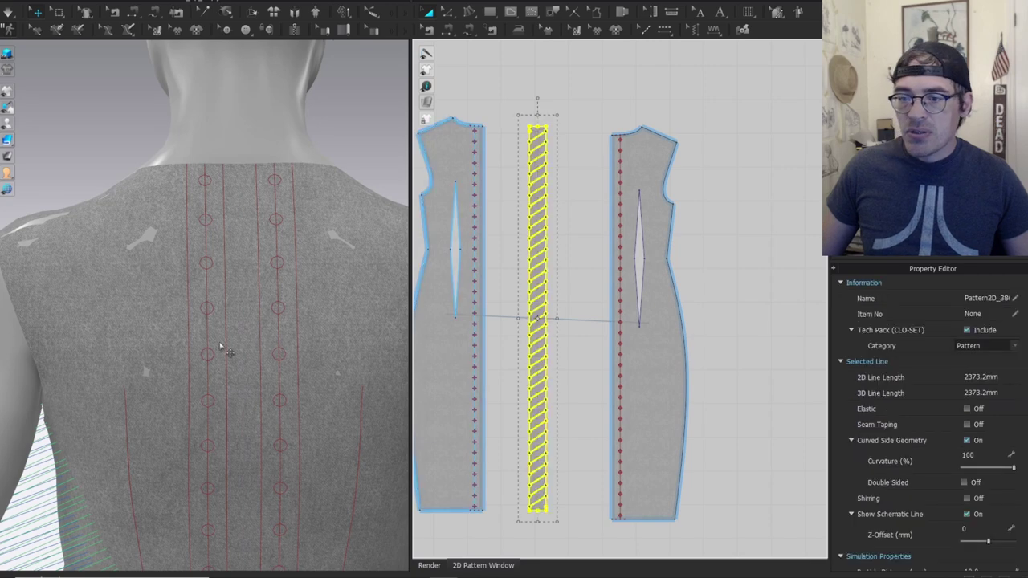
scroll(247, 407, down, 5)
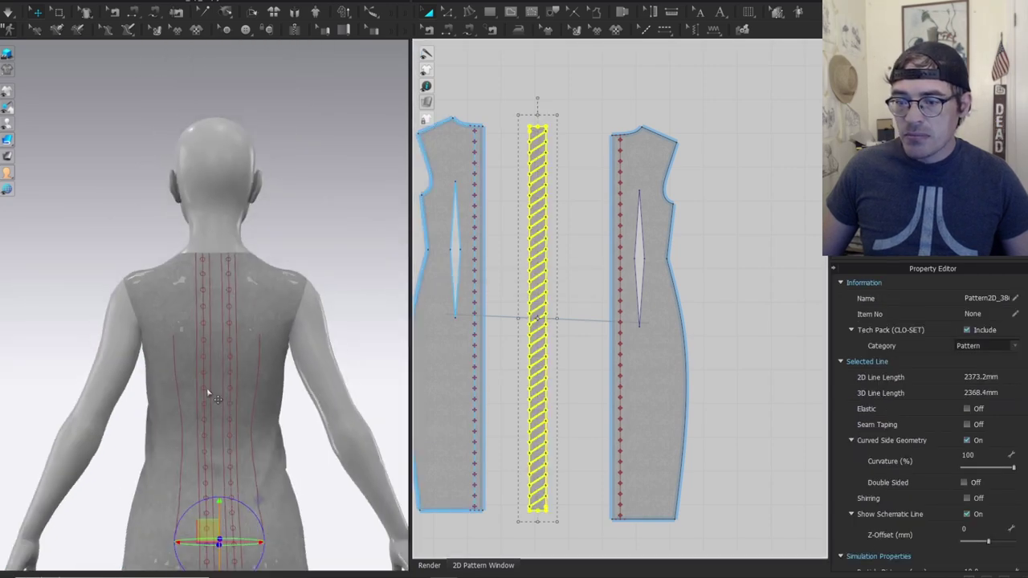
right_drag(206, 393, 263, 394)
middle_drag(263, 394, 214, 332)
scroll(277, 192, up, 3)
right_drag(311, 232, 247, 216)
scroll(548, 273, down, 3)
scroll(593, 262, up, 4)
scroll(593, 262, down, 2)
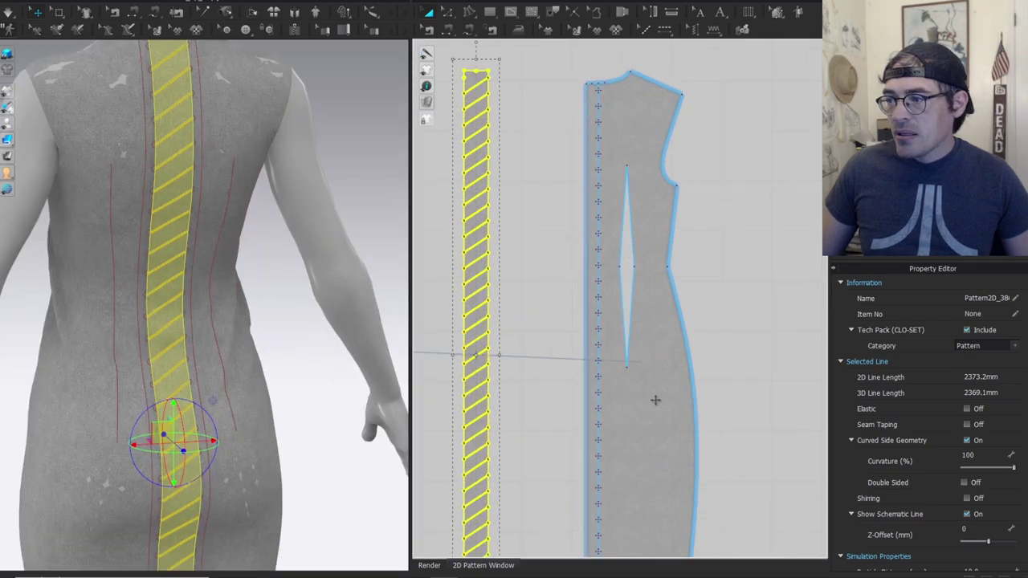
Paste a copy of the lace strip beside the original, between the two back panels.
click(654, 402)
click(482, 217)
key(ctrl+c)
key(ctrl+v)
click(348, 241)
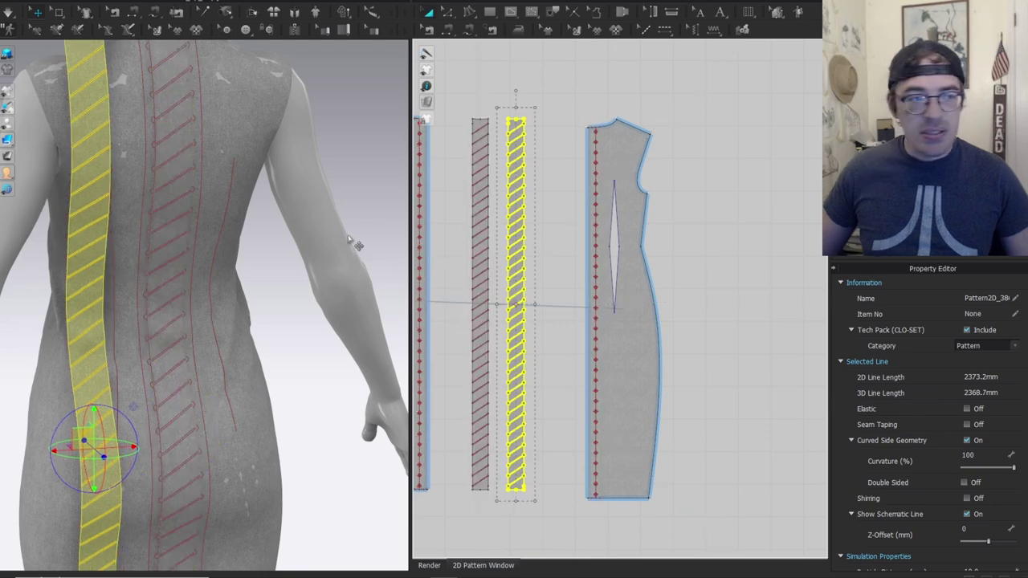
Flip the pasted lace strip so that its diagonals slope opposite to those of the original strip.
scroll(460, 259, up, 3)
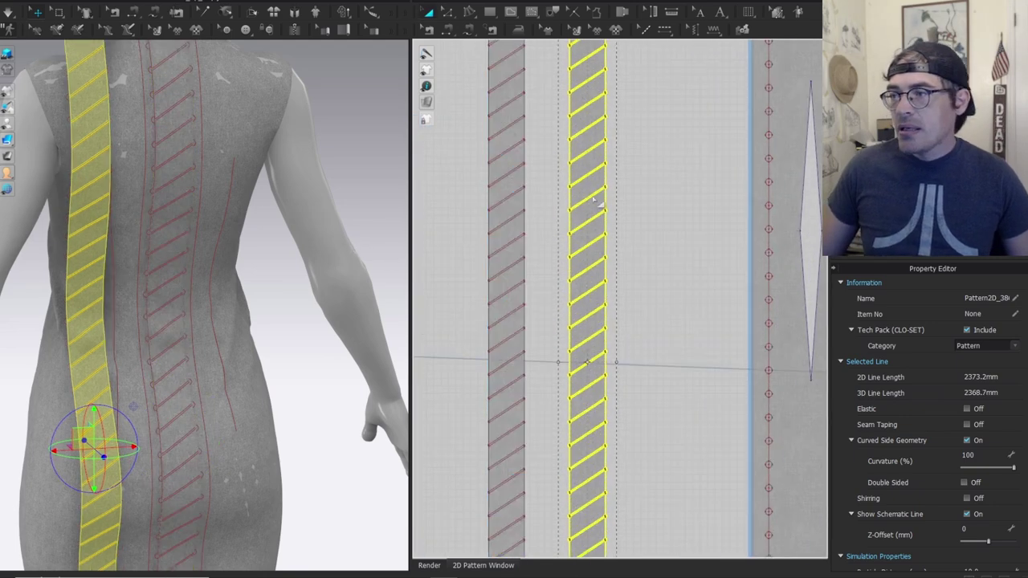
right_click(588, 191)
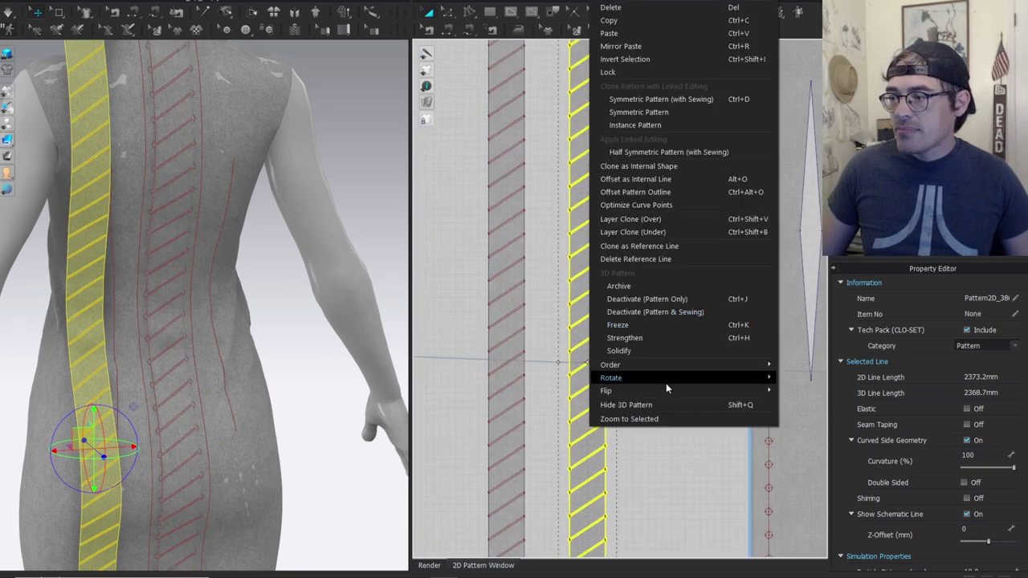
mouse_move(671, 394)
click(807, 391)
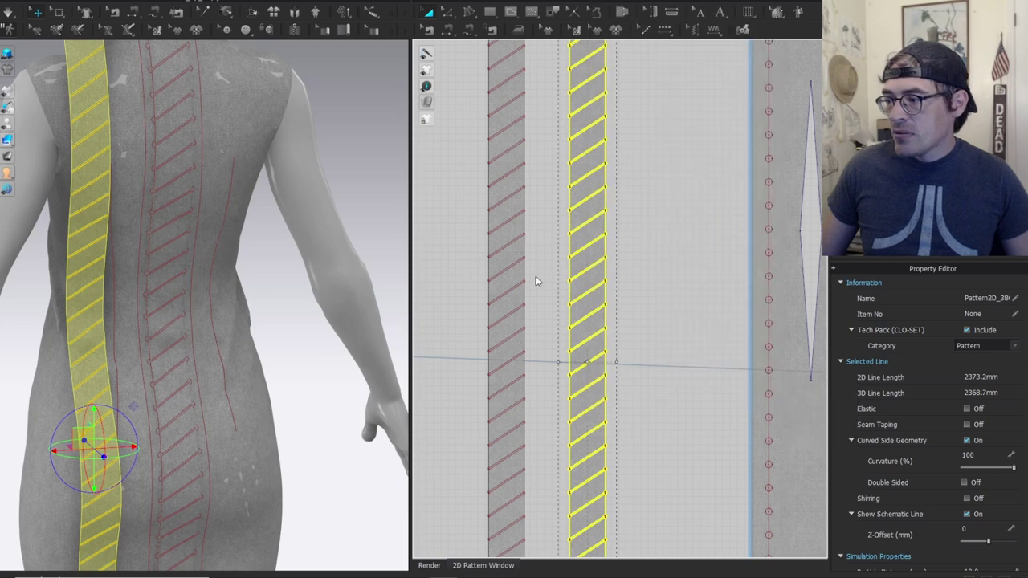
Free-sew the mirrored strip's full-length edge nearest the first back panel to that panel's eyelet line, from hem to neckline.
scroll(633, 294, down, 6)
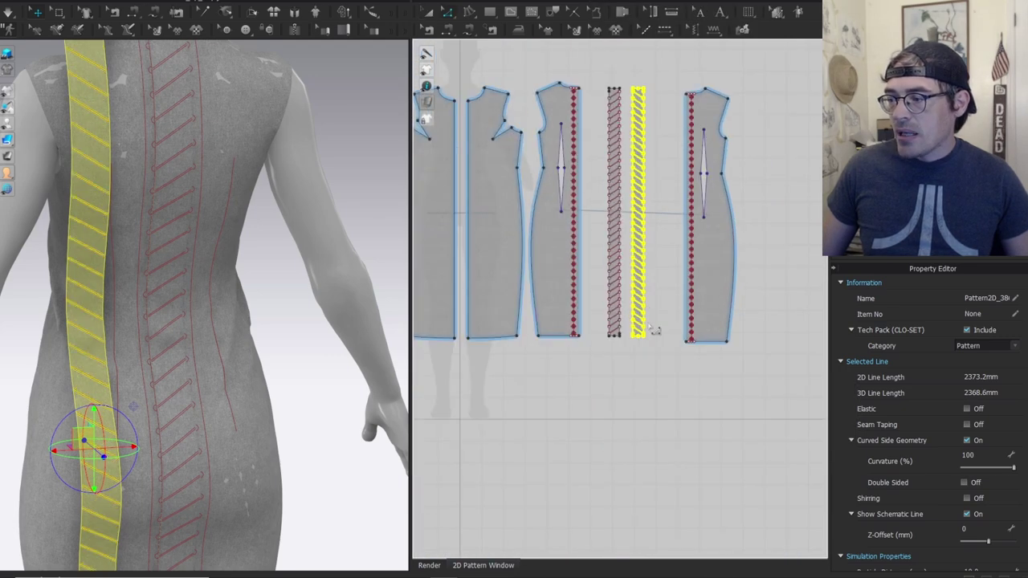
click(639, 336)
click(634, 337)
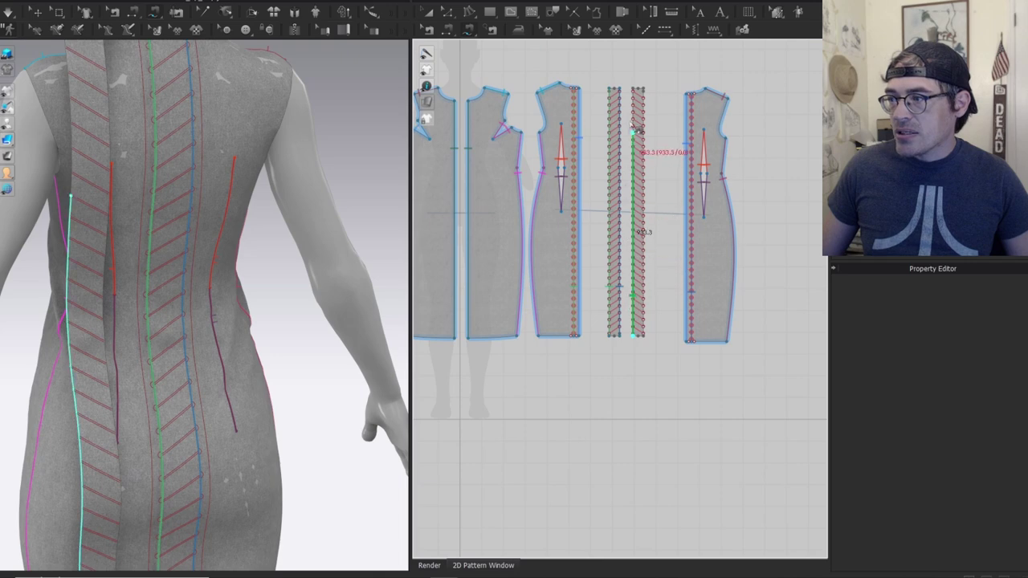
click(634, 90)
scroll(583, 322, up, 3)
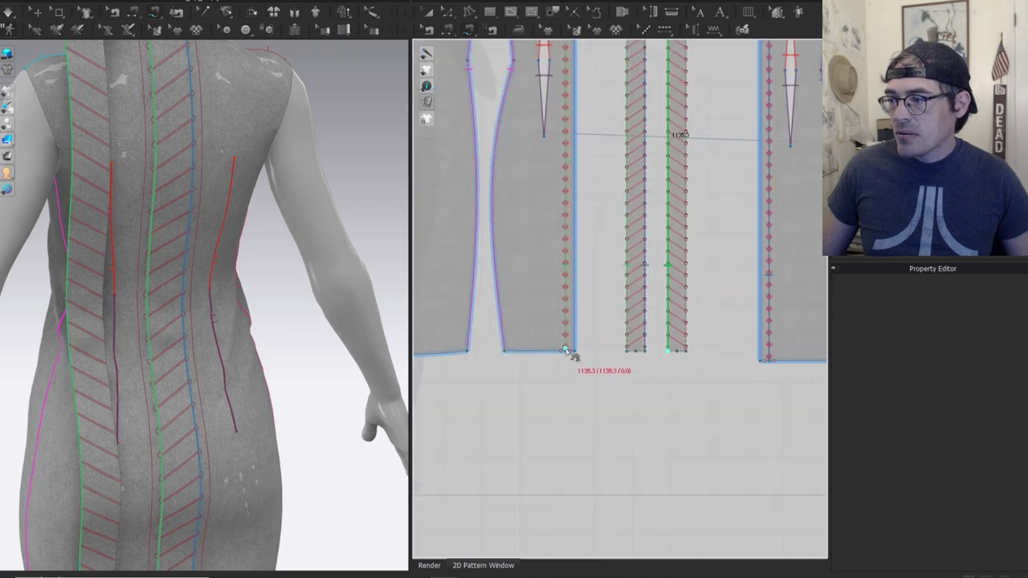
scroll(568, 355, up, 3)
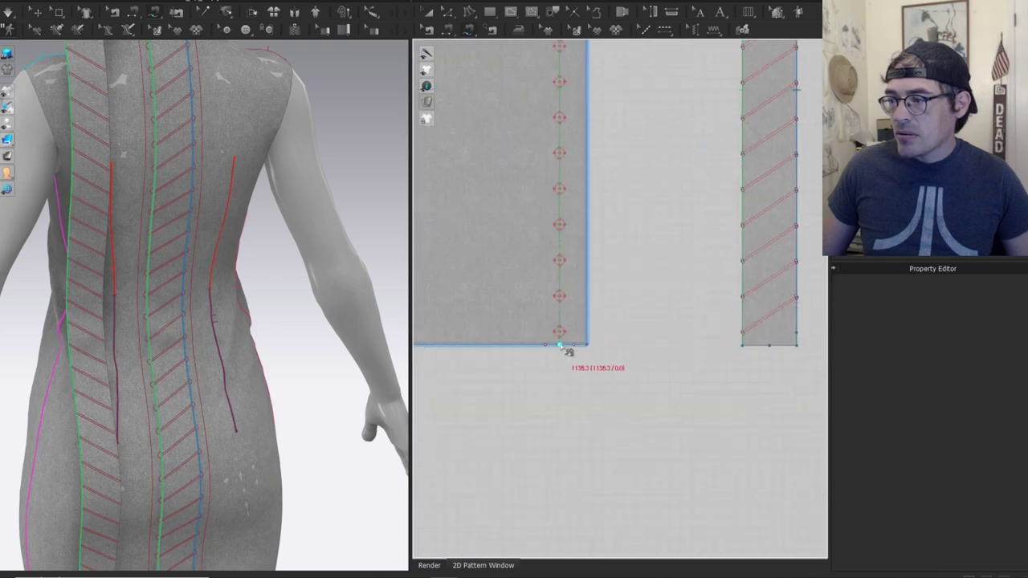
scroll(575, 442, down, 5)
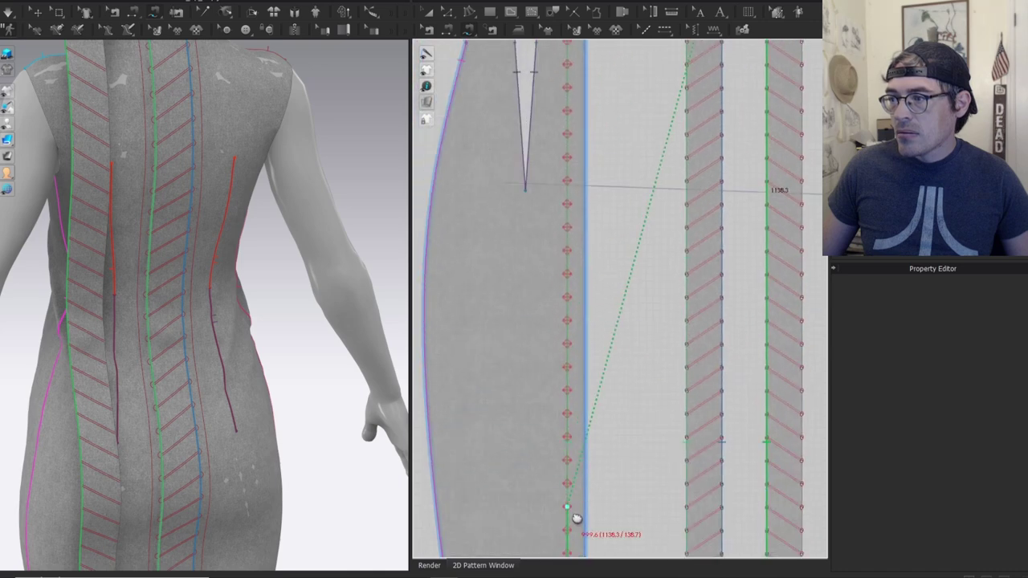
middle_drag(574, 369, 560, 528)
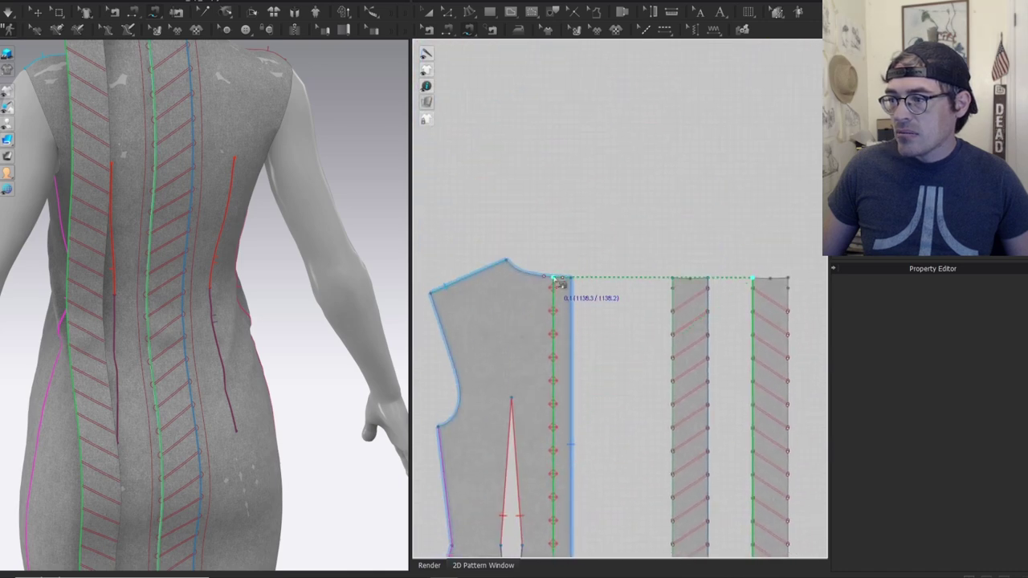
click(554, 278)
Free-sew the mirrored strip's other long edge to the opposite back panel's eyelet line, from hem to neckline.
scroll(563, 351, down, 3)
middle_drag(609, 348, 516, 167)
scroll(585, 422, down, 1)
middle_drag(586, 388, 573, 336)
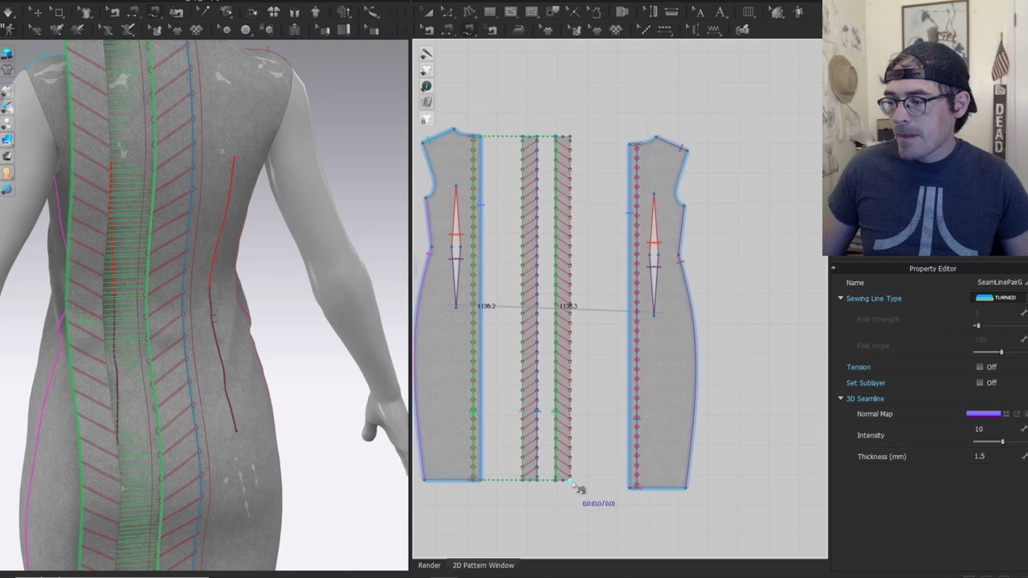
click(572, 482)
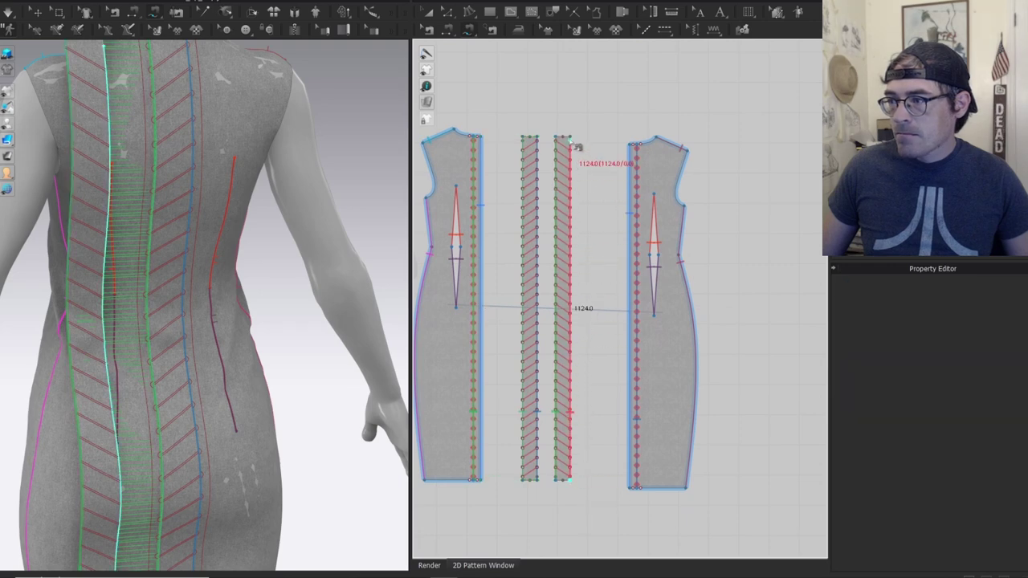
scroll(623, 384, up, 2)
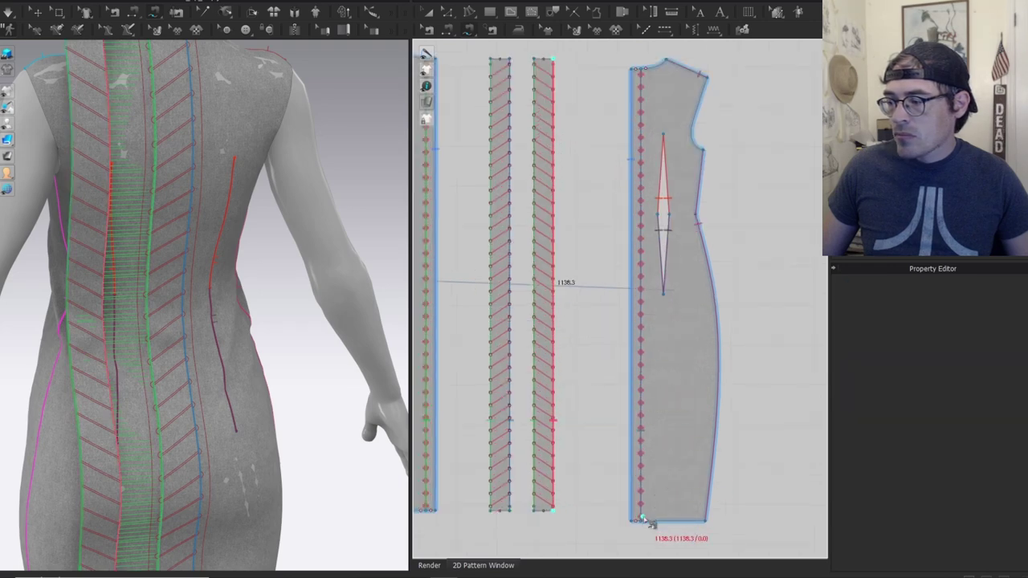
scroll(645, 523, up, 2)
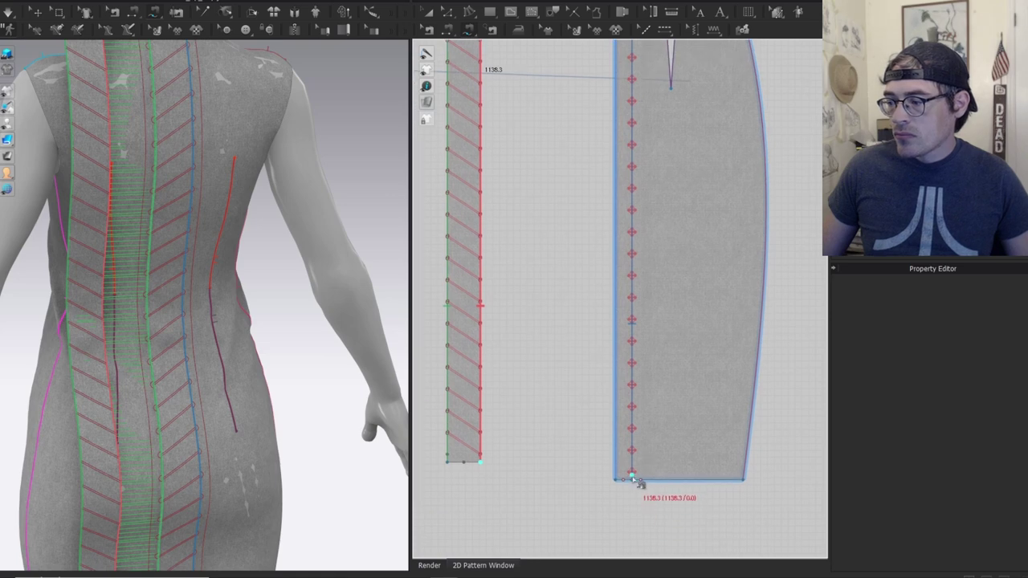
middle_drag(618, 272, 625, 530)
middle_drag(637, 285, 640, 566)
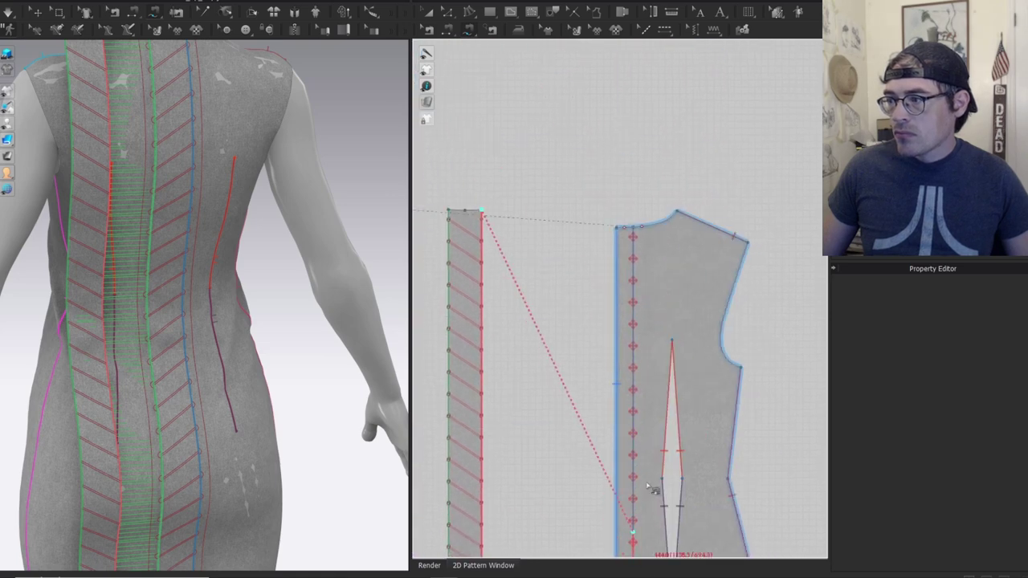
click(634, 231)
Lay the mirrored strip over the original strip at the dress's center back so the diagonals form a crisscross.
scroll(645, 271, down, 3)
scroll(609, 223, up, 4)
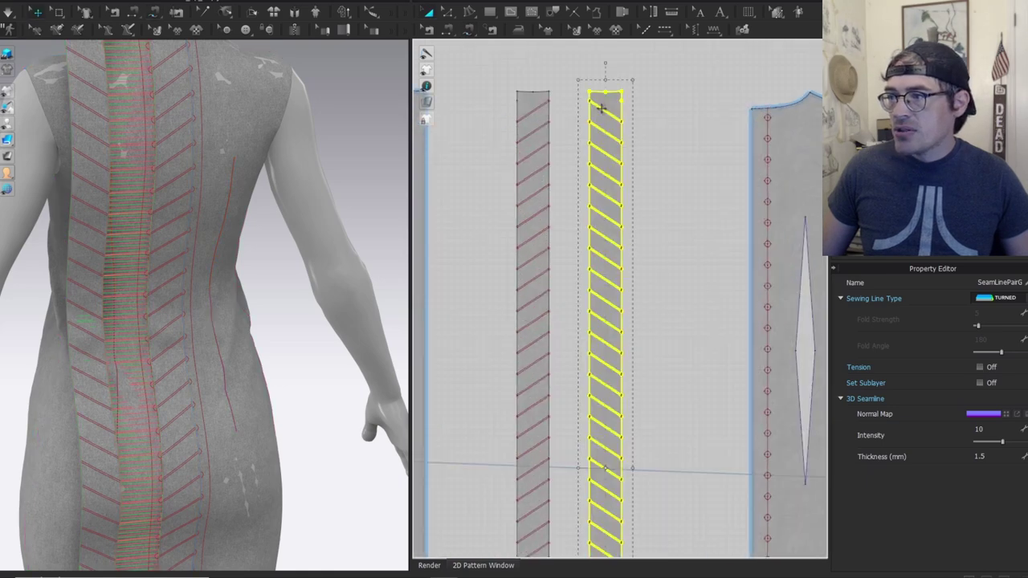
click(615, 100)
key(space)
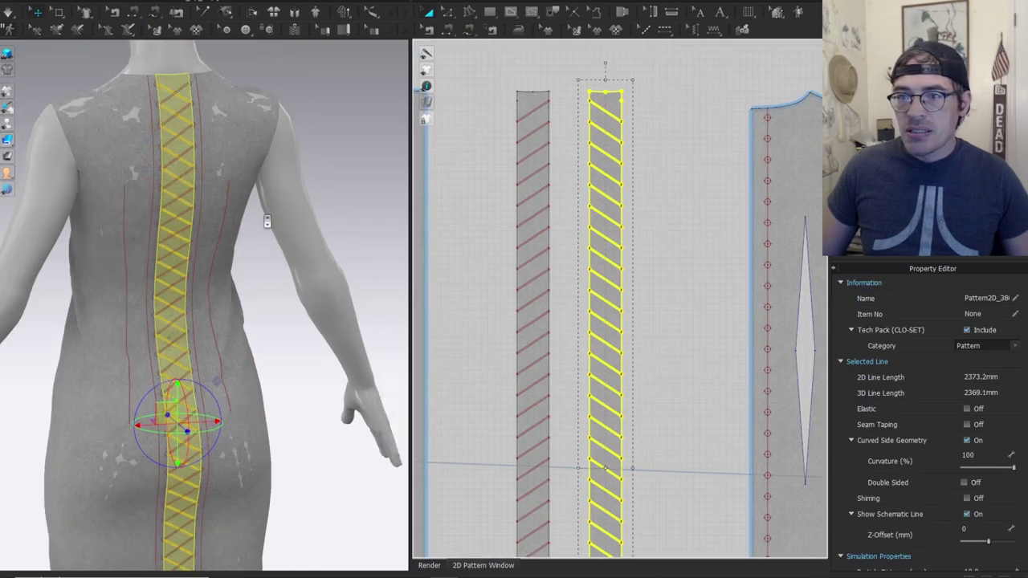
click(634, 177)
scroll(587, 188, up, 2)
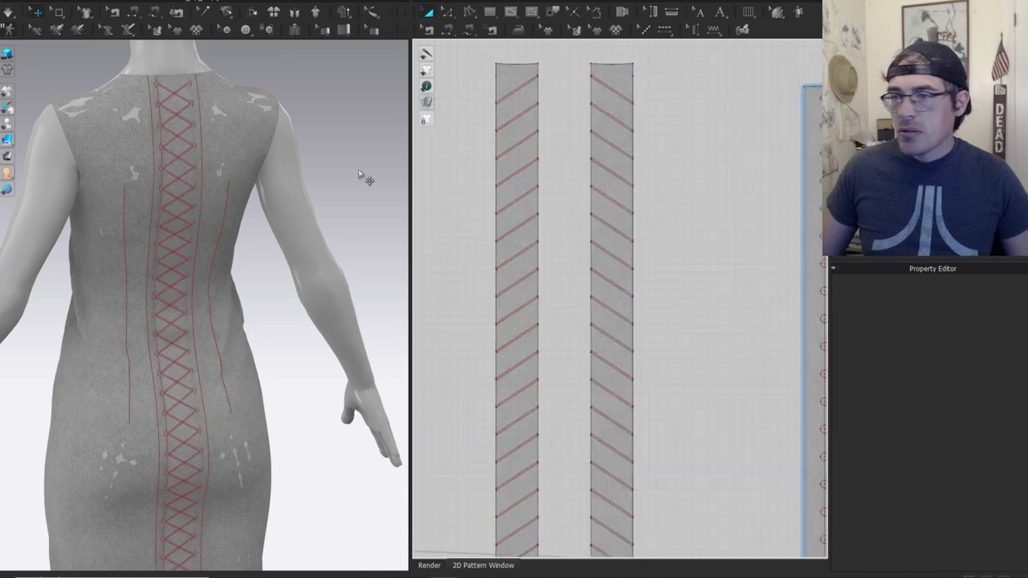
Simulate the garment and pull the bunched mirrored strip away from the waist to straighten it along the center back.
key(space)
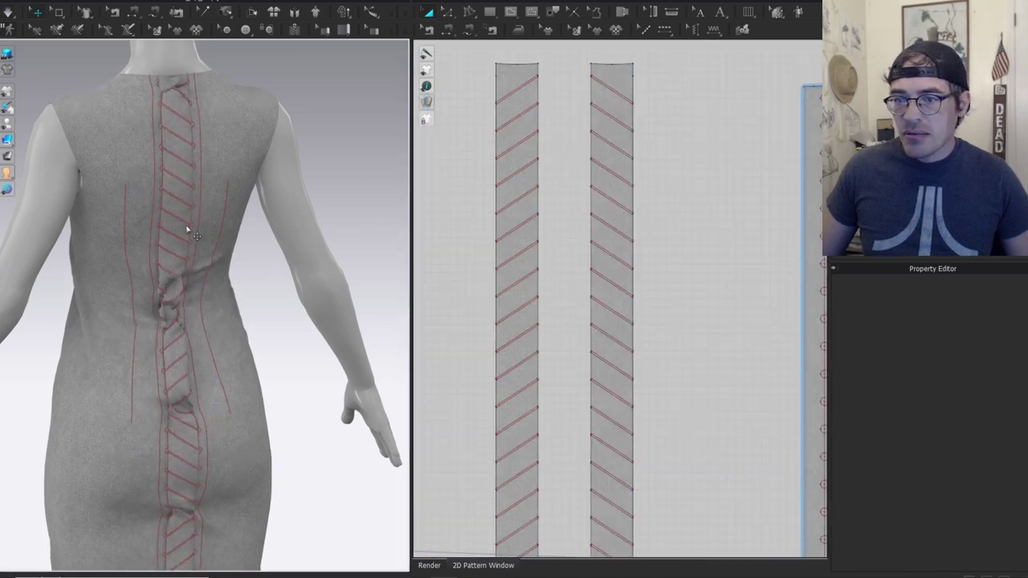
scroll(183, 226, up, 3)
click(217, 229)
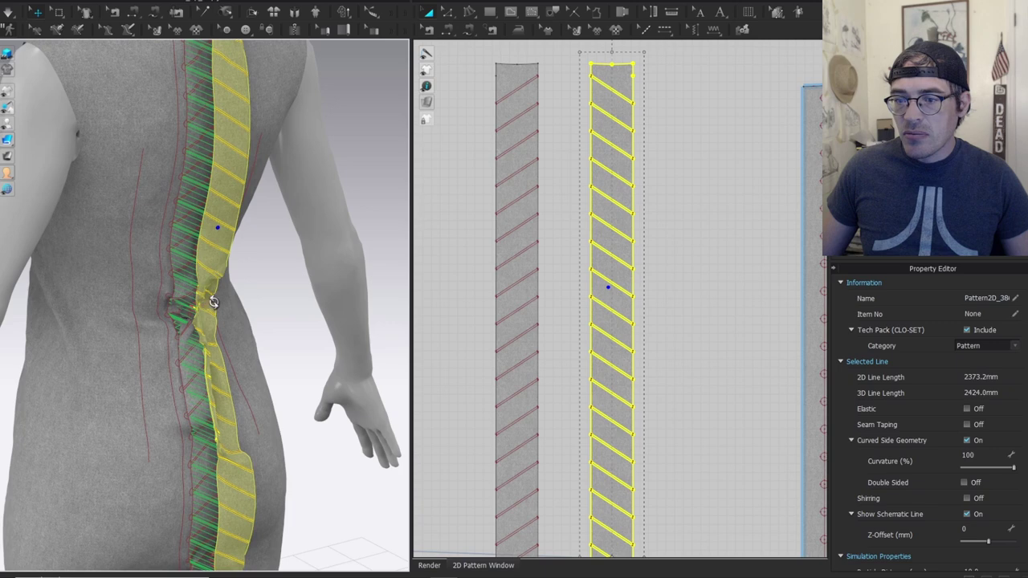
right_drag(220, 229, 233, 299)
drag(233, 302, 256, 309)
drag(298, 453, 294, 338)
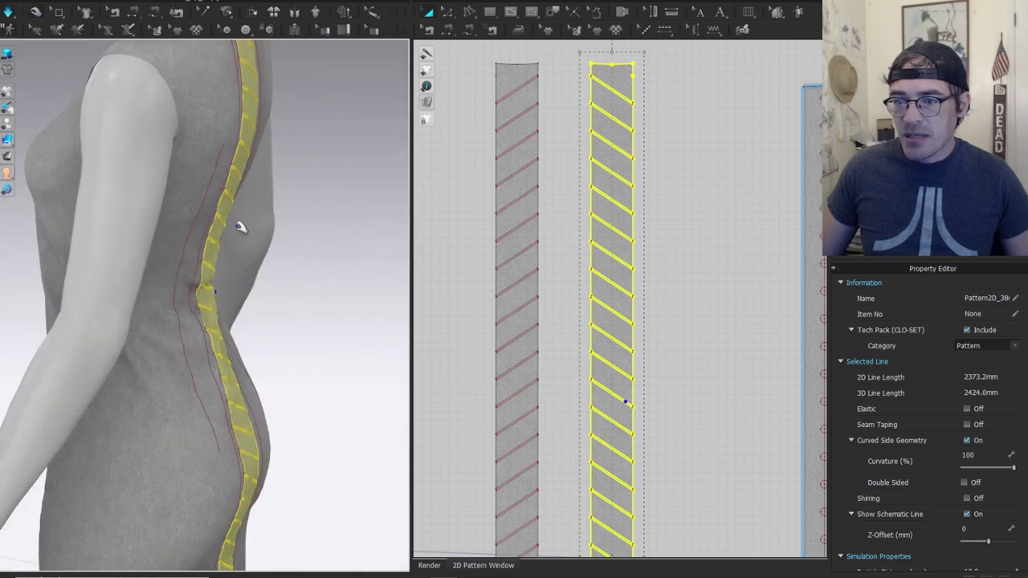
right_drag(294, 337, 184, 305)
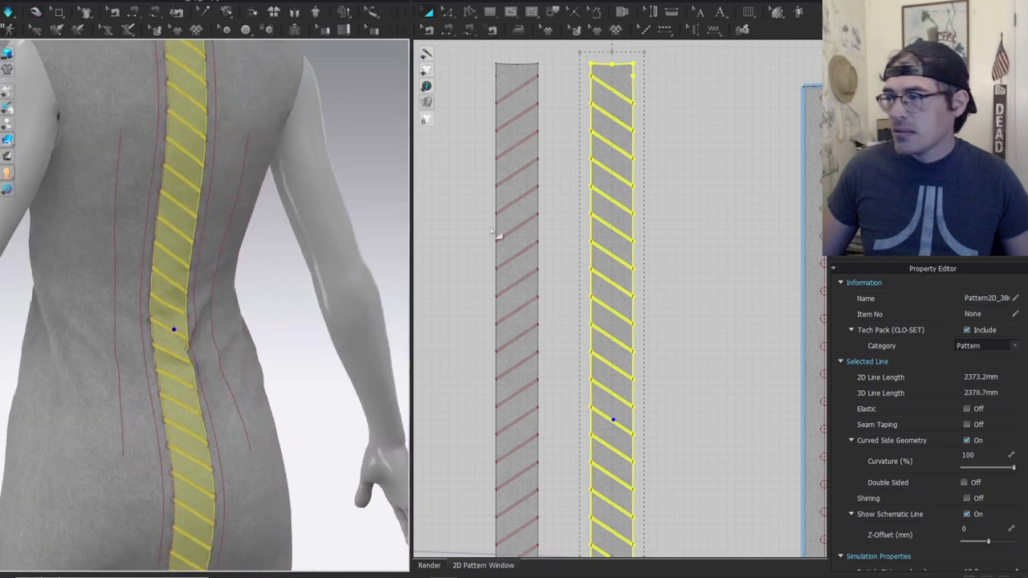
Select all diagonal internal lines on the original lace strip and cut the strip along them.
scroll(500, 232, down, 2)
click(620, 232)
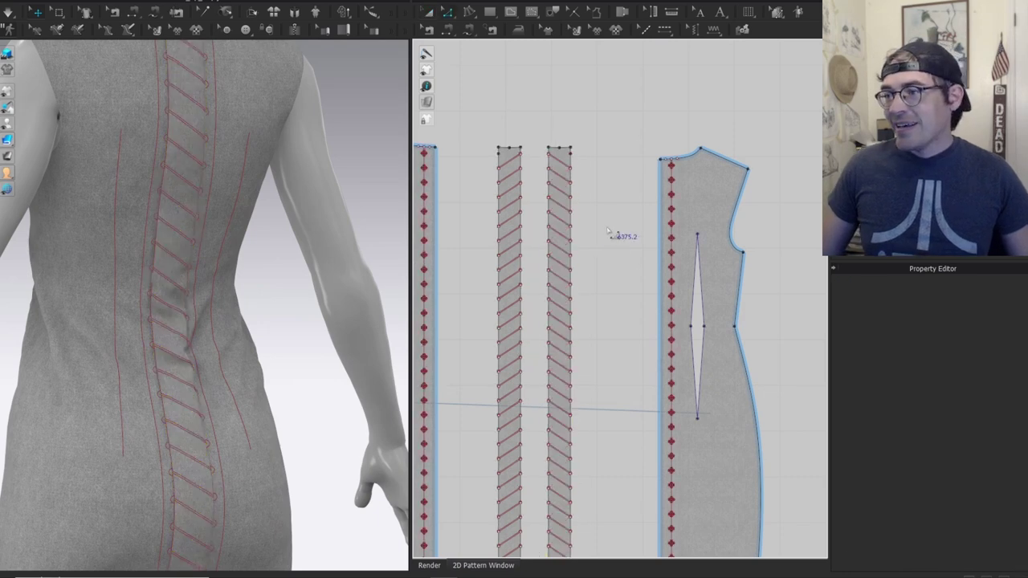
scroll(538, 244, up, 3)
scroll(538, 244, down, 5)
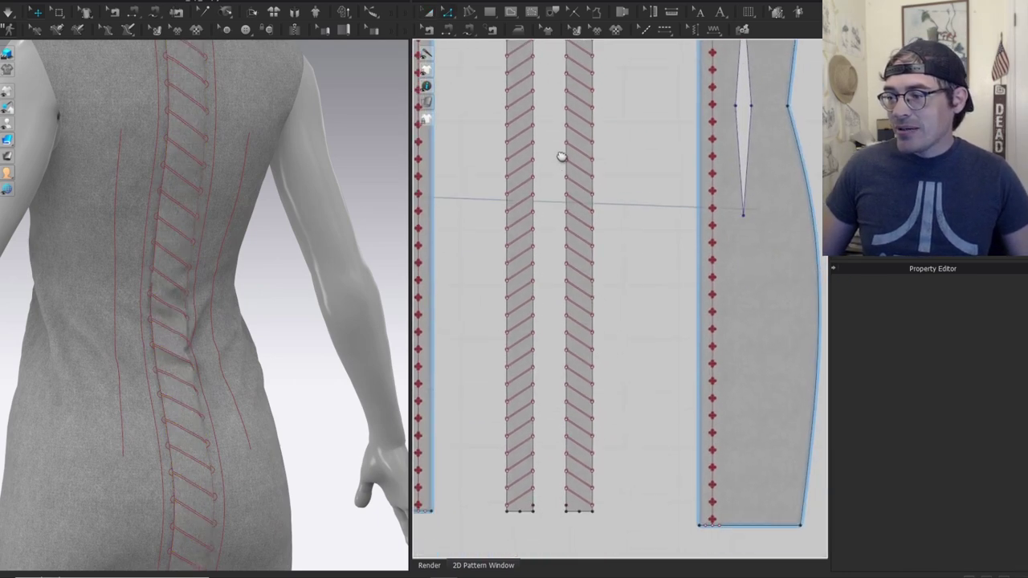
middle_drag(544, 198, 547, 230)
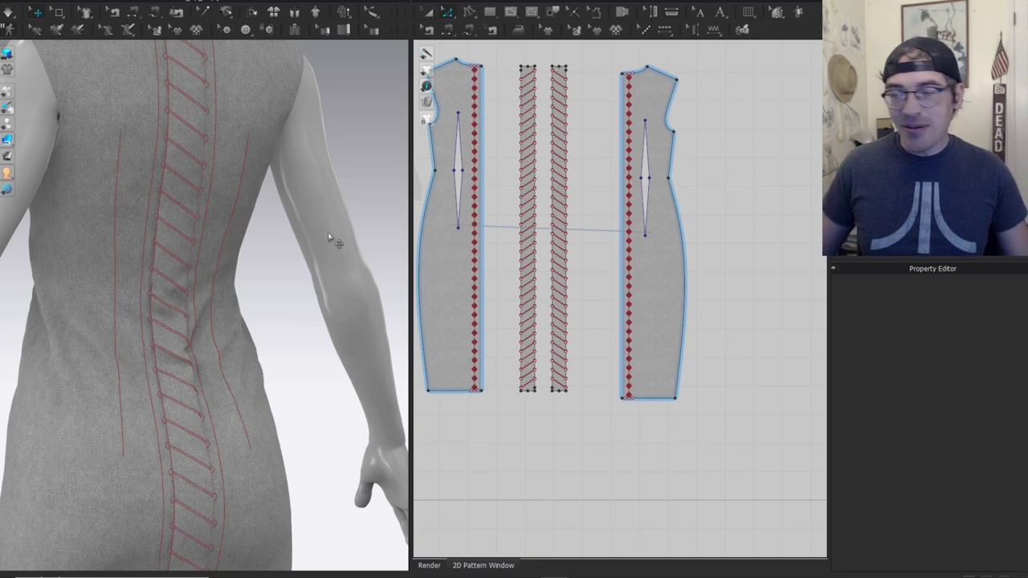
scroll(500, 142, up, 10)
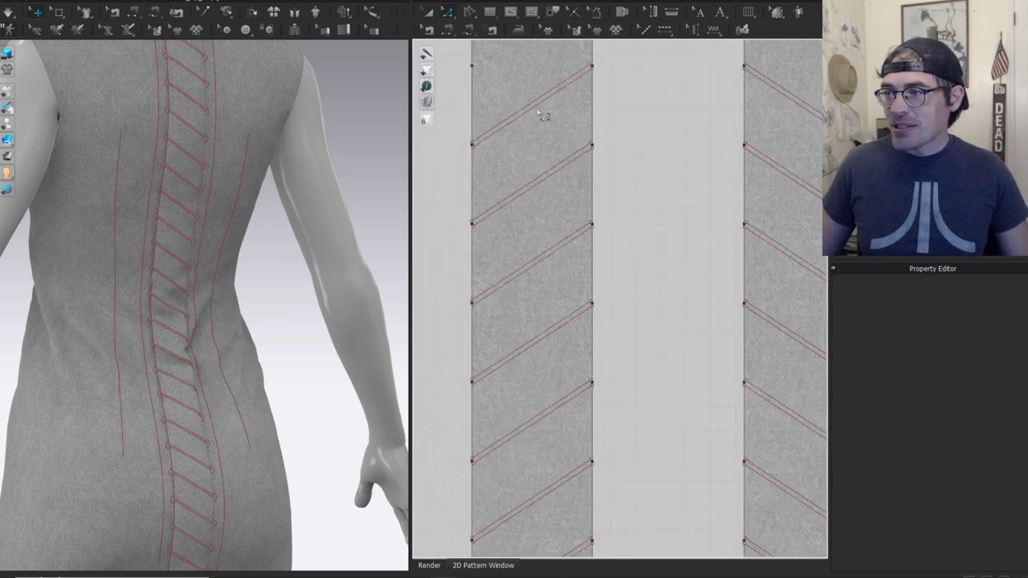
click(544, 115)
key(ctrl+a)
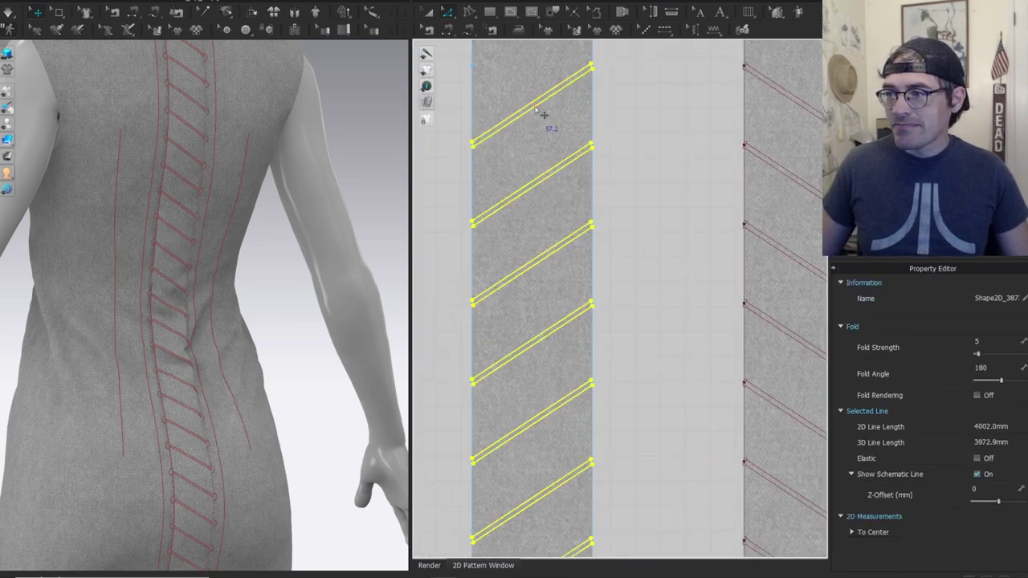
scroll(551, 225, down, 5)
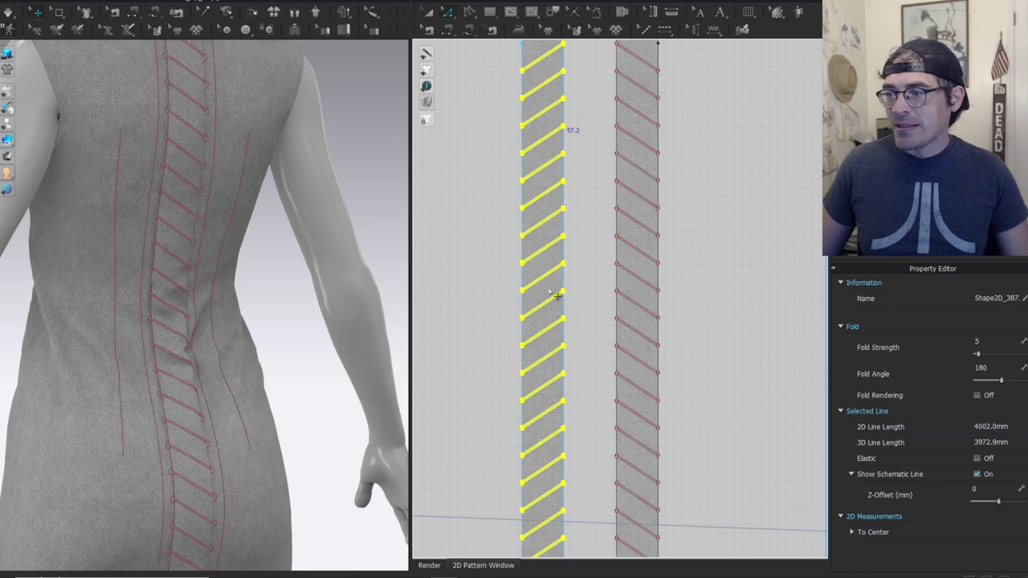
click(553, 262)
Select all diagonal internal lines on the mirrored lace strip and apply Cut & Sew to them.
scroll(555, 261, down, 2)
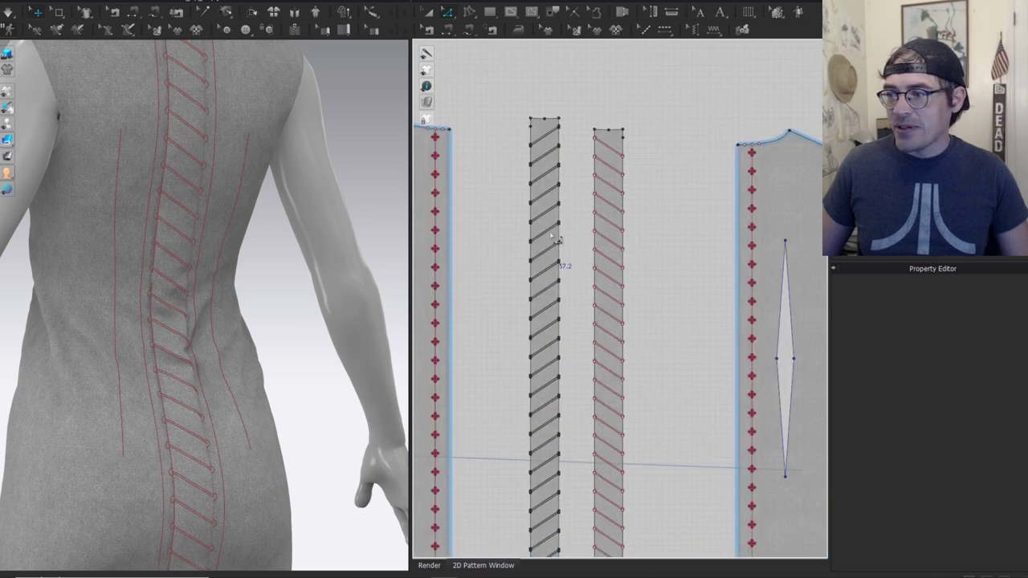
middle_drag(567, 166, 540, 140)
scroll(555, 131, up, 4)
click(615, 112)
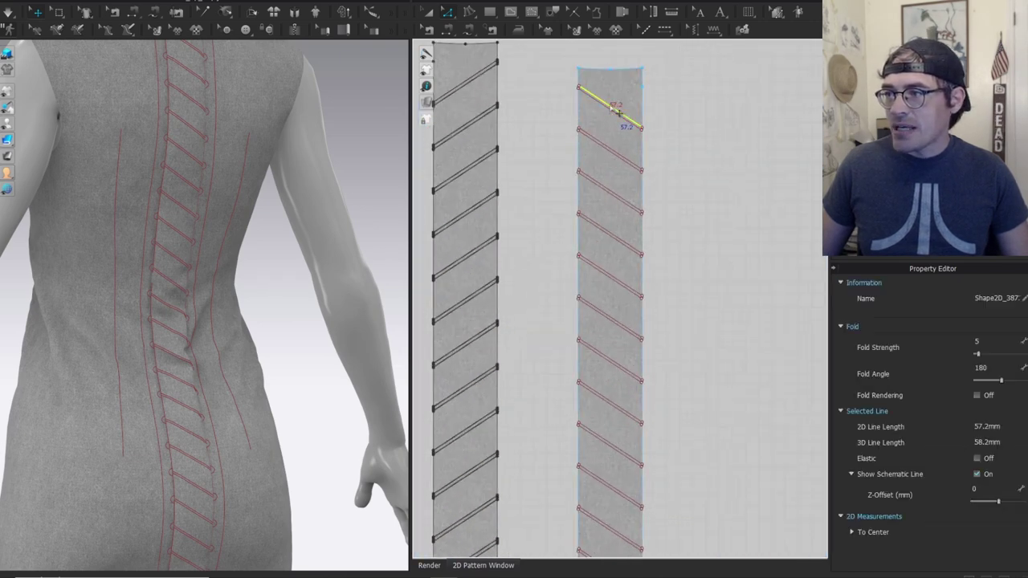
middle_drag(615, 243, 599, 202)
right_click(602, 195)
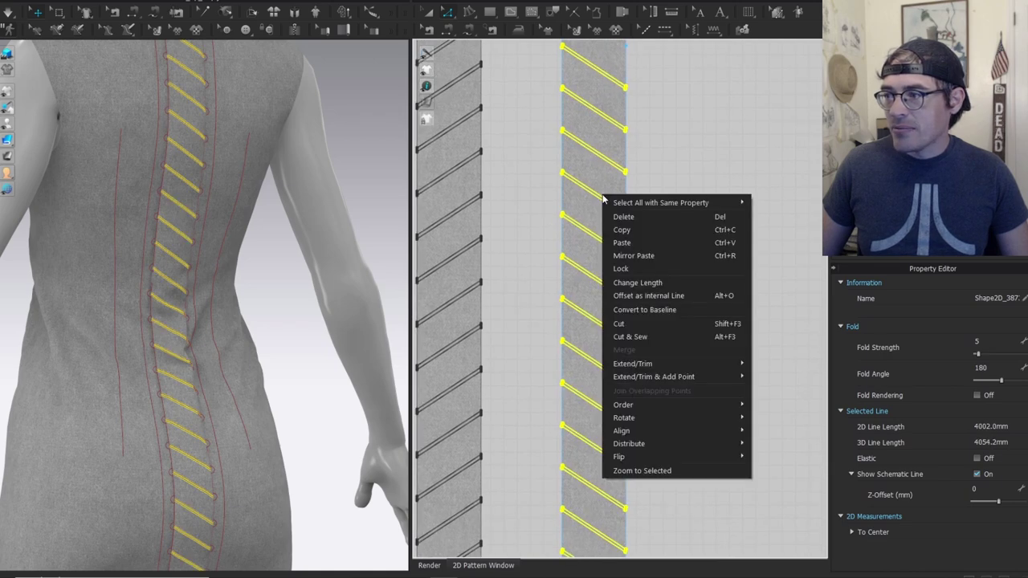
click(629, 336)
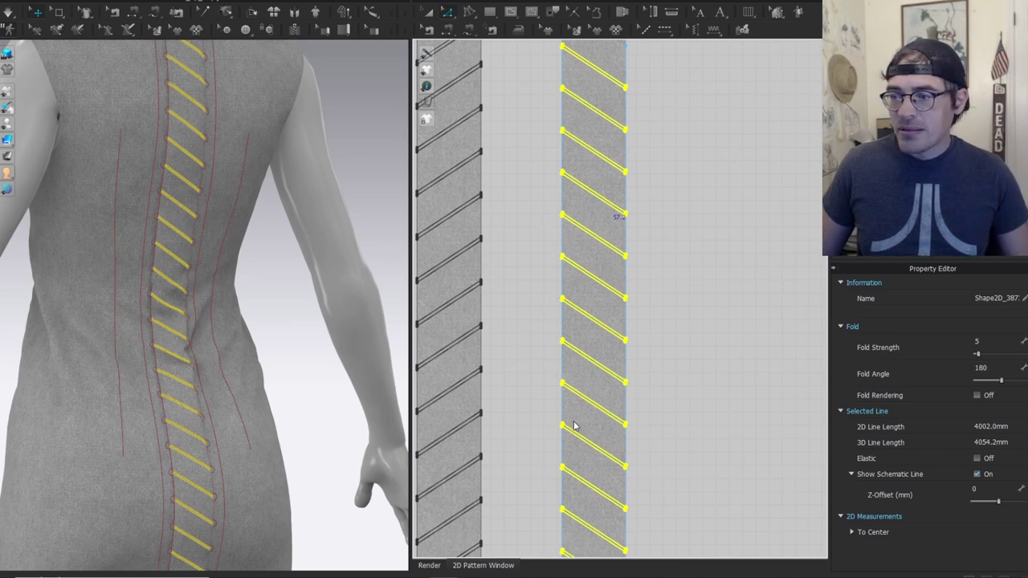
Select all the leftover fabric pieces between the diagonal laces on the original strip and delete them, keeping only the thin lace pieces.
click(551, 109)
scroll(528, 241, down, 3)
scroll(546, 183, up, 3)
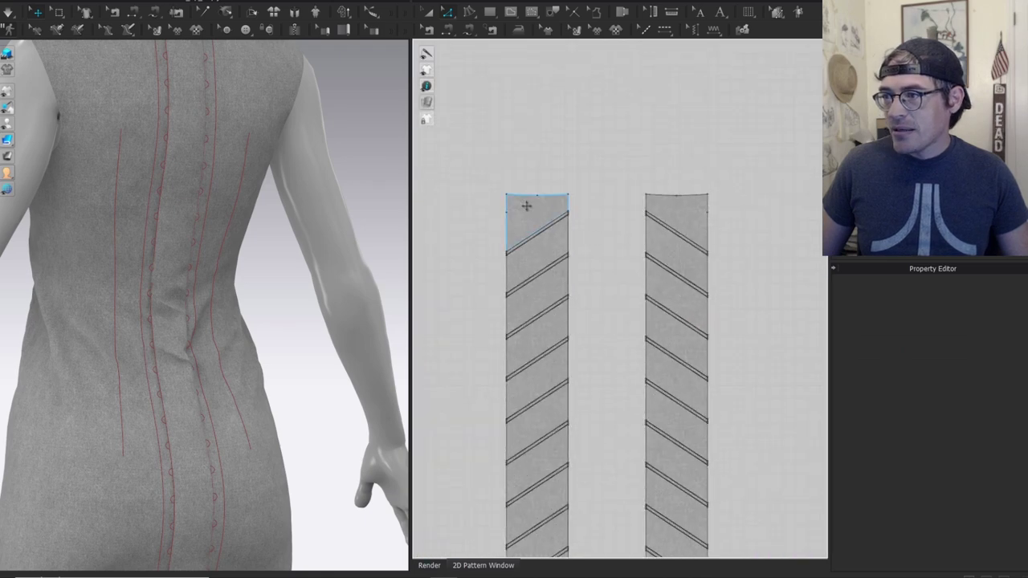
key(a)
click(527, 208)
shift+click(535, 260)
shift+click(540, 345)
shift+click(535, 302)
shift+click(547, 380)
shift+click(557, 414)
middle_drag(565, 452, 576, 107)
shift+click(559, 111)
shift+click(554, 155)
shift+click(549, 205)
drag(549, 245, 566, 393)
middle_drag(567, 392, 551, 115)
shift+click(549, 173)
shift+click(546, 211)
shift+click(546, 253)
mouse_move(551, 297)
mouse_down()
mouse_move(550, 382)
mouse_move(538, 359)
mouse_up()
middle_drag(538, 359, 568, 138)
mouse_move(571, 146)
mouse_down()
mouse_move(553, 201)
mouse_move(586, 300)
mouse_up()
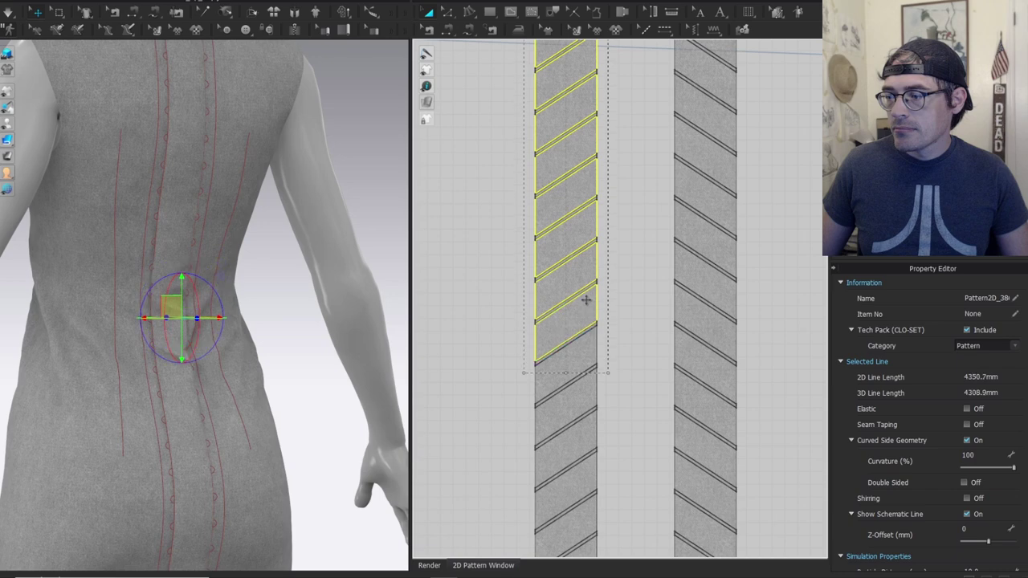
scroll(575, 265, down, 3)
middle_drag(578, 321, 568, 176)
shift+click(566, 182)
shift+click(567, 211)
drag(569, 241, 571, 407)
shift+click(571, 404)
shift+click(571, 429)
shift+click(573, 455)
key(Delete)
Remove every leftover fabric piece between the diagonal laces of the mirrored strip.
middle_drag(640, 207, 545, 571)
middle_drag(573, 58, 594, 286)
mouse_move(582, 94)
mouse_down()
mouse_move(572, 144)
mouse_move(585, 348)
mouse_up()
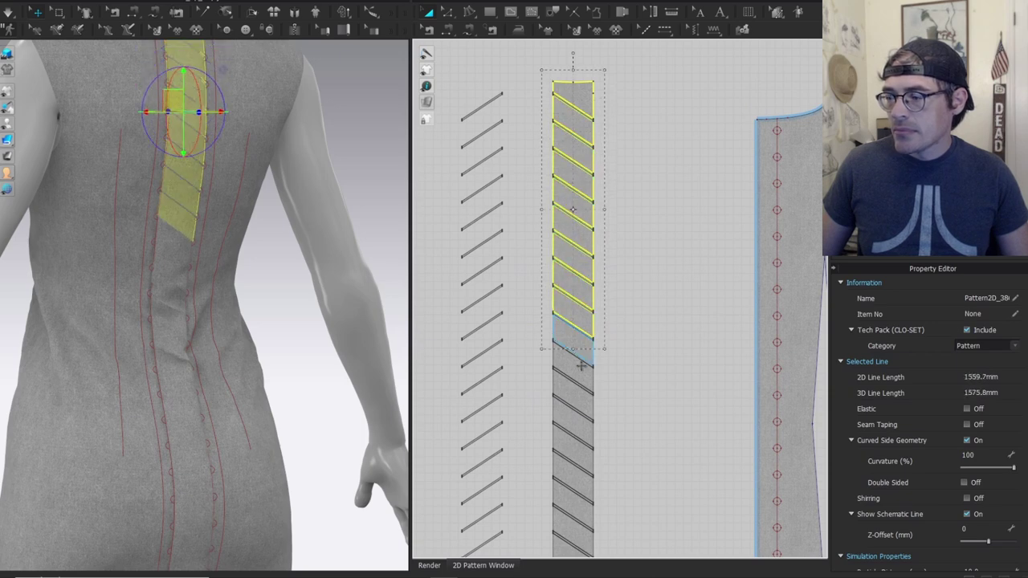
middle_drag(586, 348, 583, 207)
mouse_move(583, 208)
mouse_down()
mouse_move(578, 193)
mouse_move(601, 359)
mouse_up()
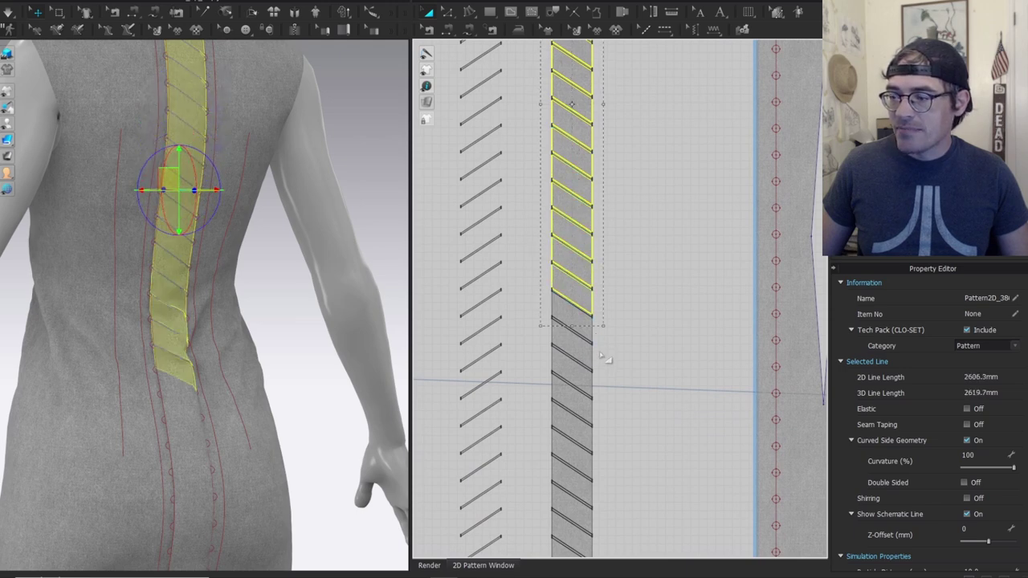
middle_drag(601, 359, 591, 177)
shift+click(588, 170)
shift+click(587, 195)
middle_drag(620, 273, 629, 169)
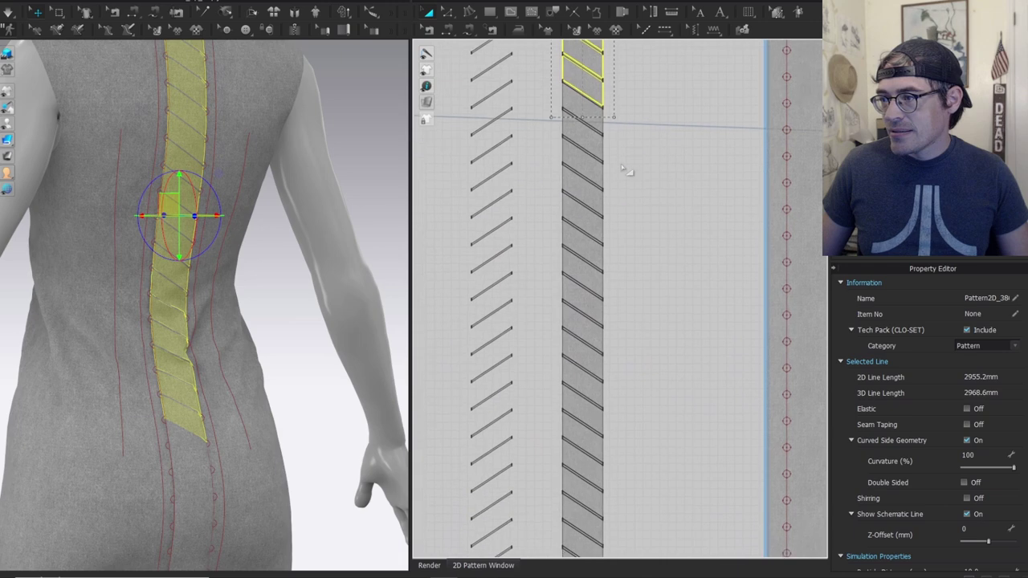
drag(593, 115, 592, 306)
middle_drag(600, 336, 595, 189)
shift+click(582, 182)
shift+click(585, 208)
mouse_move(582, 241)
mouse_down()
mouse_move(573, 443)
mouse_move(576, 429)
mouse_up()
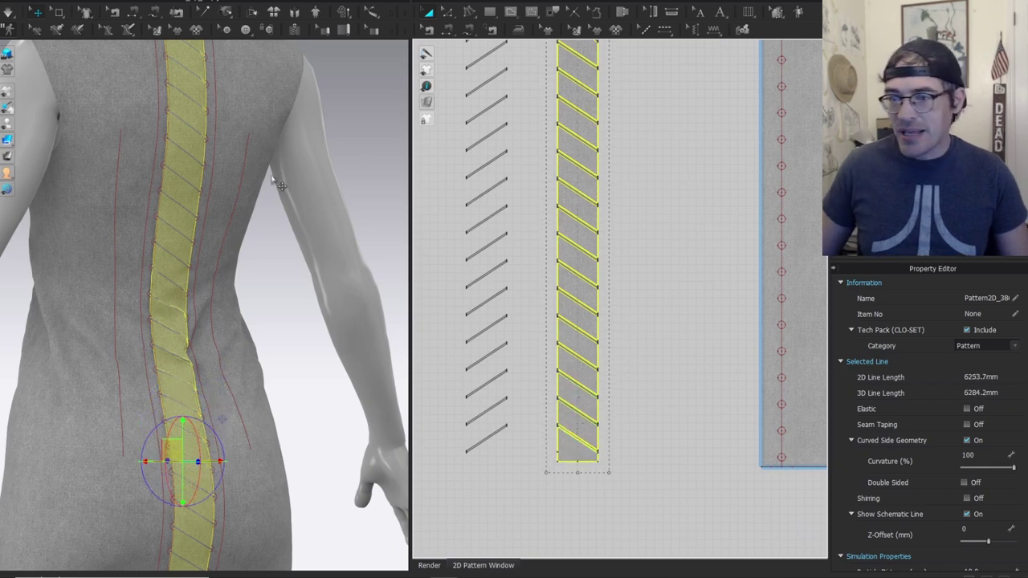
key(Delete)
Unlock the back panels' internal lines and cut away the narrow strip between the inner line and the center back edge.
scroll(243, 220, down, 2)
scroll(242, 220, down, 1)
mouse_move(274, 168)
right_down()
mouse_move(201, 165)
mouse_move(257, 165)
right_up()
scroll(562, 158, down, 6)
scroll(636, 248, up, 5)
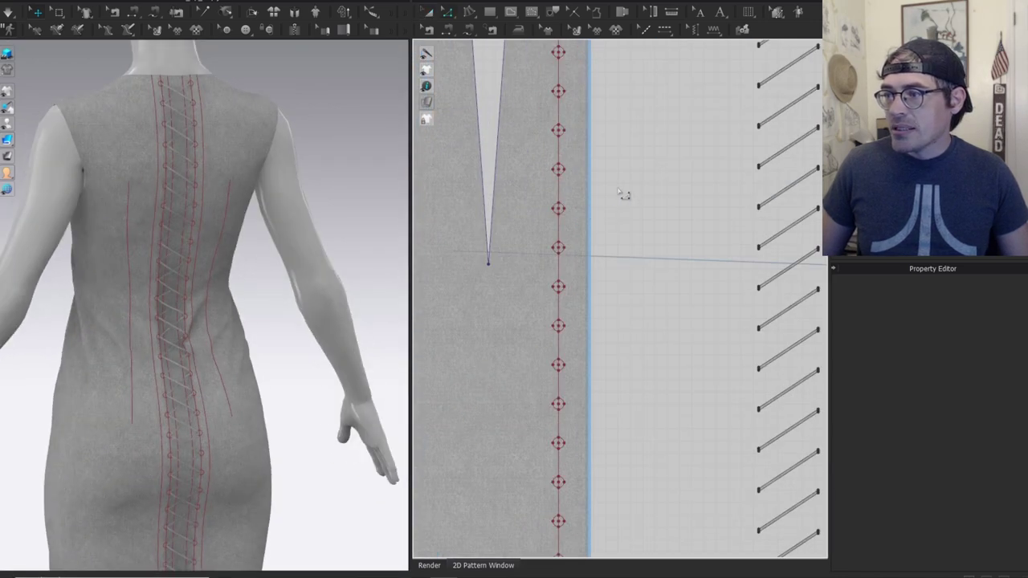
click(446, 120)
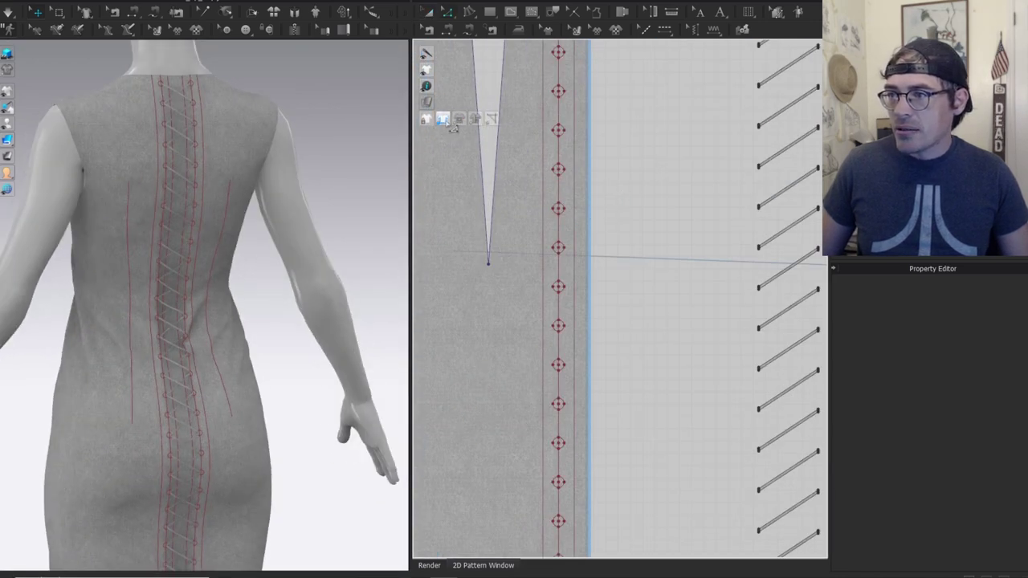
click(576, 211)
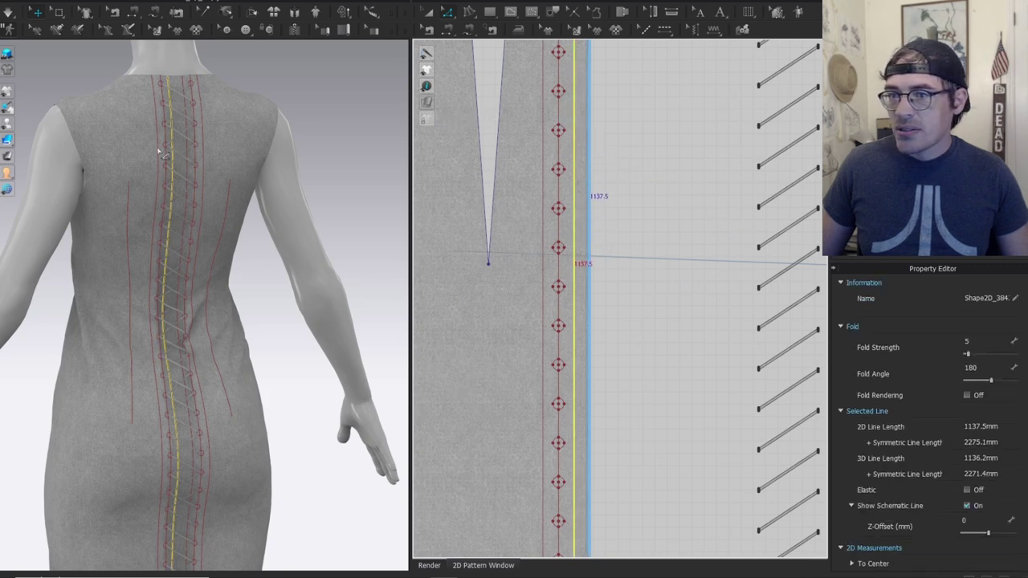
key(a)
click(584, 212)
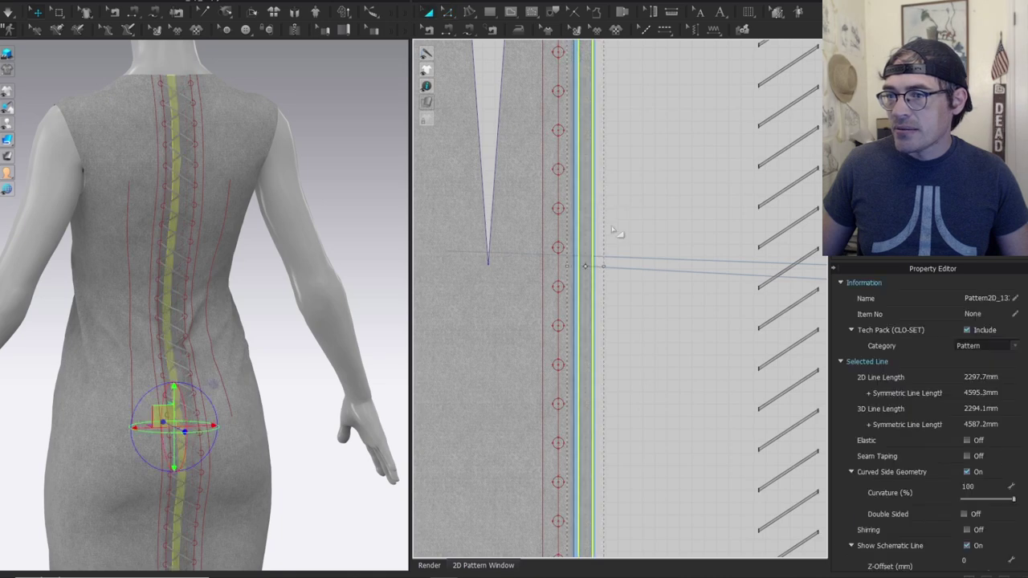
scroll(613, 218, down, 4)
middle_drag(707, 221, 548, 222)
click(305, 116)
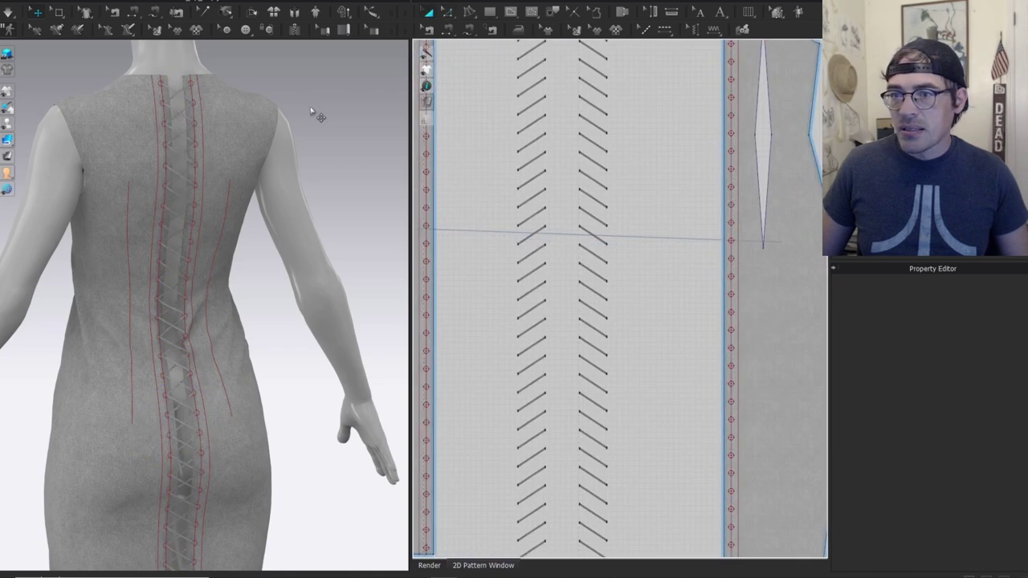
Hide the avatar and briefly simulate the garment with the crisscross lacing spanning the open center back.
scroll(285, 199, down, 3)
right_drag(284, 163, 228, 183)
key(shift+a)
click(633, 147)
key(a)
scroll(273, 241, up, 6)
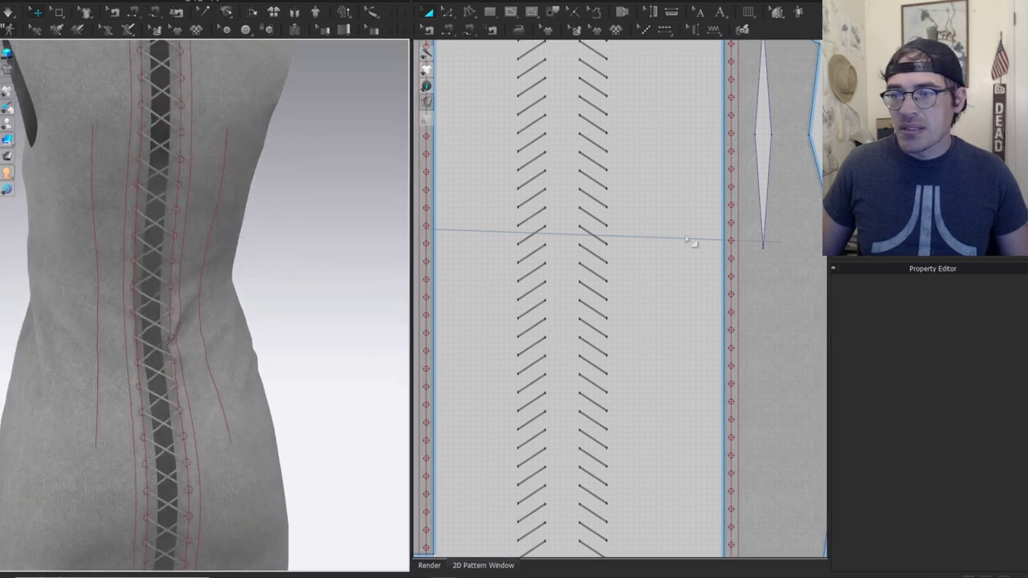
scroll(554, 255, down, 3)
key(space)
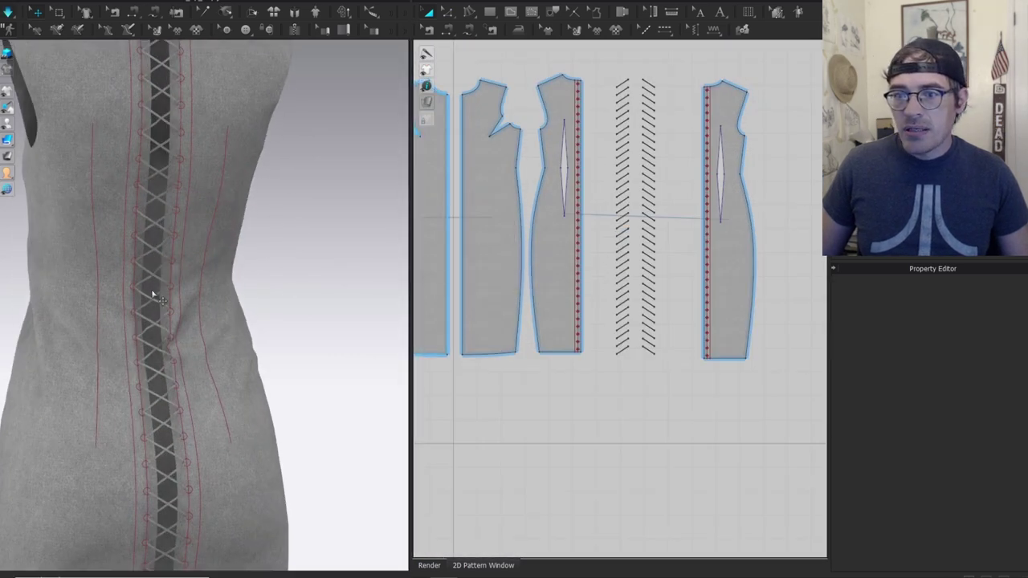
key(space)
Select all lace pieces of both strips and set their additional rendering thickness to 2 mm.
key(z)
middle_drag(649, 160, 596, 199)
drag(553, 431, 553, 430)
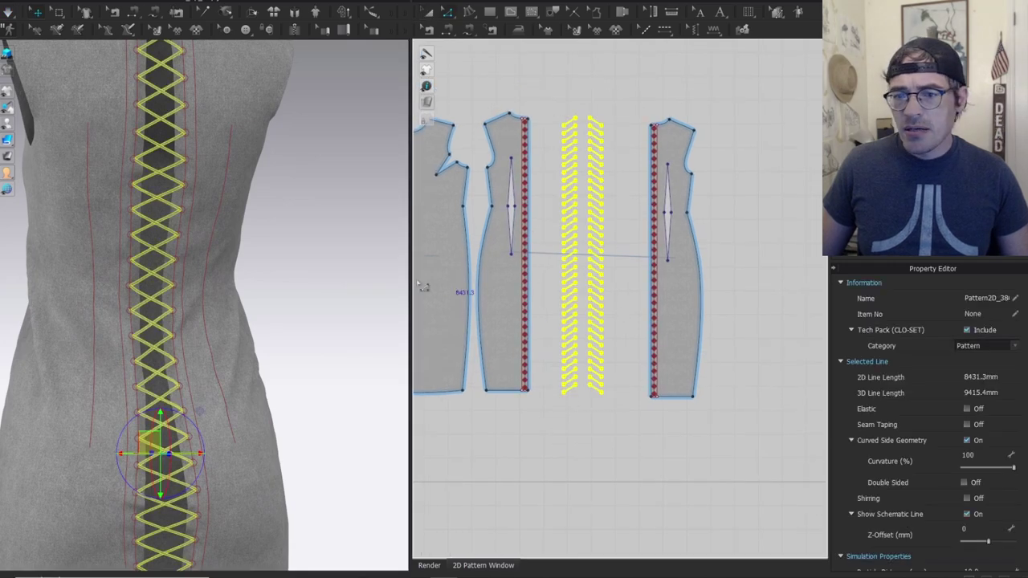
scroll(910, 424, down, 5)
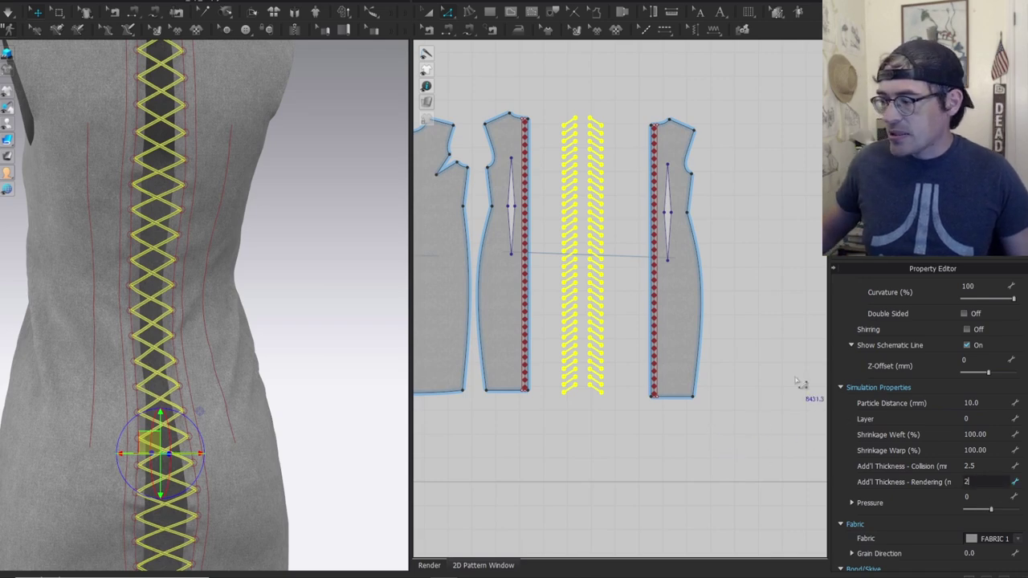
key(Return)
click(309, 250)
scroll(201, 243, up, 3)
right_drag(220, 241, 201, 278)
scroll(202, 268, up, 2)
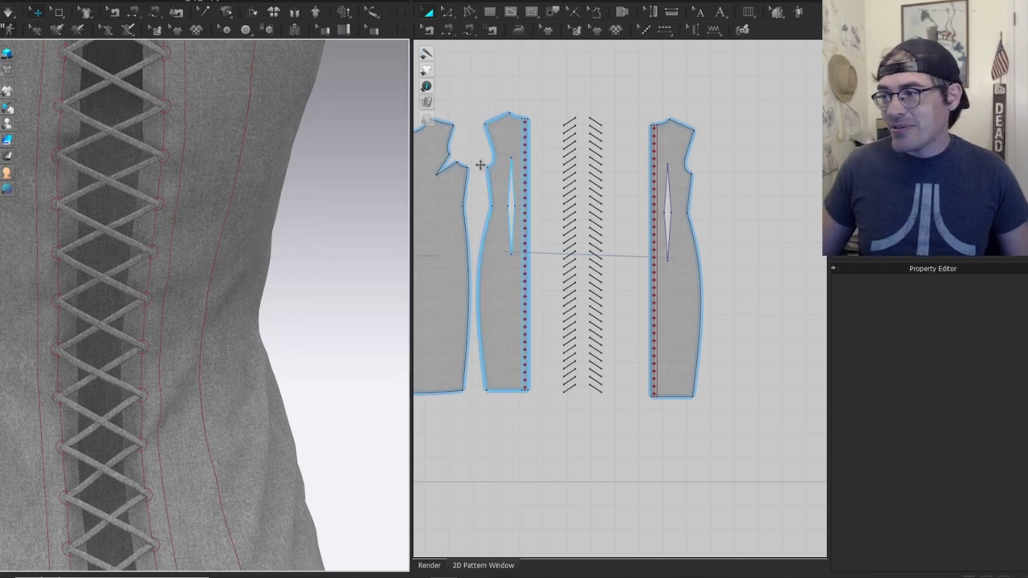
Set the particle distance of all lace pieces in both strips to 3 mm.
scroll(566, 169, up, 3)
scroll(591, 122, down, 3)
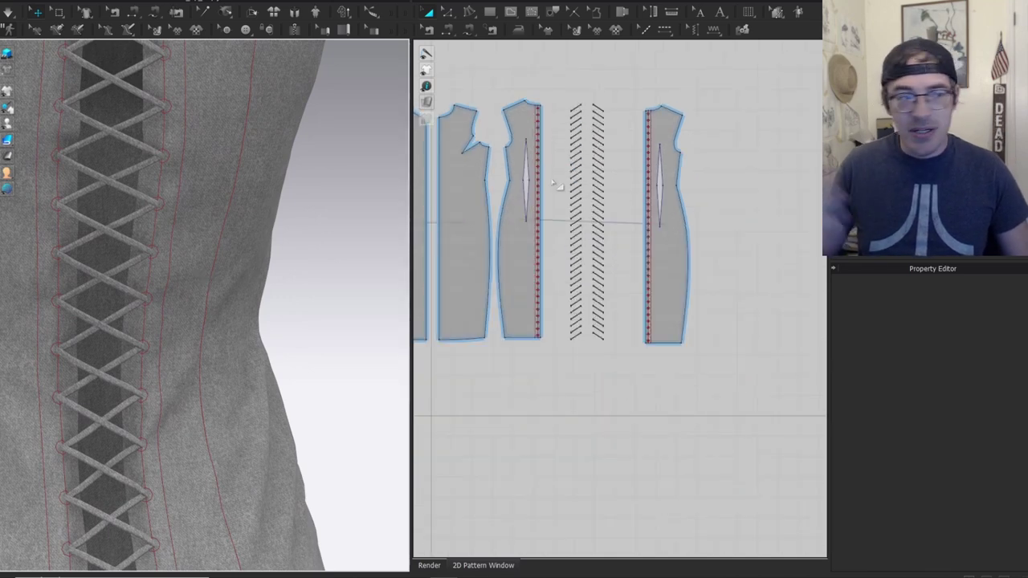
scroll(556, 186, up, 5)
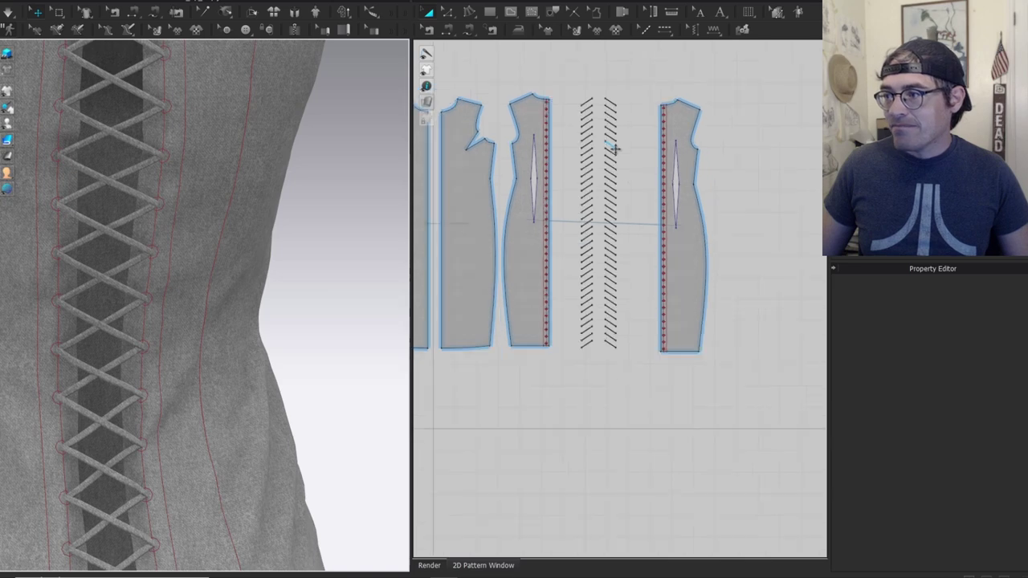
click(142, 218)
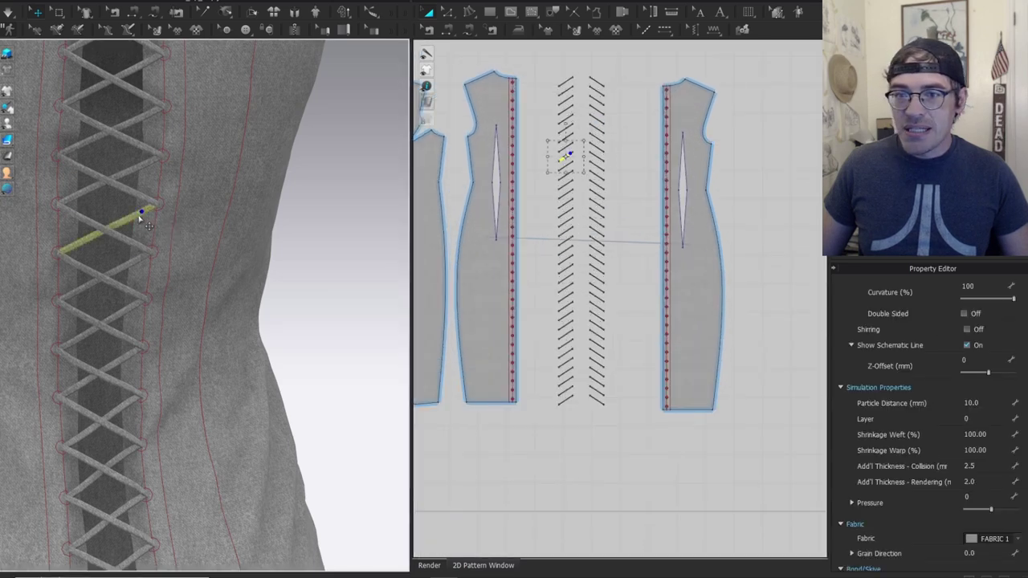
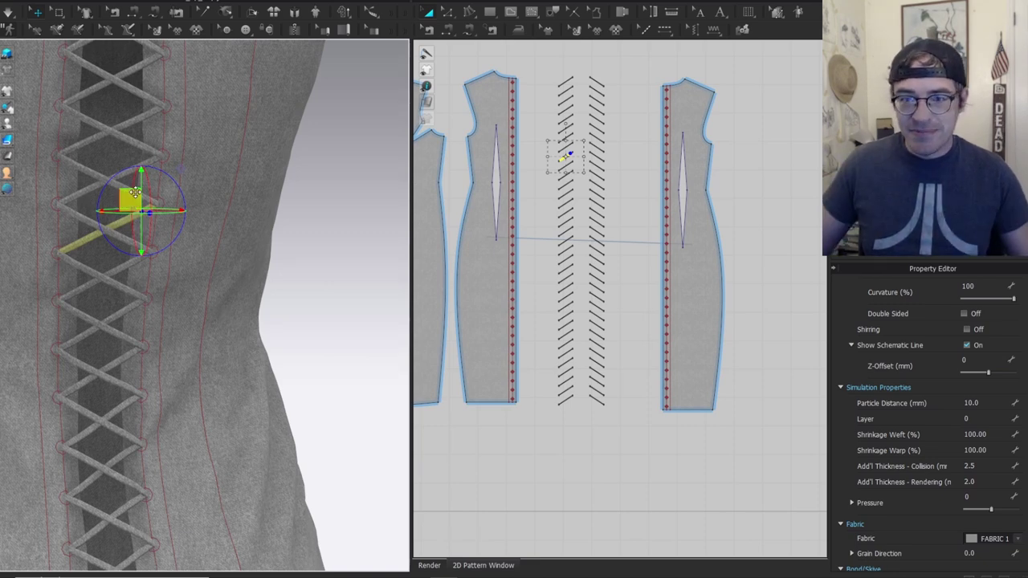
key(z)
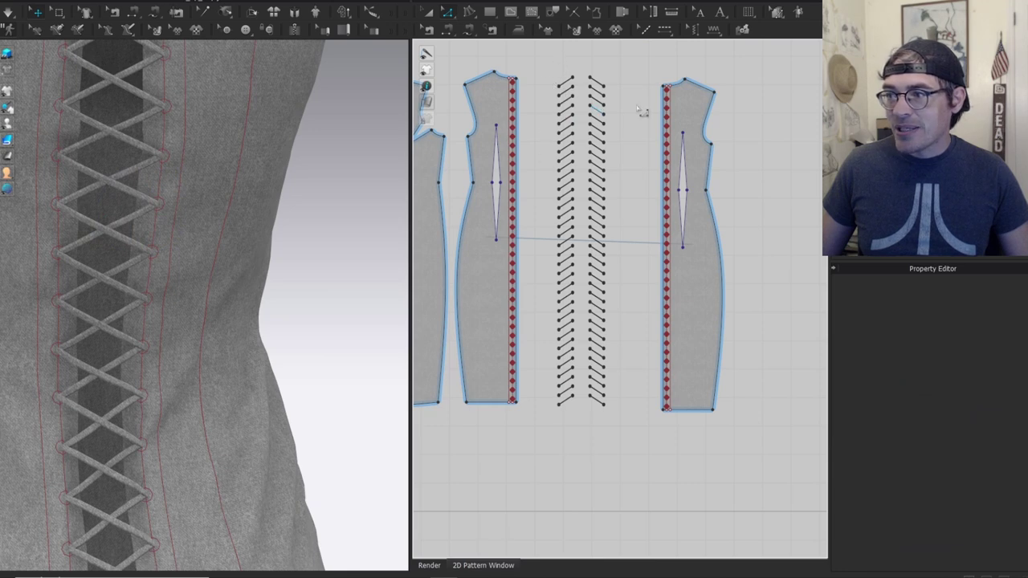
key(a)
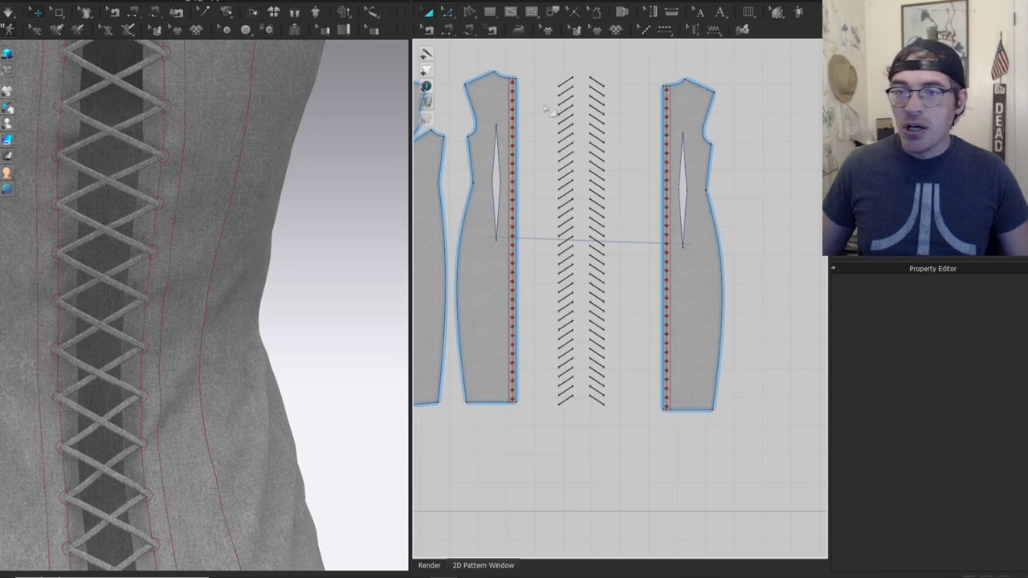
key(z)
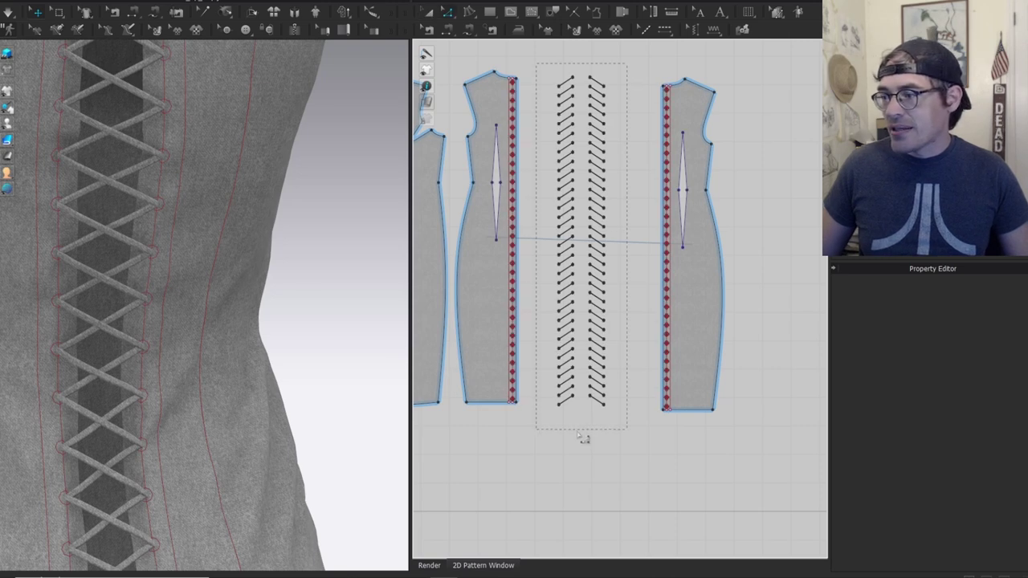
drag(546, 434, 539, 430)
key(a)
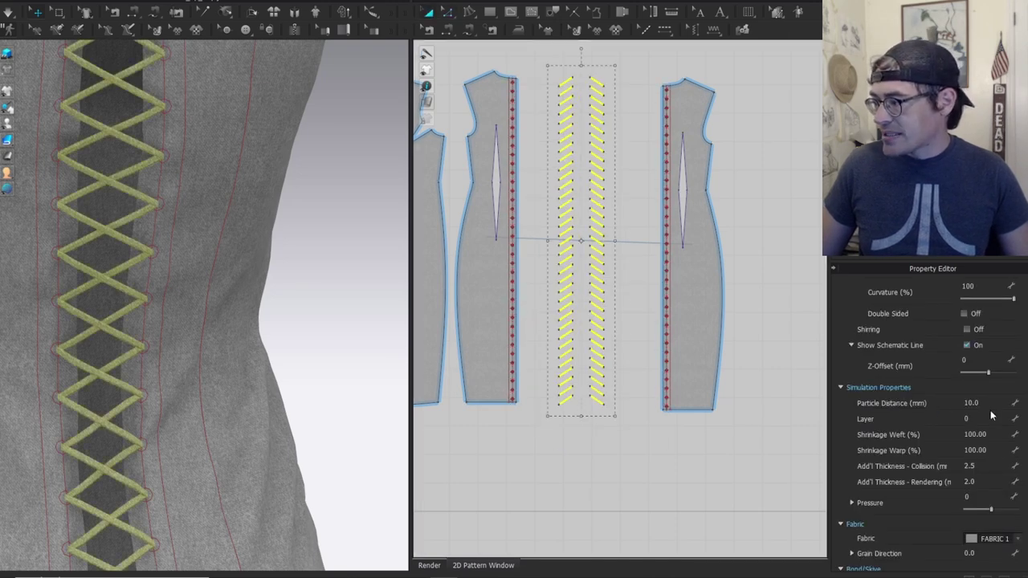
key(Return)
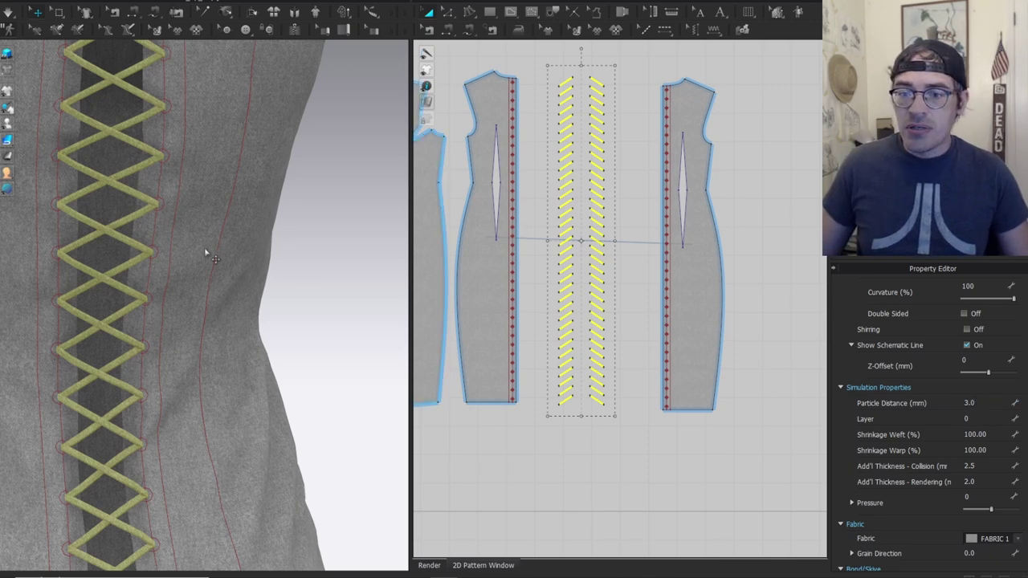
scroll(204, 249, up, 3)
middle_drag(248, 229, 314, 321)
click(364, 325)
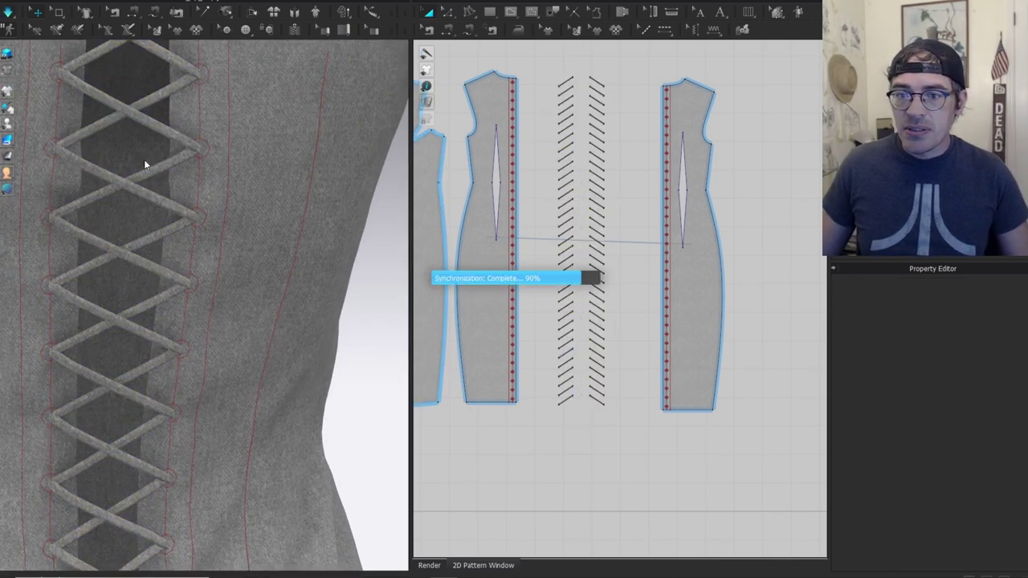
click(135, 259)
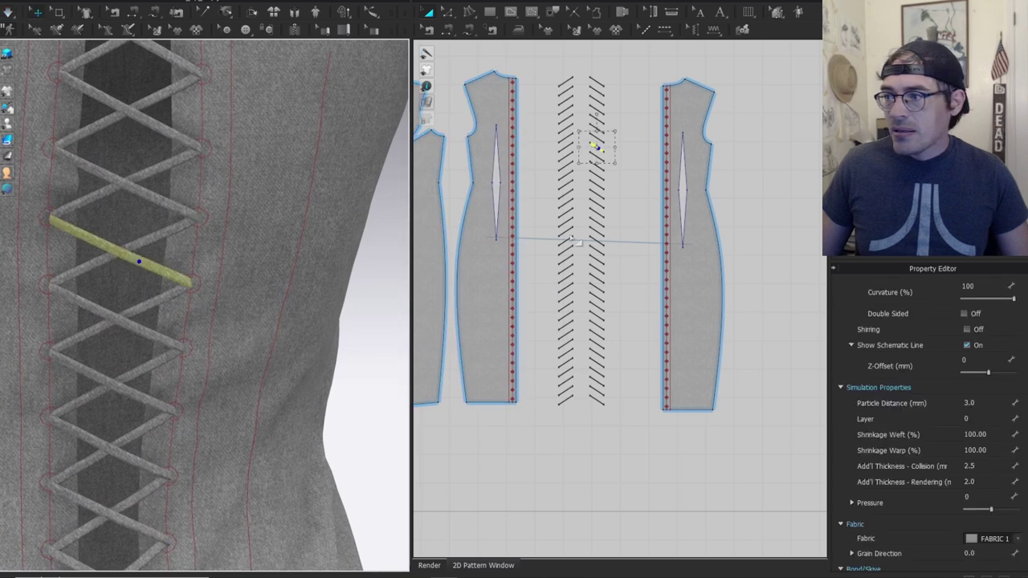
key(z)
click(619, 234)
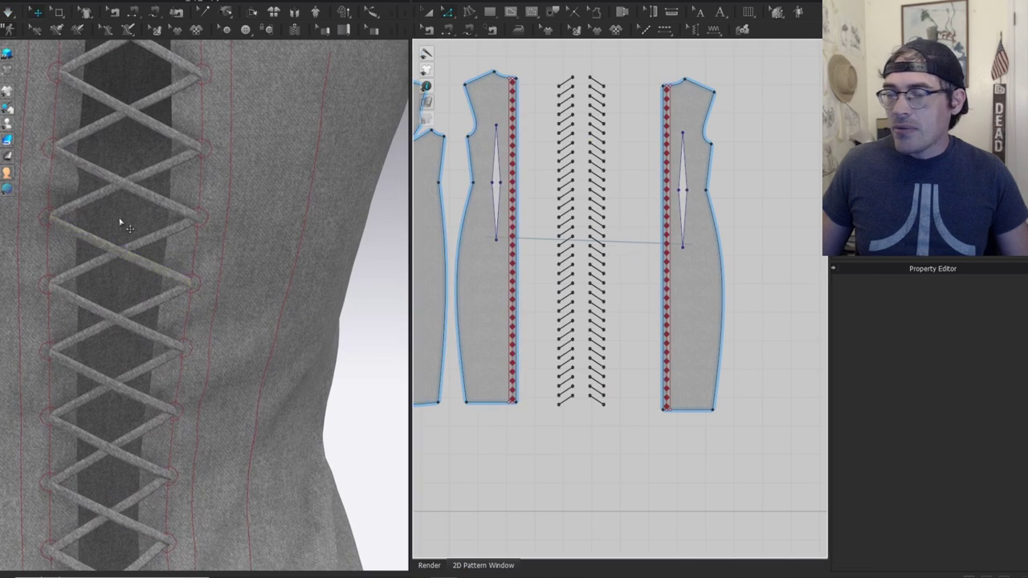
click(78, 213)
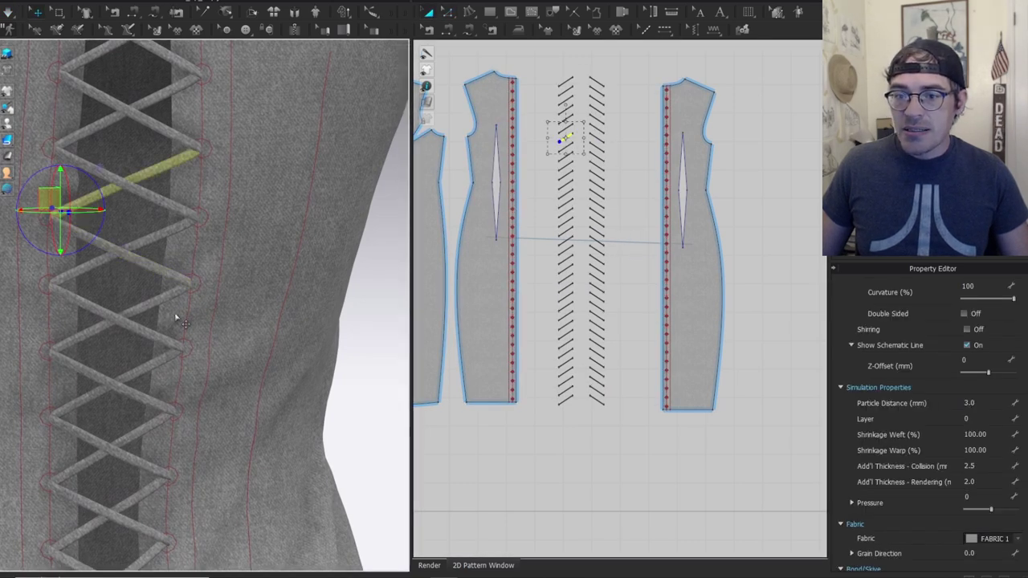
key(z)
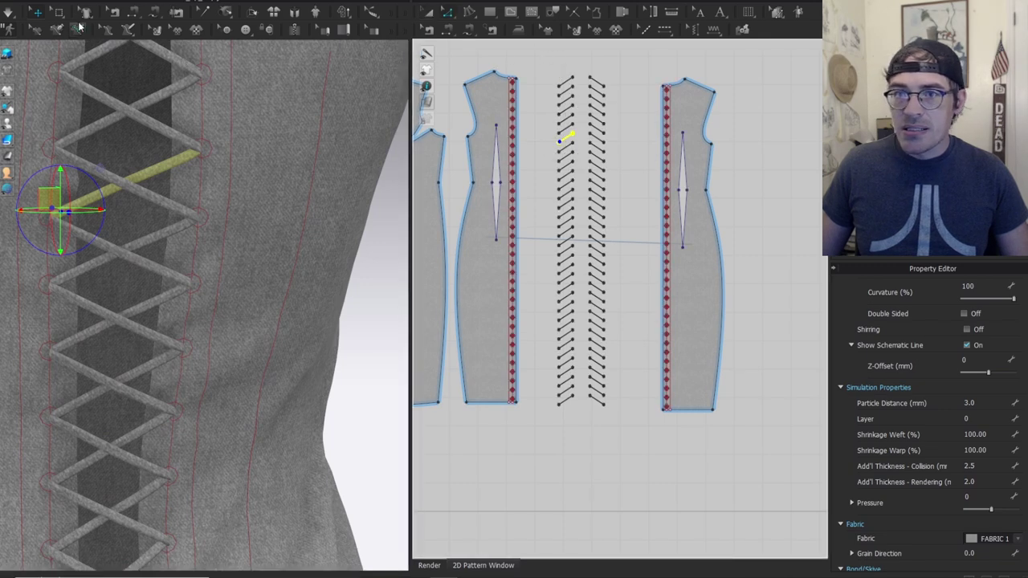
Box-select the mesh of the first lace strip's left halves, move it inward behind the back panel, and simulate.
click(62, 14)
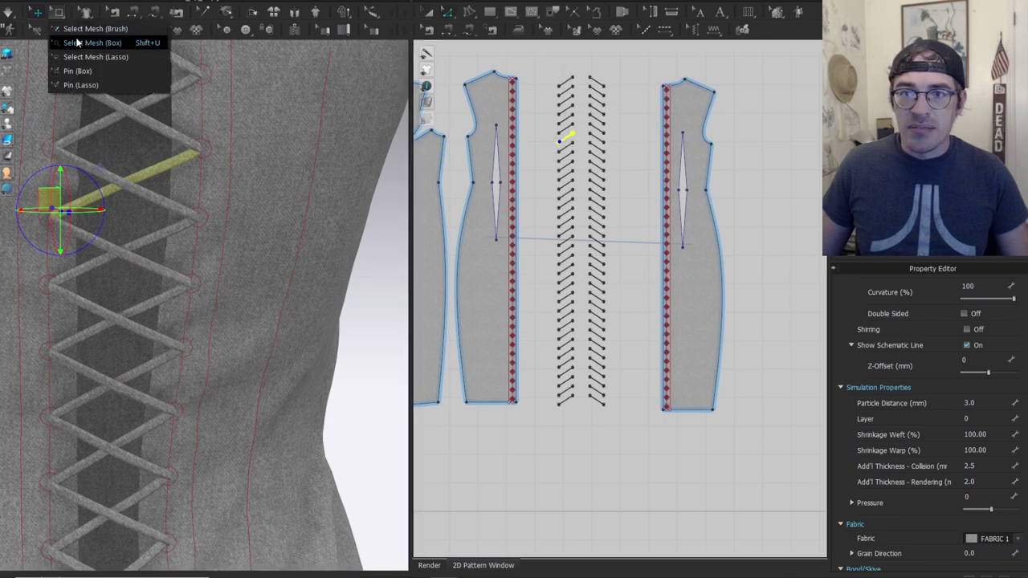
click(76, 37)
drag(548, 66, 556, 130)
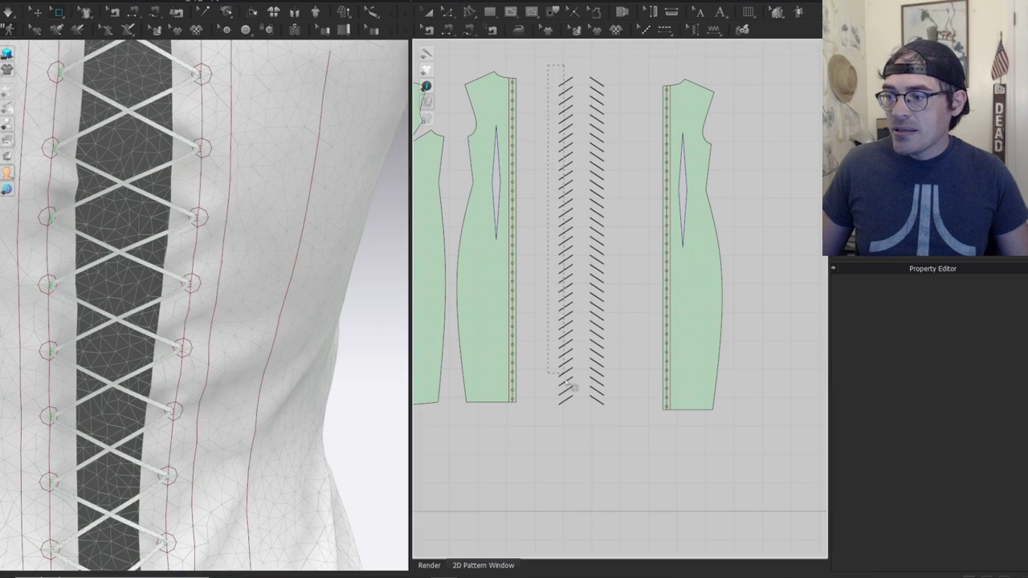
drag(568, 426, 567, 426)
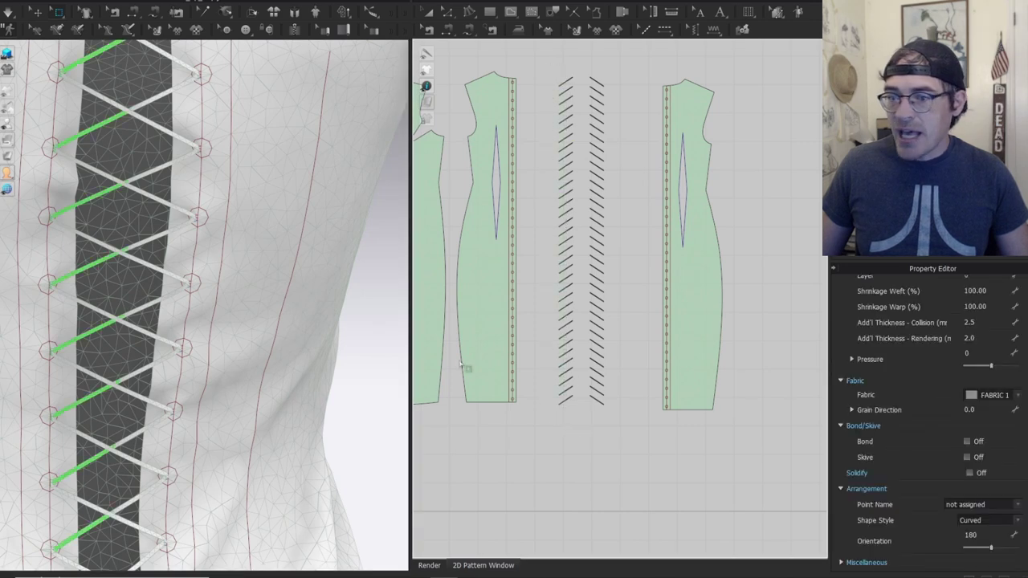
scroll(562, 233, up, 5)
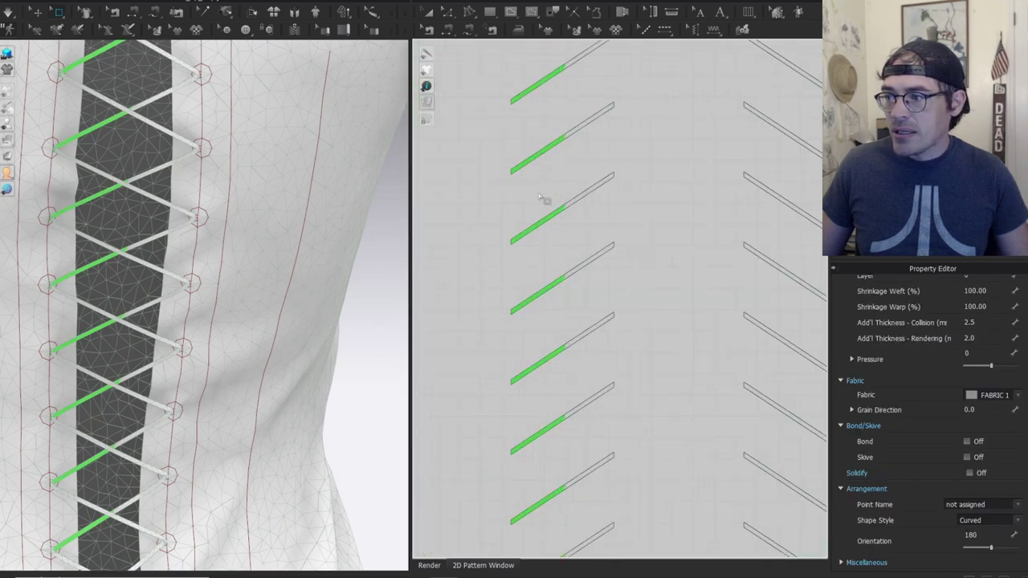
scroll(137, 305, down, 3)
right_drag(96, 309, 188, 317)
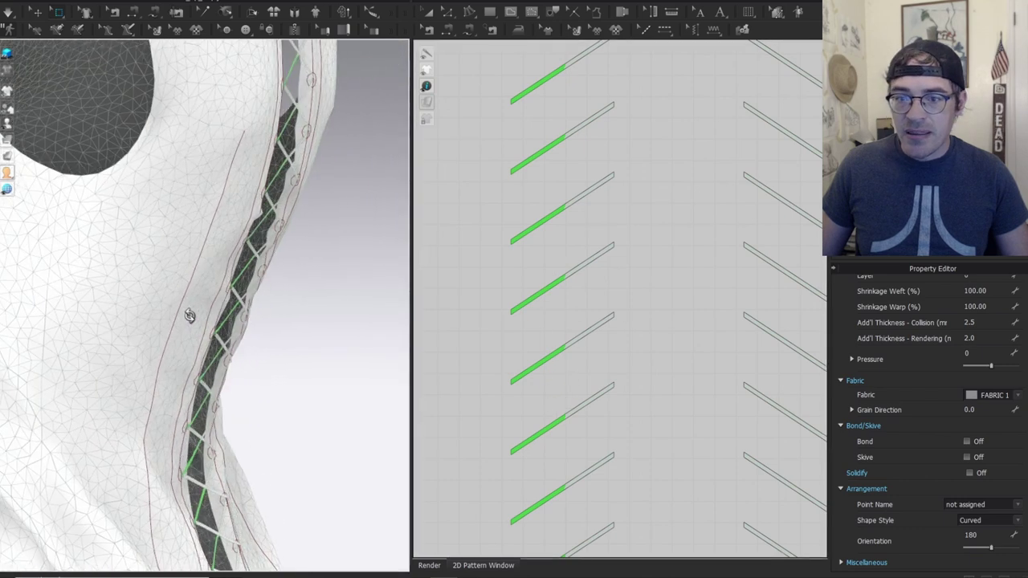
scroll(282, 292, up, 6)
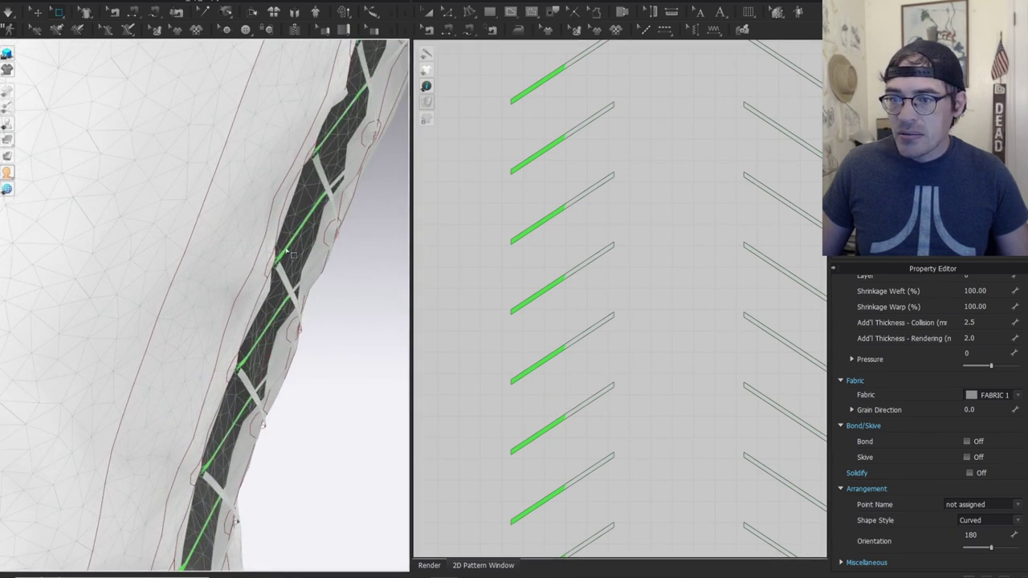
right_drag(227, 244, 201, 377)
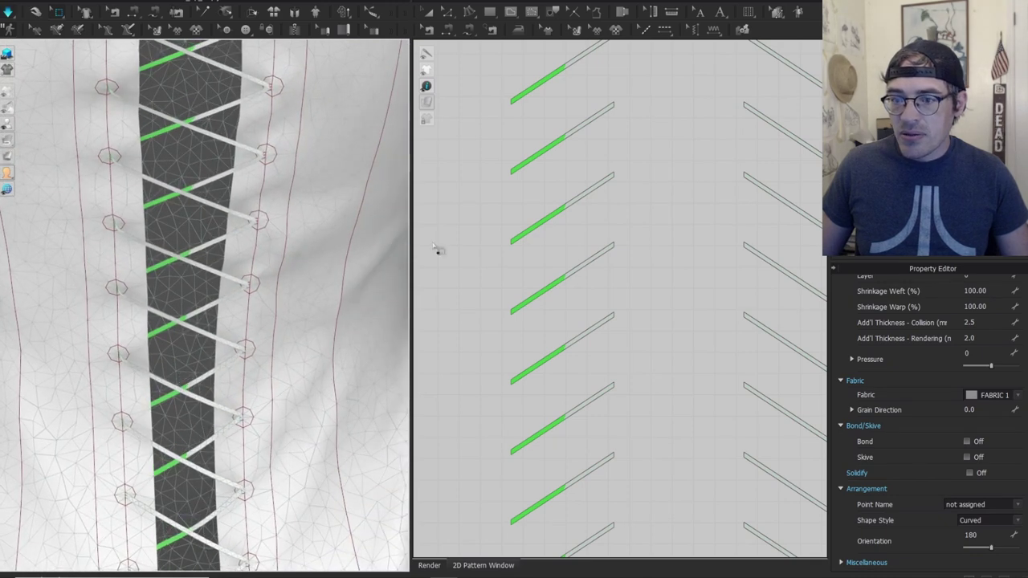
scroll(643, 271, down, 5)
scroll(643, 306, down, 5)
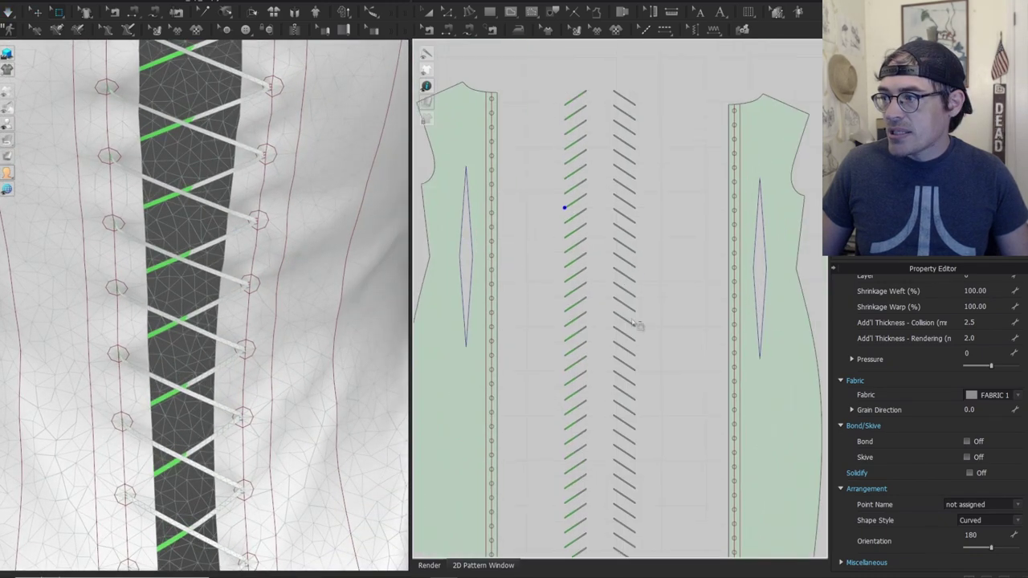
Box-select the mesh of the second lace strip's right halves, move it inward behind the opposite back panel, and simulate.
click(633, 347)
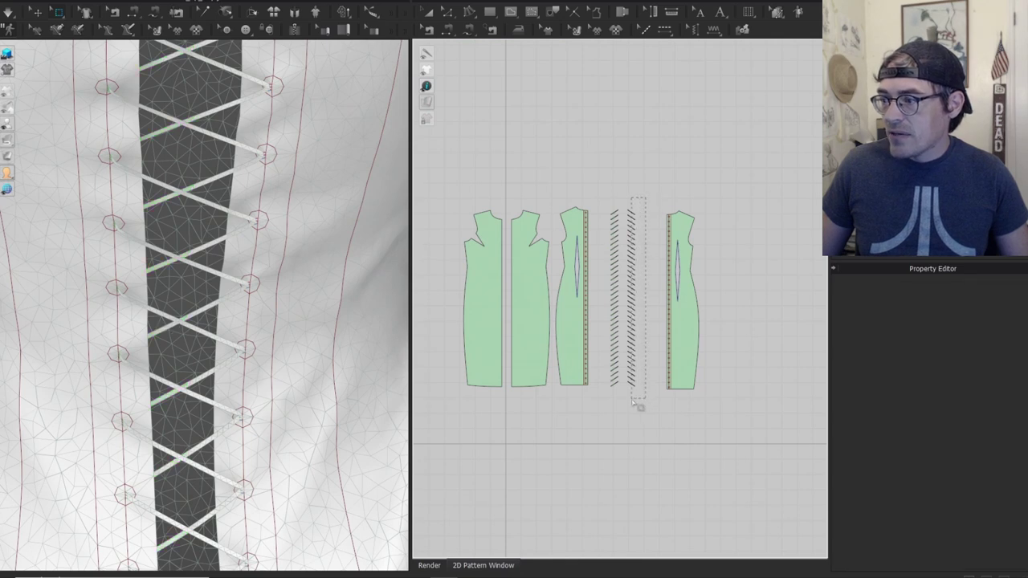
drag(633, 402, 628, 406)
scroll(418, 376, up, 2)
scroll(192, 284, up, 2)
right_drag(193, 285, 265, 251)
scroll(267, 248, up, 2)
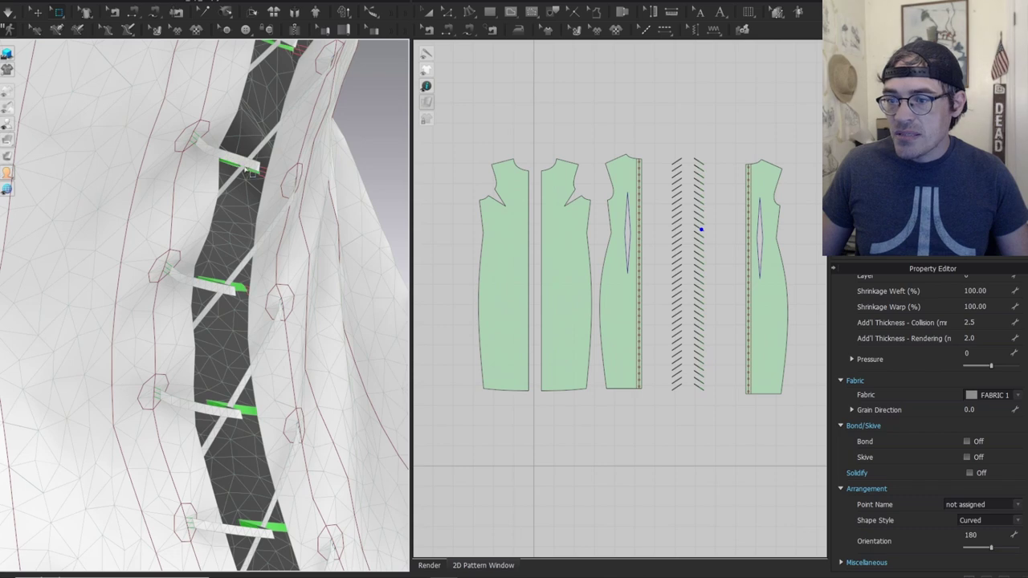
scroll(345, 241, down, 4)
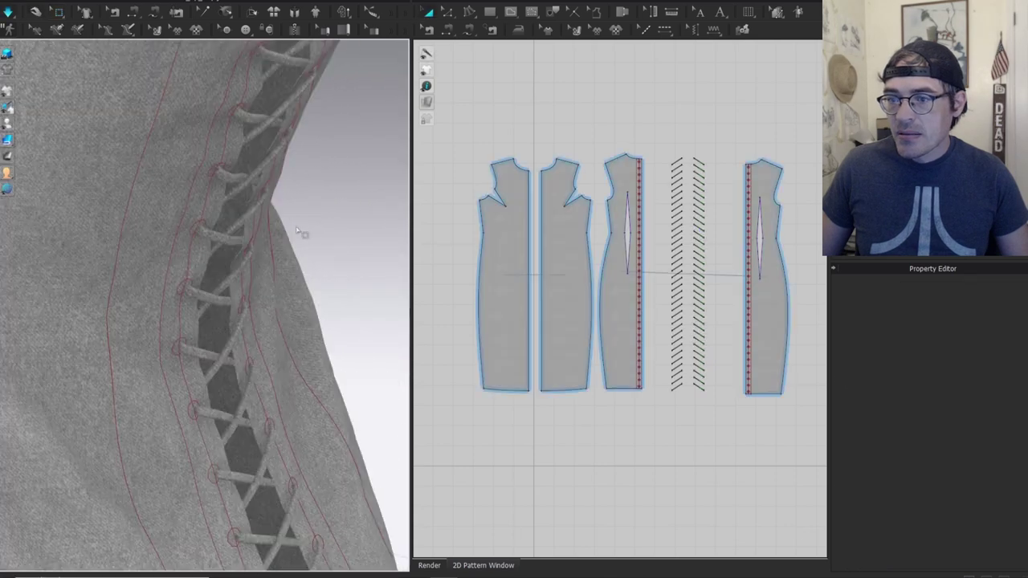
Examine the simulated crisscross lacing along the open center back from several angles.
scroll(321, 235, down, 2)
right_drag(338, 238, 146, 102)
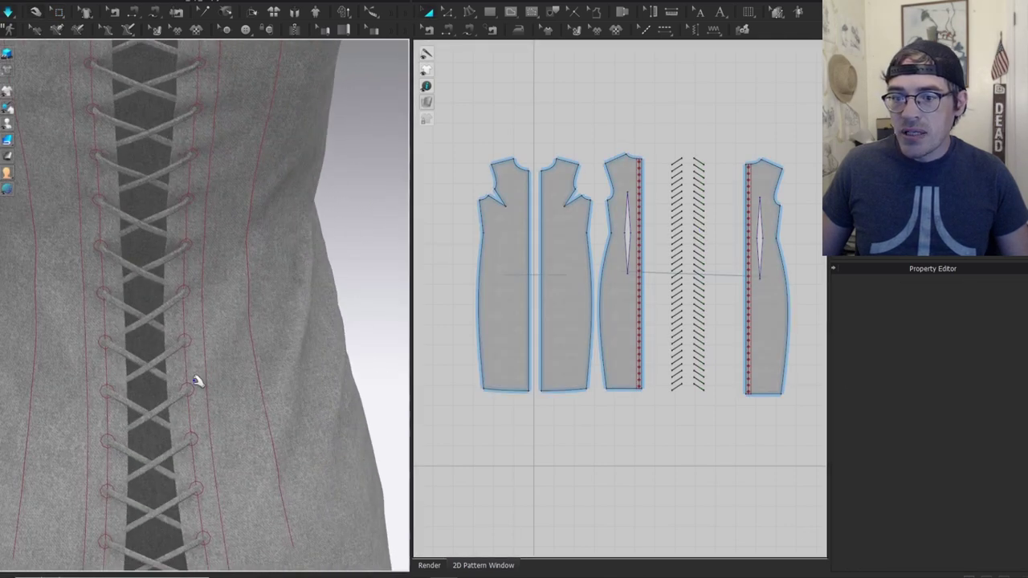
scroll(197, 382, down, 5)
right_drag(257, 326, 110, 339)
scroll(162, 317, up, 3)
right_drag(162, 317, 194, 315)
scroll(625, 223, up, 3)
Select the whole second lace strip in the 2D pattern and inspect its slanted pieces up close.
middle_drag(617, 210, 520, 152)
key(z)
drag(612, 404, 612, 404)
middle_drag(711, 293, 612, 305)
key(a)
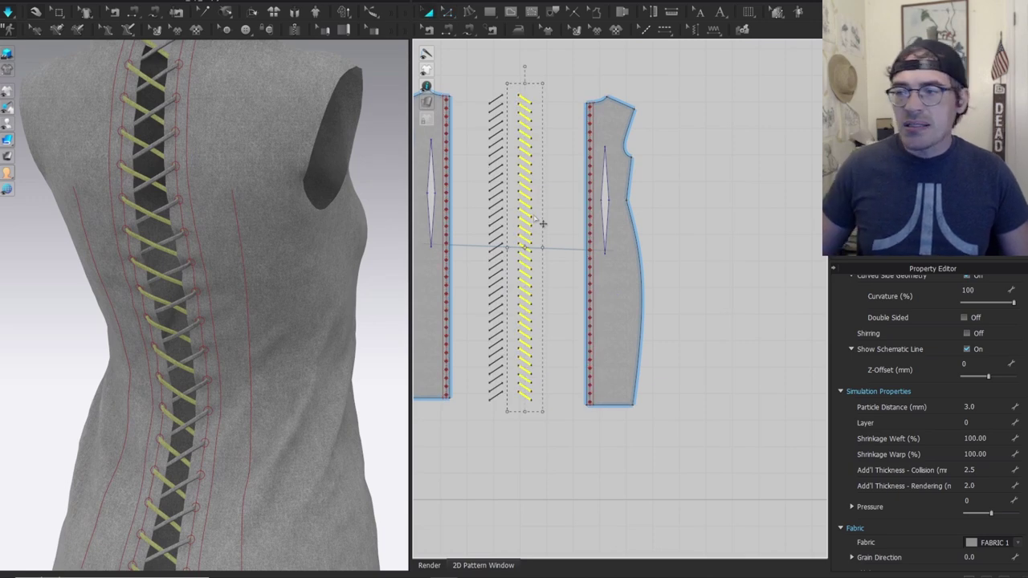
key(f)
scroll(517, 362, down, 8)
middle_drag(532, 342, 583, 234)
key(z)
scroll(517, 351, up, 5)
scroll(526, 273, up, 3)
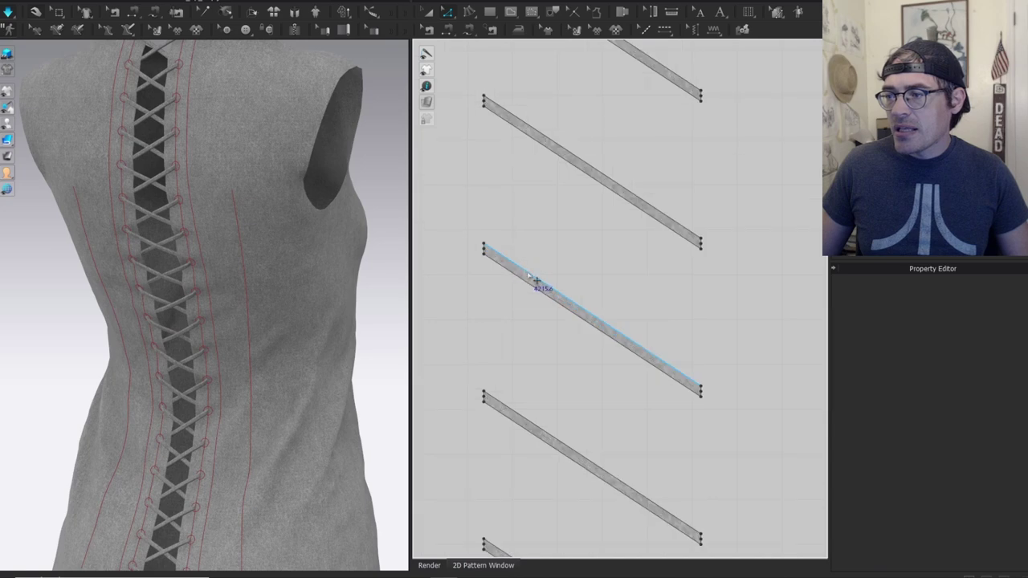
Try to lengthen a single slanted lace piece by stretching it horizontally, and undo the stretch.
click(507, 279)
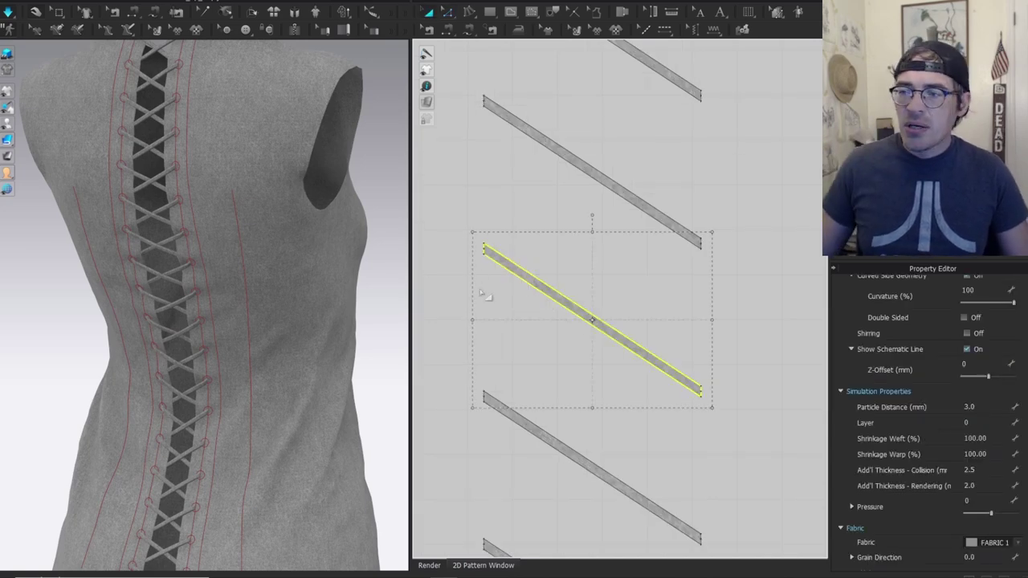
click(502, 233)
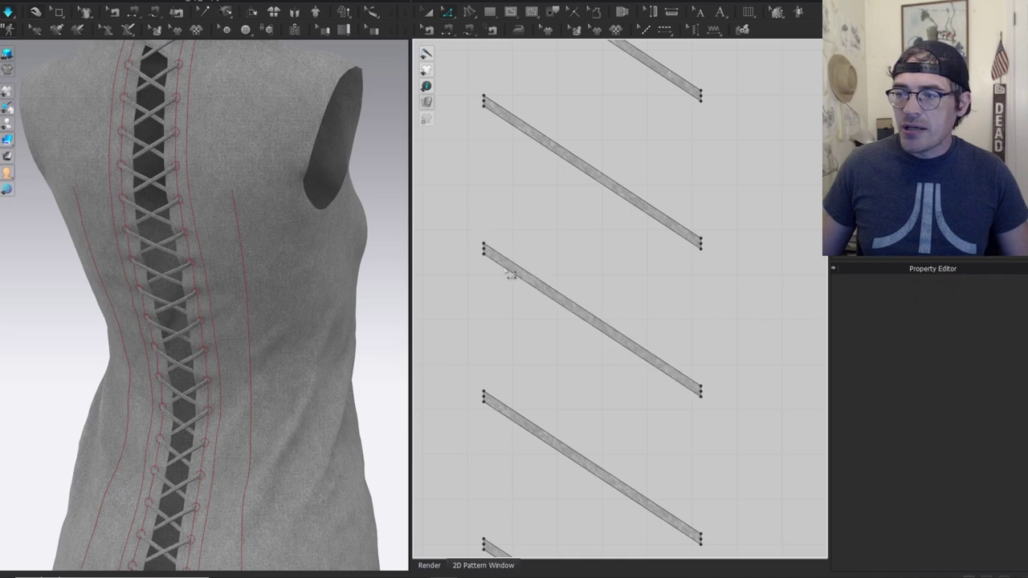
key(a)
click(555, 292)
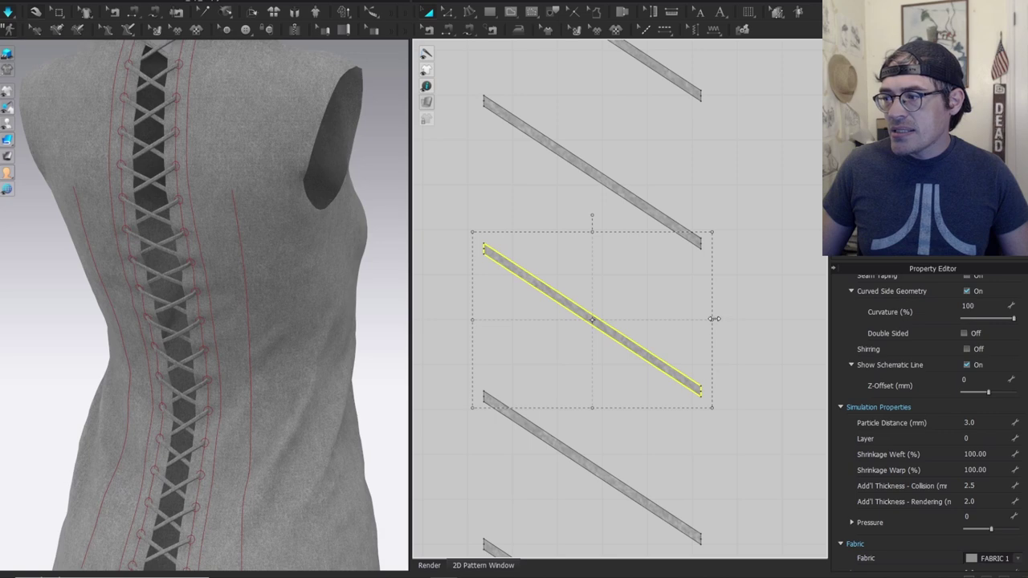
drag(712, 319, 775, 319)
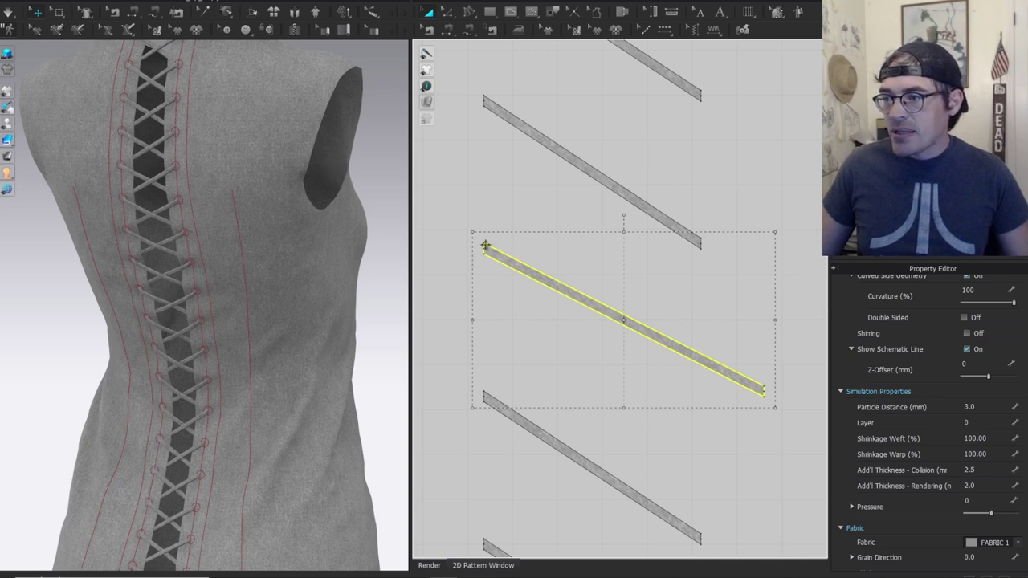
scroll(607, 313, down, 3)
key(ctrl+z)
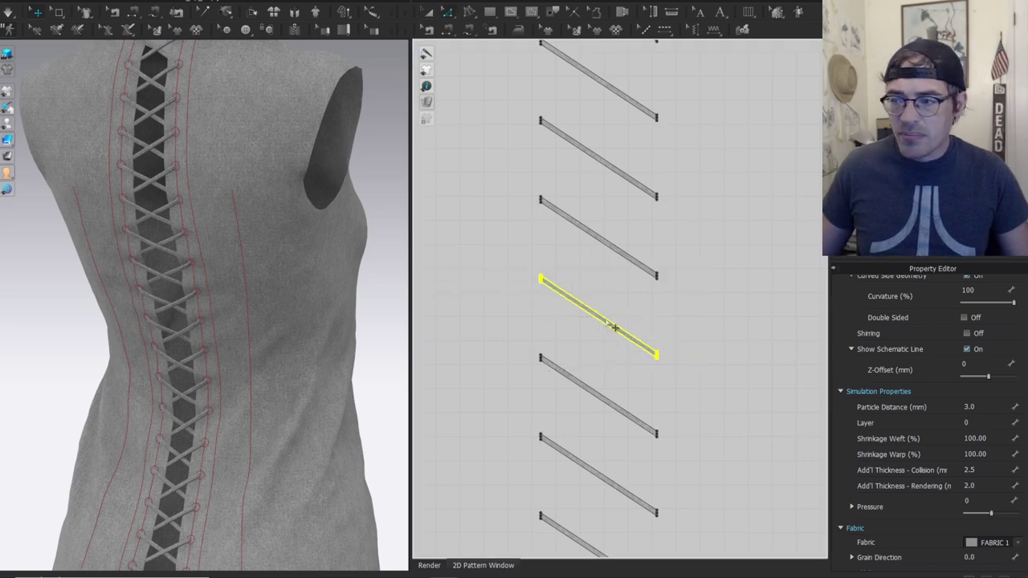
Move the rightmost back panel outward and place the second lace strip in the space between it and the first strip.
scroll(611, 321, down, 6)
scroll(612, 190, up, 3)
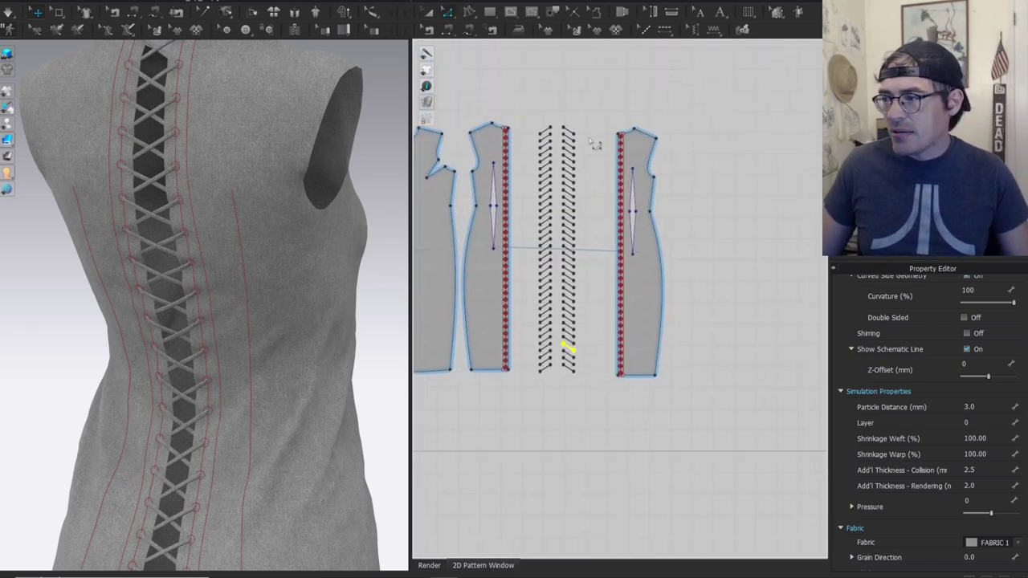
drag(661, 307, 748, 286)
click(651, 199)
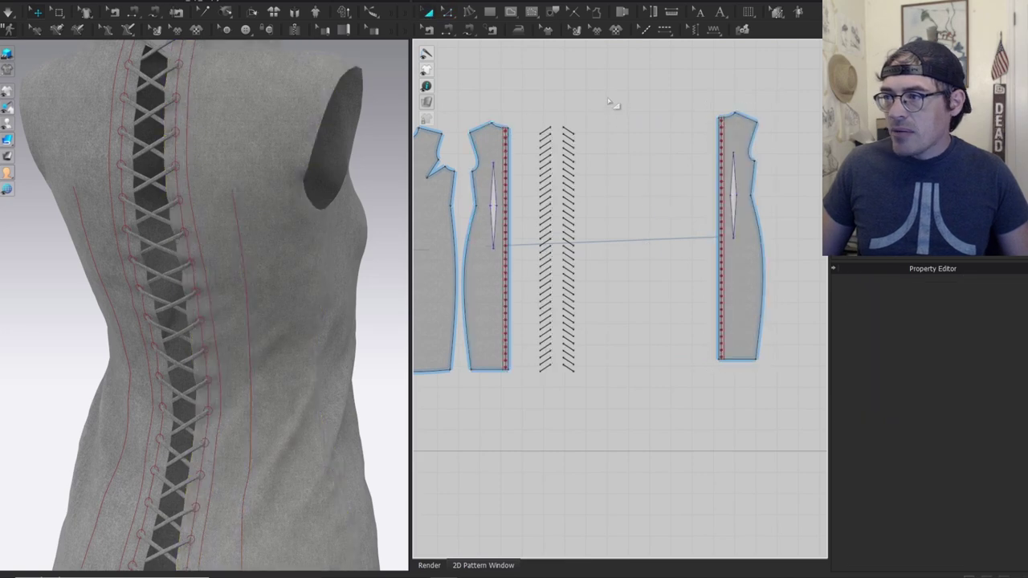
click(573, 352)
drag(569, 369, 642, 367)
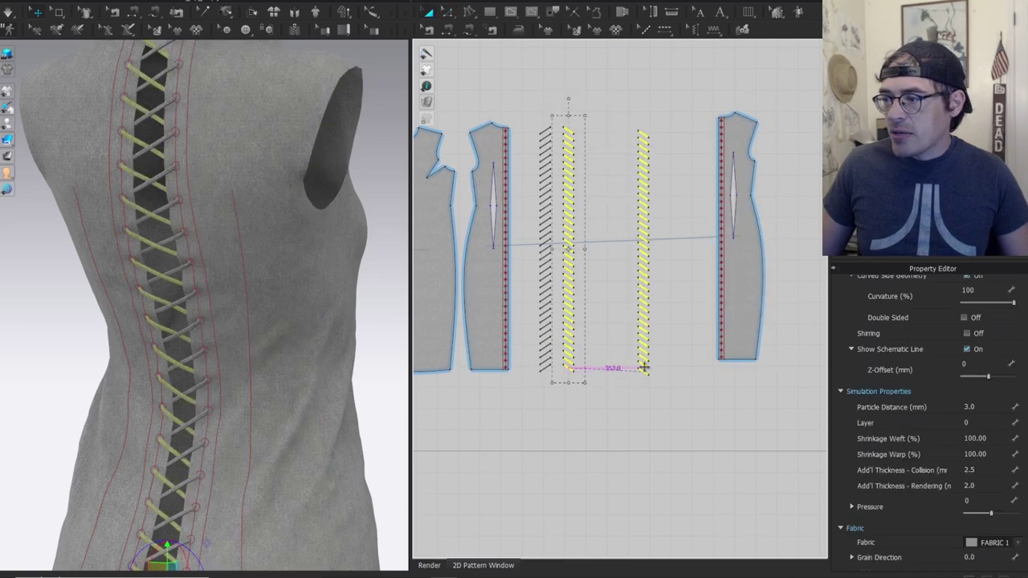
scroll(666, 294, up, 3)
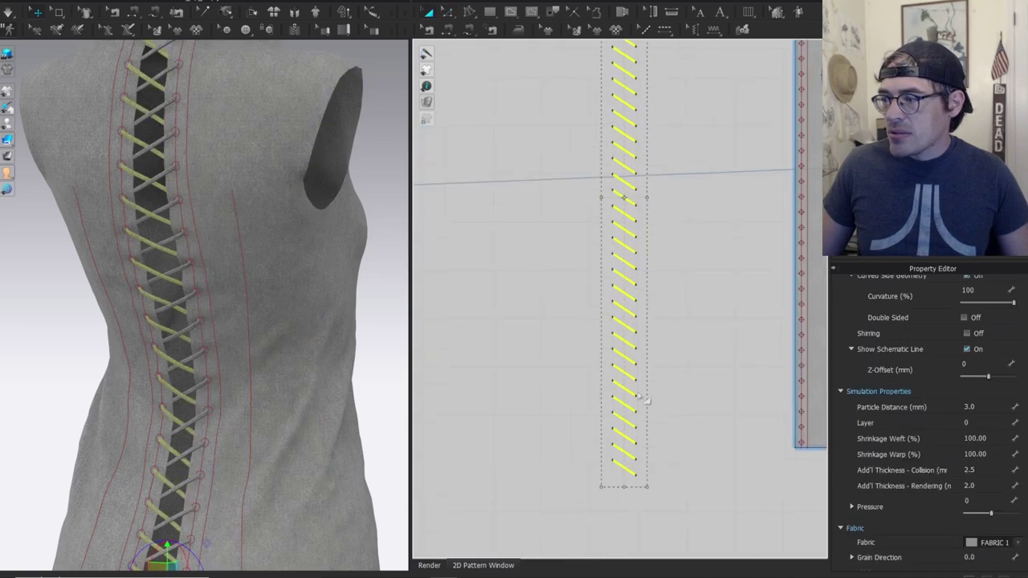
Rotate the second strip's slanted lace pieces parallel to the X-axis.
right_click(625, 294)
mouse_move(697, 507)
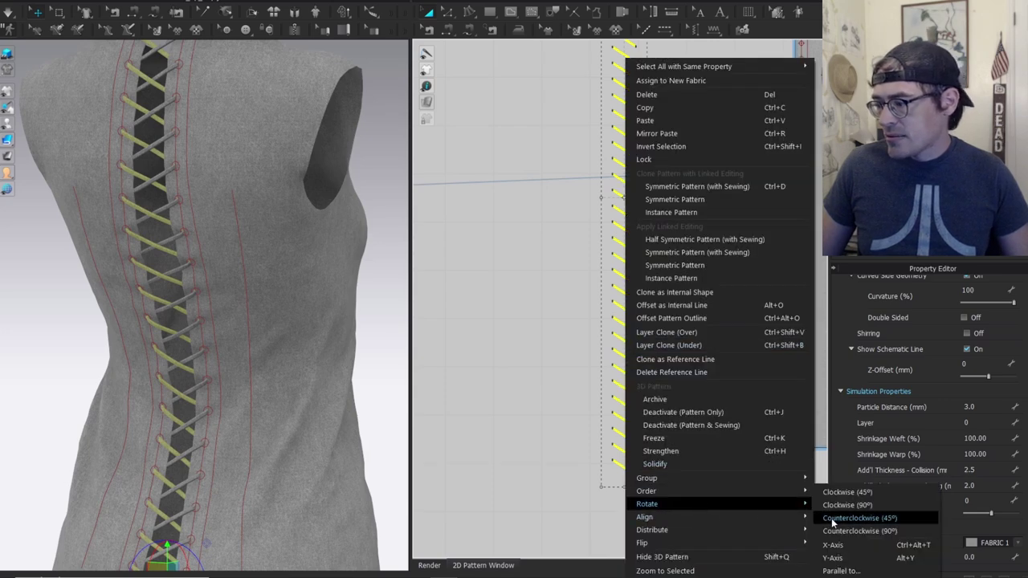
click(836, 546)
click(630, 383)
scroll(562, 280, down, 3)
scroll(618, 333, down, 2)
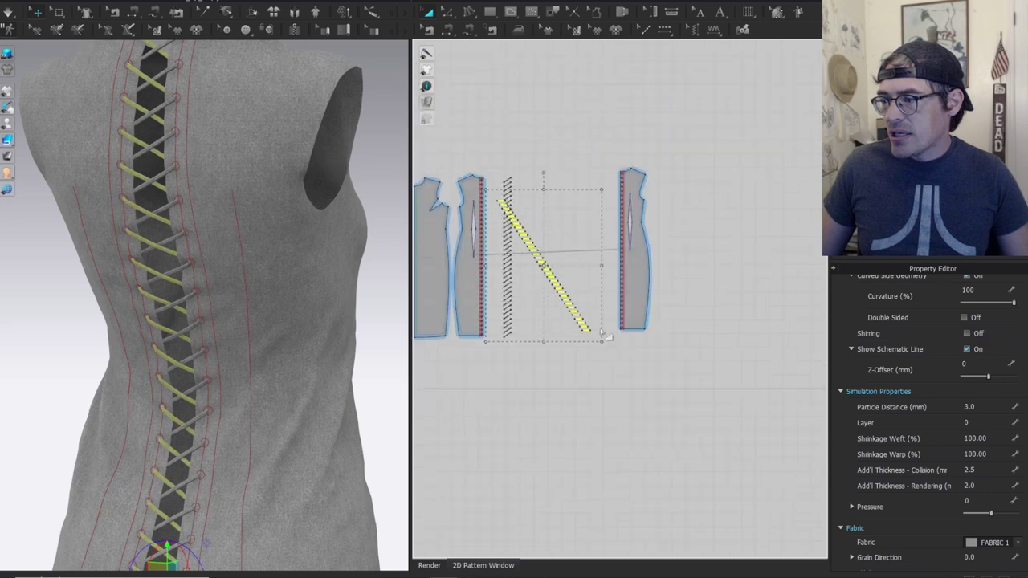
Align the second strip's horizontal pieces to the left in the free area above, and return the strip between the back panels.
drag(572, 304, 552, 129)
scroll(589, 259, up, 3)
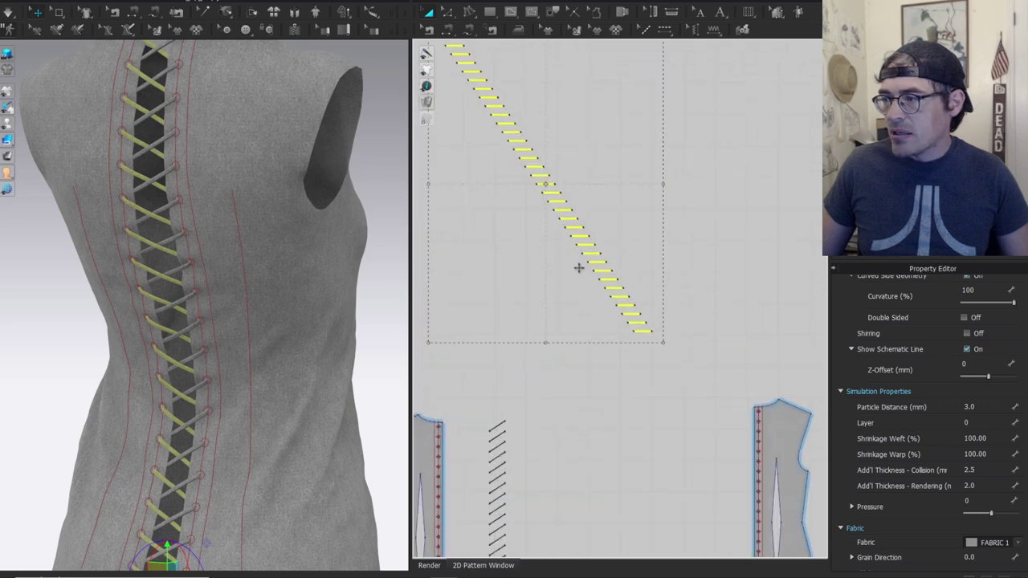
right_click(612, 276)
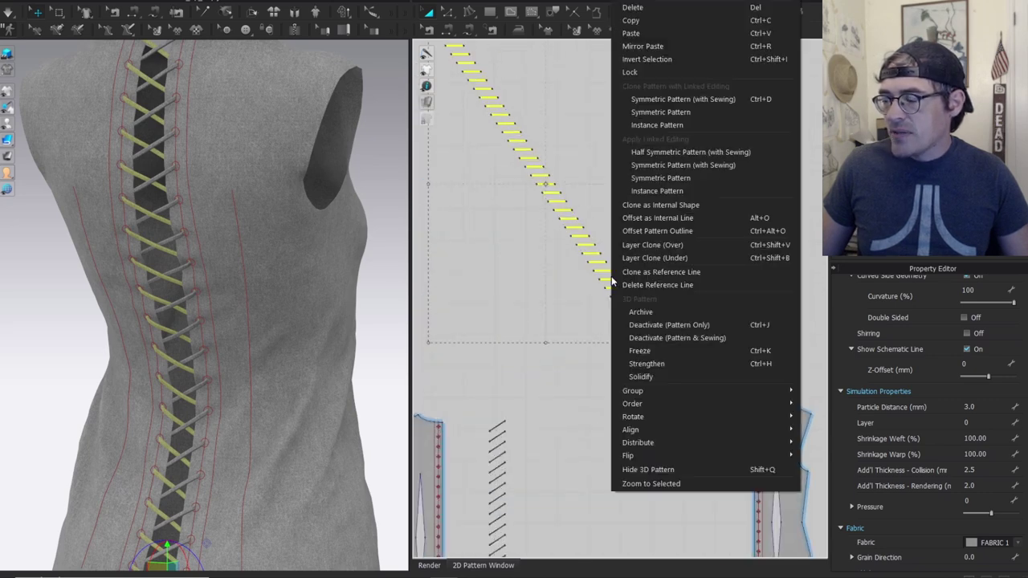
mouse_move(682, 433)
mouse_move(651, 427)
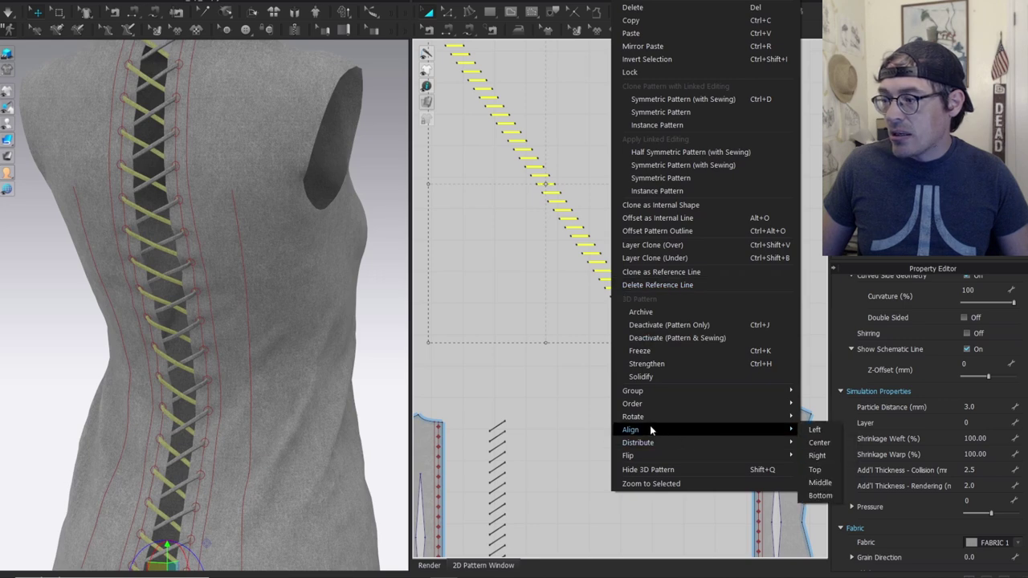
click(816, 431)
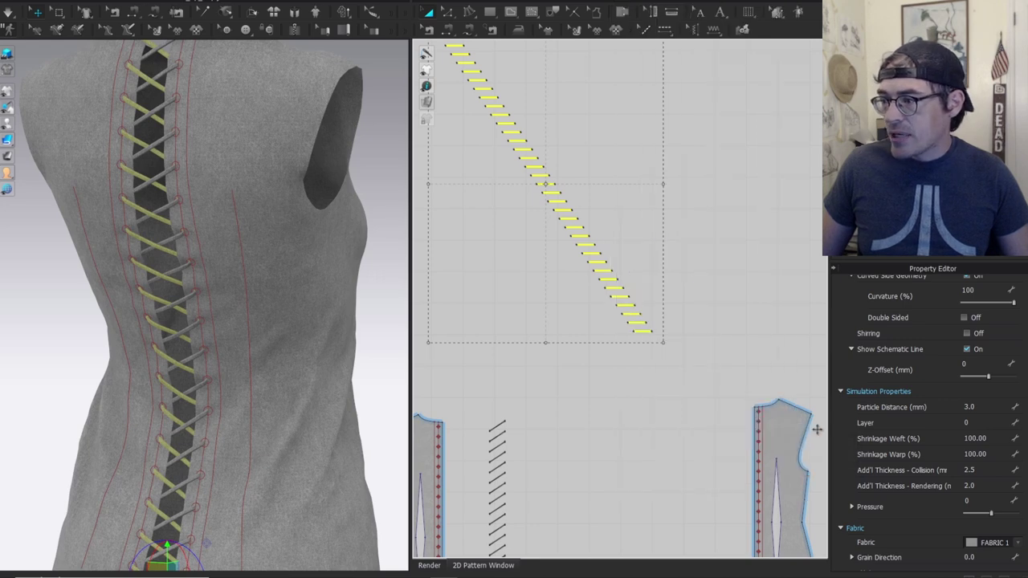
scroll(597, 286, down, 2)
drag(496, 253, 601, 475)
Move the first lace strip above the panels and rotate its slanted pieces parallel to the X-axis.
middle_drag(544, 360, 595, 203)
drag(591, 200, 566, 431)
scroll(567, 341, up, 3)
drag(565, 339, 609, 87)
middle_drag(624, 109, 626, 431)
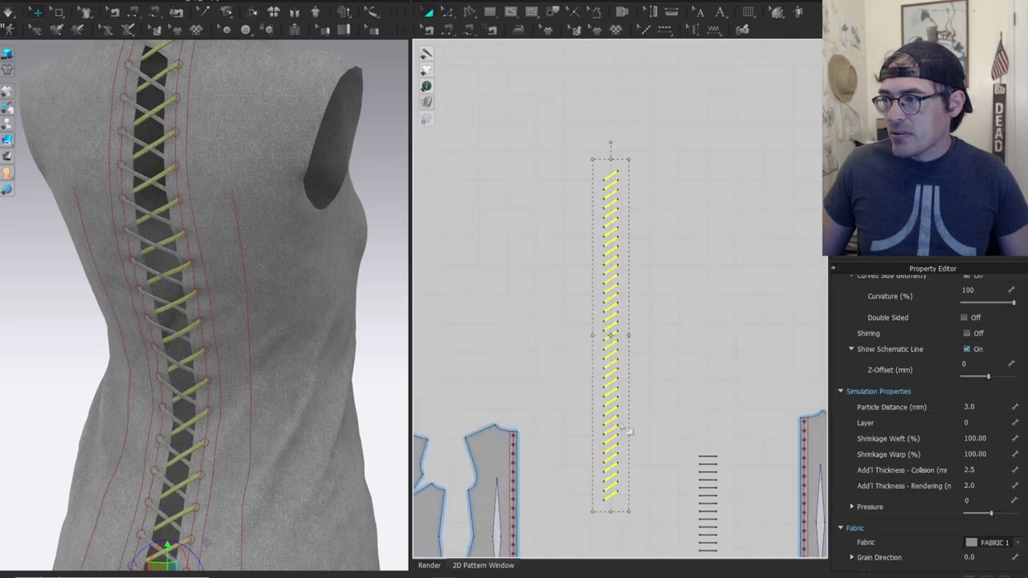
drag(612, 391, 602, 331)
Align the first strip's horizontal pieces to the right and place the strip beside the second one.
right_click(604, 317)
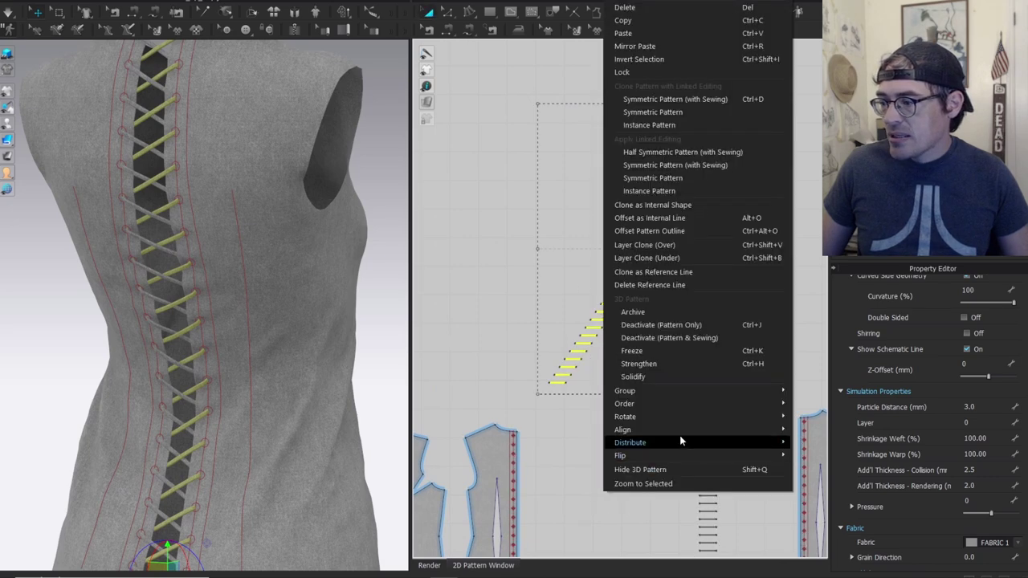
mouse_move(650, 431)
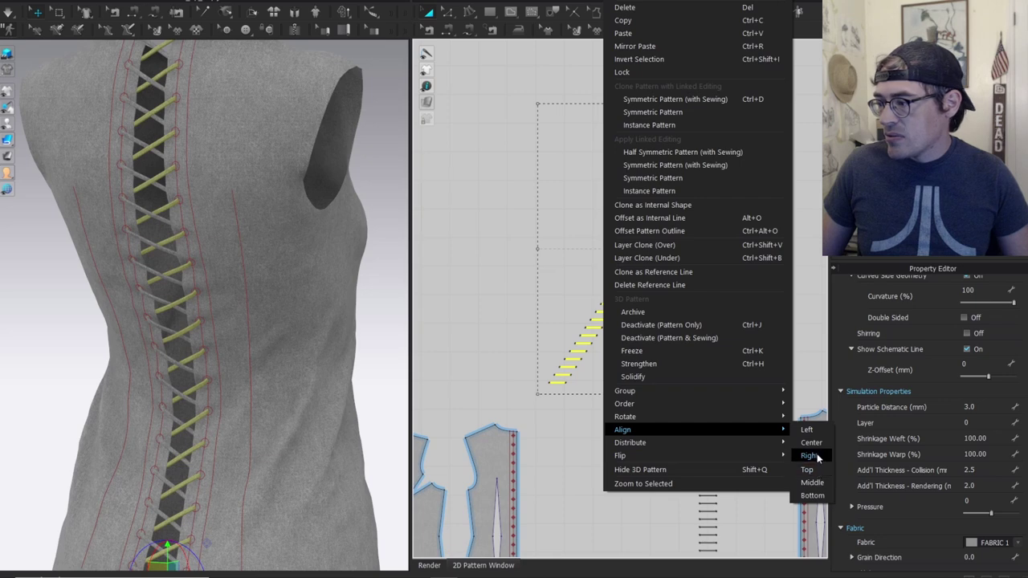
click(809, 455)
scroll(687, 333, down, 2)
drag(677, 330, 642, 506)
scroll(586, 321, up, 6)
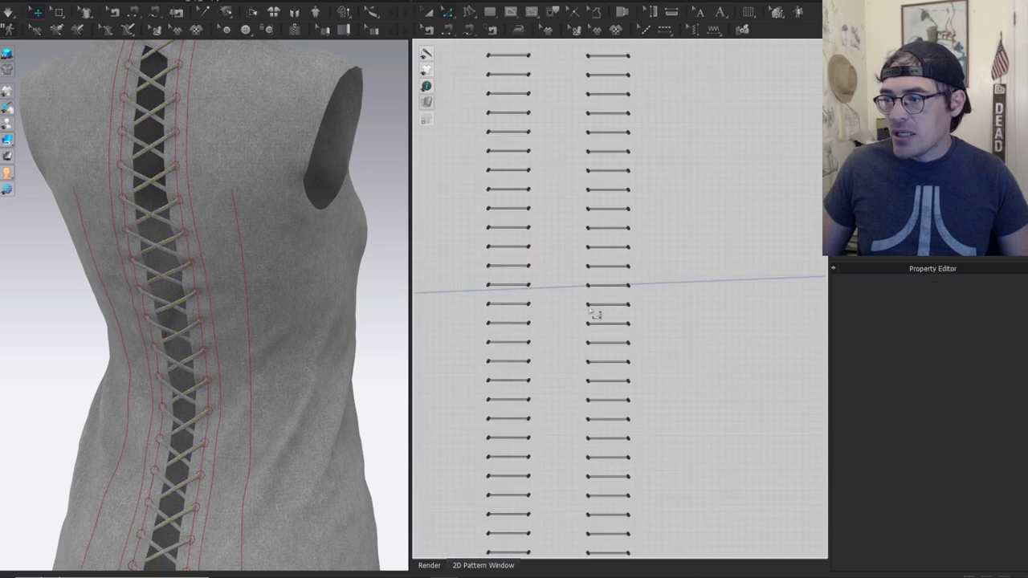
click(184, 372)
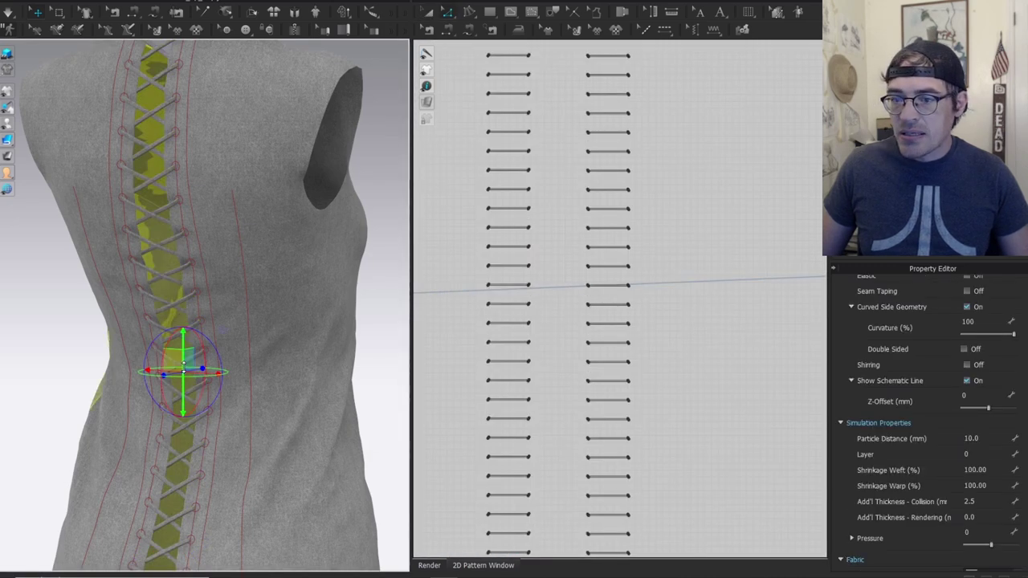
right_drag(175, 392, 262, 342)
click(348, 317)
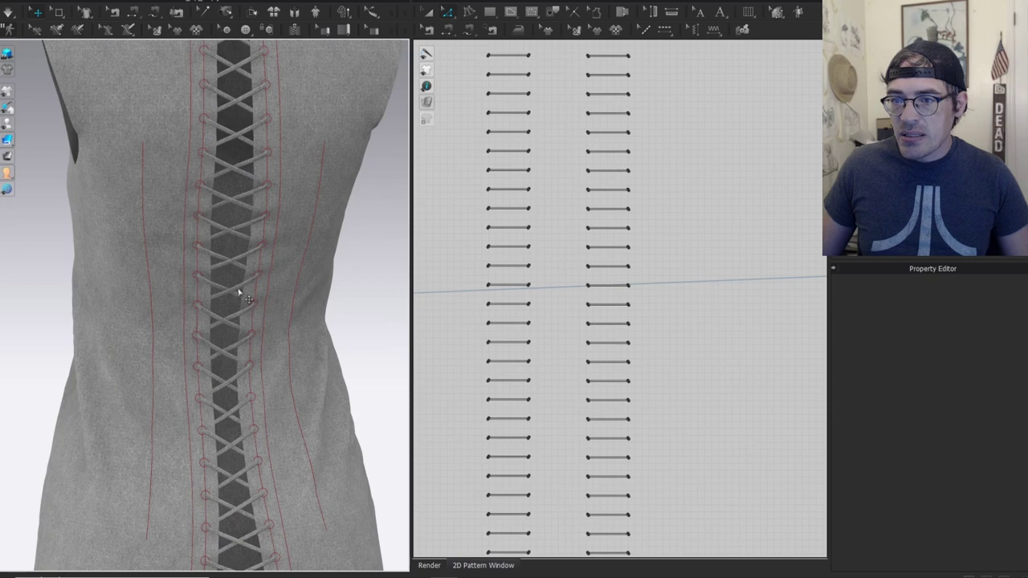
Shorten three neighbouring rows of lace pieces in both strips evenly toward their shared center, and simulate the garment.
click(239, 295)
middle_drag(563, 199, 576, 235)
key(a)
drag(670, 152, 484, 218)
scroll(552, 210, up, 3)
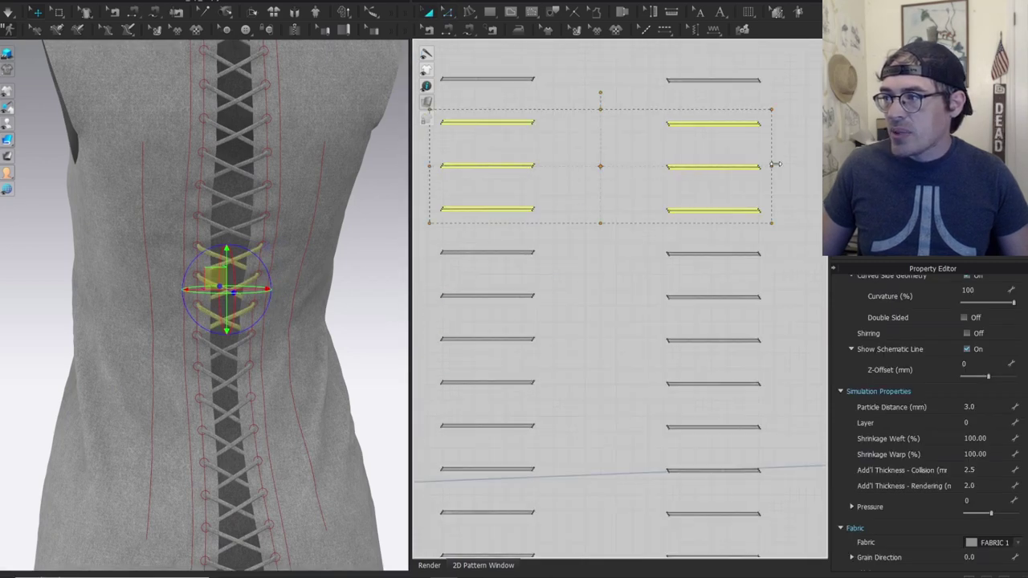
drag(767, 167, 740, 167)
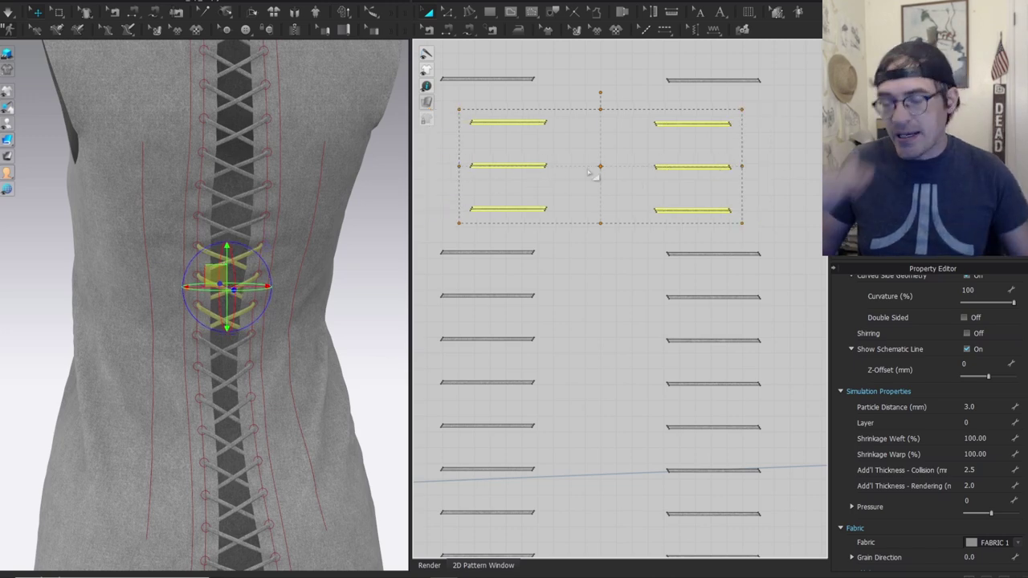
key(space)
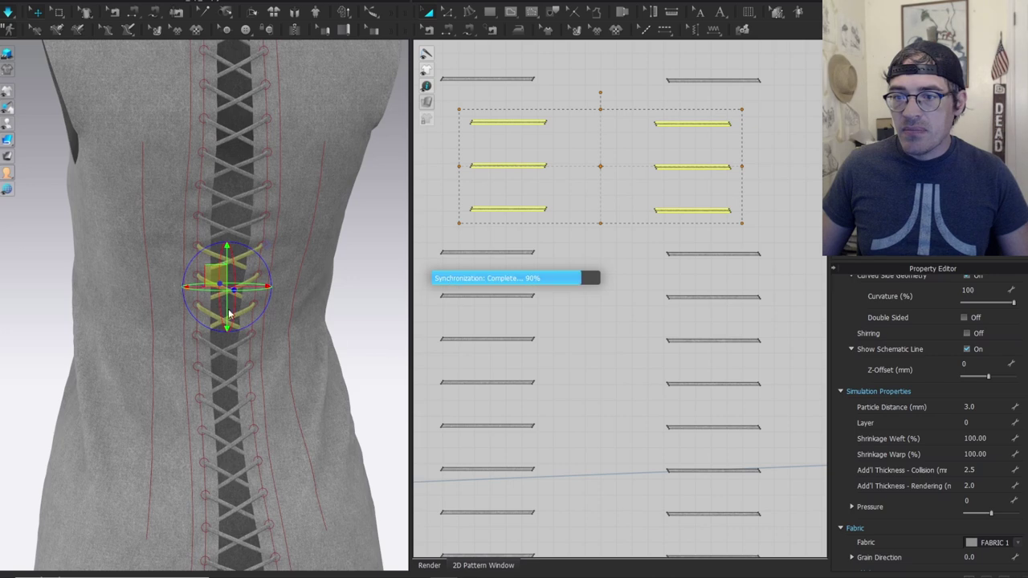
key(Escape)
scroll(273, 328, down, 6)
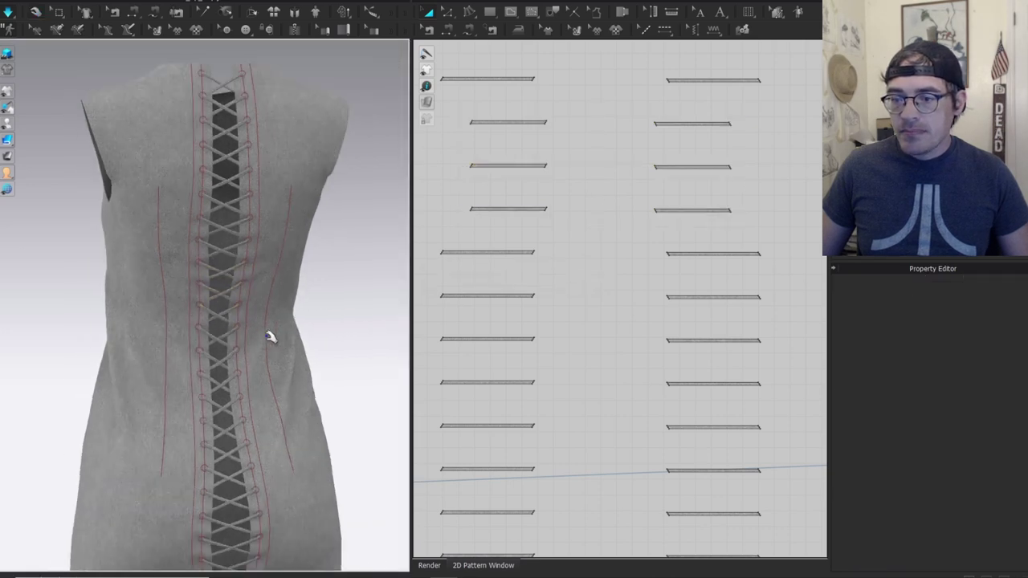
Examine how the shortened lace rows draw the back panels together, from the side and from straight behind.
right_drag(262, 330, 337, 293)
scroll(610, 307, down, 10)
middle_drag(534, 368, 587, 249)
right_drag(264, 274, 245, 255)
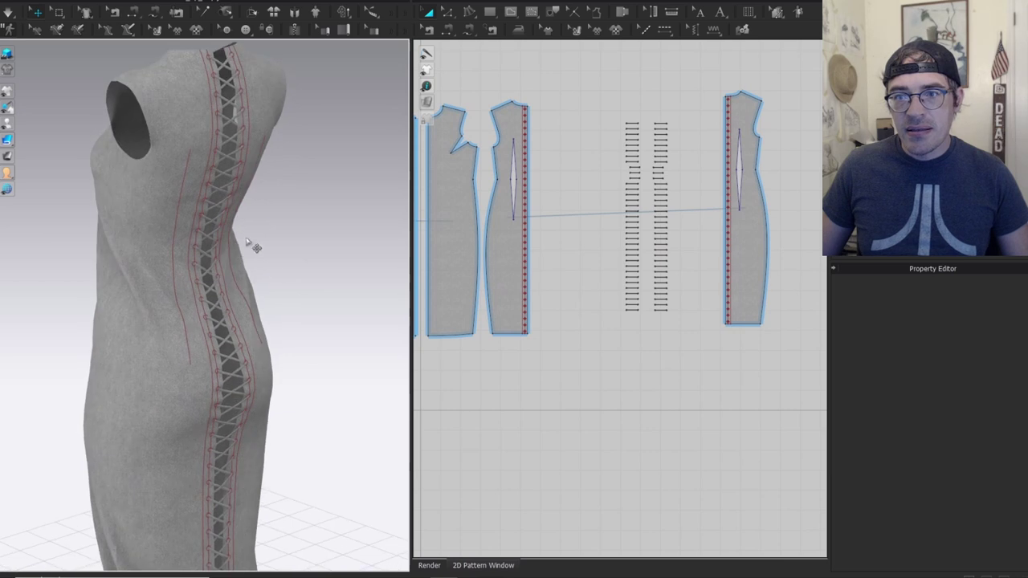
right_drag(210, 426, 328, 267)
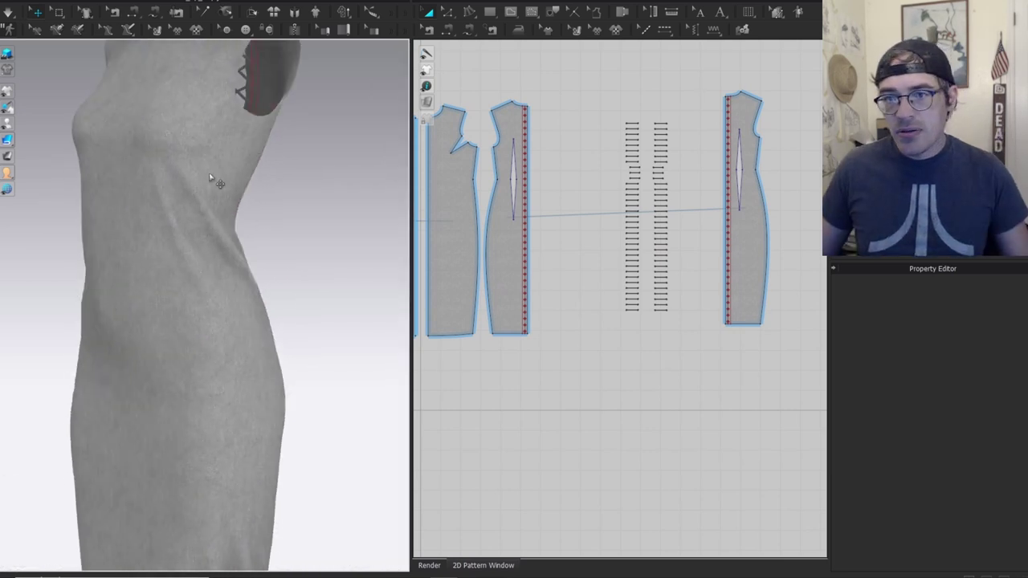
scroll(204, 140, down, 3)
key(8)
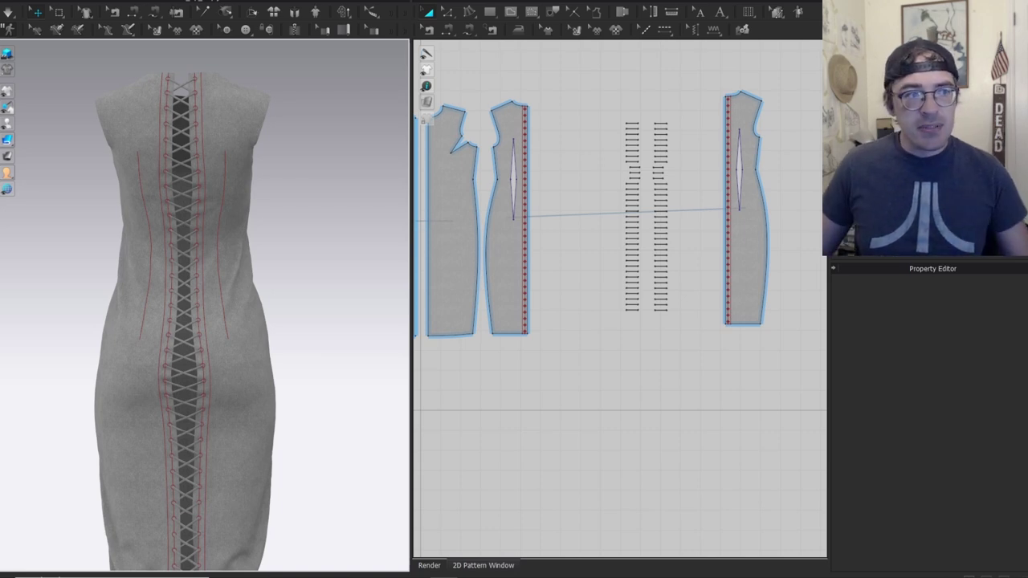
scroll(639, 203, up, 3)
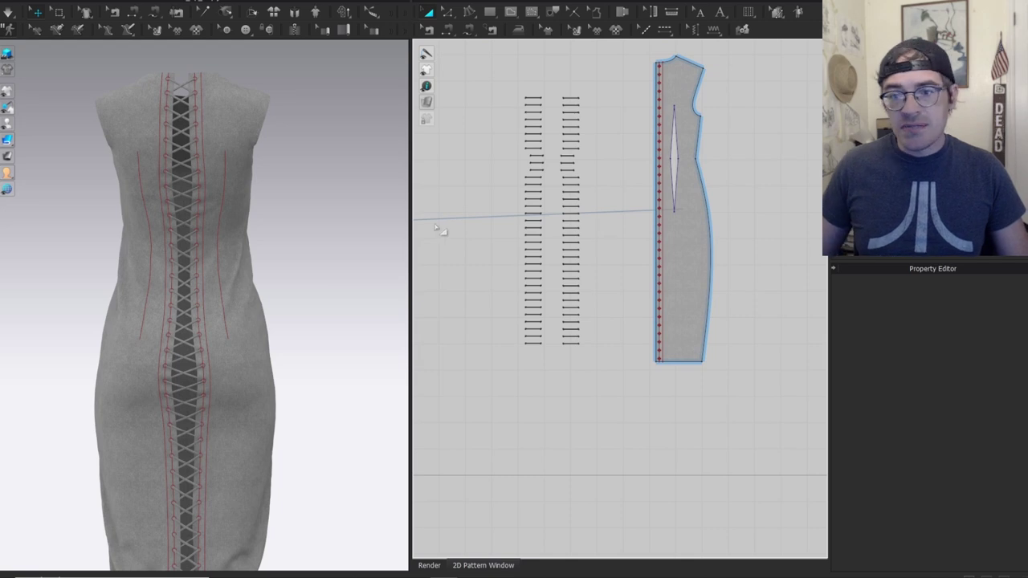
scroll(148, 229, up, 3)
Inspect the laces and eyelets along the back opening at close range and from several angles.
right_drag(150, 228, 245, 239)
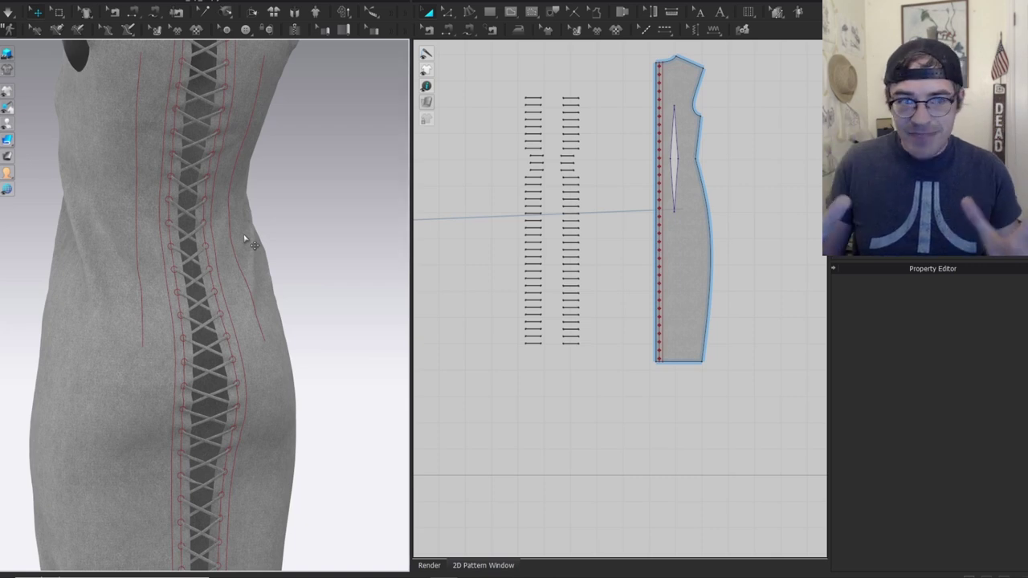
right_drag(254, 219, 216, 209)
scroll(179, 222, down, 3)
scroll(262, 239, up, 3)
mouse_move(262, 239)
right_down()
mouse_move(86, 230)
mouse_move(297, 233)
mouse_move(251, 239)
right_up()
scroll(218, 233, up, 3)
key(z)
click(195, 234)
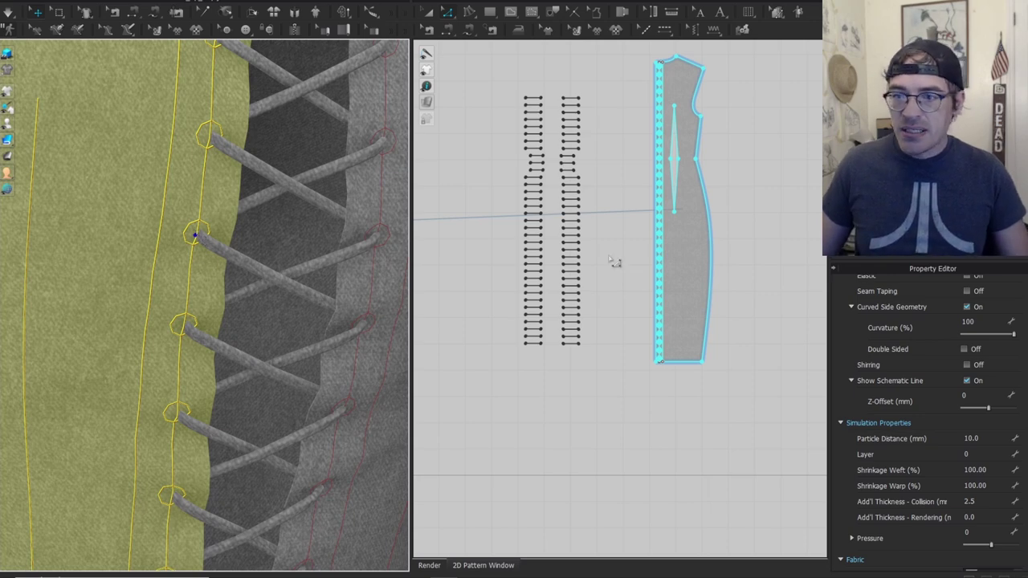
scroll(578, 197, up, 3)
scroll(252, 271, down, 5)
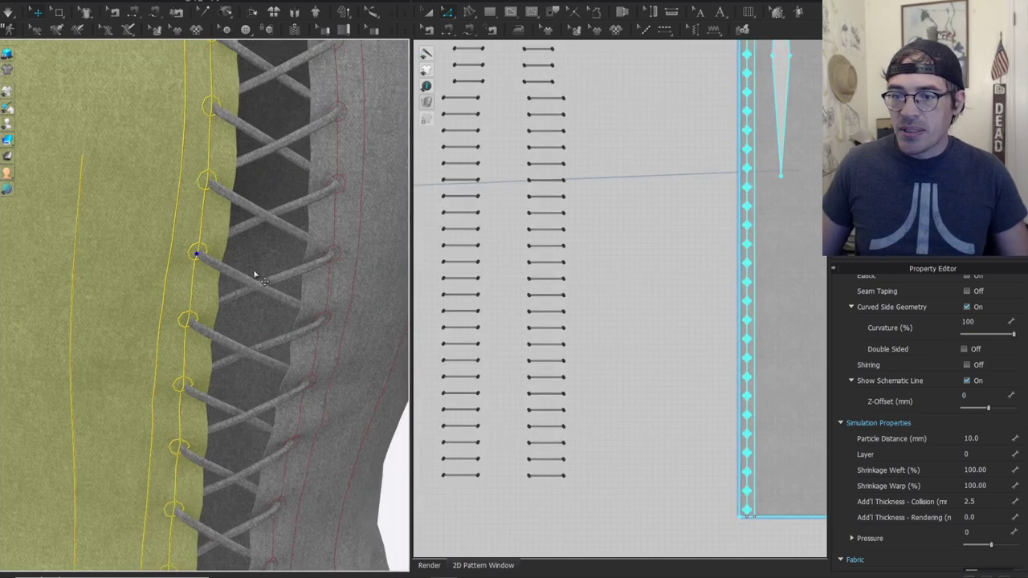
click(332, 423)
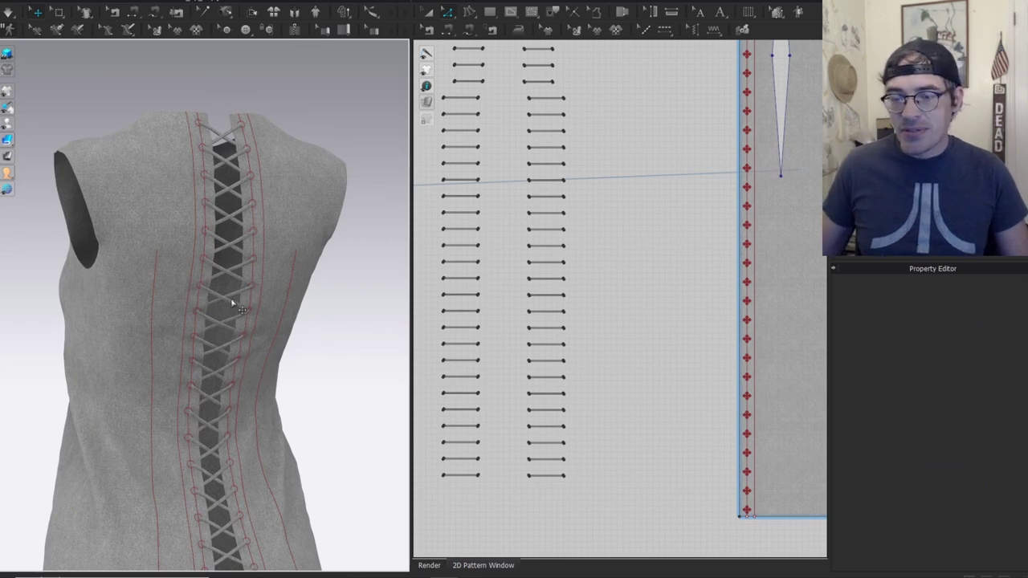
right_drag(306, 367, 230, 323)
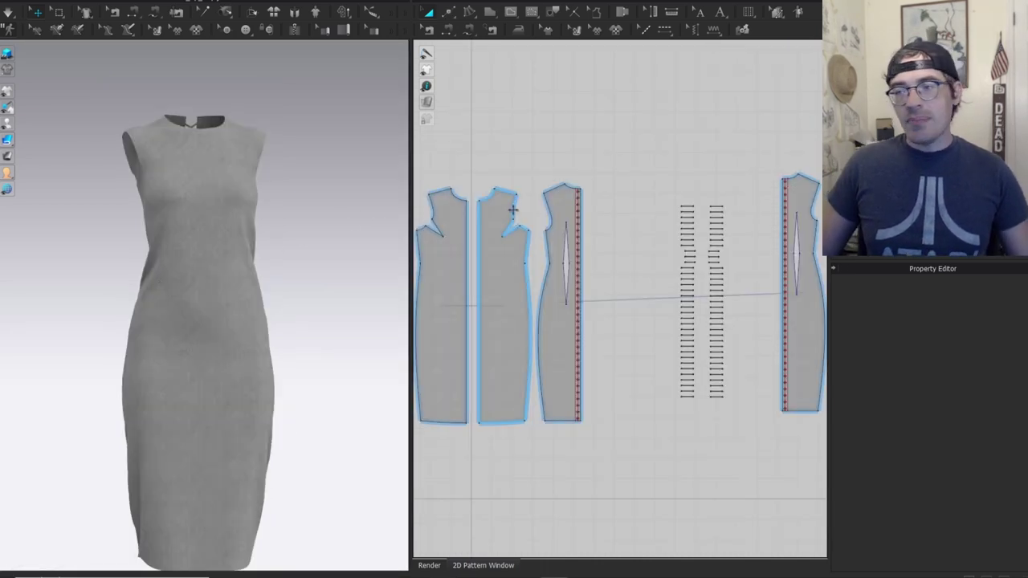
Draw a straight internal line about 388 mm long from the front panel's shoulder seam down to its center front edge.
scroll(469, 221, up, 5)
middle_drag(543, 208, 524, 217)
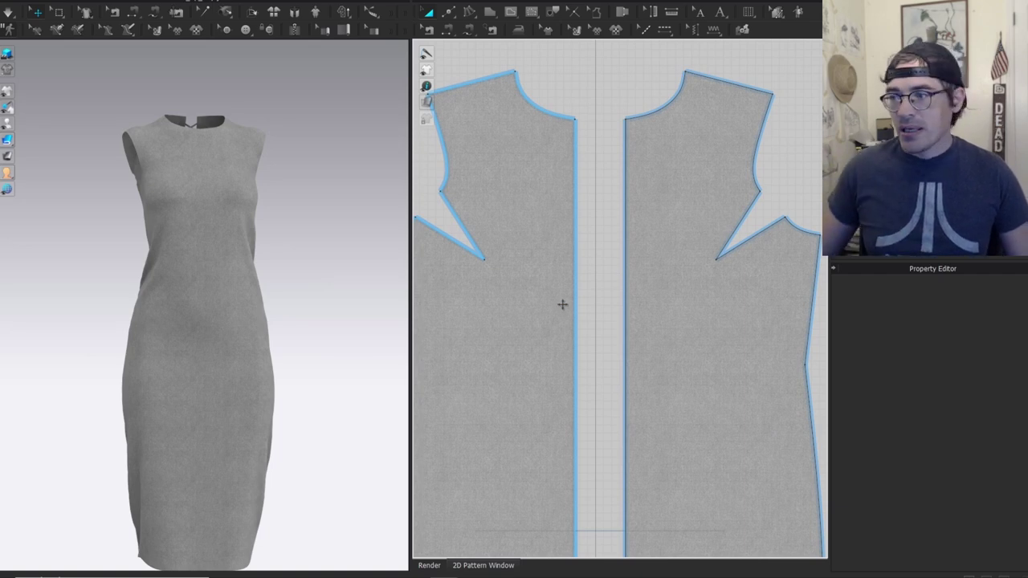
scroll(561, 306, down, 3)
middle_drag(546, 217, 494, 135)
scroll(501, 143, up, 4)
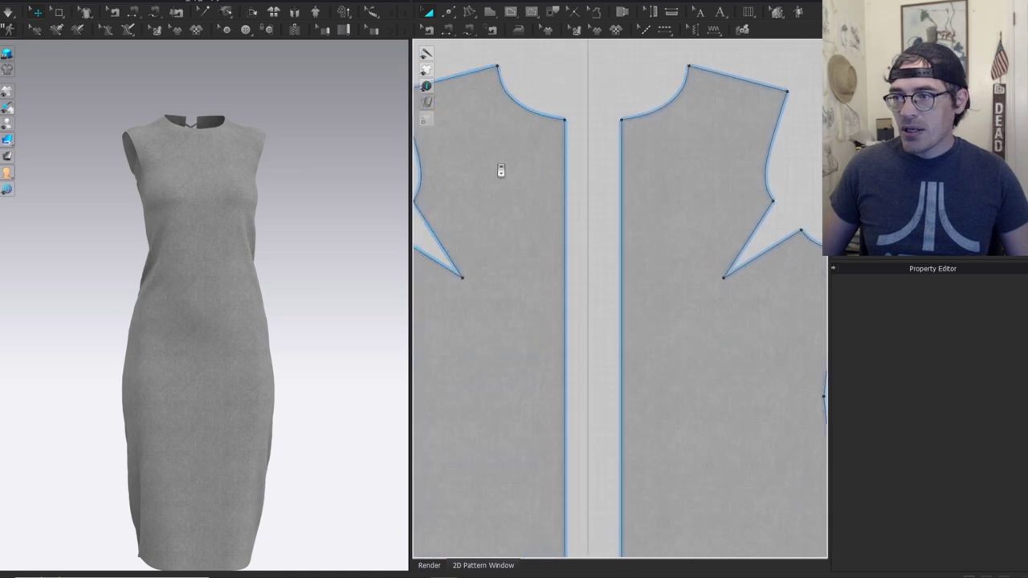
right_drag(466, 145, 558, 172)
click(518, 74)
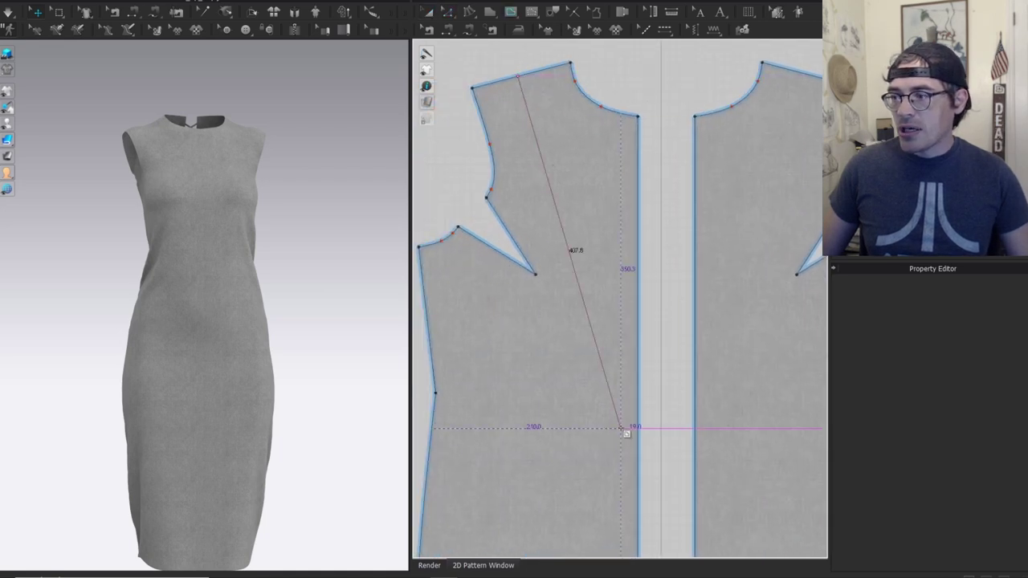
click(639, 405)
scroll(185, 168, up, 3)
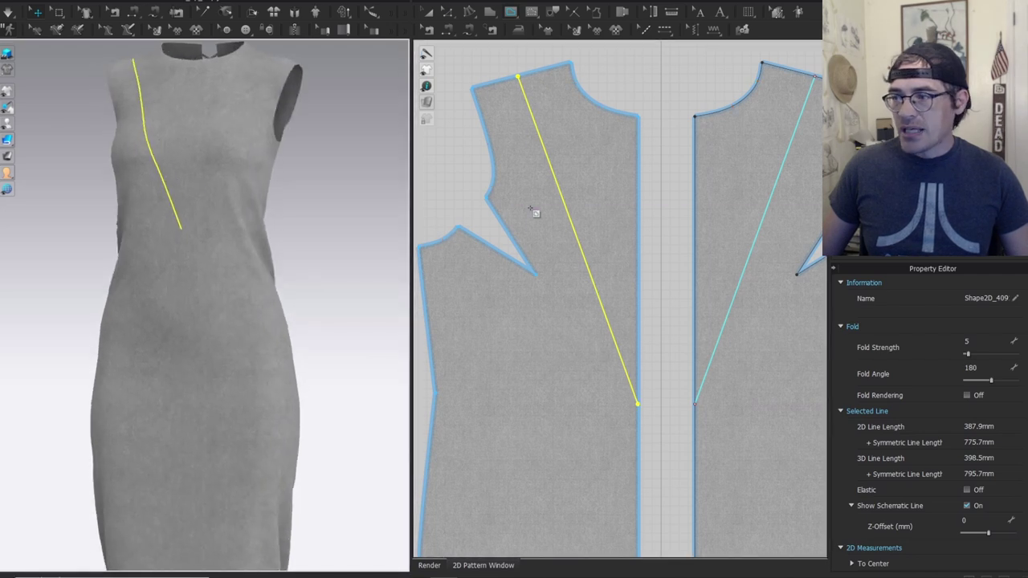
Move the diagonal internal line's lower endpoint up along the center front edge.
key(z)
click(639, 406)
drag(649, 412, 648, 381)
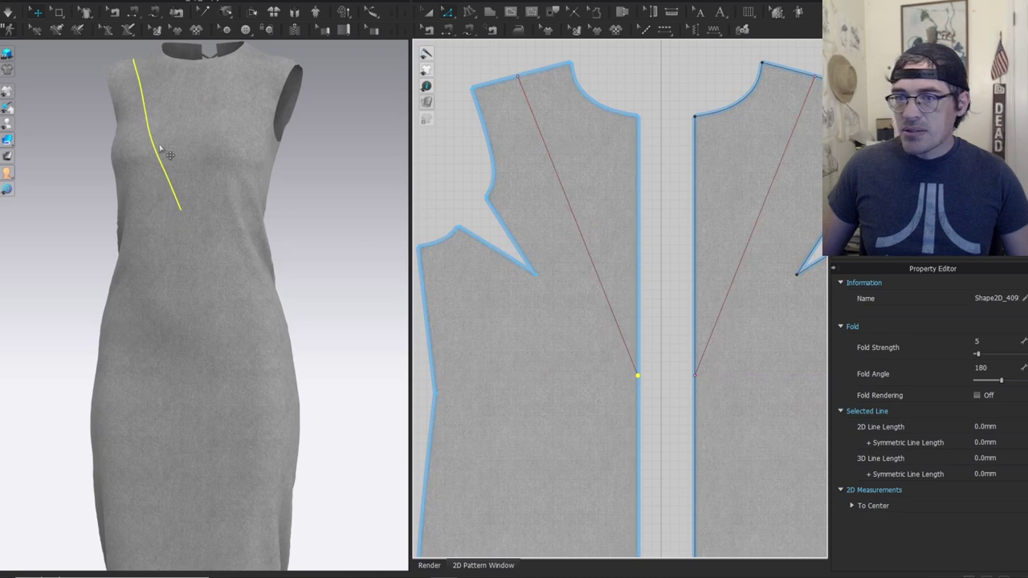
Bend the diagonal internal line into a gentle outward curve about 360 mm long, using one curve point near its middle.
scroll(619, 241, up, 5)
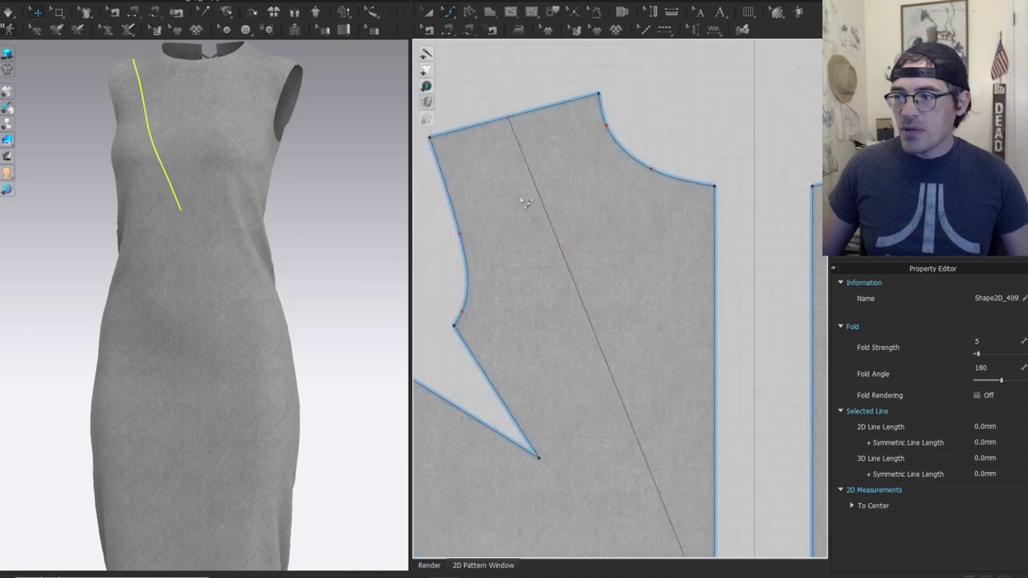
scroll(650, 434, up, 5)
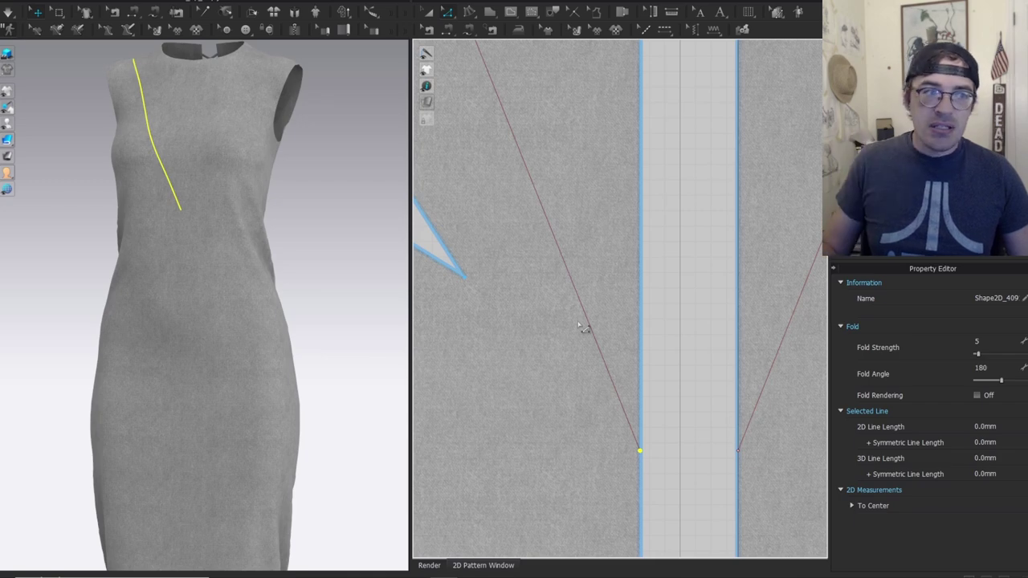
scroll(584, 328, down, 3)
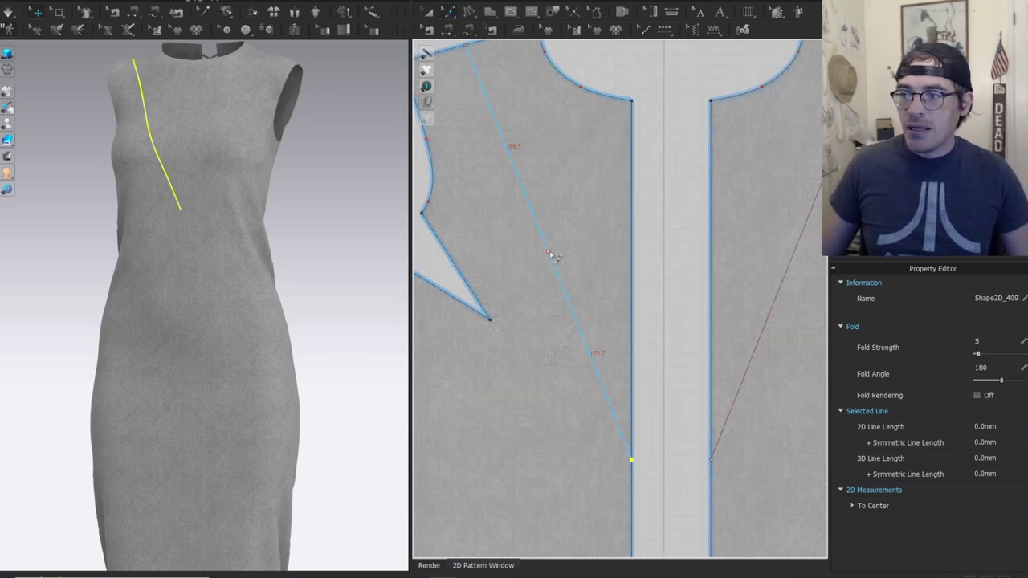
drag(537, 261, 533, 265)
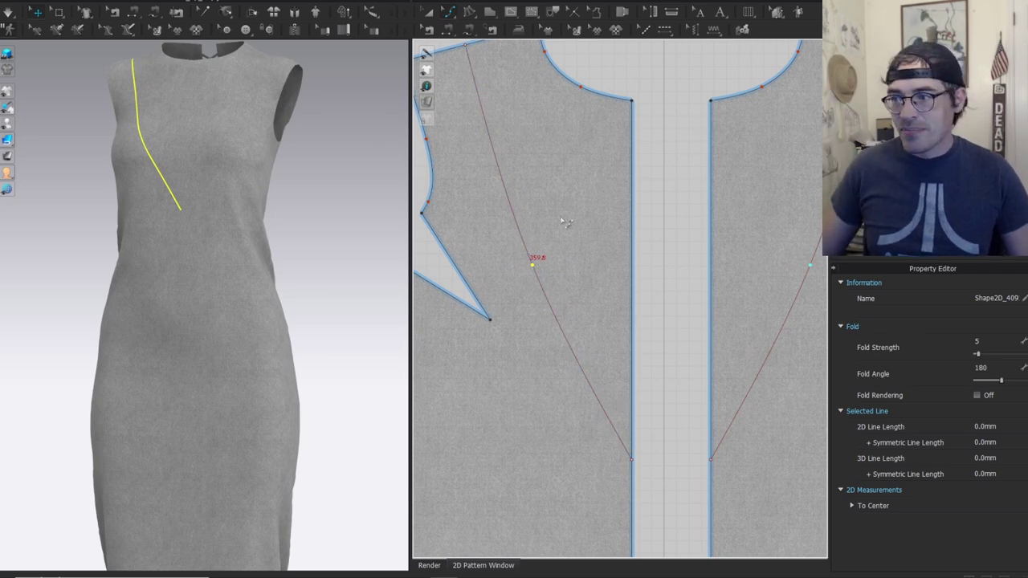
scroll(546, 217, down, 3)
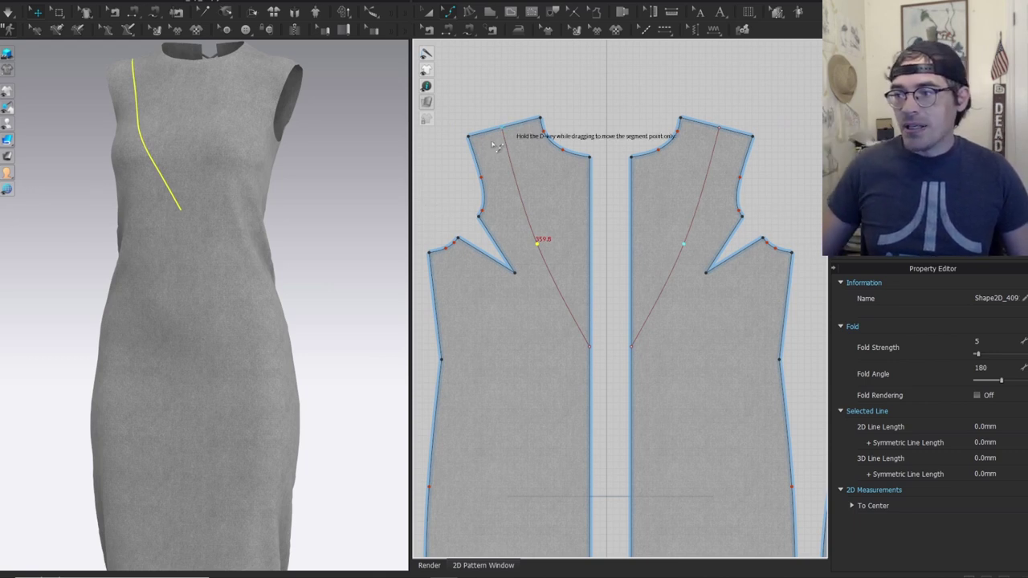
scroll(560, 261, up, 2)
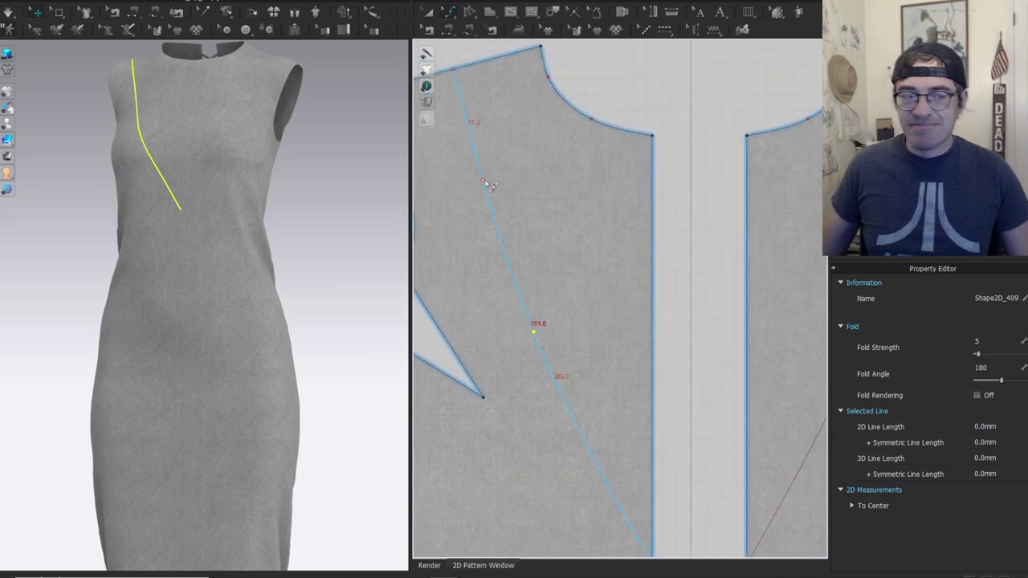
key(c)
scroll(588, 237, down, 2)
middle_drag(593, 262, 543, 208)
click(527, 257)
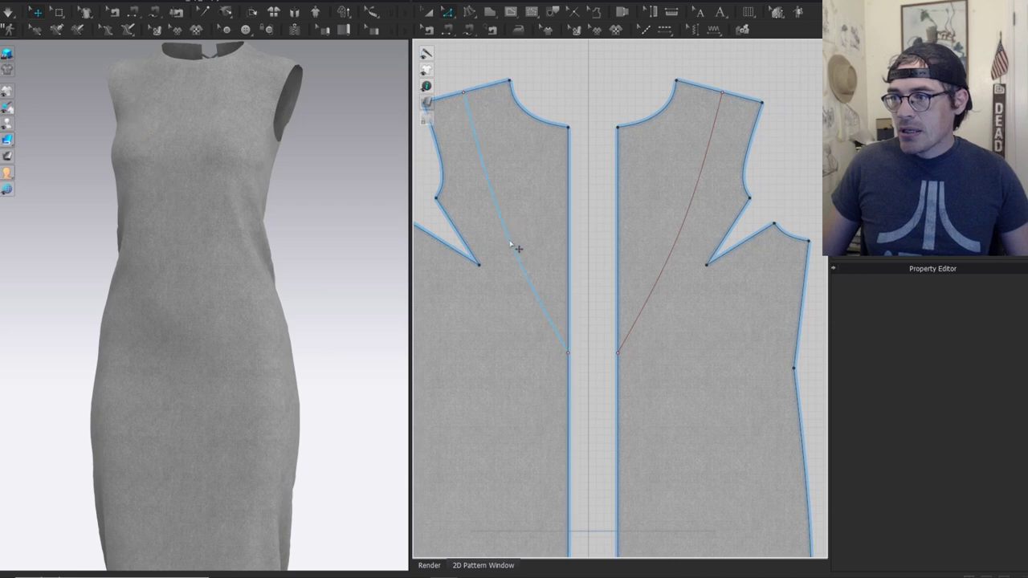
Slide the curved line's upper endpoint slightly along the shoulder seam toward the neckline.
click(516, 246)
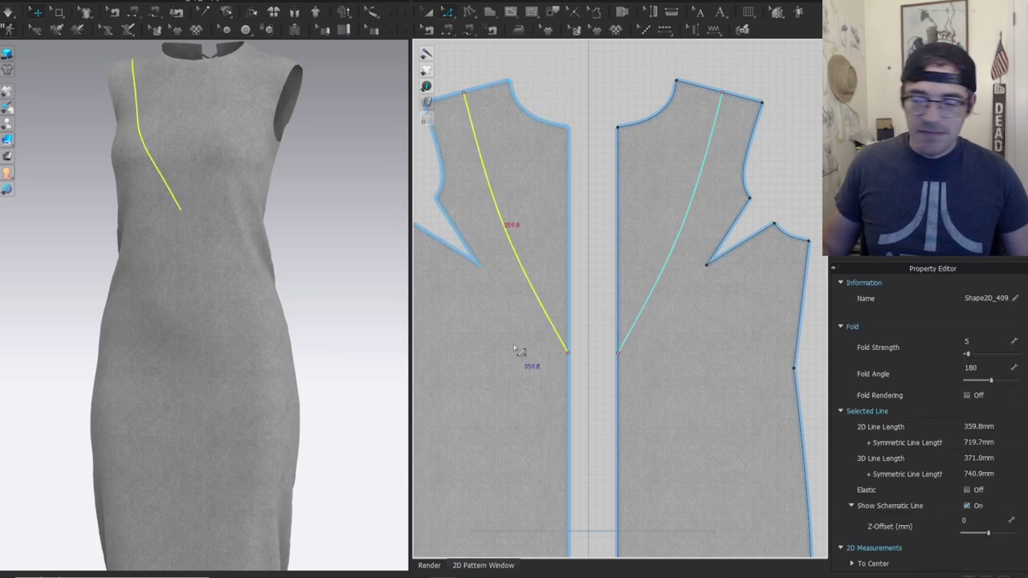
middle_drag(458, 94, 514, 191)
scroll(514, 191, up, 2)
click(525, 193)
click(527, 190)
drag(527, 191, 535, 191)
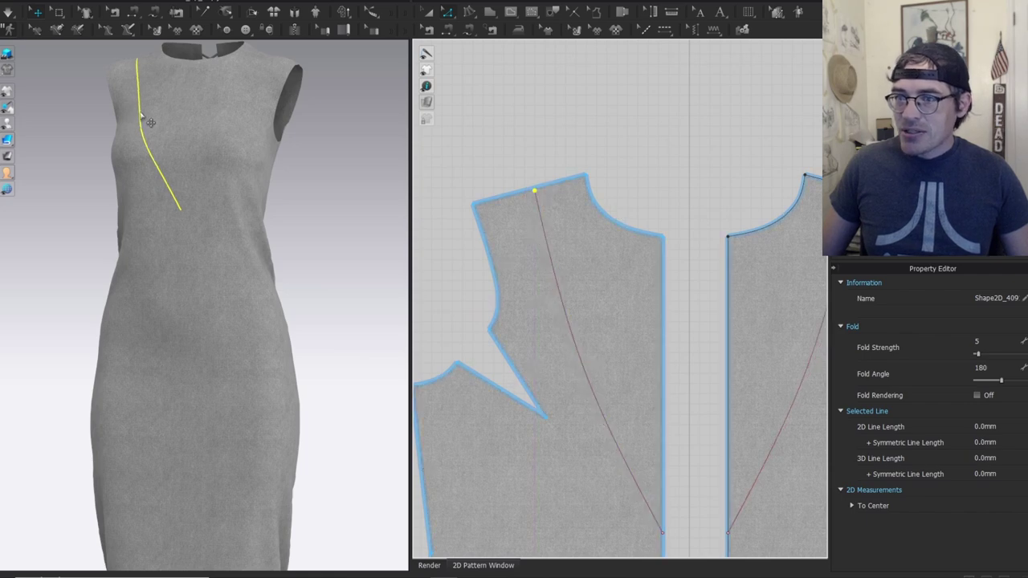
middle_drag(139, 103, 176, 187)
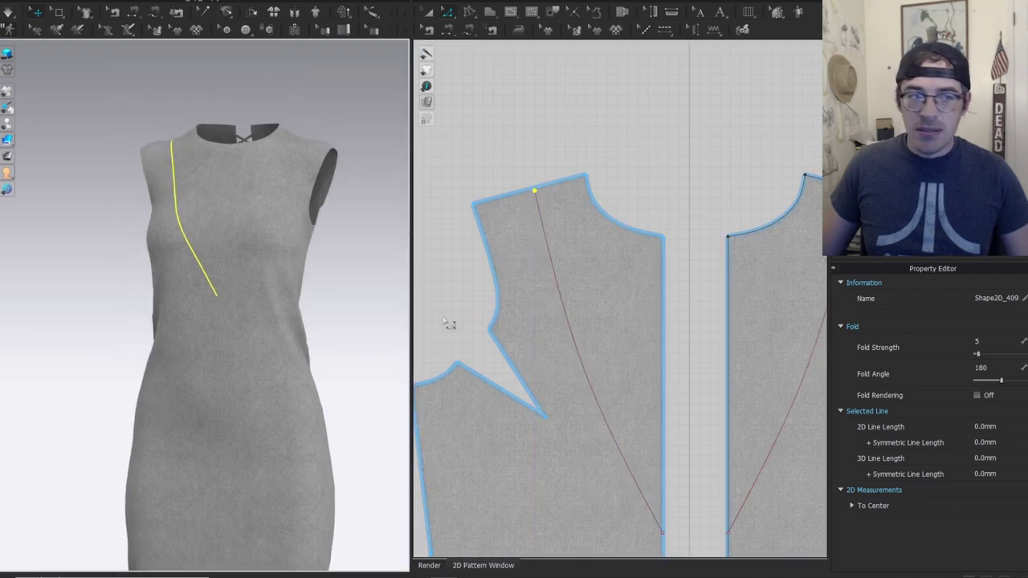
Offset the curved line as internal lines 12 mm on both sides, extended to the pattern outline.
middle_drag(627, 360, 590, 226)
click(558, 265)
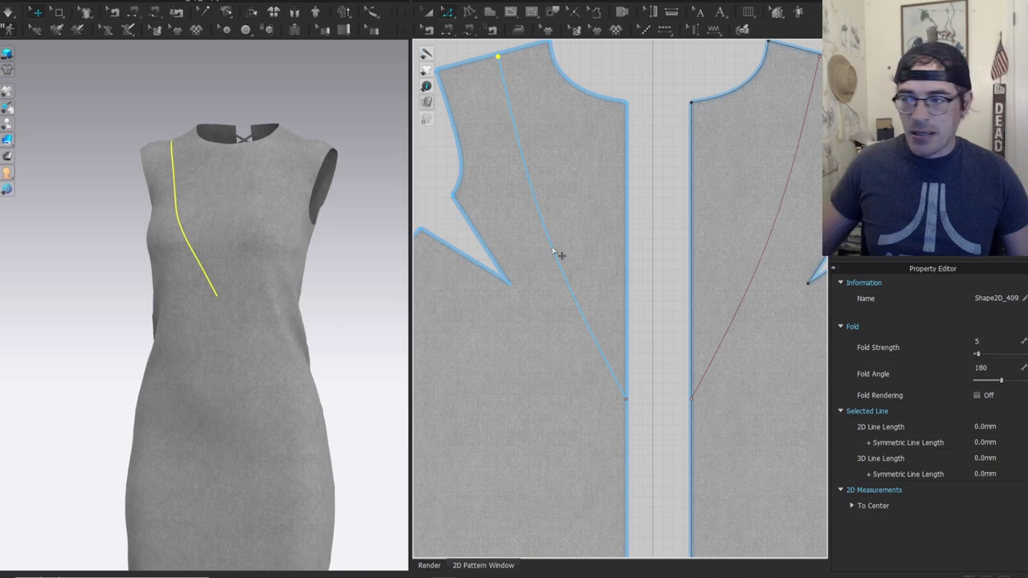
click(559, 251)
key(ctrl+f)
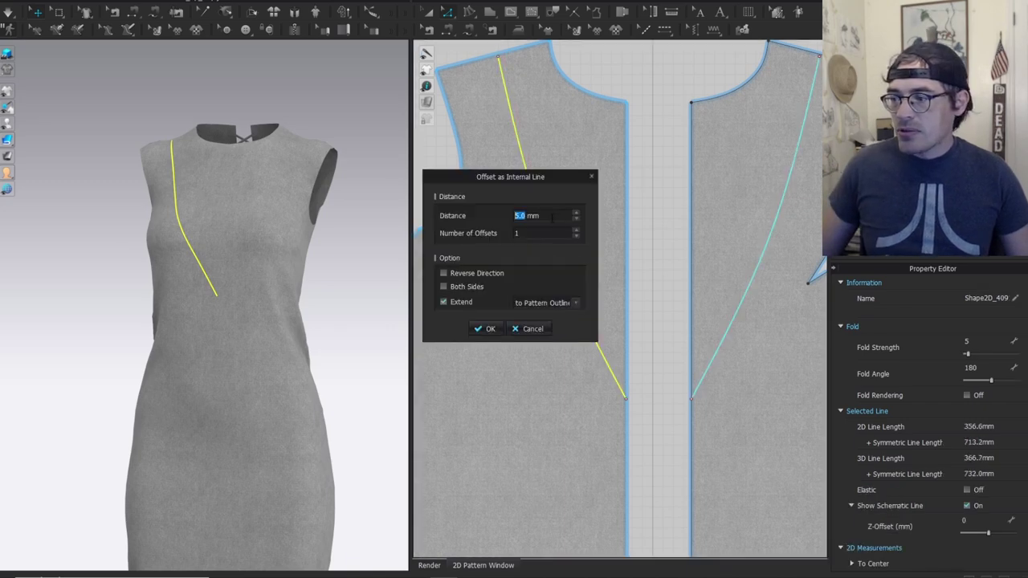
drag(535, 175, 343, 143)
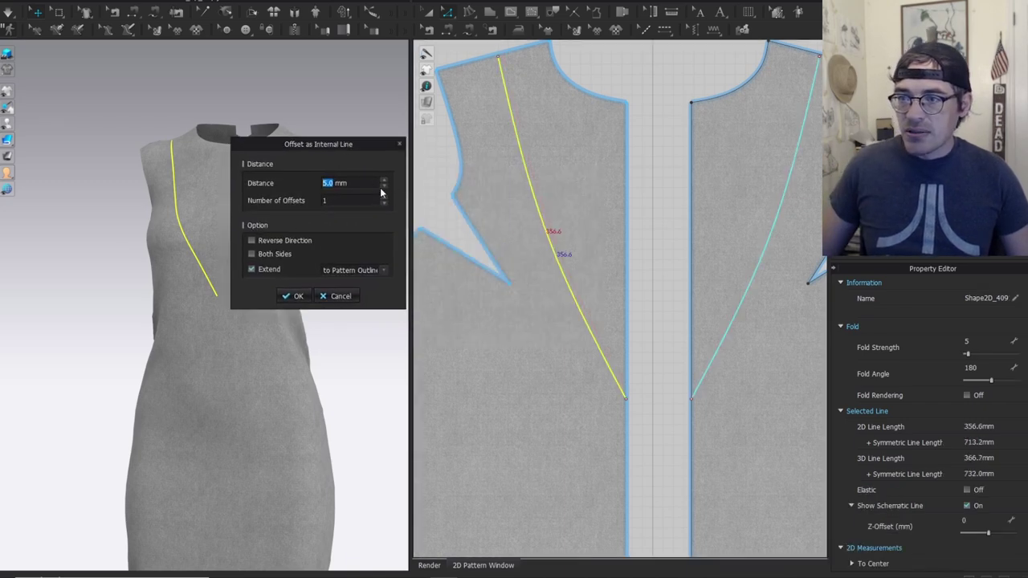
click(271, 253)
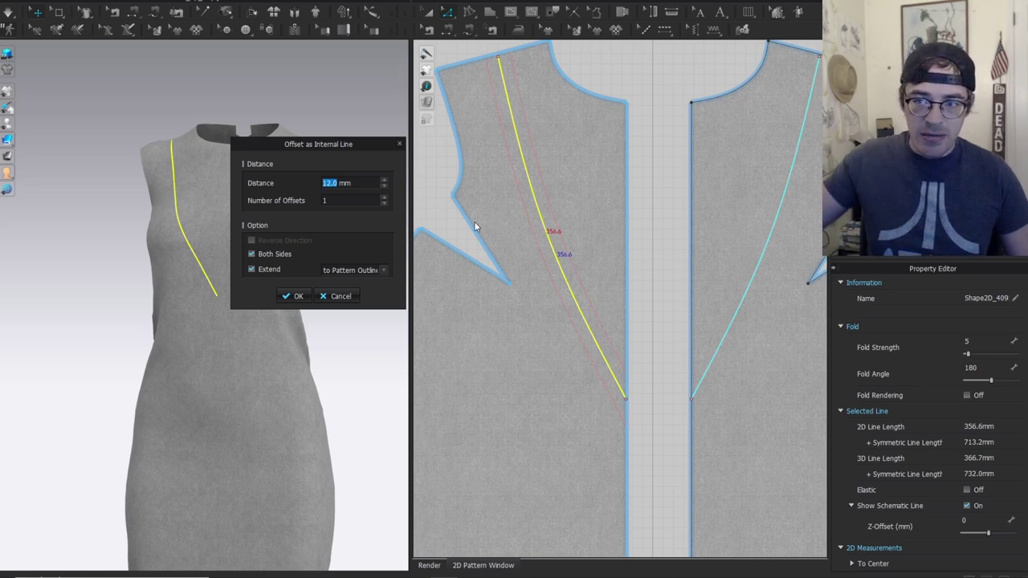
click(293, 296)
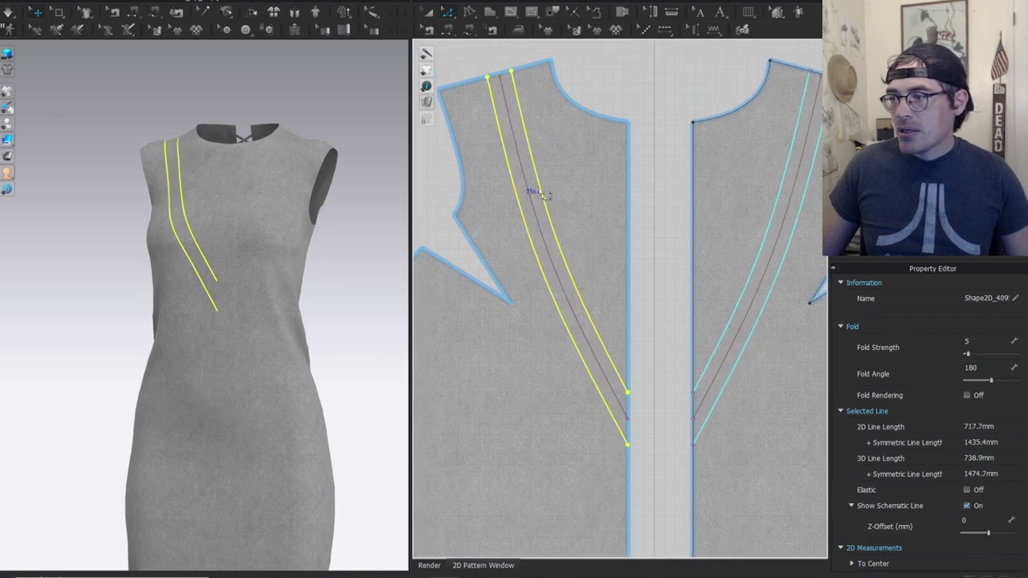
click(560, 249)
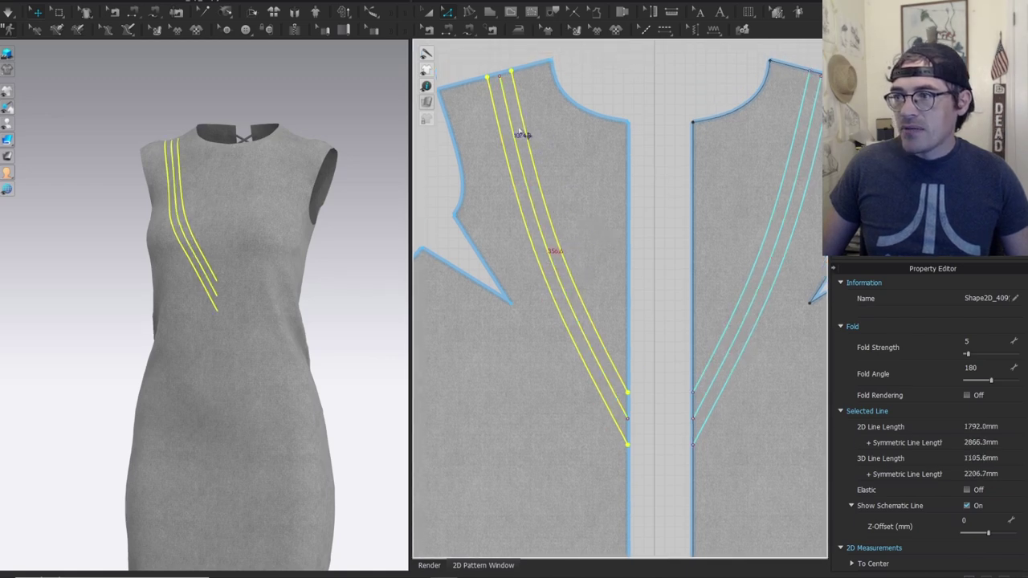
click(461, 81)
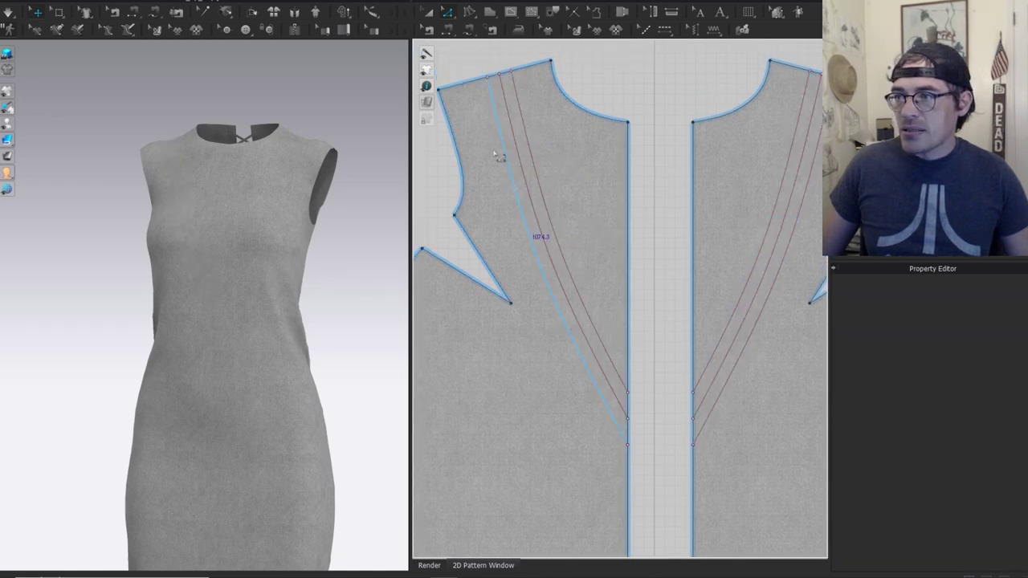
Split the middle of the three curved internal lines on the front panel uniformly into 14 segments.
click(562, 325)
middle_drag(546, 206, 515, 225)
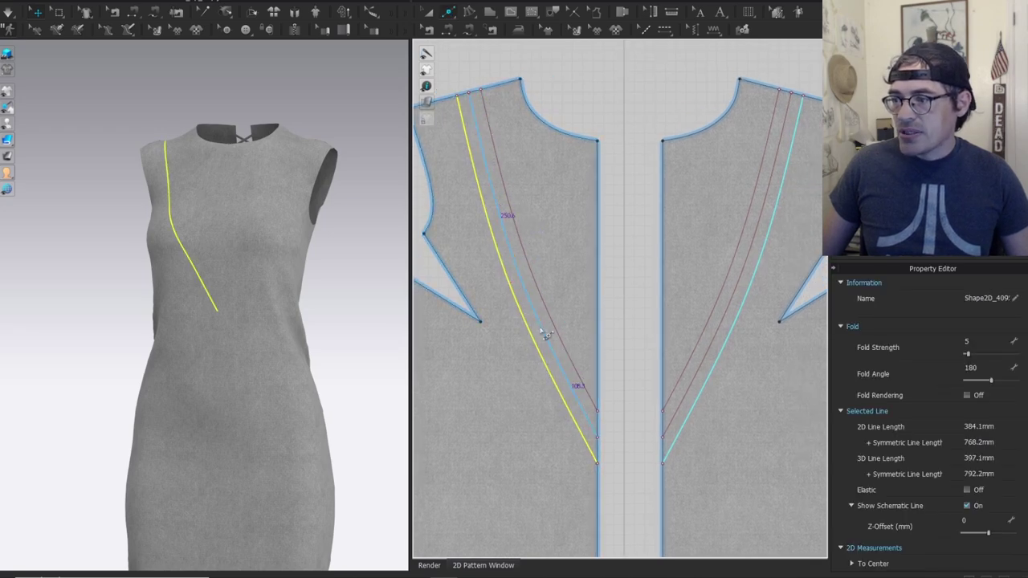
click(523, 267)
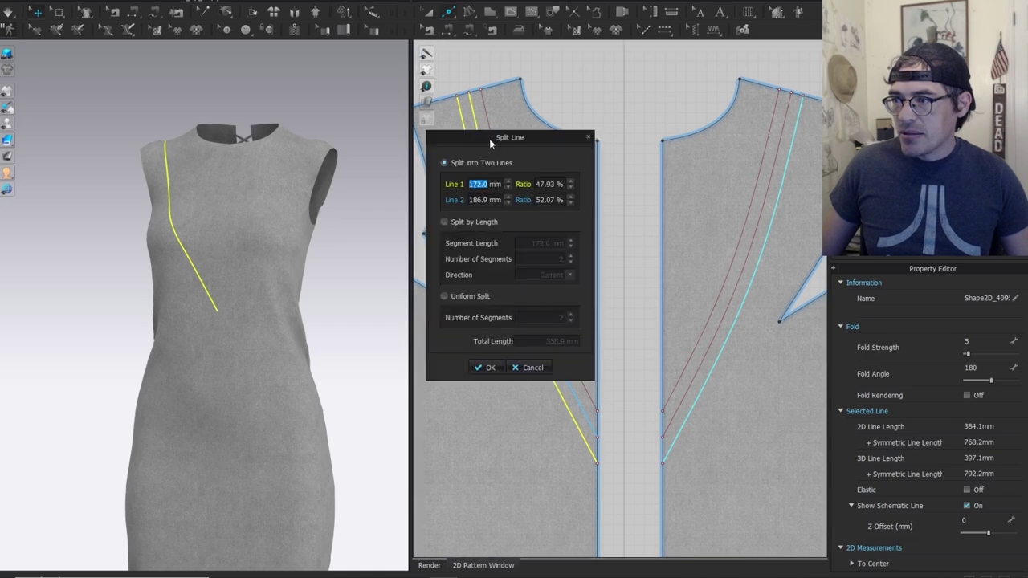
drag(490, 142, 304, 155)
click(282, 308)
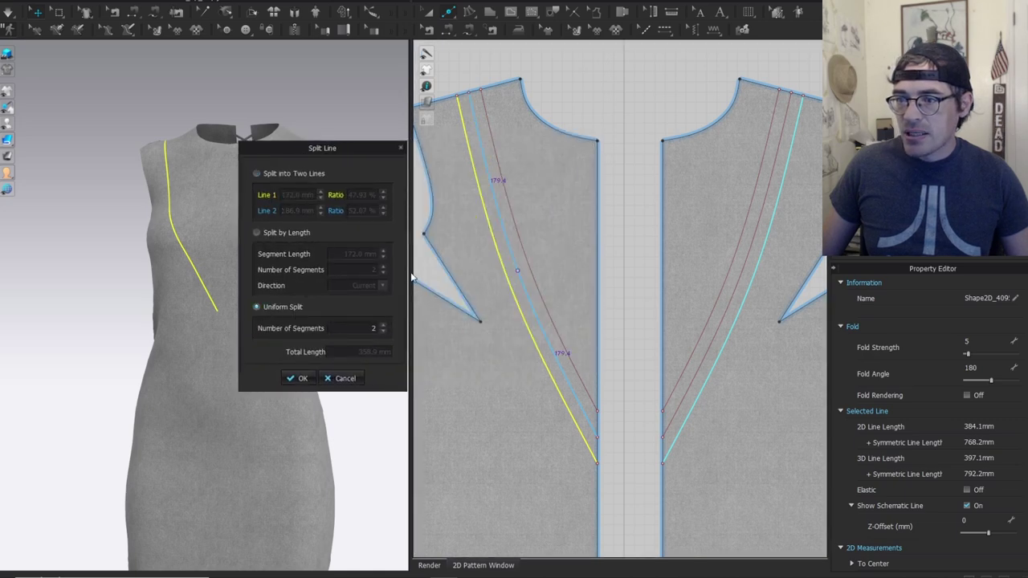
click(383, 327)
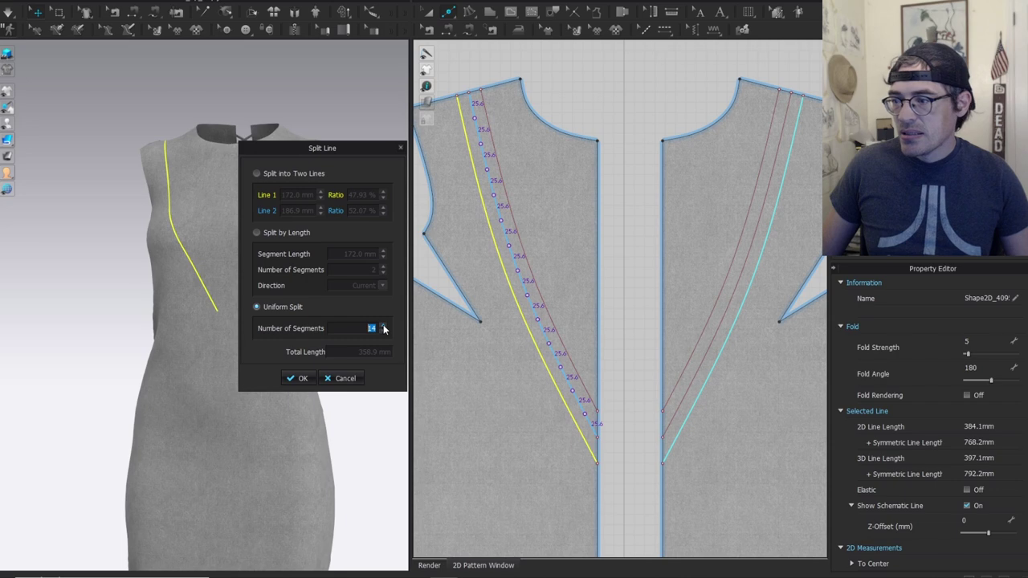
scroll(383, 327, down, 3)
scroll(383, 328, up, 1)
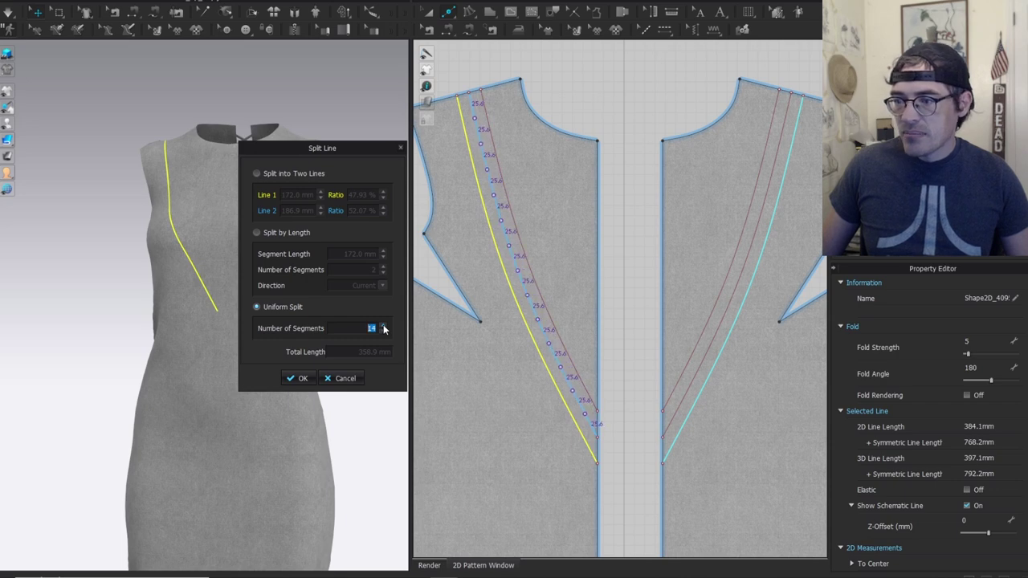
click(298, 378)
click(645, 349)
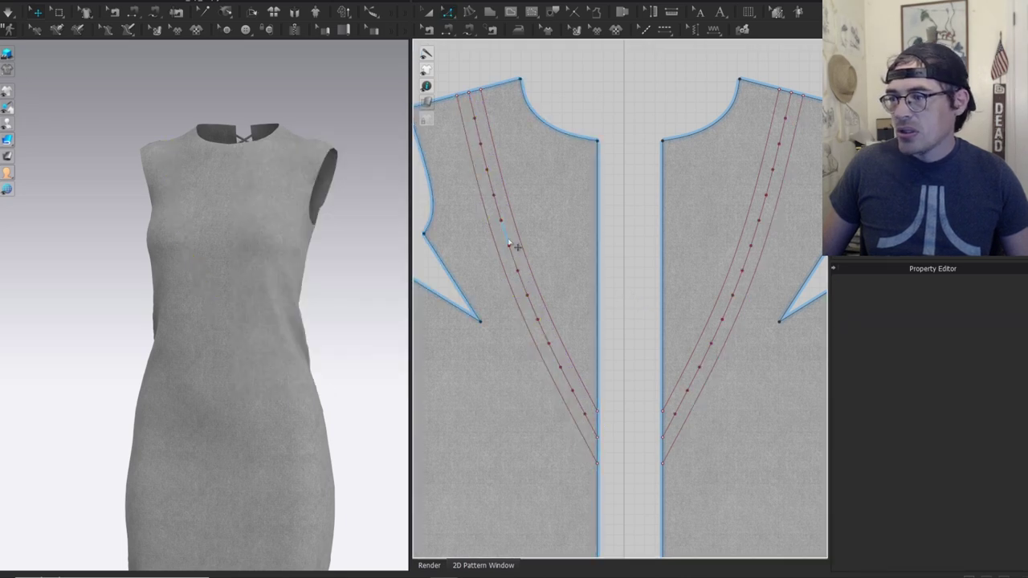
click(504, 227)
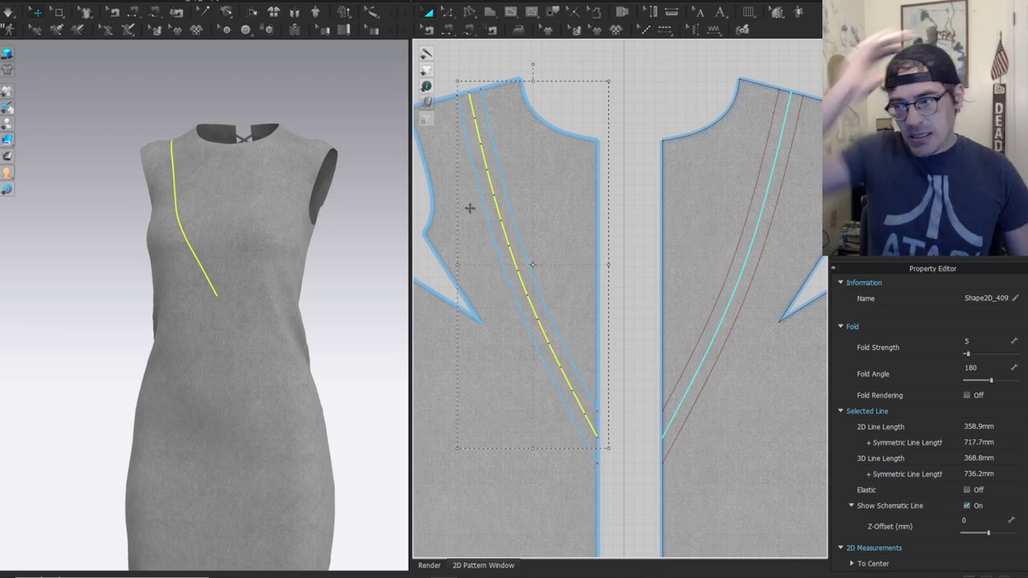
key(z)
click(471, 77)
click(461, 98)
click(471, 101)
shift+click(593, 271)
scroll(608, 278, down, 3)
middle_drag(592, 239, 592, 282)
key(ctrl+c)
key(ctrl+v)
key(Escape)
click(590, 216)
middle_drag(573, 355, 529, 258)
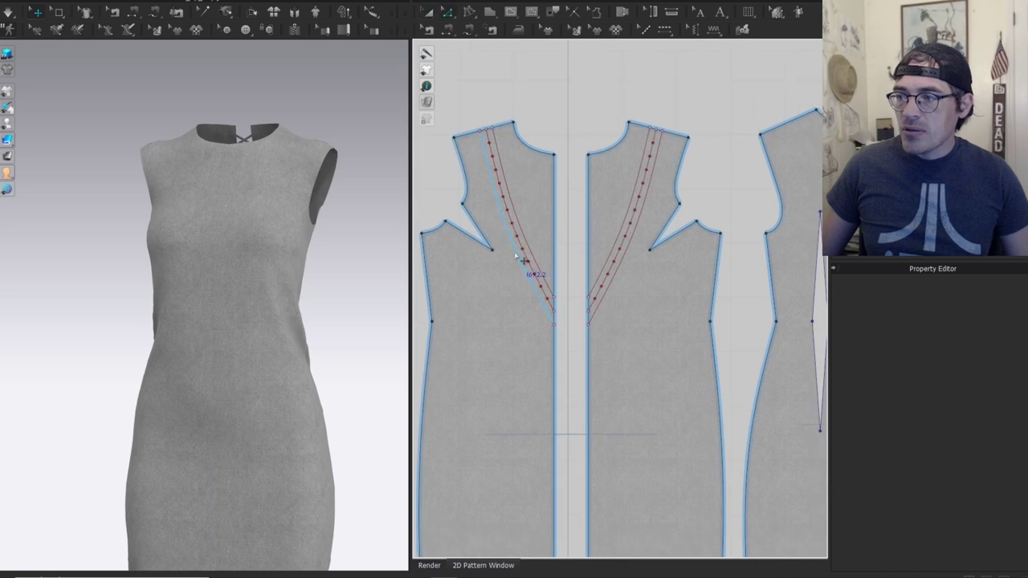
Cut and sew the front panel along the outermost curved line, and move the body piece away from the neckline piece.
click(519, 257)
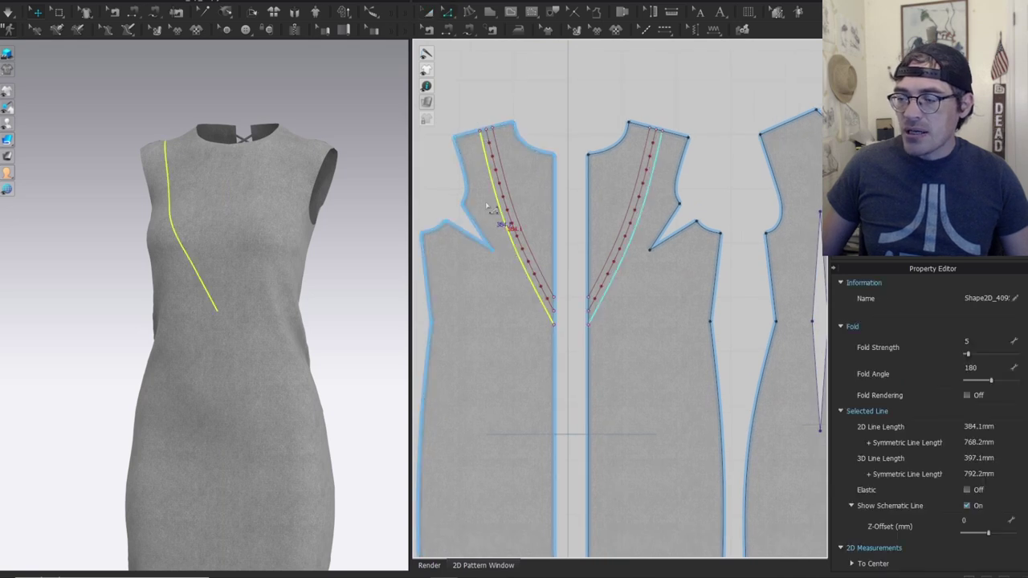
key(ctrl+x)
key(a)
drag(509, 284, 467, 320)
Duplicate the cut-out neckline piece with its internal lines and place the copy above the front panels.
click(519, 199)
middle_drag(527, 173, 559, 386)
key(ctrl+c)
key(ctrl+v)
click(525, 204)
Move the original neckline piece toward the body piece and merge the two along their sewn cut line.
drag(546, 403, 529, 437)
middle_drag(562, 429, 539, 265)
key(b)
right_click(480, 324)
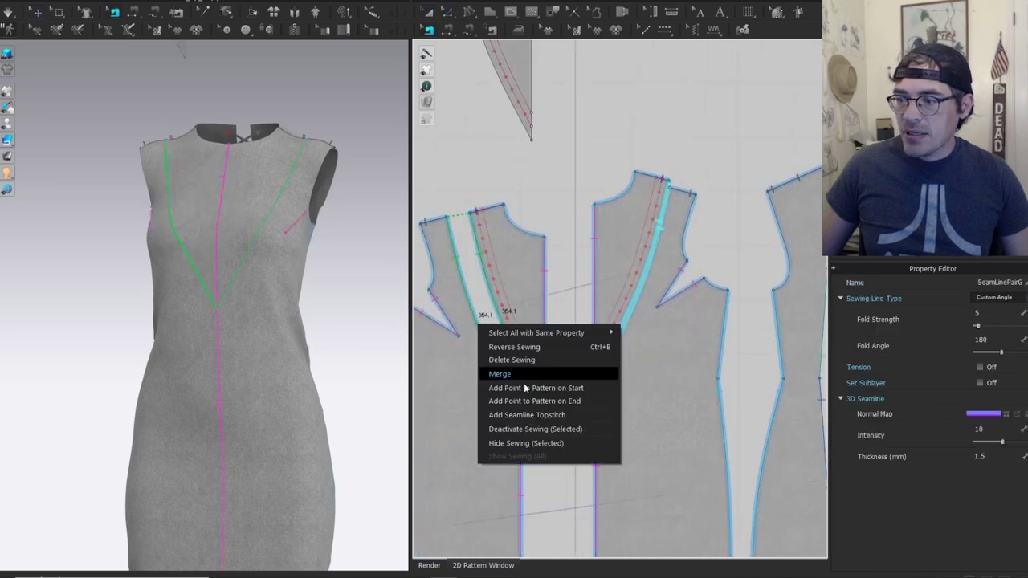
click(499, 375)
key(a)
click(482, 297)
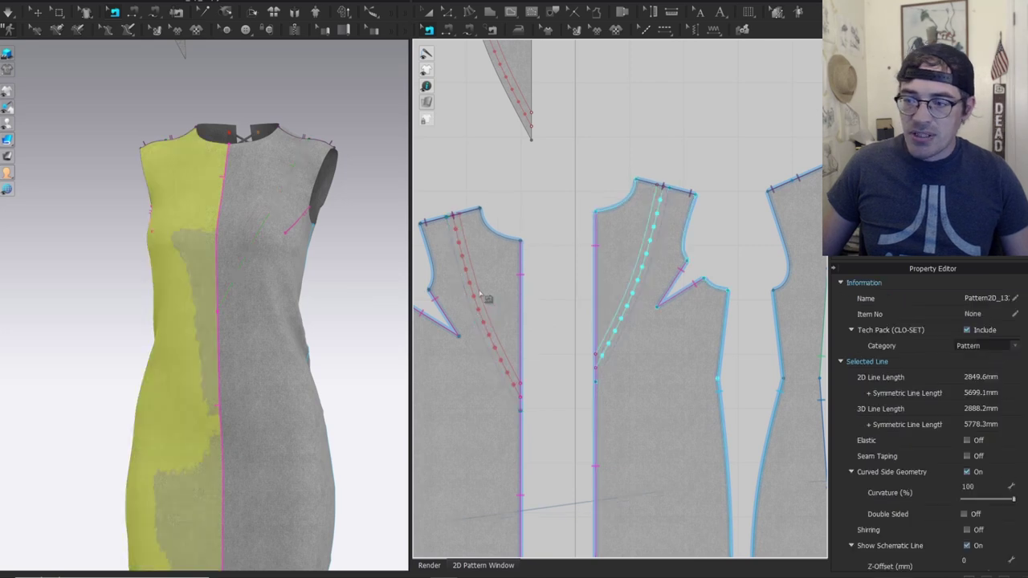
middle_drag(545, 200, 592, 314)
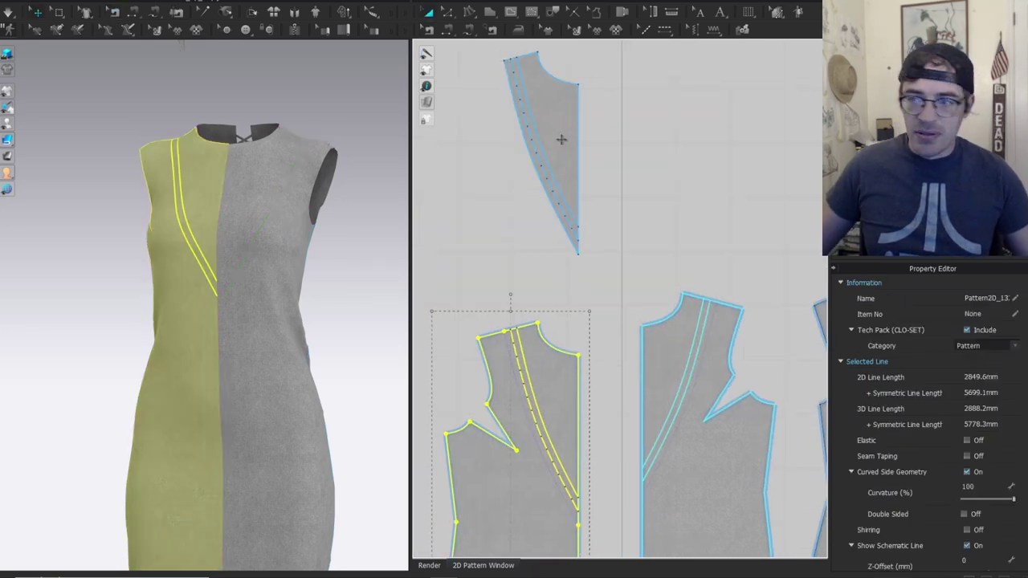
Unfold the copied neckline piece across its straight center edge into a full V-shaped piece.
drag(566, 125, 579, 165)
key(z)
scroll(594, 193, up, 2)
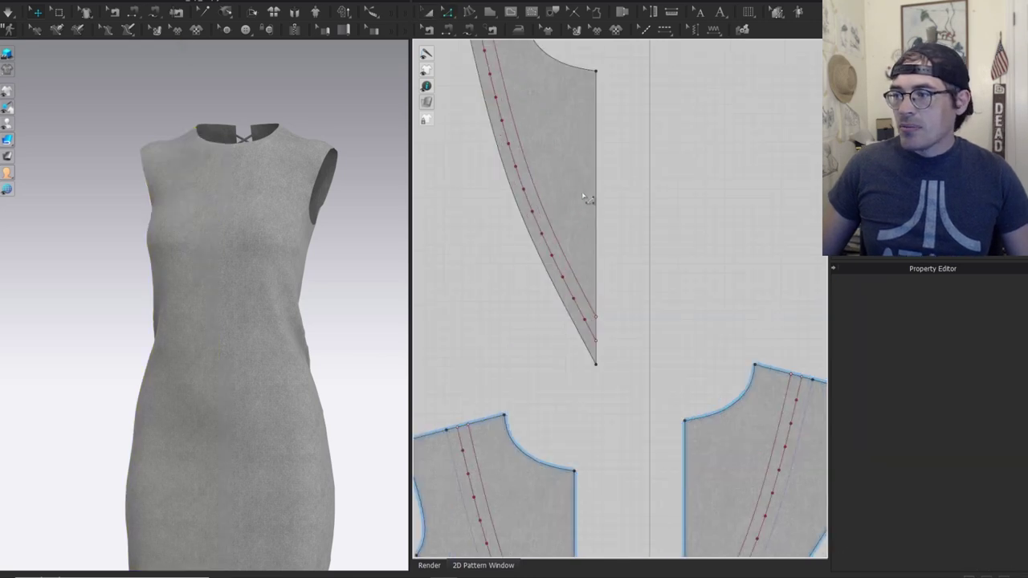
click(597, 240)
right_click(605, 221)
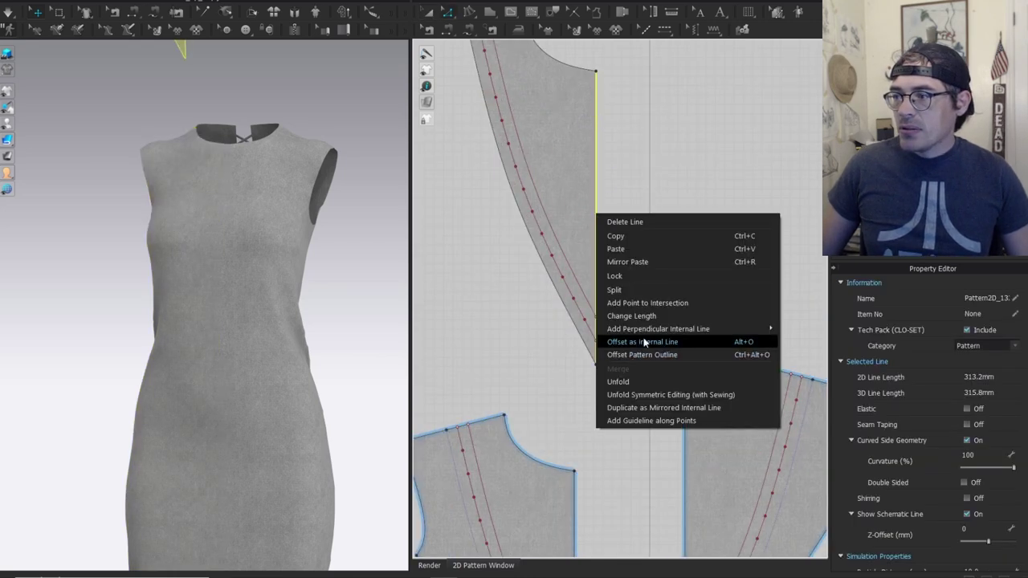
click(648, 376)
scroll(608, 191, down, 2)
key(a)
click(559, 129)
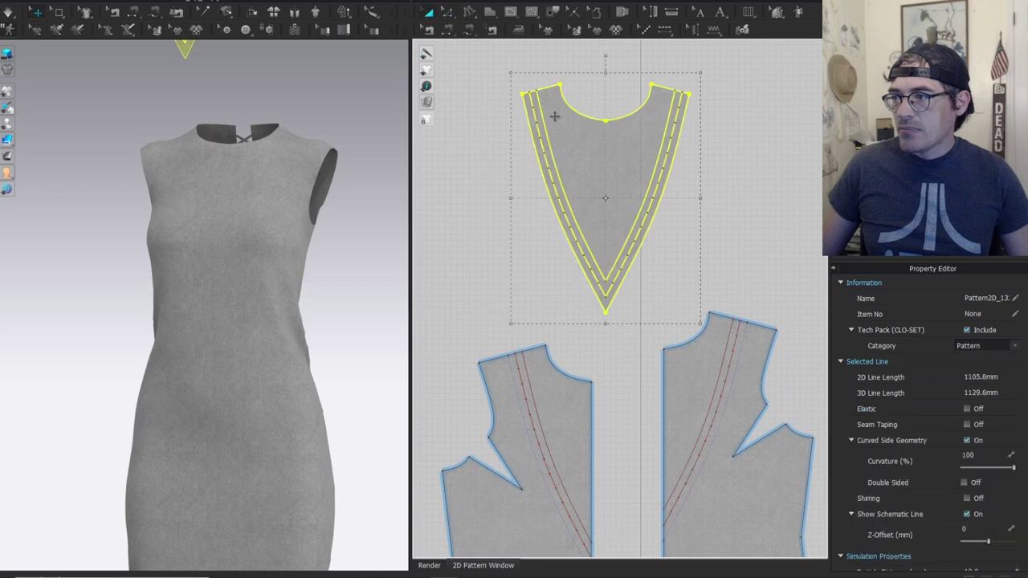
Move the V-shaped piece slightly closer to the front panels in the 2D pattern layout.
scroll(208, 138, down, 2)
click(188, 72)
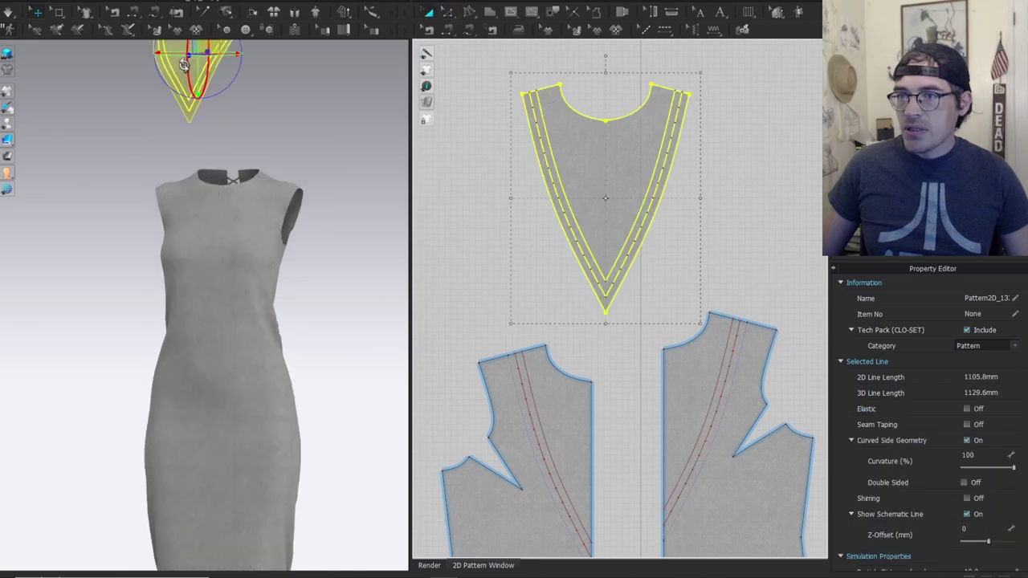
key(ctrl+f)
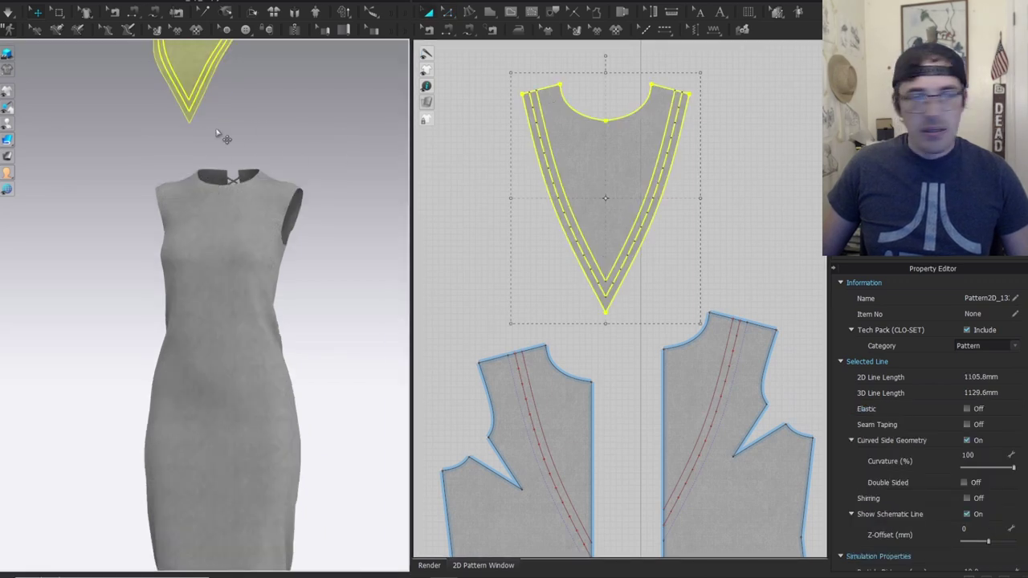
drag(550, 204, 567, 245)
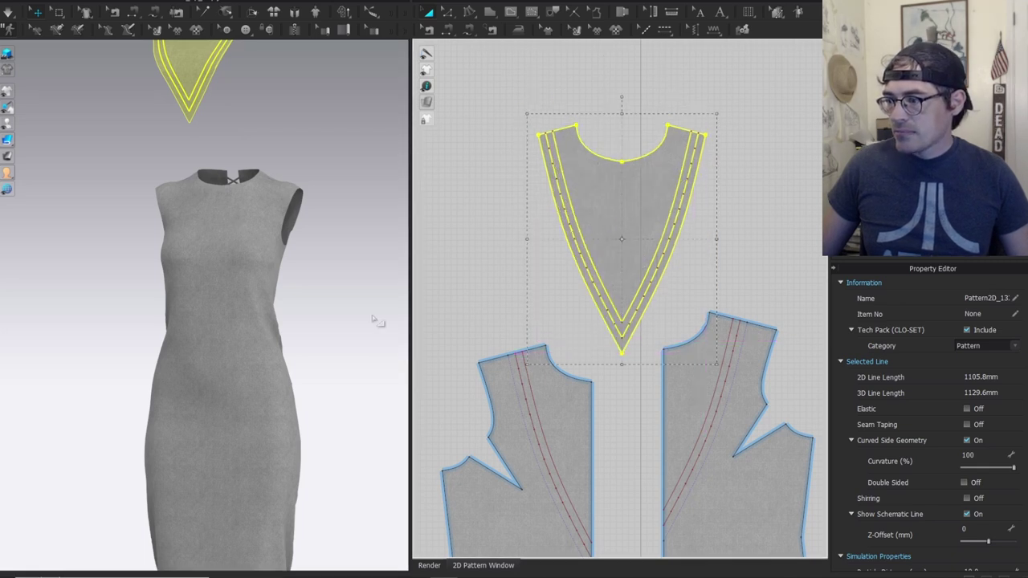
click(523, 177)
scroll(523, 178, down, 2)
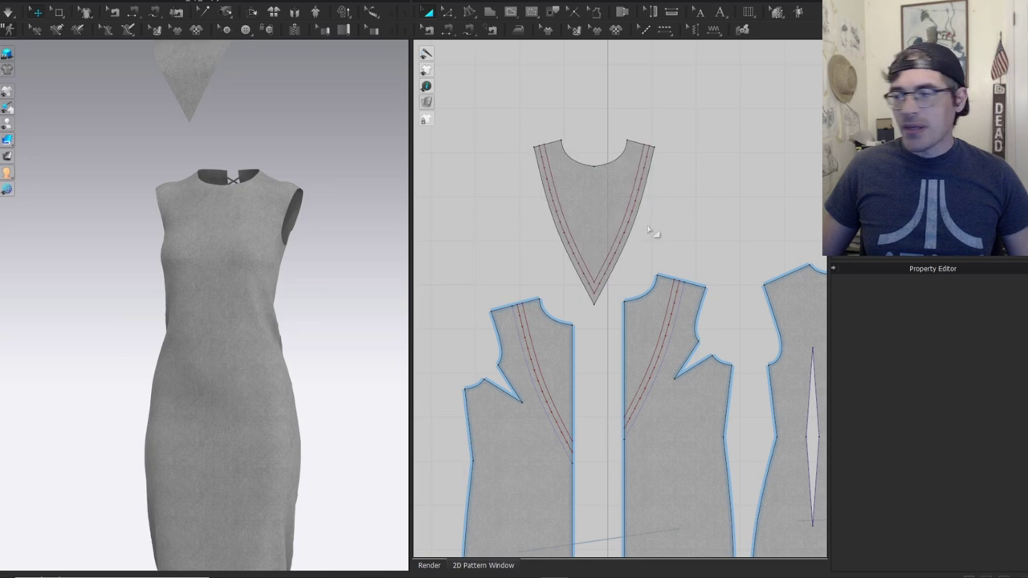
Try a diagonal internal line about 64 mm long between the V-shaped piece's two middle lines, near its tip.
scroll(653, 230, up, 3)
middle_drag(653, 230, 703, 159)
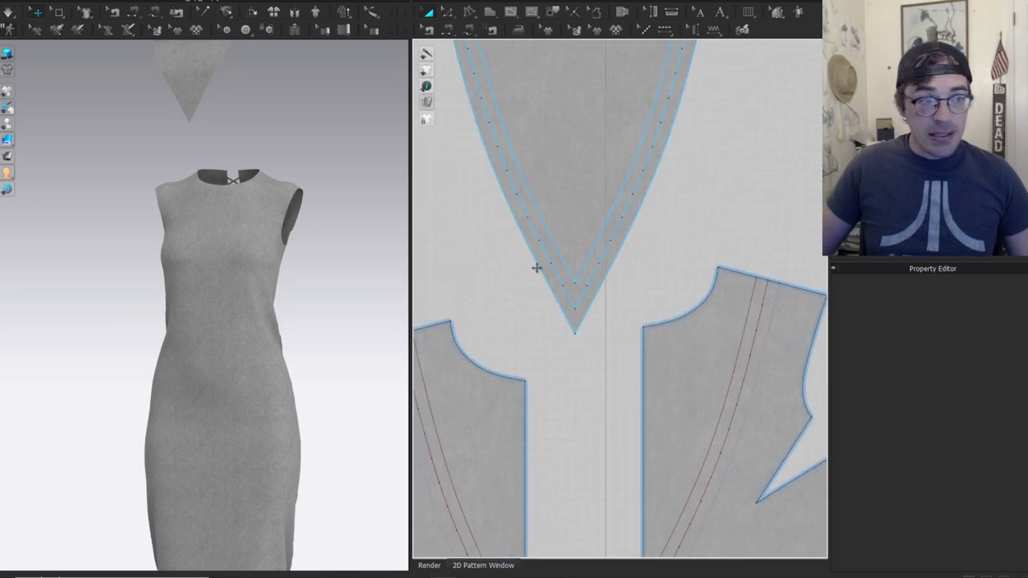
scroll(536, 267, up, 2)
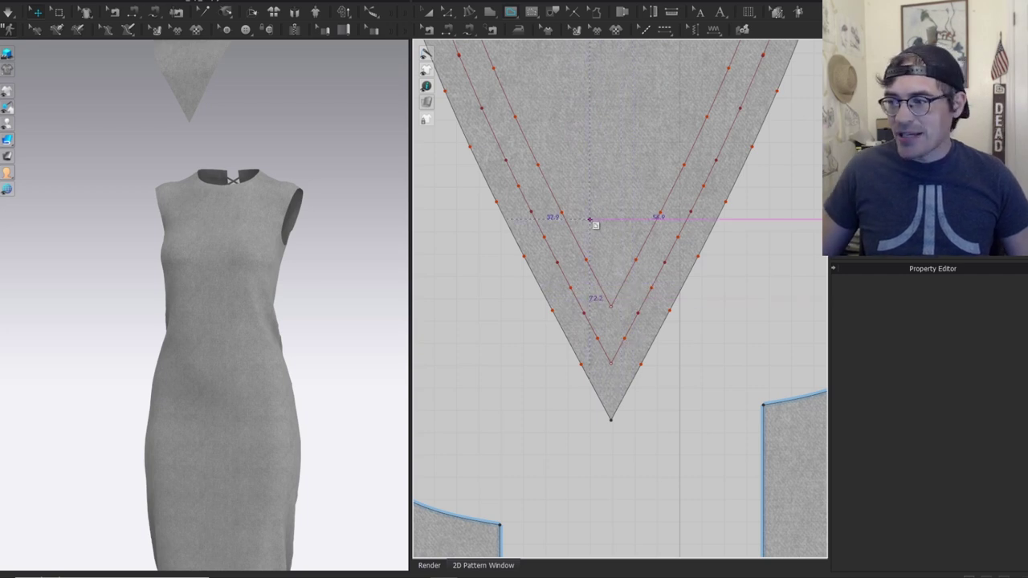
click(558, 262)
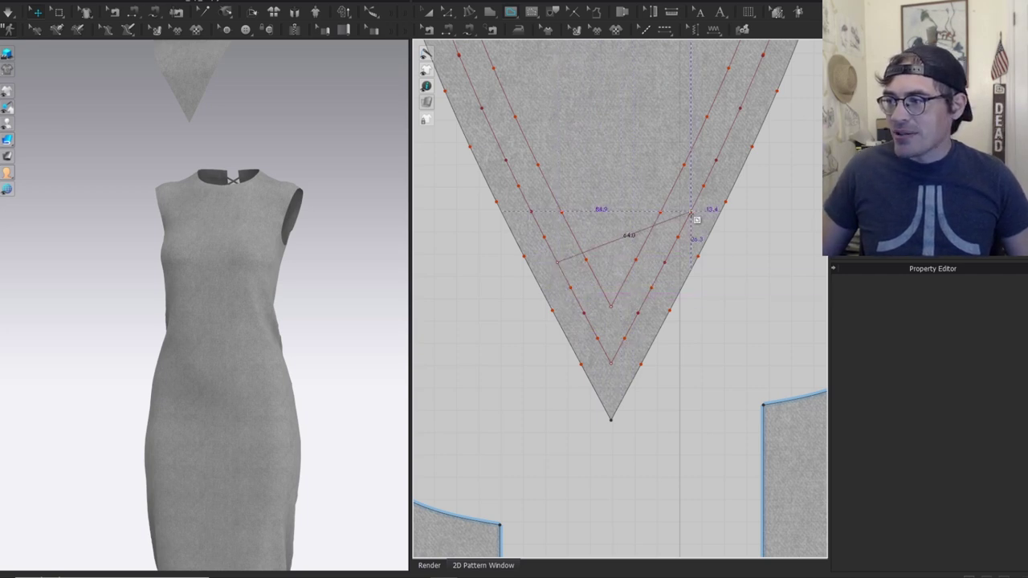
double_click(710, 193)
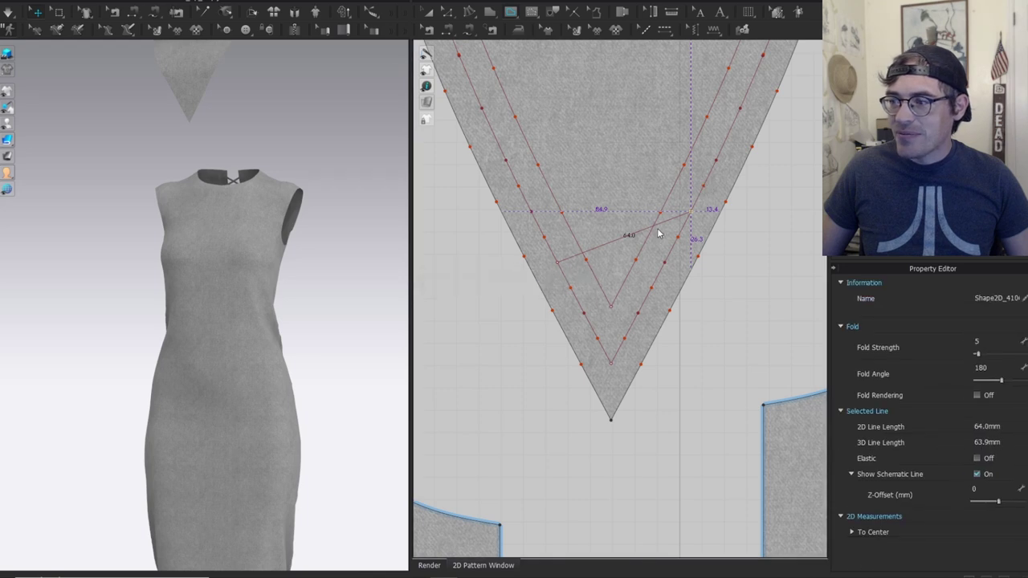
key(ctrl+z)
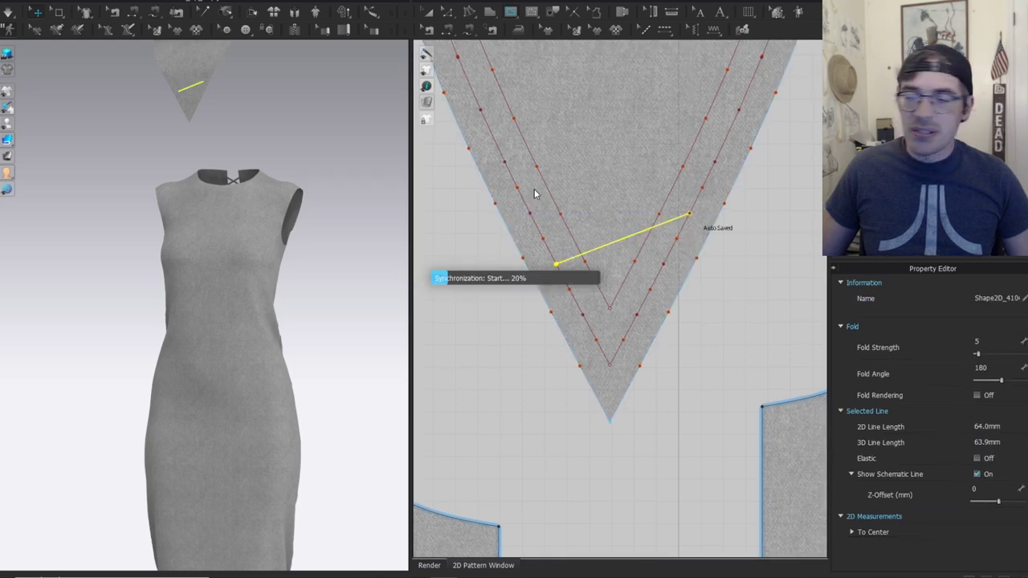
Try to convert the V-shaped piece's two middle curved lines to baselines.
key(z)
click(521, 194)
double_click(521, 194)
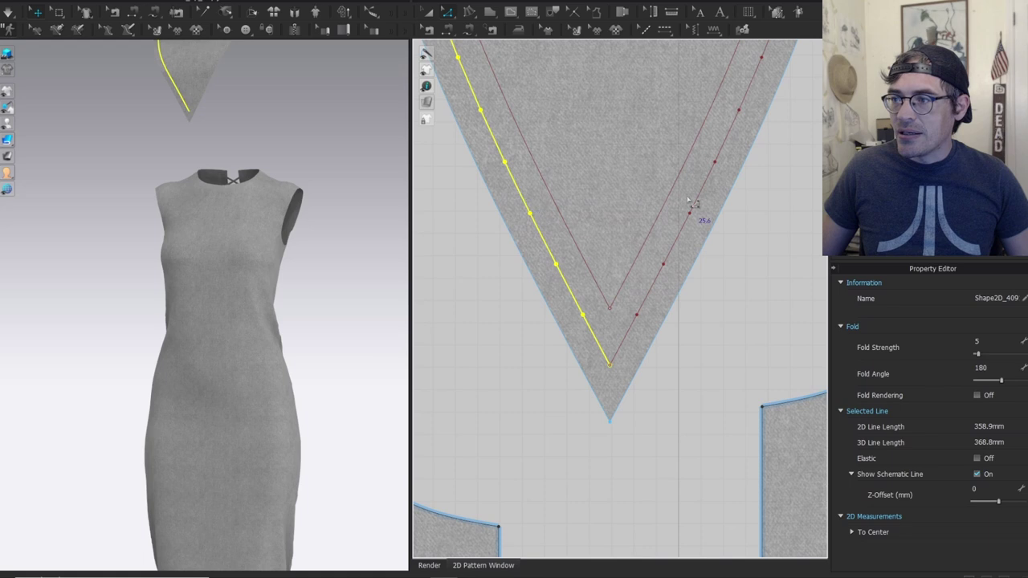
shift+double_click(695, 201)
scroll(702, 152, down, 5)
middle_drag(614, 100, 579, 333)
scroll(549, 330, up, 5)
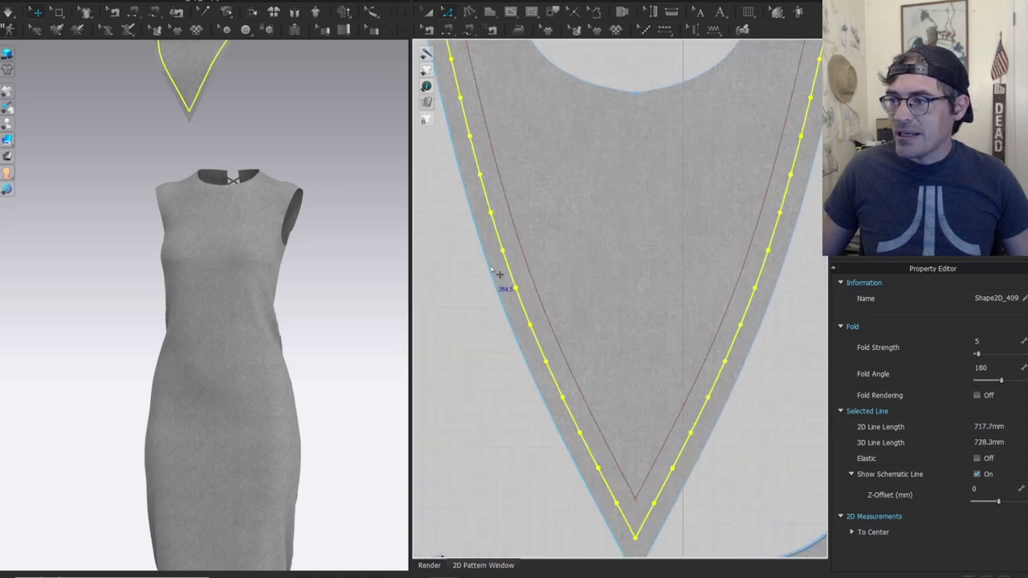
double_click(515, 218)
scroll(547, 307, down, 2)
middle_drag(588, 407, 532, 258)
scroll(523, 263, down, 2)
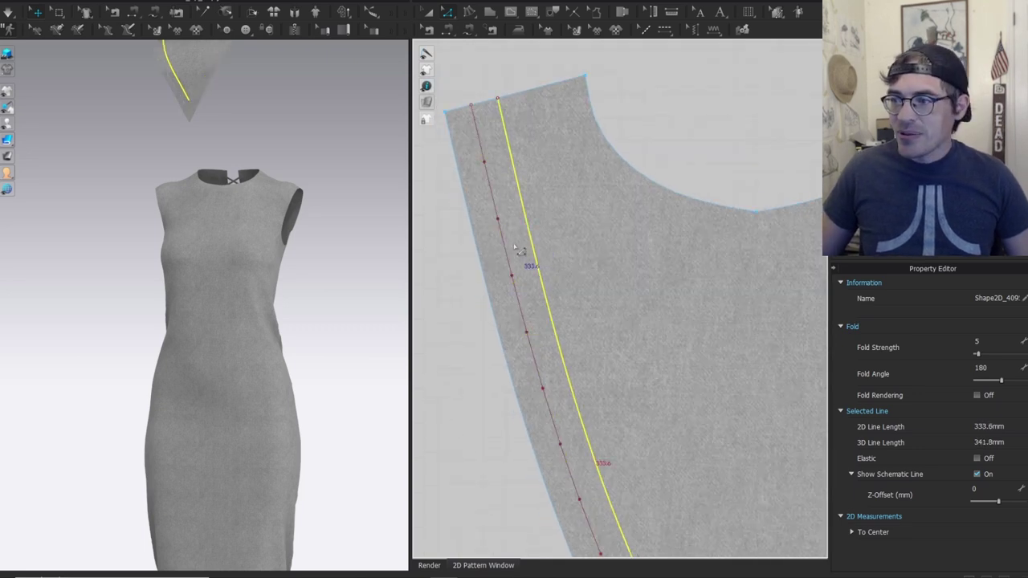
scroll(484, 200, down, 3)
shift+click(669, 294)
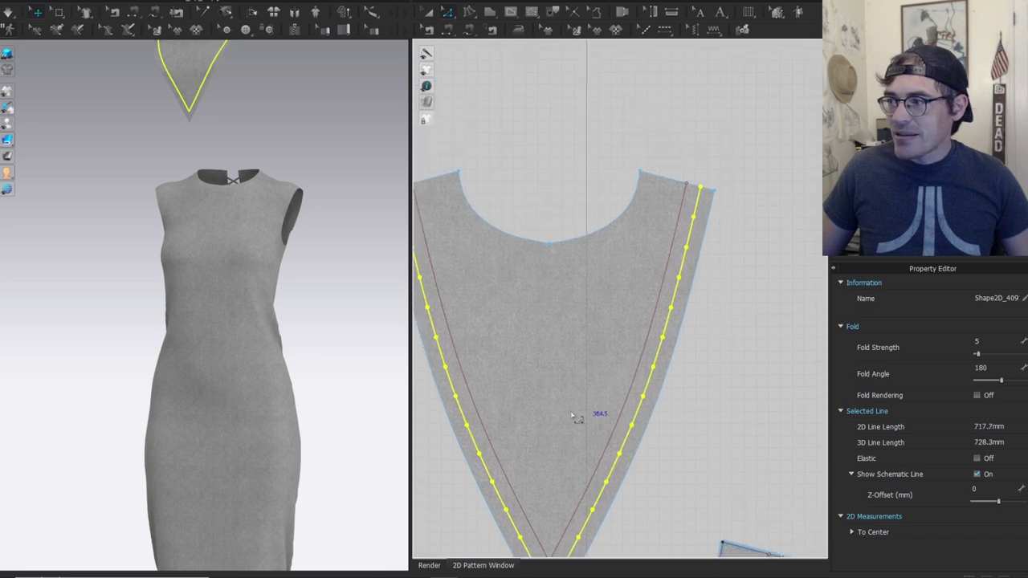
scroll(711, 196, up, 2)
right_click(697, 214)
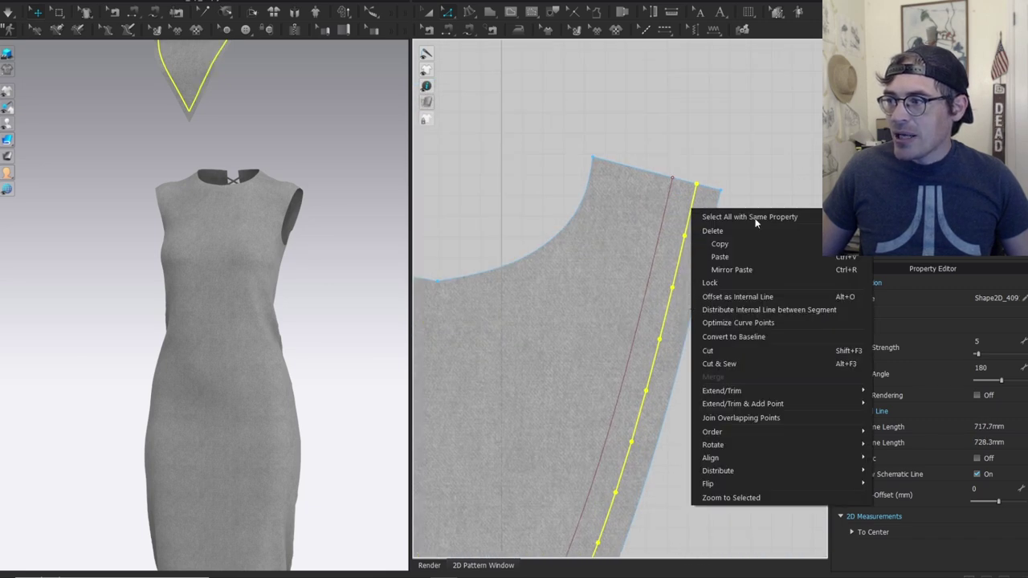
click(719, 338)
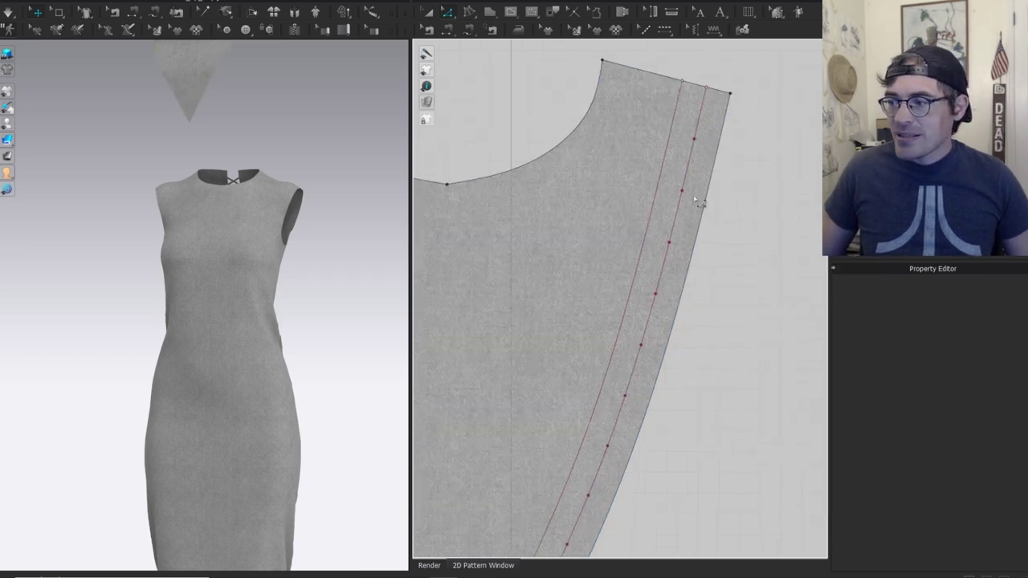
Delete all curve points from the right-hand middle line of the V-shaped piece.
click(677, 219)
middle_drag(703, 143, 679, 234)
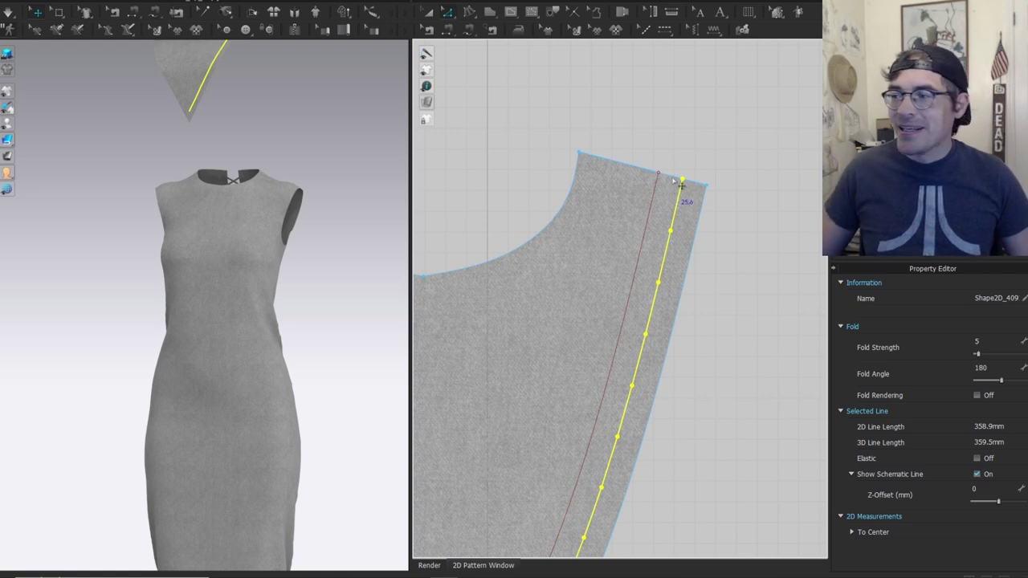
scroll(675, 181, up, 3)
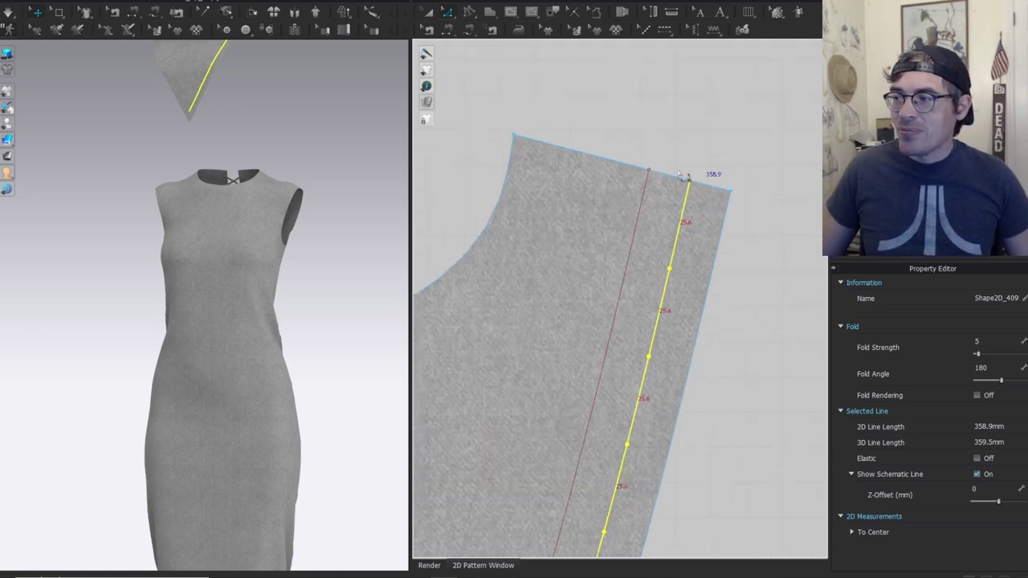
right_click(678, 234)
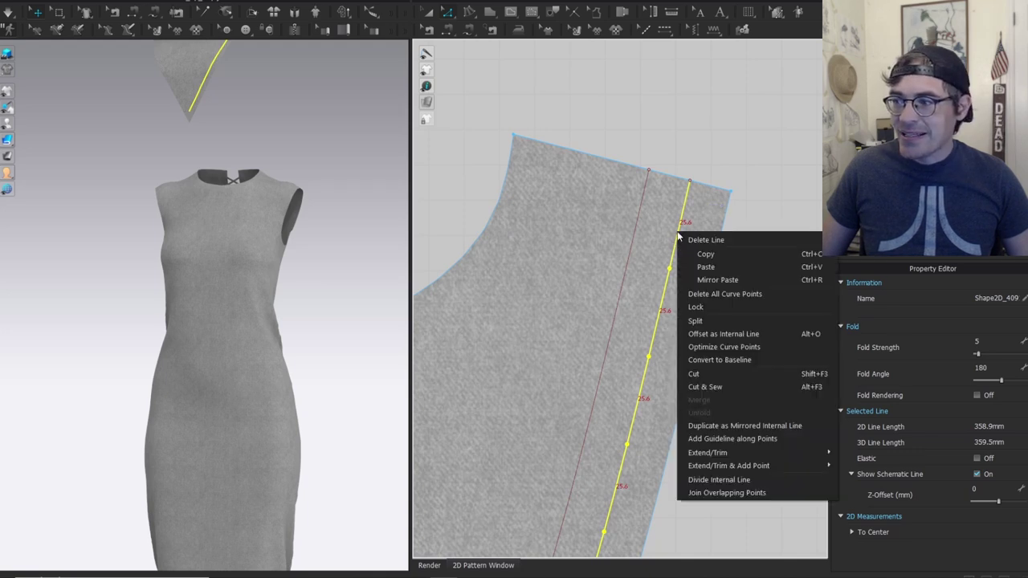
click(734, 293)
scroll(677, 278, down, 2)
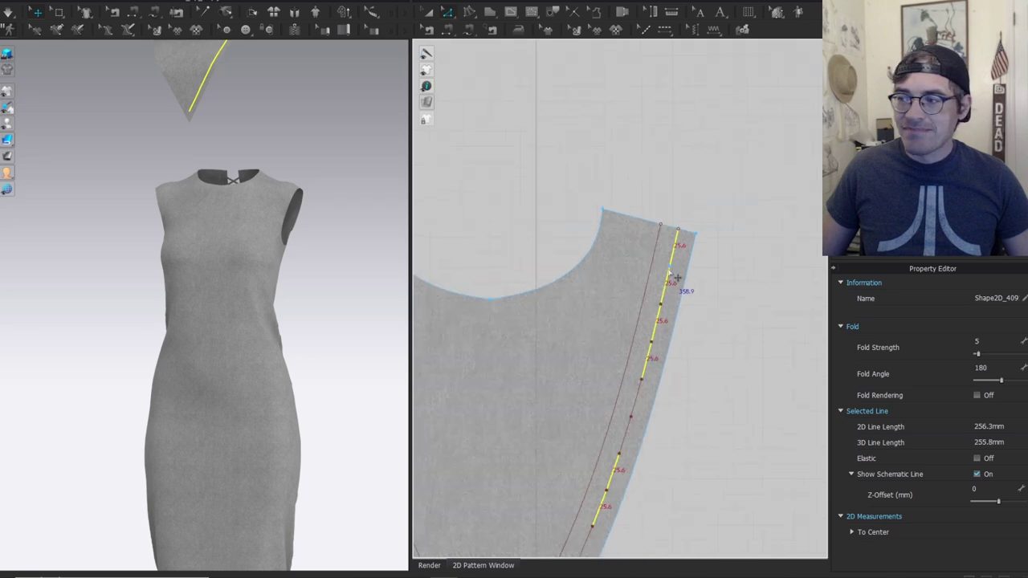
scroll(670, 272, down, 5)
middle_drag(635, 312, 667, 194)
scroll(615, 259, up, 7)
click(640, 267)
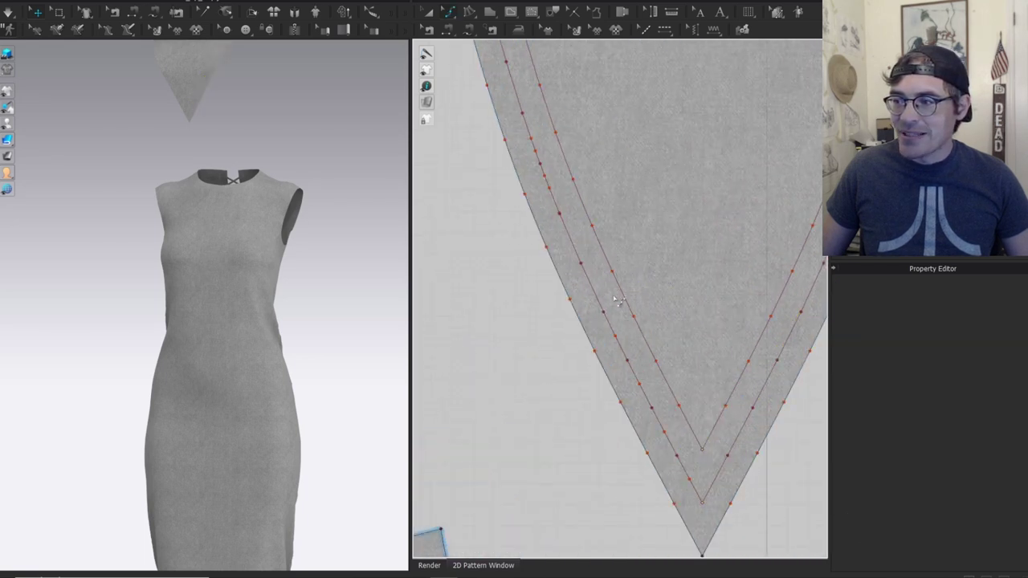
Delete all curve points from the left-hand middle line of the V-shaped piece.
click(577, 240)
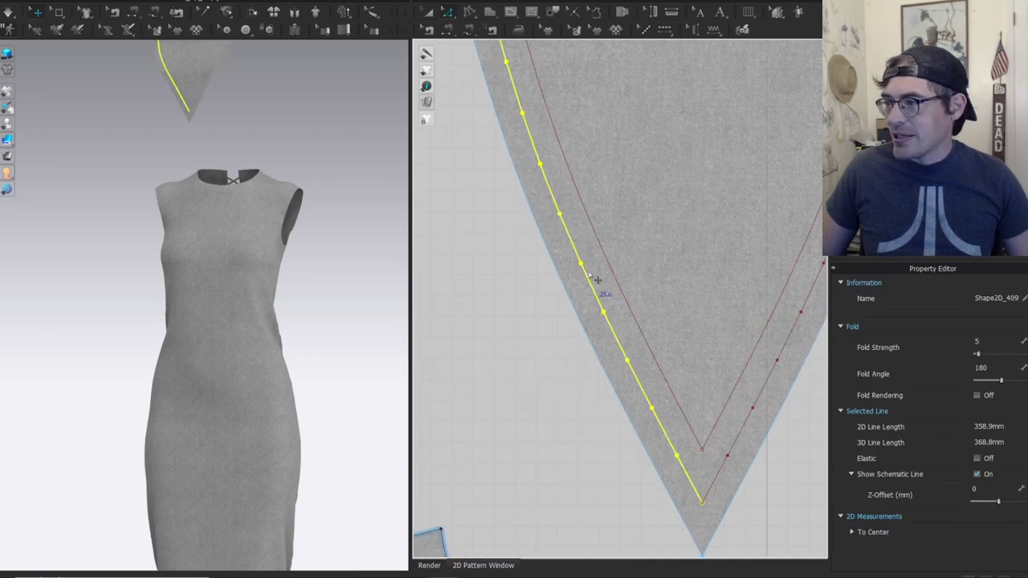
right_click(589, 275)
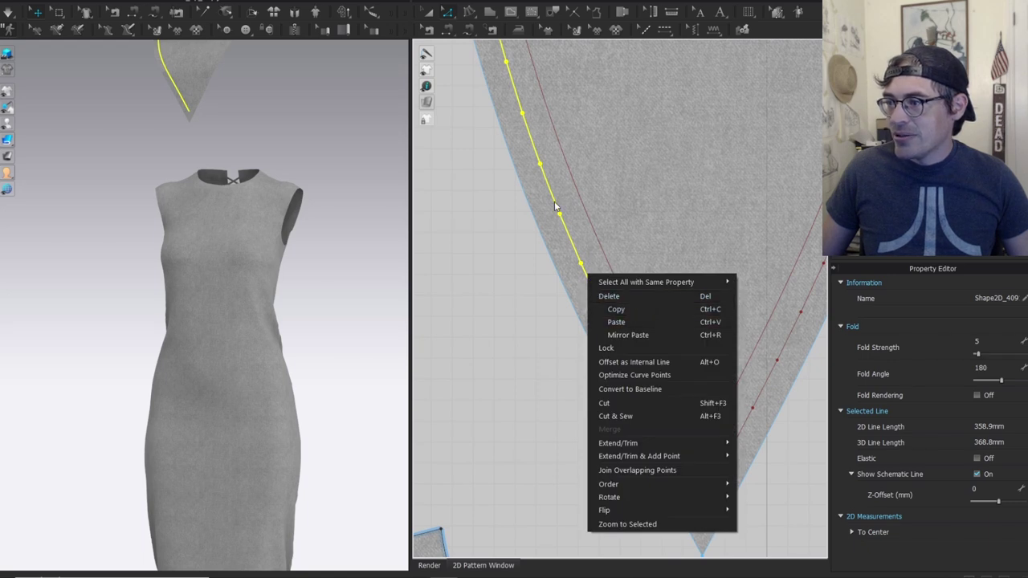
click(523, 208)
scroll(524, 208, down, 2)
click(553, 177)
scroll(566, 219, up, 4)
drag(539, 209, 541, 211)
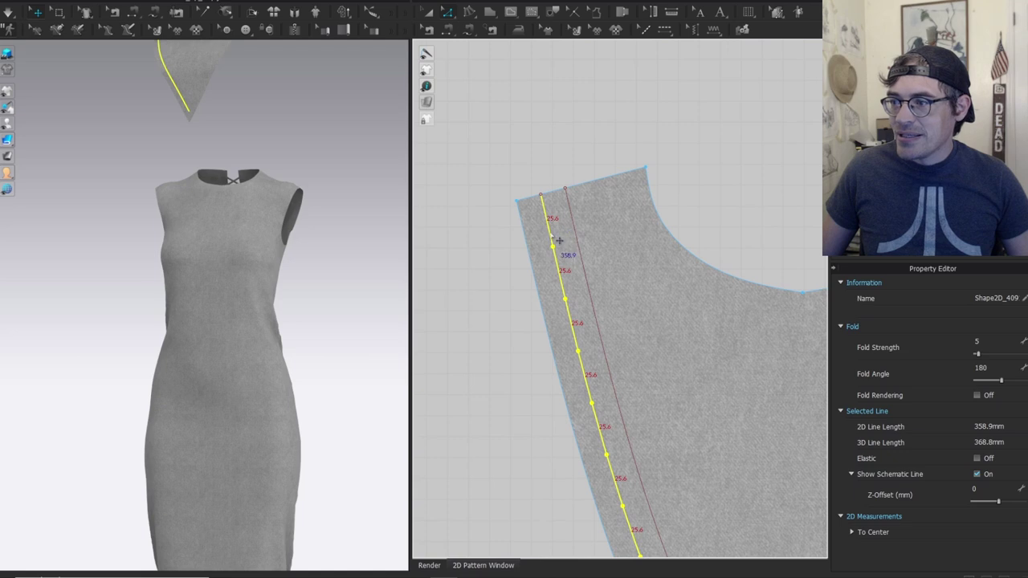
right_click(547, 220)
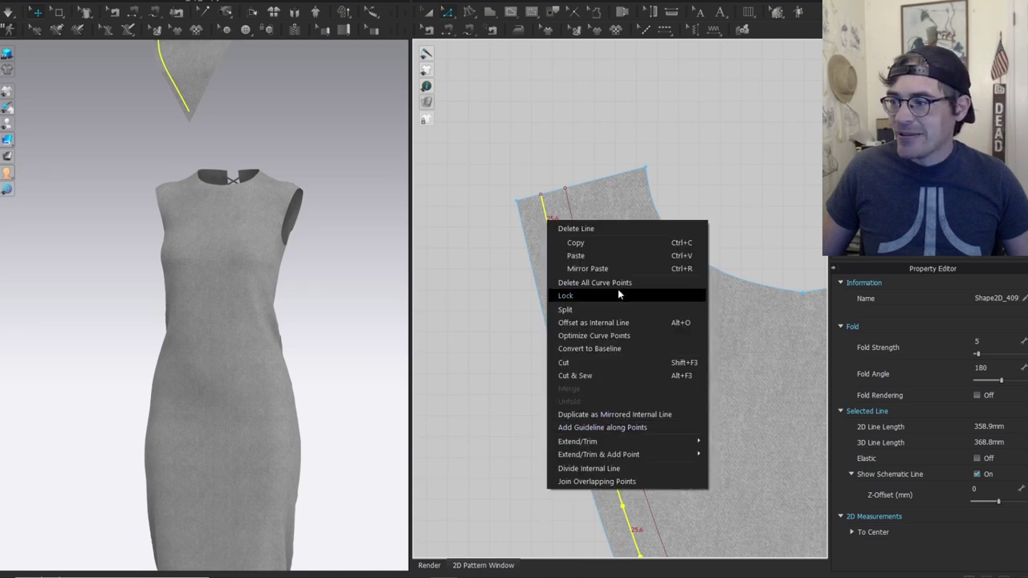
click(595, 283)
Select the innermost left-hand curved line of the V-shaped piece for editing.
scroll(600, 313, down, 3)
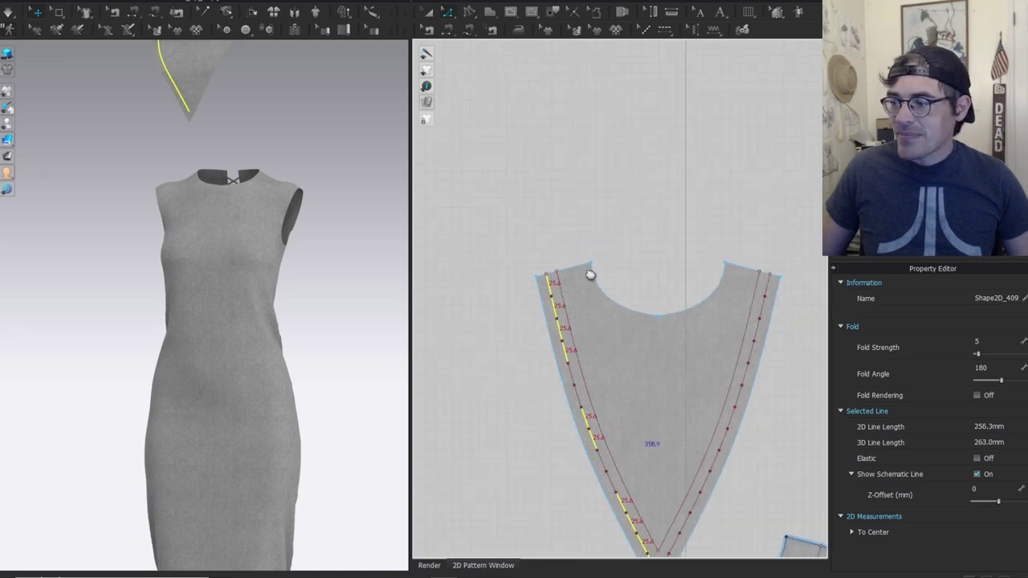
middle_drag(624, 392, 553, 170)
scroll(574, 210, up, 3)
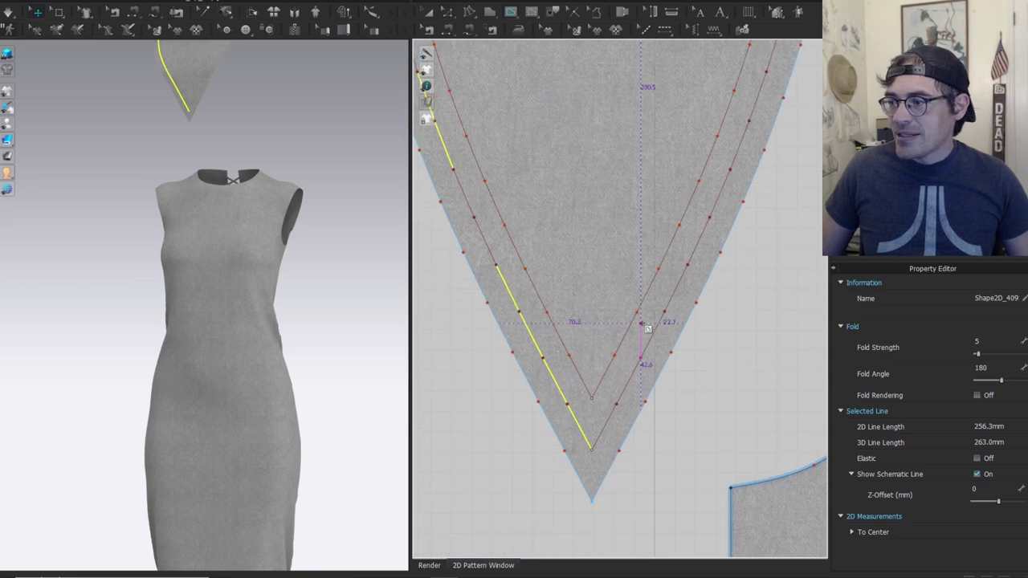
key(z)
click(537, 296)
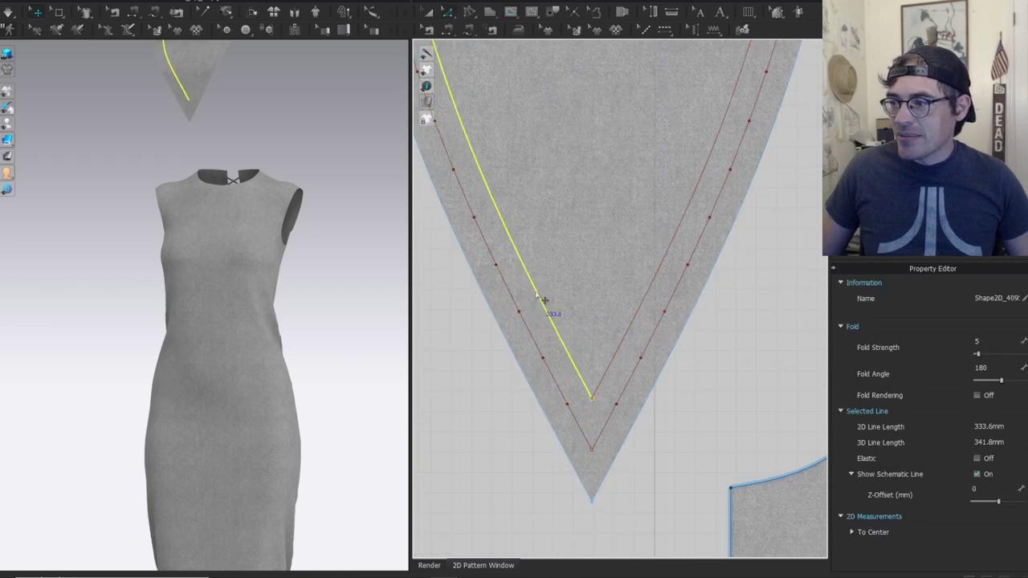
Delete the innermost V-shaped internal line and remove the neckline's centre point so the pattern's upper edge is straight.
click(625, 319)
key(Delete)
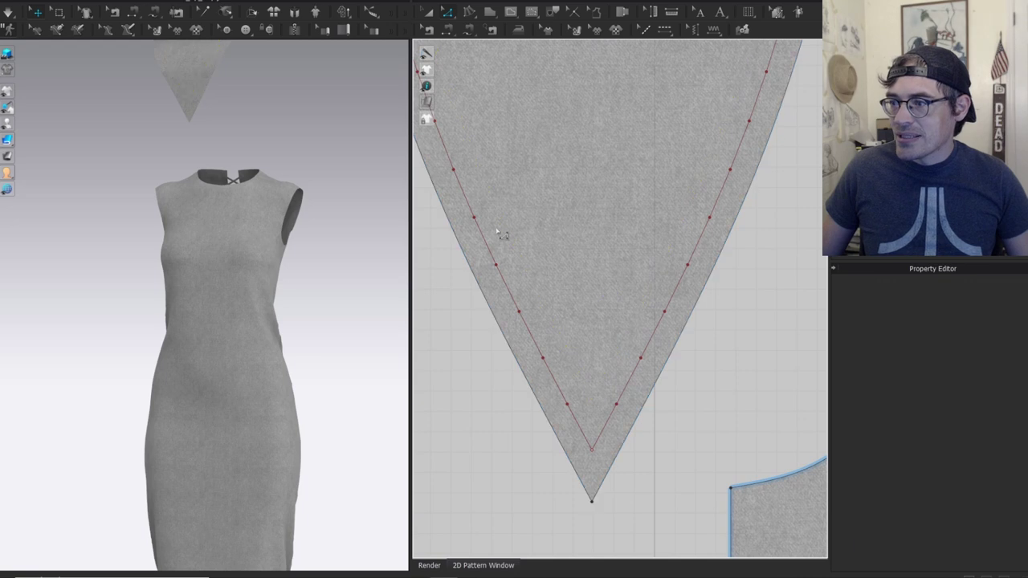
scroll(584, 318, down, 5)
scroll(583, 230, up, 5)
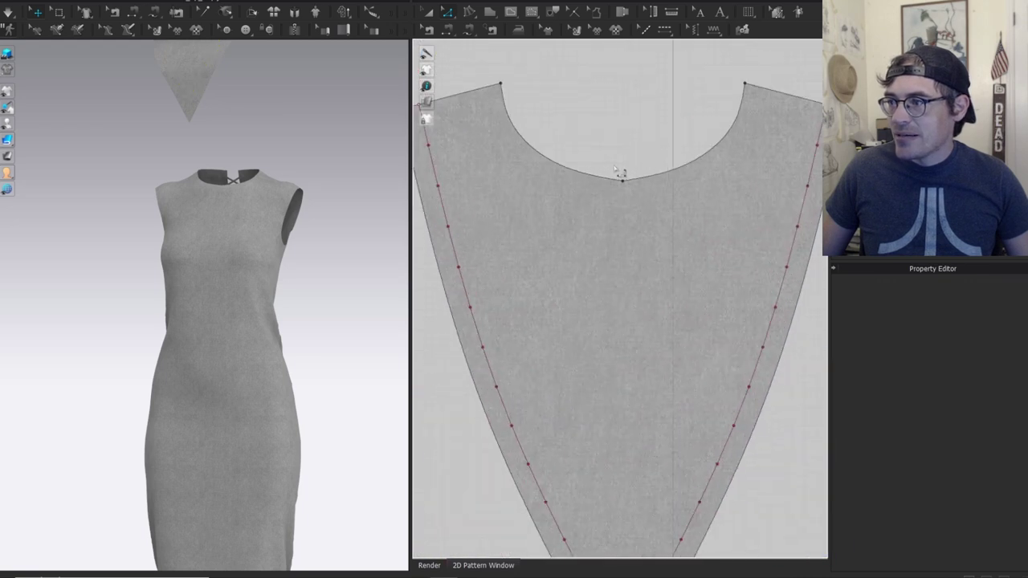
click(621, 174)
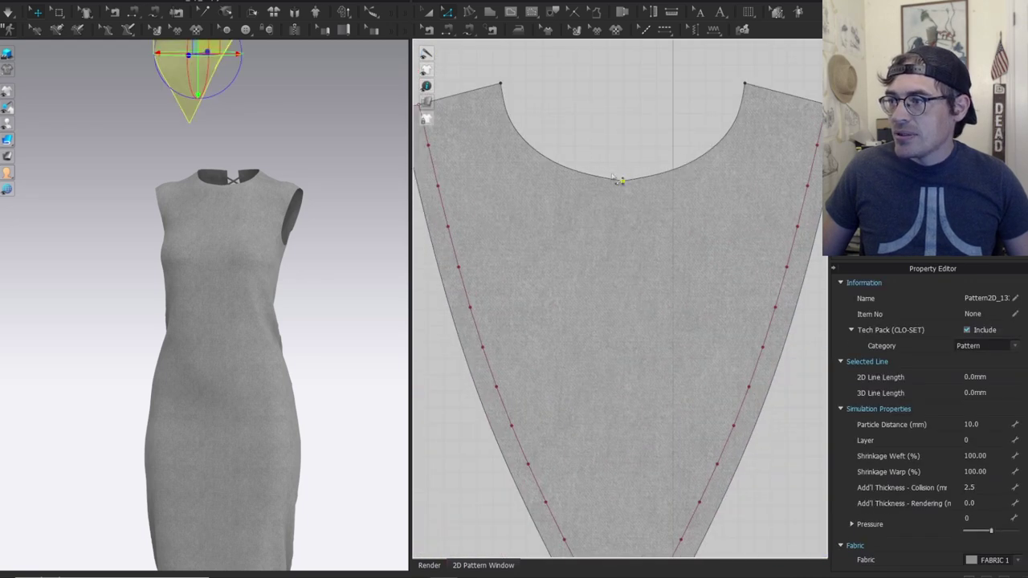
key(Delete)
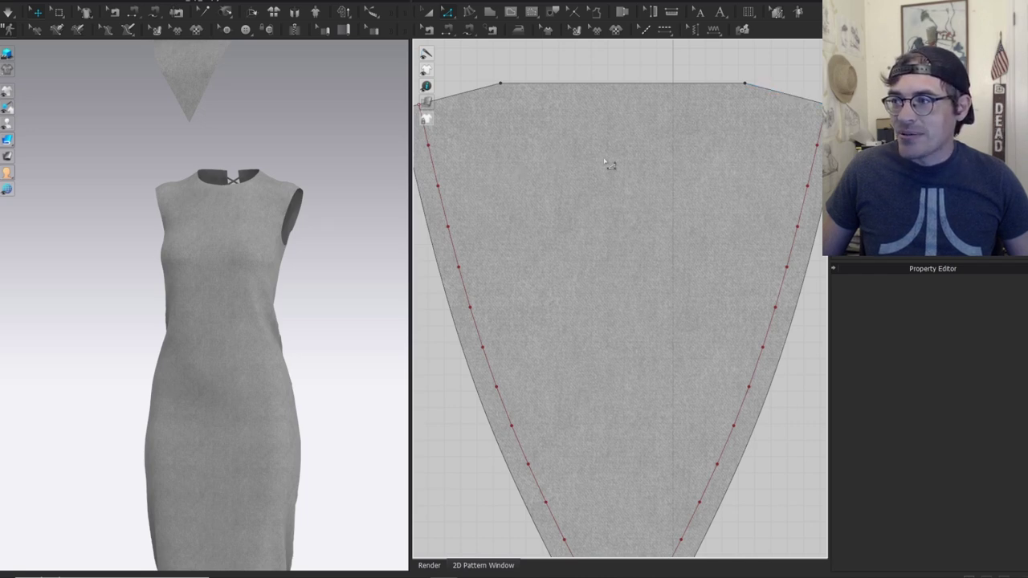
Draw four slanted internal lines about 64 to 128 mm long across the lower V, snapped to points on the V-shaped internal line.
scroll(634, 201, down, 3)
scroll(626, 248, up, 3)
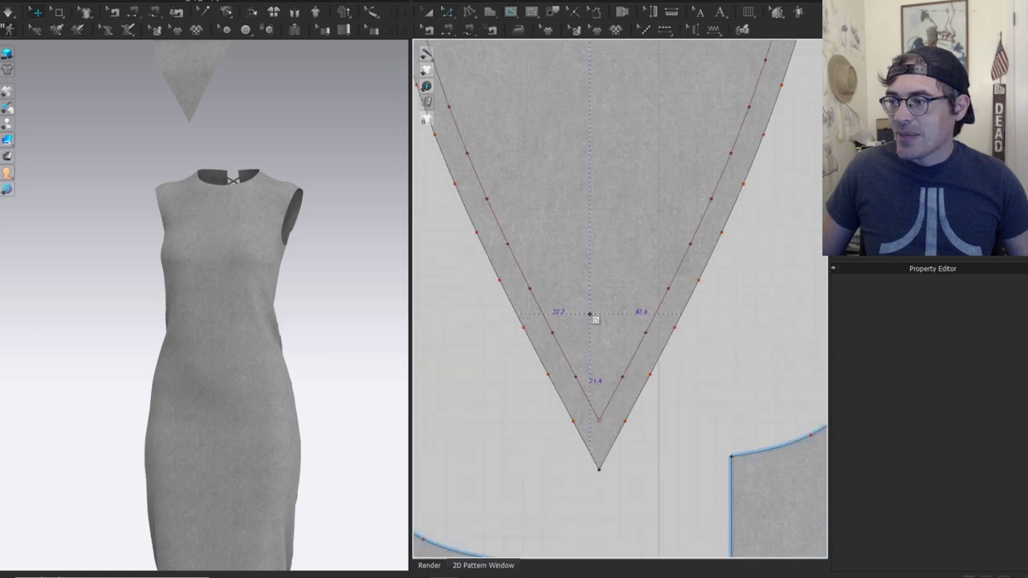
click(553, 332)
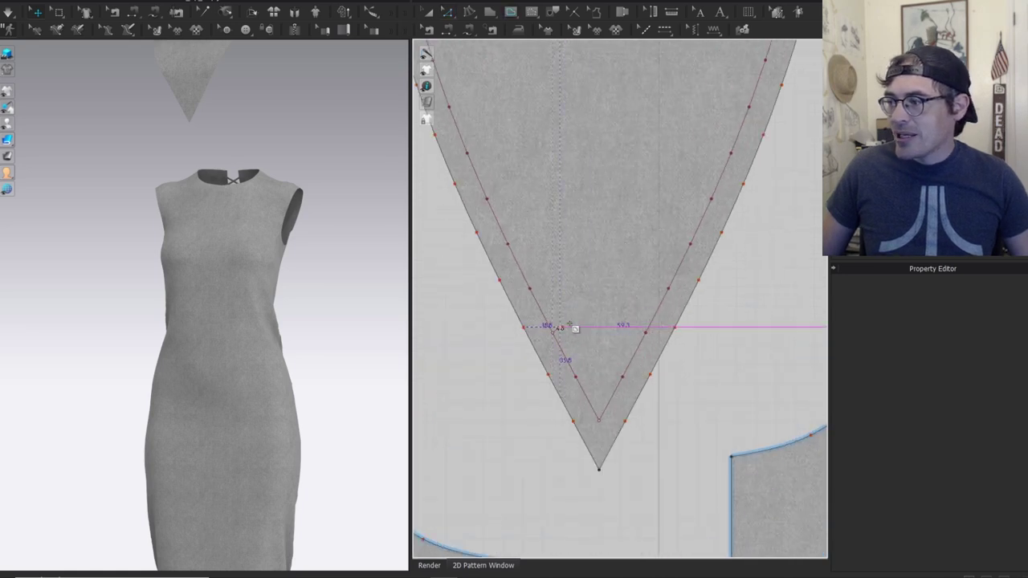
double_click(667, 289)
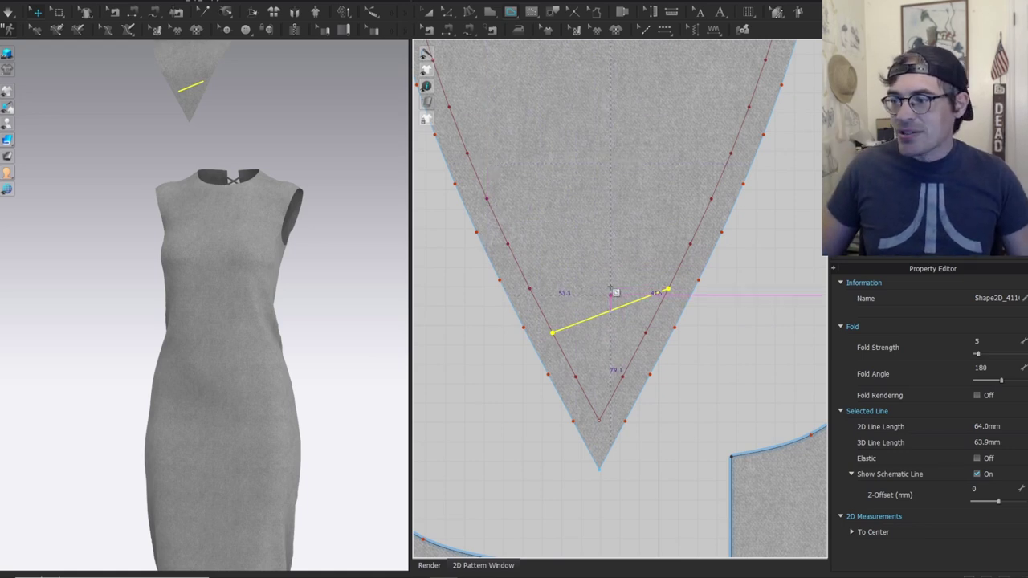
click(530, 286)
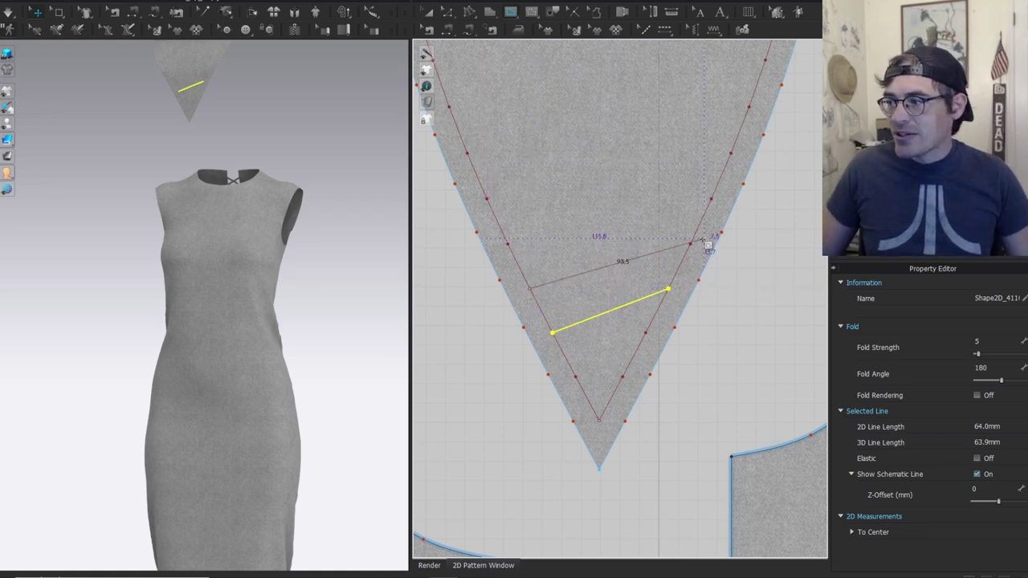
double_click(690, 244)
click(508, 244)
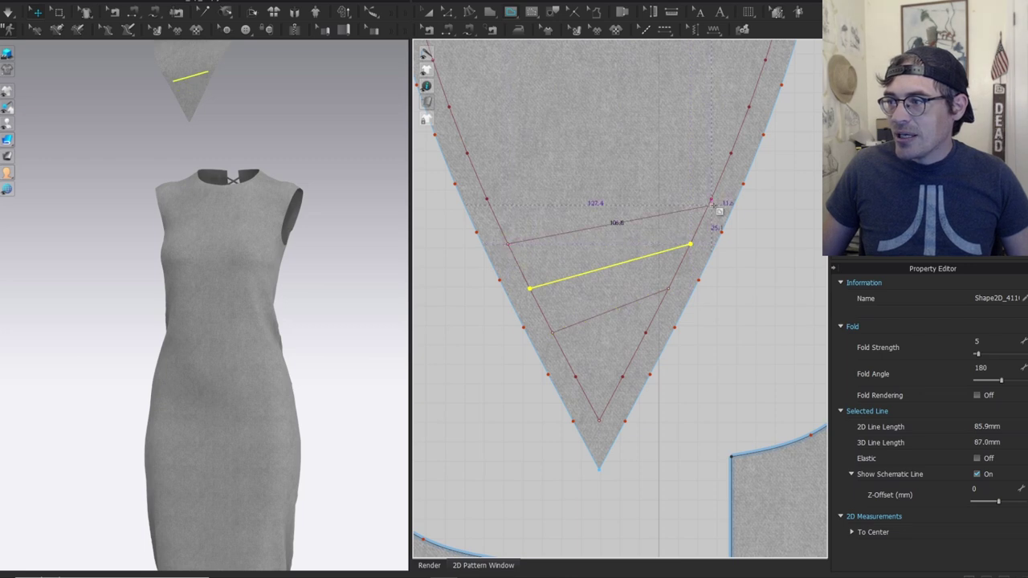
double_click(712, 198)
click(731, 153)
double_click(486, 198)
Add four more slanted internal lines about 147 to 196 mm long across the middle of the V, each one point higher.
middle_drag(530, 117, 556, 263)
scroll(554, 263, down, 2)
click(506, 293)
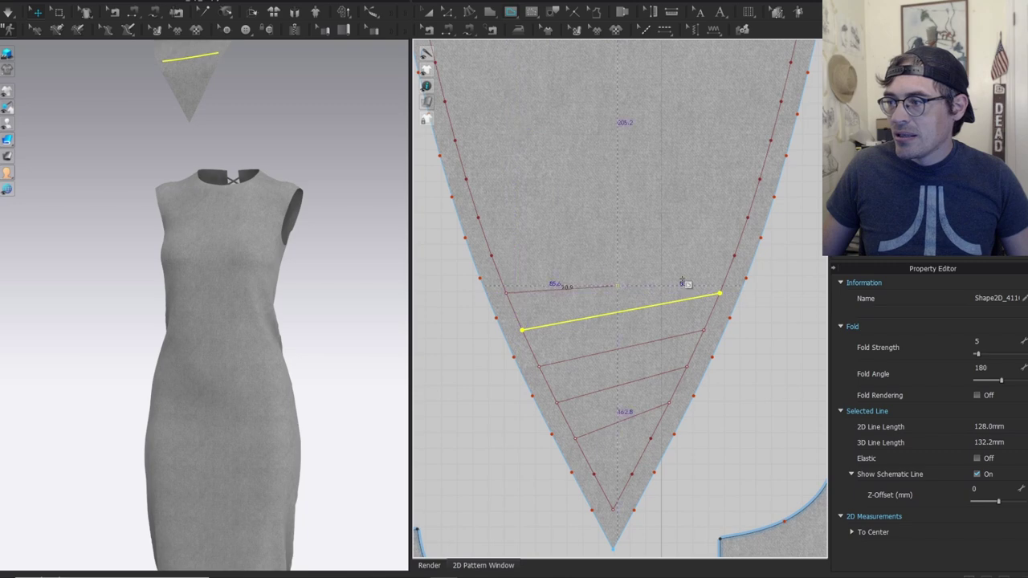
double_click(735, 256)
click(747, 217)
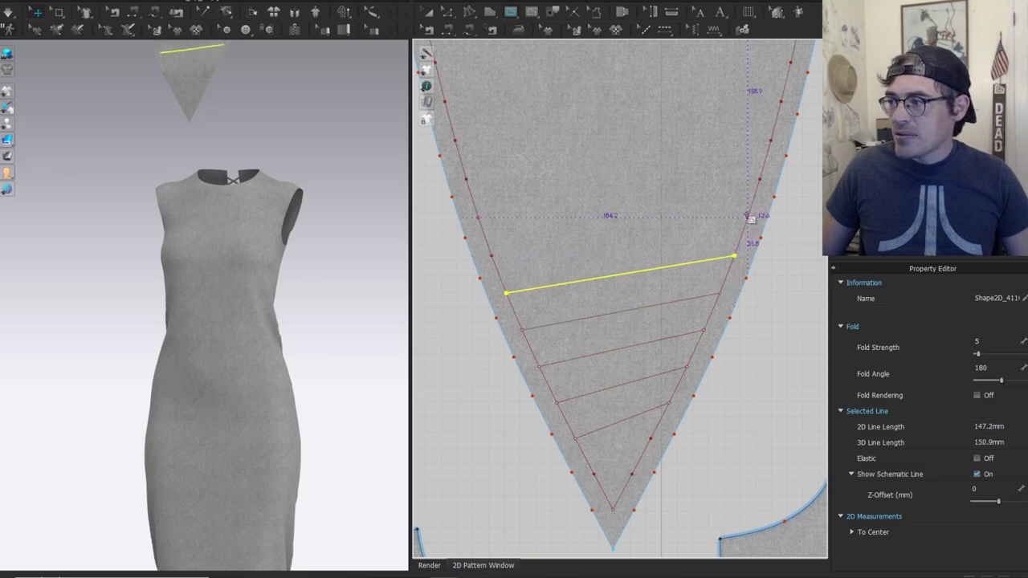
double_click(493, 256)
middle_drag(516, 213, 507, 302)
scroll(507, 302, down, 2)
click(478, 304)
double_click(704, 273)
click(714, 241)
double_click(468, 273)
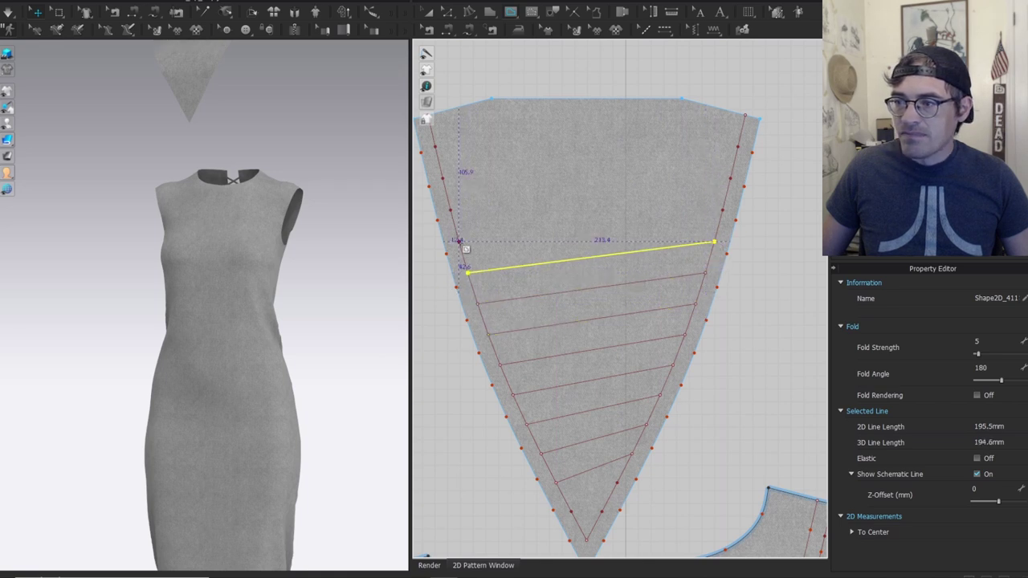
Add the last four slanted internal lines up to the shoulder edges, the uppermost about 245 mm long.
click(459, 241)
double_click(723, 210)
click(730, 178)
double_click(450, 210)
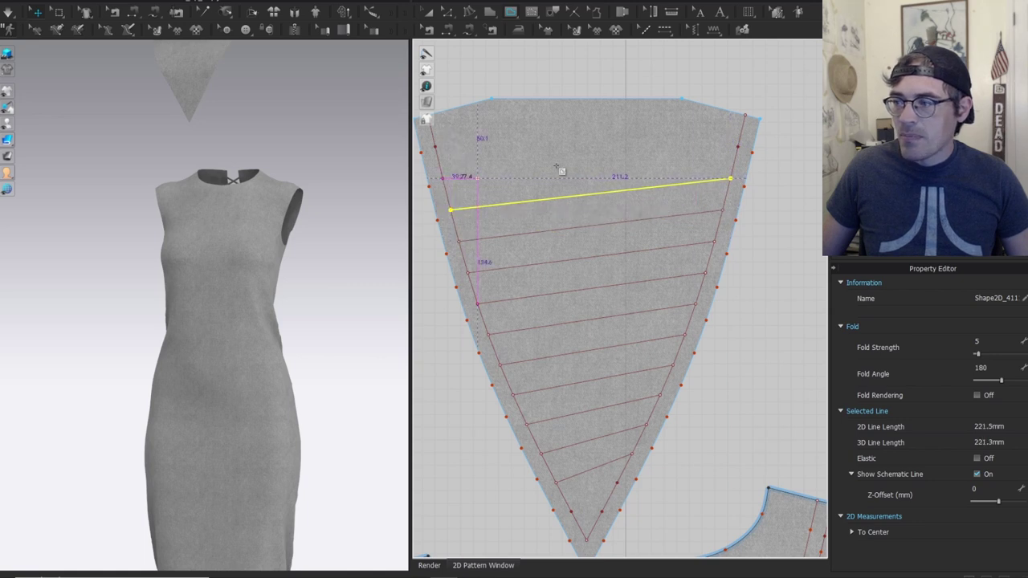
click(443, 178)
double_click(737, 147)
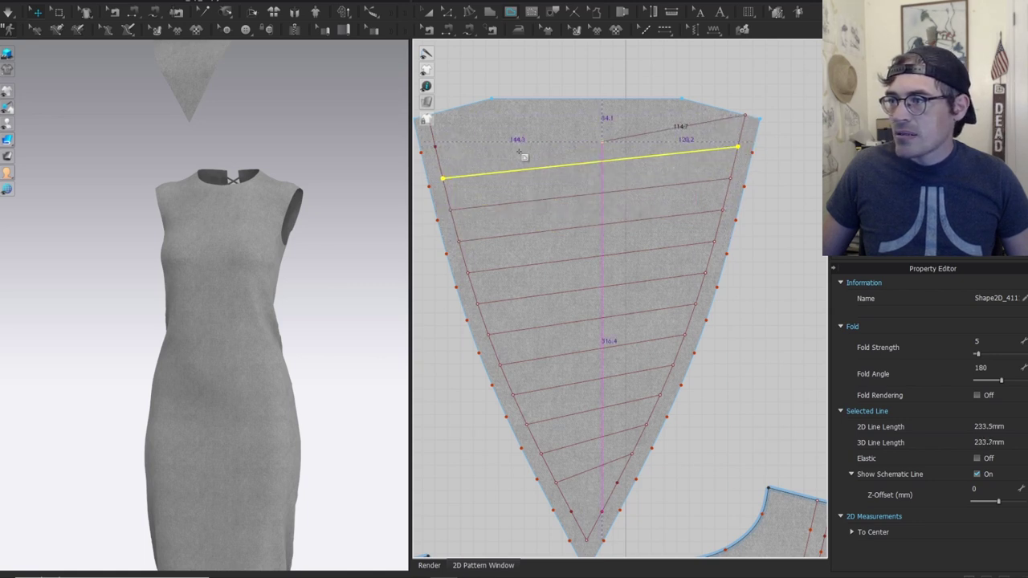
double_click(436, 147)
Draw one slanted internal line about 43 mm long just above the V's tip, below the other slanted lines.
middle_drag(593, 479, 601, 351)
scroll(602, 351, up, 2)
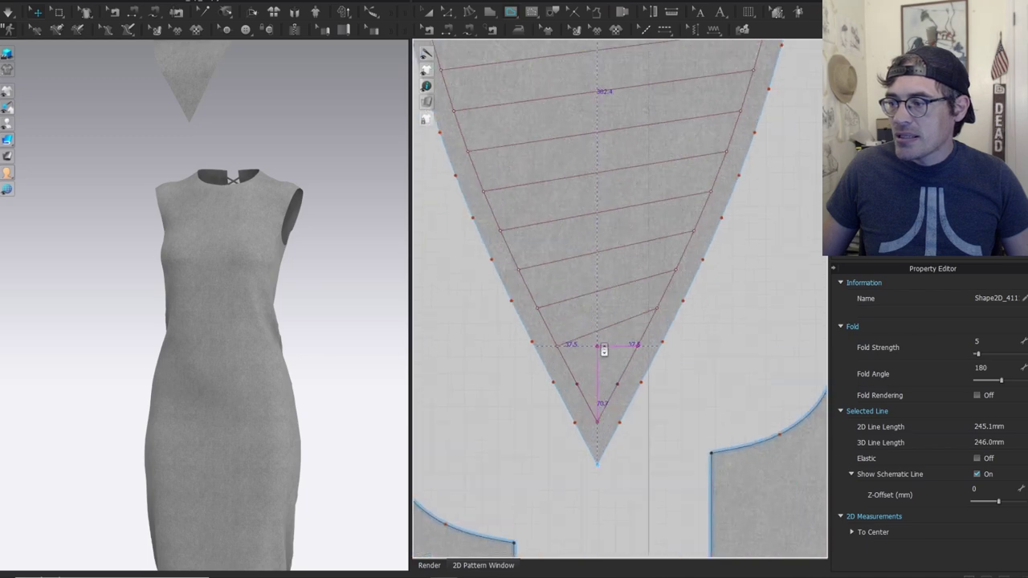
click(570, 396)
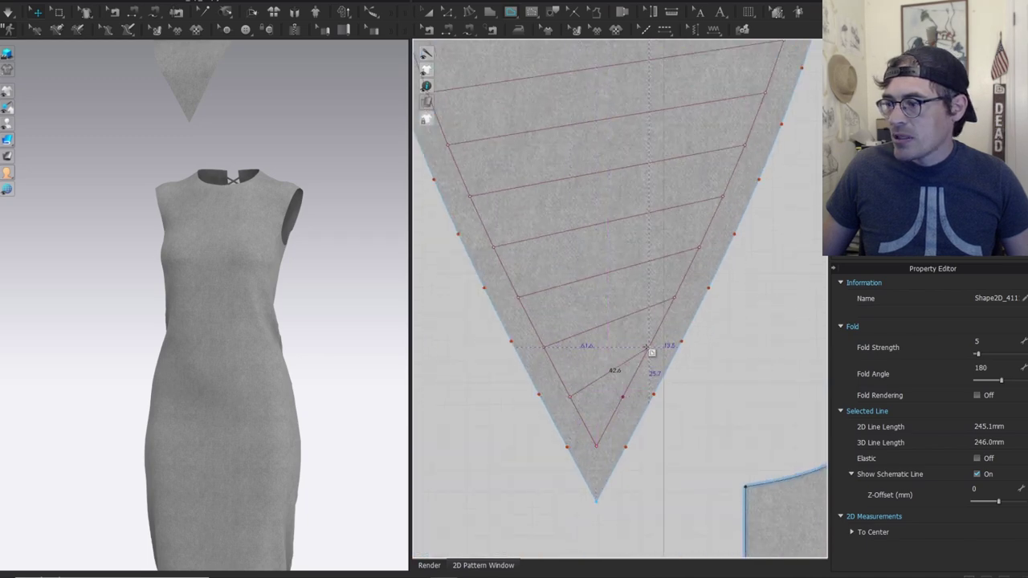
double_click(651, 352)
scroll(647, 353, down, 4)
middle_drag(661, 247, 640, 357)
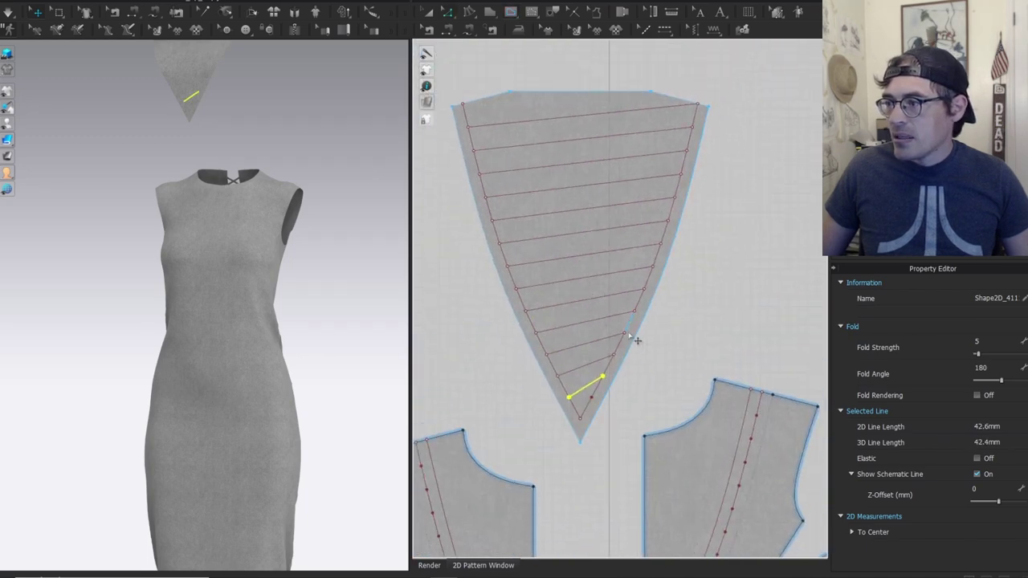
Cut the pattern piece along the V-shaped internal line and remove the outer margin strip.
double_click(631, 329)
shift+click(510, 280)
click(618, 369)
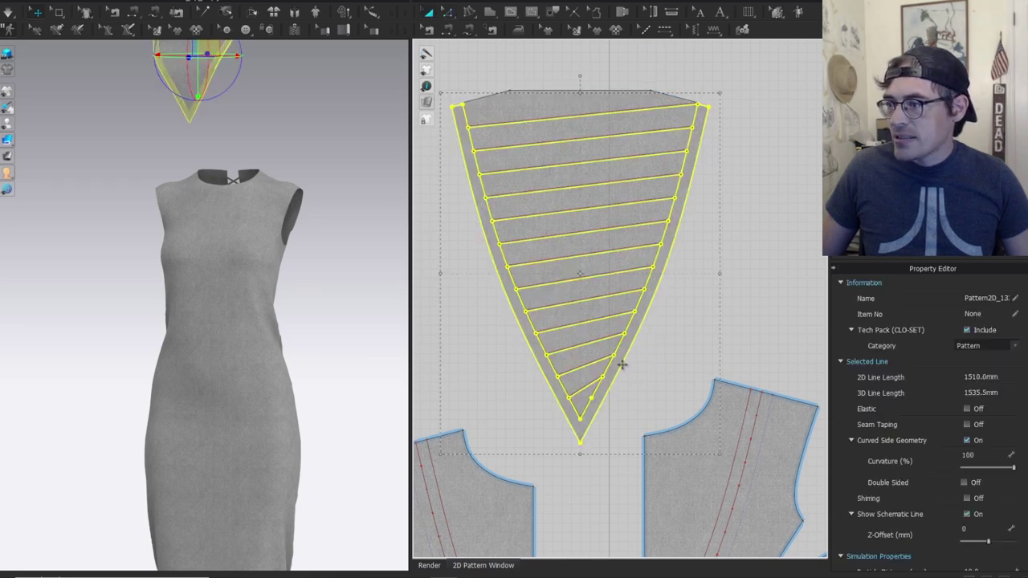
click(678, 286)
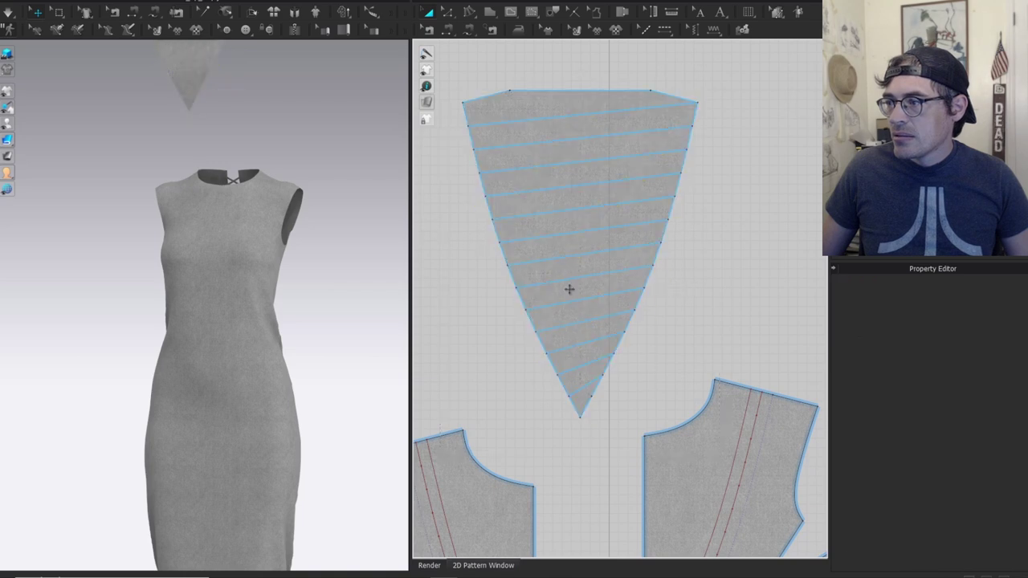
Offset all slanted lines as internal lines 6.0 mm on both sides, one offset each, extended to the pattern outline.
click(578, 313)
scroll(594, 438, down, 2)
scroll(595, 406, up, 2)
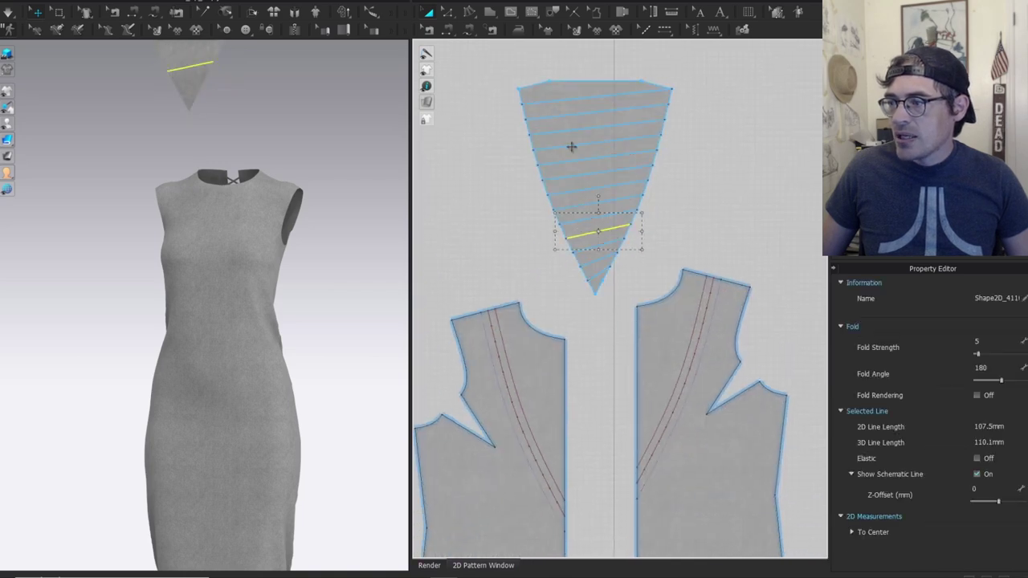
scroll(620, 358, up, 3)
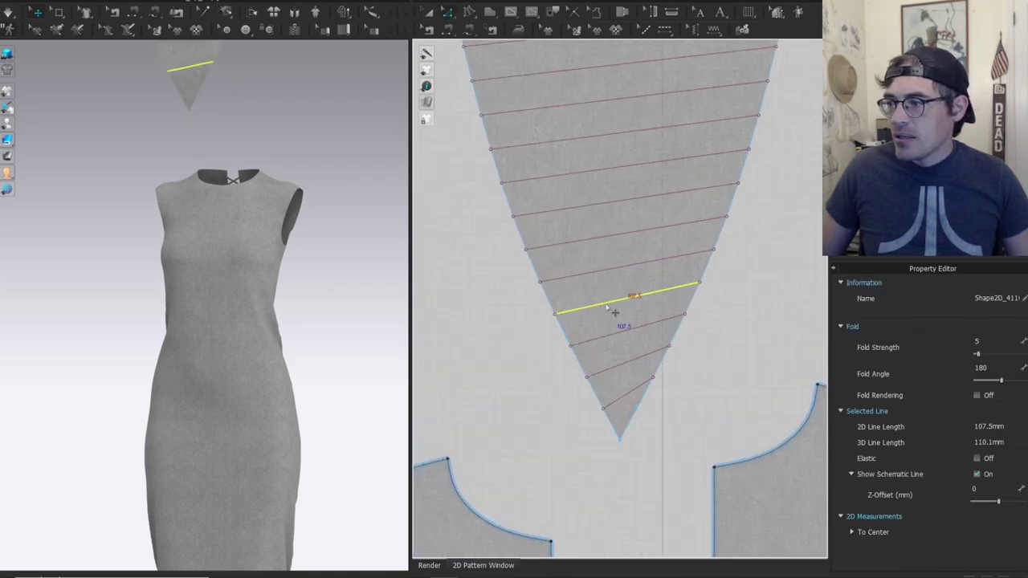
key(ctrl+a)
middle_drag(605, 274, 556, 378)
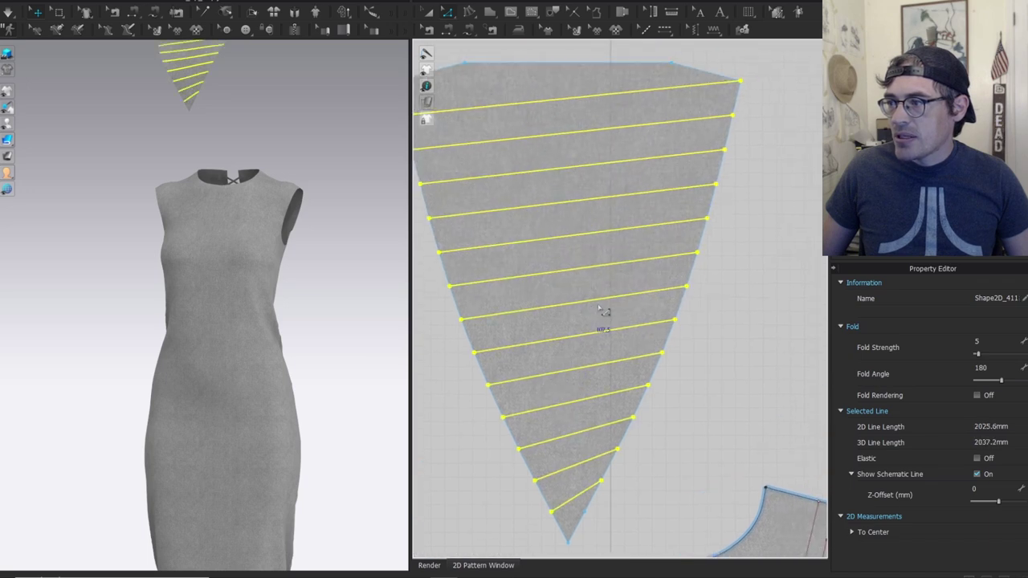
key(ctrl+f)
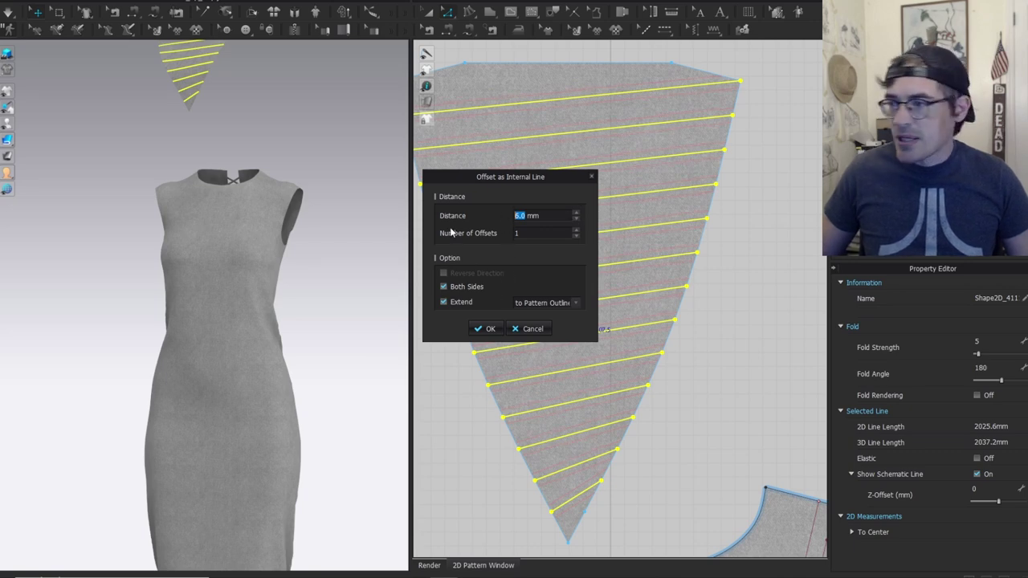
click(486, 328)
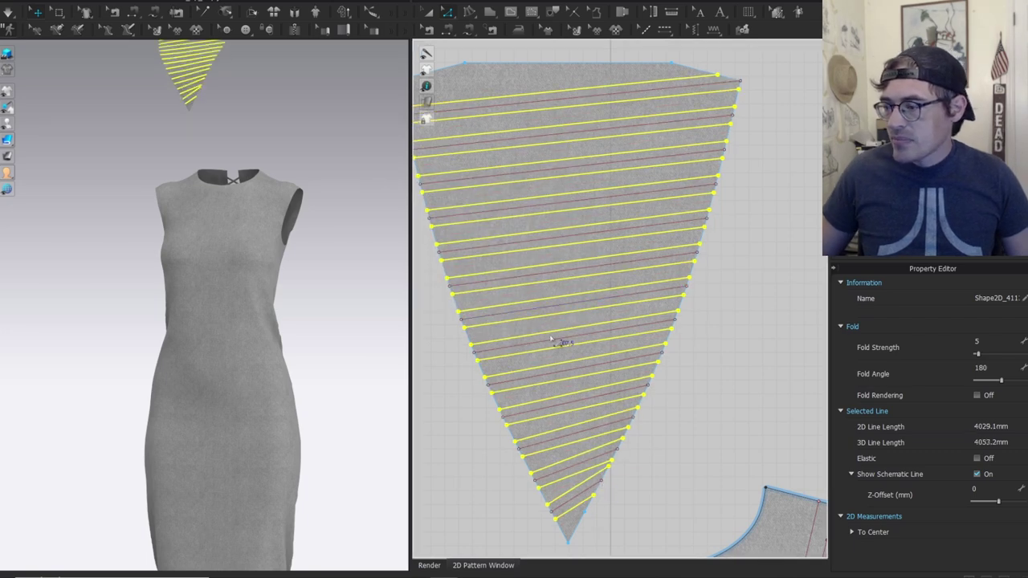
Remove the offset lines on both sides of the slanted lines, keeping the original slanted lines.
scroll(622, 277, down, 3)
scroll(638, 265, up, 3)
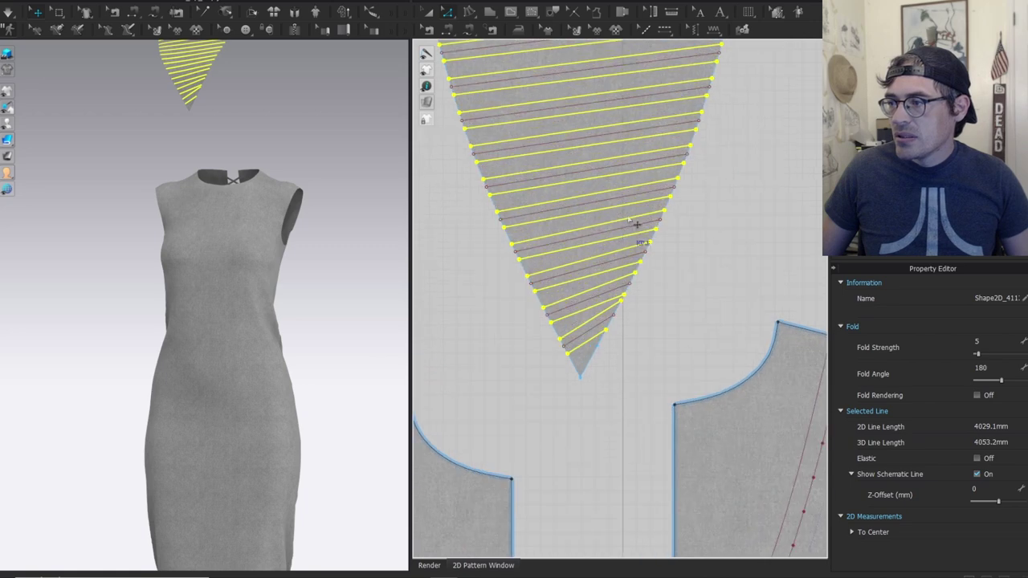
scroll(631, 235, up, 2)
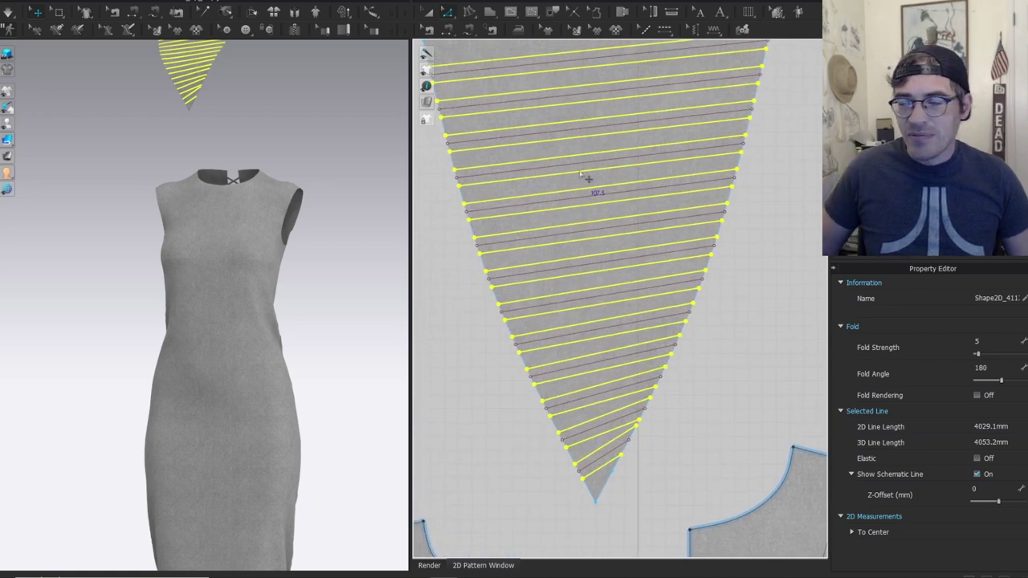
scroll(670, 229, down, 2)
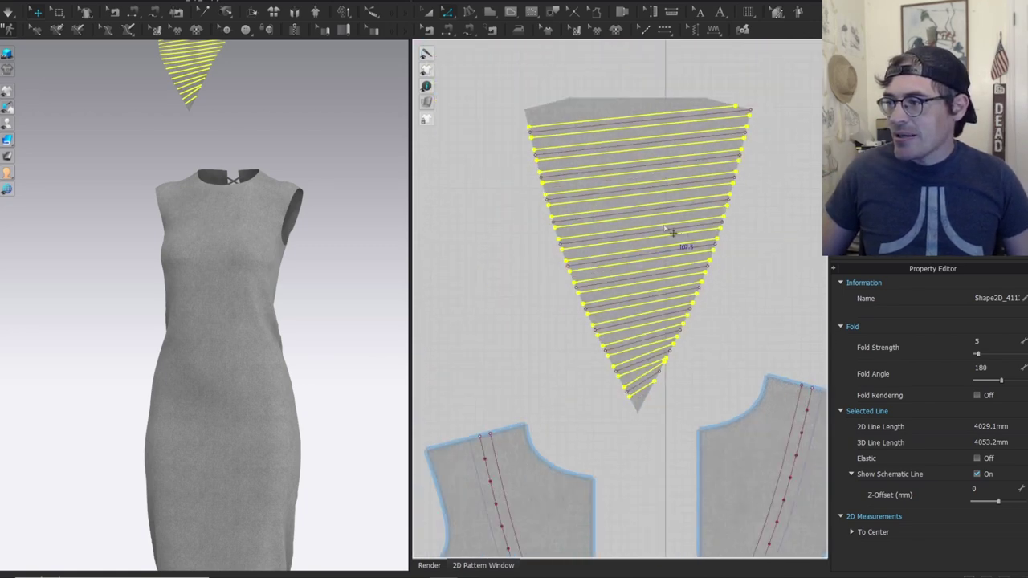
scroll(649, 247, up, 3)
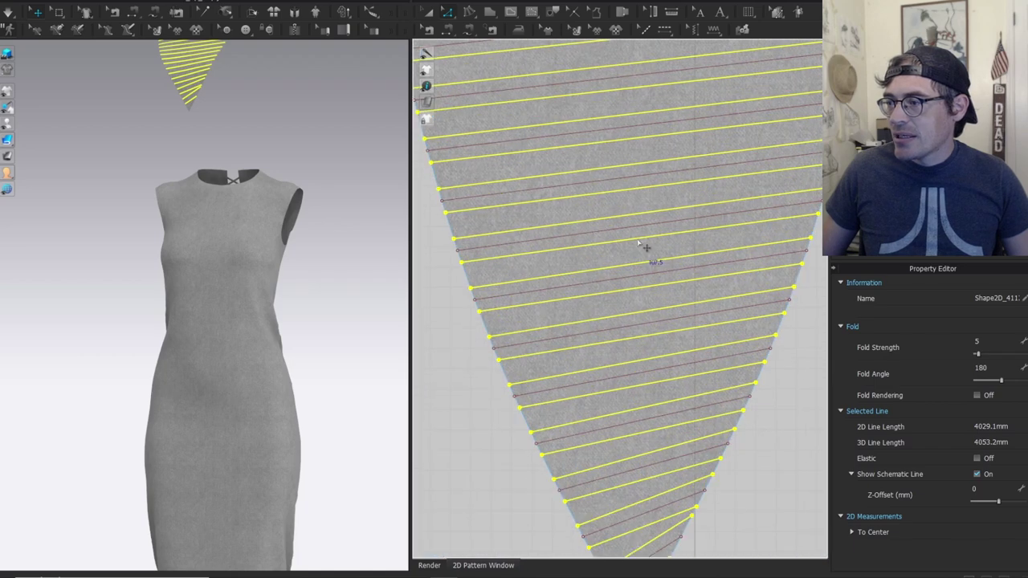
right_click(639, 243)
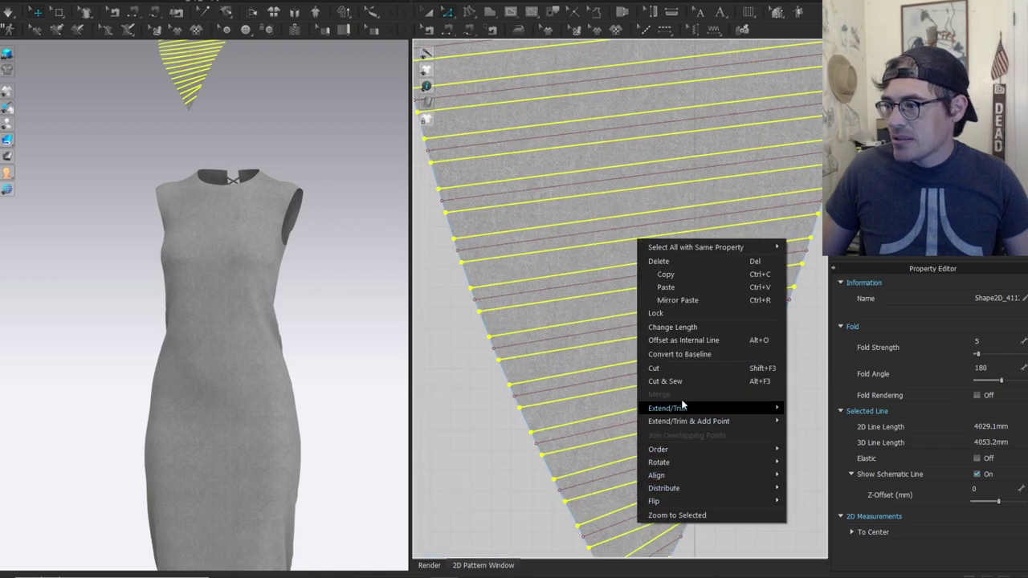
click(683, 313)
scroll(592, 298, down, 3)
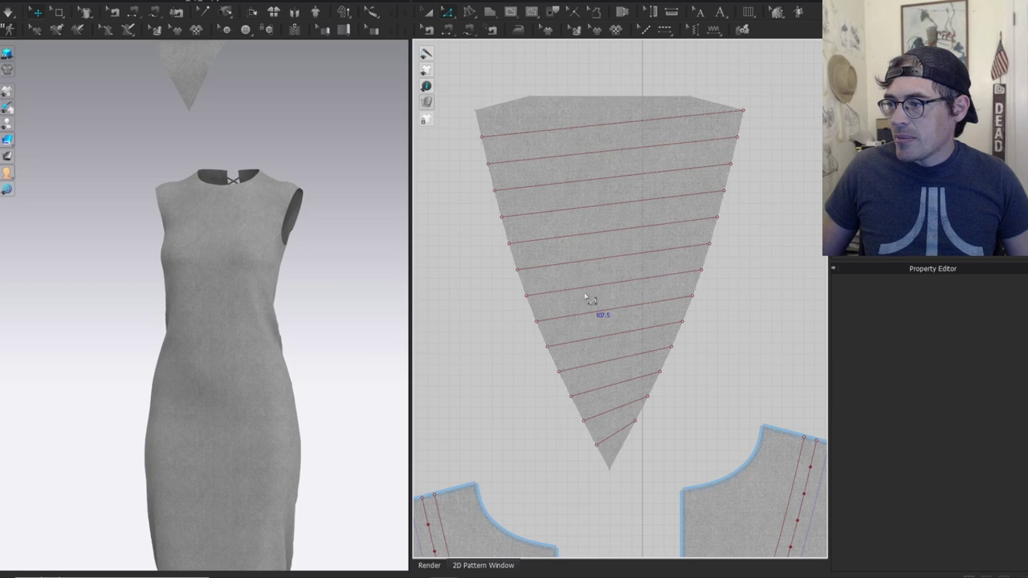
Select the slanted internal lines in two groups and delete them from the V-shaped pattern.
scroll(587, 298, down, 3)
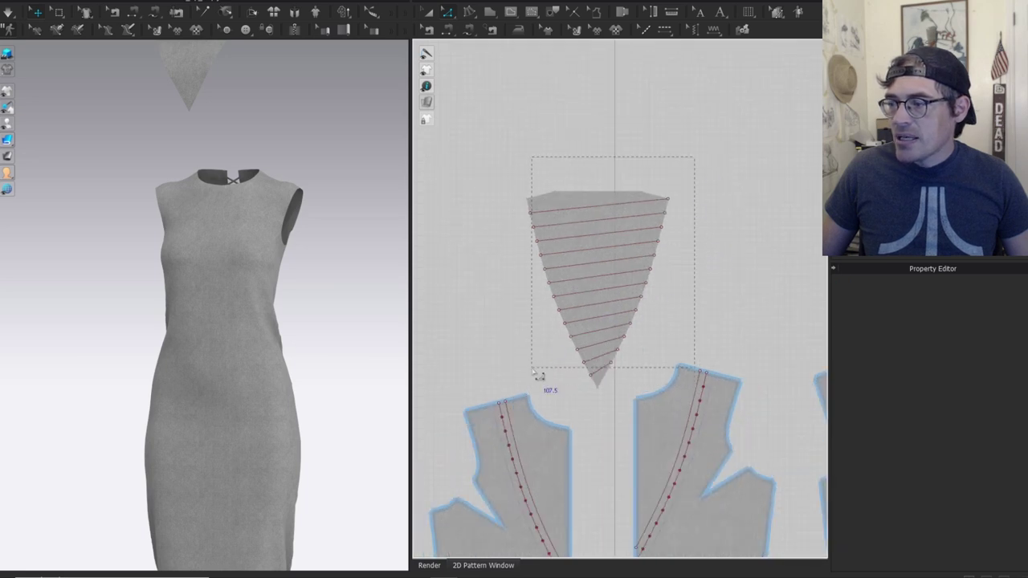
drag(567, 217, 514, 233)
drag(485, 130, 580, 306)
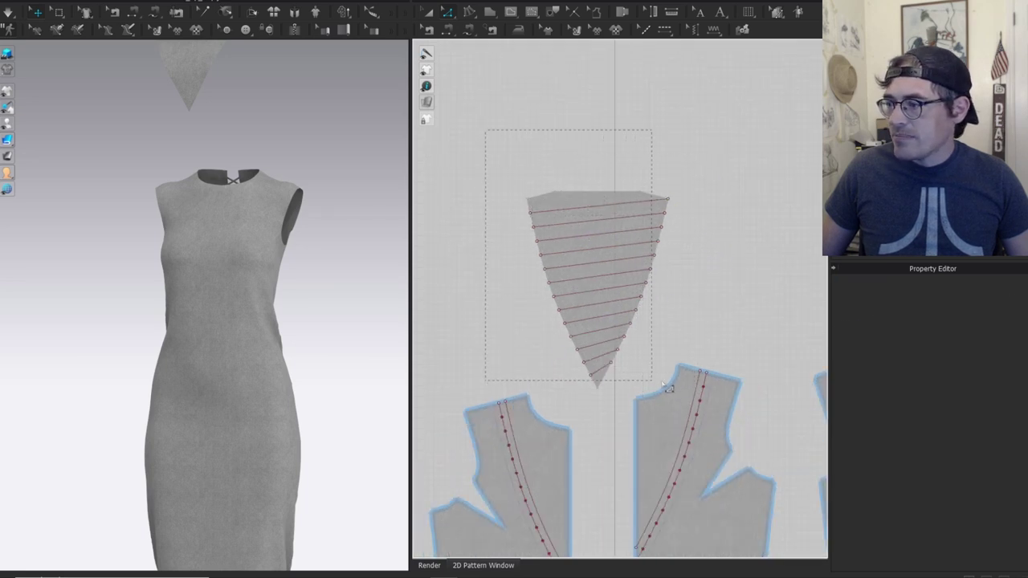
scroll(706, 337, up, 4)
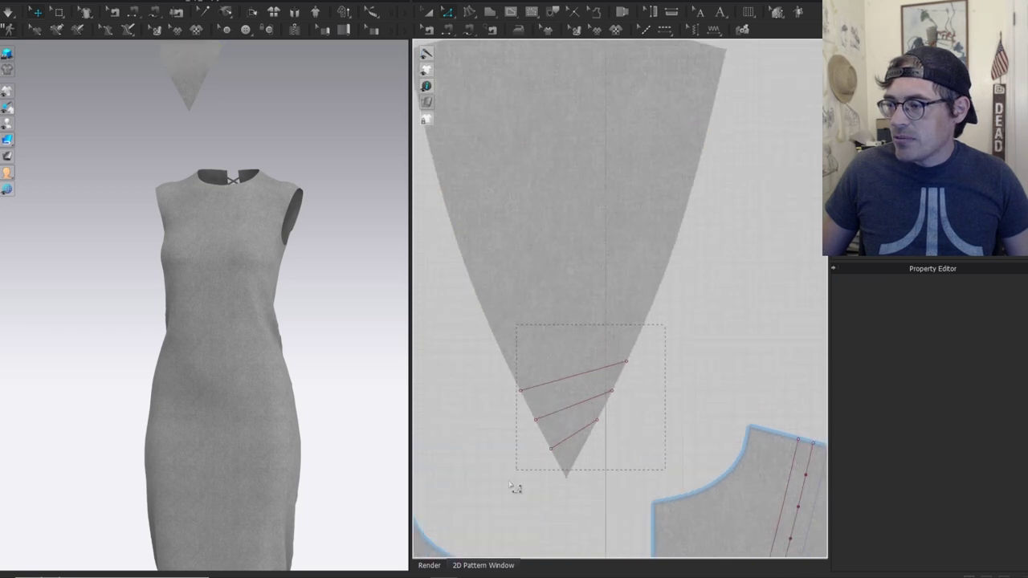
scroll(587, 301, down, 3)
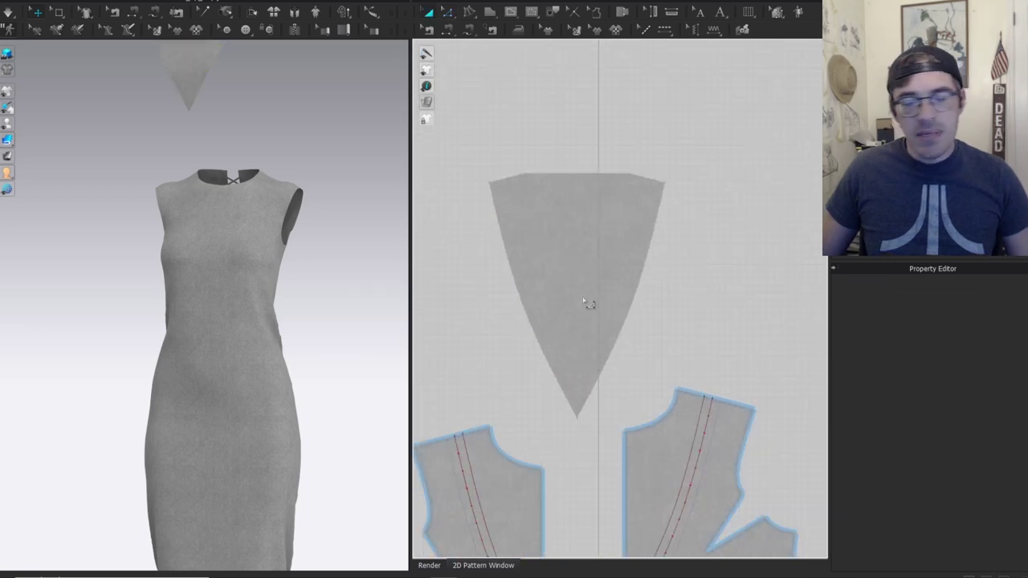
Undo the deletion of both groups of slanted lines on the V-shaped pattern.
click(588, 302)
key(ctrl+z)
key(ctrl+z)
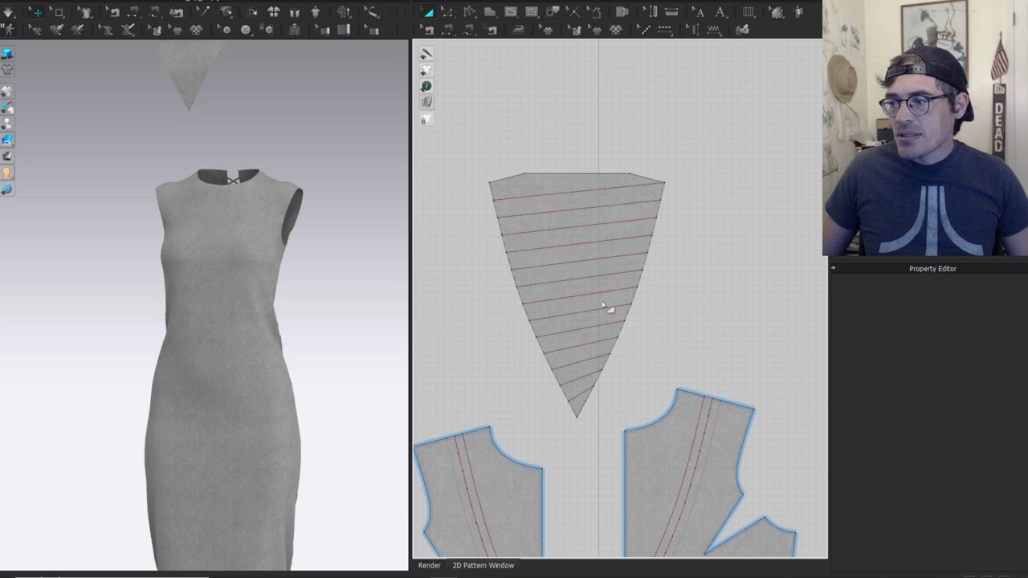
Select individual offset lines in the V-shaped pattern, followed by all of its internal lines together.
scroll(666, 294, up, 3)
scroll(629, 251, down, 2)
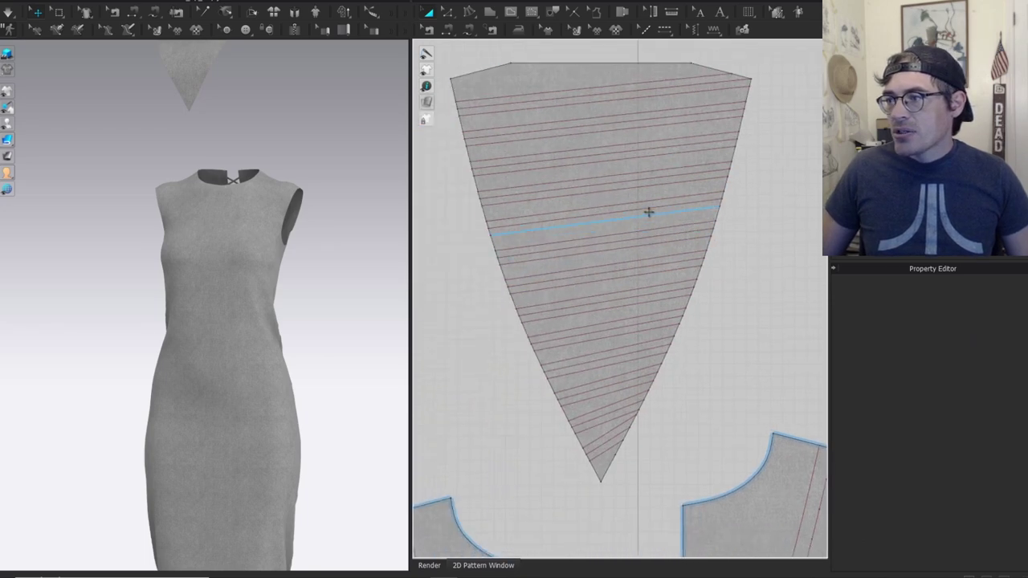
click(624, 221)
shift+click(606, 211)
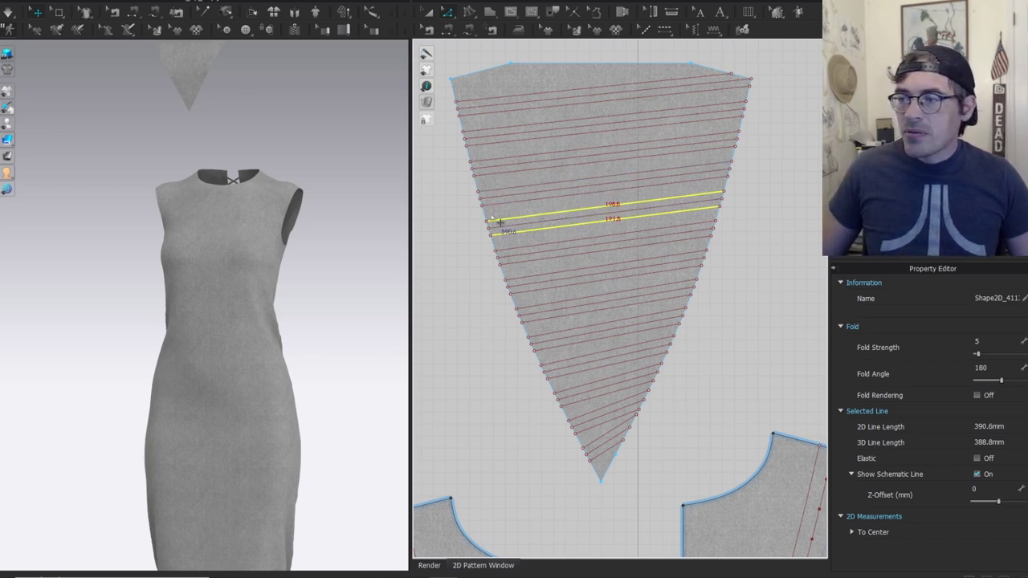
ctrl+click(587, 221)
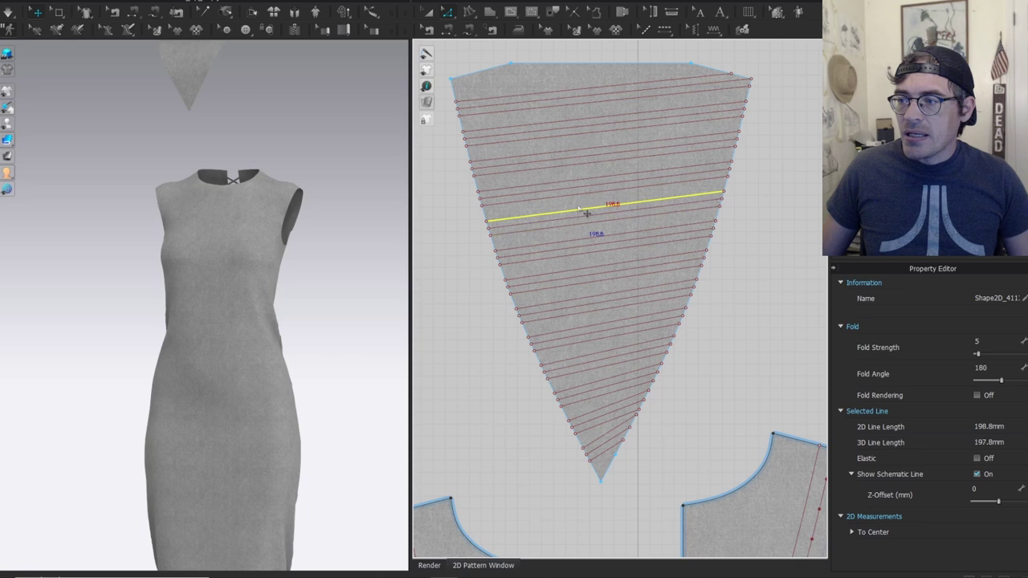
click(777, 191)
click(647, 174)
ctrl+click(630, 191)
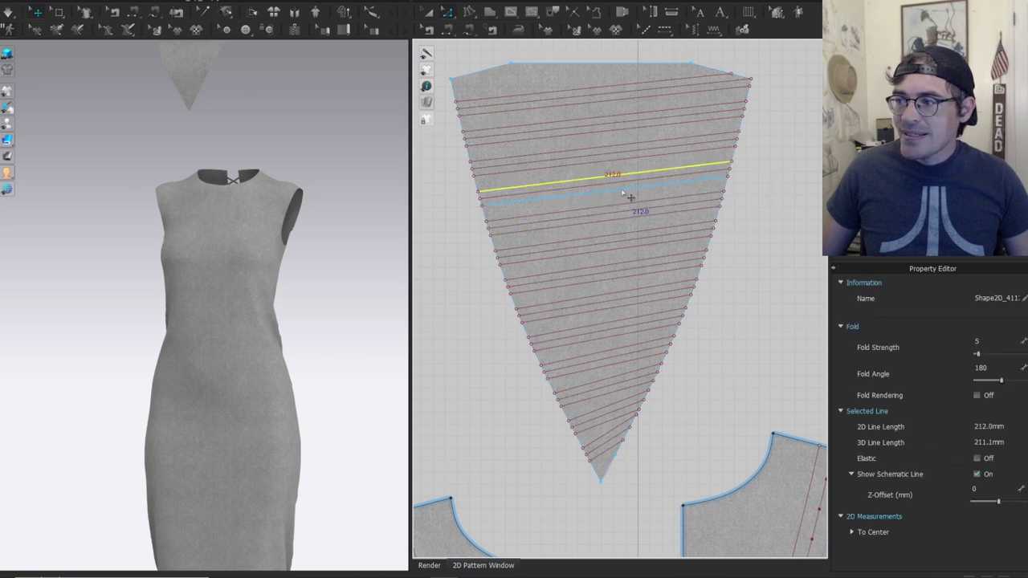
click(608, 94)
click(592, 88)
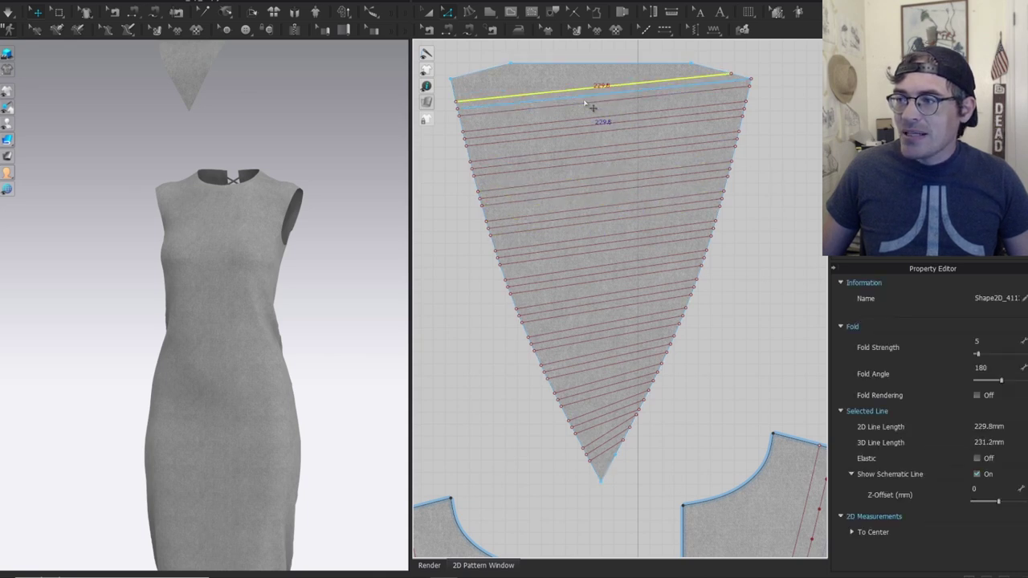
key(ctrl+a)
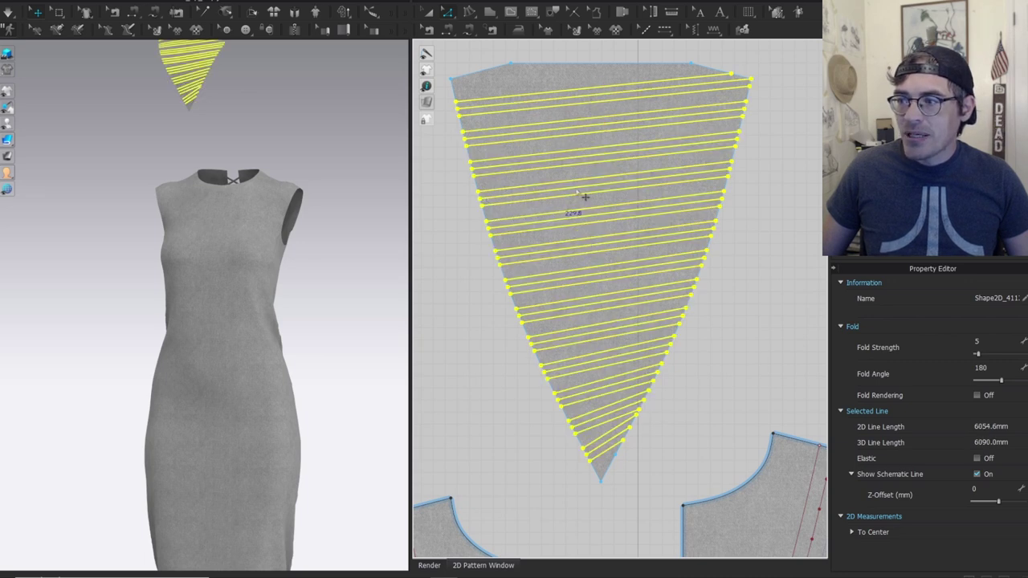
Select the upper eight offset lines of the V-shaped pattern one after another, from the top down.
click(566, 90)
click(561, 94)
click(559, 91)
shift+click(560, 106)
shift+click(566, 121)
shift+click(572, 136)
shift+click(574, 150)
shift+click(575, 164)
shift+click(577, 179)
shift+click(578, 195)
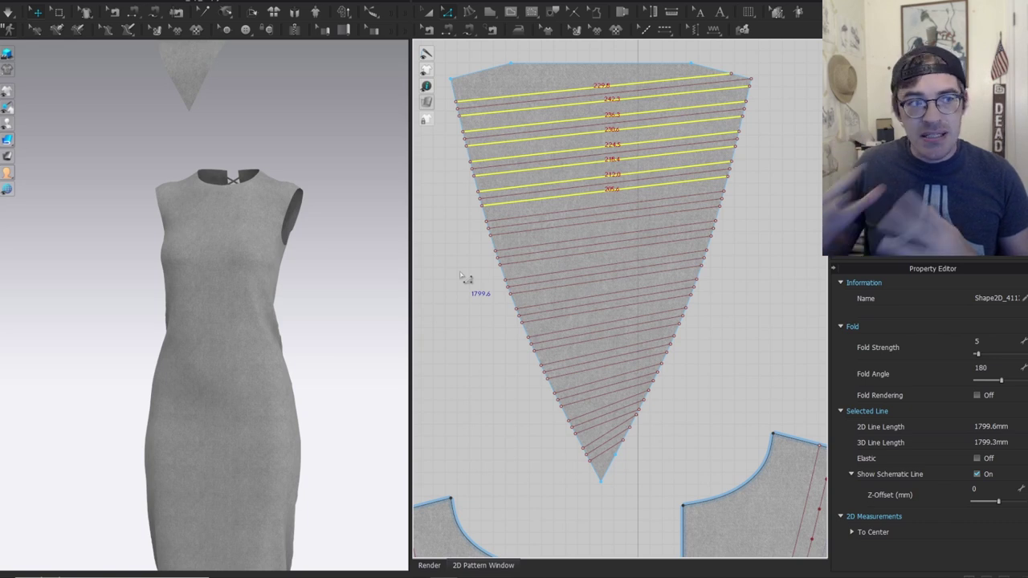
Undo the line selections and the offset until only the original slanted lines remain on the V-shaped pattern.
key(ctrl+z)
key(ctrl+z)
key(ctrl+z)
key(ctrl+z)
key(ctrl+z)
key(ctrl+z)
key(ctrl+z)
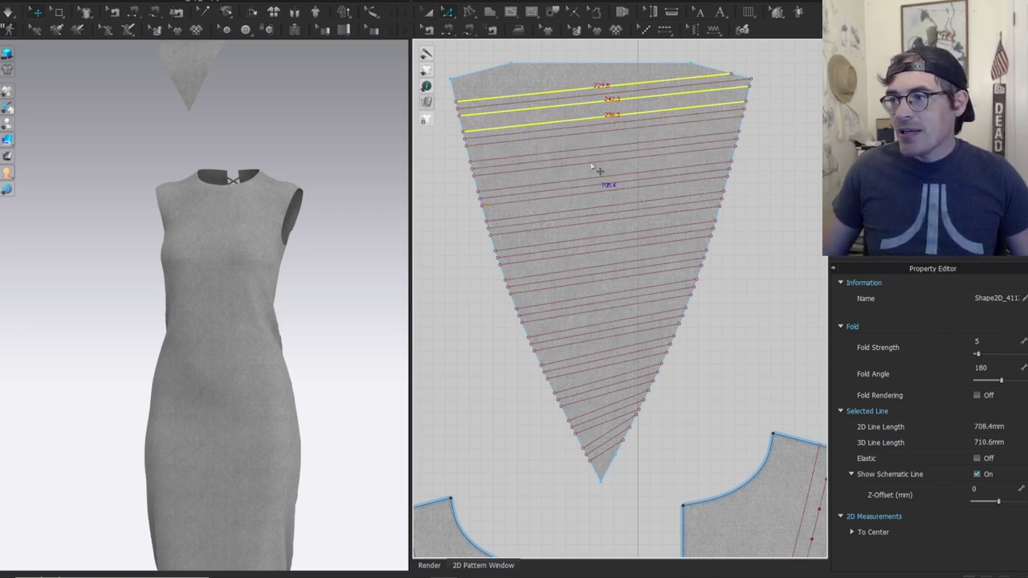
key(ctrl+z)
key(ctrl+z)
key(ctrl+z)
key(ctrl+z)
key(ctrl+z)
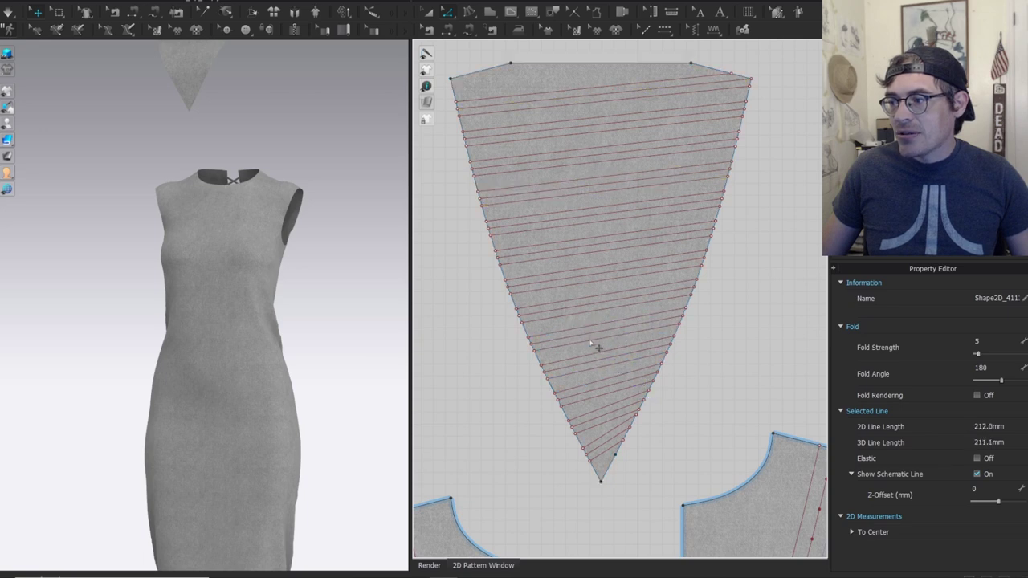
key(ctrl+z)
key(ctrl+z)
key(ctrl+z)
key(ctrl+z)
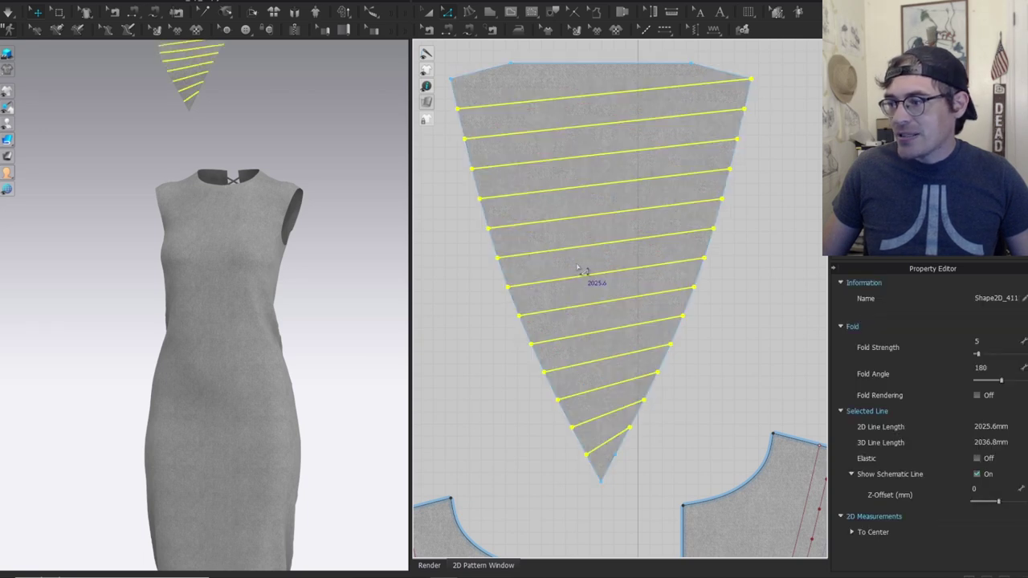
scroll(614, 270, up, 2)
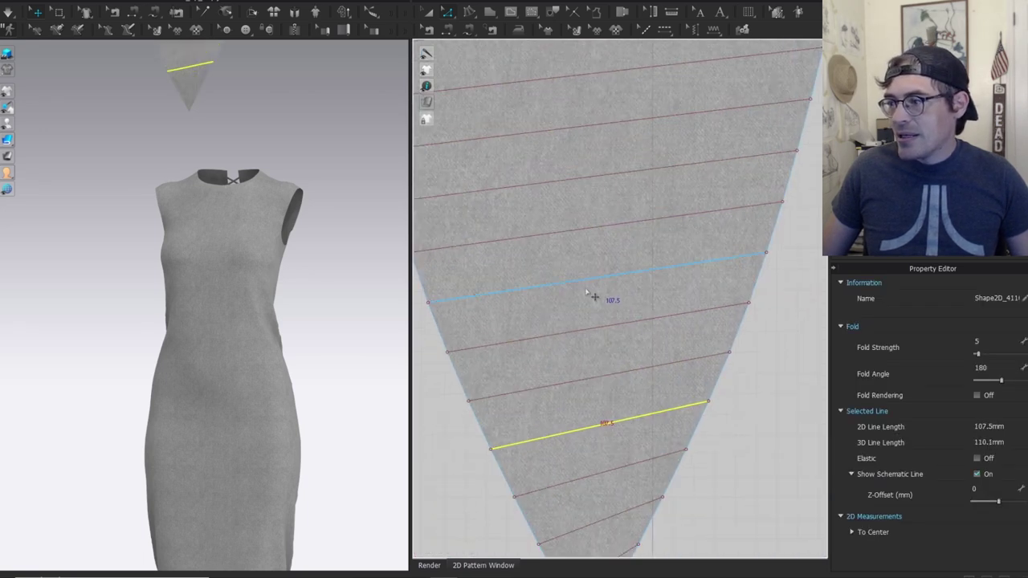
right_click(589, 300)
click(657, 345)
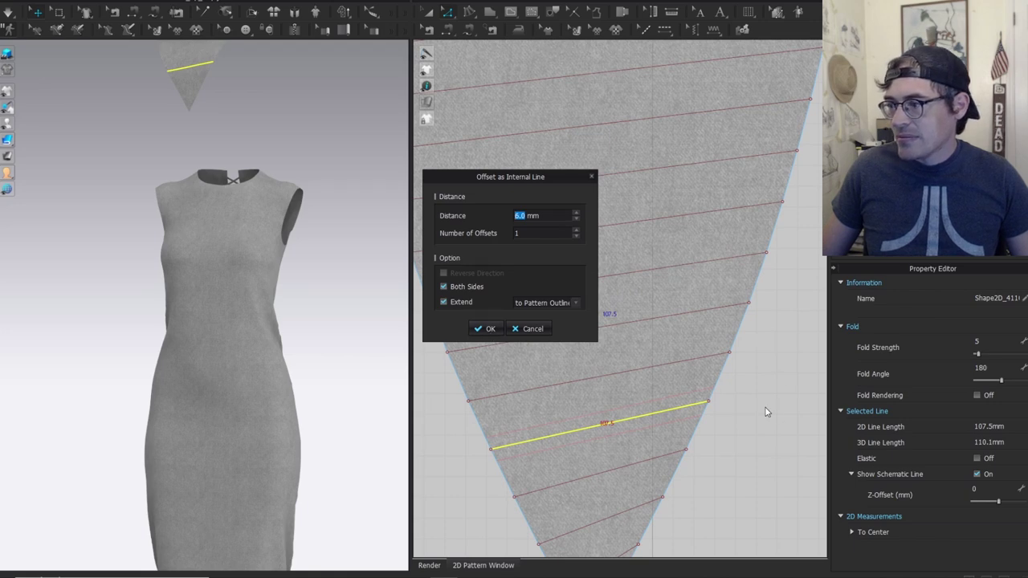
click(486, 328)
scroll(626, 313, down, 3)
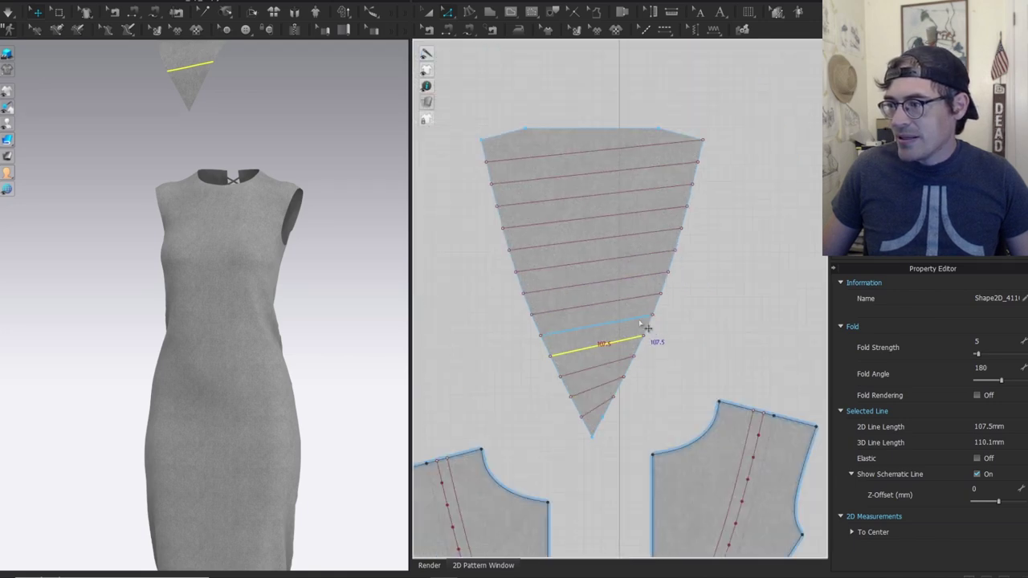
click(704, 230)
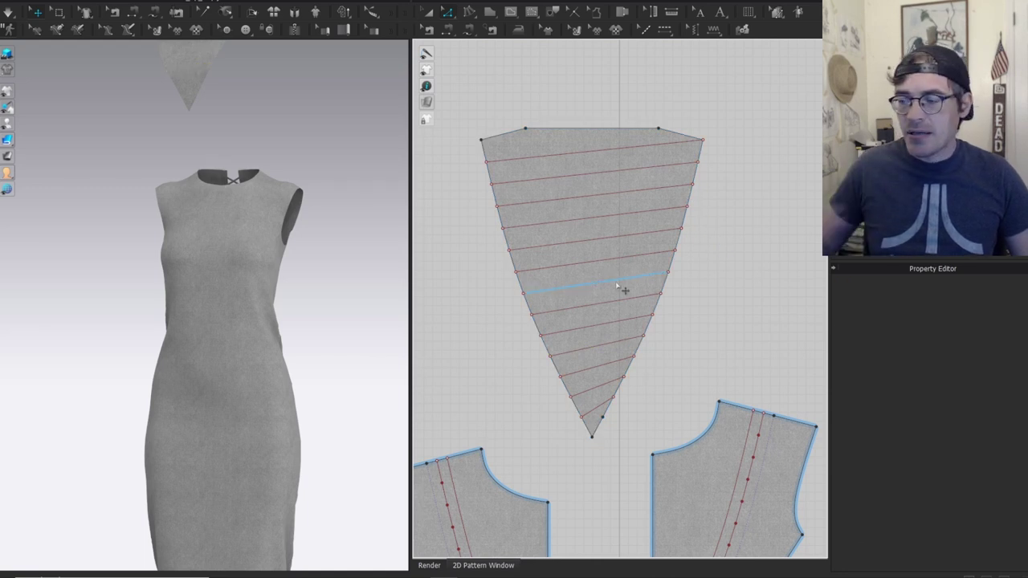
Offset all slanted lines of the V-shaped pattern as internal lines 6.0 mm on both sides.
click(617, 286)
key(ctrl+a)
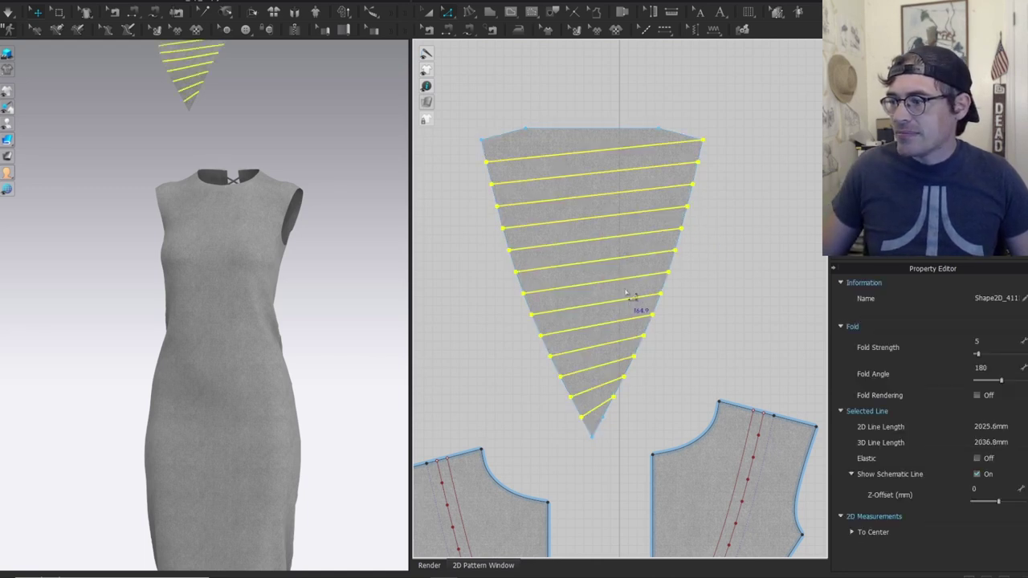
right_click(630, 301)
click(664, 198)
click(486, 329)
scroll(623, 345, up, 3)
scroll(620, 325, up, 1)
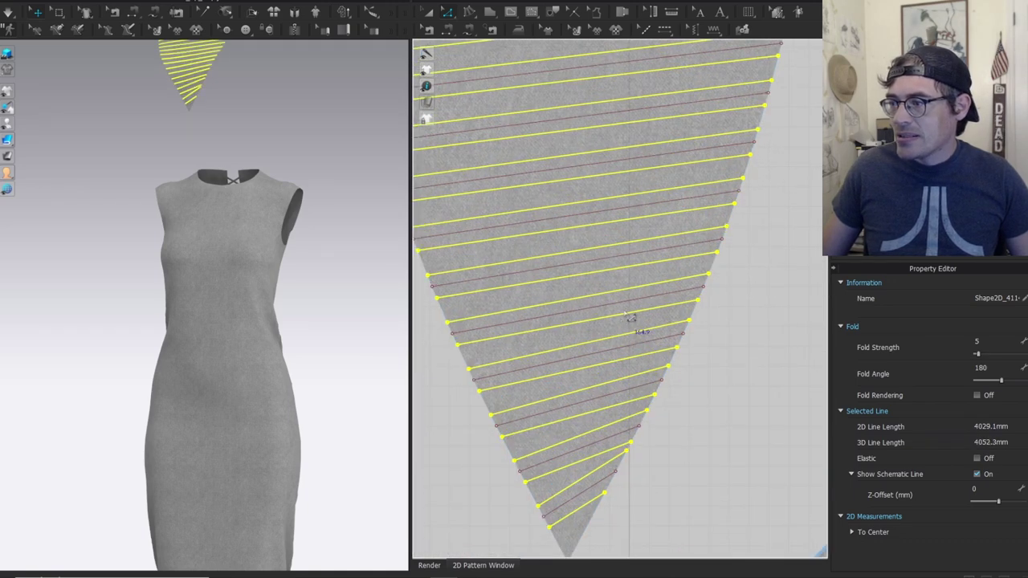
Lock the newly created offset lines on both sides of the slanted lines.
right_click(621, 310)
click(561, 346)
key(ctrl+z)
right_click(571, 328)
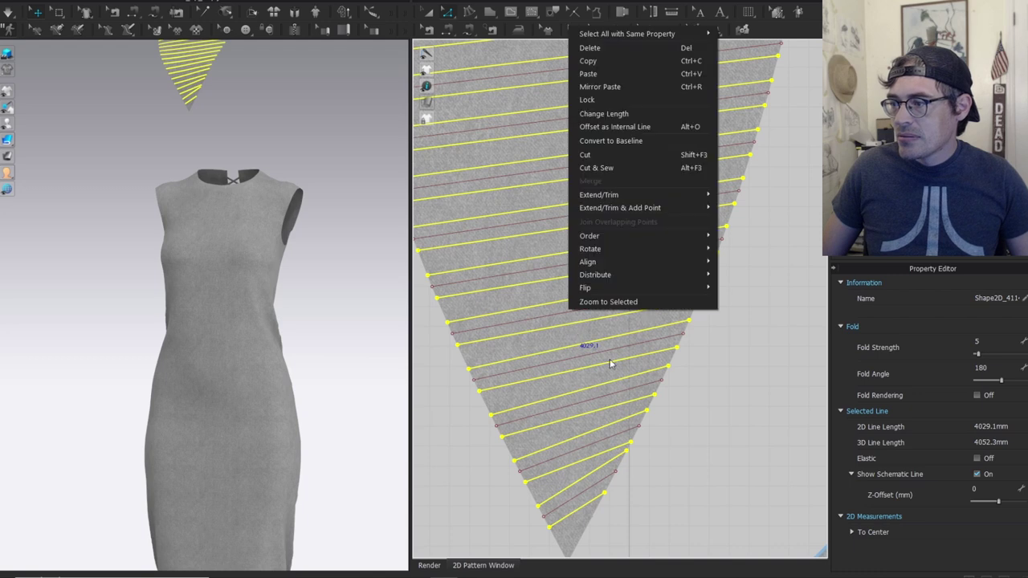
click(587, 99)
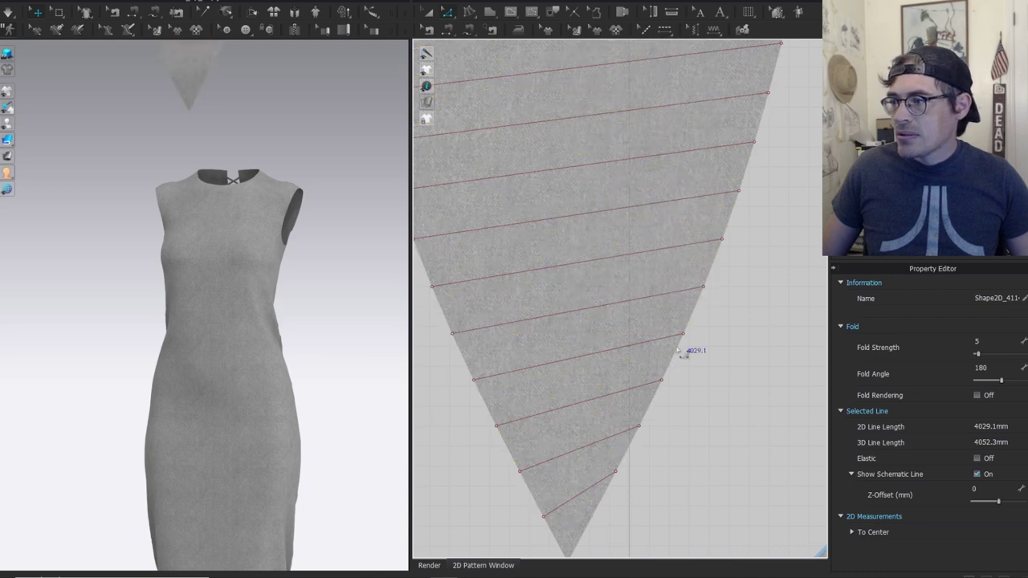
Delete all original slanted lines from the V-shaped pattern and unlock the offset lines.
scroll(655, 351, down, 2)
click(739, 140)
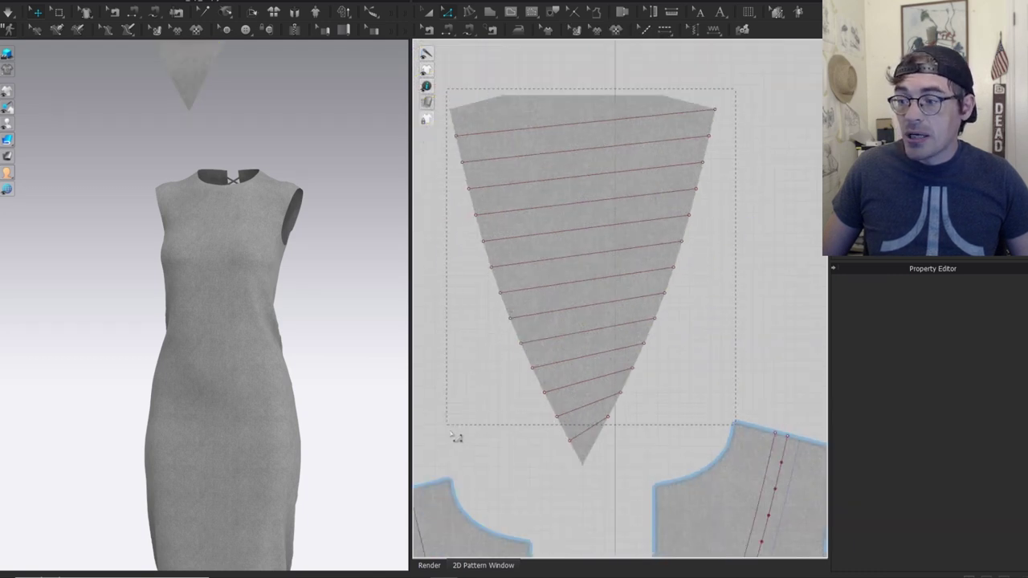
drag(449, 430, 452, 431)
key(Delete)
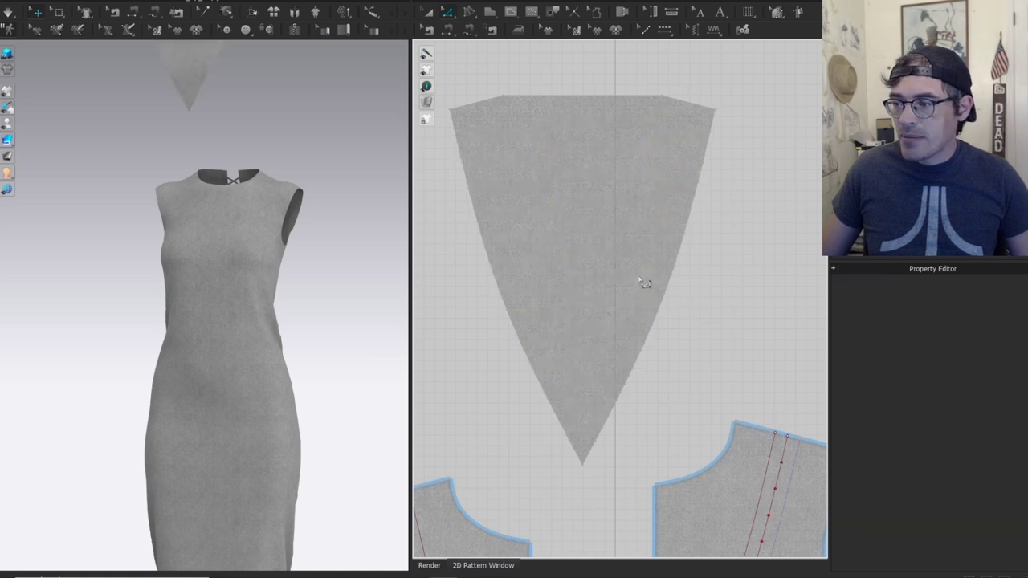
key(ctrl+z)
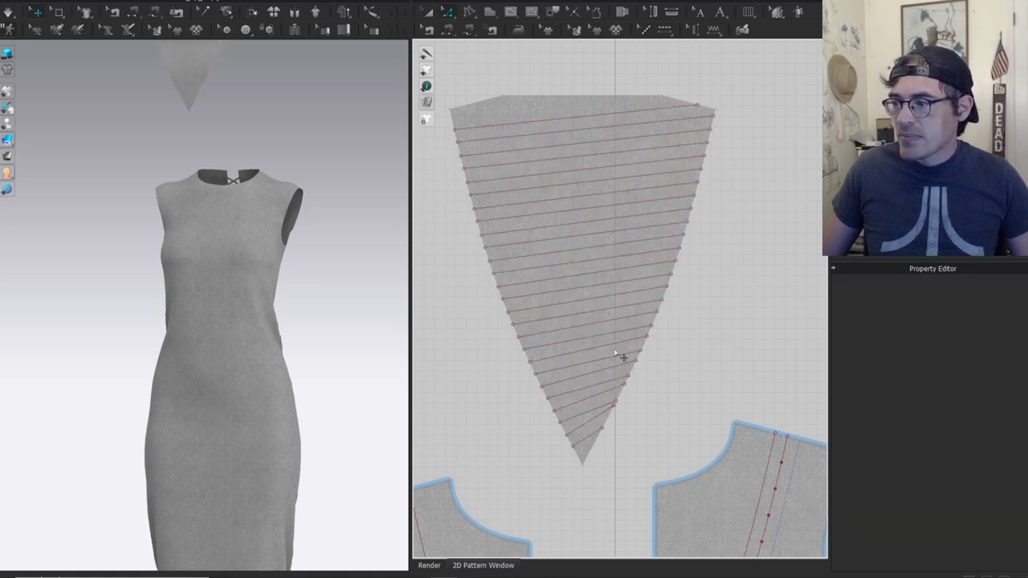
scroll(569, 149, up, 2)
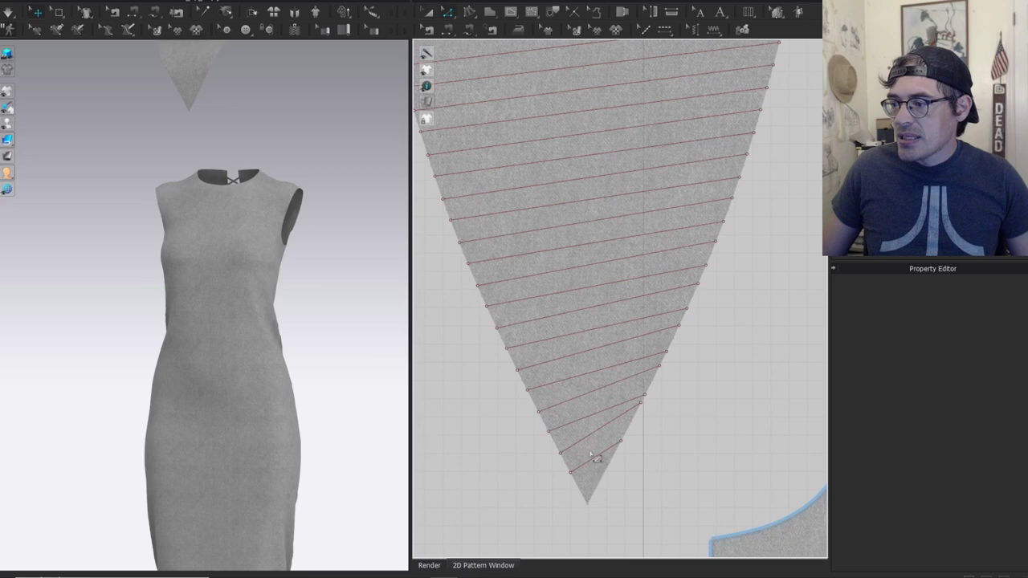
Move the V-shaped pattern farther above the front bodice pieces and delete the bodice's inner curved internal line.
scroll(631, 394, down, 5)
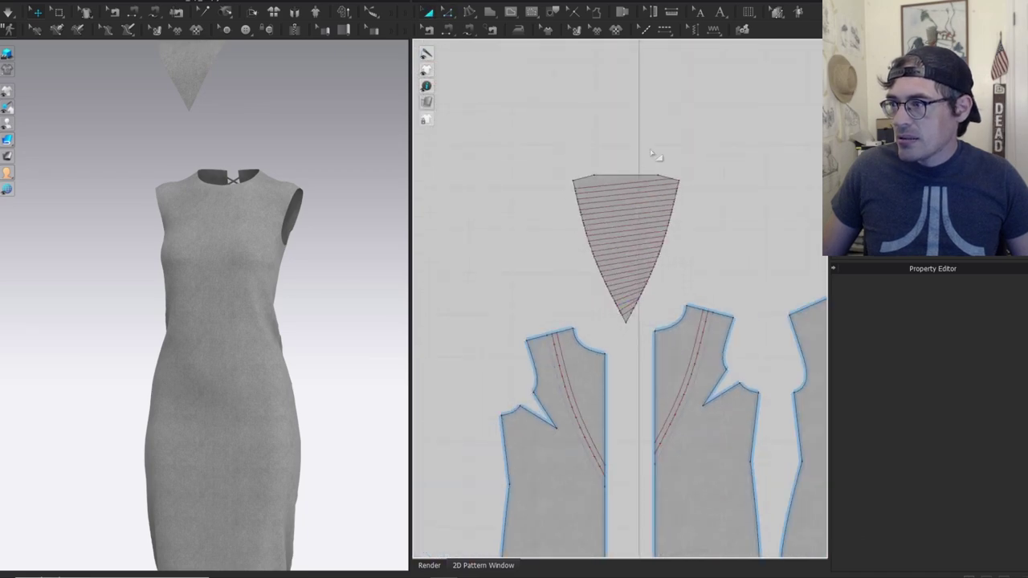
drag(629, 177, 585, 140)
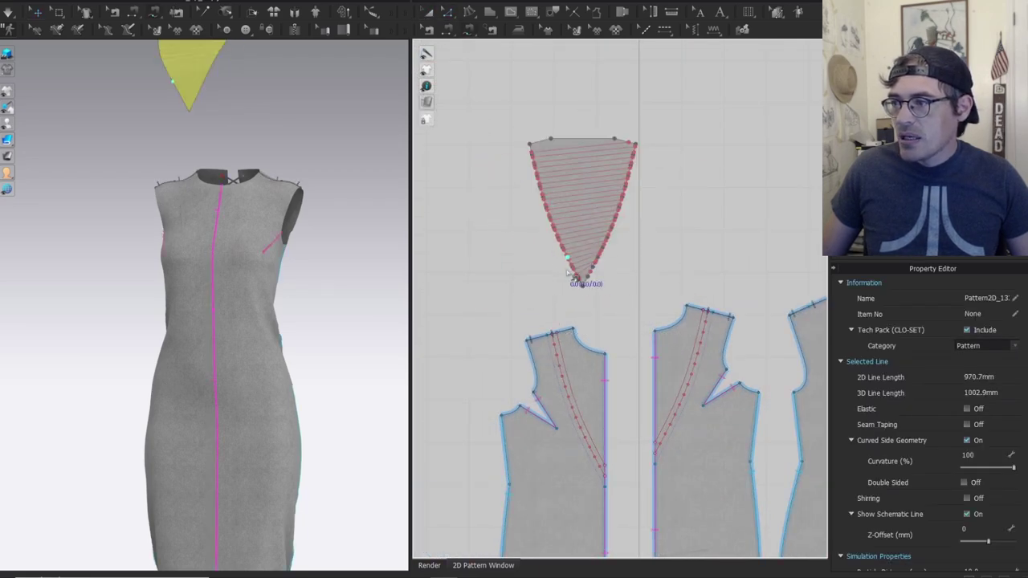
scroll(598, 347, up, 3)
click(580, 372)
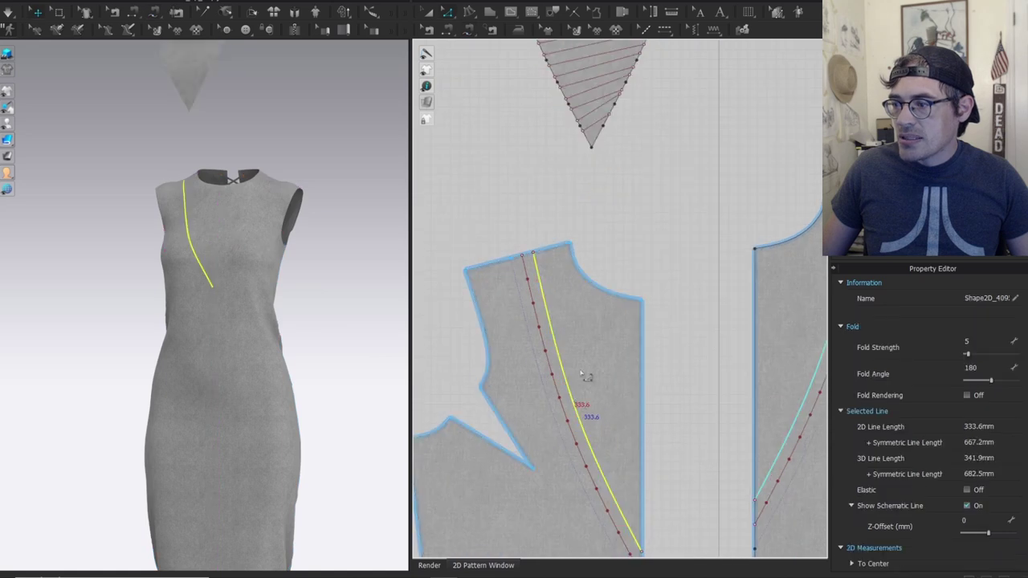
right_click(560, 338)
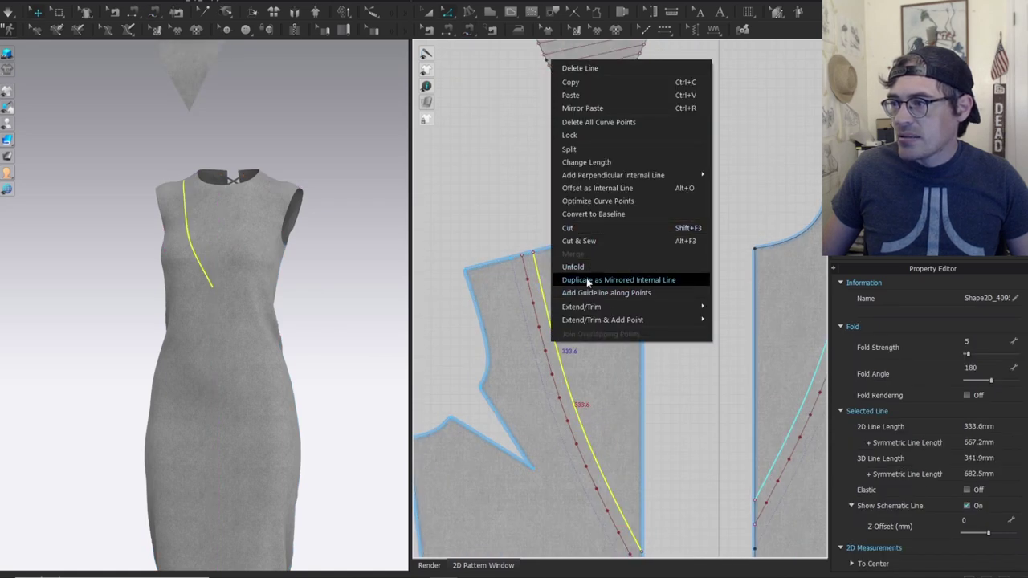
click(582, 137)
Sew the V-shaped pattern's left edge to the curved internal line on the left front bodice piece.
scroll(582, 143, down, 4)
middle_drag(640, 151, 666, 237)
key(m)
click(606, 218)
click(555, 82)
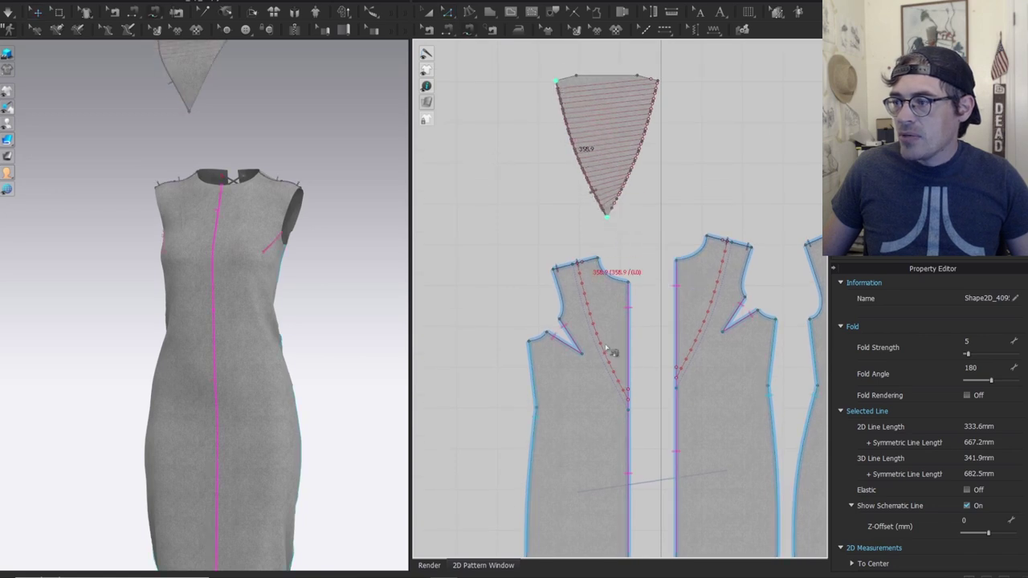
click(628, 402)
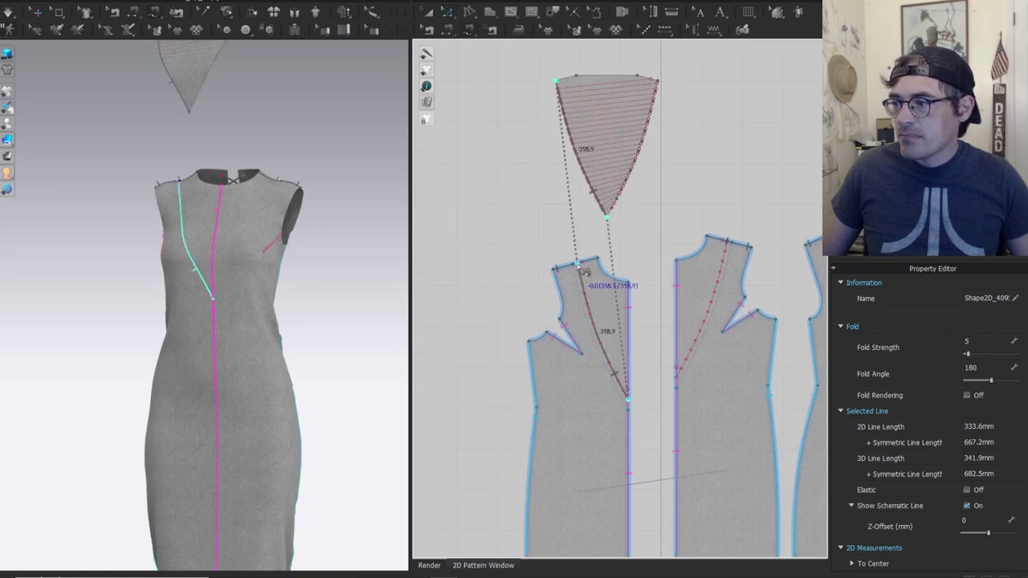
click(577, 263)
Sew the V-shaped pattern's right edge to the curved internal line on the right front bodice piece.
click(609, 219)
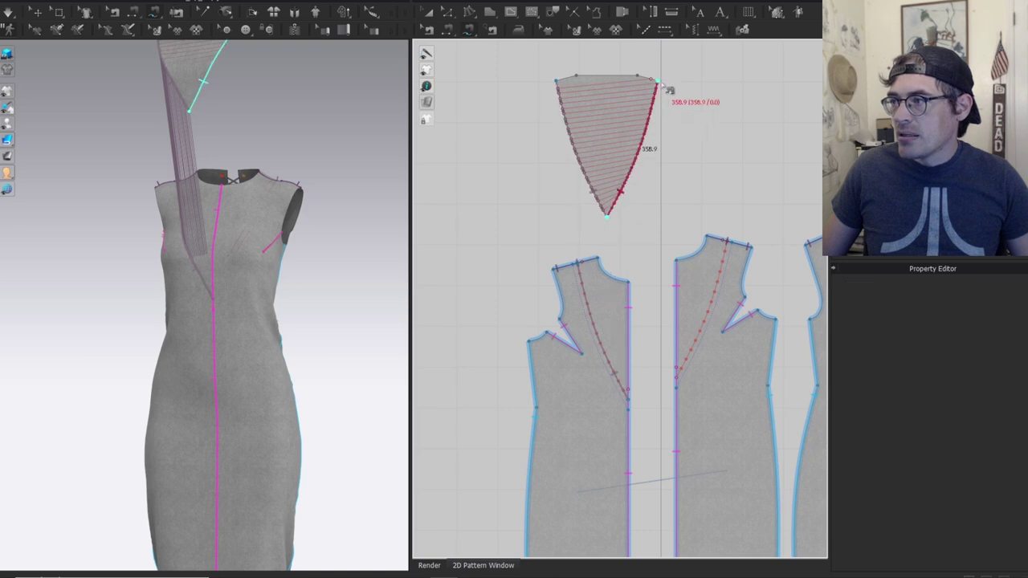
click(657, 81)
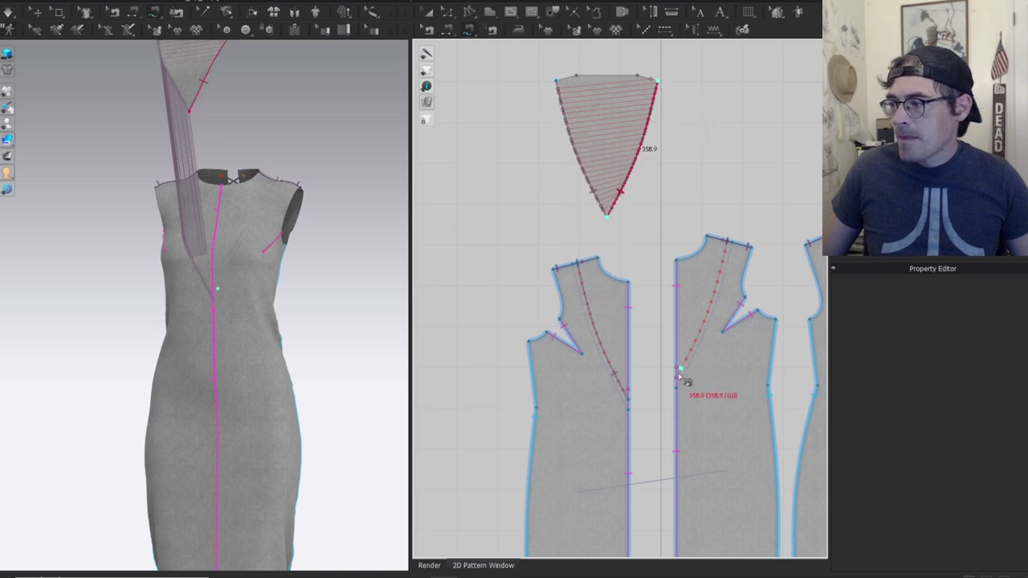
click(677, 378)
click(728, 242)
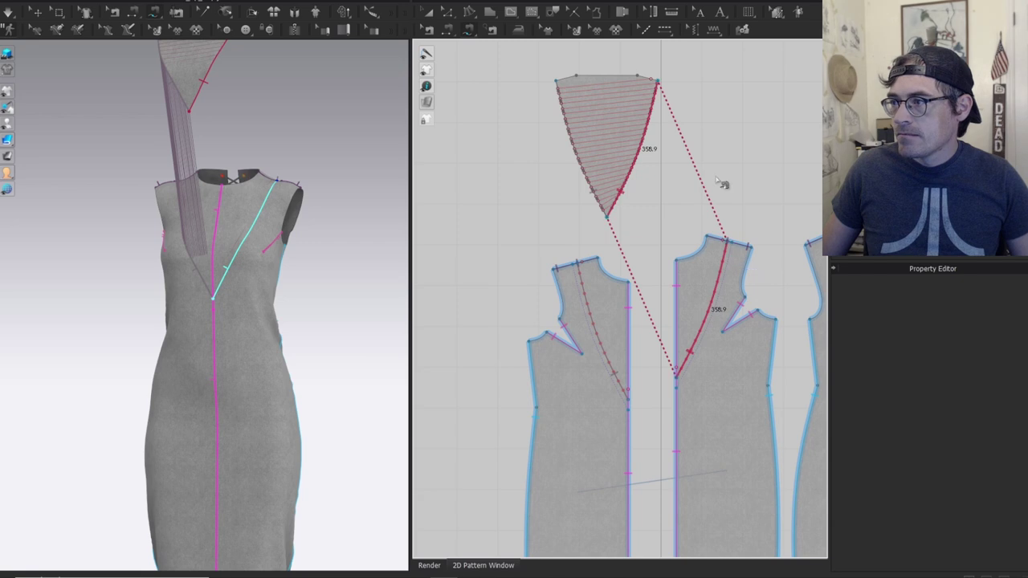
Reposition the V-shaped pattern above the bodice and paste a copy of it directly to its right.
middle_drag(699, 207, 650, 295)
key(a)
drag(563, 233, 533, 220)
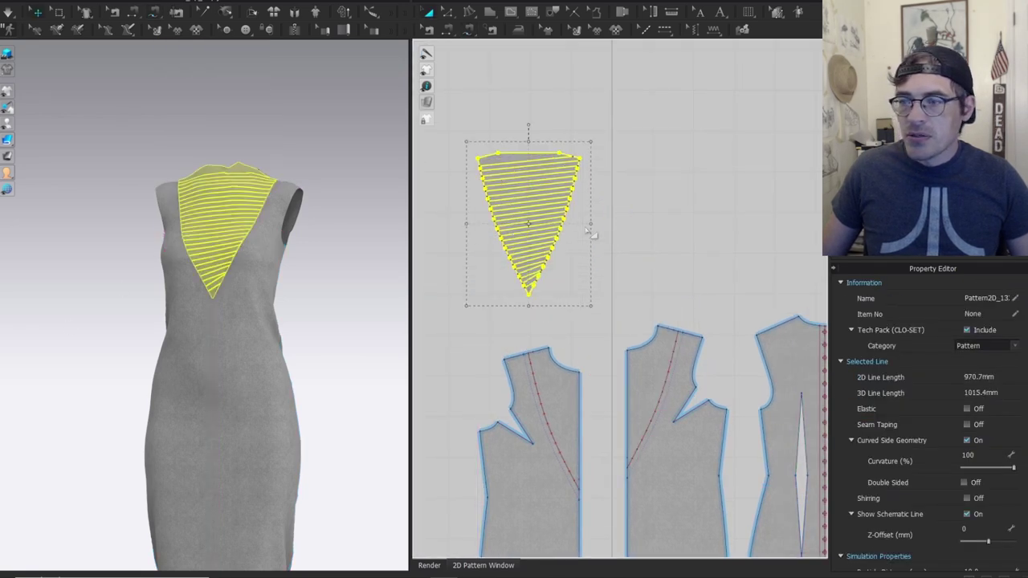
key(ctrl+c)
key(ctrl+v)
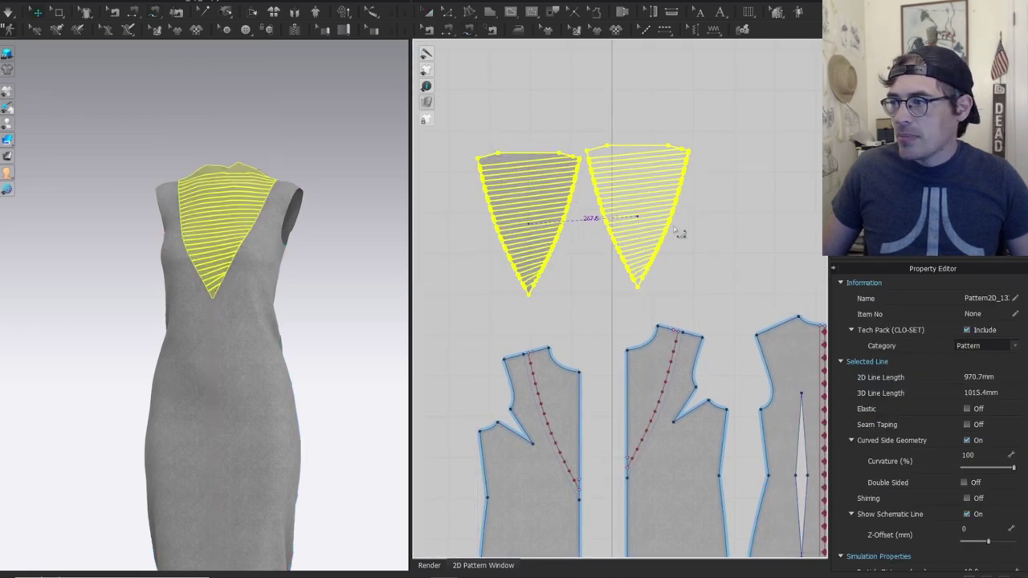
click(681, 233)
Flip the copied V-shaped pattern horizontally so its lines slant the opposite way.
right_click(631, 154)
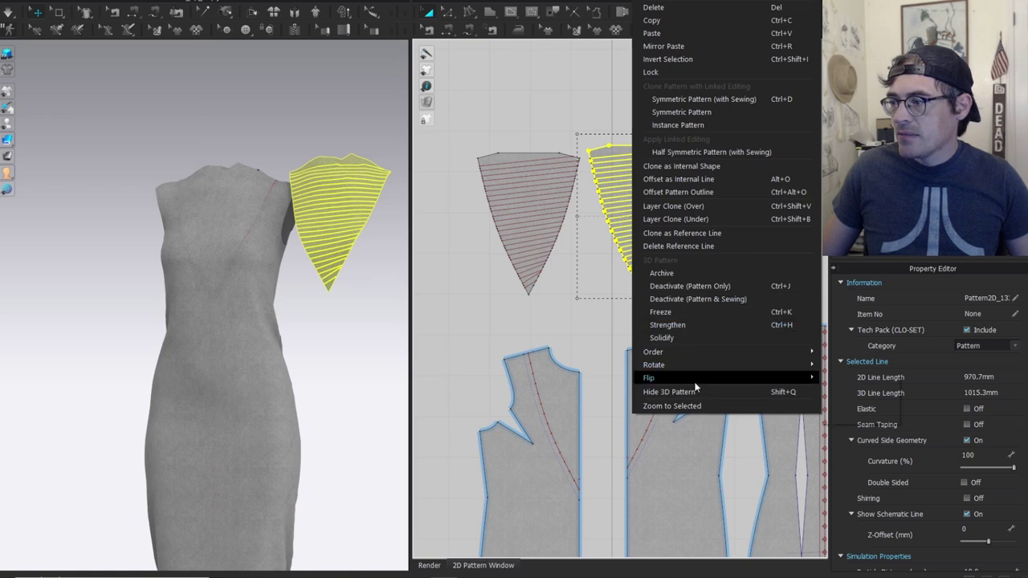
mouse_move(696, 382)
click(858, 391)
Sew the copied V-shaped pattern's left edge to the curved internal line on the left front bodice piece.
key(z)
click(640, 287)
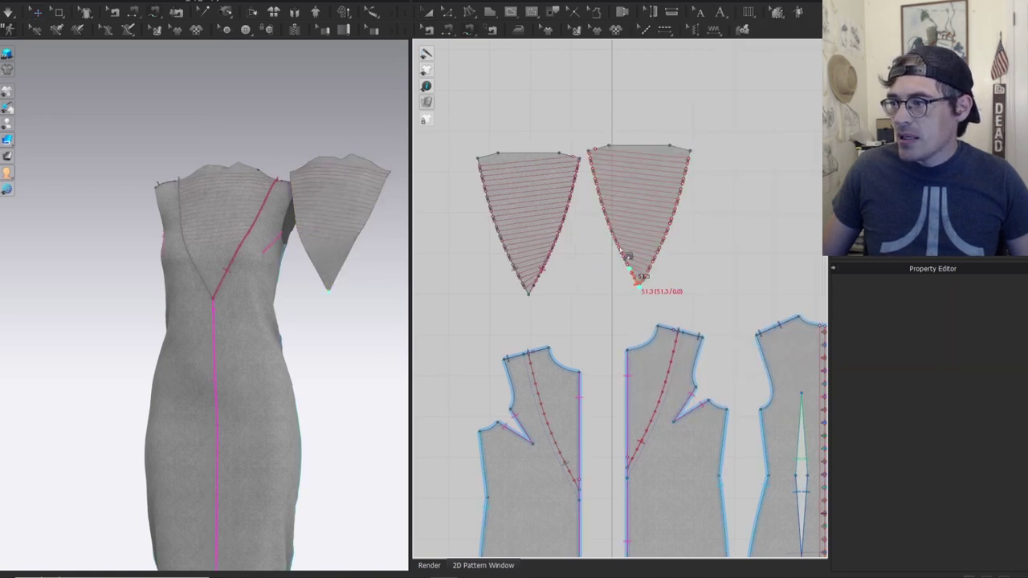
click(589, 151)
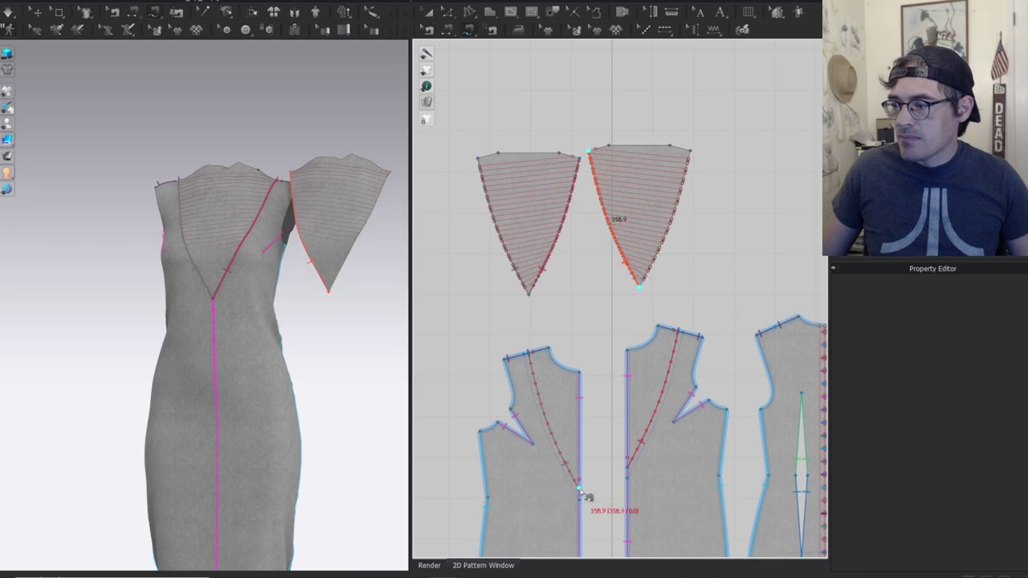
scroll(580, 500, up, 3)
click(585, 490)
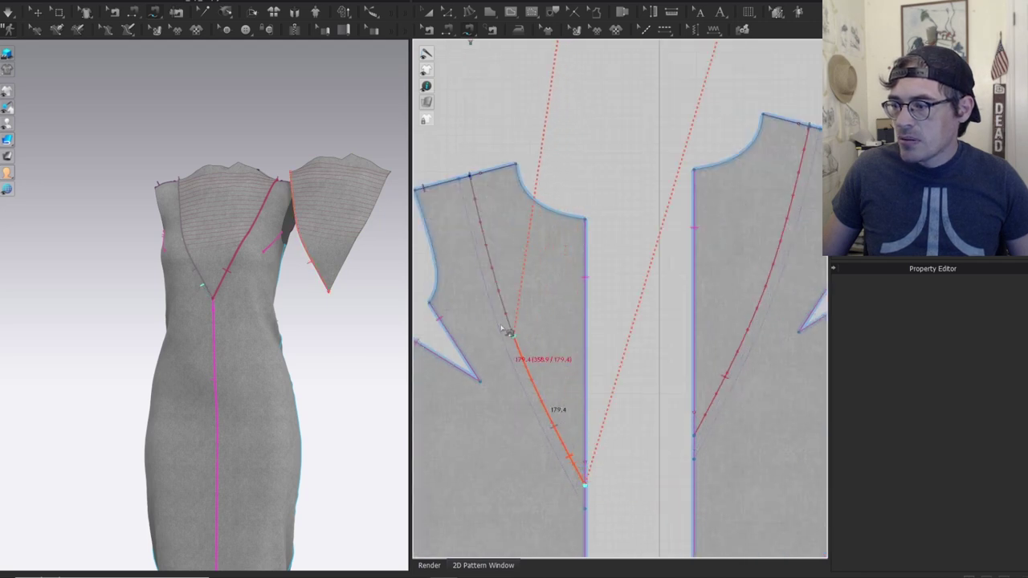
click(473, 188)
Sew the copied V-shaped pattern's right edge to the curved internal line on the right front bodice piece.
scroll(634, 268, down, 3)
middle_drag(629, 263, 574, 485)
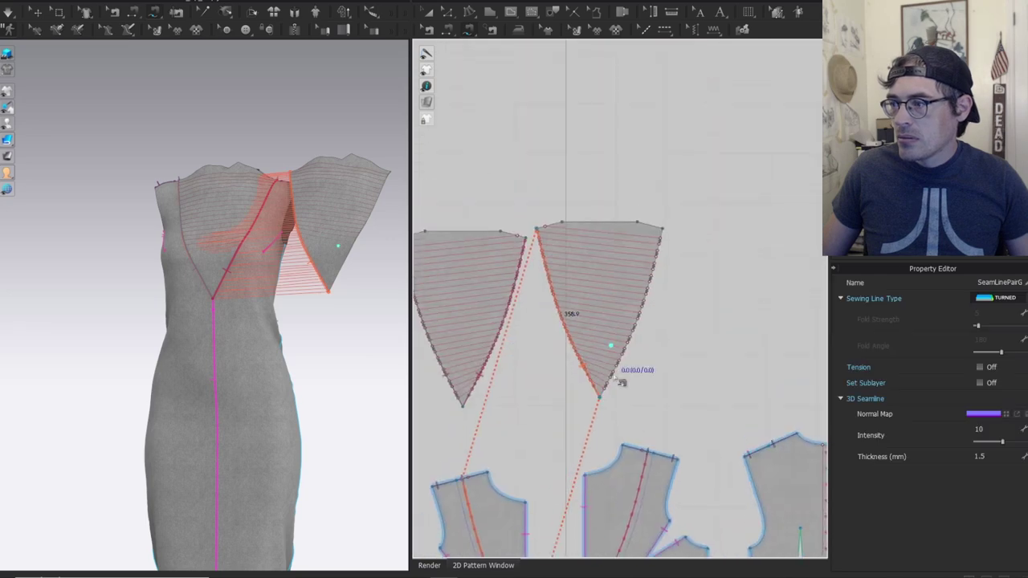
click(599, 400)
click(665, 231)
middle_drag(632, 366, 647, 262)
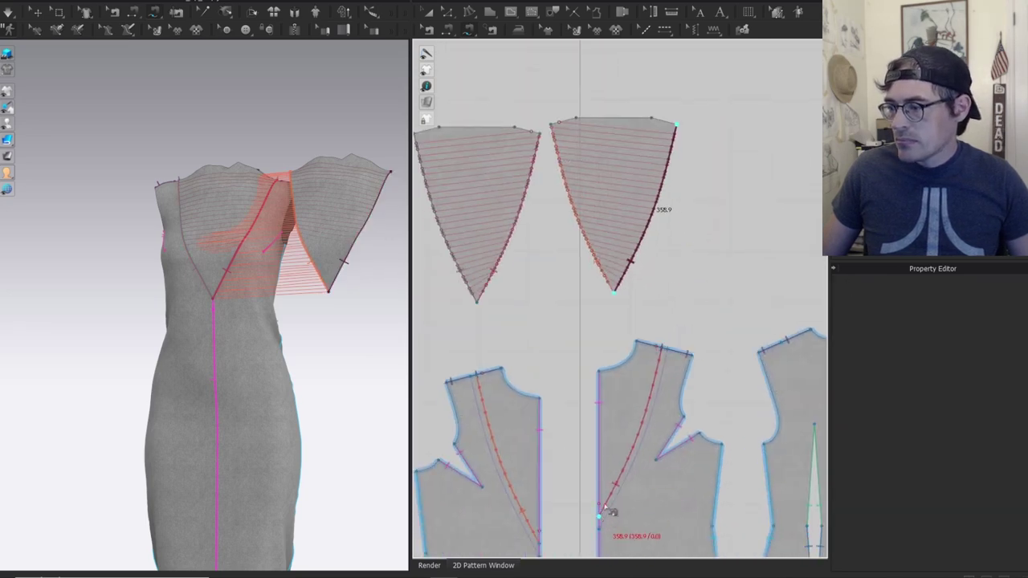
click(669, 351)
Select the copied V-shaped pattern and simulate the garment to pull it into place on the bodice.
click(618, 127)
click(624, 120)
key(space)
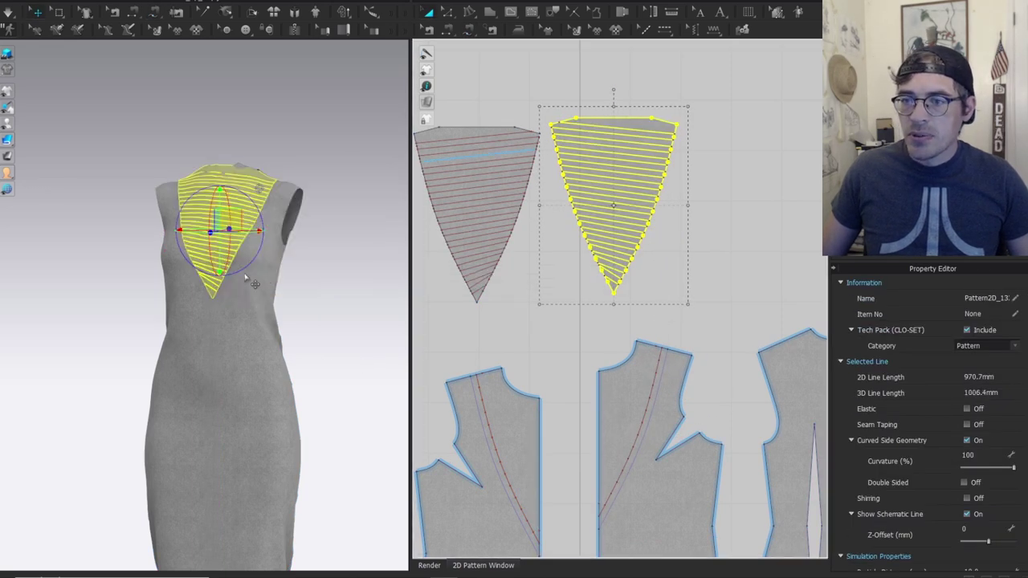
Cut the first V-shaped pattern into separate strips along all of its slanted internal lines.
scroll(261, 311, up, 2)
scroll(579, 339, up, 5)
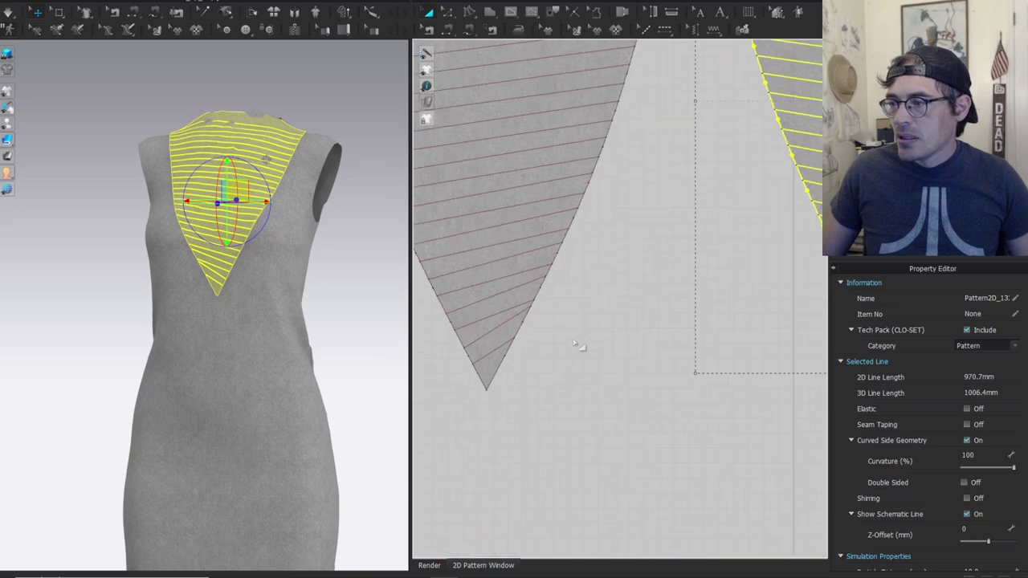
middle_drag(576, 341, 609, 367)
key(m)
click(535, 371)
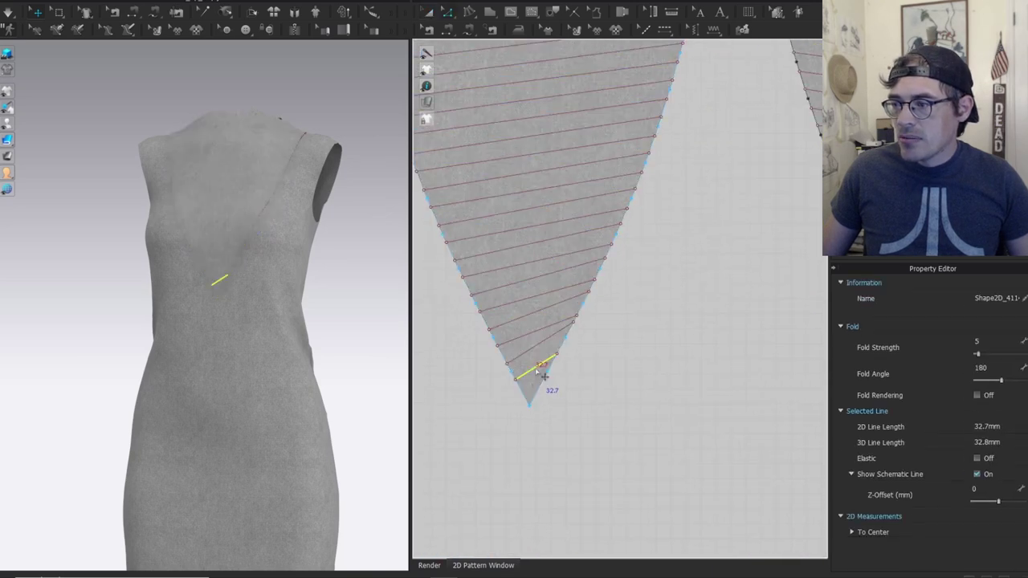
key(ctrl+a)
scroll(604, 292, down, 5)
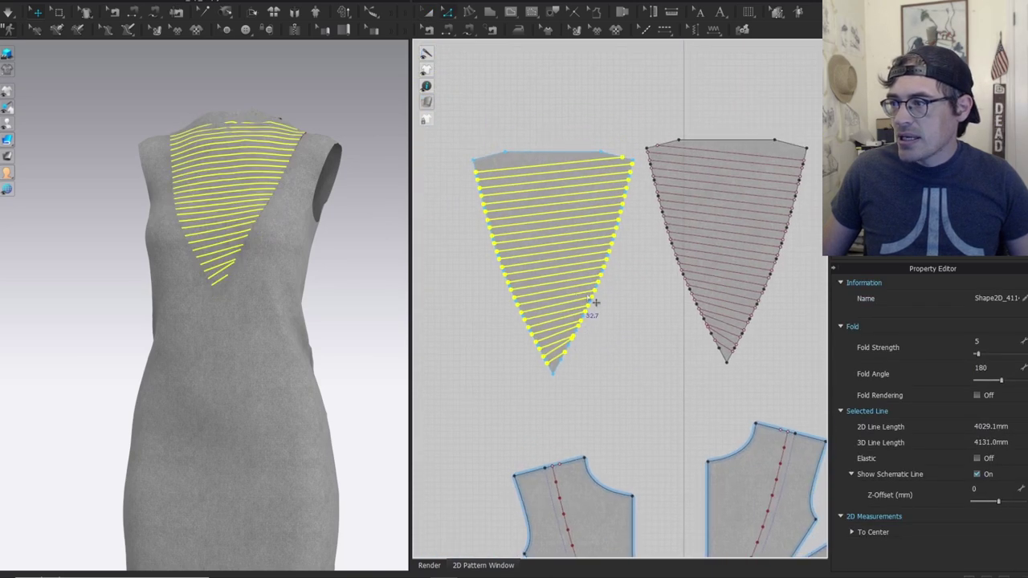
right_click(576, 297)
click(645, 290)
Cut the mirrored V-shaped pattern into separate strips along all of its slanted internal lines.
middle_drag(656, 316, 587, 314)
click(655, 280)
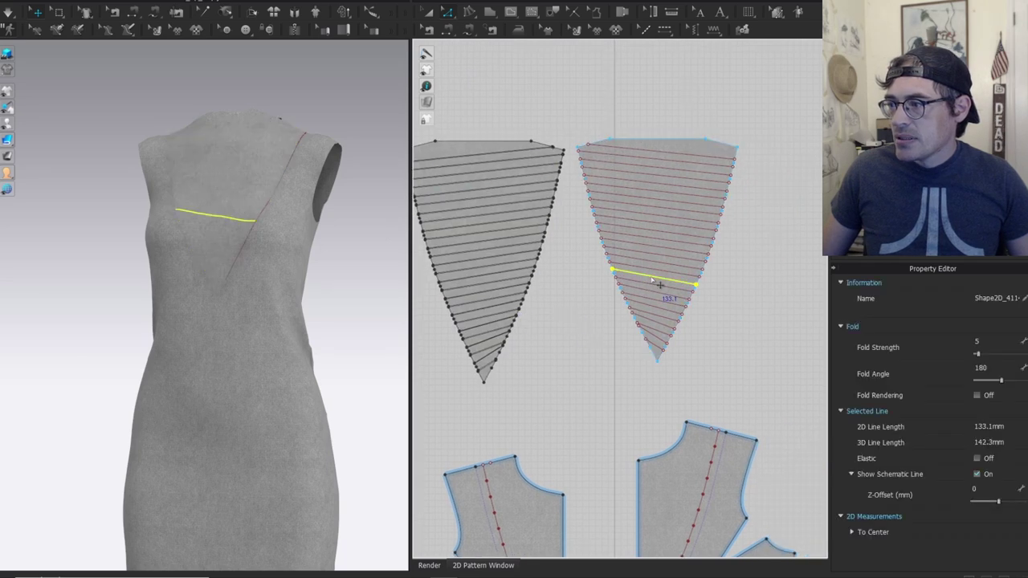
key(ctrl+a)
click(530, 211)
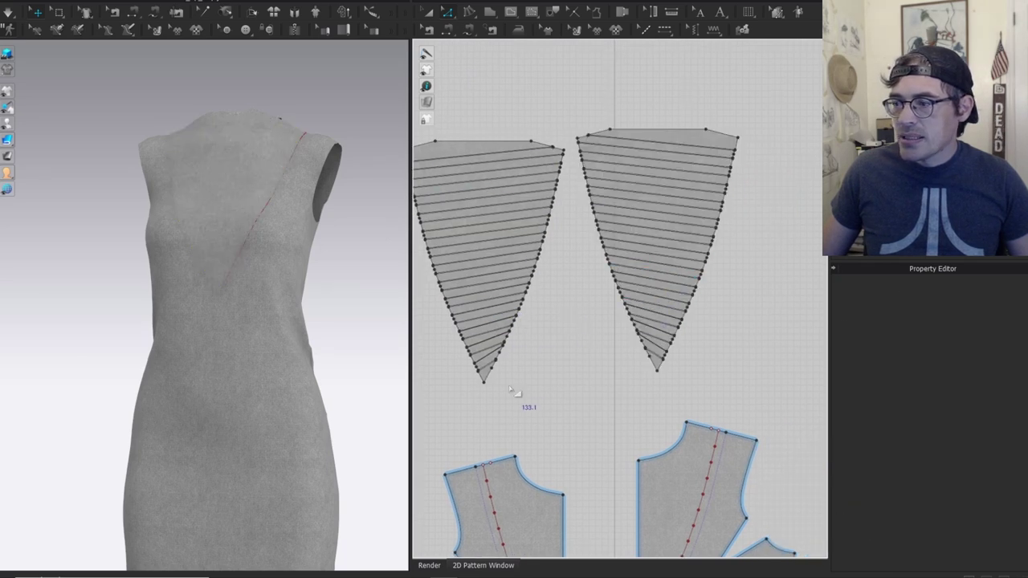
Select the tip triangle and the second strip above it on the first V-shaped pattern.
scroll(514, 391, up, 6)
click(541, 391)
scroll(547, 386, up, 2)
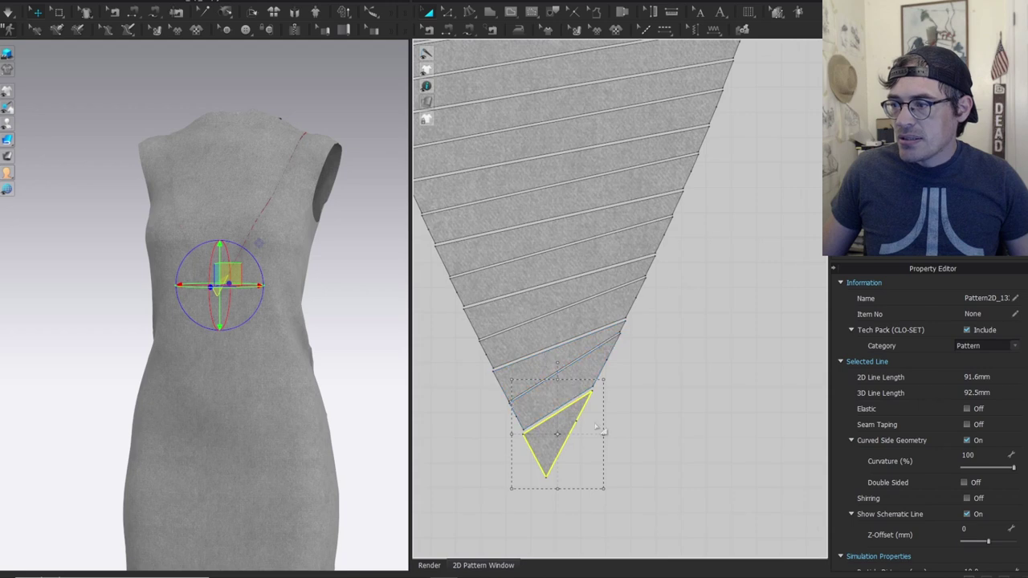
middle_drag(598, 428, 612, 393)
shift+click(539, 349)
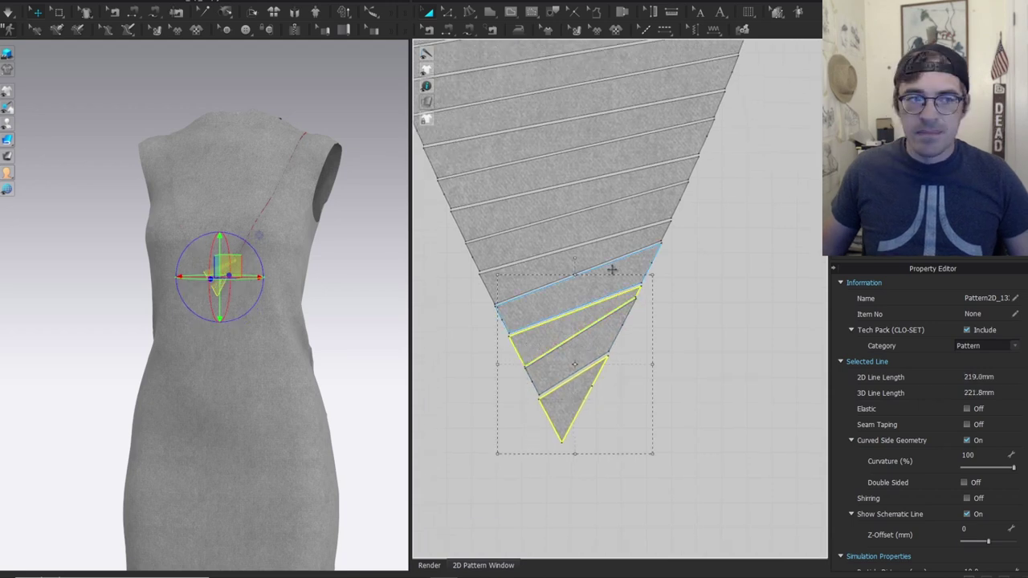
scroll(579, 349, up, 3)
middle_drag(578, 348, 666, 221)
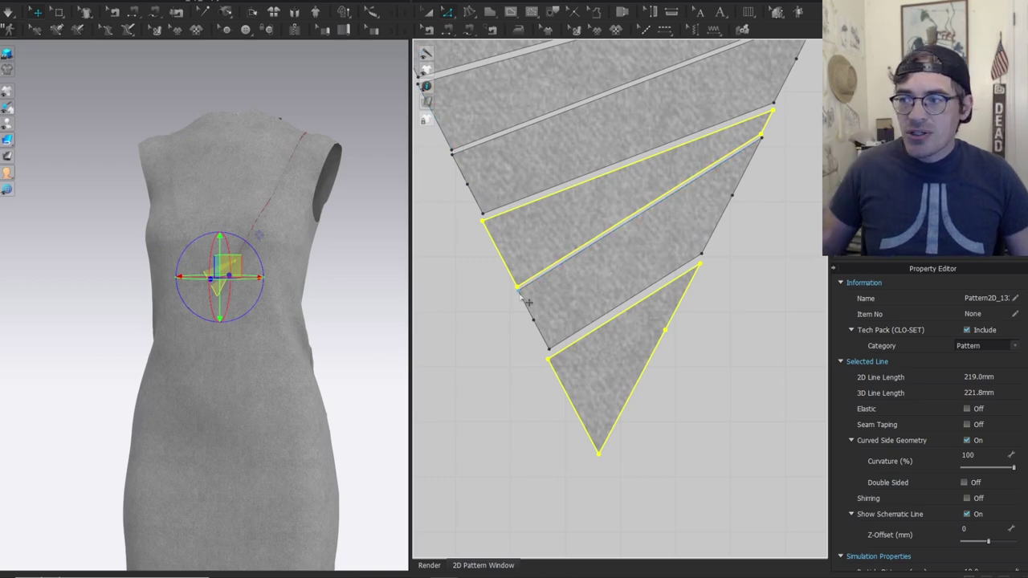
Inspect the strip directly above the tip triangle and the seams along its outer edges.
key(a)
click(529, 336)
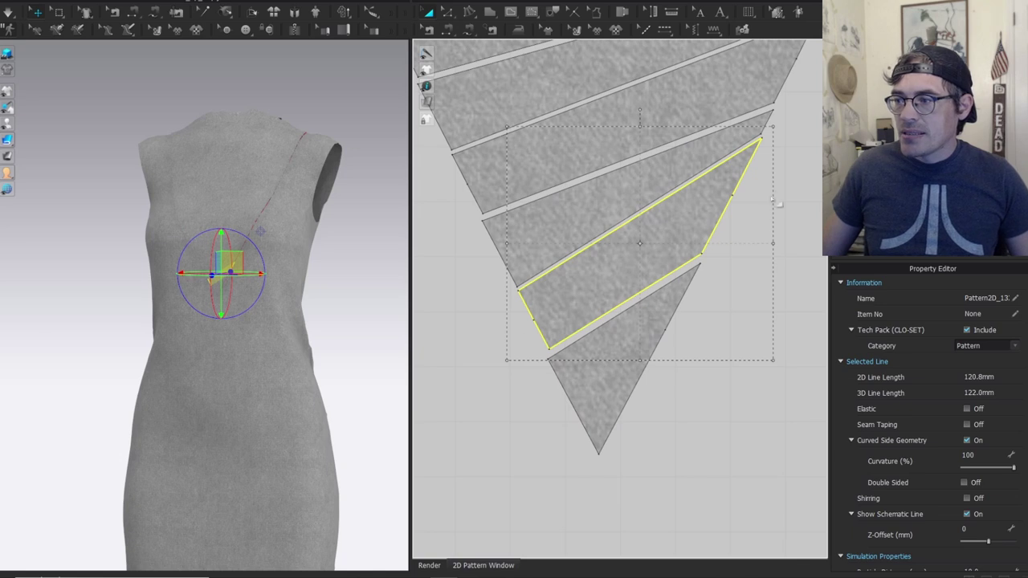
scroll(682, 245, down, 3)
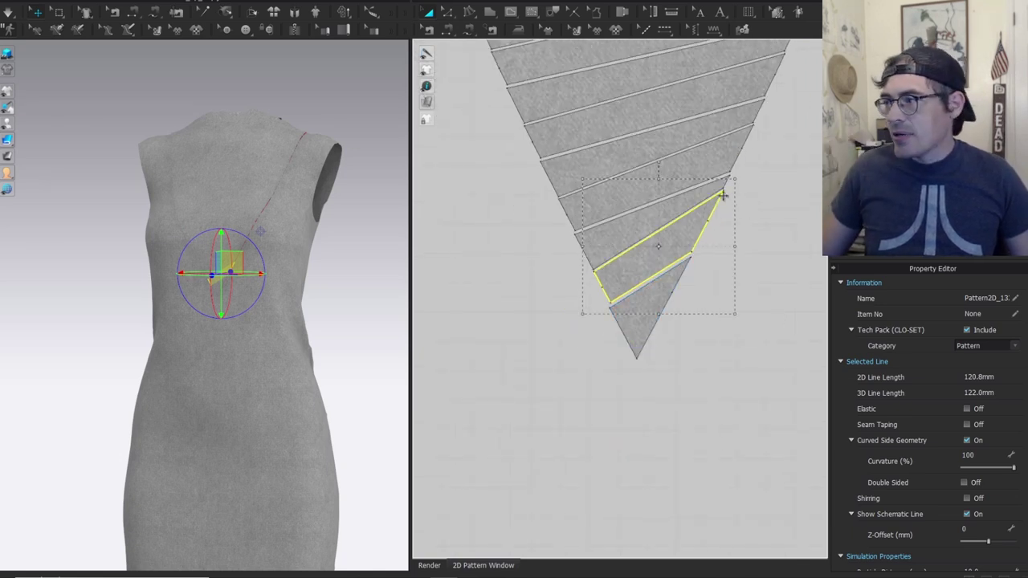
scroll(704, 230, up, 4)
key(b)
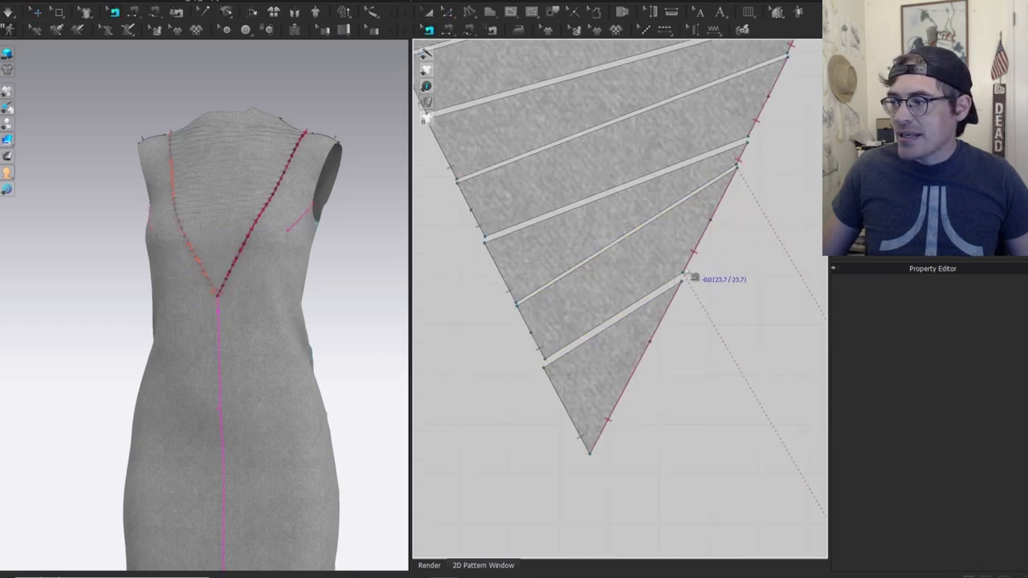
Draw an internal line about 12 mm long across the strip above the tip triangle, and delete it.
key(g)
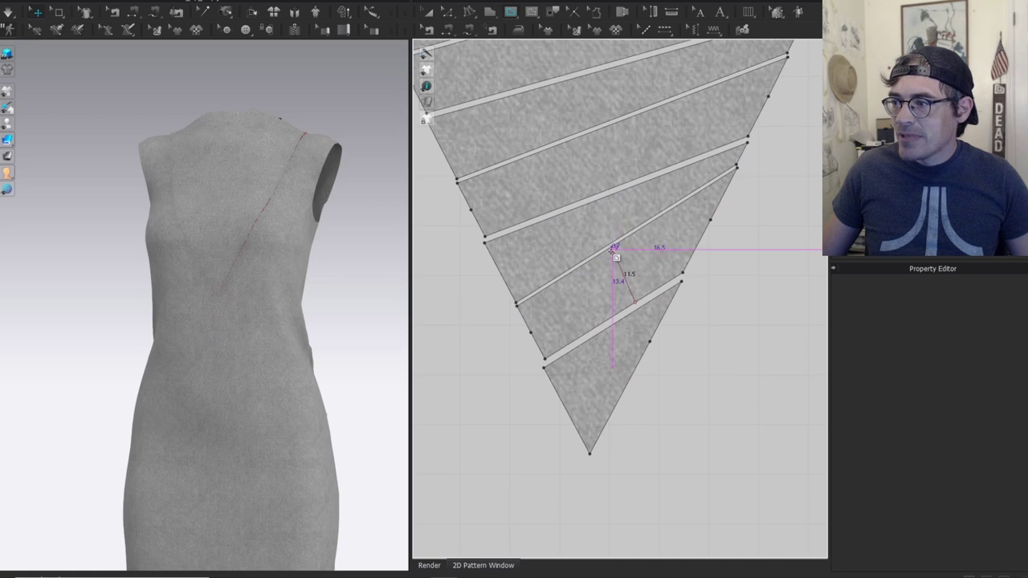
click(612, 248)
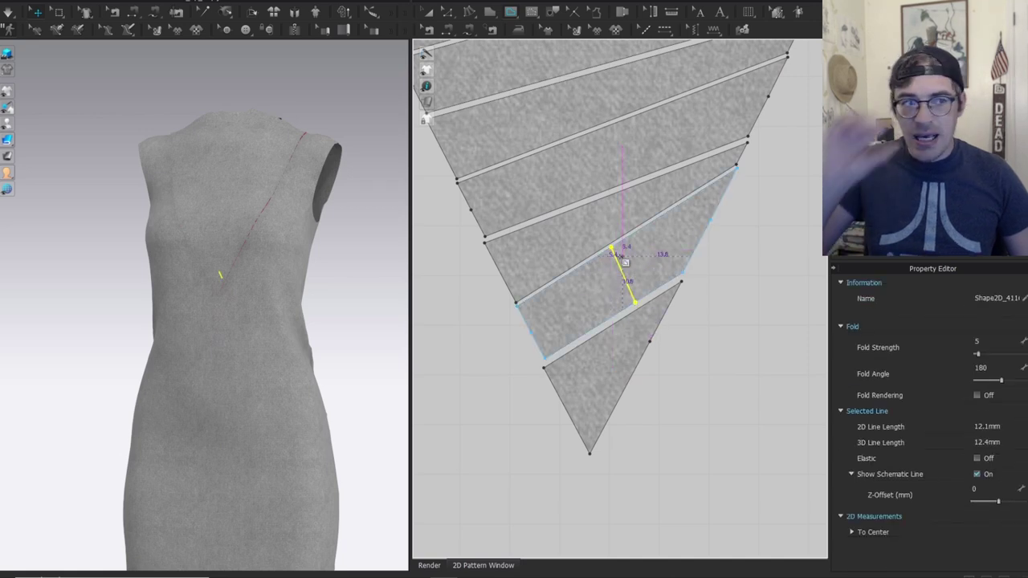
click(657, 250)
click(629, 284)
key(Delete)
Examine the seam segments that join the cut strips to the curved internal lines on the front bodice pieces.
scroll(695, 258, down, 5)
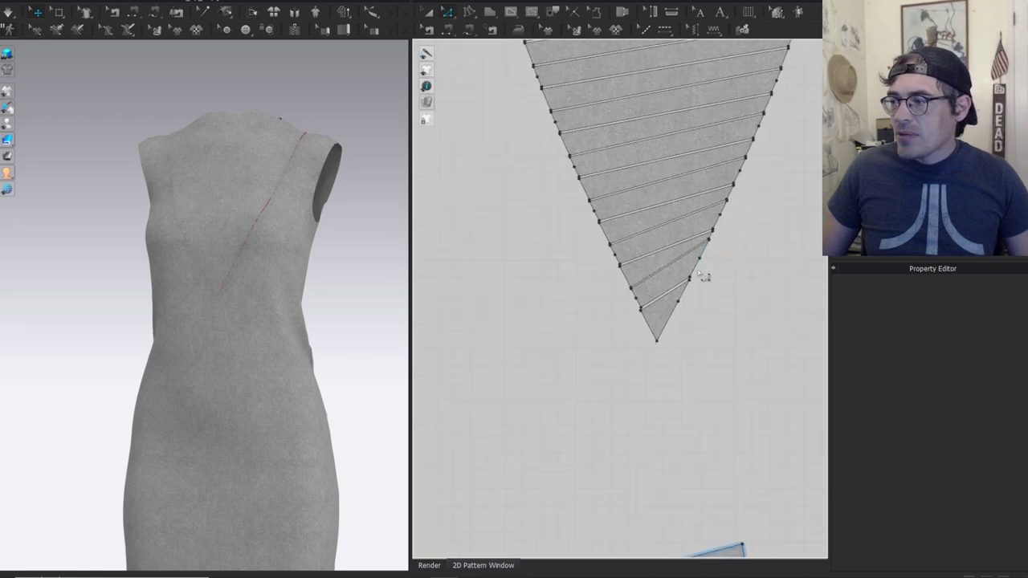
scroll(699, 277, down, 4)
middle_drag(657, 224, 615, 131)
middle_drag(787, 496, 603, 129)
scroll(678, 282, up, 5)
key(b)
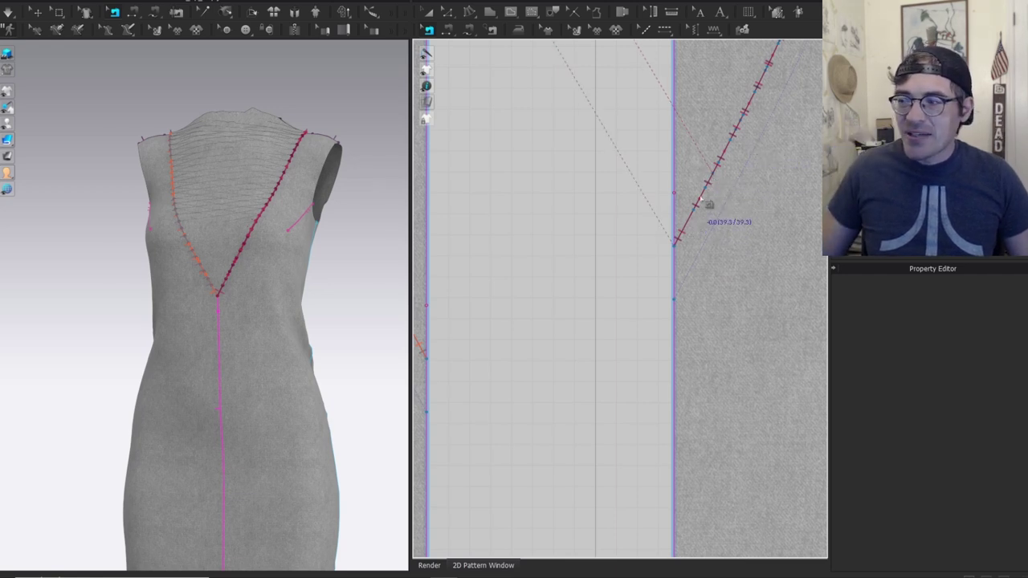
scroll(687, 201, down, 5)
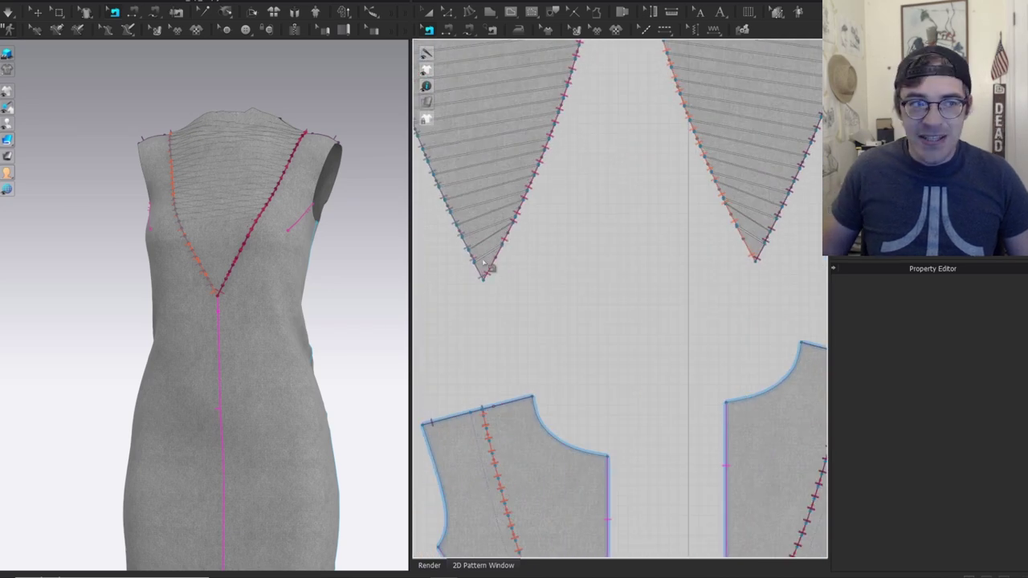
Delete every other strip of the first V-shaped pattern, from the tip triangle up to and including the top piece.
key(a)
click(486, 267)
scroll(494, 266, up, 3)
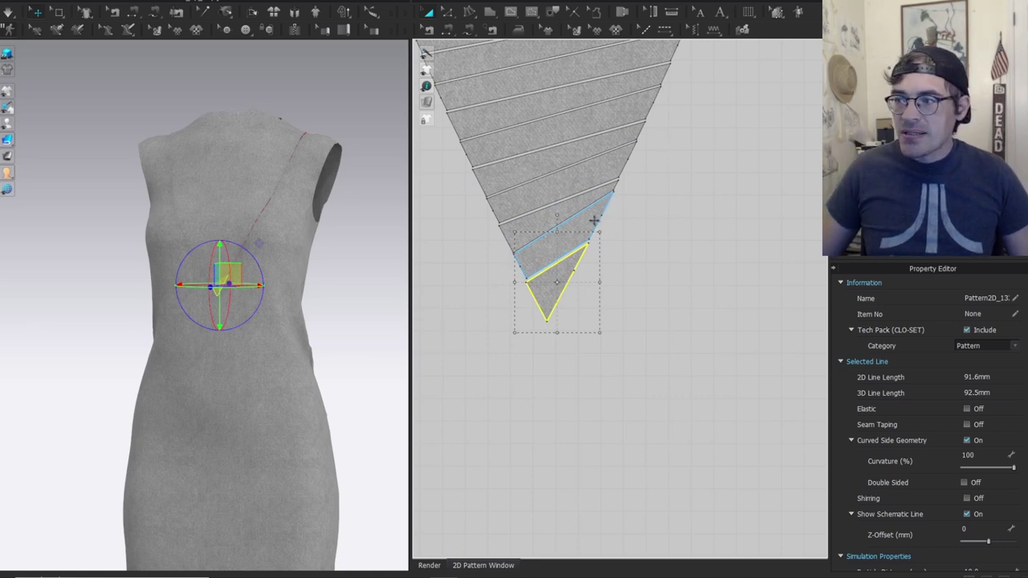
shift+click(538, 227)
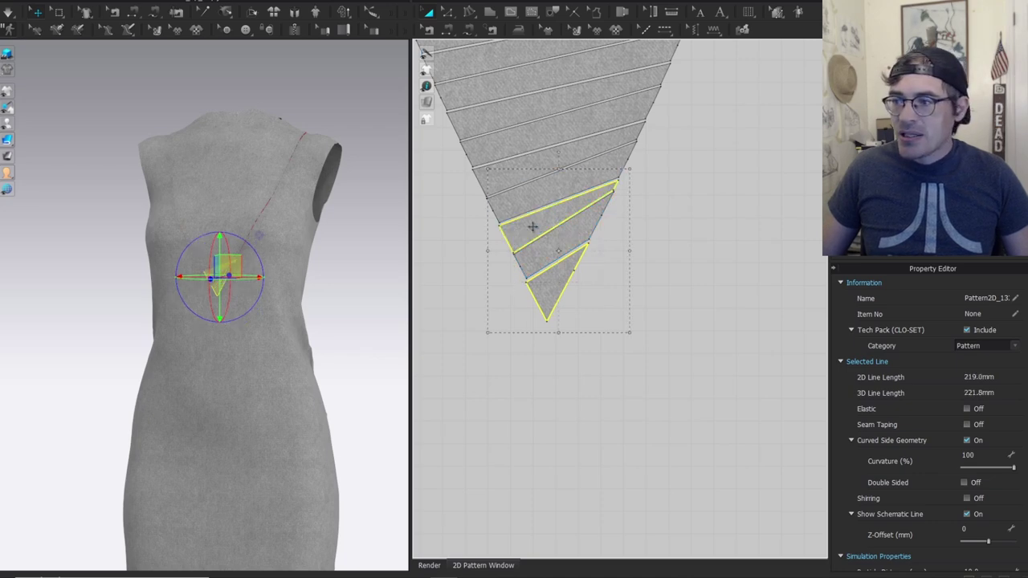
shift+click(518, 170)
middle_drag(511, 140, 565, 385)
shift+click(553, 358)
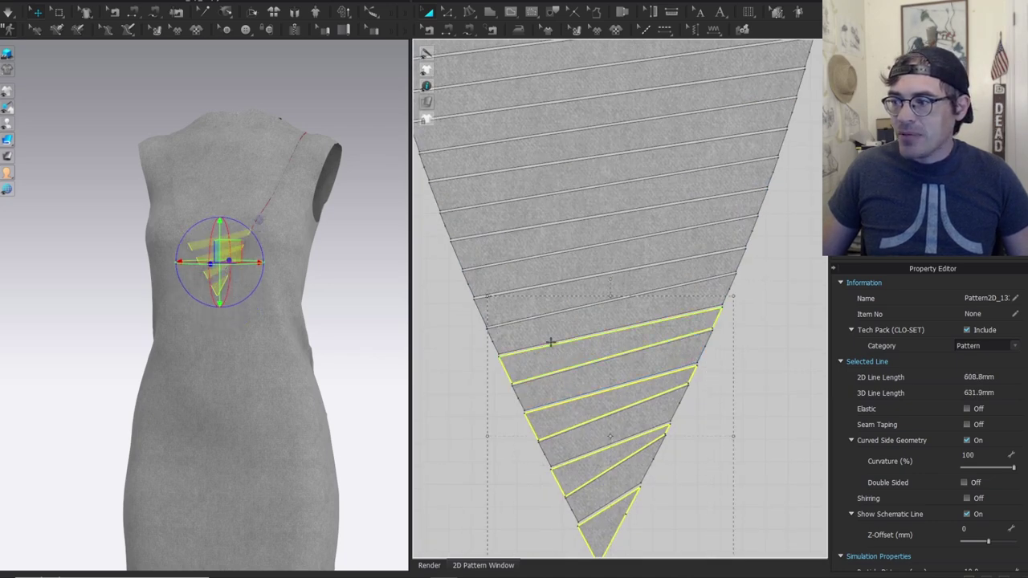
shift+click(557, 300)
shift+click(533, 247)
shift+click(523, 200)
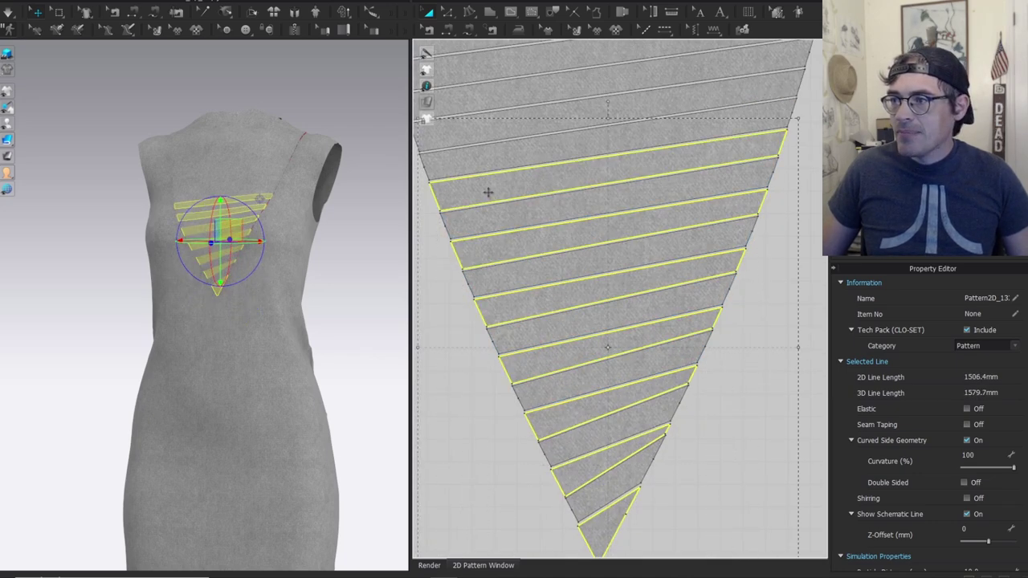
scroll(581, 360, up, 2)
shift+click(575, 359)
shift+click(554, 299)
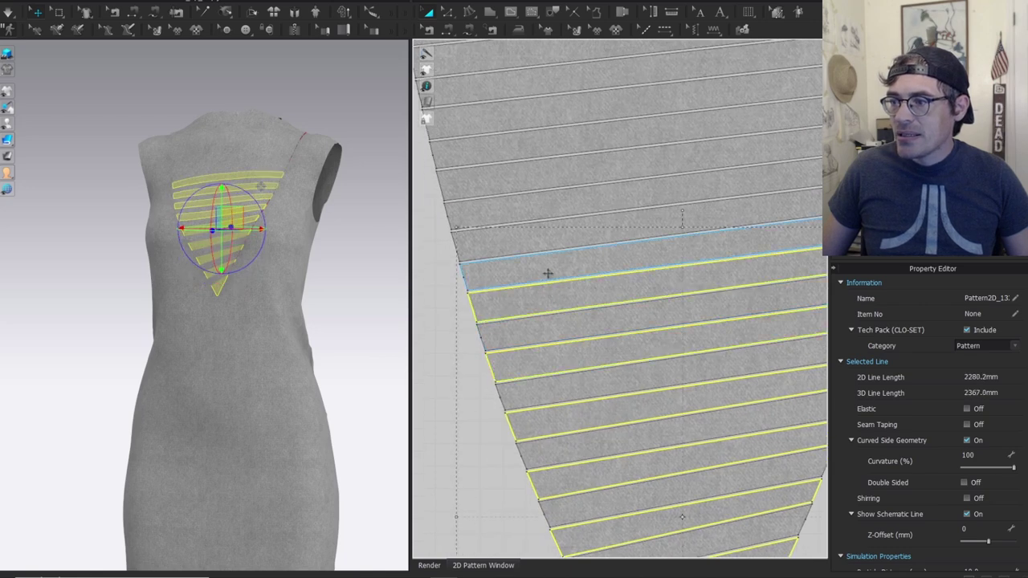
shift+click(543, 244)
middle_drag(515, 219, 527, 352)
shift+click(542, 329)
shift+click(532, 293)
shift+click(530, 256)
shift+click(526, 229)
shift+click(514, 199)
shift+click(512, 169)
scroll(505, 342, up, 3)
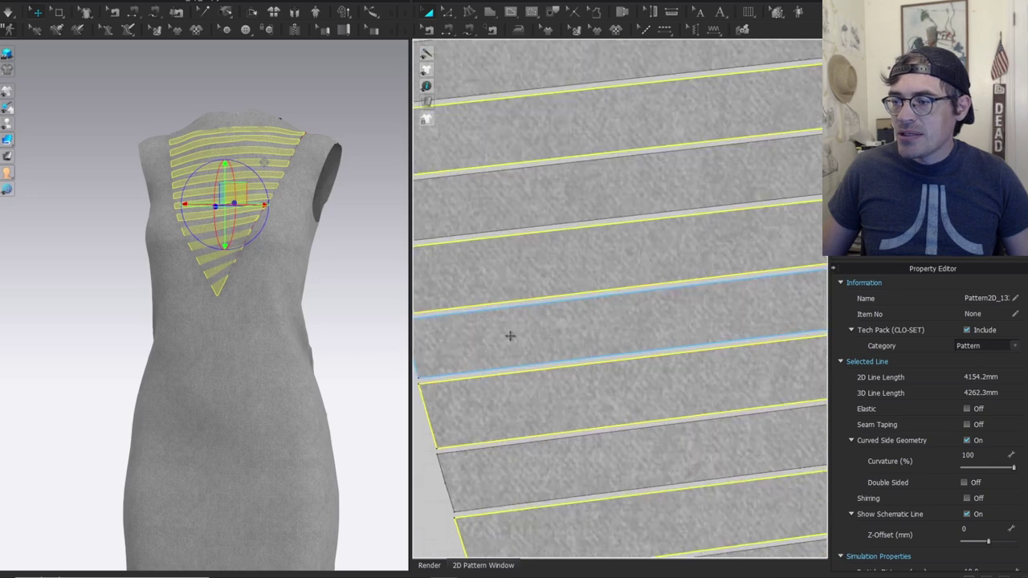
scroll(542, 368, down, 2)
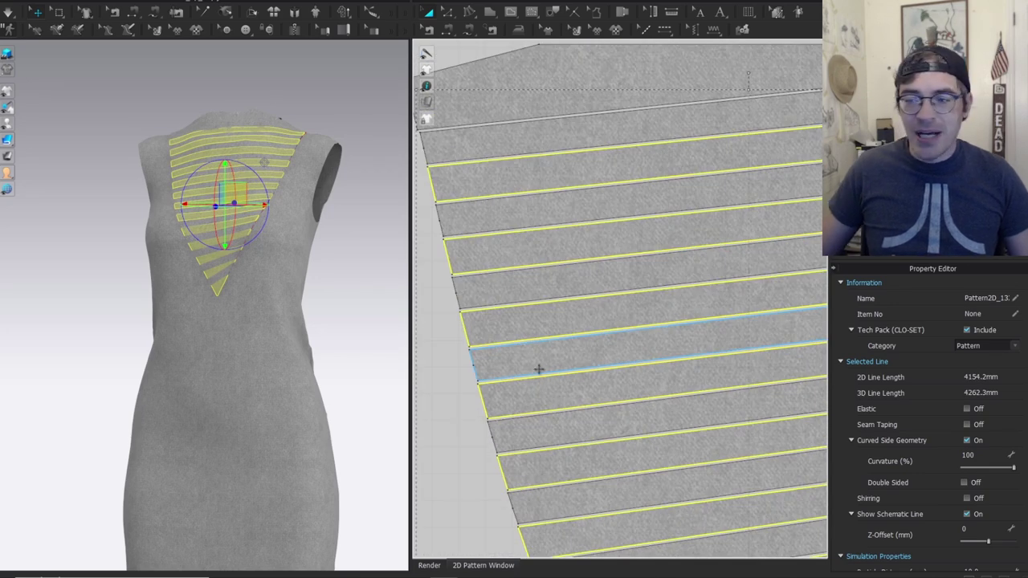
scroll(498, 261, down, 3)
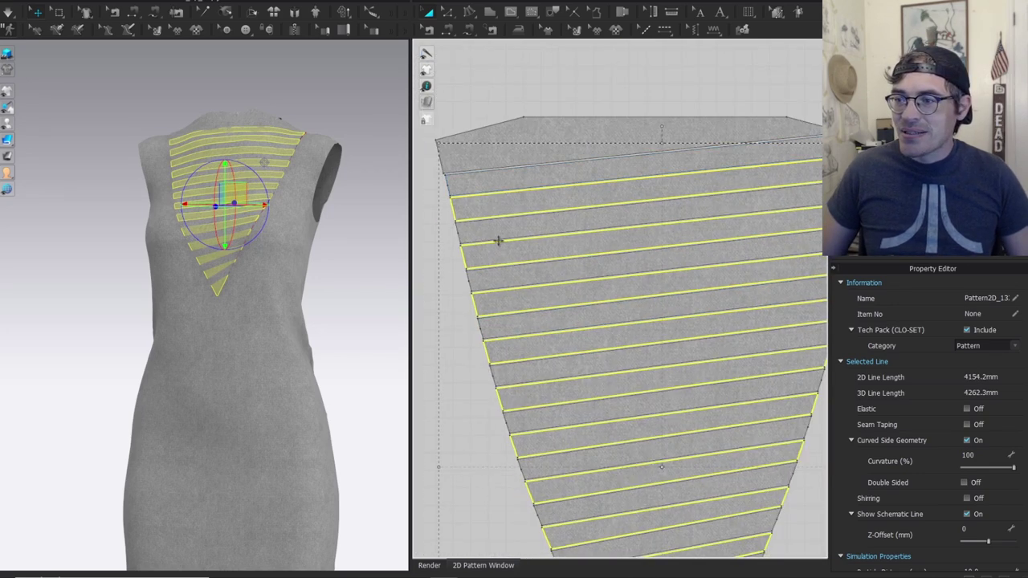
scroll(473, 288, up, 4)
scroll(558, 253, down, 1)
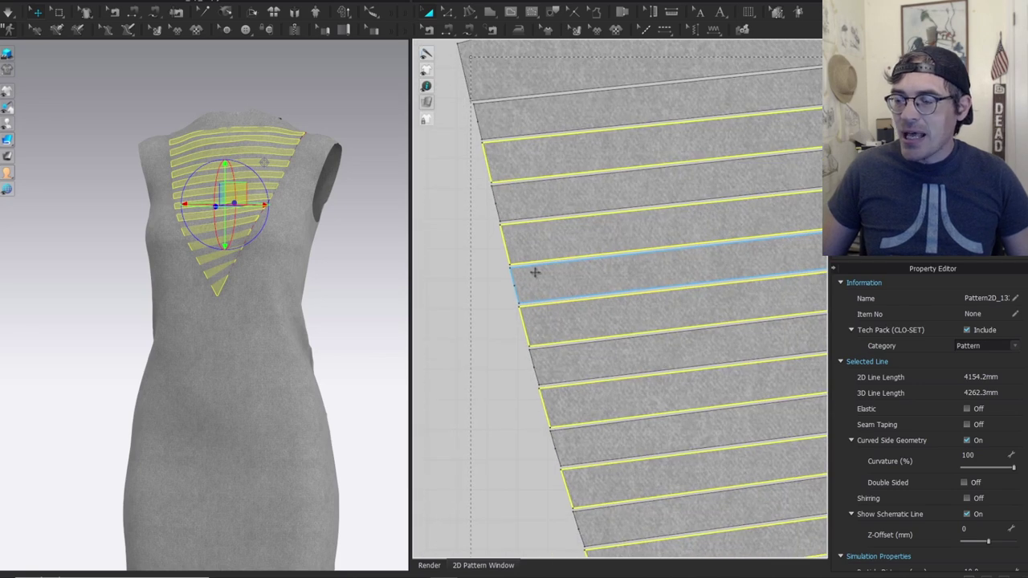
scroll(524, 273, up, 2)
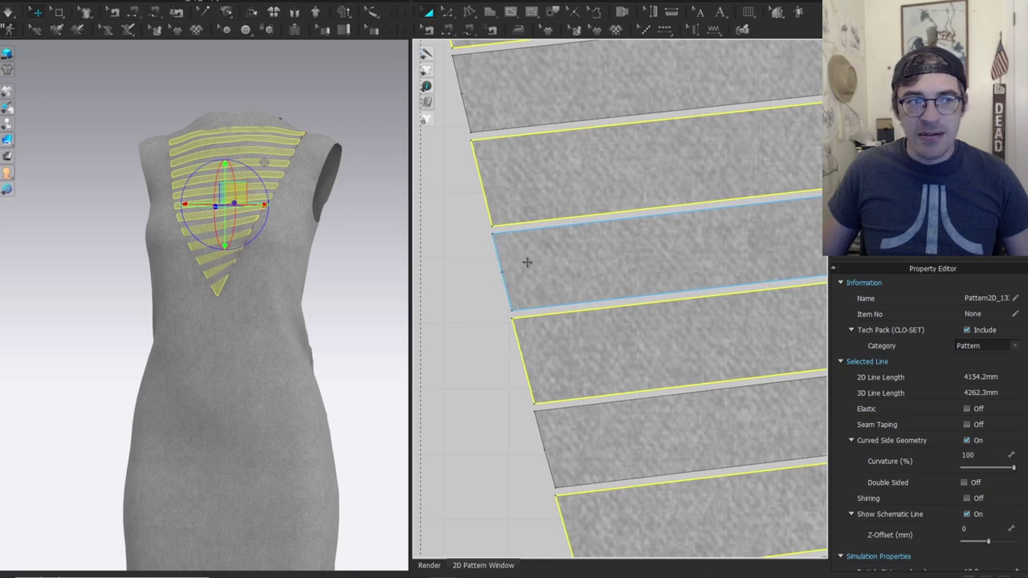
scroll(518, 269, down, 4)
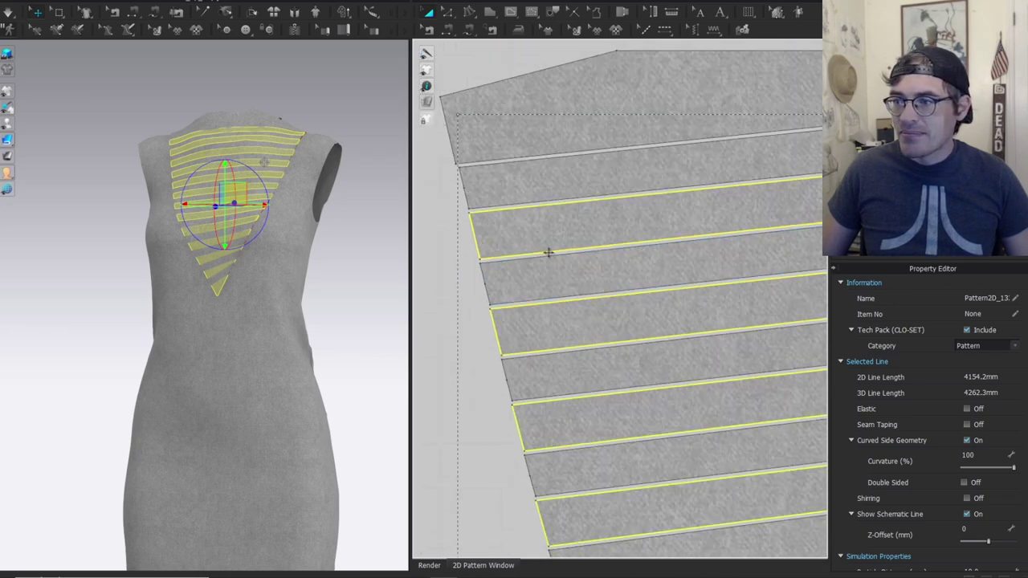
shift+click(502, 156)
scroll(556, 289, down, 5)
key(Delete)
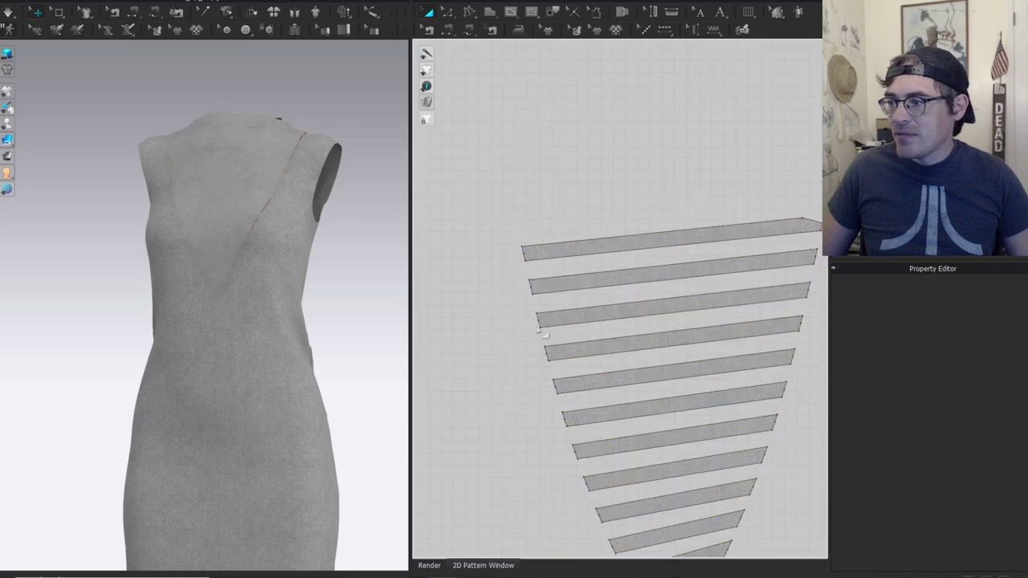
middle_drag(655, 397, 574, 214)
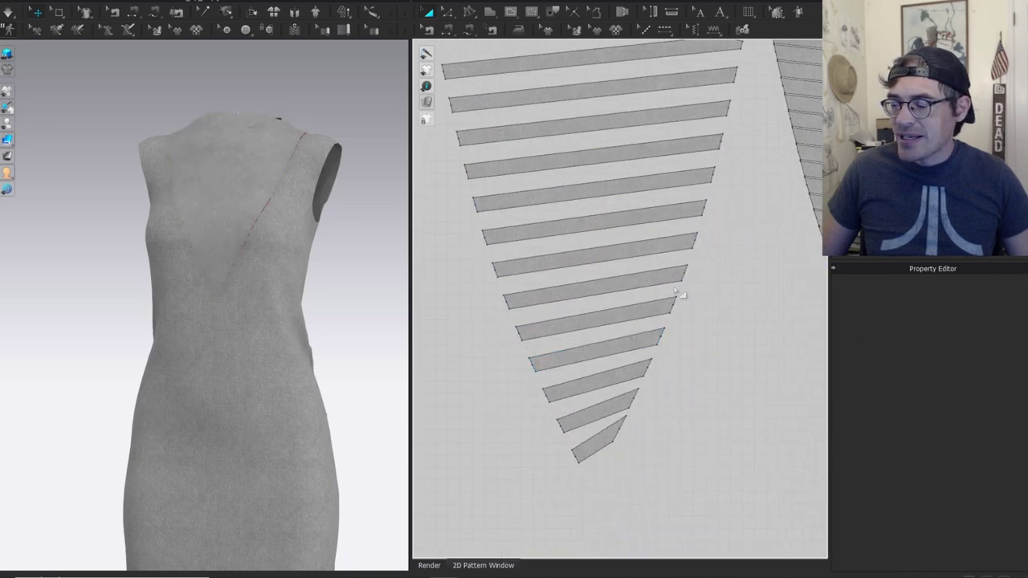
Delete every other strip of the second V-shaped pattern, from the tip up to and including the top piece.
middle_drag(715, 287, 426, 358)
scroll(586, 489, up, 3)
click(649, 534)
shift+click(670, 494)
shift+click(672, 445)
shift+click(681, 438)
shift+click(689, 428)
shift+click(692, 419)
shift+click(695, 411)
shift+click(711, 390)
shift+click(723, 370)
shift+click(734, 338)
middle_drag(734, 337, 624, 337)
shift+click(661, 321)
shift+click(662, 282)
shift+click(674, 230)
shift+click(683, 197)
middle_drag(678, 181, 641, 307)
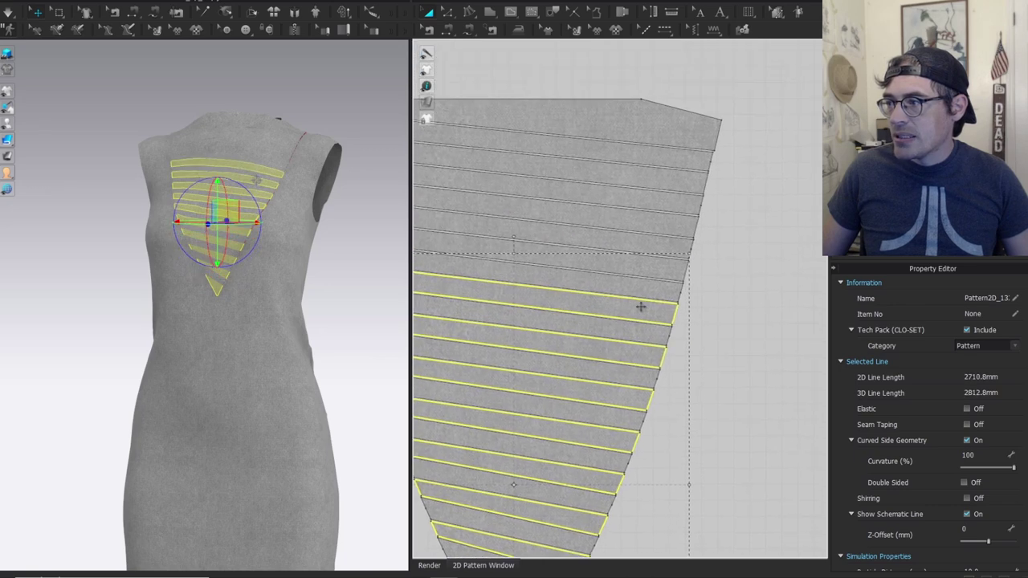
shift+click(660, 269)
shift+click(668, 247)
shift+click(678, 225)
shift+click(687, 201)
shift+click(693, 170)
shift+click(687, 143)
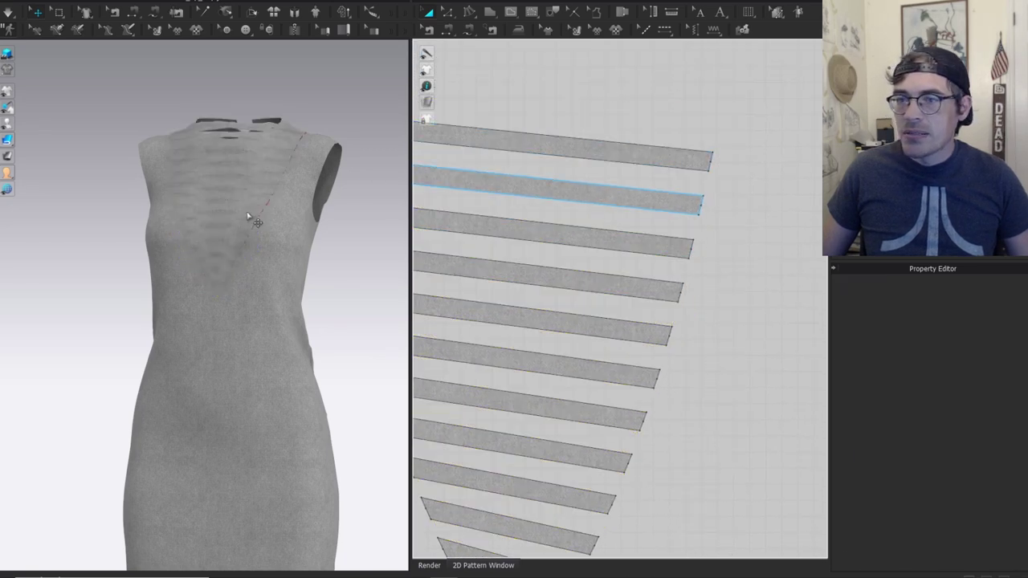
Delete the extra curved internal line beside the seam line on the front bodice pieces.
right_drag(249, 217, 334, 203)
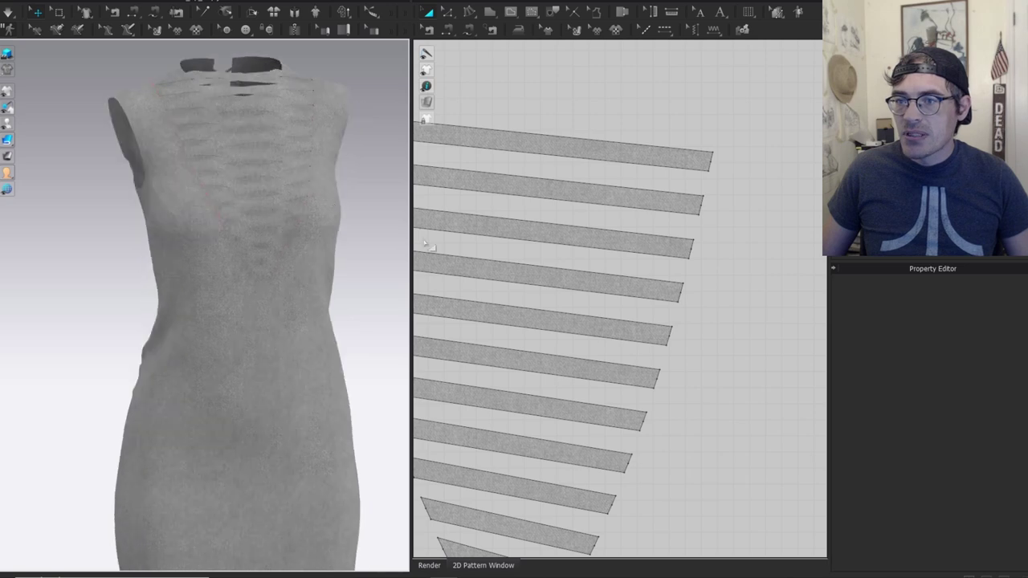
scroll(584, 354, down, 8)
middle_drag(553, 466, 616, 273)
scroll(595, 310, up, 6)
key(z)
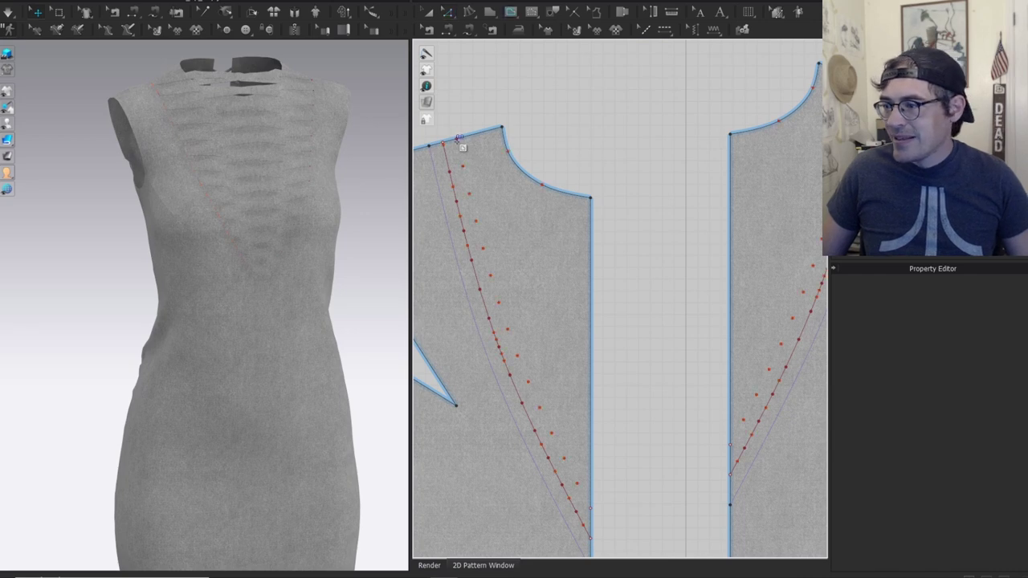
click(518, 318)
key(Delete)
Cut the front bodice pieces along a line parallel to the curved internal lines, and delete the detached center neckline pieces.
scroll(519, 287, down, 2)
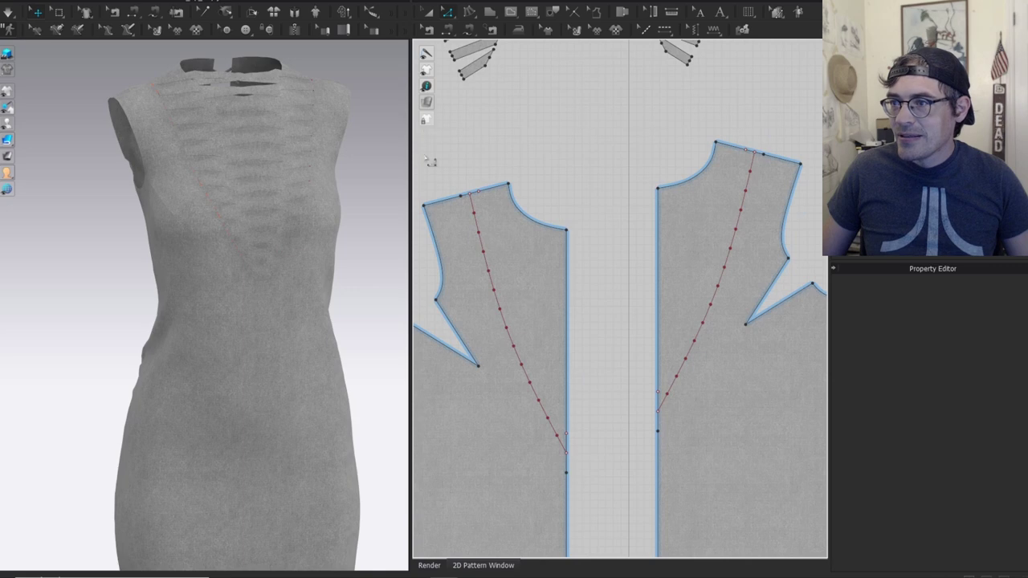
click(443, 119)
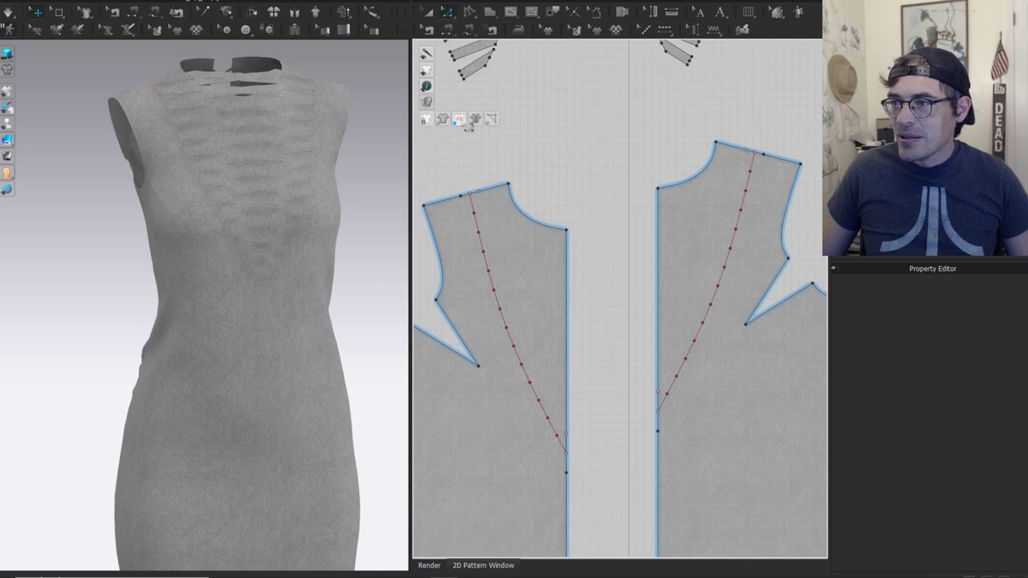
click(511, 306)
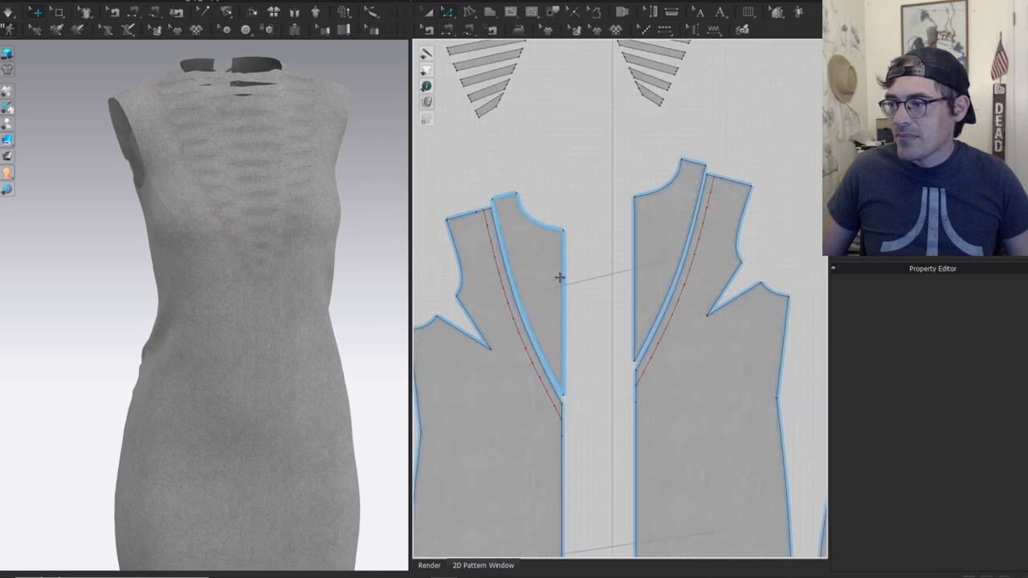
click(558, 276)
key(Delete)
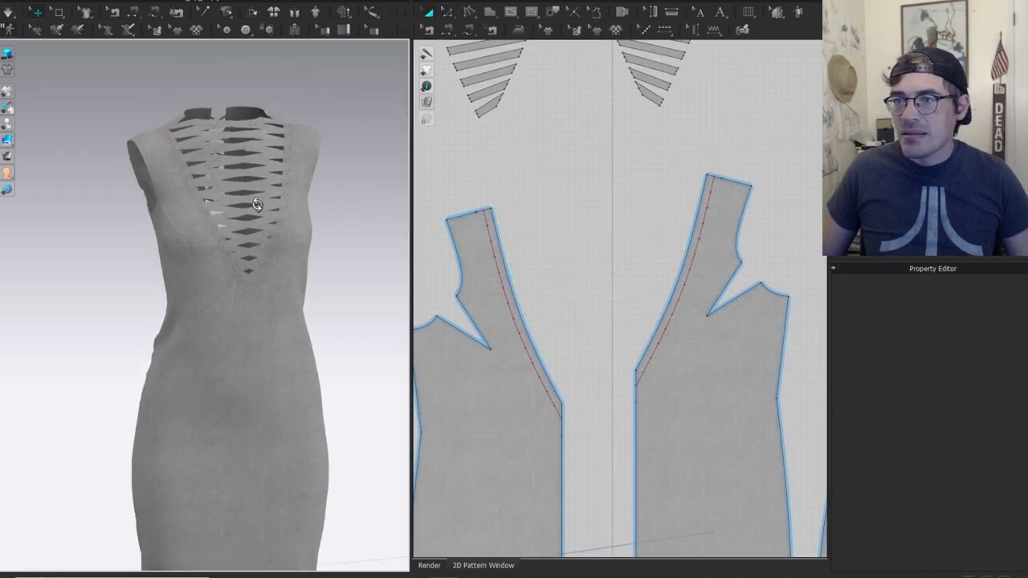
Simulate the garment to drape the crossing straps over the open V neckline.
right_drag(253, 201, 316, 335)
scroll(316, 335, up, 3)
middle_drag(327, 188, 324, 265)
key(space)
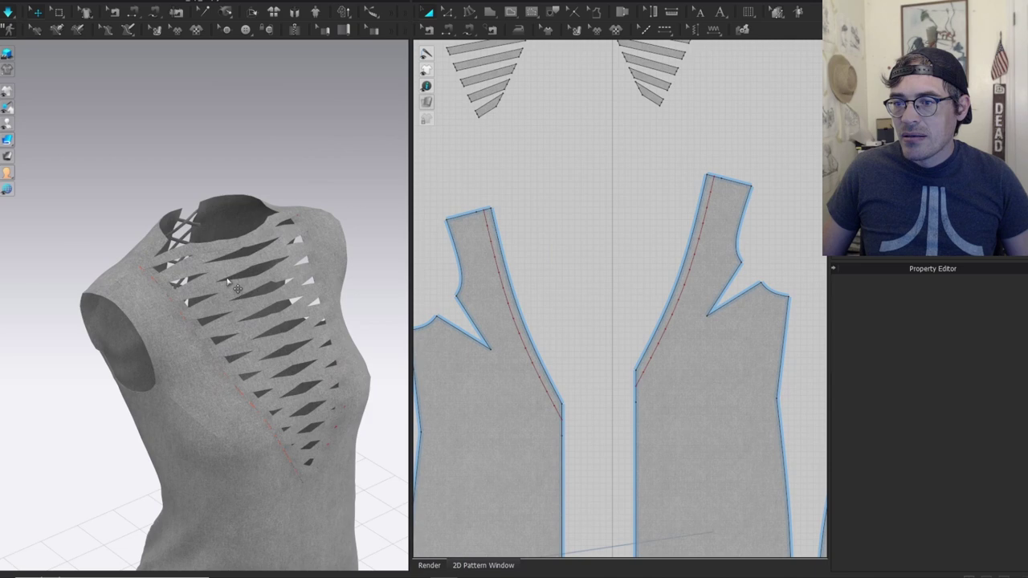
key(space)
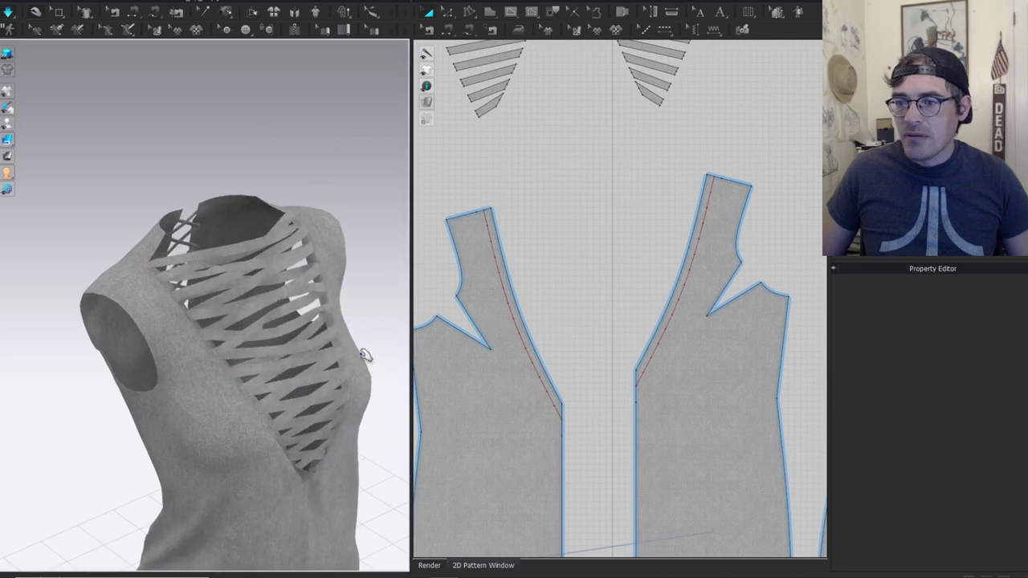
Inspect the crossing straps from the front and locate the lowest strap at the V's tip among the pattern pieces.
key(2)
middle_drag(308, 324, 293, 232)
click(229, 379)
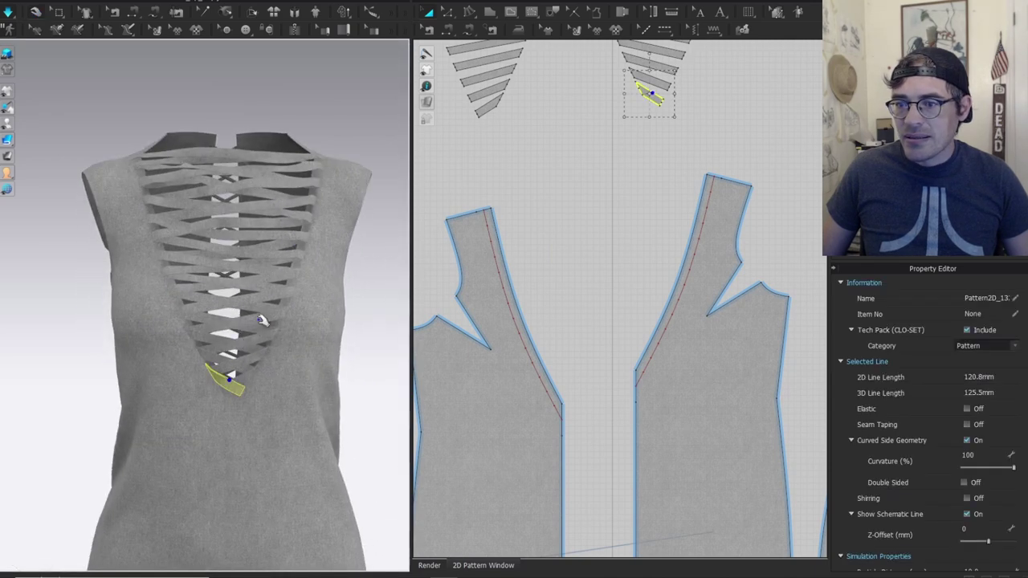
scroll(595, 229, down, 3)
scroll(598, 281, up, 6)
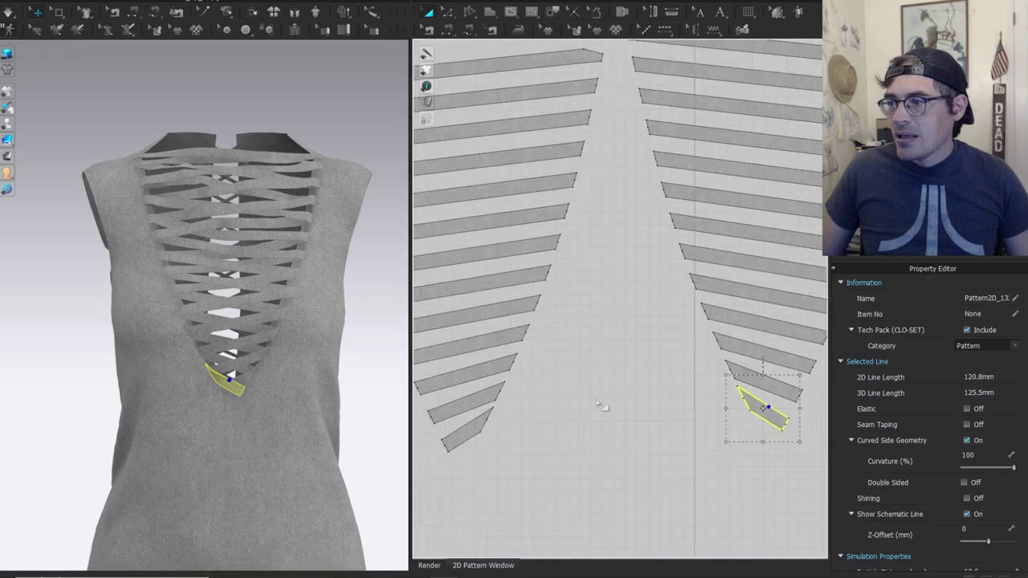
scroll(180, 298, down, 4)
right_drag(298, 280, 354, 271)
scroll(554, 301, down, 2)
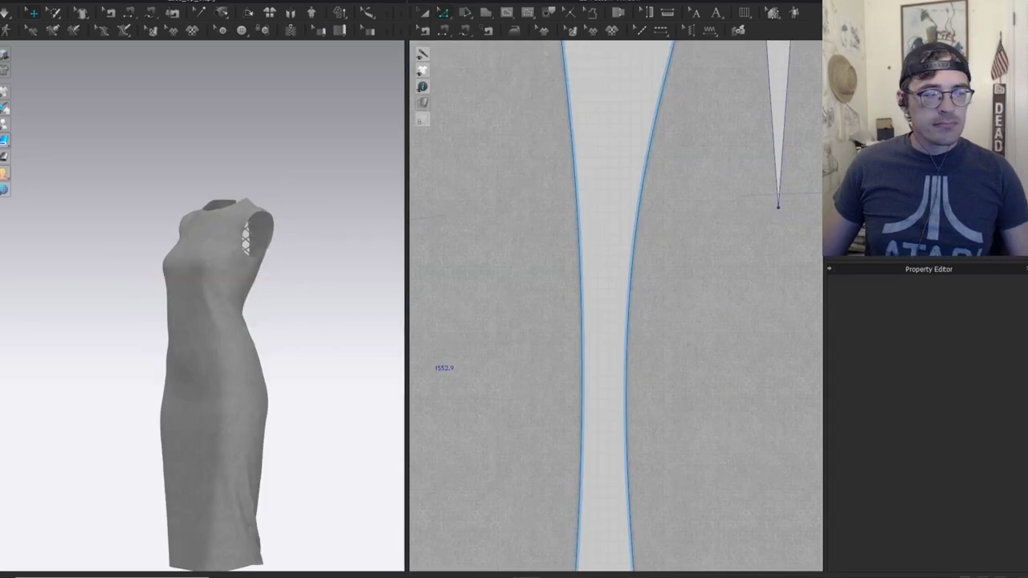
Examine the dress from the side and compare the front and back pattern pieces along the side seam.
scroll(519, 239, down, 8)
right_drag(210, 286, 313, 282)
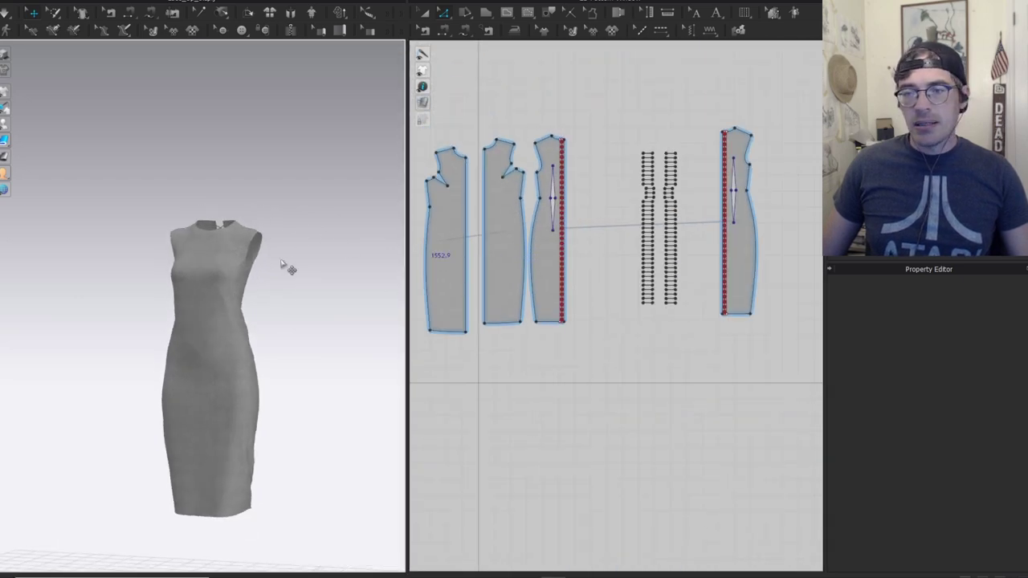
scroll(571, 247, up, 5)
scroll(522, 241, down, 2)
right_drag(271, 294, 172, 309)
scroll(203, 310, up, 3)
click(217, 186)
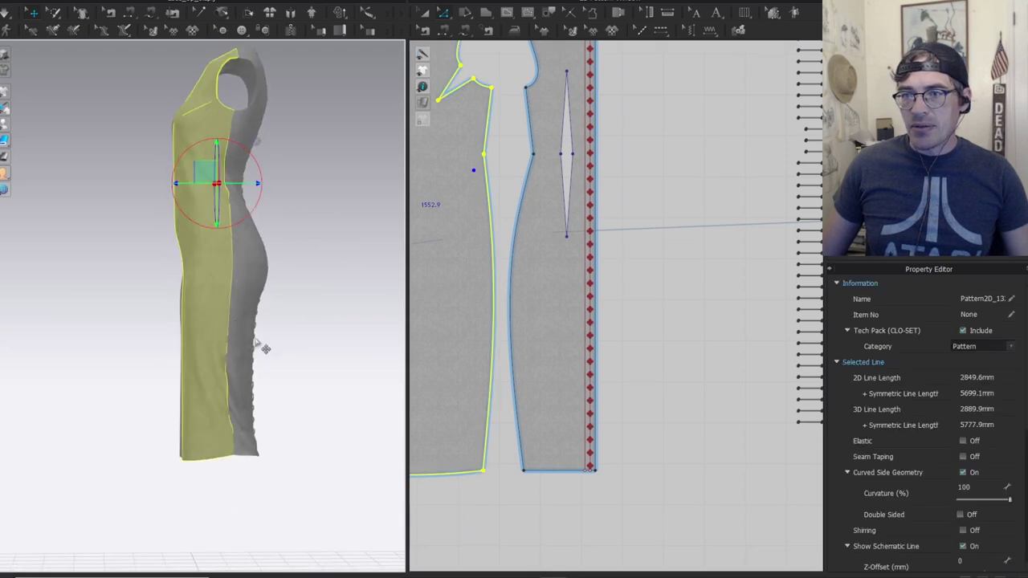
scroll(455, 225, down, 2)
middle_drag(487, 233, 538, 213)
scroll(541, 212, up, 4)
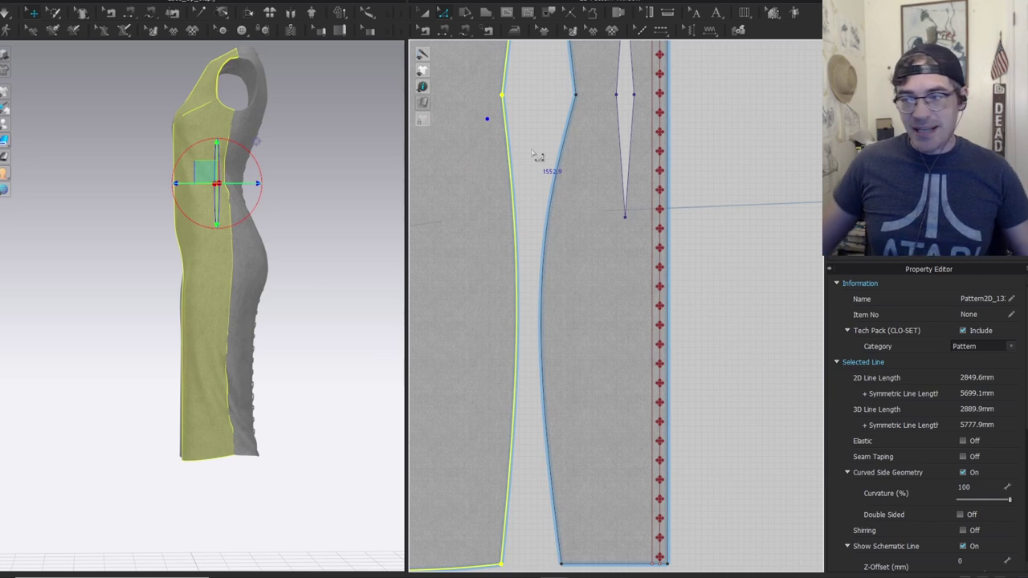
scroll(482, 193, down, 3)
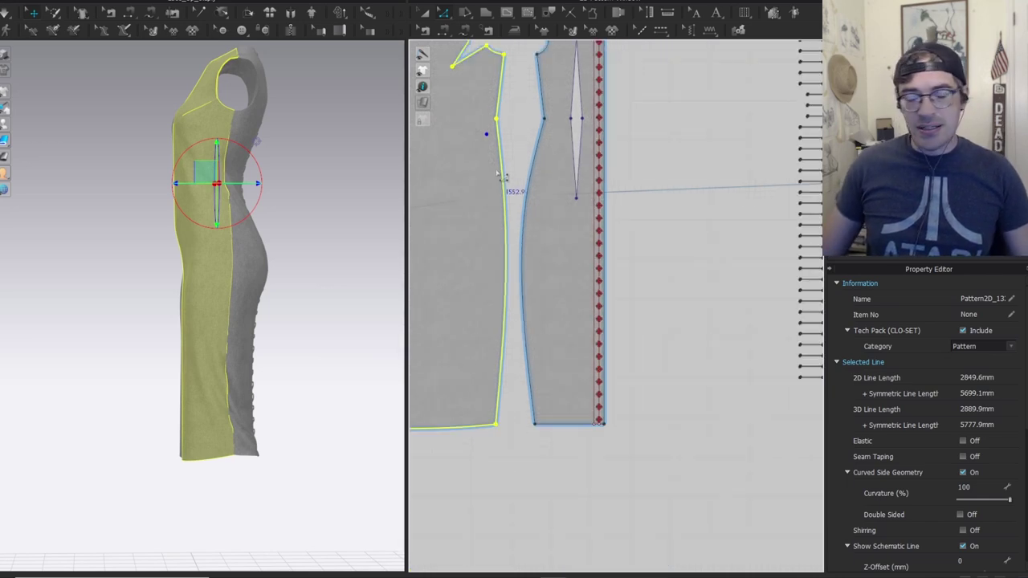
scroll(520, 195, up, 1)
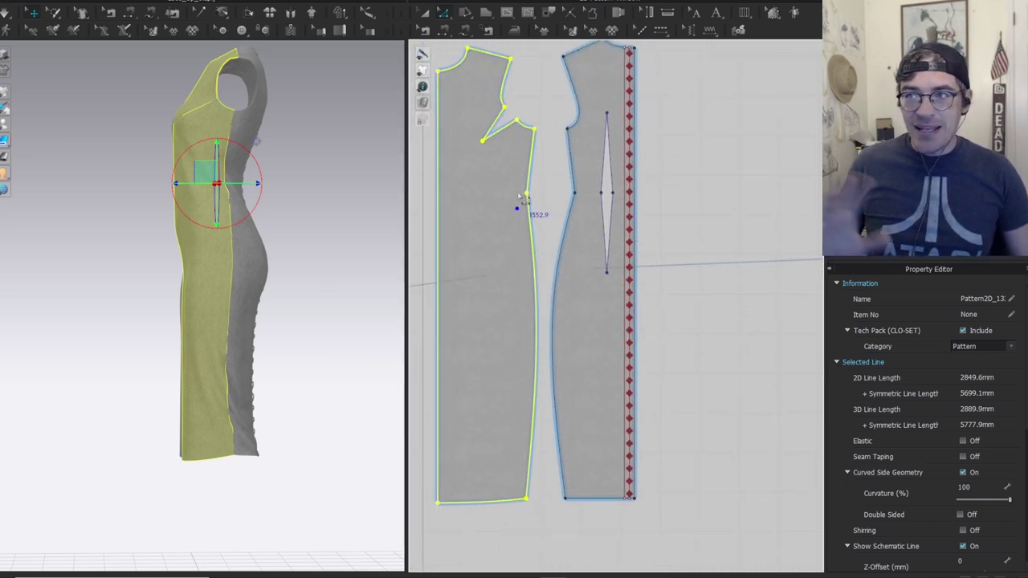
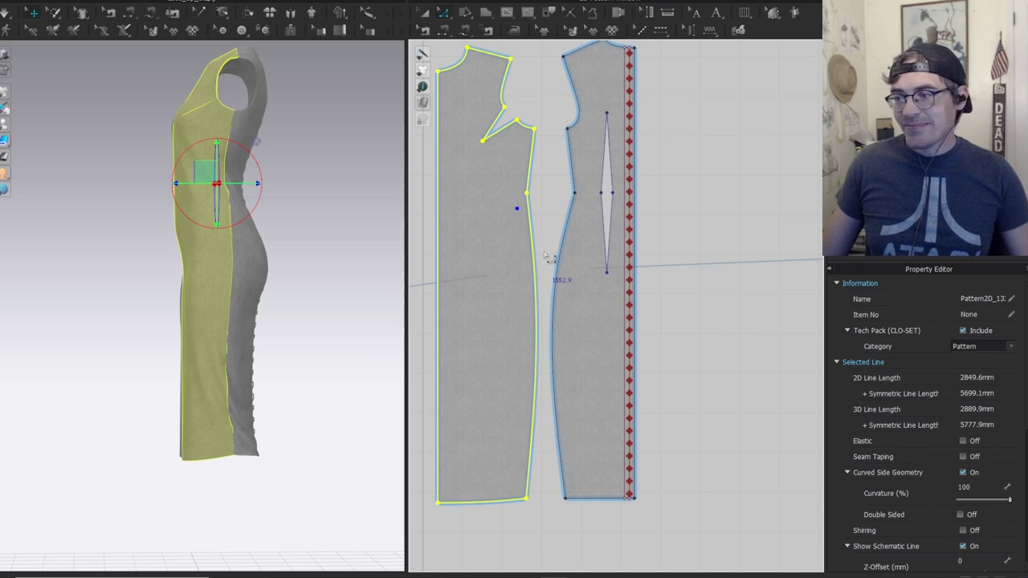
Offset the front and back side seam edges inward by 16 mm as internal lines, with Extend enabled.
right_click(548, 356)
click(538, 396)
scroll(526, 211, up, 3)
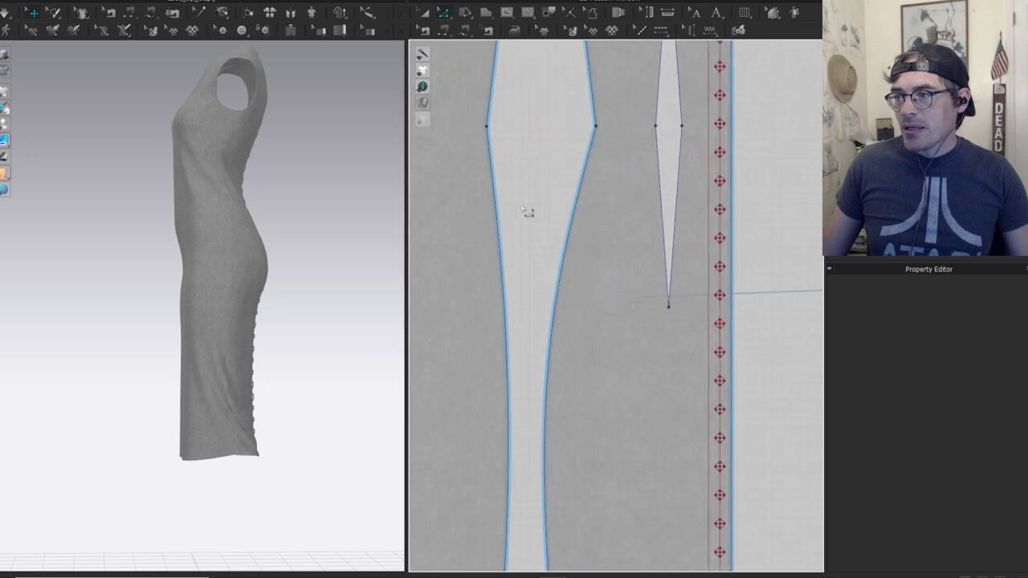
click(489, 114)
shift+click(496, 218)
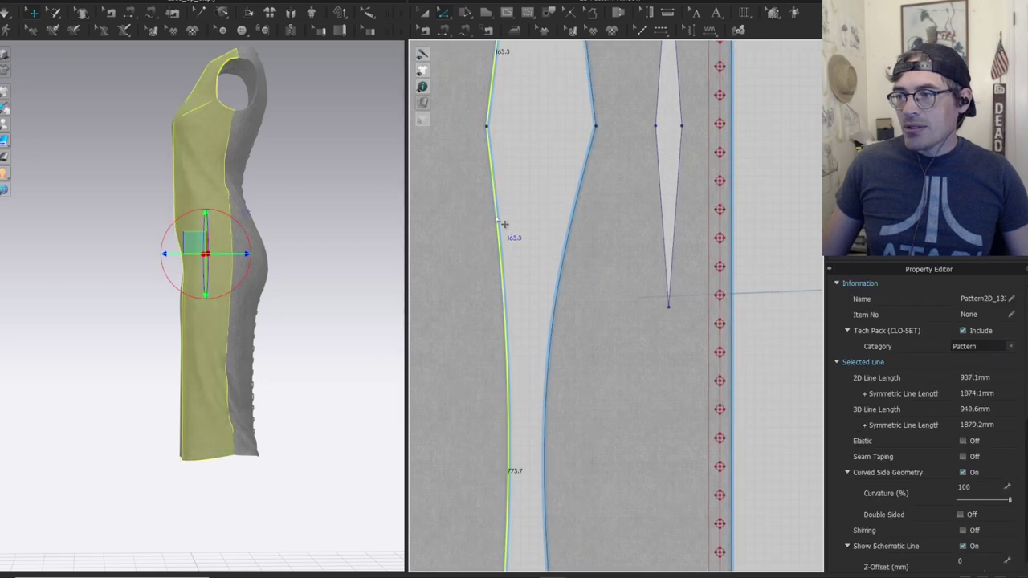
shift+click(580, 228)
scroll(598, 265, down, 3)
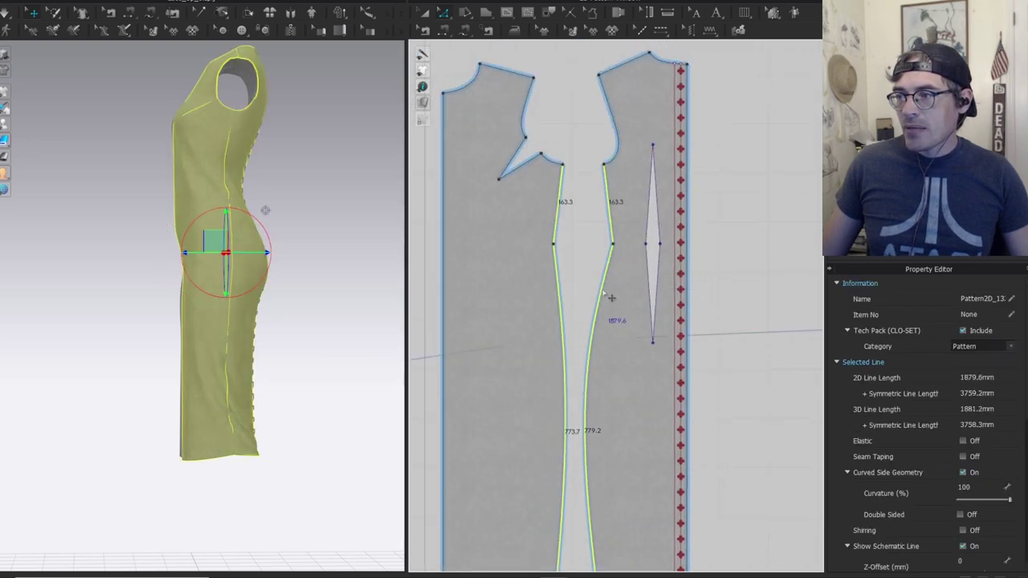
right_click(604, 294)
click(573, 349)
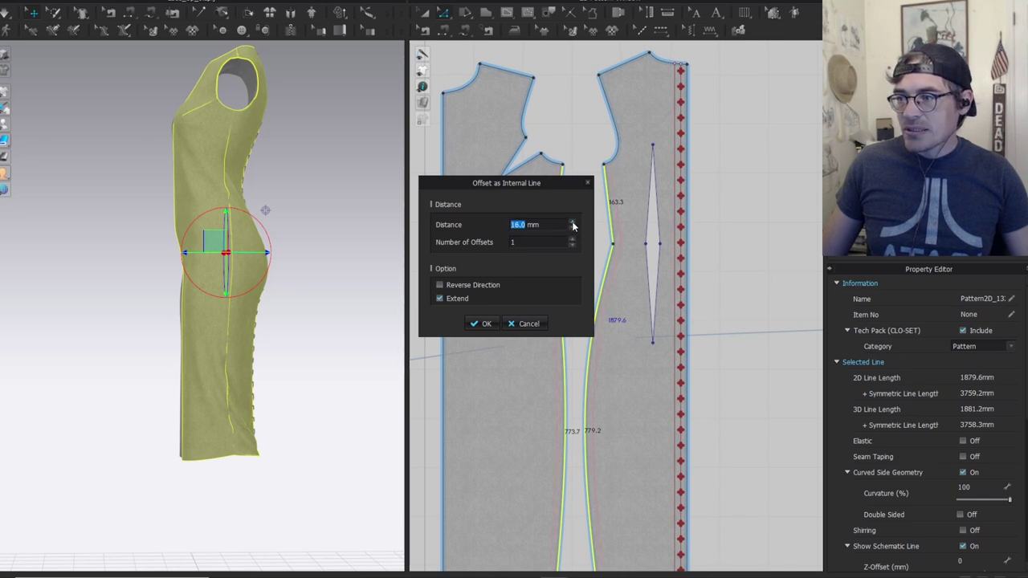
click(482, 324)
Create a rectangular pattern 32 mm wide and 500 mm high between the front and back pieces.
scroll(297, 285, up, 5)
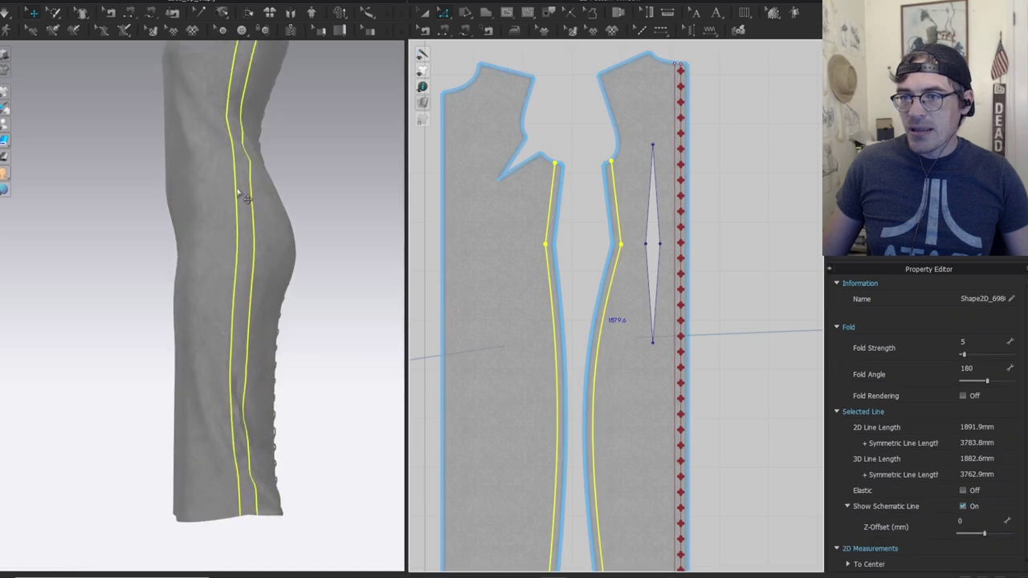
right_drag(287, 122, 271, 249)
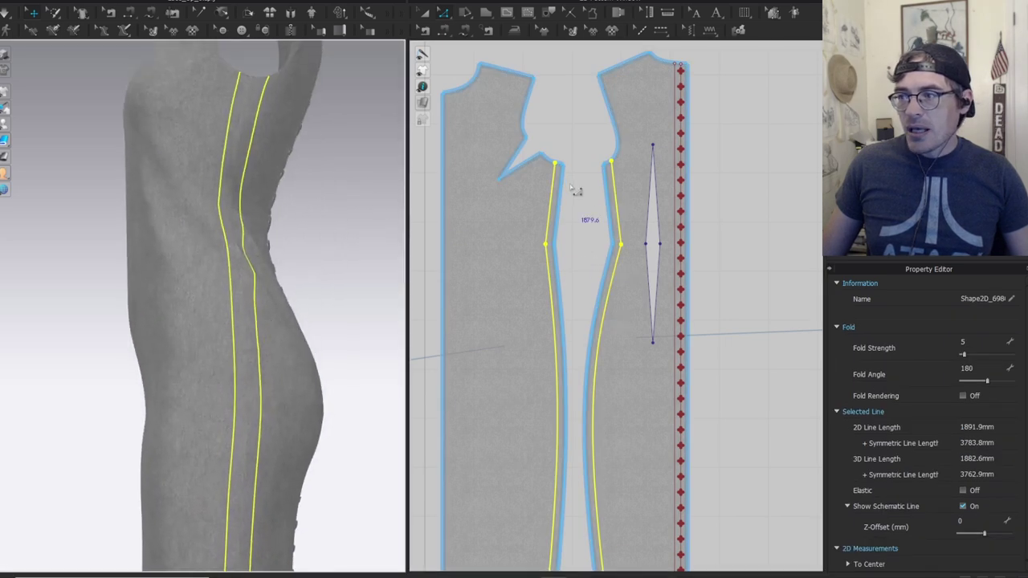
right_drag(303, 197, 243, 131)
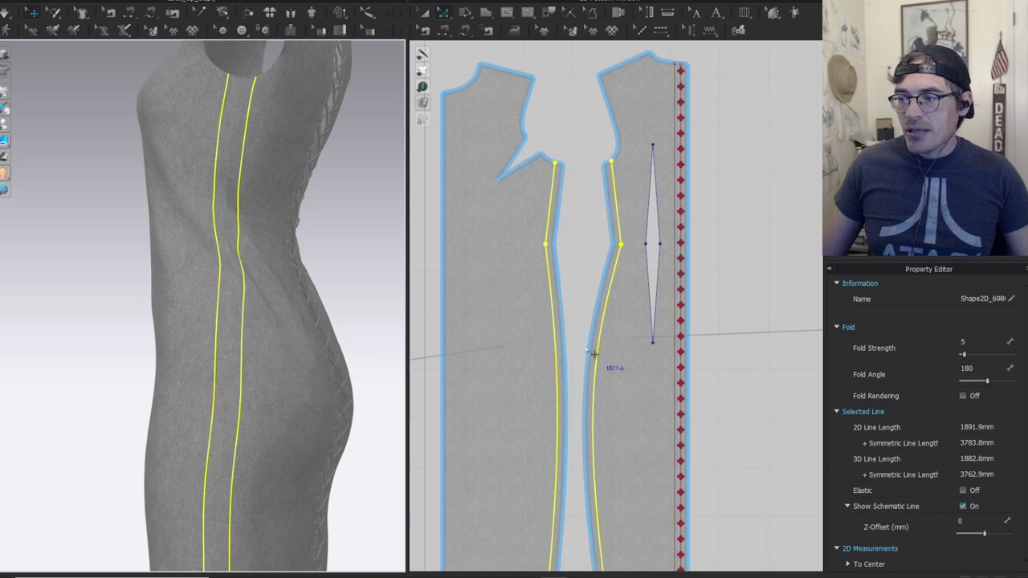
scroll(562, 265, down, 2)
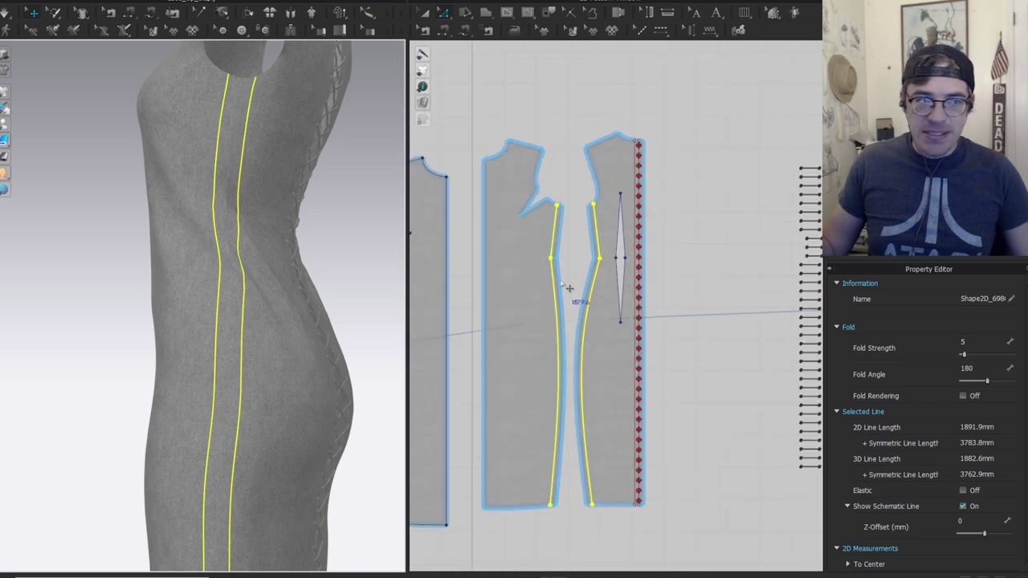
middle_drag(561, 282, 543, 197)
key(s)
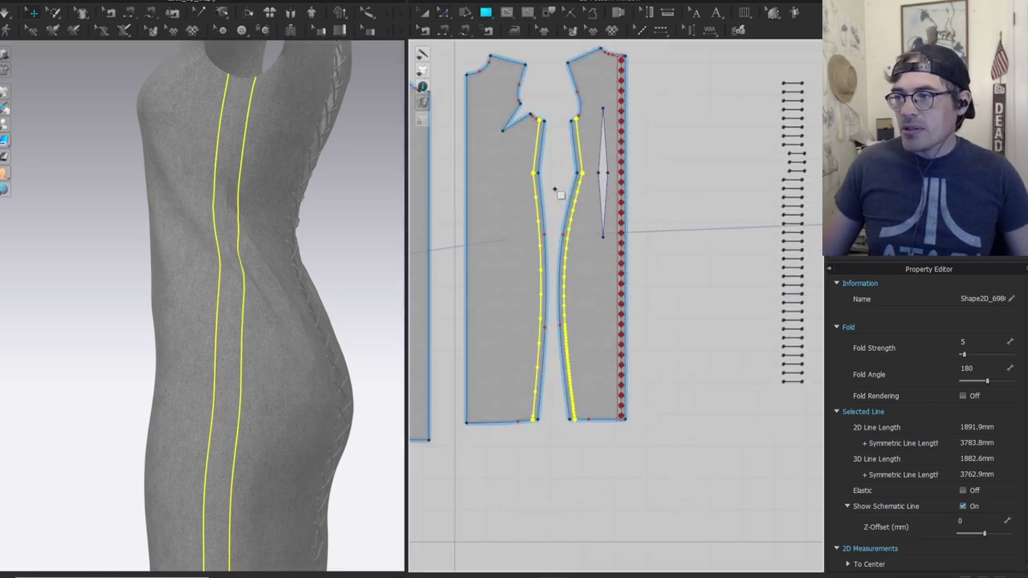
click(555, 190)
drag(506, 155, 270, 142)
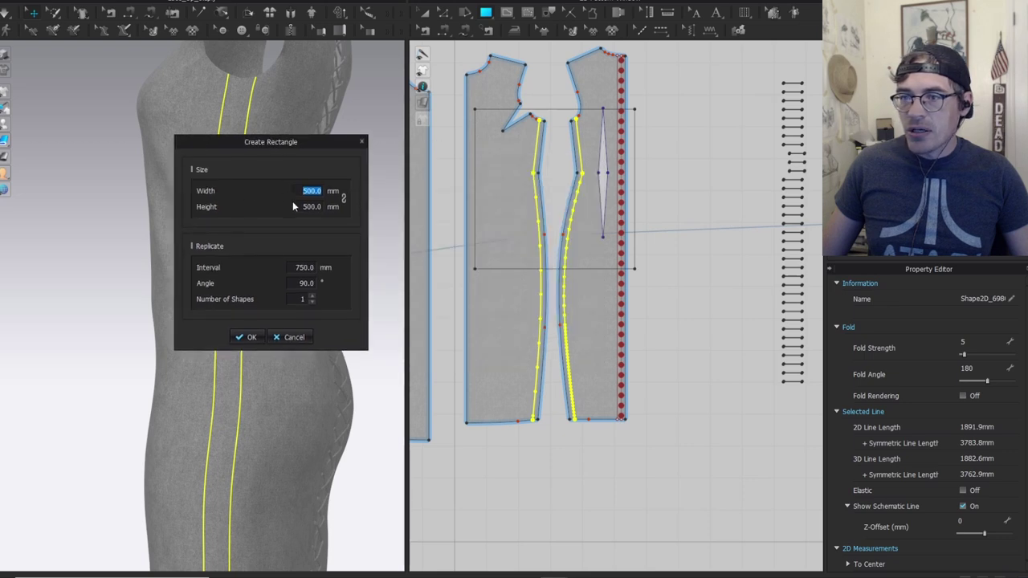
text(32)
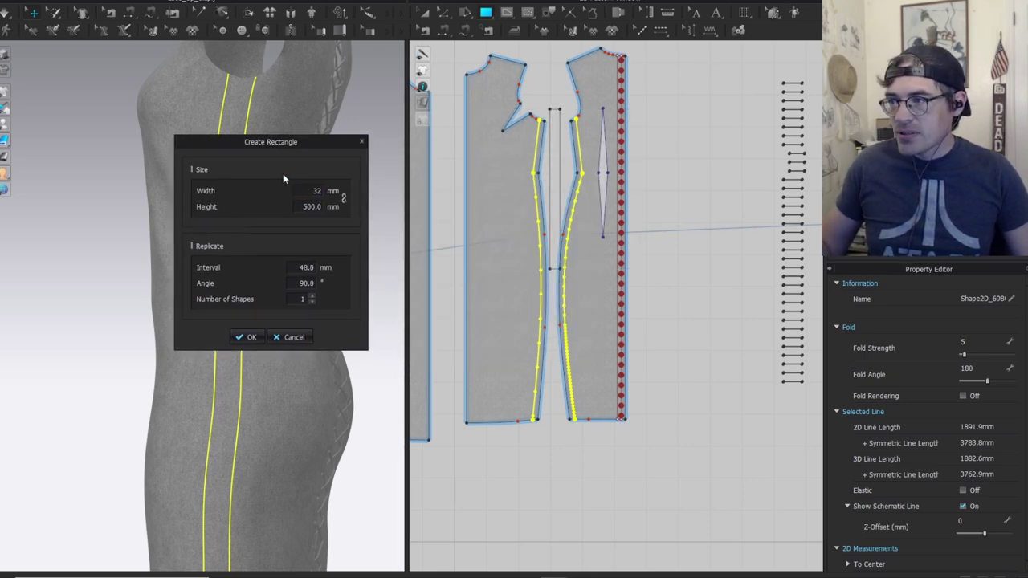
click(251, 337)
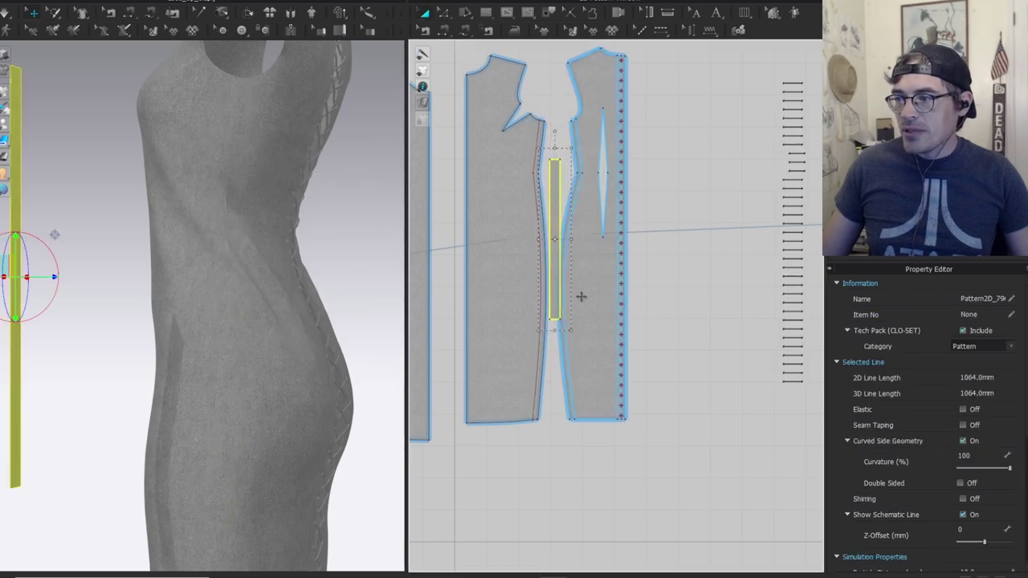
Move the back piece away from the front and lengthen the narrow rectangle between them to about 858 mm.
shift+drag(582, 297, 652, 296)
shift+drag(557, 219, 573, 222)
key(z)
click(575, 168)
drag(572, 357, 572, 437)
drag(580, 269, 613, 252)
key(m)
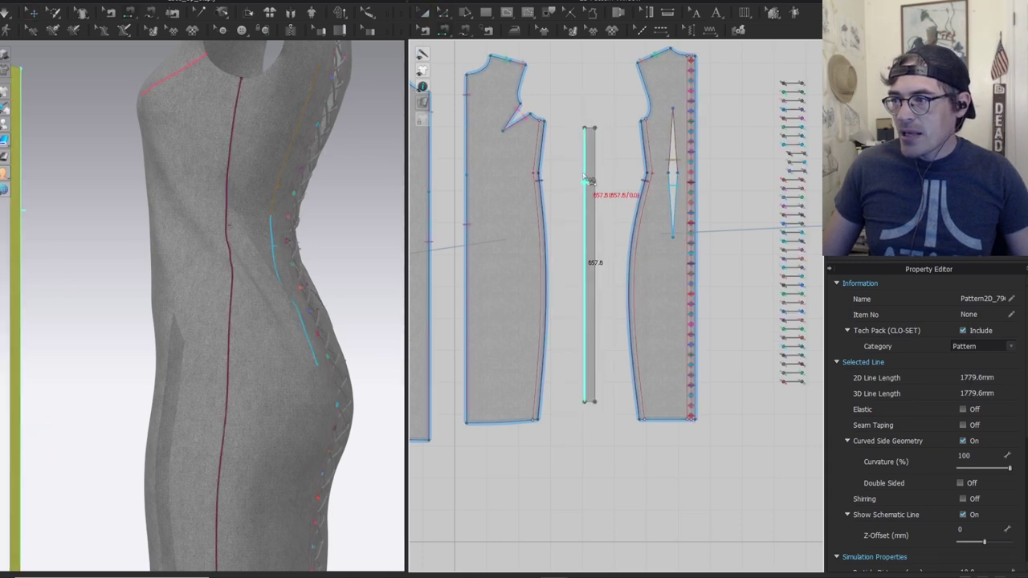
click(585, 128)
click(585, 404)
Cut the front and back pieces along the internal lines offset from their side seams.
key(z)
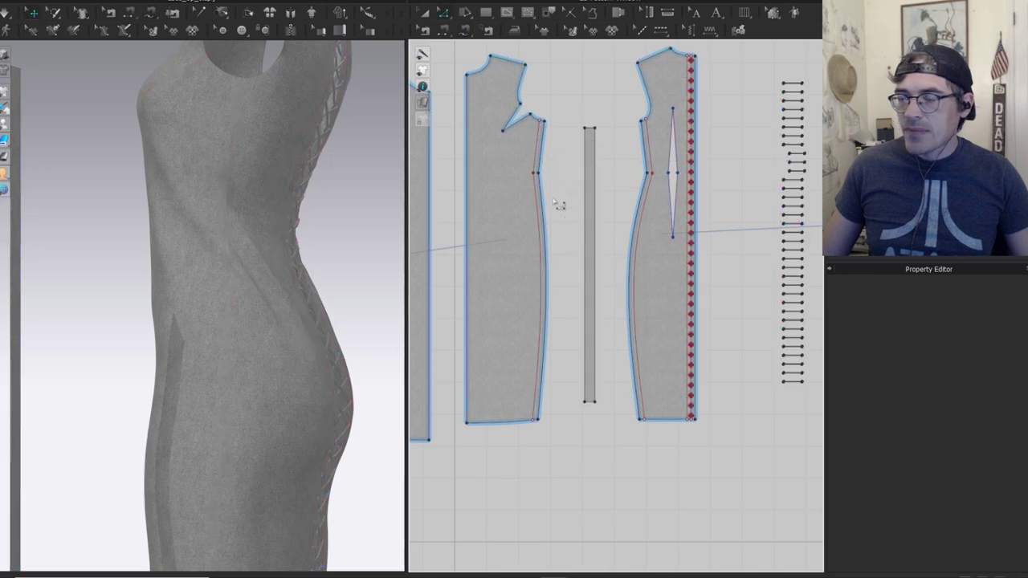
scroll(558, 204, up, 2)
click(535, 212)
double_click(529, 208)
shift+click(675, 213)
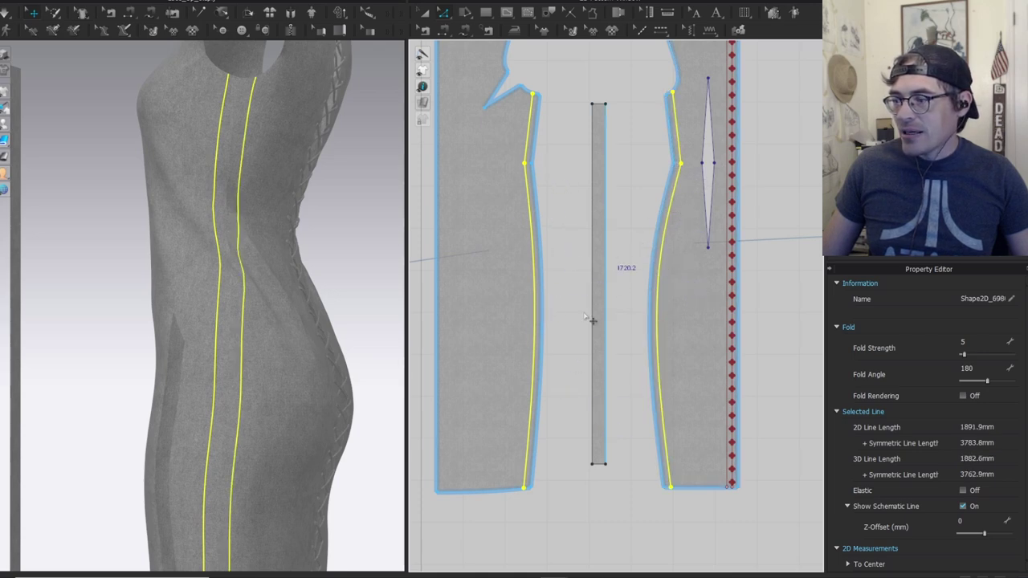
Delete the narrow cut-off strips along the side seams of the front and back pieces.
key(a)
click(539, 256)
shift+click(660, 231)
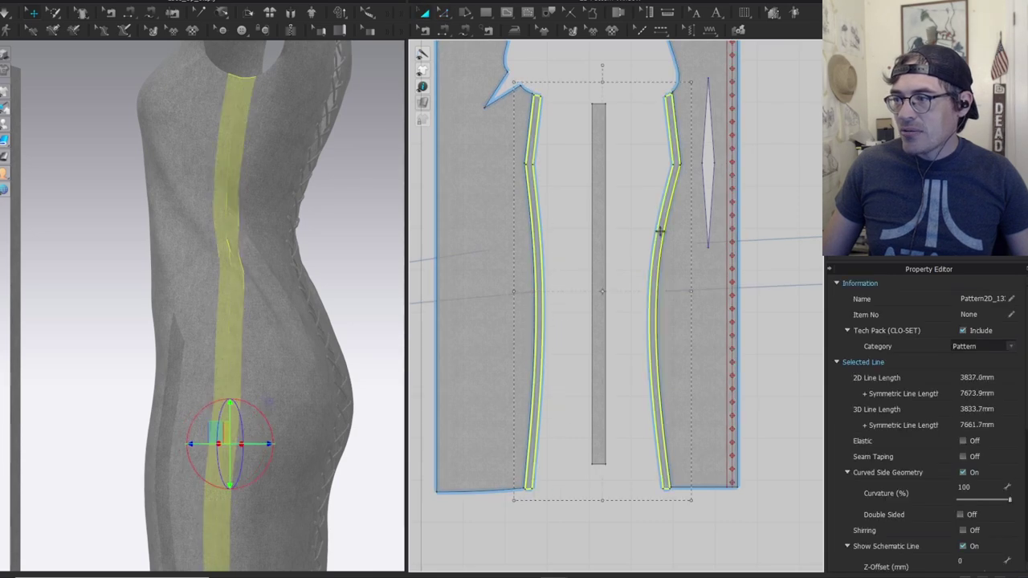
key(Delete)
Sew the narrow rectangle's long edges to the front piece's side edge and the back piece's side edge along their full lengths.
key(n)
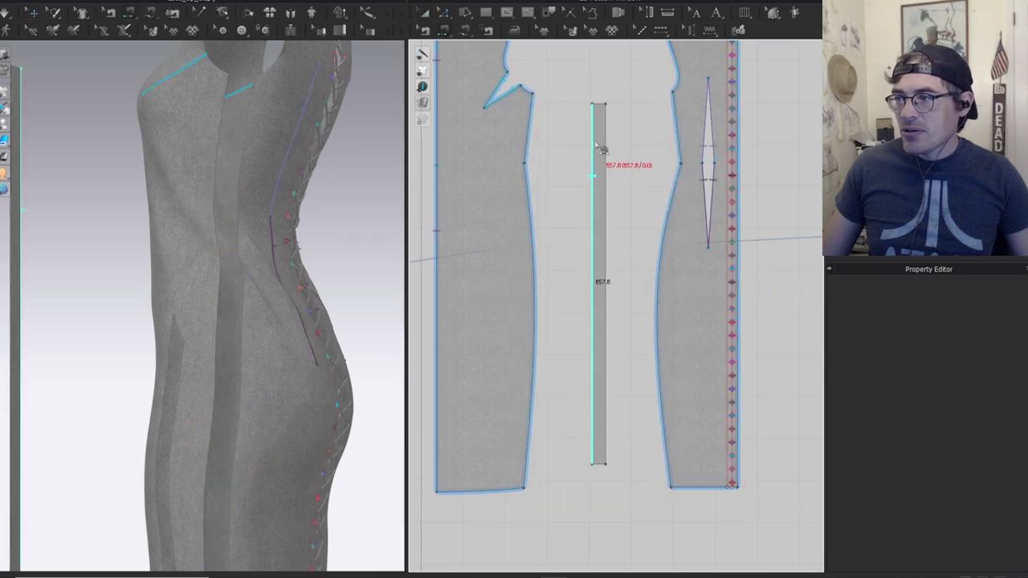
click(595, 144)
key(m)
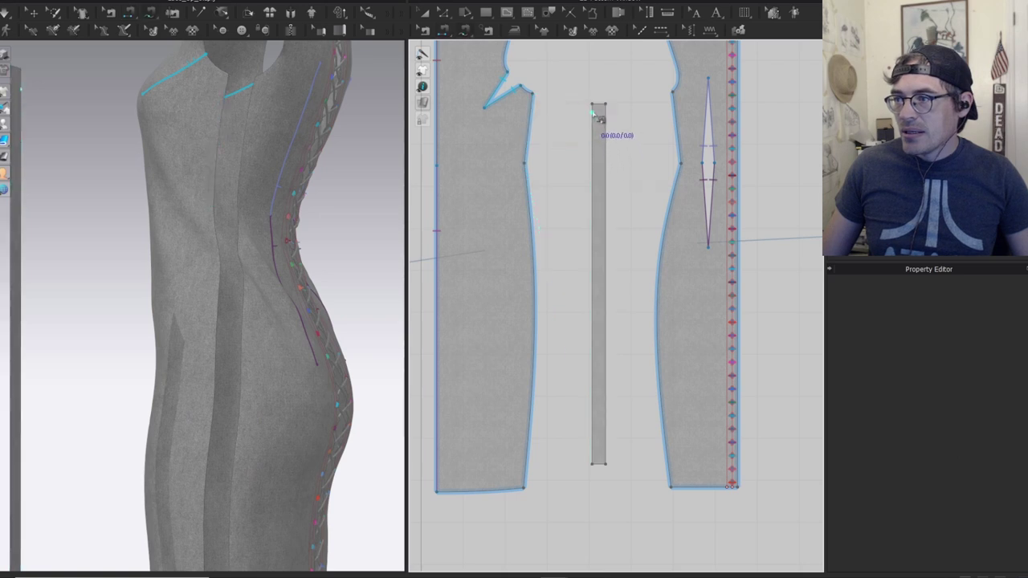
click(598, 465)
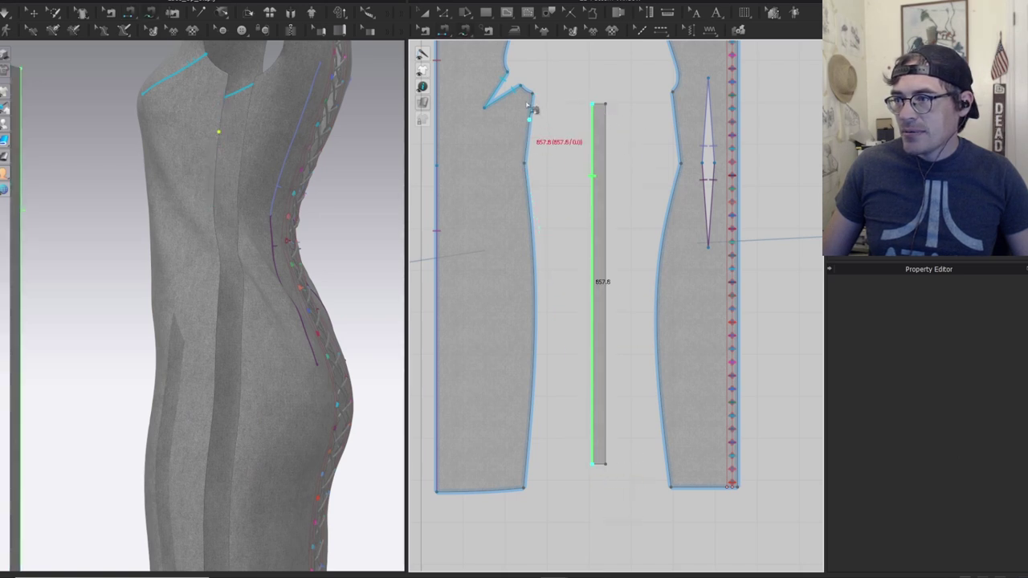
click(533, 96)
click(538, 474)
click(606, 105)
click(609, 468)
click(673, 94)
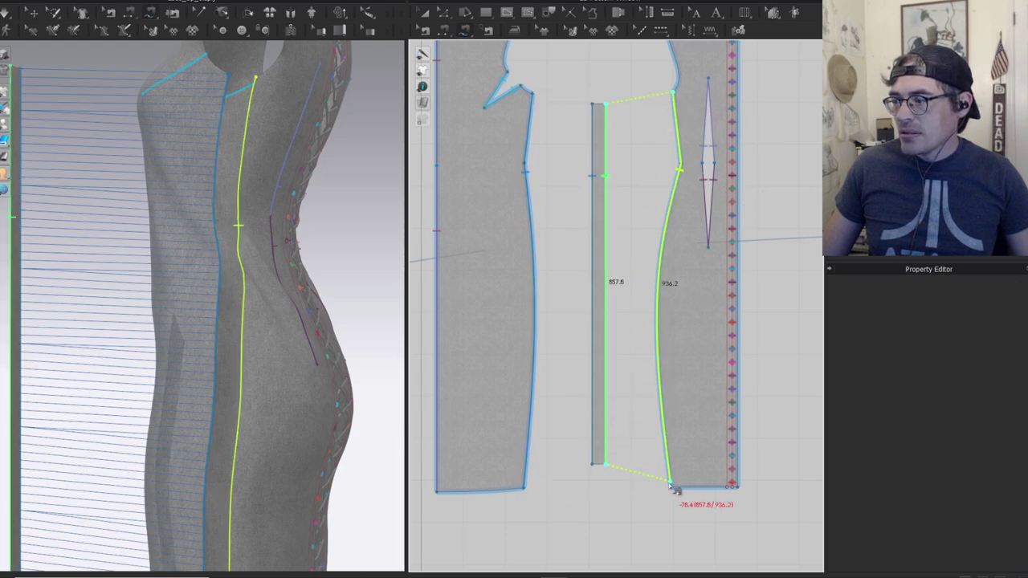
click(671, 483)
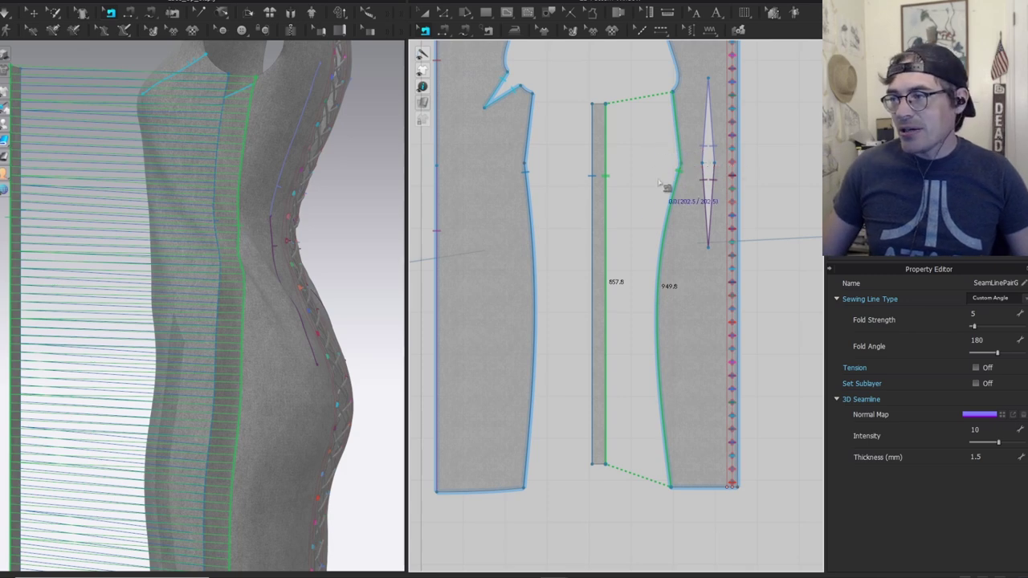
Extend the lower end of the narrow strip downward and compare the lengths of its side seams.
scroll(608, 173, up, 3)
scroll(623, 345, down, 3)
middle_drag(606, 469, 626, 234)
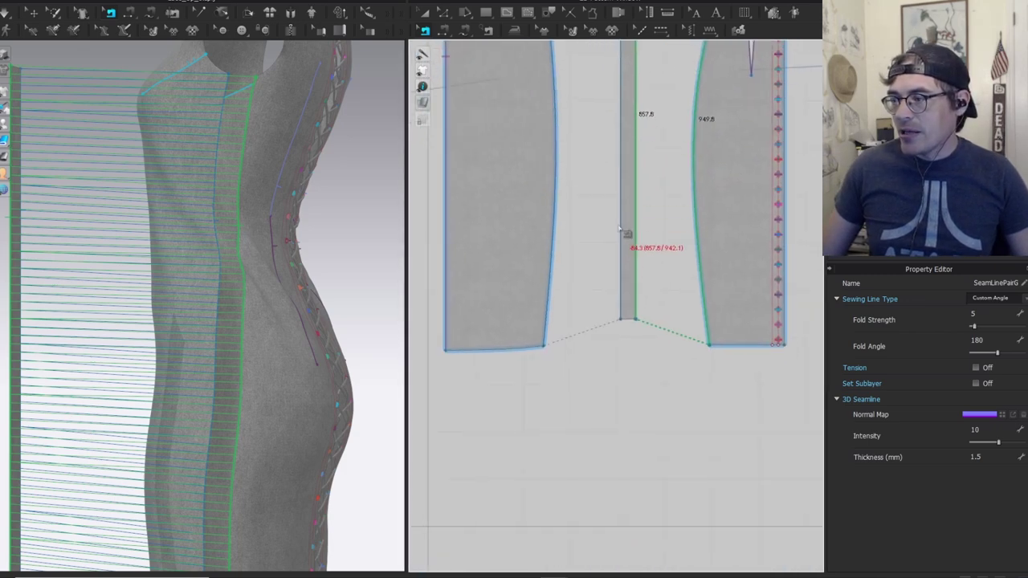
scroll(628, 315, up, 3)
key(a)
click(628, 313)
drag(634, 340, 636, 406)
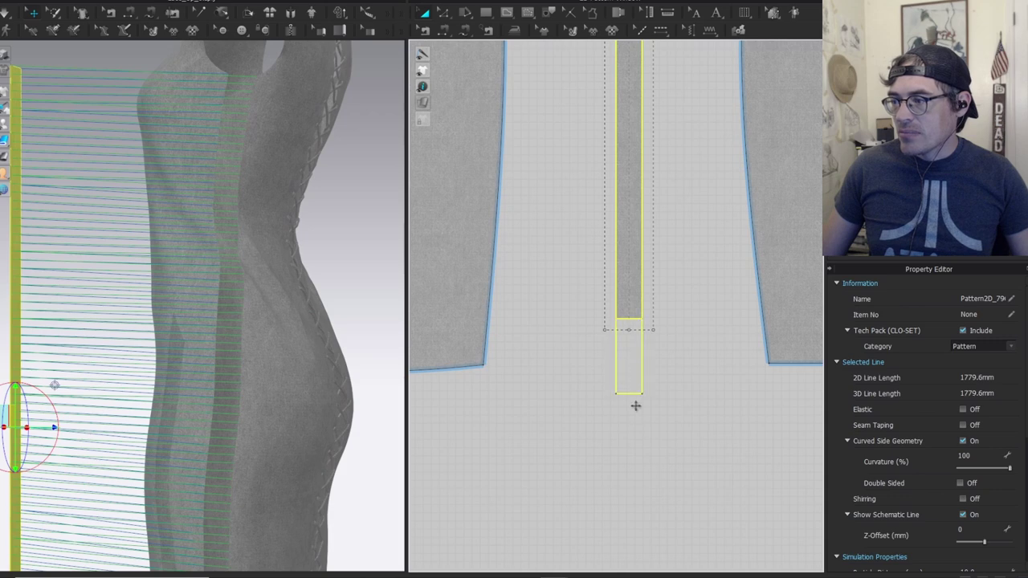
key(b)
click(616, 340)
click(642, 346)
Fine-tune the strip's lower end to make it about 947 mm long, checking the seam length differences on both sides.
middle_drag(672, 370, 682, 236)
key(z)
drag(686, 233, 592, 312)
scroll(619, 283, up, 3)
drag(665, 261, 598, 269)
key(b)
click(684, 255)
key(z)
drag(655, 287, 657, 243)
key(b)
click(682, 205)
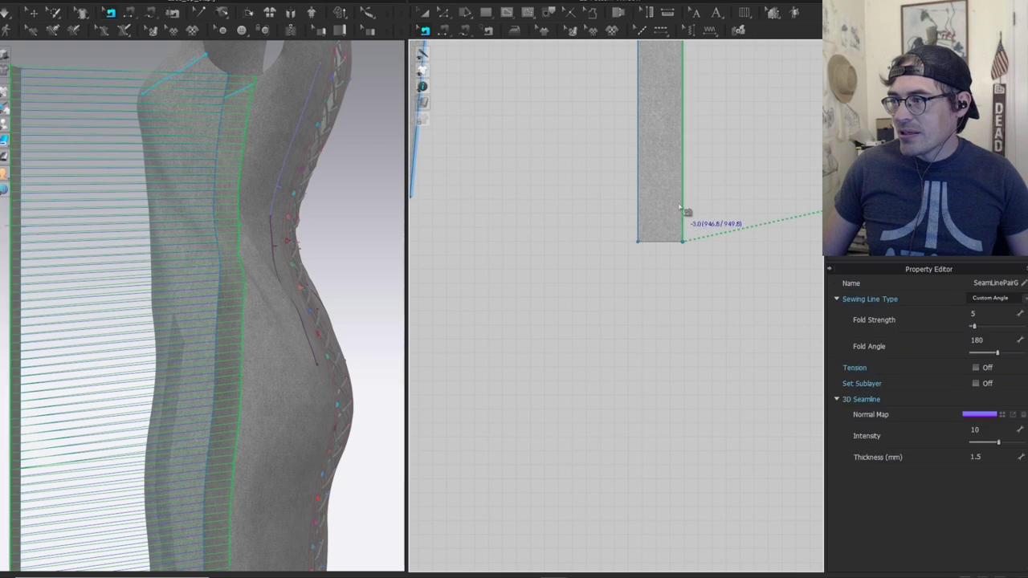
click(639, 213)
Simulate the garment to pull the sewn strip into the gap at the dress's side.
scroll(604, 241, down, 4)
middle_drag(662, 165, 668, 431)
key(a)
click(634, 229)
scroll(203, 316, down, 2)
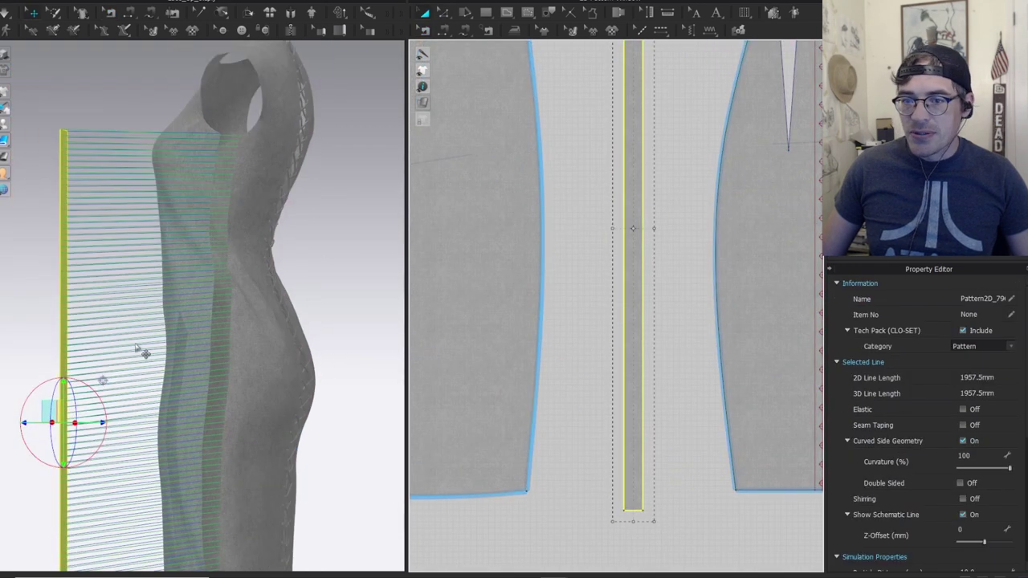
key(space)
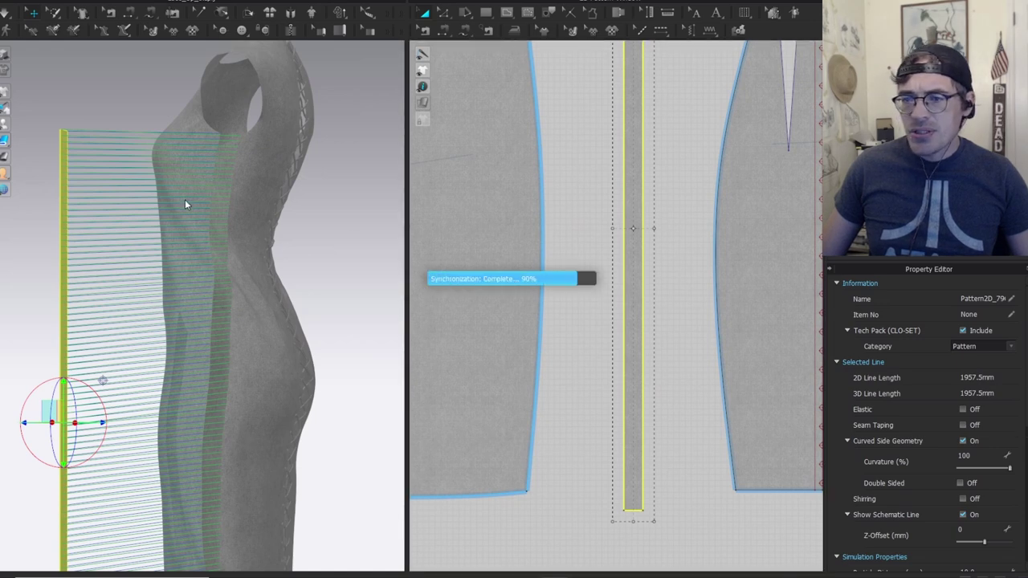
Delete the leftover side seam strip beside the opposite front piece.
scroll(676, 236, down, 4)
scroll(673, 242, down, 5)
scroll(614, 241, up, 5)
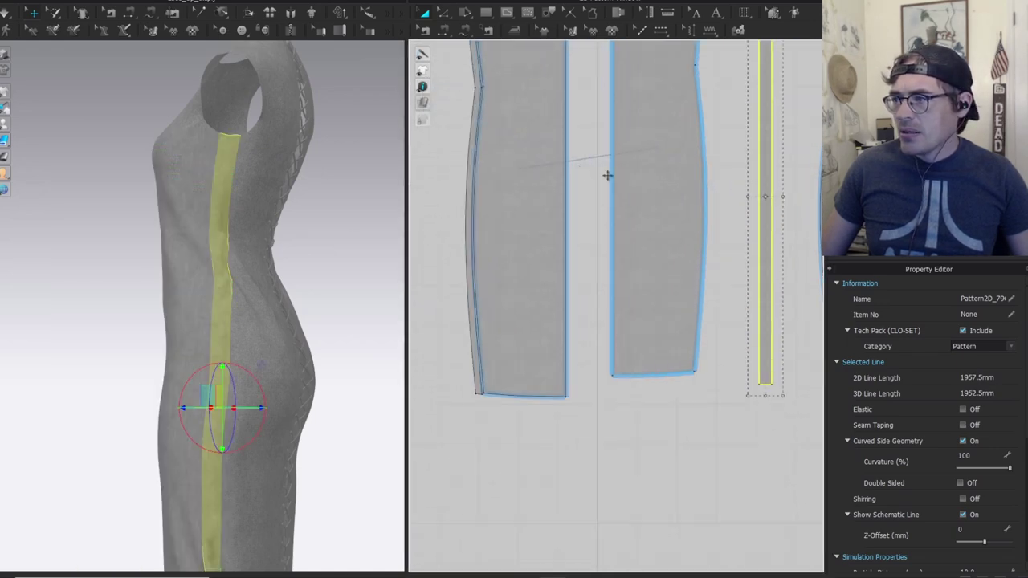
scroll(547, 177, down, 3)
click(505, 189)
middle_drag(647, 168, 601, 252)
key(Delete)
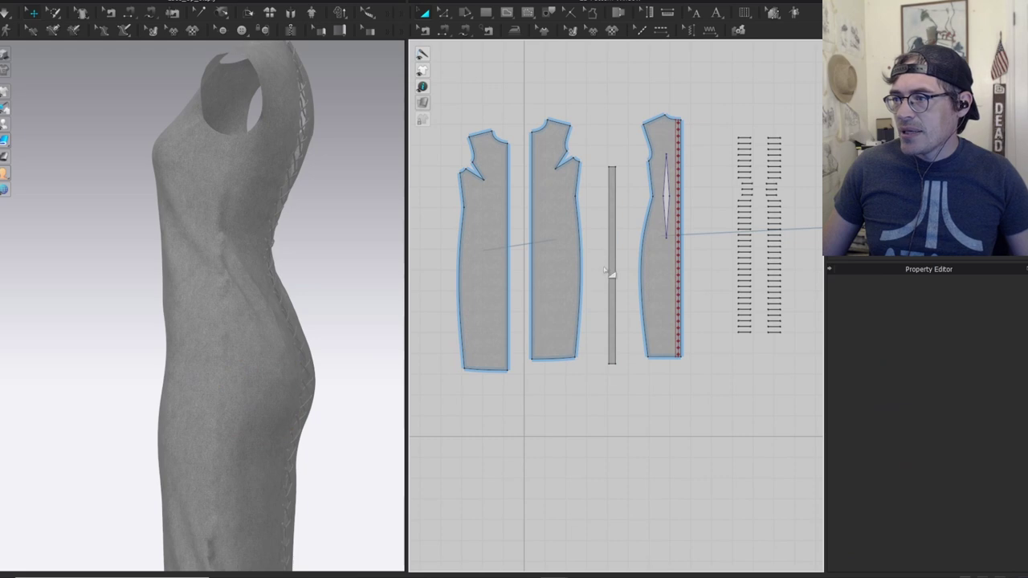
Create a symmetric copy of the strip with its sewing beside the opposite front piece and simulate it into place.
click(613, 276)
key(ctrl+d)
click(444, 266)
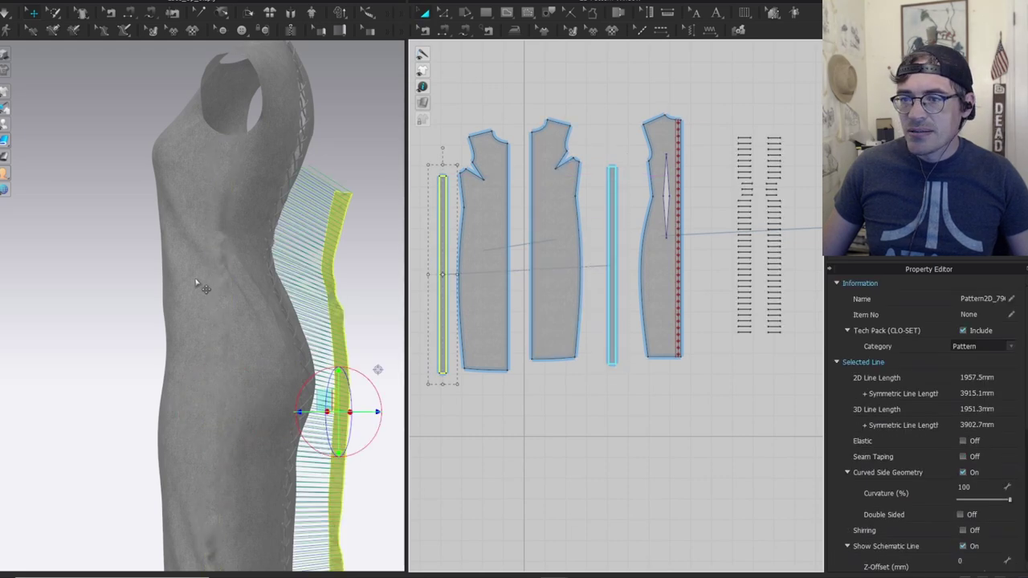
right_drag(205, 283, 342, 281)
middle_drag(221, 278, 355, 215)
key(space)
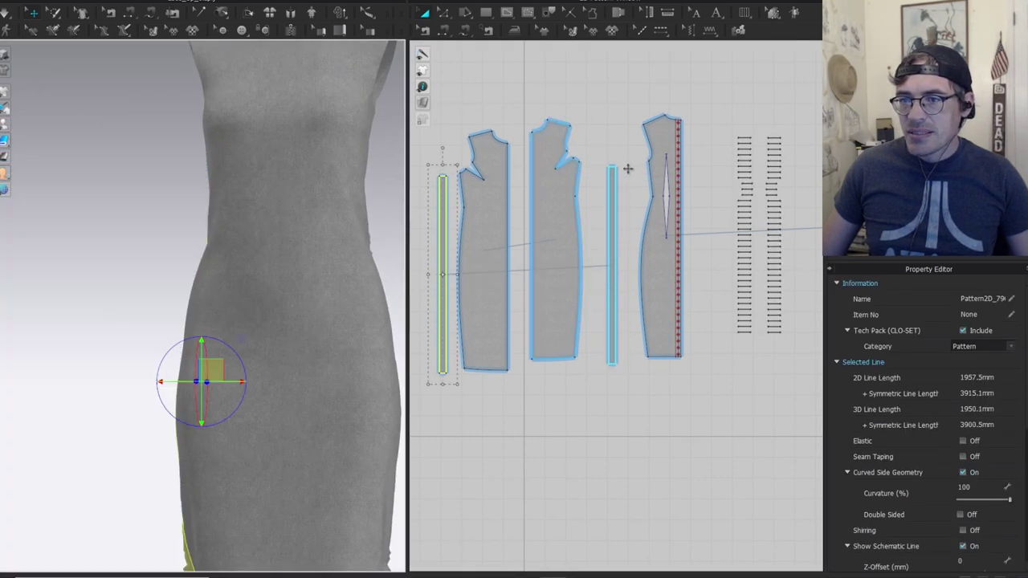
Distribute one internal line between the strip's two long edges, 16 mm from the edge.
scroll(652, 230, up, 5)
click(631, 223)
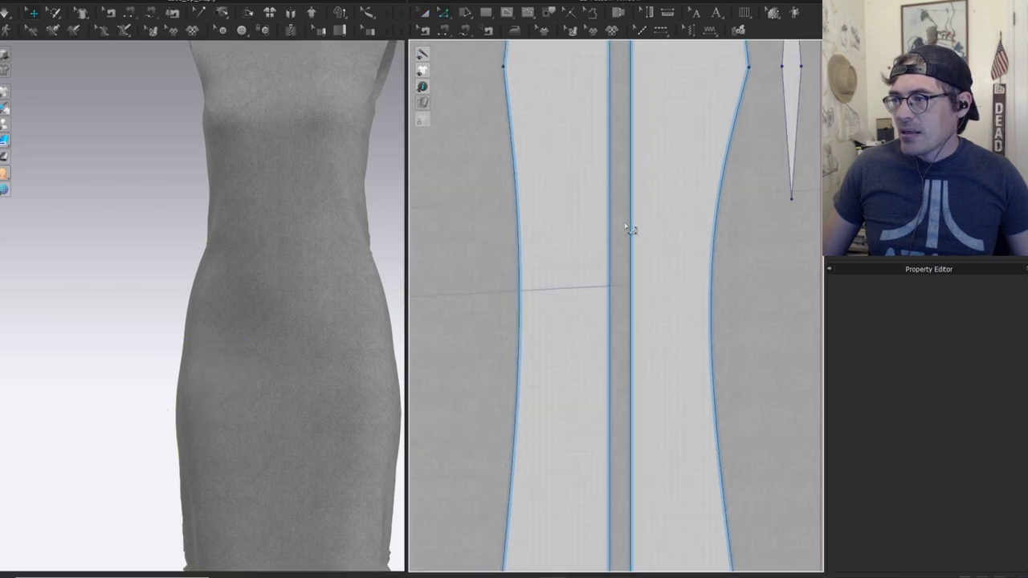
click(610, 244)
shift+click(631, 242)
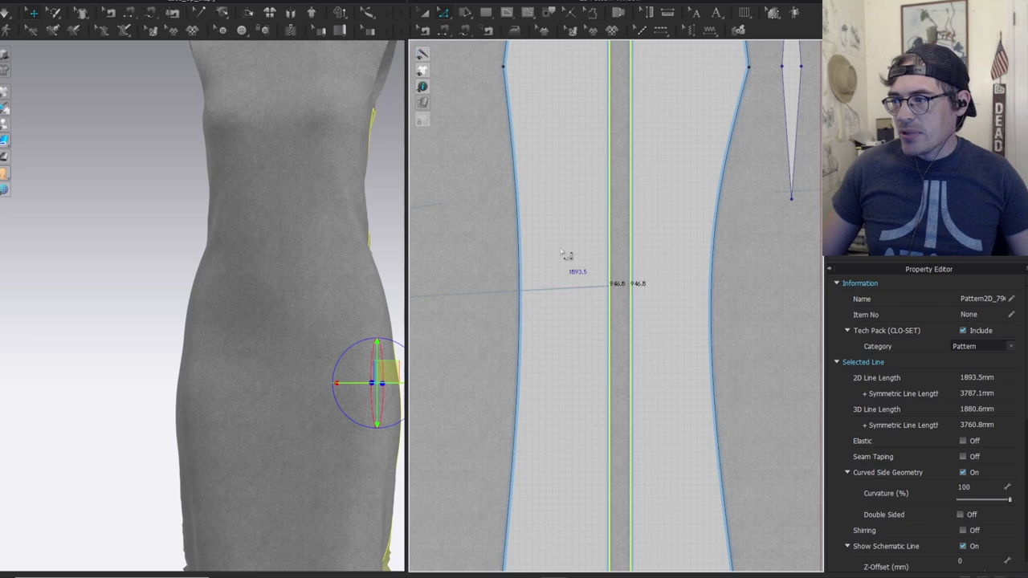
scroll(665, 198, up, 4)
key(ctrl+i)
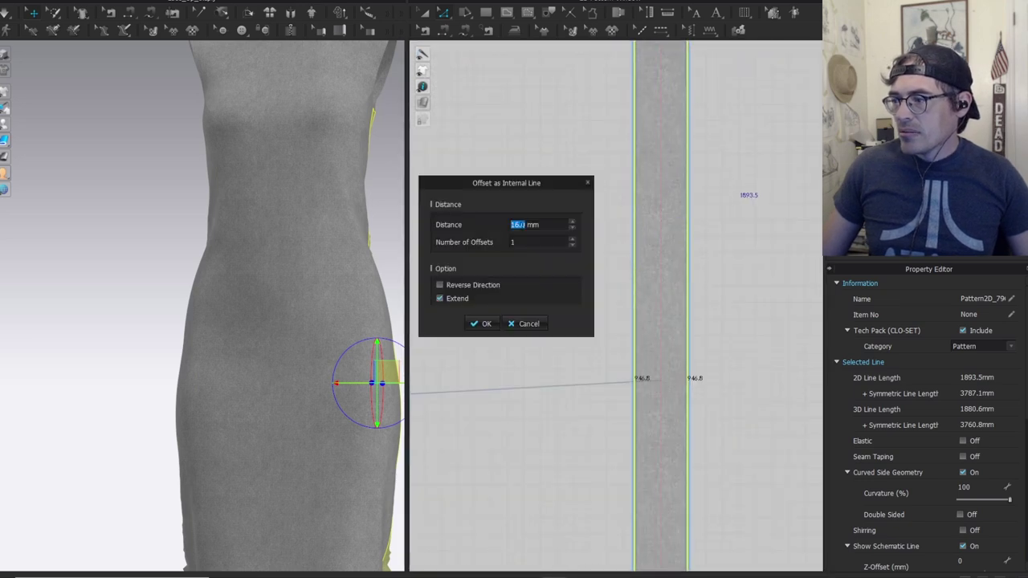
click(530, 324)
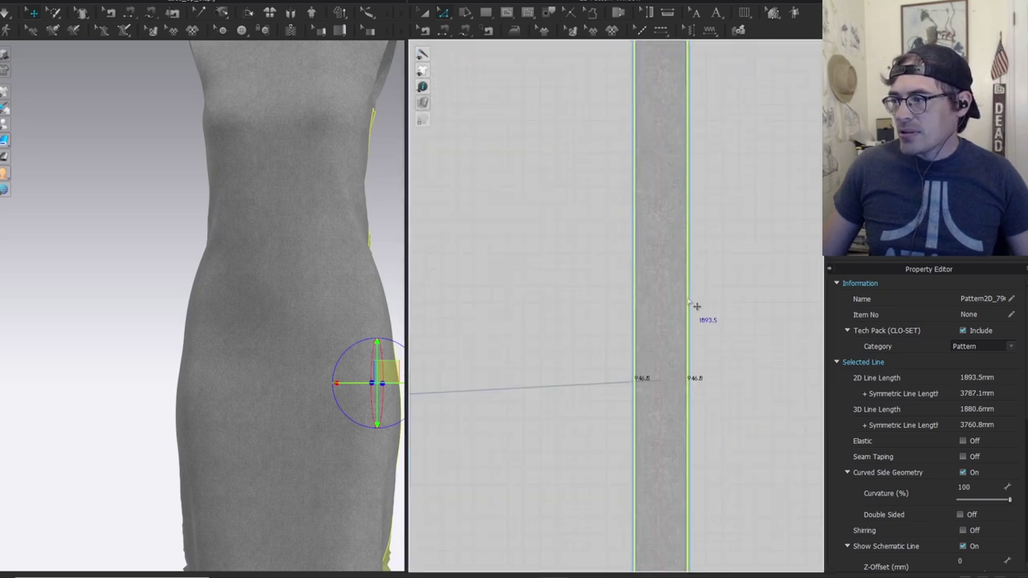
right_click(695, 306)
click(766, 398)
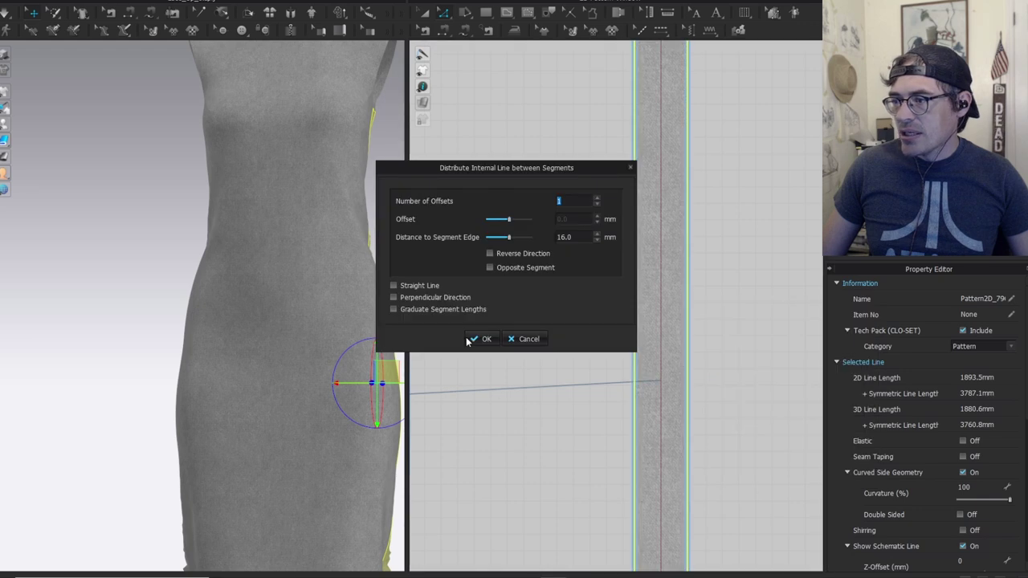
click(480, 340)
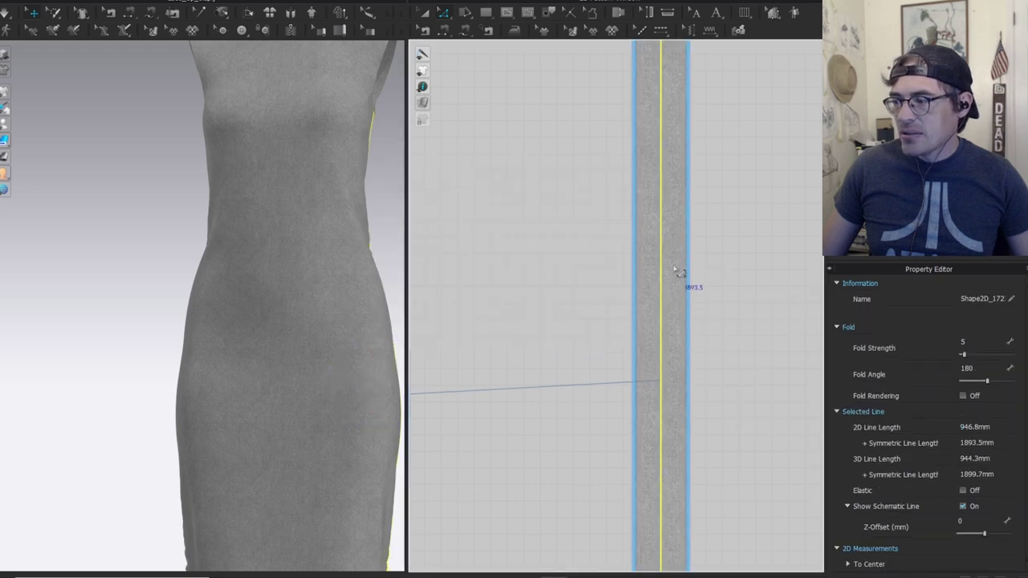
Cut the strip along its centre line and move the two halves apart.
key(a)
scroll(673, 284, down, 2)
drag(682, 285, 553, 303)
middle_drag(616, 303, 618, 228)
scroll(606, 255, down, 3)
middle_drag(596, 351, 618, 291)
key(z)
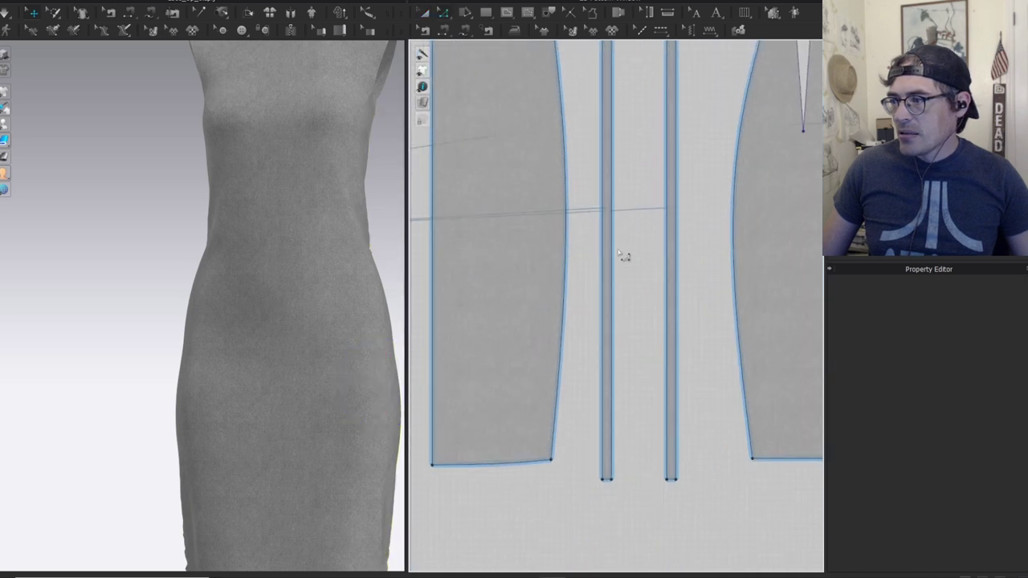
scroll(608, 213, up, 3)
click(609, 246)
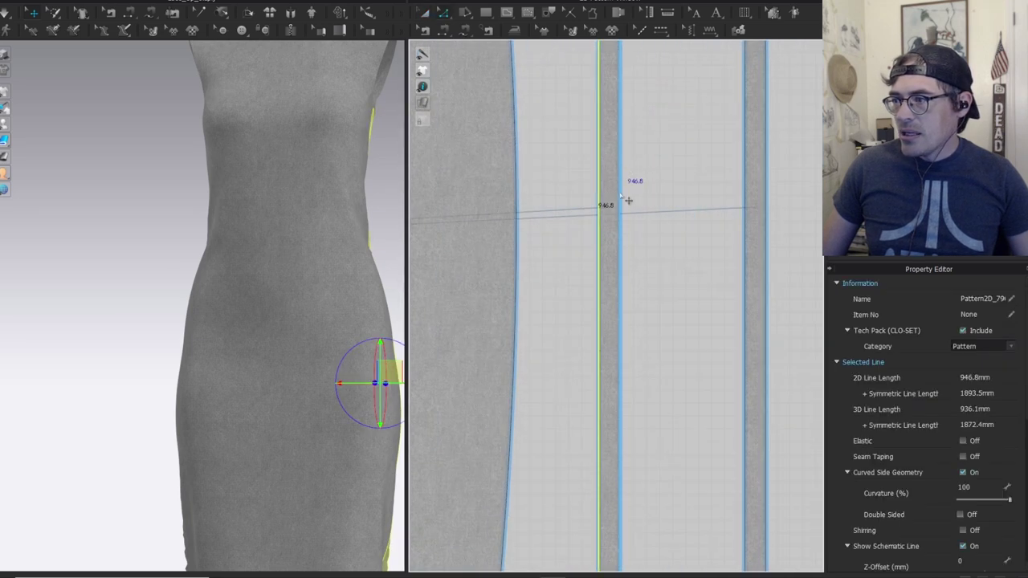
click(689, 324)
scroll(608, 266, up, 3)
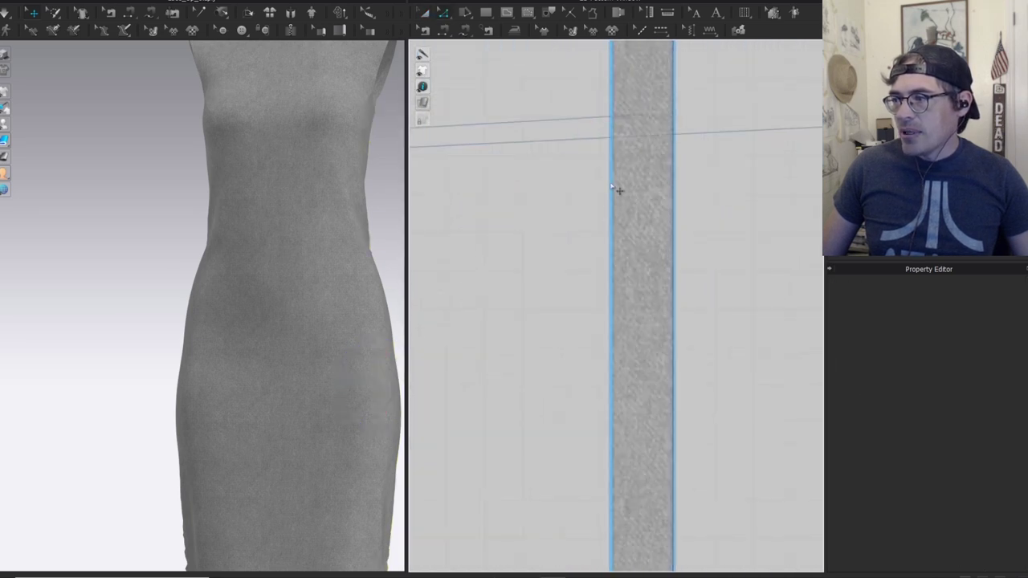
click(623, 272)
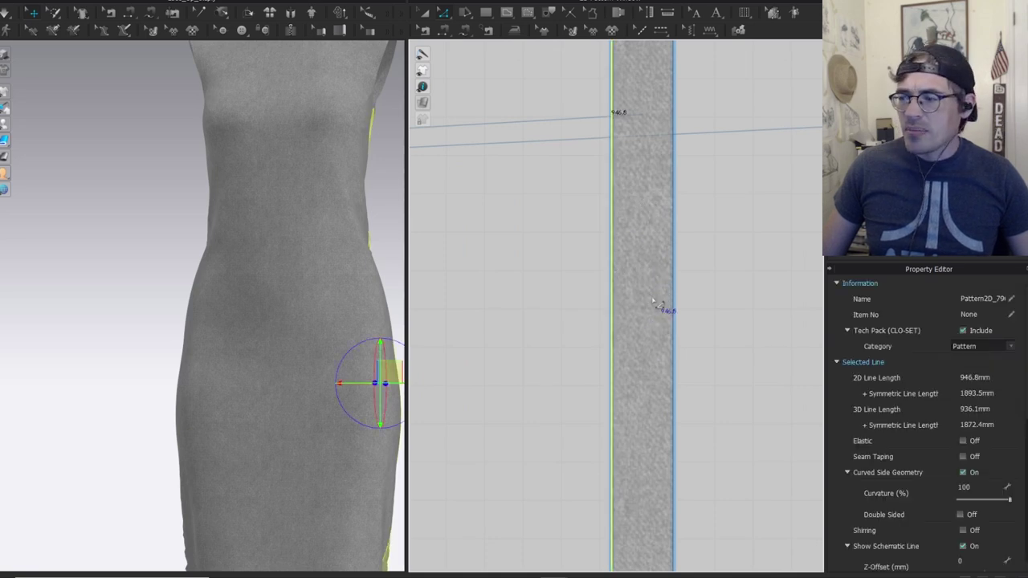
scroll(660, 289, down, 3)
middle_drag(669, 286, 579, 273)
click(566, 306)
scroll(567, 270, up, 3)
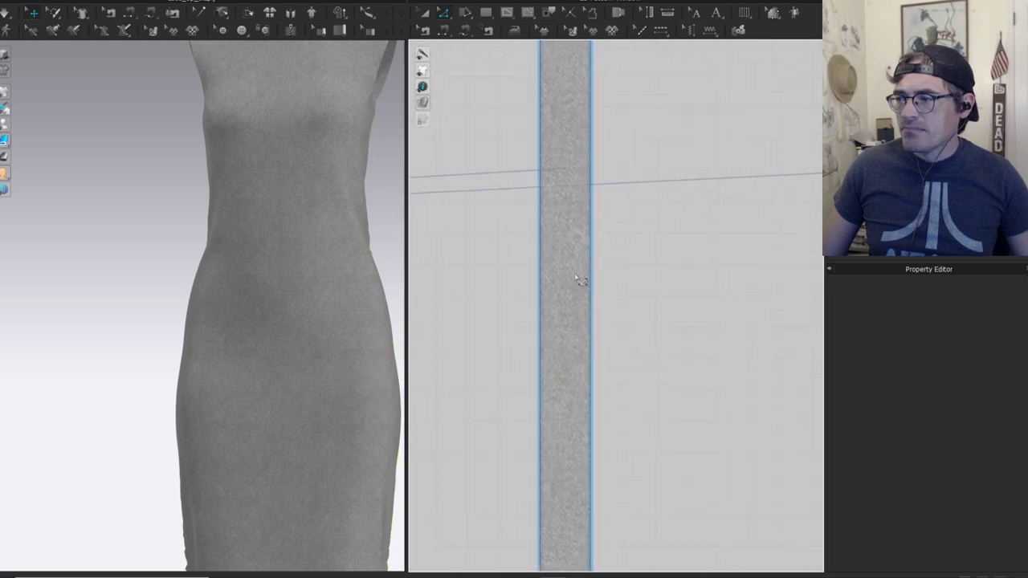
Try one distributed internal line down the middle of the front half strip, 8 mm from the edge, and delete it.
click(590, 278)
shift+click(541, 283)
right_click(541, 277)
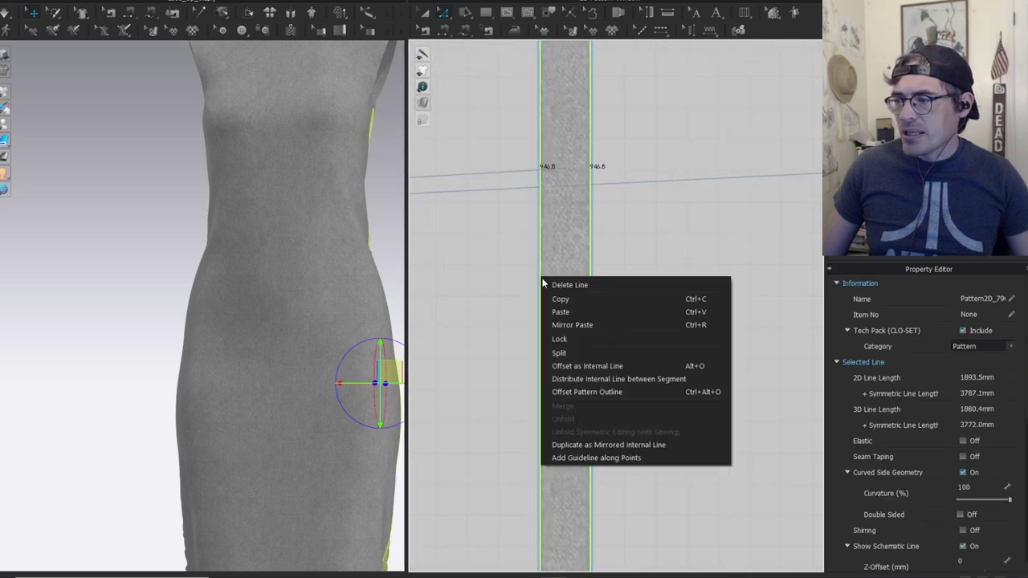
click(609, 380)
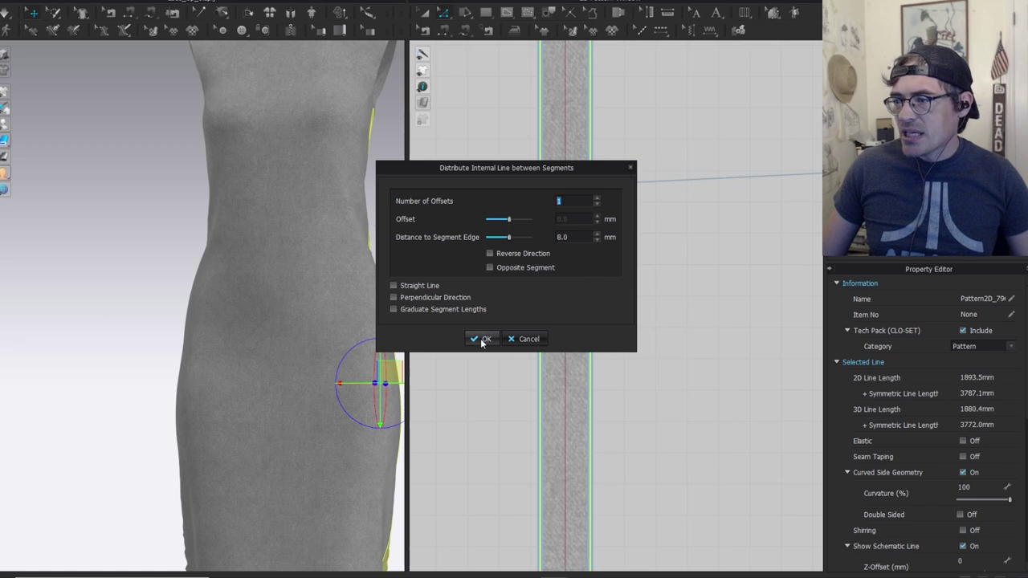
click(482, 339)
scroll(626, 309, up, 3)
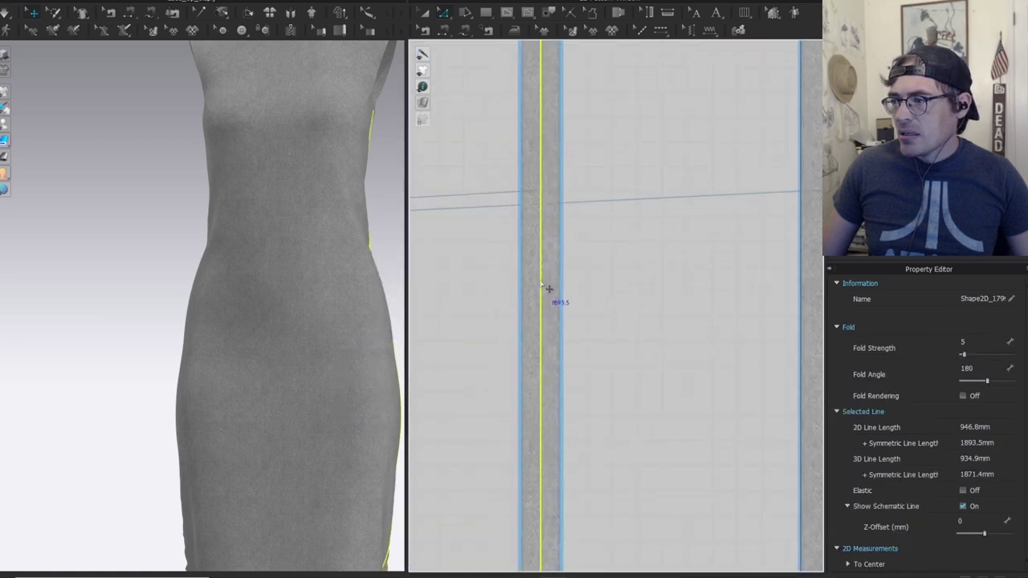
key(Delete)
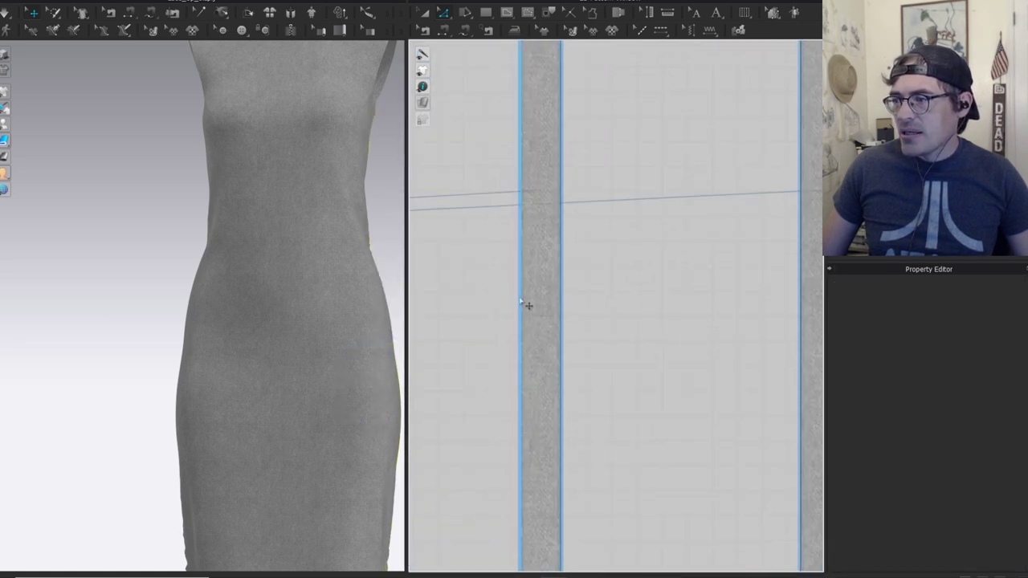
Offset the outer long edges of both half strips inward by 5 mm as internal lines, with Extend enabled.
click(522, 301)
scroll(582, 289, down, 3)
middle_drag(619, 292, 559, 274)
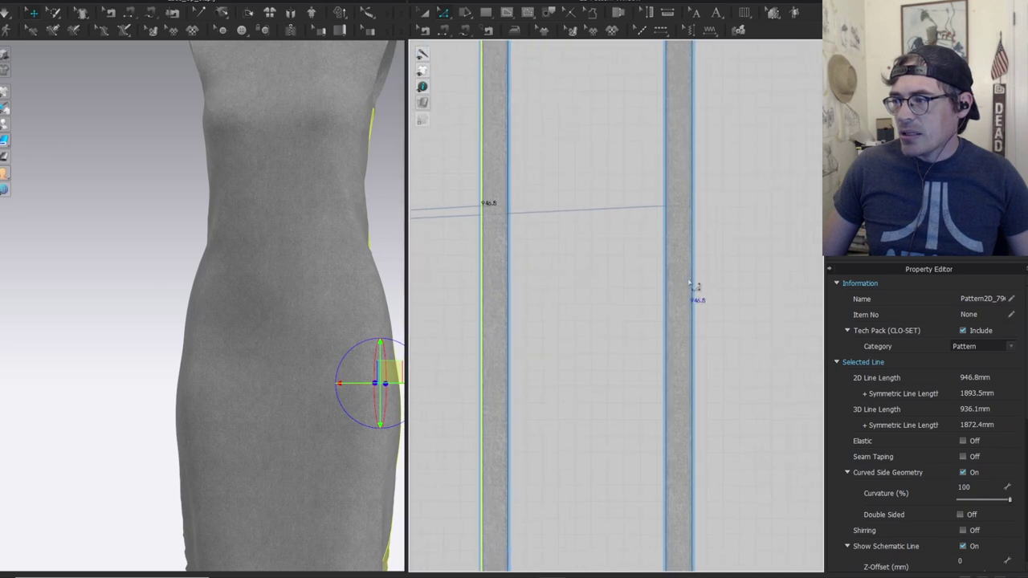
shift+click(689, 283)
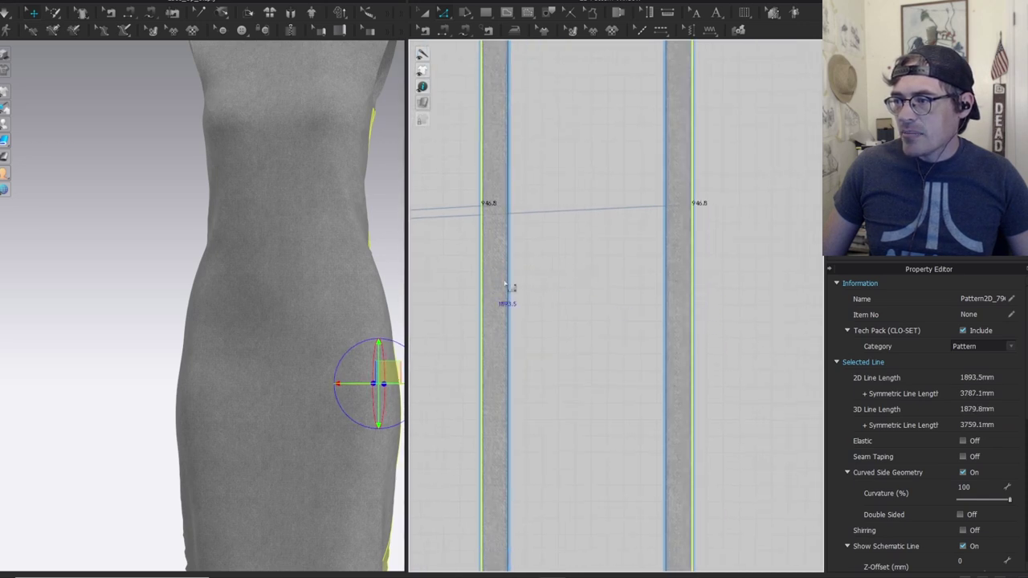
key(ctrl+i)
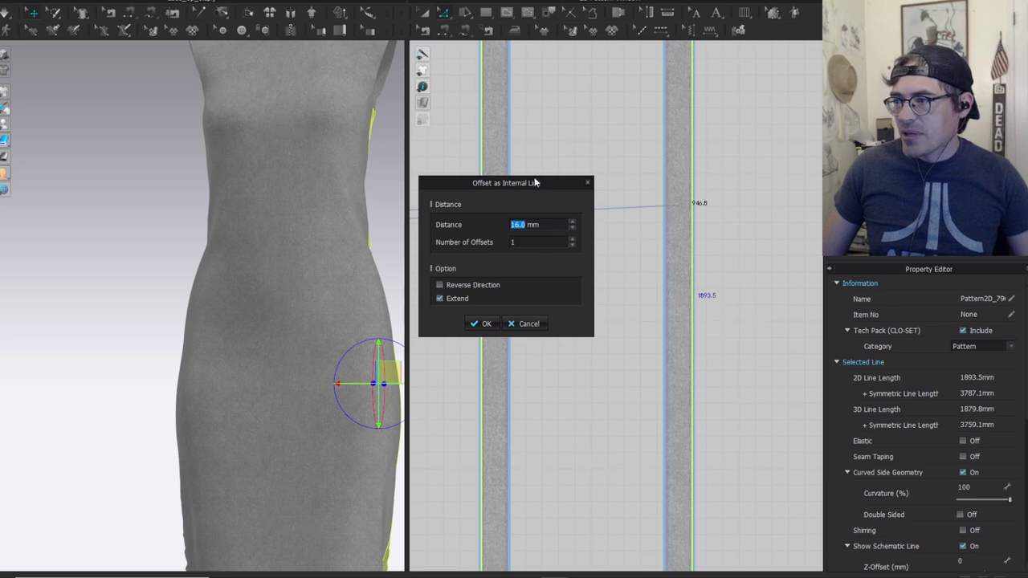
drag(539, 183, 349, 173)
scroll(354, 219, down, 3)
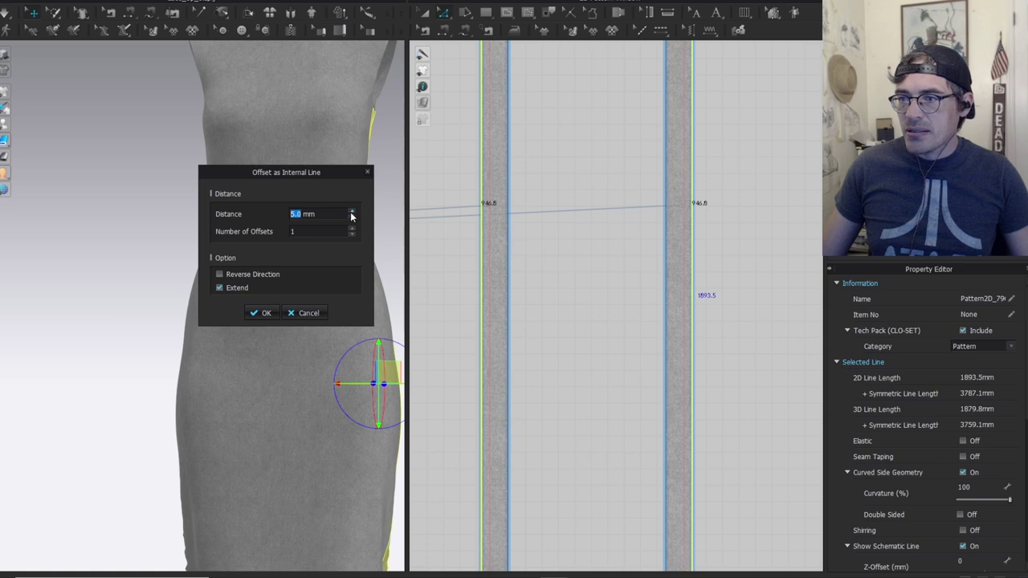
click(262, 312)
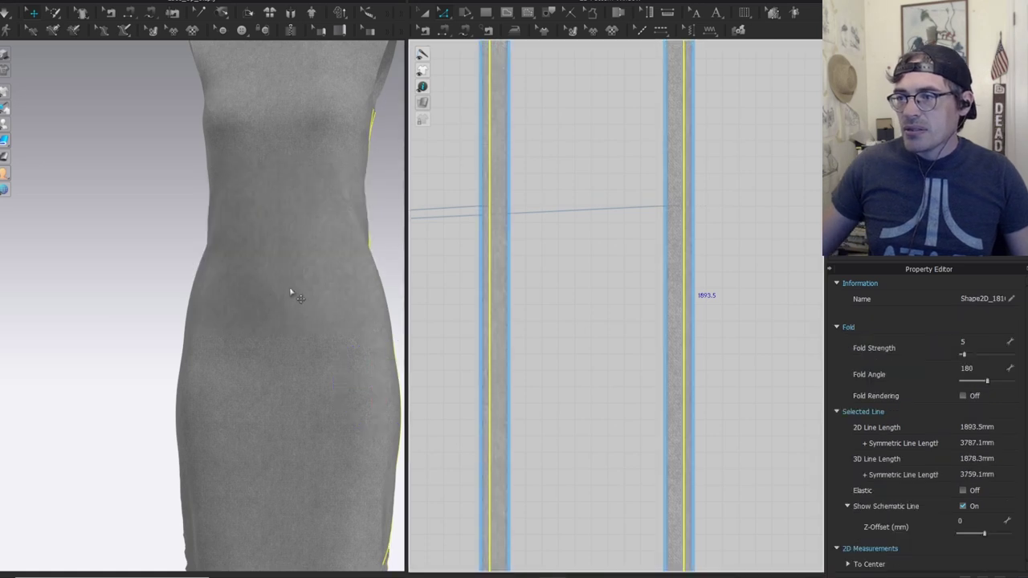
Split the internal line of the front half strip uniformly into 37 segments.
right_drag(321, 246, 201, 222)
middle_drag(202, 222, 84, 199)
click(549, 283)
scroll(547, 278, down, 3)
scroll(536, 226, down, 2)
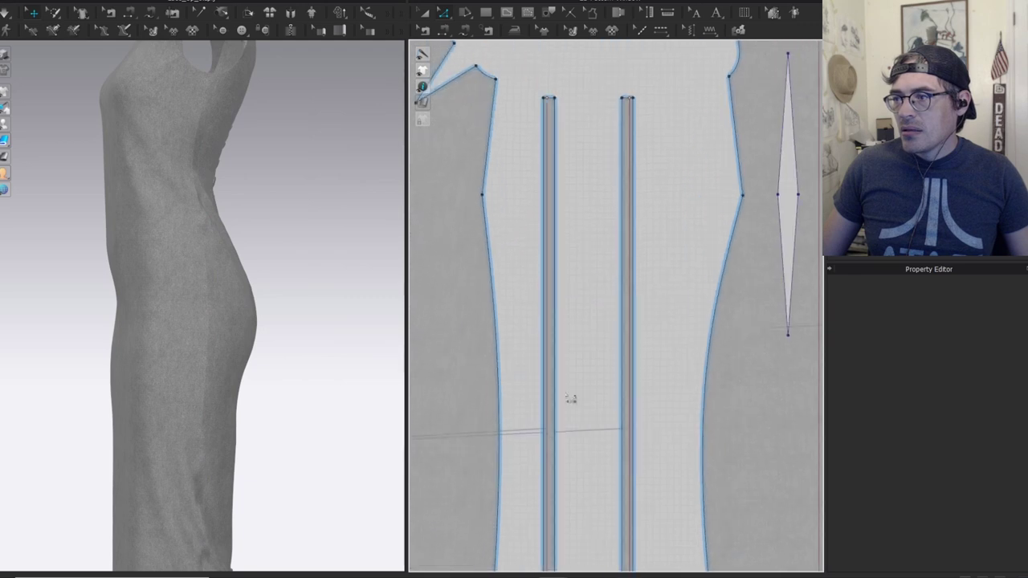
click(550, 268)
drag(498, 141, 357, 166)
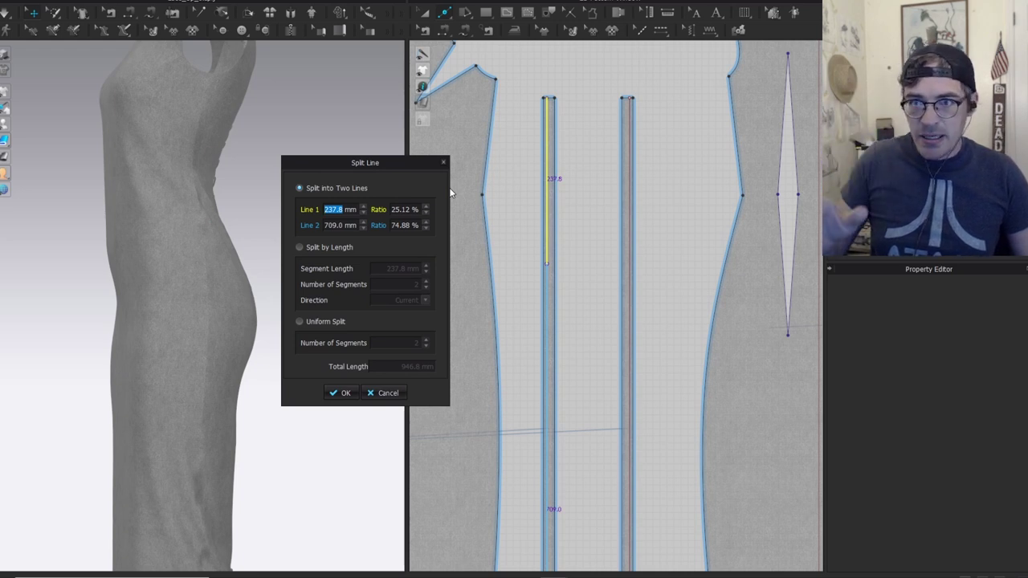
drag(383, 161, 363, 163)
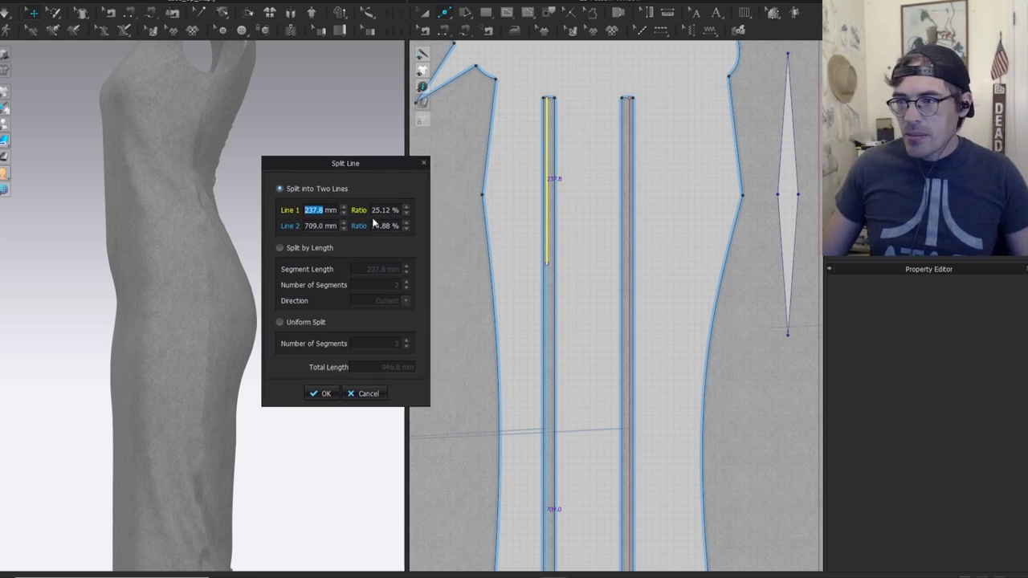
click(292, 322)
scroll(407, 344, up, 20)
scroll(408, 344, up, 11)
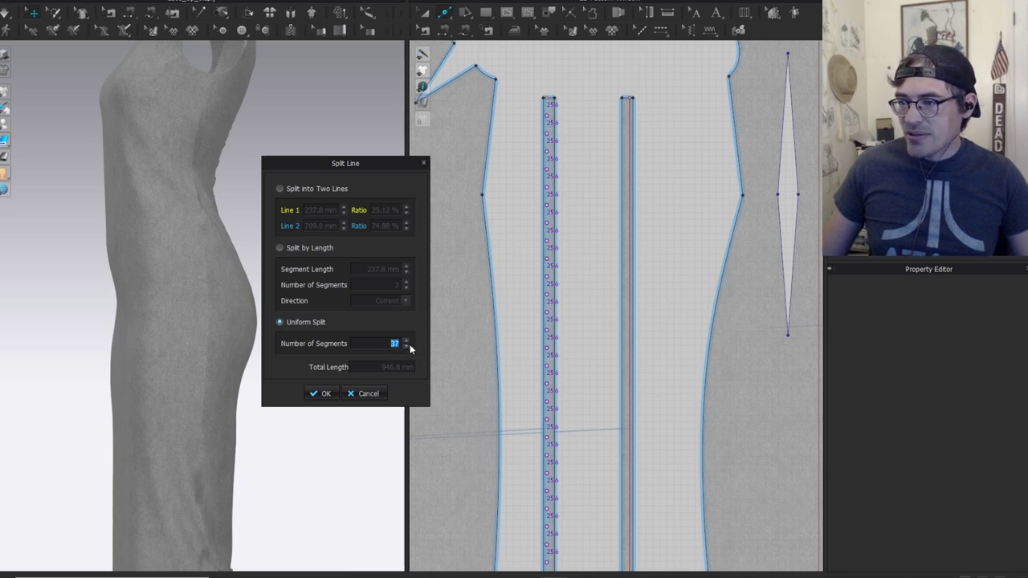
click(319, 394)
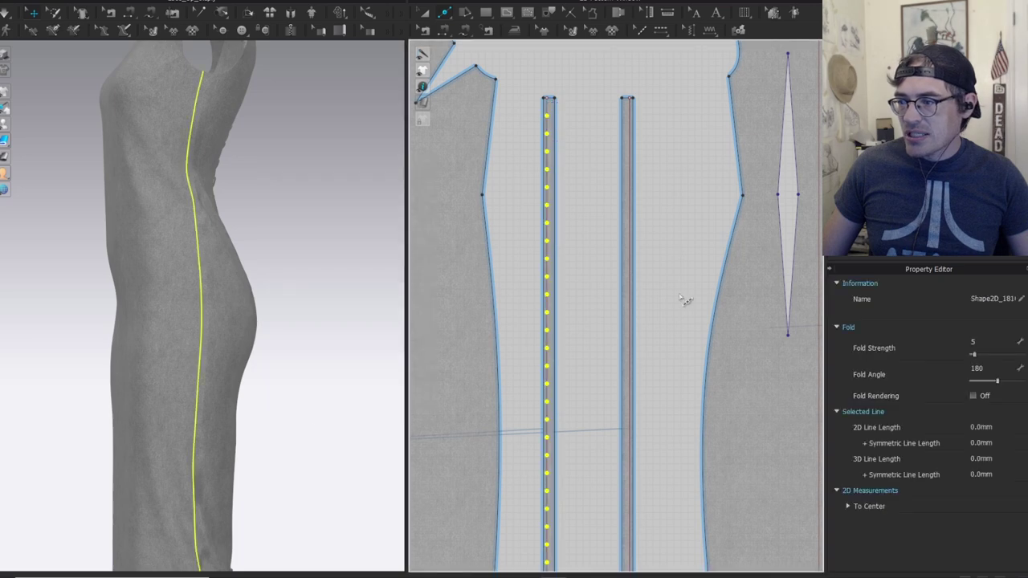
Split the internal line of the back half strip uniformly into 37 segments to match the front one.
scroll(624, 321, up, 3)
click(617, 419)
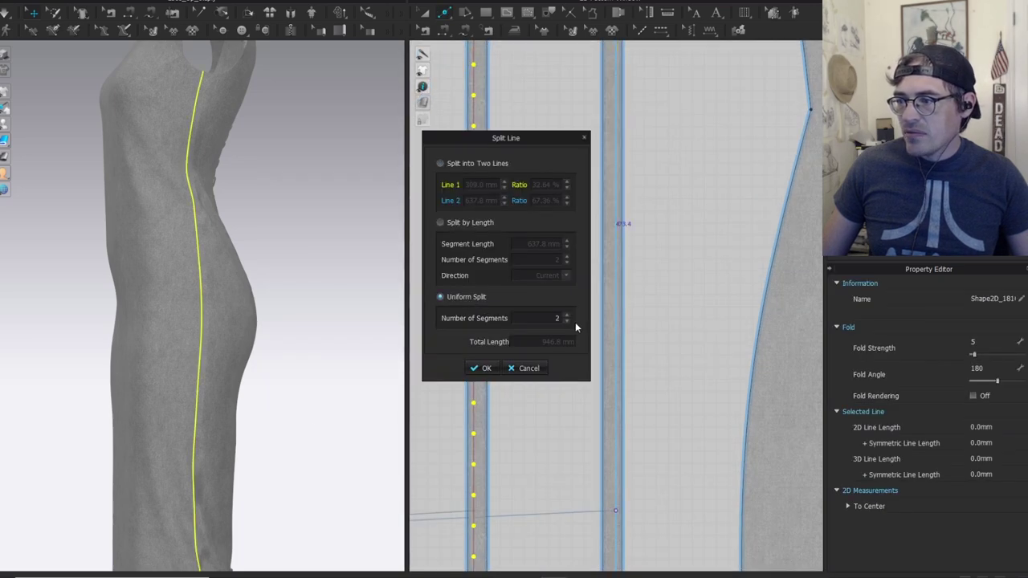
click(568, 315)
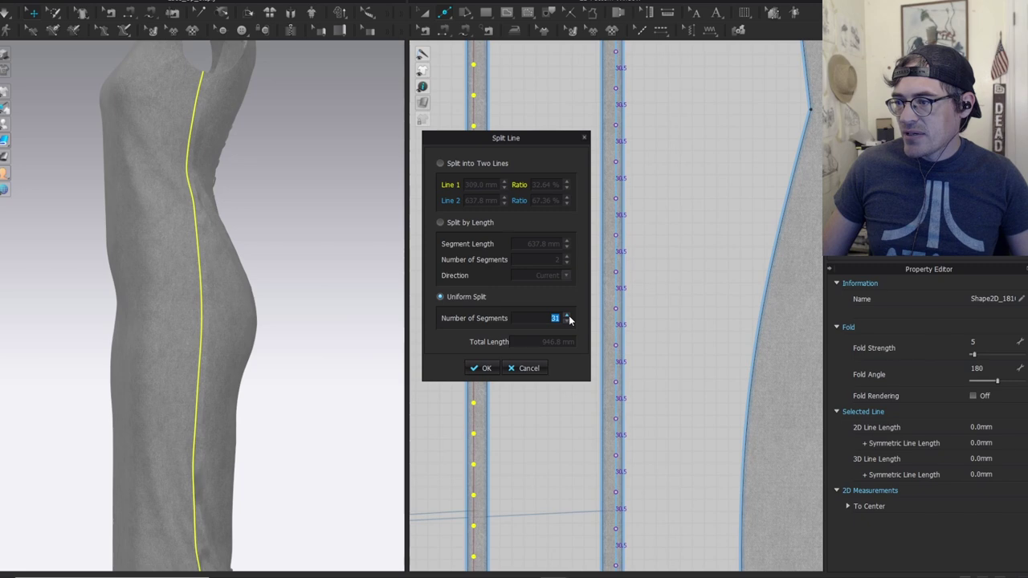
click(485, 368)
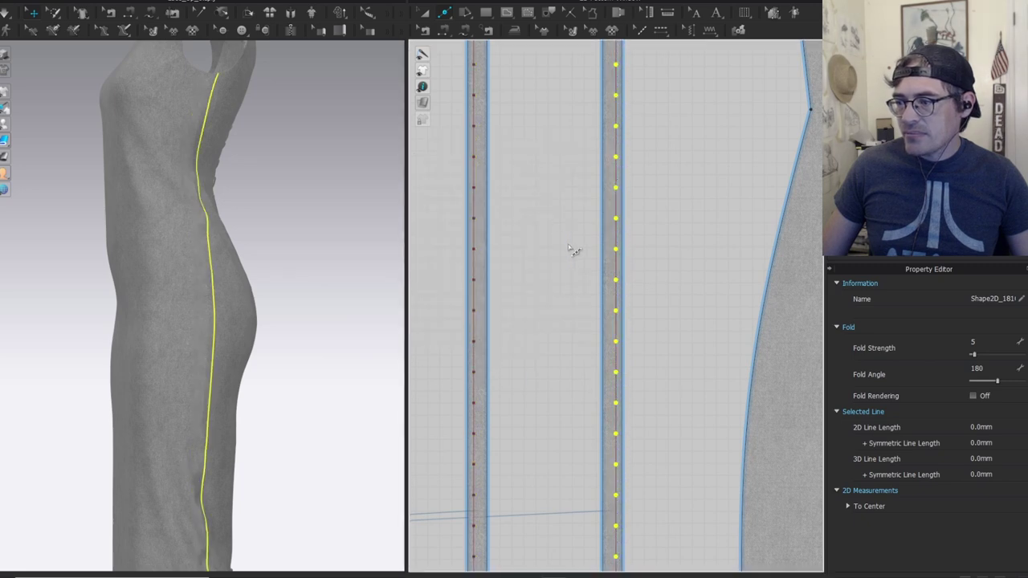
click(571, 237)
scroll(553, 289, down, 3)
scroll(551, 288, down, 4)
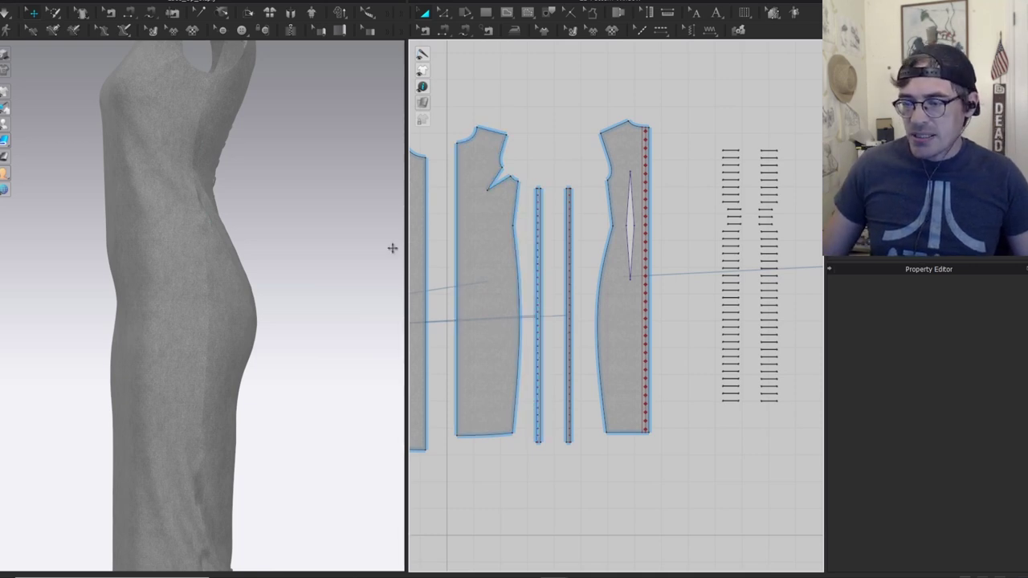
click(230, 297)
click(177, 366)
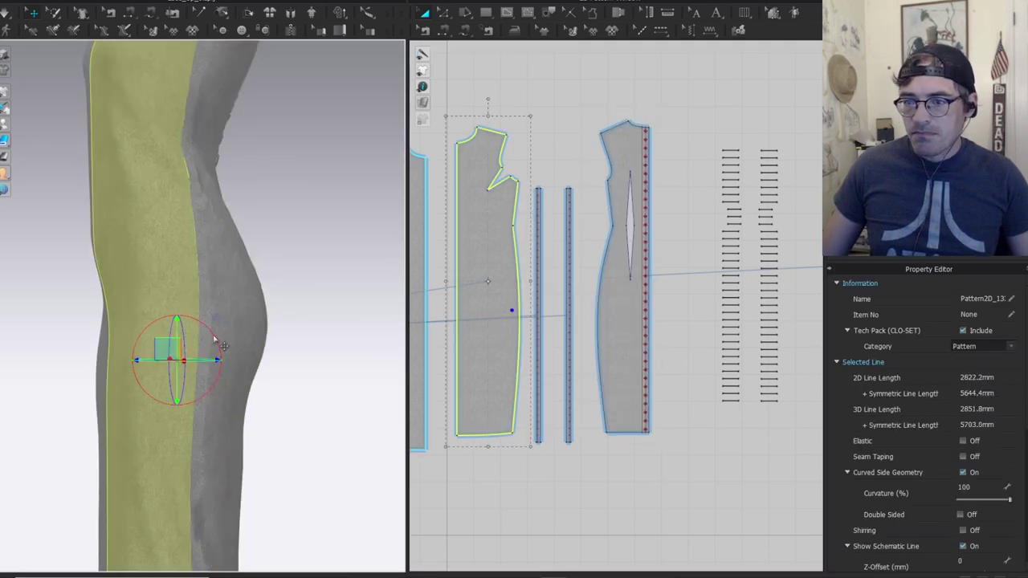
scroll(532, 281, up, 4)
middle_drag(542, 319, 659, 259)
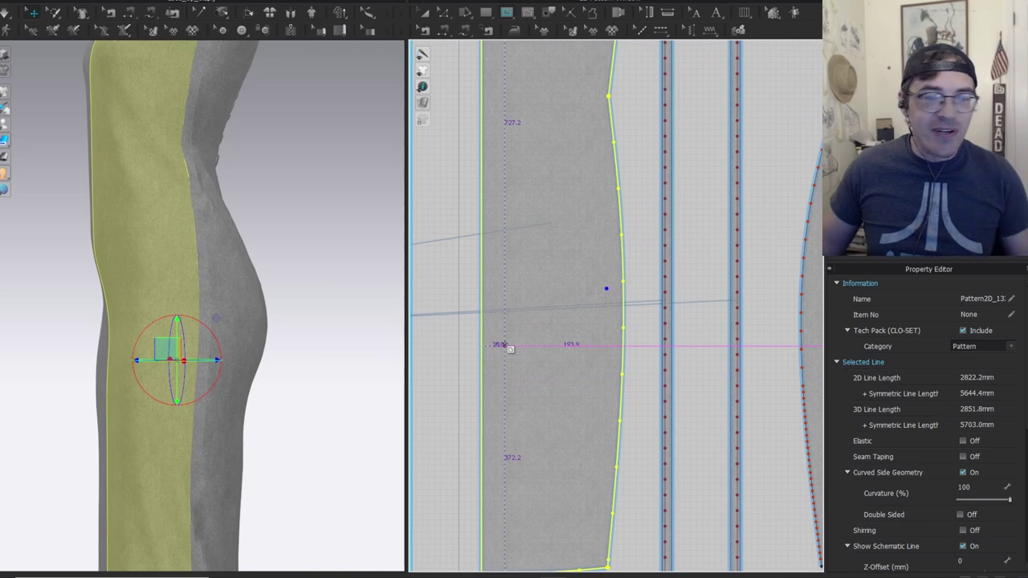
scroll(493, 241, down, 4)
right_drag(148, 270, 553, 357)
click(485, 353)
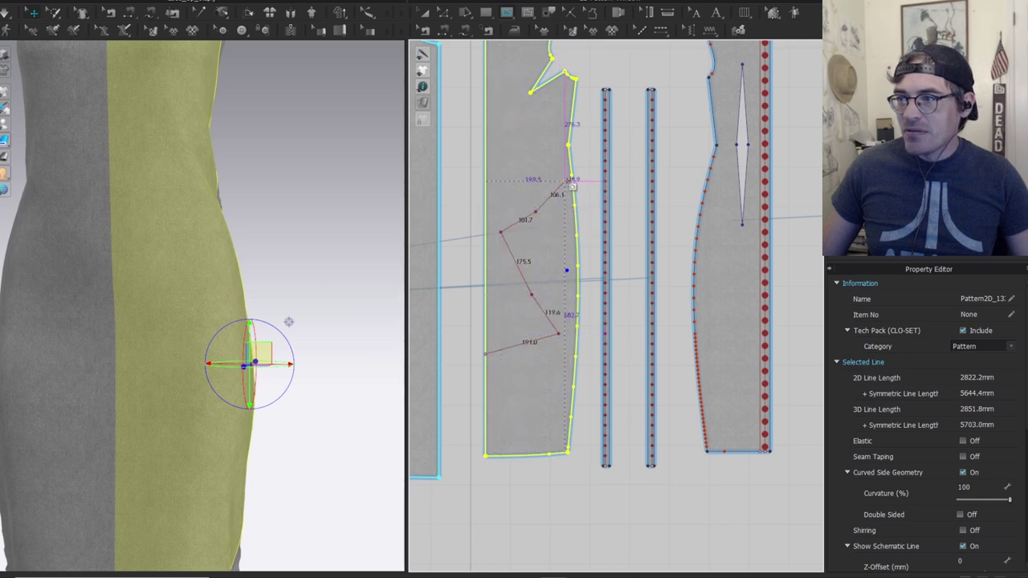
key(Escape)
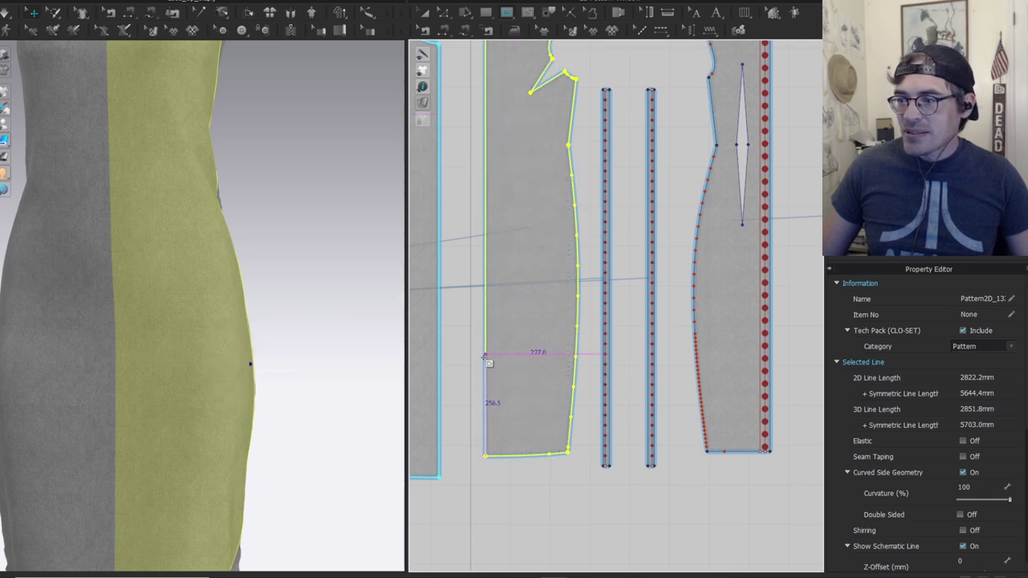
Draw a zigzag internal line about 929 mm long on the front panel, starting and ending on the centre front edge.
click(536, 277)
click(531, 211)
click(507, 114)
double_click(486, 68)
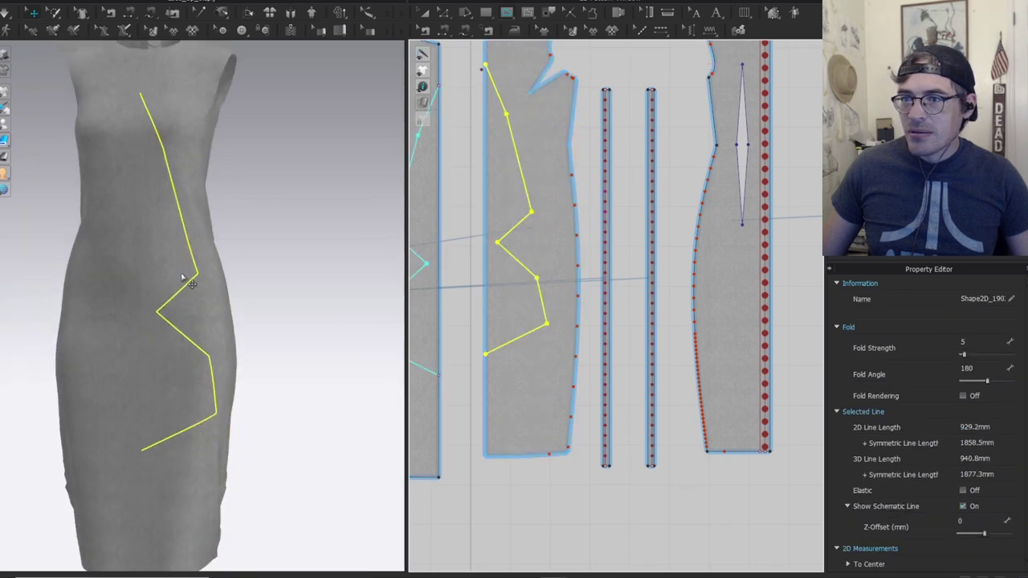
Delete one upper point of the zigzag line and move its upper end to the side seam at the waist.
middle_drag(304, 156, 308, 279)
scroll(496, 126, up, 4)
middle_drag(515, 108, 529, 208)
key(z)
drag(497, 95, 475, 145)
key(Delete)
drag(529, 211, 635, 261)
middle_drag(572, 361, 579, 247)
scroll(584, 252, down, 2)
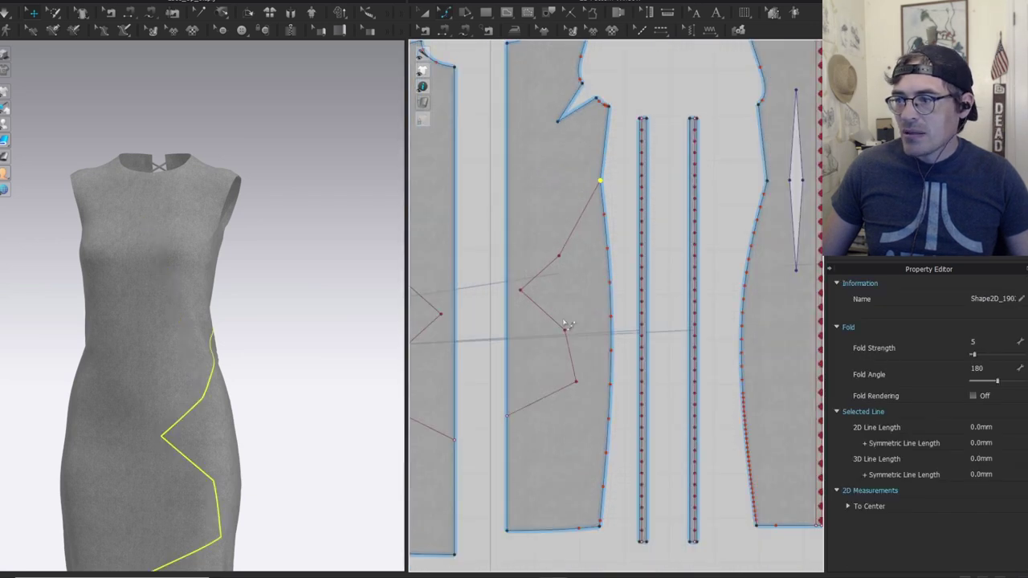
Convert the zigzag's intermediate points to curve points and adjust the inner bend, forming a smooth S-curve about 697 mm long.
drag(583, 248, 550, 284)
key(Delete)
click(522, 290)
click(566, 330)
drag(575, 384, 569, 399)
key(v)
scroll(552, 287, up, 3)
drag(499, 295, 530, 291)
right_drag(246, 436, 213, 422)
middle_drag(213, 422, 220, 332)
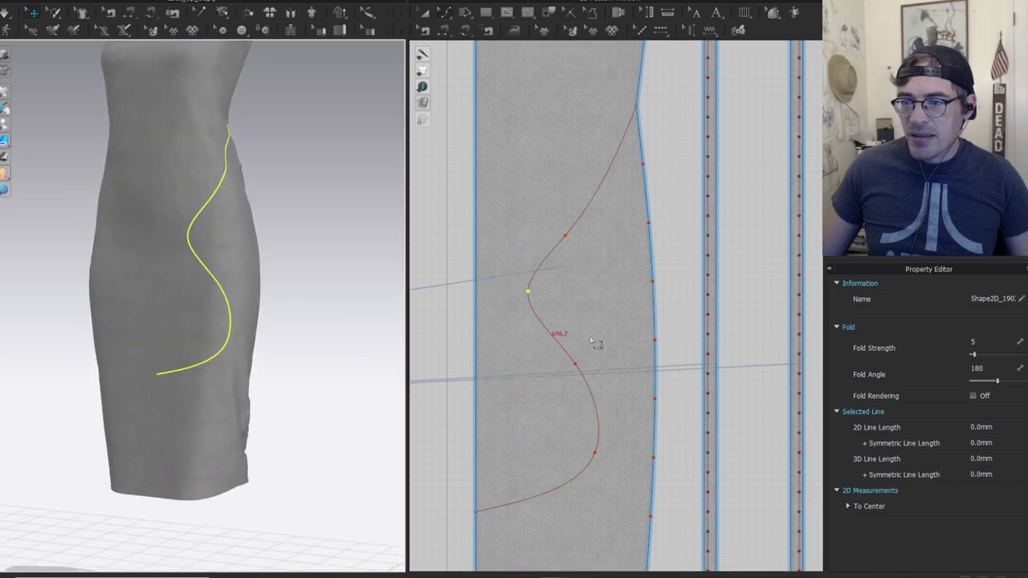
Offset the S-curve to both sides as internal lines, with Extend to the pattern outline enabled.
middle_drag(568, 432, 553, 319)
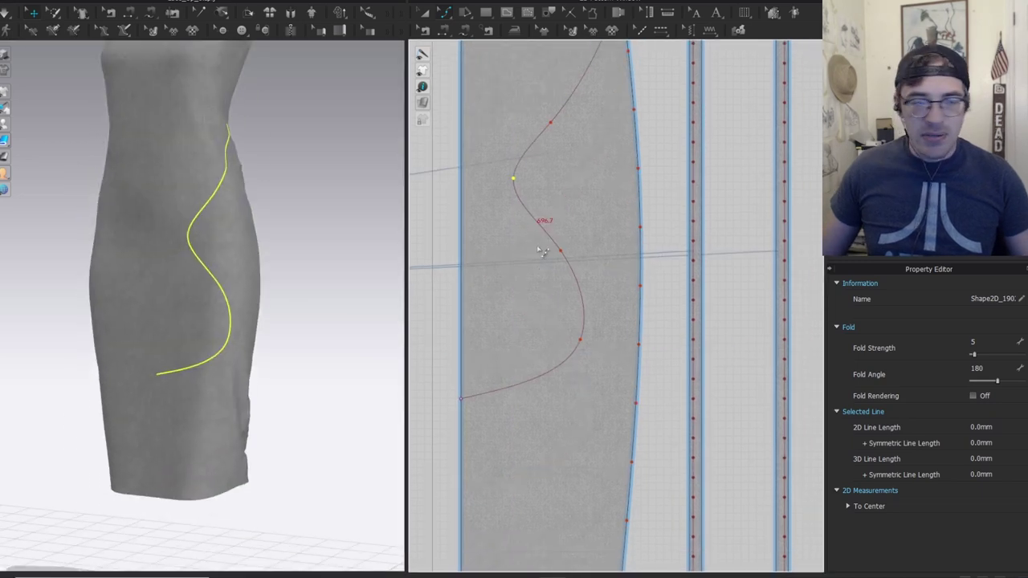
scroll(530, 227, down, 2)
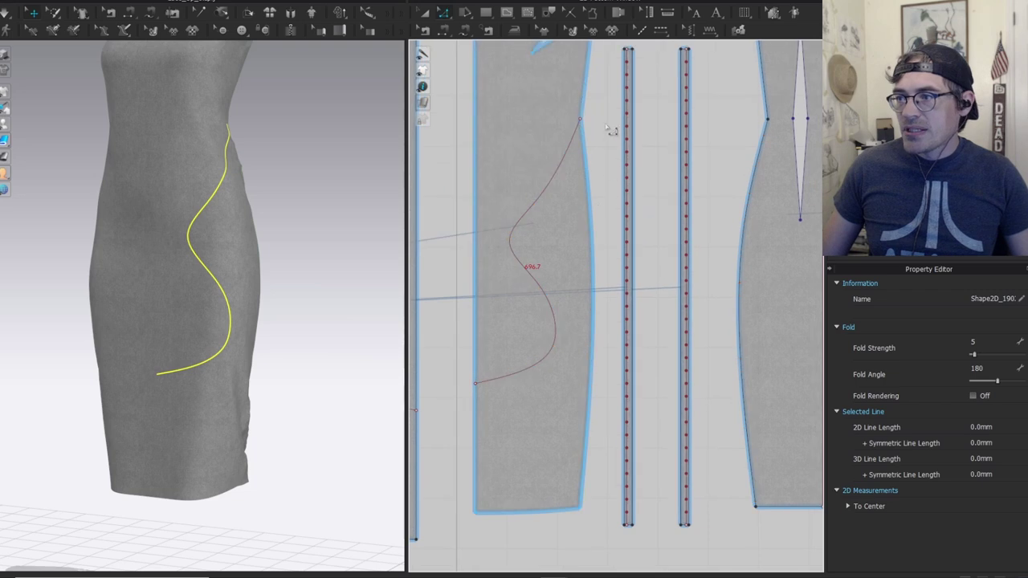
click(519, 228)
click(515, 194)
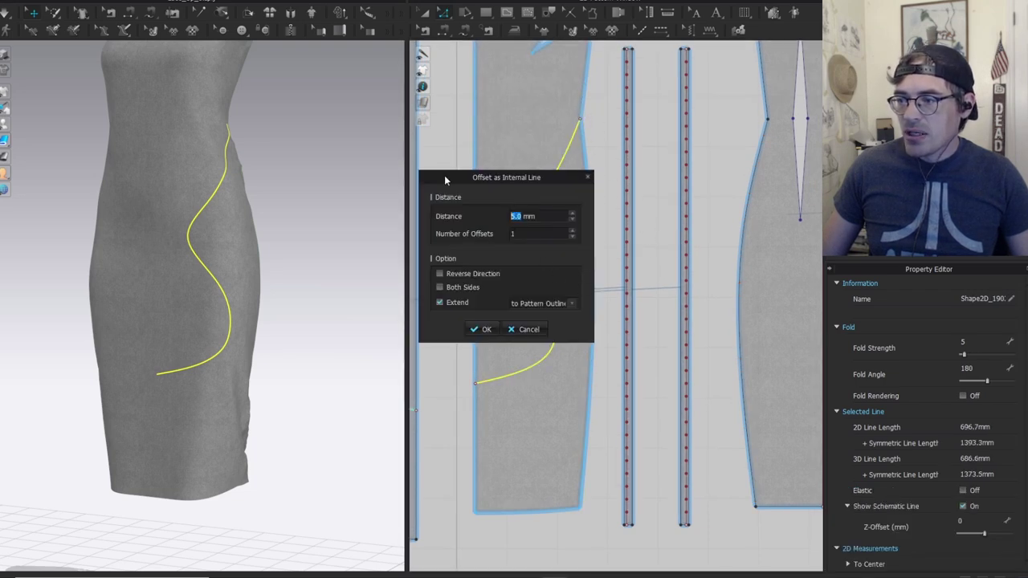
drag(550, 184, 287, 125)
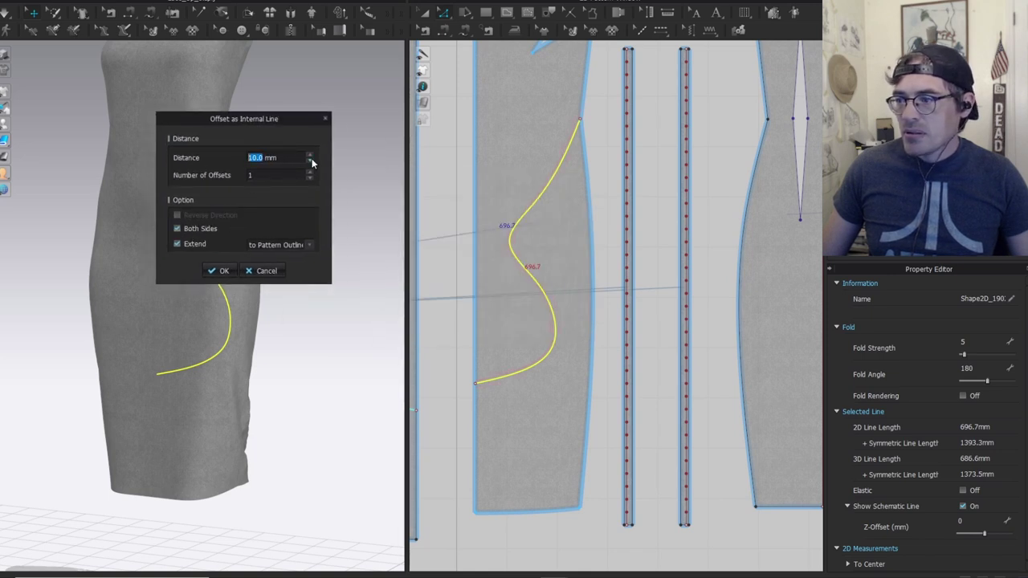
click(220, 271)
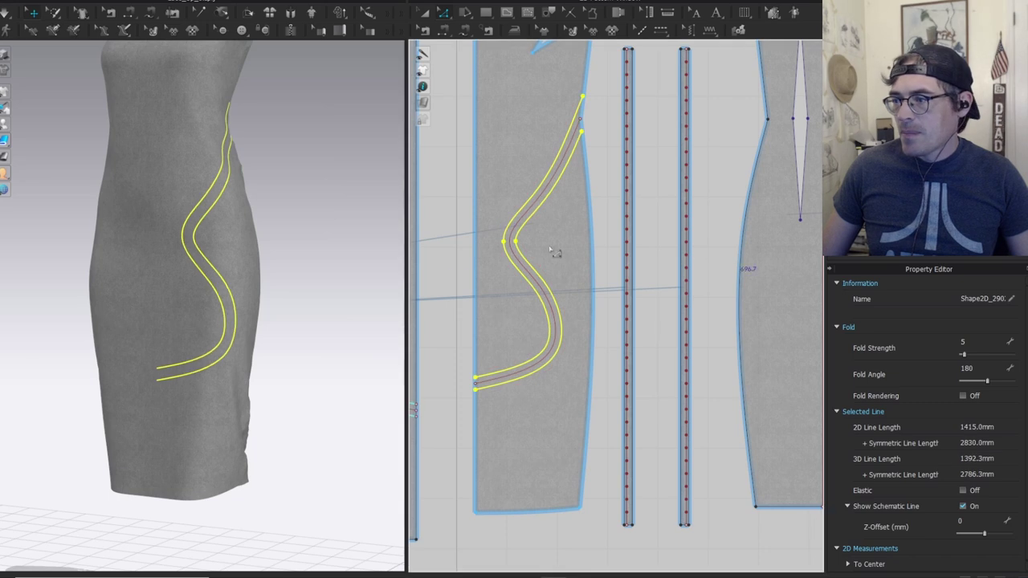
Smooth the corner points at the inner bend of the two offset curves.
scroll(510, 268, up, 5)
middle_drag(539, 295, 523, 400)
click(562, 302)
drag(522, 318, 538, 308)
key(Delete)
scroll(591, 183, down, 2)
key(v)
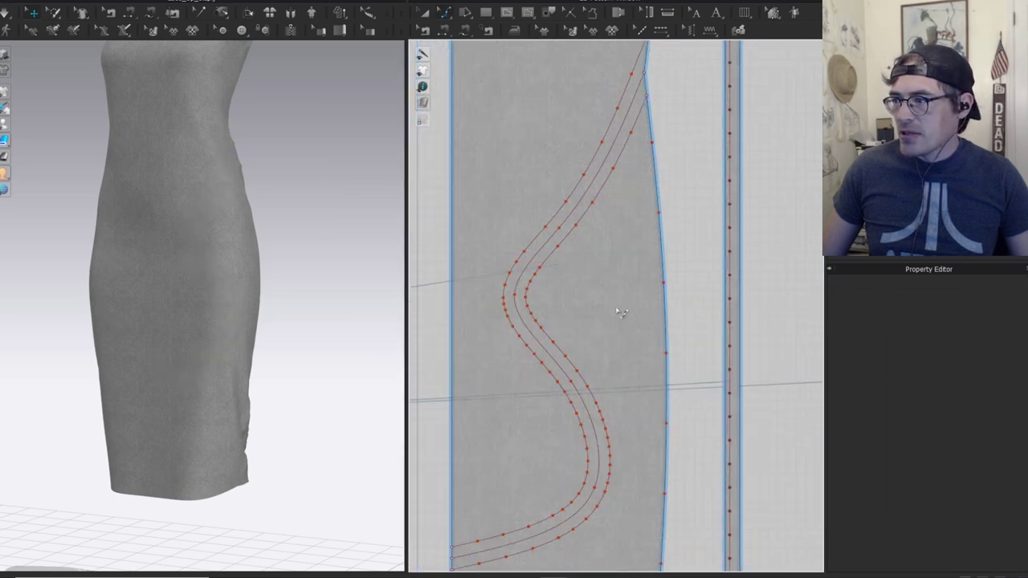
Create a rectangle pattern 24 mm wide and 500 mm high below the front panel.
scroll(585, 359, down, 4)
click(550, 283)
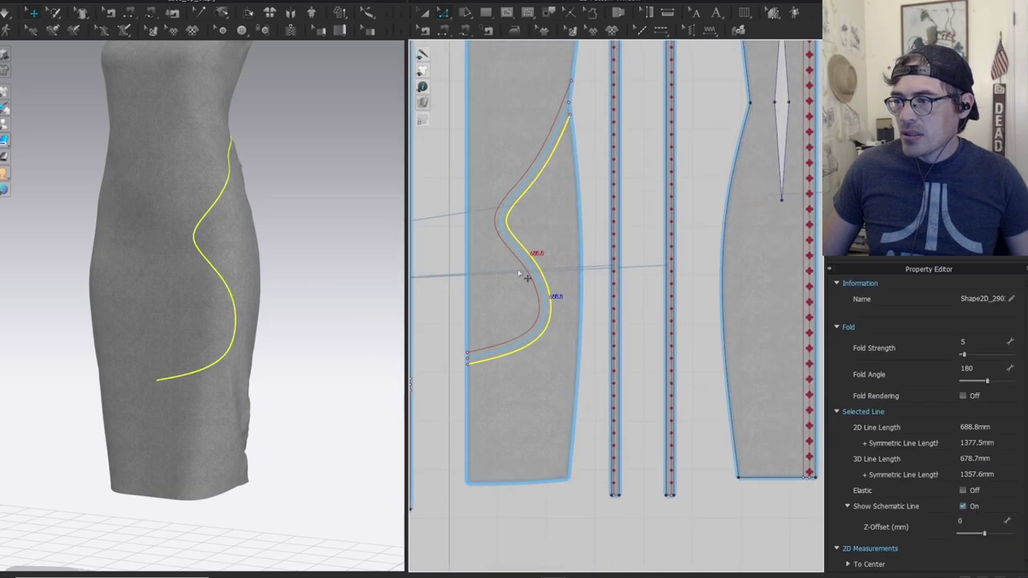
scroll(522, 201, up, 4)
scroll(630, 270, down, 5)
key(s)
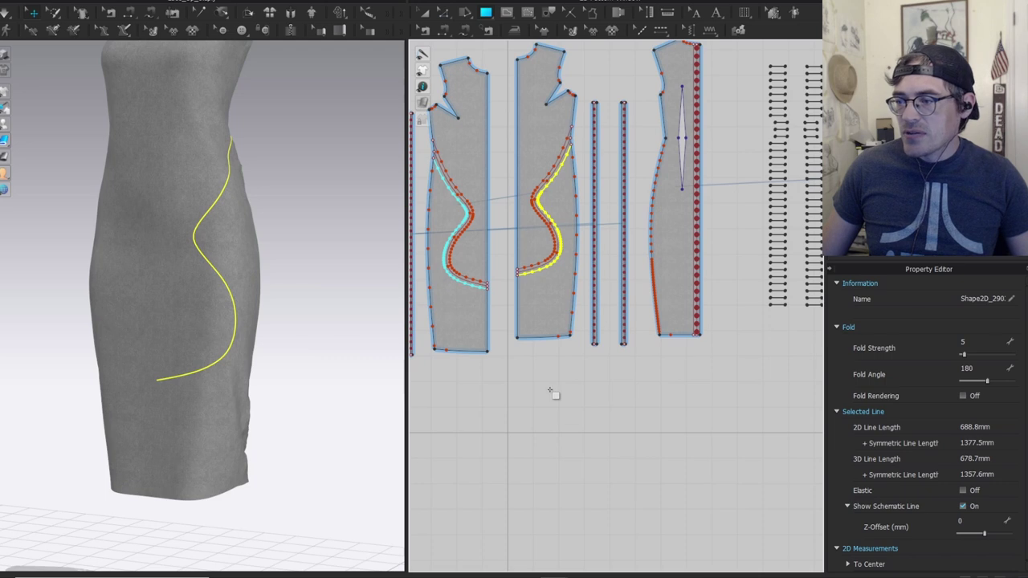
click(563, 402)
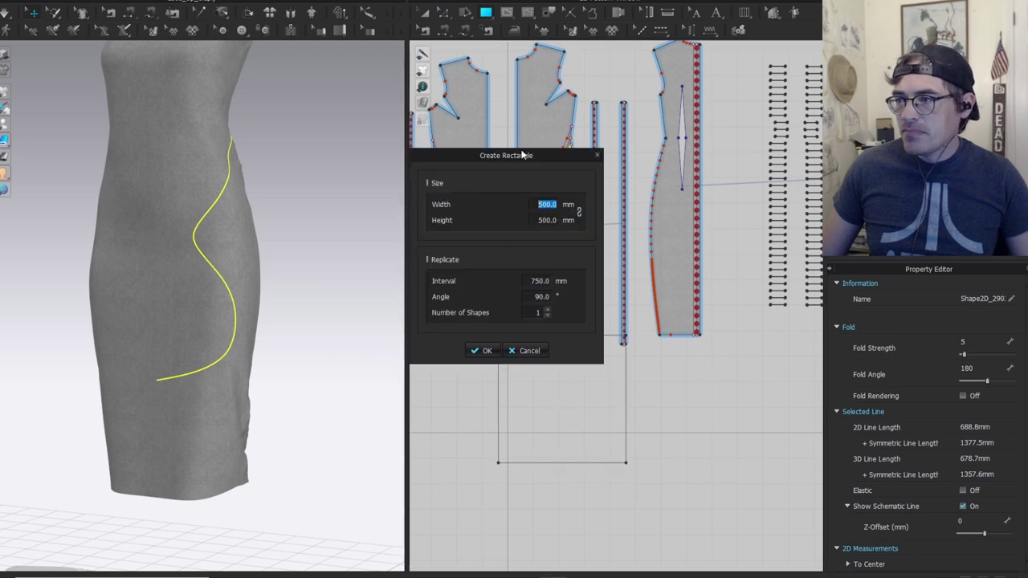
drag(520, 151, 380, 137)
text(24)
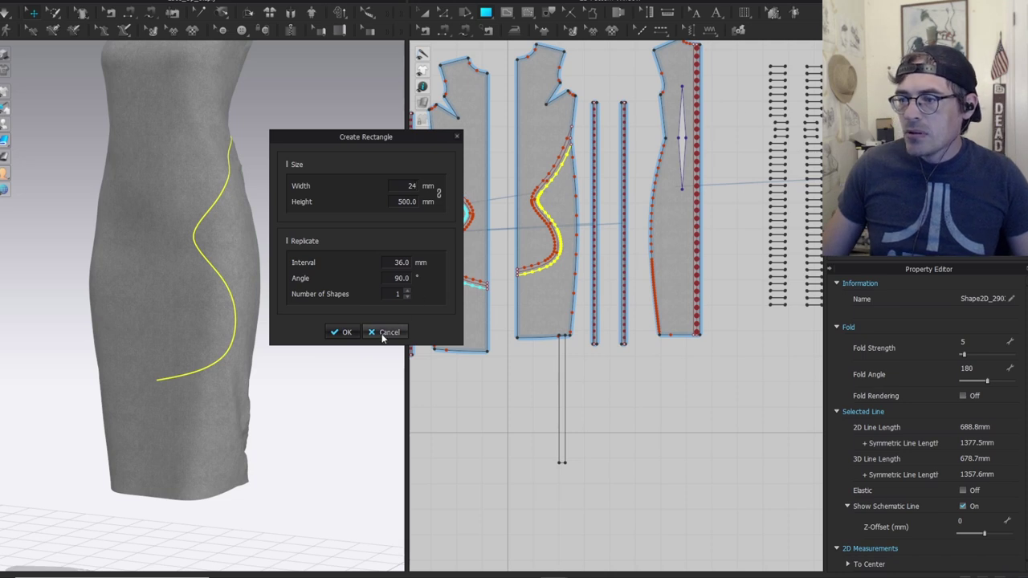
click(345, 334)
Check the length of the centre front edge between the ends of the two offset curves.
scroll(530, 306, up, 10)
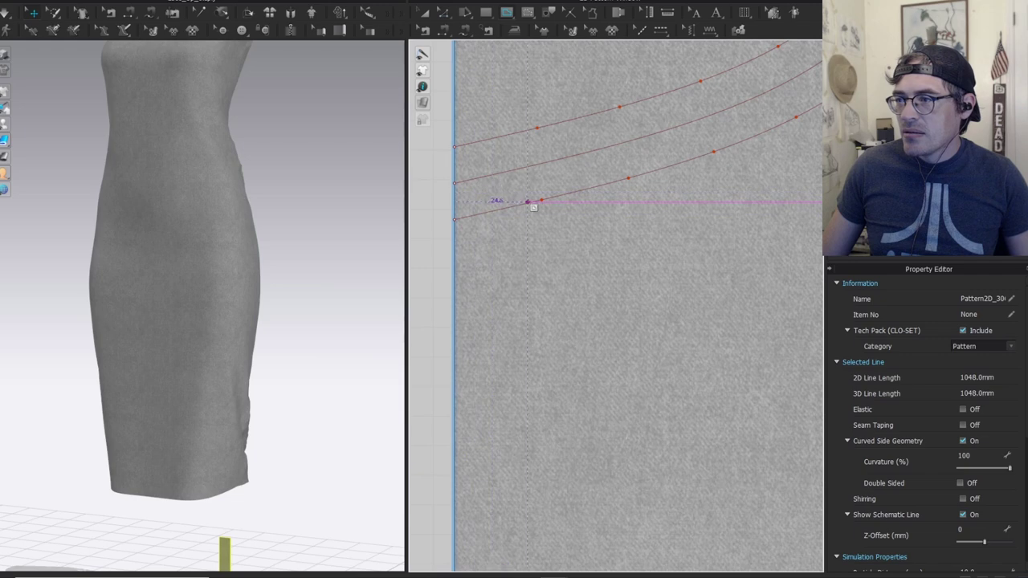
click(455, 147)
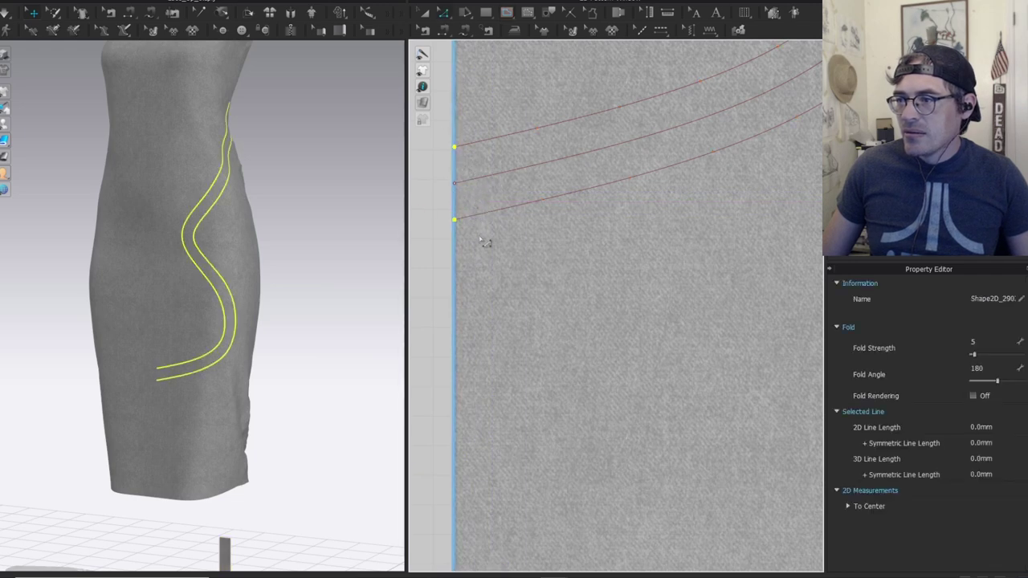
click(457, 180)
scroll(577, 323, down, 8)
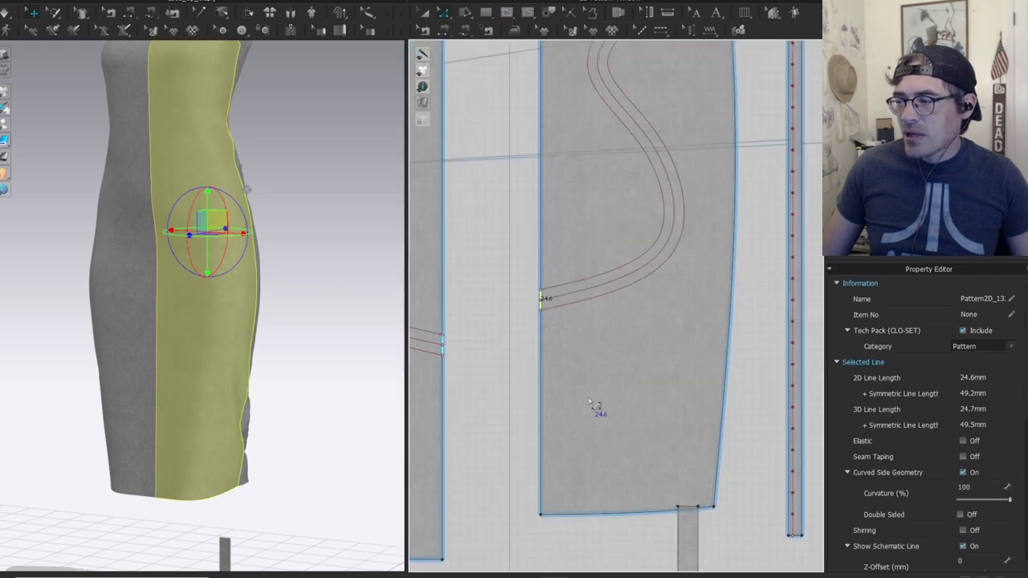
Move the narrow rectangle up beside the front panel's lower side seam.
middle_drag(591, 354, 493, 70)
key(a)
drag(556, 316, 531, 152)
middle_drag(535, 113, 597, 408)
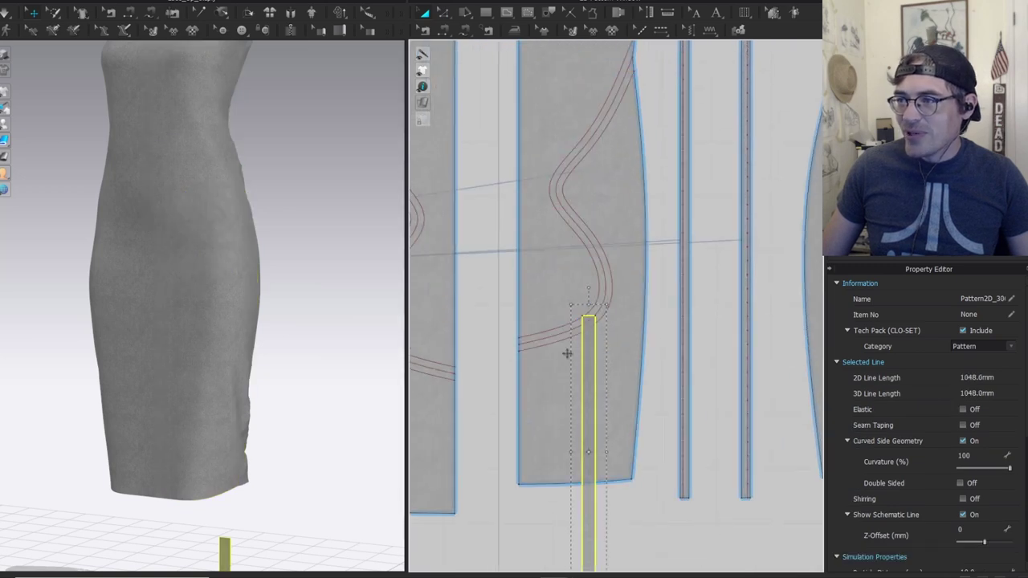
drag(598, 392, 647, 289)
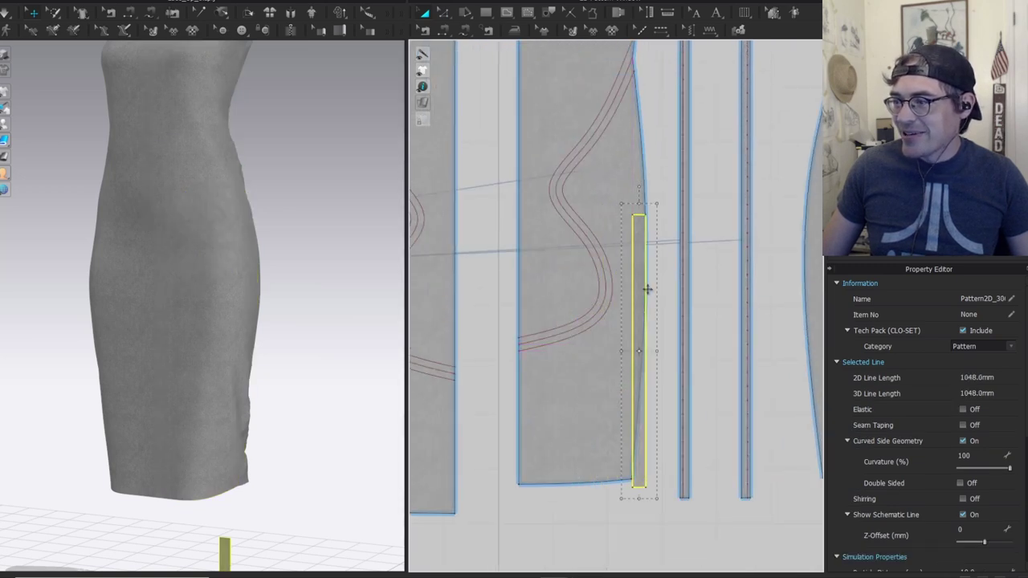
Cut and sew the front panel along both offset curves, and move the curved band and lower piece away from the upper piece.
click(601, 246)
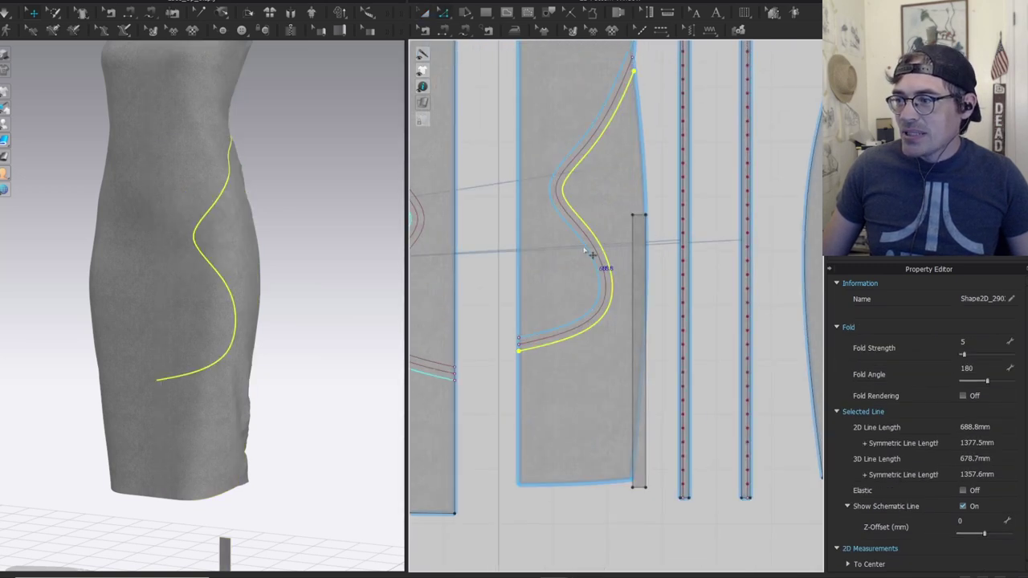
key(ctrl+x)
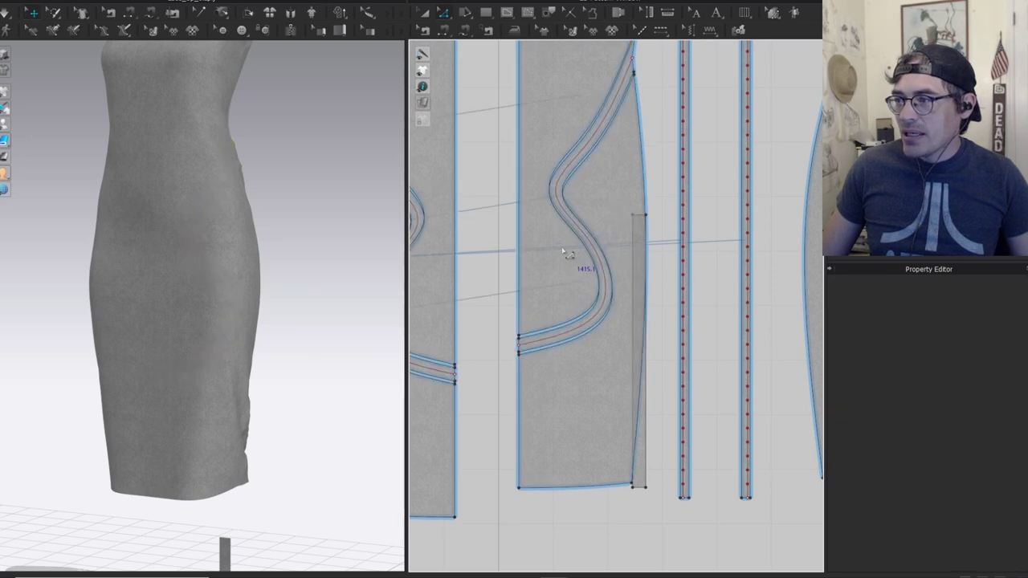
middle_drag(580, 262, 583, 388)
key(a)
drag(538, 365, 522, 352)
drag(600, 340, 613, 343)
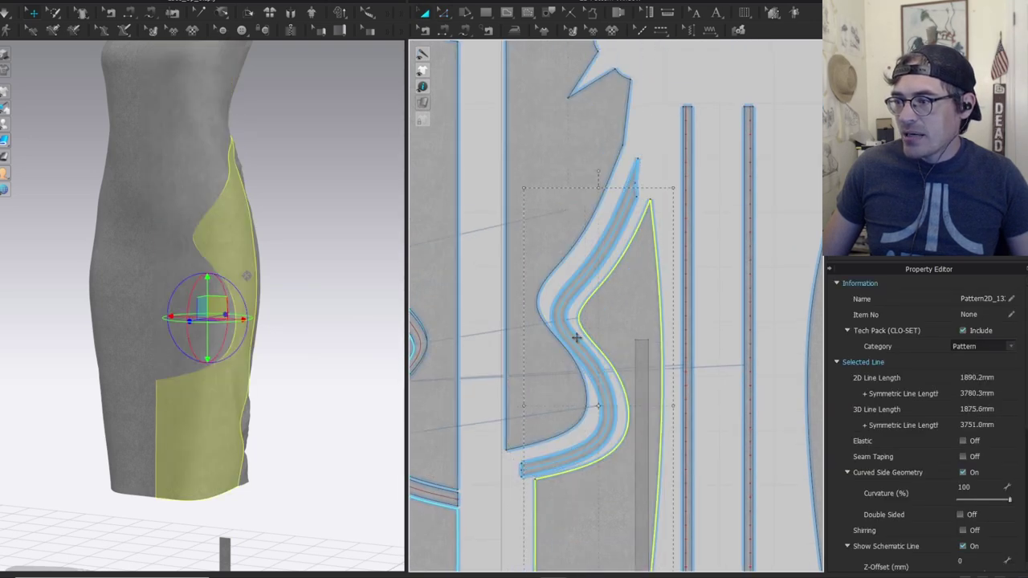
Delete the curved band between the front pieces and its mirrored counterpart on the other front panel.
click(576, 337)
key(Delete)
middle_drag(661, 367, 734, 295)
click(517, 421)
key(Delete)
click(714, 349)
right_drag(714, 350, 677, 211)
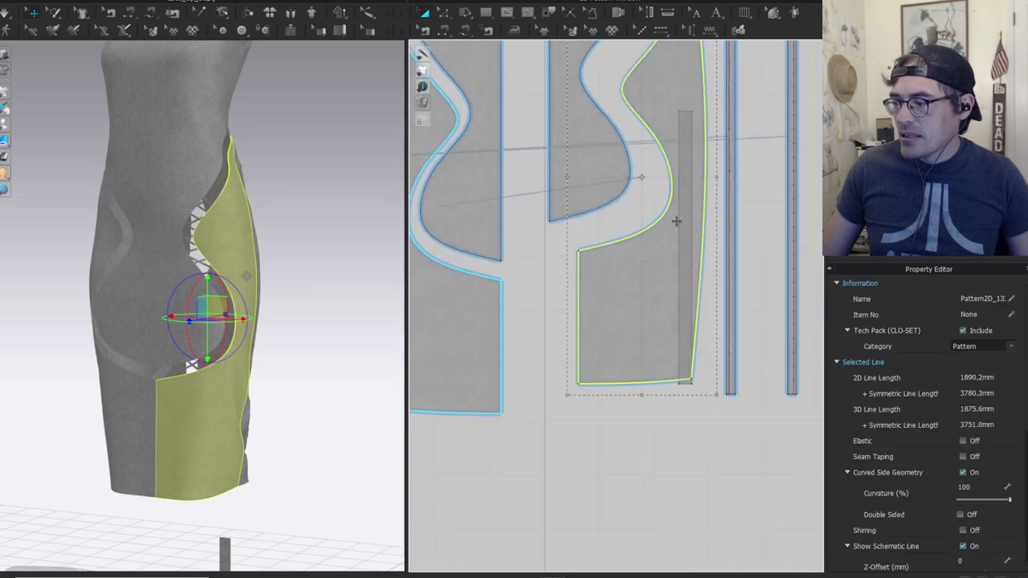
Move the lower front piece up close to the upper piece and shift the narrow rectangle clear of its side seam.
key(Delete)
click(709, 332)
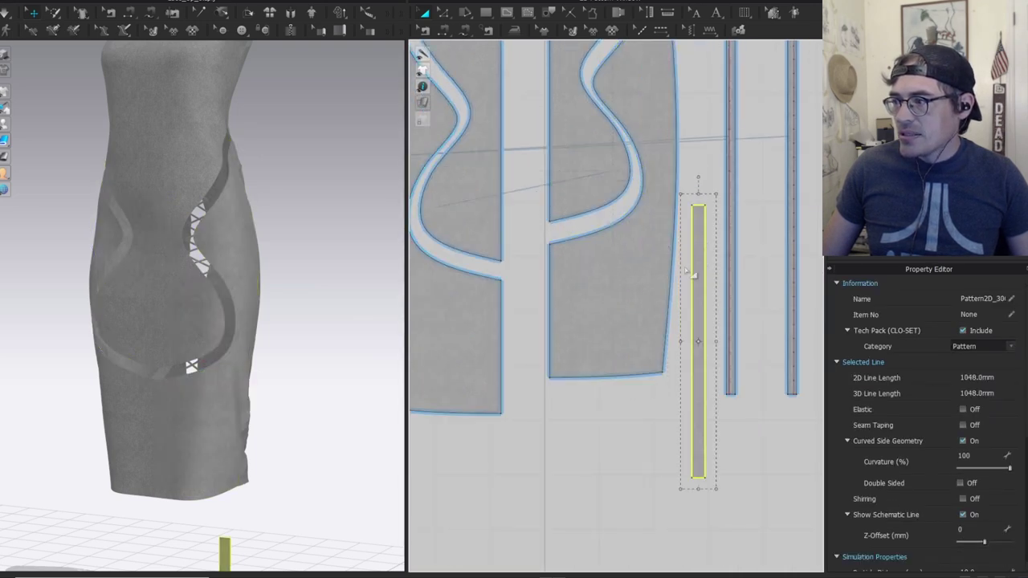
middle_drag(697, 257, 682, 358)
Sew the narrow rectangle's two long edges to the upper and lower curved edges of the front opening.
key(n)
click(681, 366)
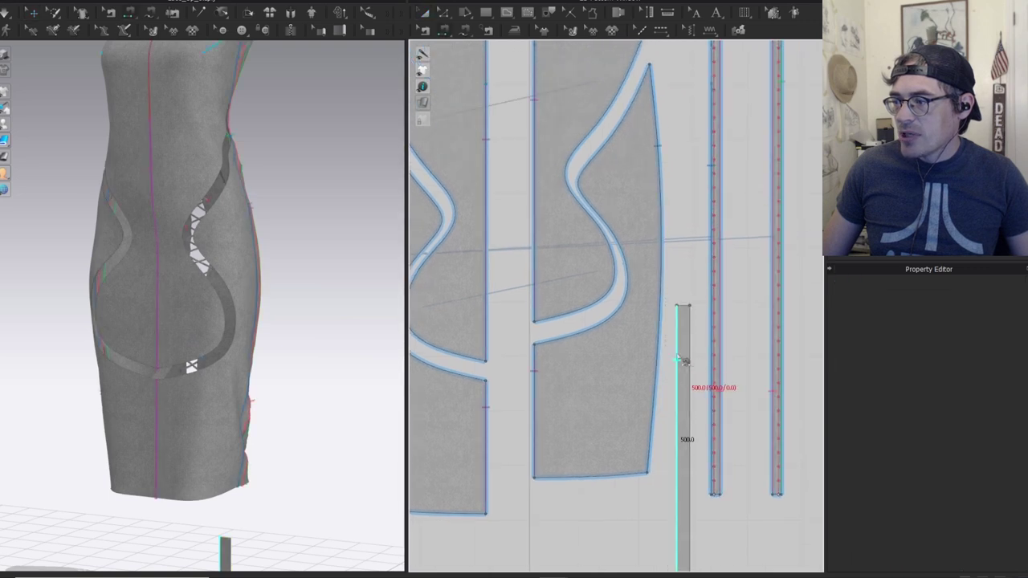
click(570, 157)
click(689, 343)
click(601, 166)
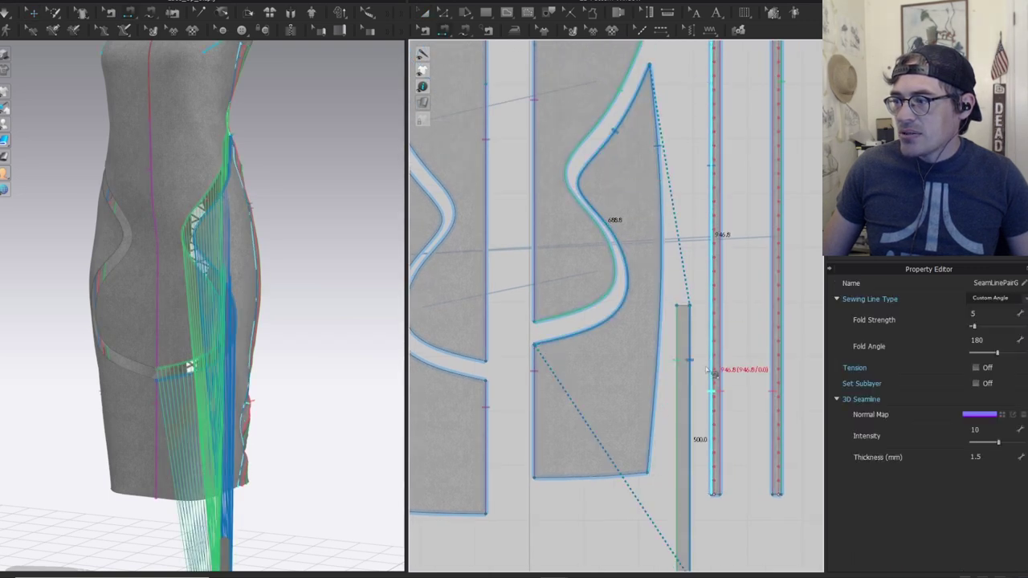
Compare the narrow rectangle's seam length with the lengths of the curved opening edges it is sewn to.
middle_drag(687, 392, 649, 151)
key(b)
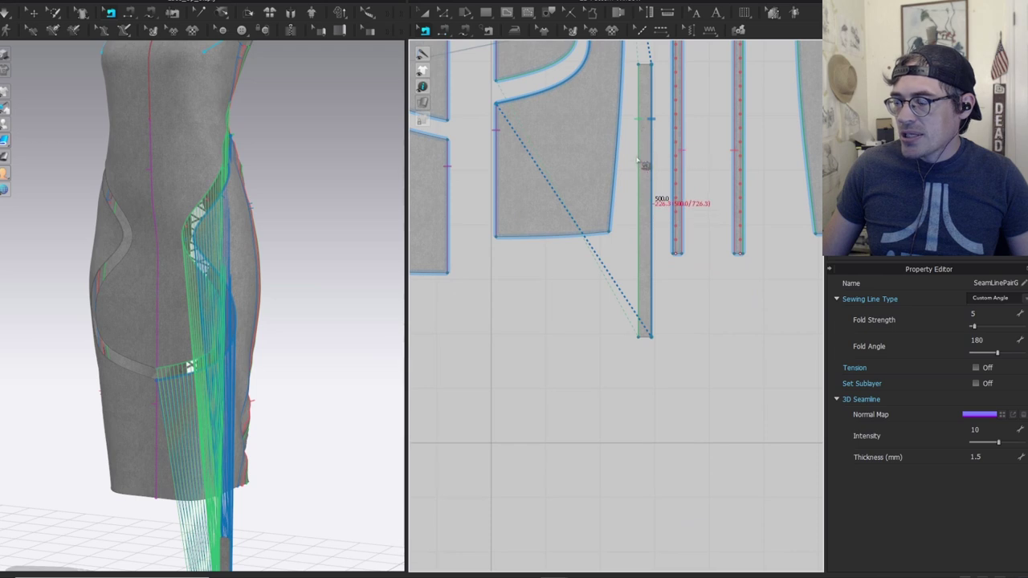
scroll(619, 241, up, 3)
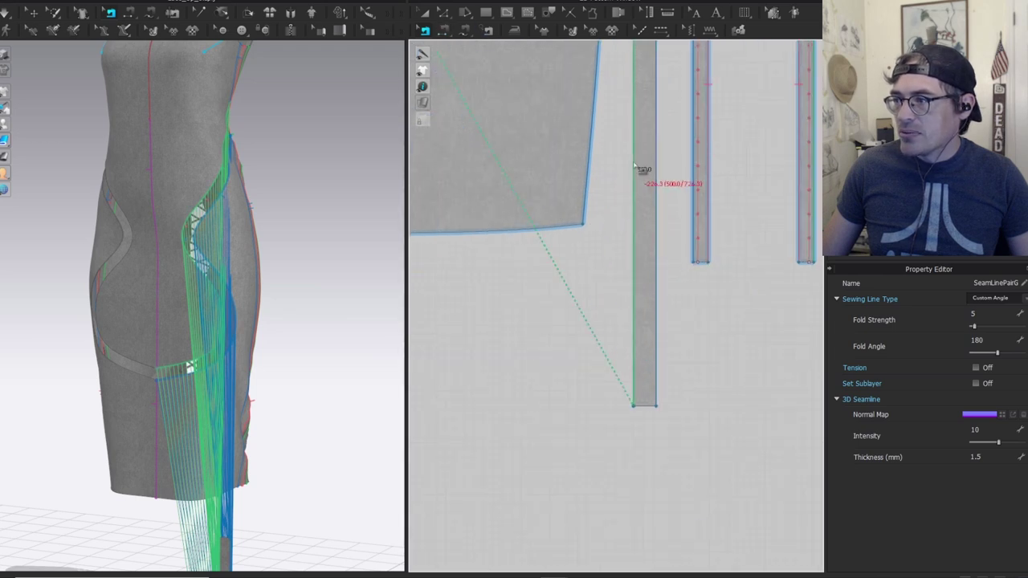
middle_drag(674, 325, 691, 182)
key(z)
scroll(645, 132, down, 3)
middle_drag(645, 132, 673, 417)
scroll(585, 197, up, 3)
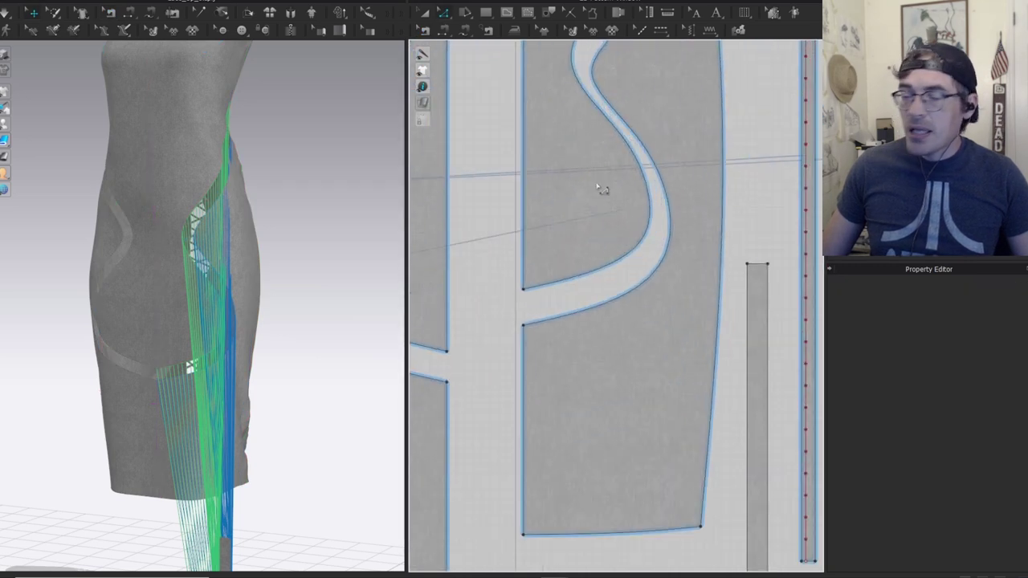
middle_drag(610, 195, 671, 307)
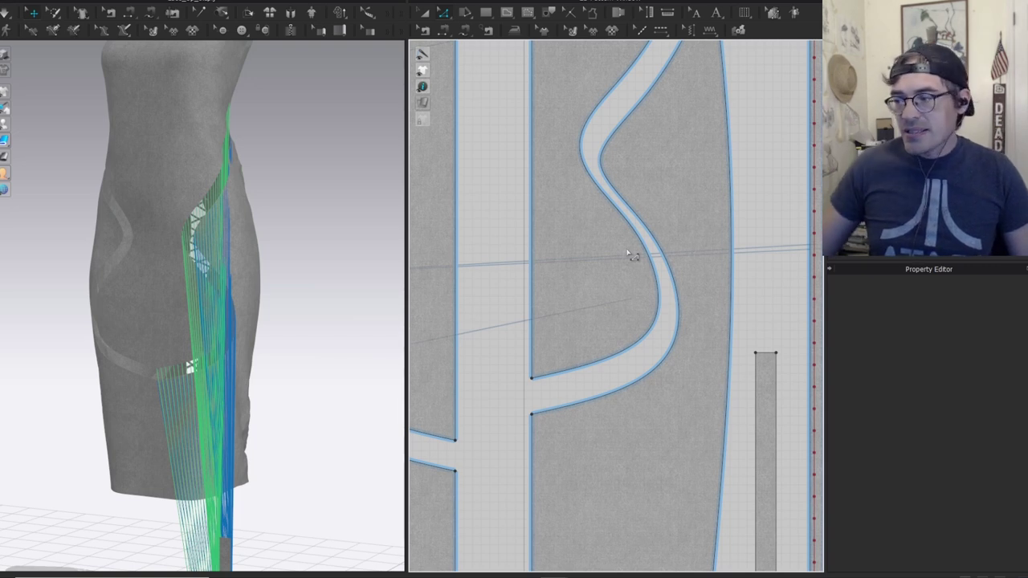
Lengthen the narrow rectangle downward to about 645 mm and compare its seam length with the upper curved edge.
scroll(775, 353, down, 3)
click(643, 312)
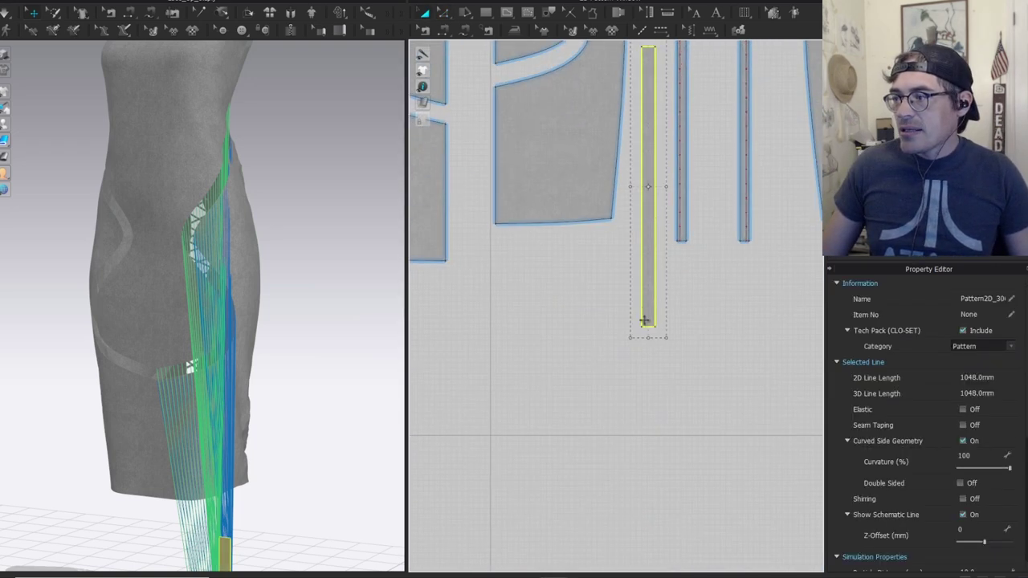
drag(650, 384, 654, 420)
key(v)
key(a)
key(b)
click(642, 275)
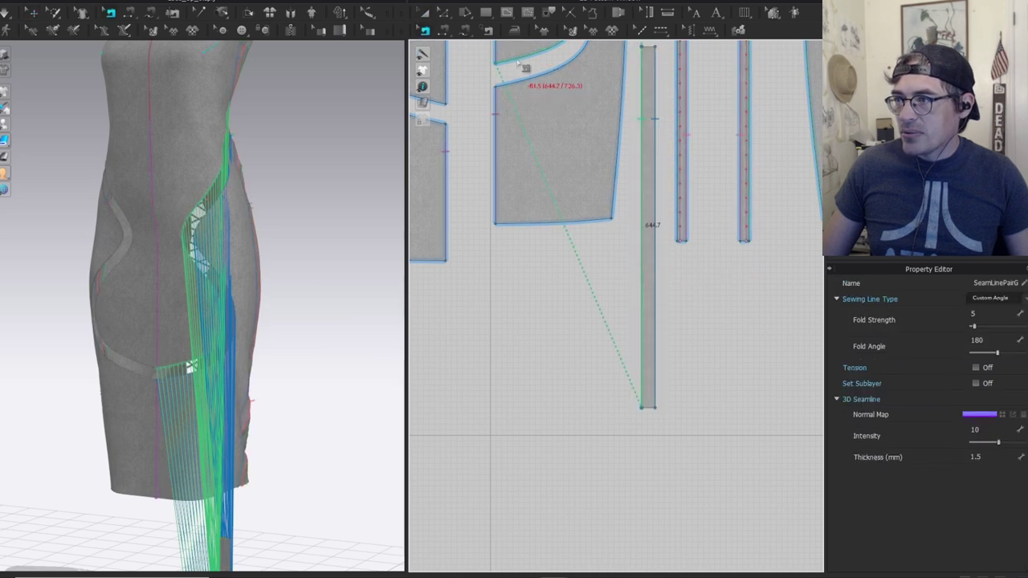
Extend the strap rectangle's lower end to a length of about 728 mm and compare it with the curved edges.
scroll(628, 359, up, 2)
middle_drag(681, 400, 689, 254)
key(z)
click(673, 304)
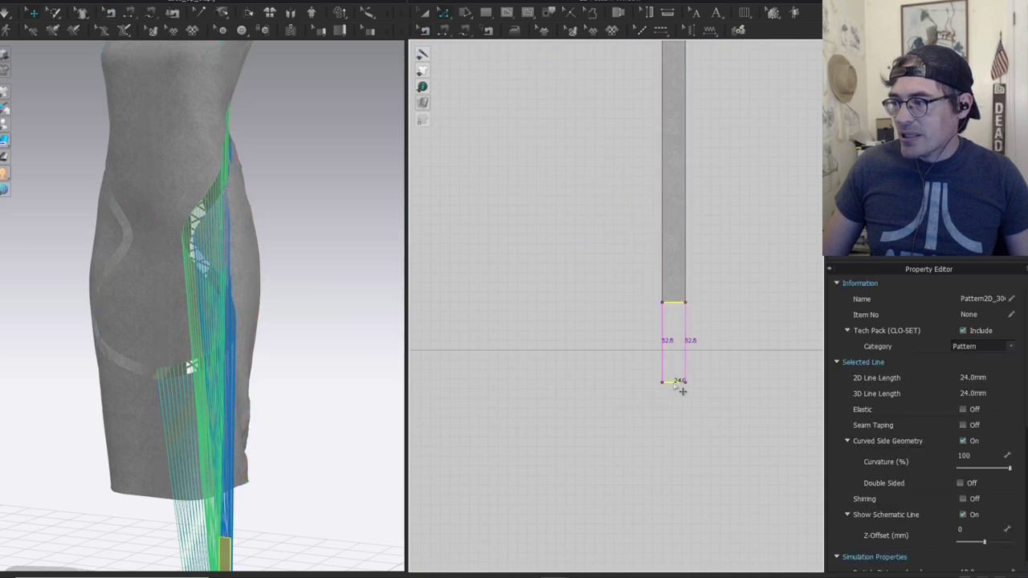
drag(675, 387, 675, 390)
key(b)
click(664, 277)
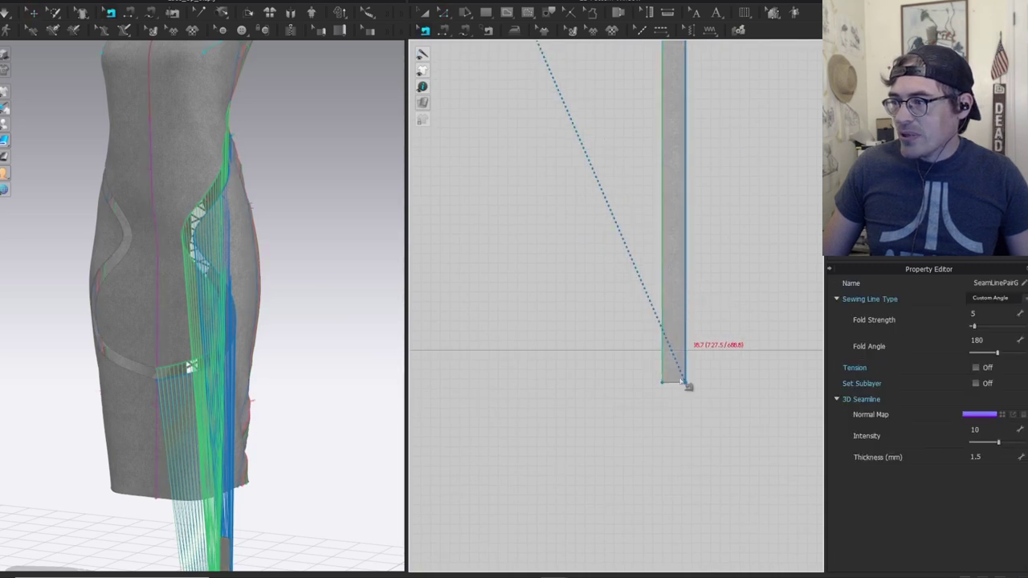
Shorten the strap rectangle to about 708 mm, midway between the lengths of the two curved edges it is sewn to.
key(z)
scroll(681, 393, up, 3)
drag(679, 374, 678, 337)
key(b)
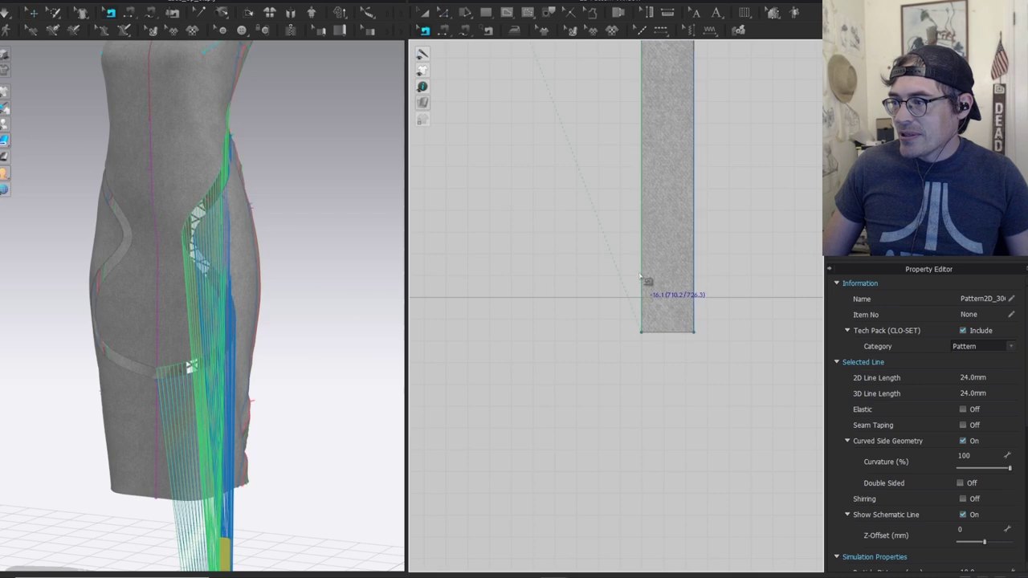
click(641, 276)
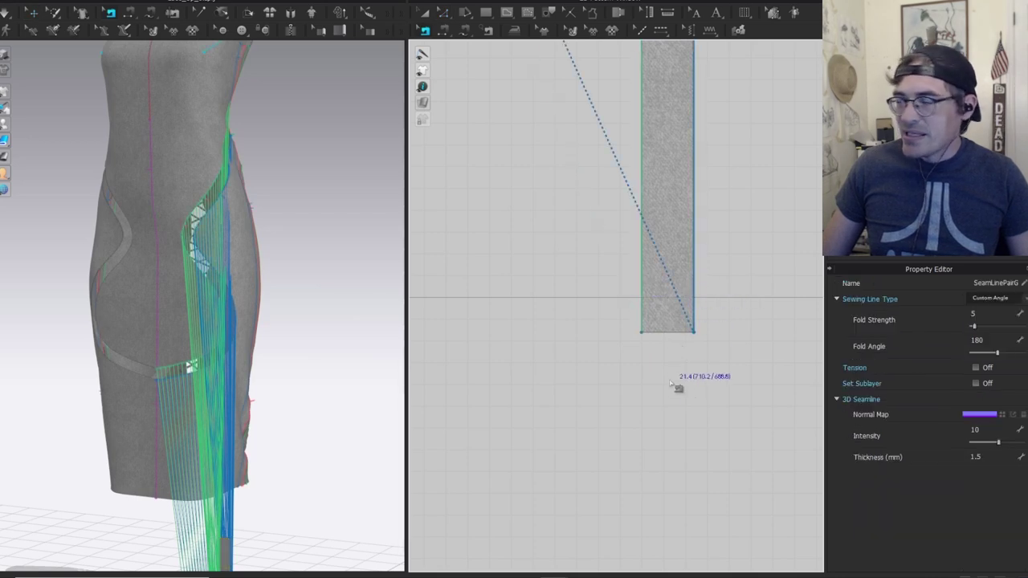
key(z)
drag(672, 335, 682, 327)
key(b)
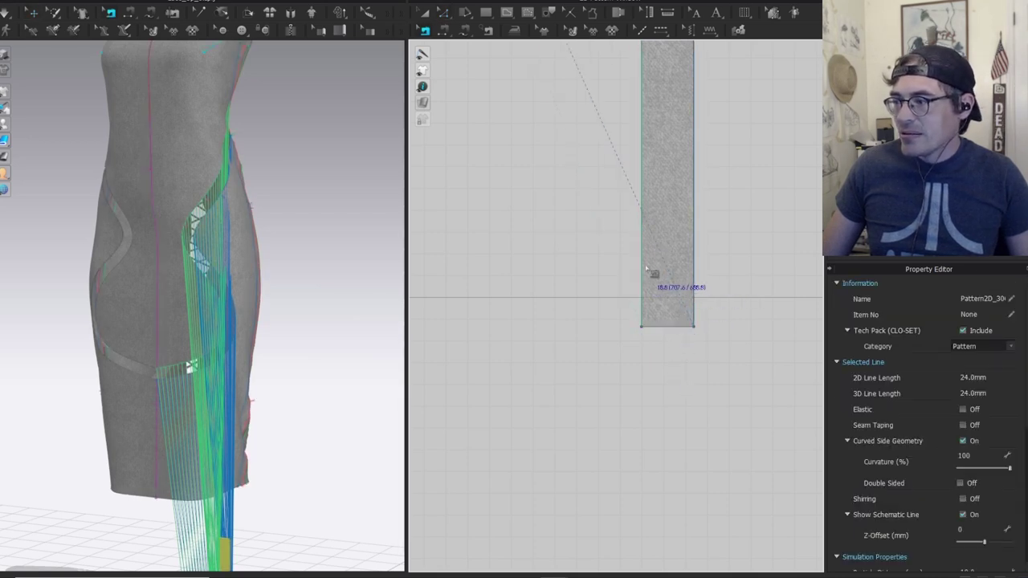
click(654, 275)
click(689, 277)
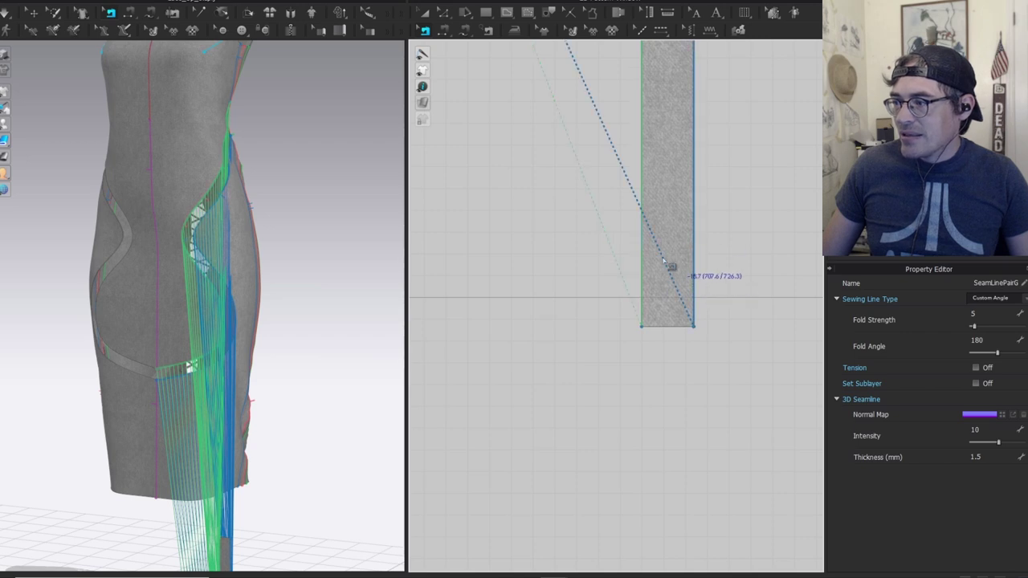
Create a symmetric copy of the strap with its sewing for the other front panel and place it below the panels.
scroll(697, 189, down, 5)
middle_drag(703, 96, 673, 514)
key(a)
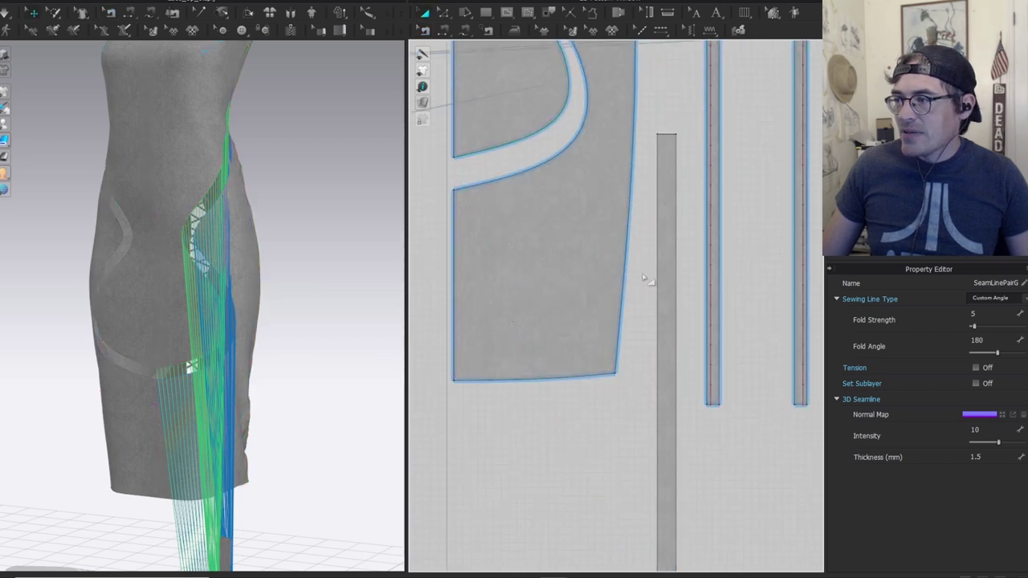
click(668, 279)
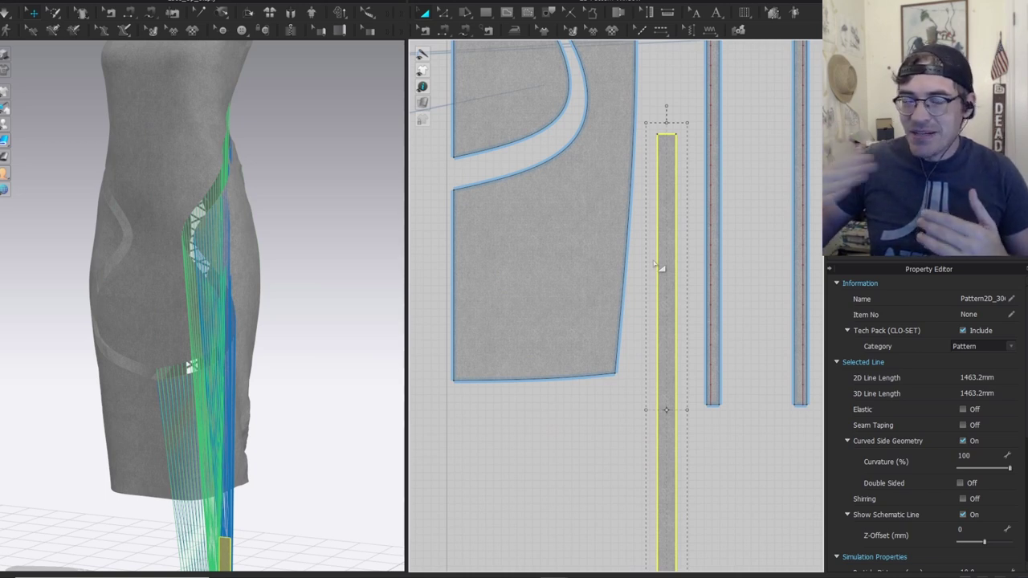
key(space)
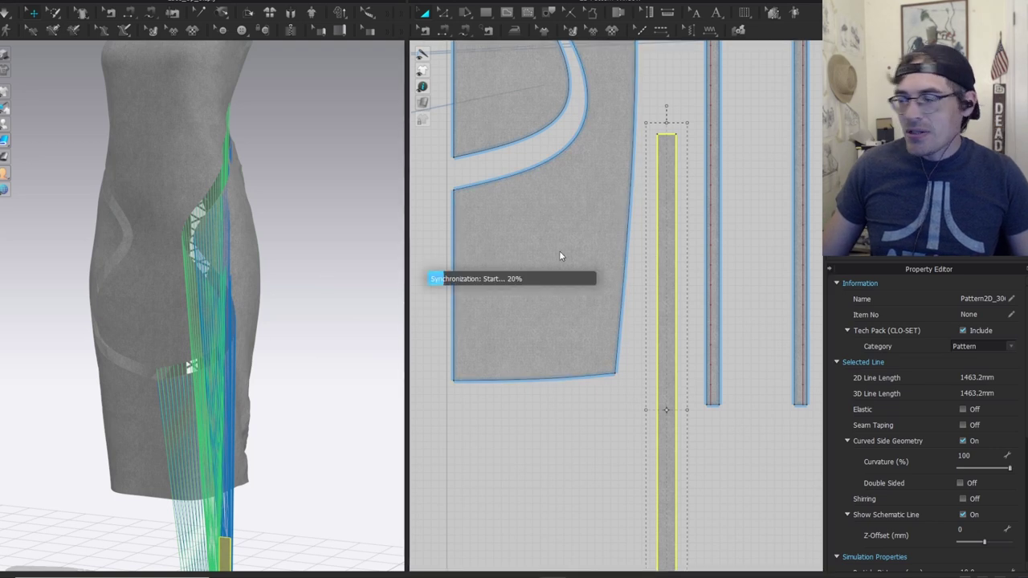
scroll(674, 278, down, 4)
middle_drag(622, 323, 680, 236)
key(ctrl+d)
click(605, 361)
Simulate the dress to pull both straps into the curved openings, and tug the front strap into place.
key(space)
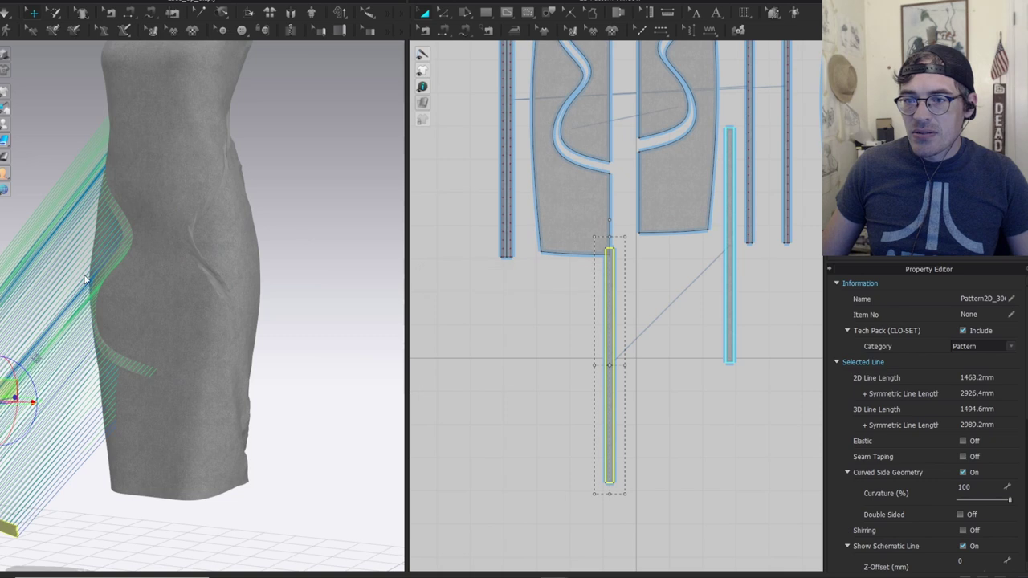
key(space)
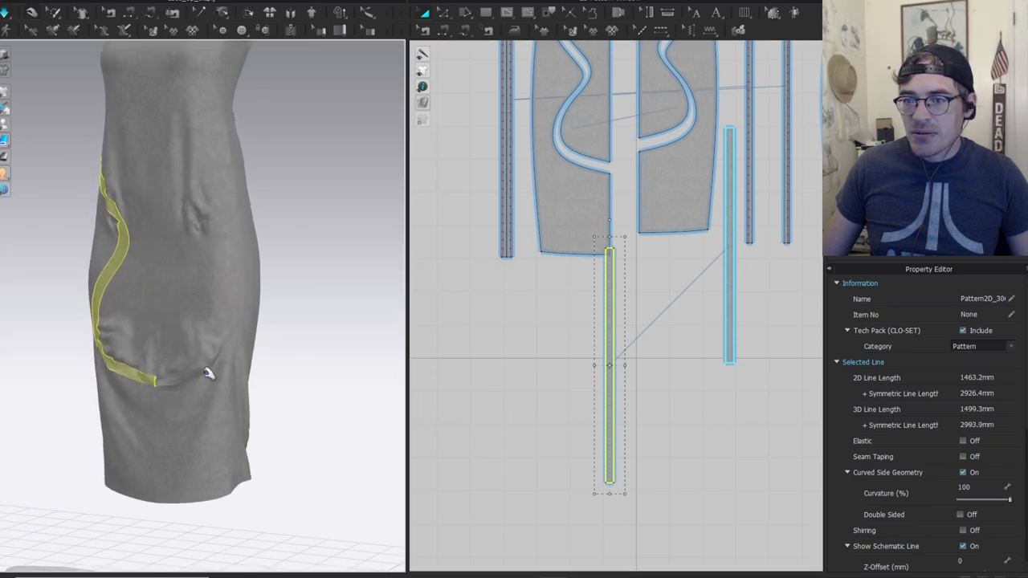
drag(201, 378, 234, 253)
scroll(235, 252, up, 3)
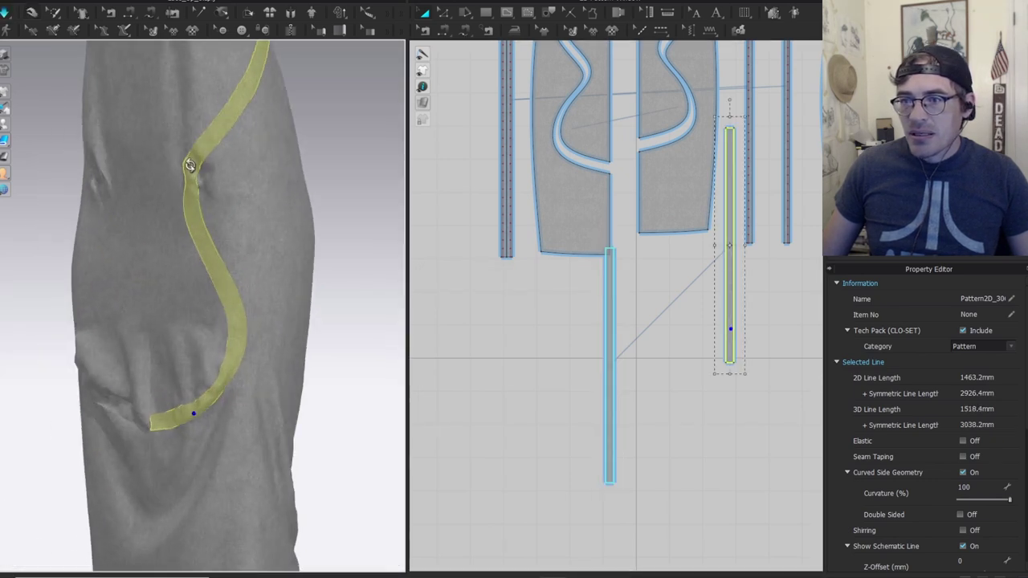
middle_drag(695, 280, 640, 351)
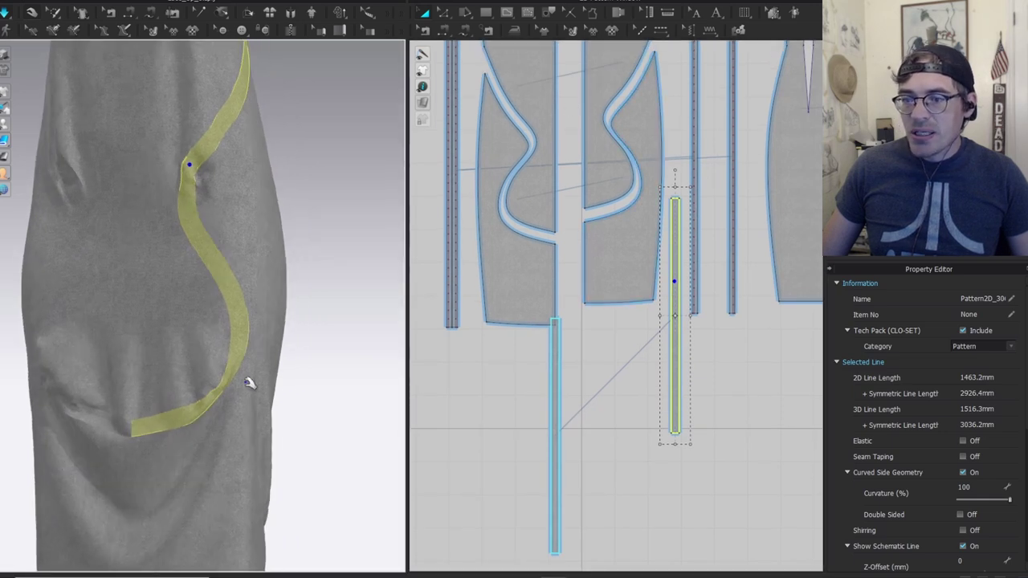
Tug the lower front piece around the sewn strap to settle the fabric, and stop the simulation.
click(244, 413)
click(193, 395)
click(230, 427)
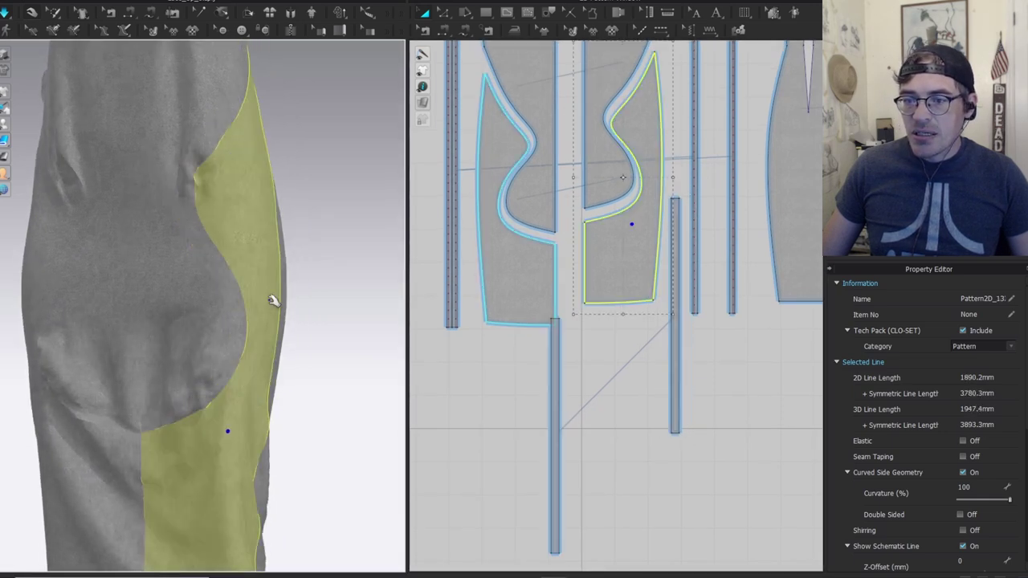
right_drag(108, 197, 345, 282)
middle_drag(345, 282, 562, 366)
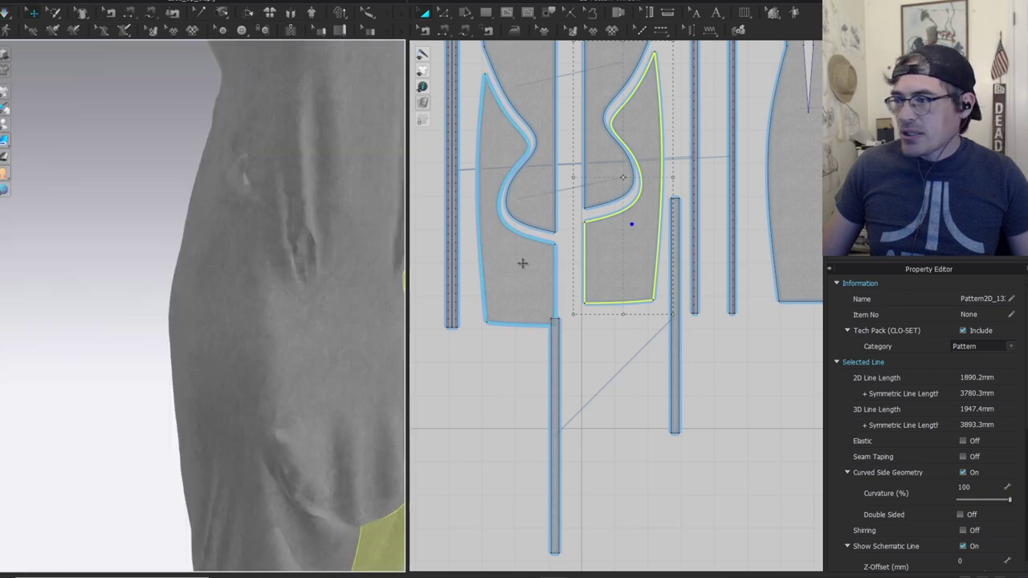
key(space)
Inspect the side strips and how they sit at the dress's side seam beside the front panel.
middle_drag(483, 298, 586, 292)
scroll(622, 245, up, 2)
scroll(631, 243, down, 5)
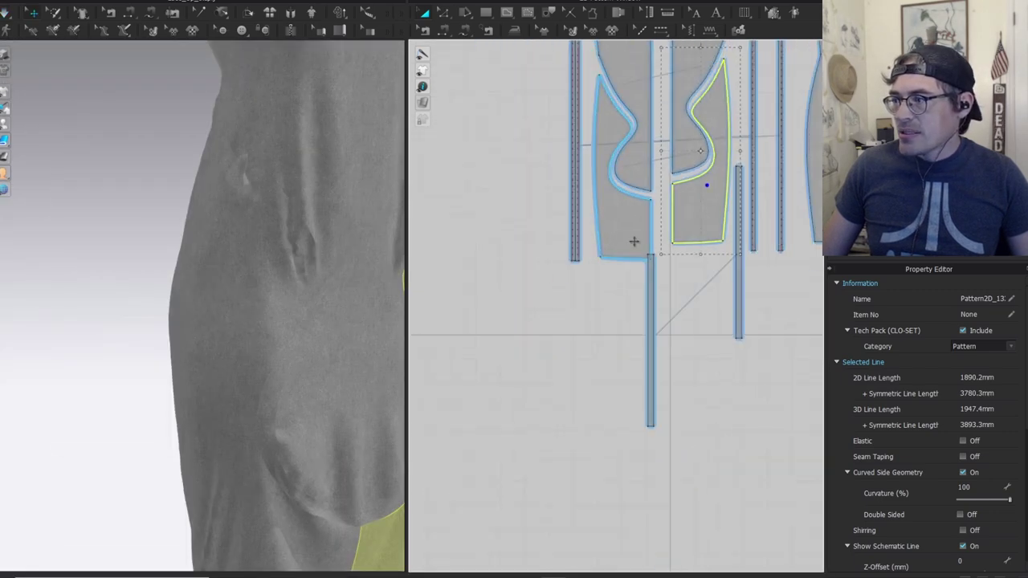
scroll(523, 230, up, 5)
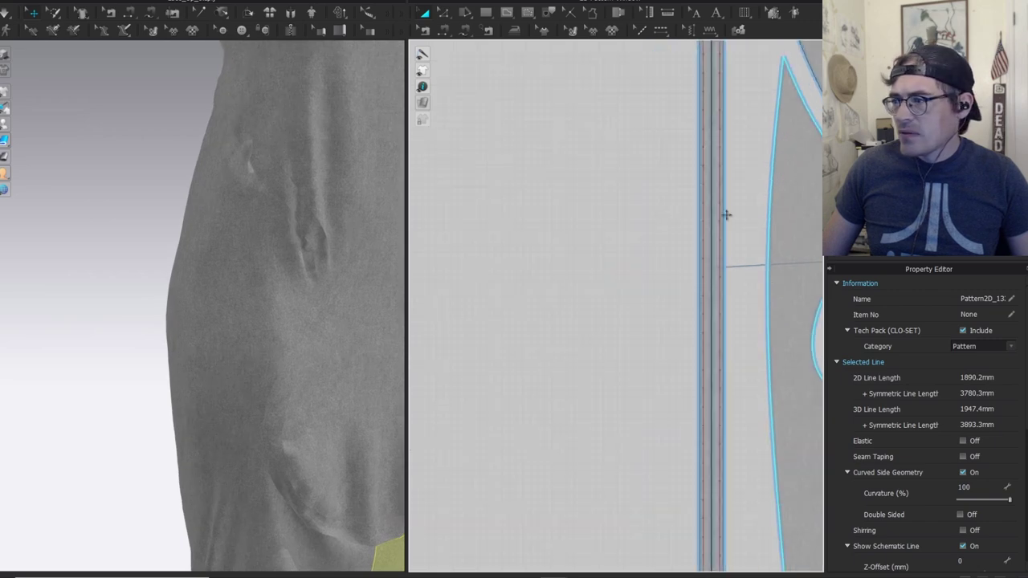
click(723, 210)
right_drag(202, 211, 298, 151)
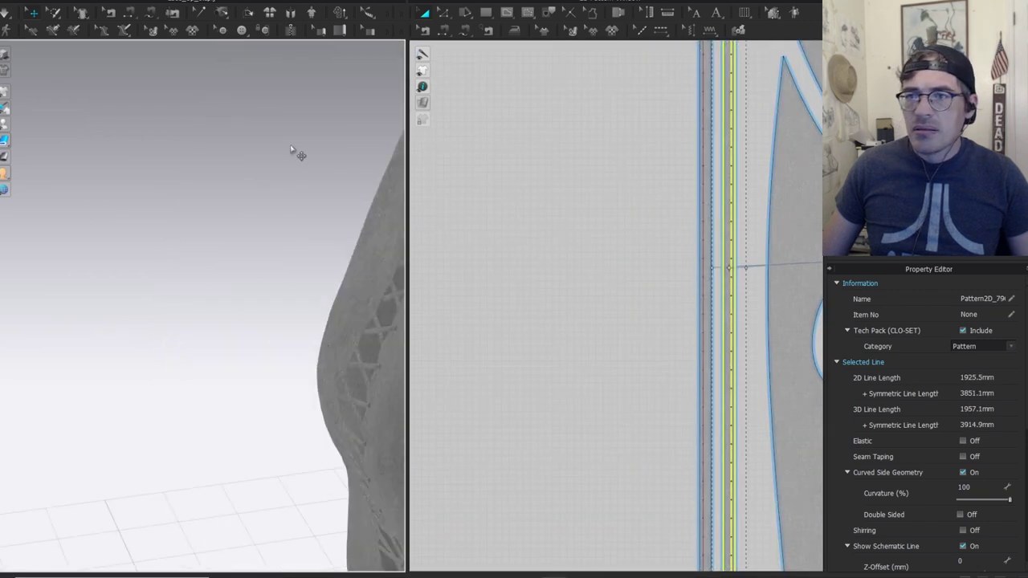
middle_drag(298, 152, 37, 292)
click(195, 322)
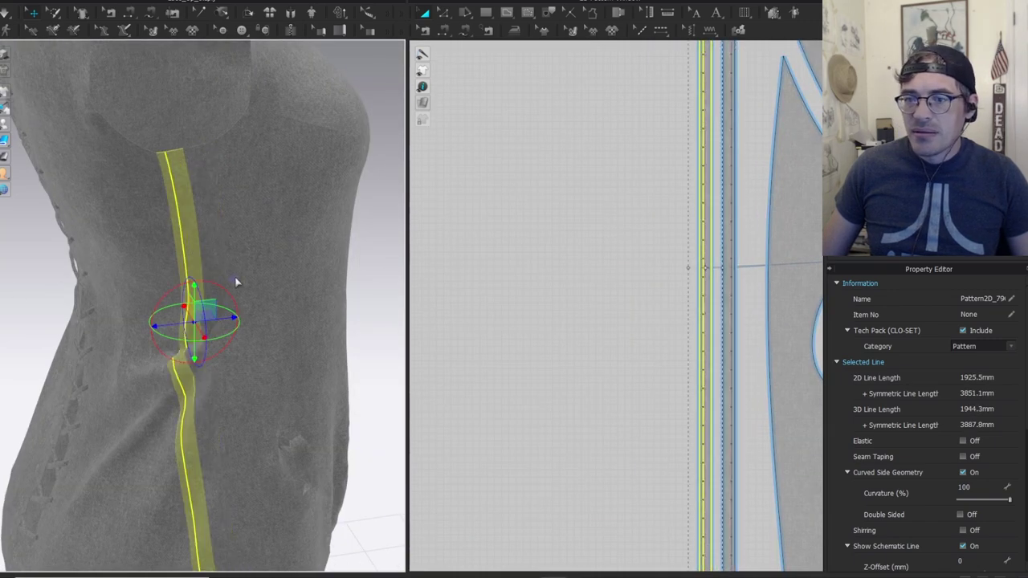
click(276, 442)
click(261, 459)
scroll(442, 214, down, 5)
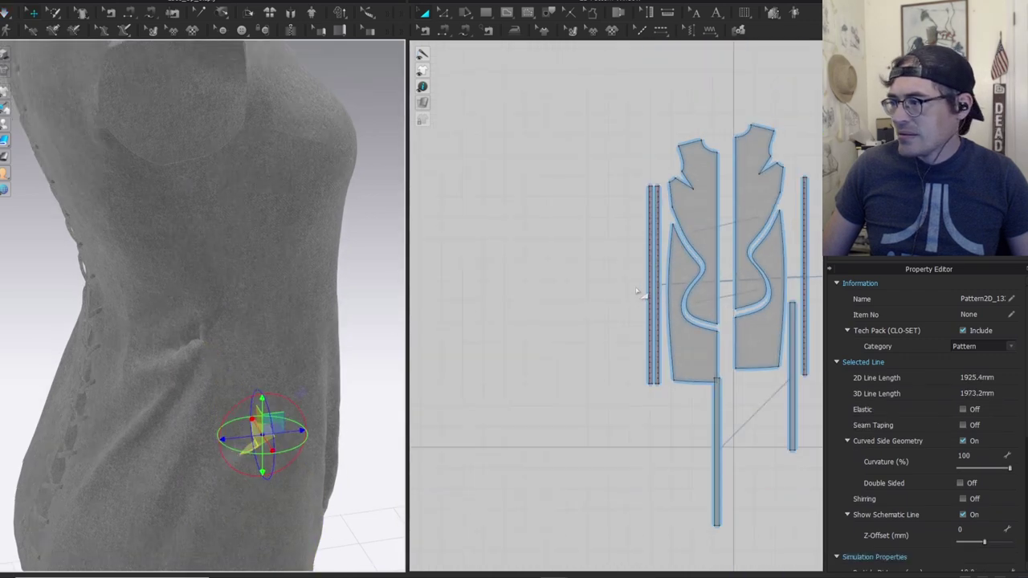
click(570, 221)
Move the two straps so they sit side by side below the front panels in the pattern layout.
scroll(635, 186, up, 6)
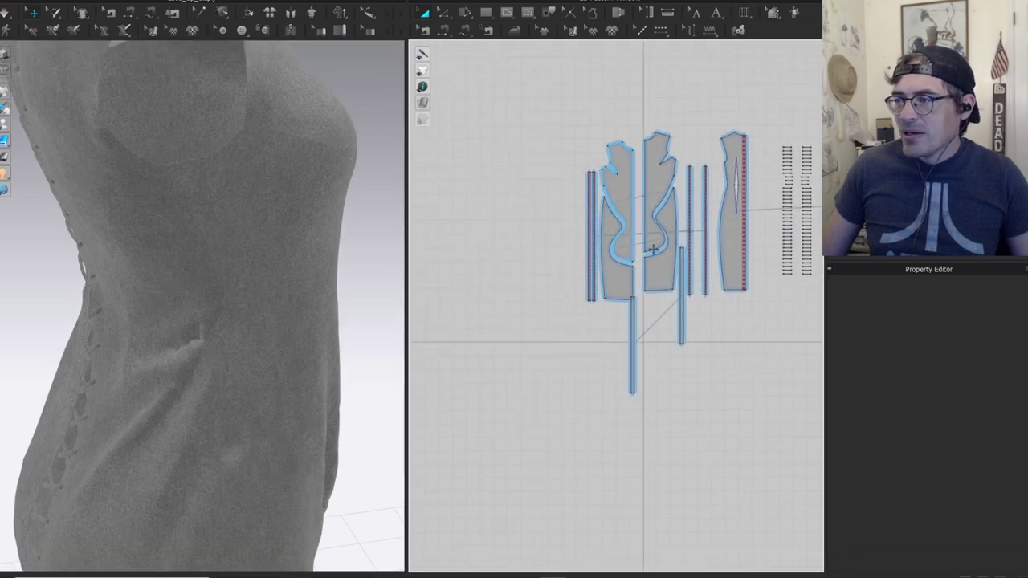
drag(669, 279, 669, 419)
drag(526, 352, 640, 347)
Offset one long edge of the strap as a single internal line at a distance of 5 mm.
right_drag(271, 305, 53, 158)
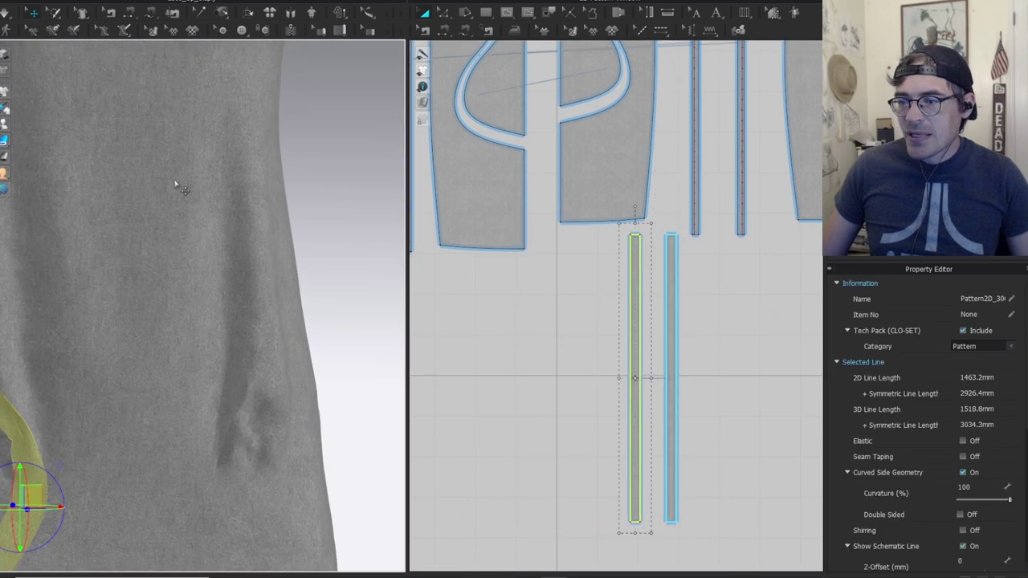
scroll(254, 294, down, 3)
right_drag(255, 294, 197, 355)
middle_drag(198, 356, 285, 203)
key(z)
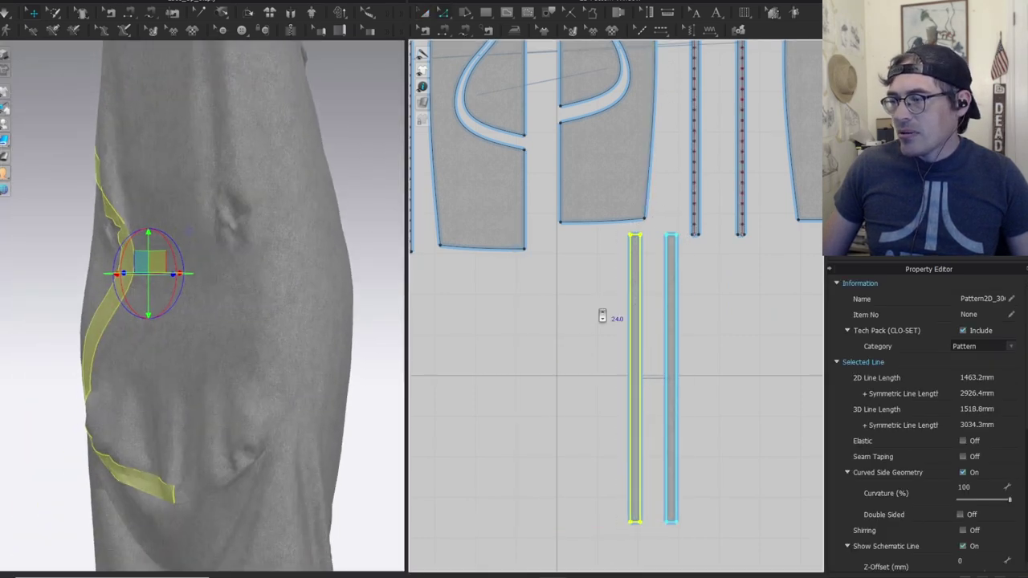
scroll(600, 311, up, 3)
scroll(673, 319, up, 3)
middle_drag(693, 296, 650, 194)
click(649, 210)
click(605, 251)
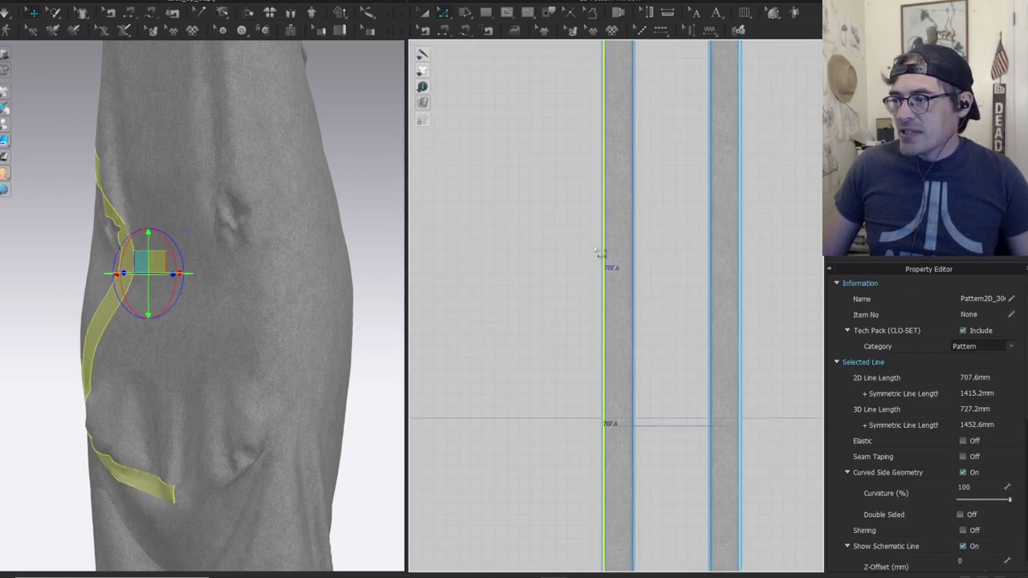
right_click(601, 252)
click(608, 309)
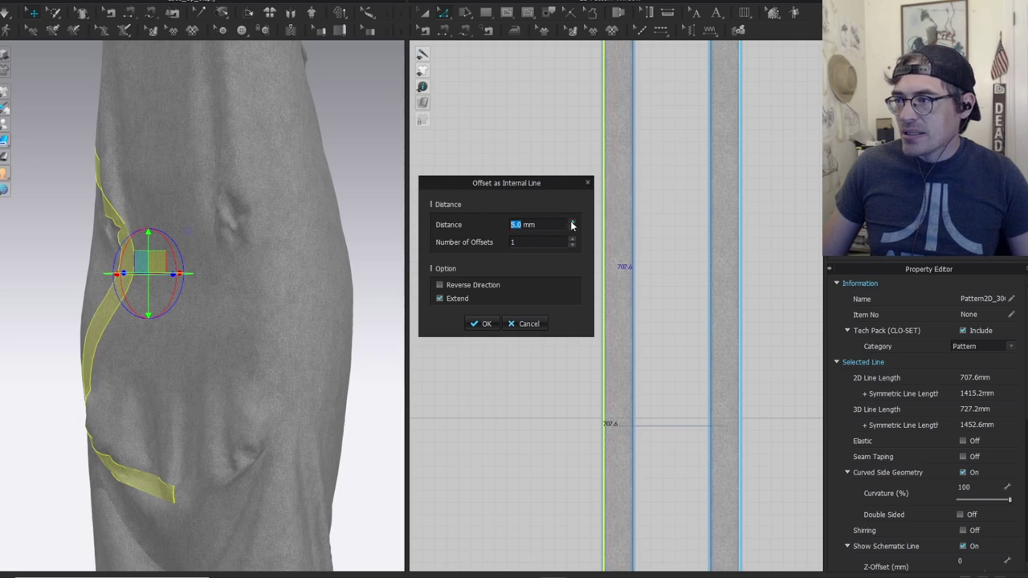
click(485, 324)
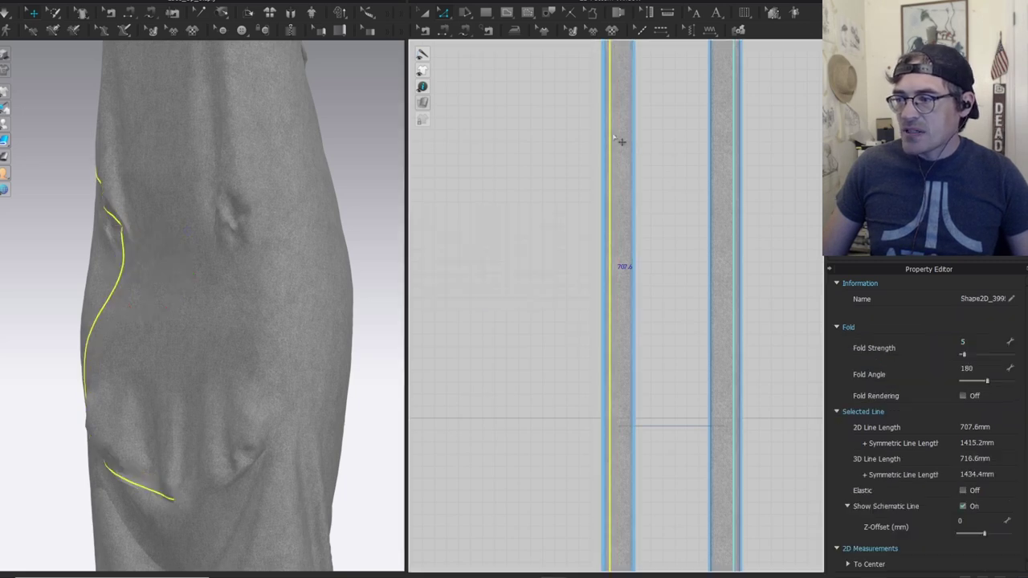
Split the strap's offset internal line uniformly into 27 segments.
scroll(655, 261, down, 3)
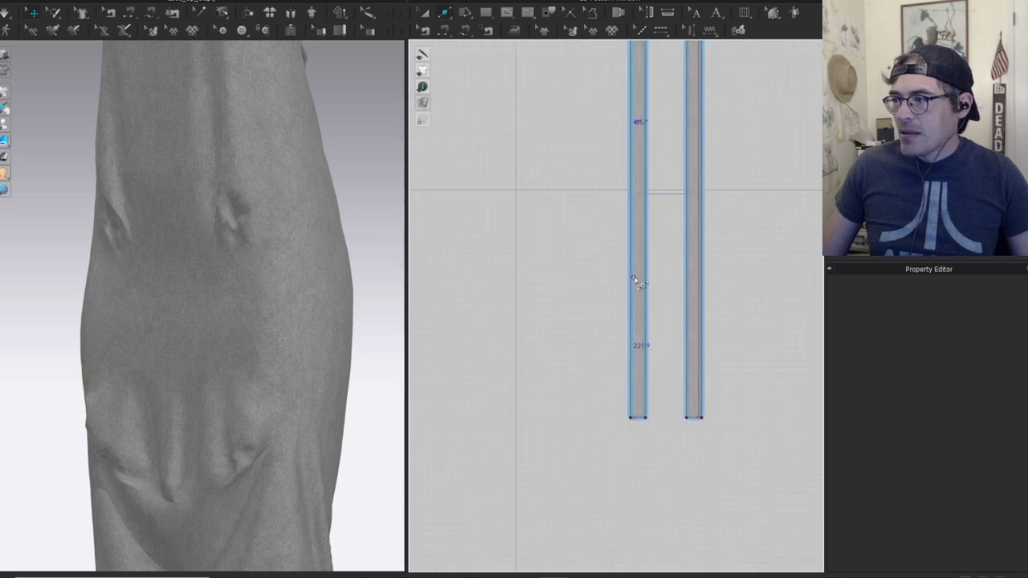
click(639, 232)
click(441, 297)
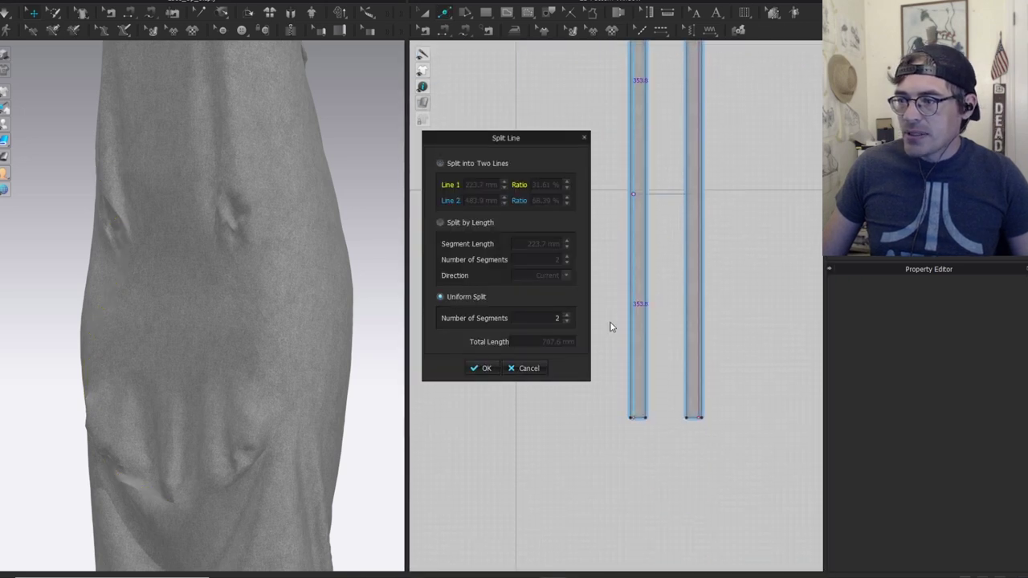
scroll(567, 318, up, 11)
scroll(567, 320, up, 14)
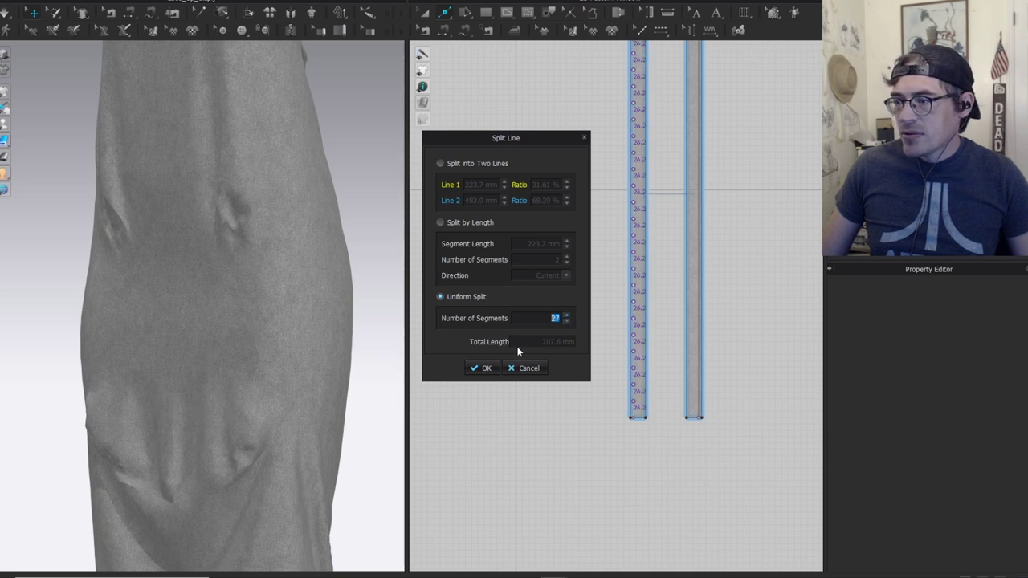
click(482, 367)
click(664, 261)
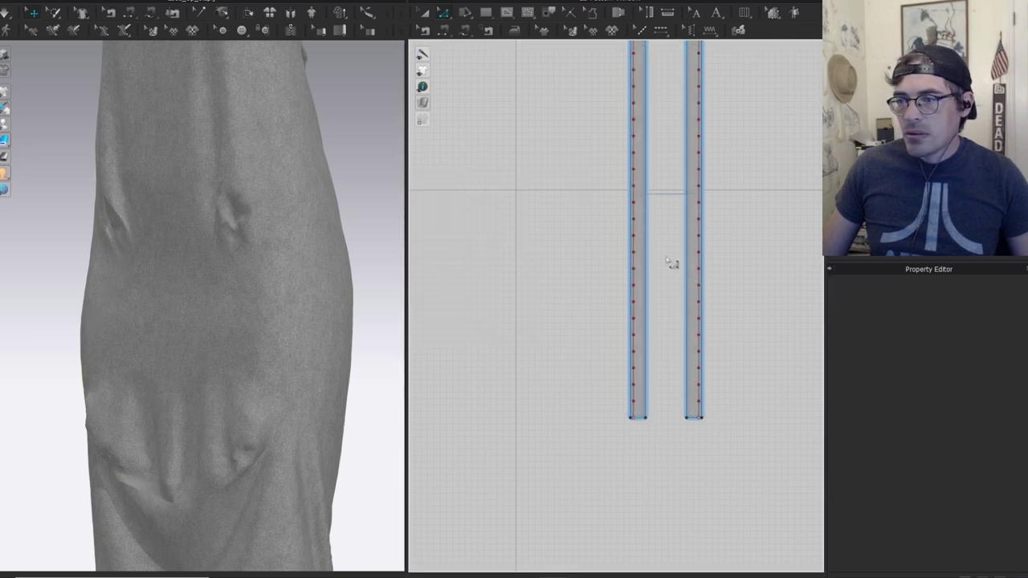
Select both straps together and examine where they run along the dress's curved openings.
key(a)
scroll(649, 275, down, 5)
middle_drag(650, 275, 637, 436)
scroll(645, 318, up, 5)
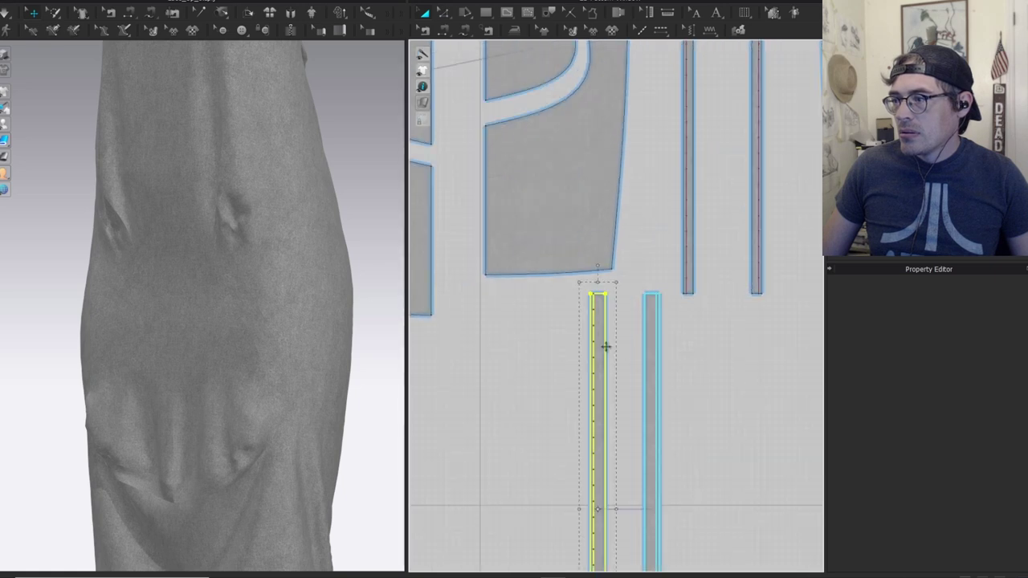
click(603, 346)
shift+click(646, 347)
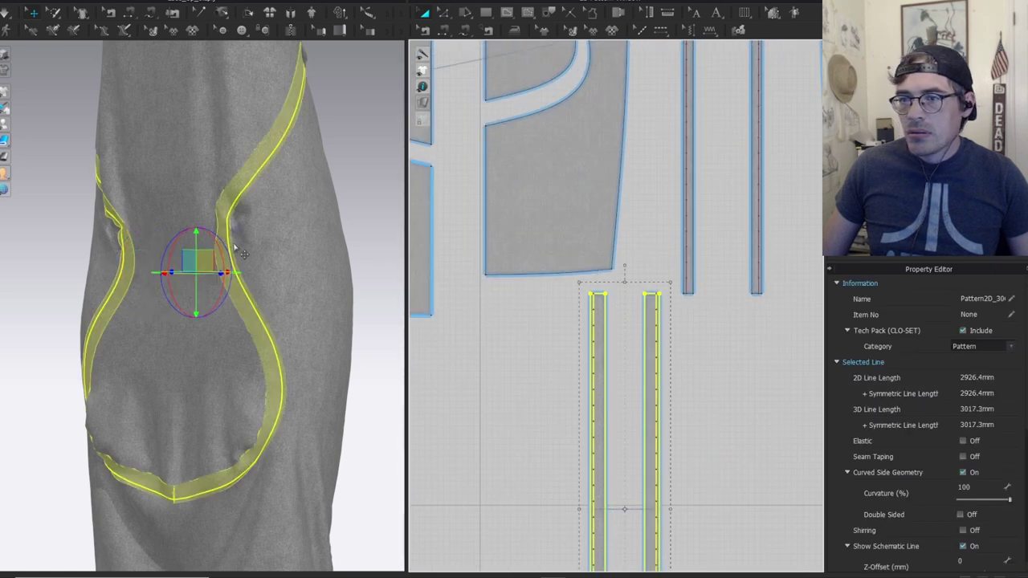
middle_drag(671, 358, 669, 246)
scroll(682, 401, down, 4)
scroll(659, 345, up, 4)
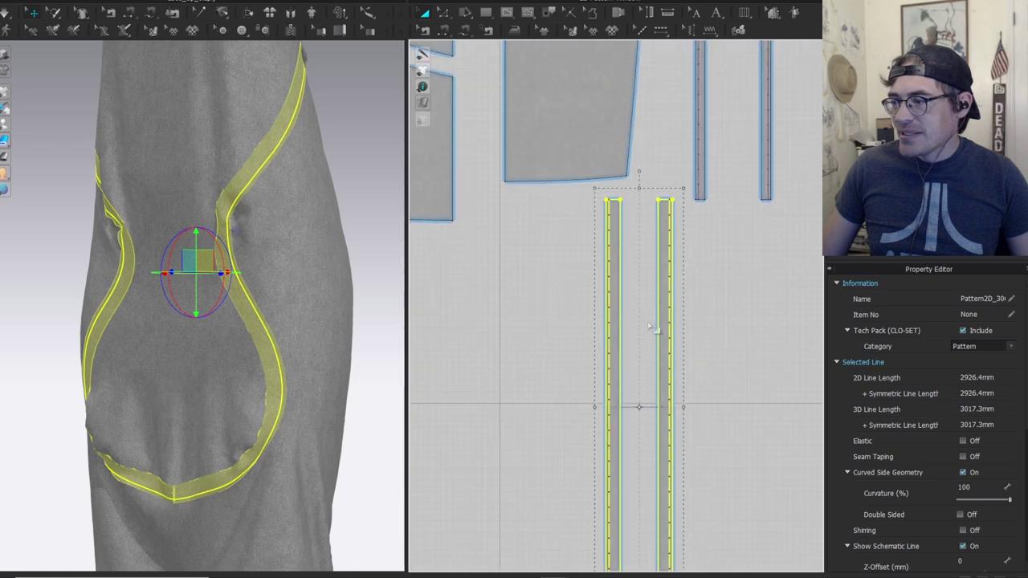
Remove the split internal line from the strap and move the strap and its mirrored twin farther apart in the layout.
key(z)
scroll(632, 323, up, 4)
scroll(631, 321, up, 1)
click(583, 283)
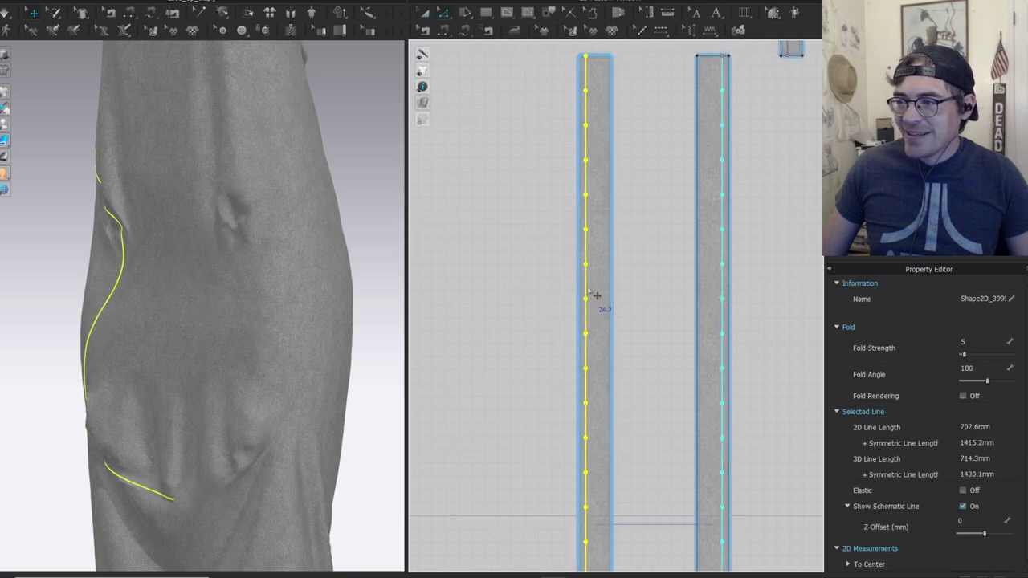
click(685, 286)
key(a)
click(721, 282)
middle_drag(726, 275, 672, 292)
drag(529, 288, 382, 277)
Distribute one internal line between the strap's two long edges, 12 mm from the edge.
key(z)
click(689, 274)
shift+click(658, 275)
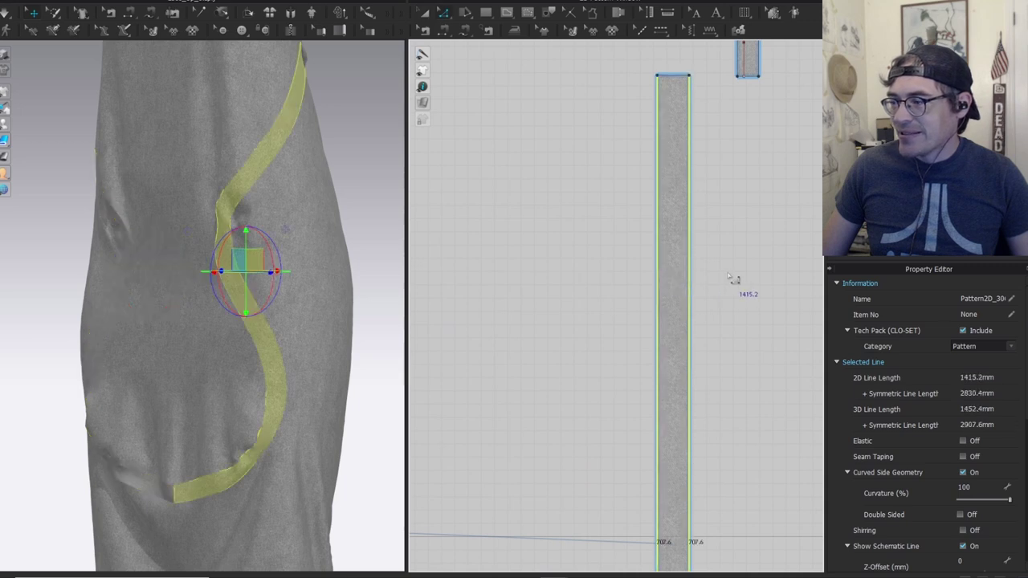
right_click(691, 330)
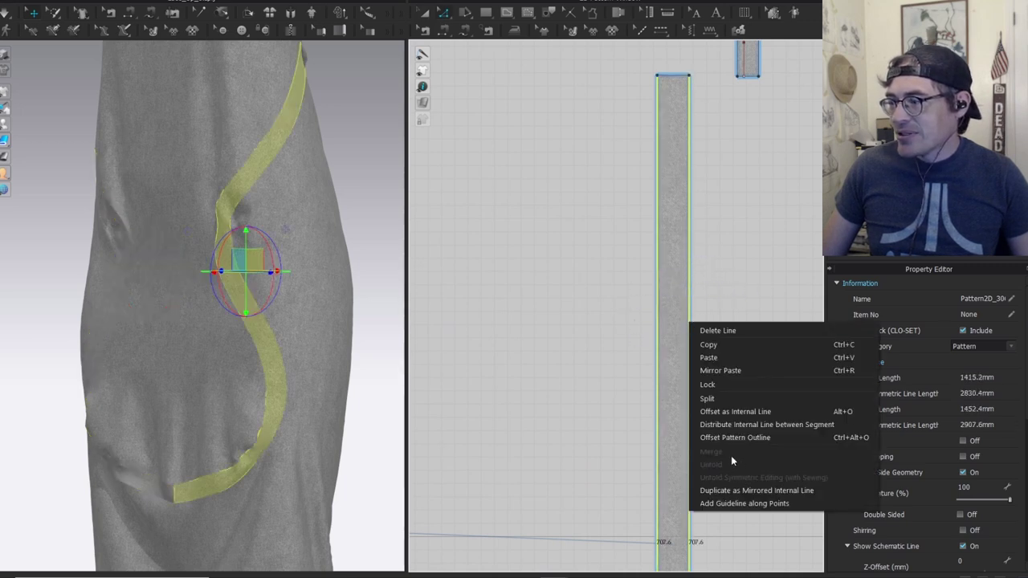
click(707, 423)
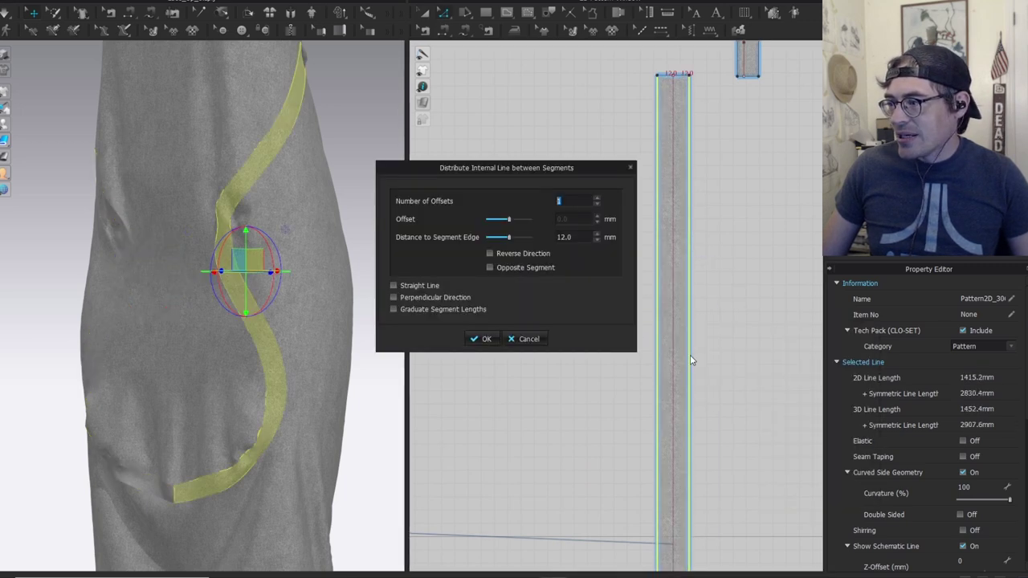
click(484, 340)
Cut the strap along its centre line and move the two halves apart in the pattern layout.
key(ctrl+x)
key(a)
drag(664, 228, 624, 239)
drag(688, 243, 705, 251)
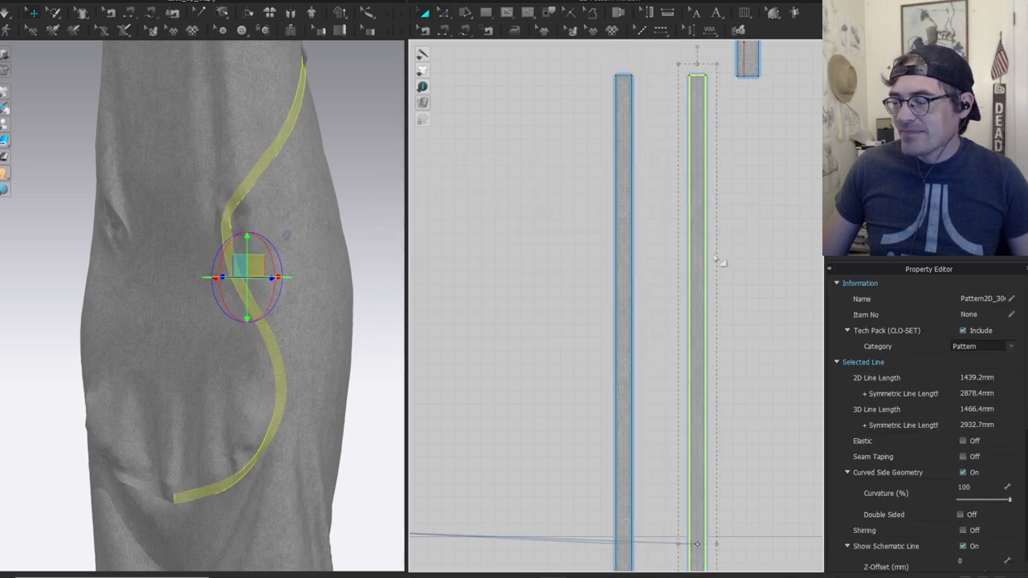
Offset the outer long edge of each half strap inward as a single internal line.
middle_drag(715, 258, 662, 213)
key(z)
scroll(568, 236, up, 3)
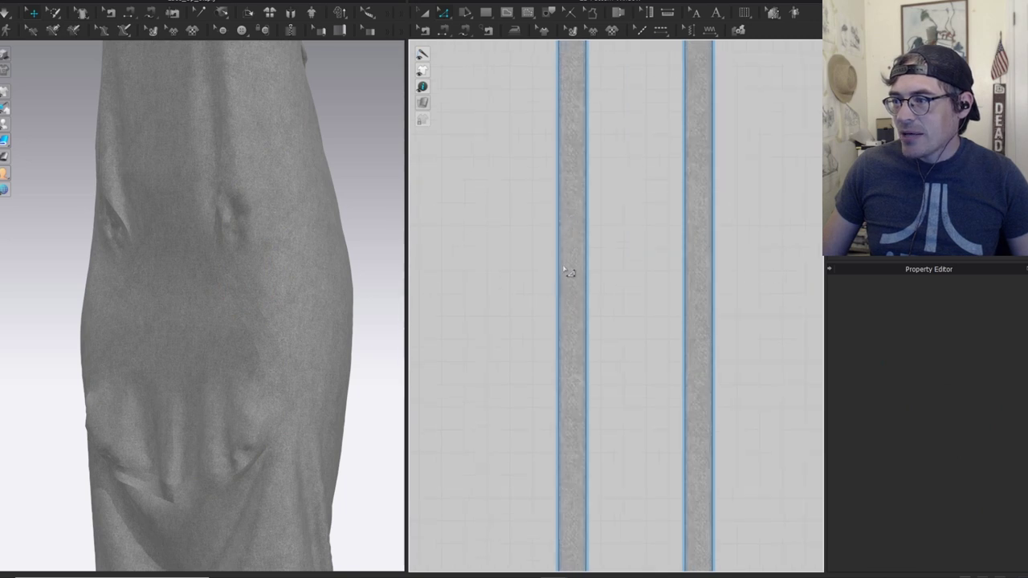
click(560, 268)
shift+click(713, 270)
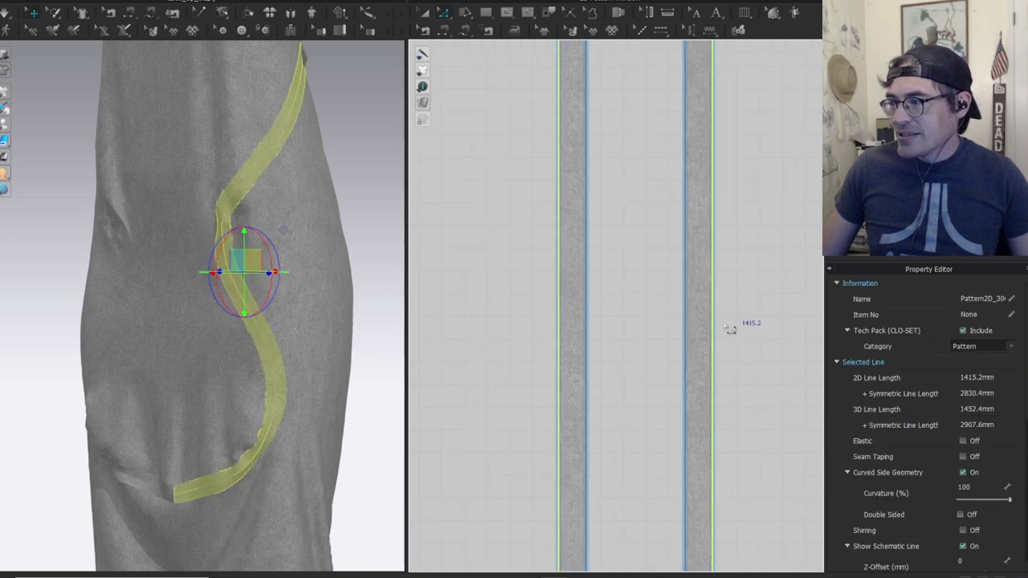
key(ctrl+f)
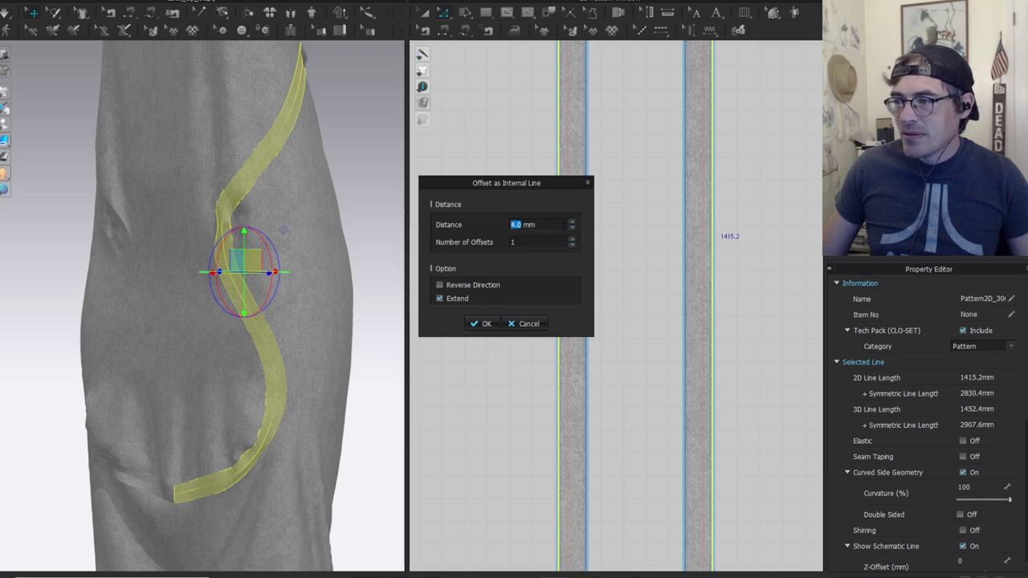
click(494, 327)
scroll(676, 153, down, 3)
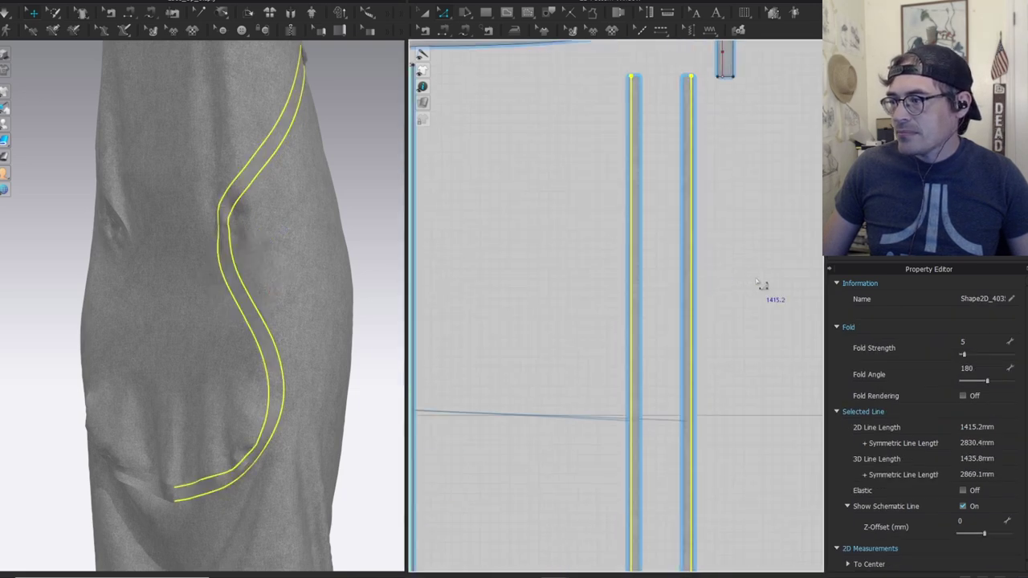
click(764, 290)
Split the internal line on each half strap uniformly into 27 segments.
scroll(649, 238, up, 3)
key(x)
right_click(617, 236)
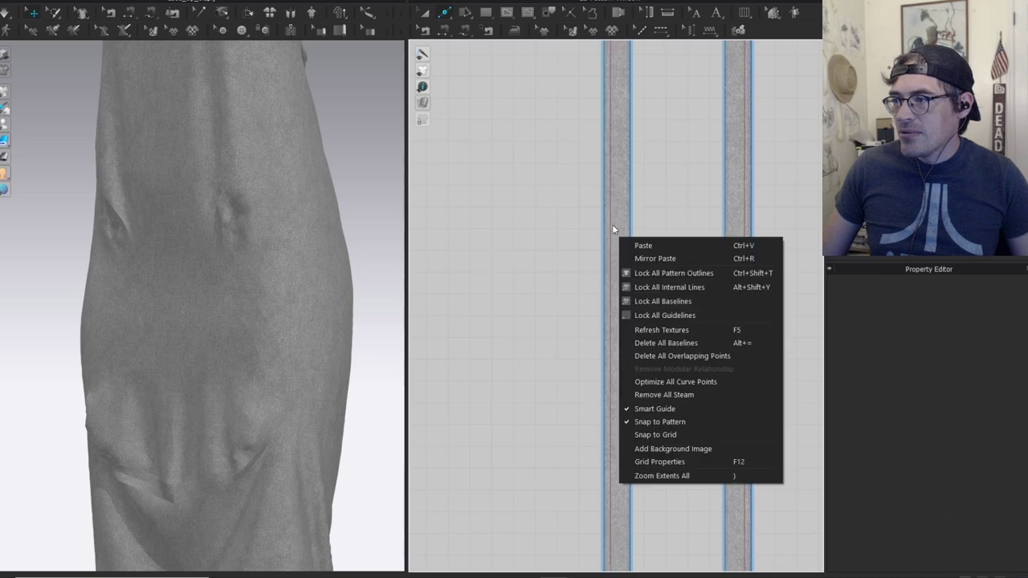
click(629, 192)
click(612, 214)
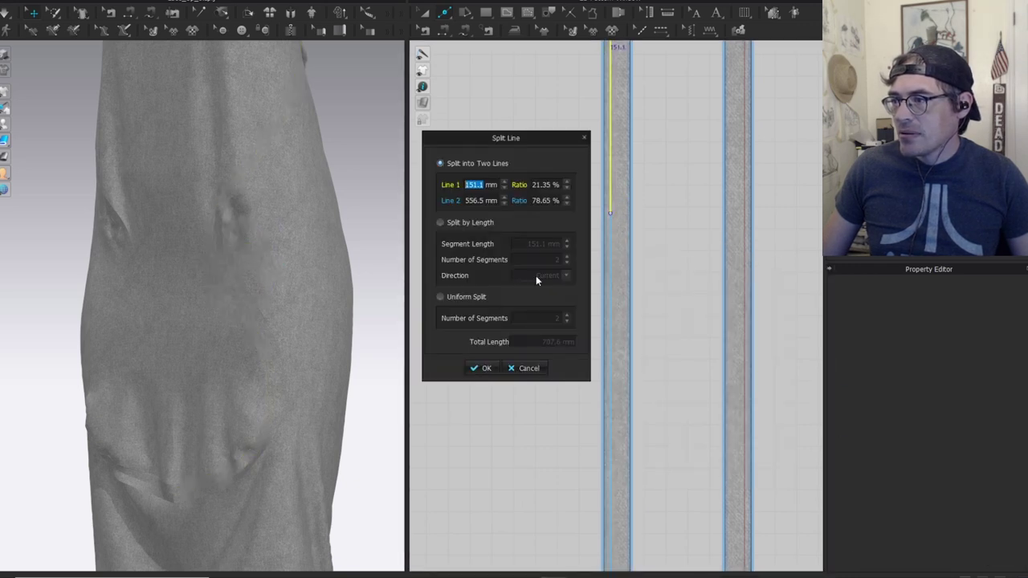
click(441, 297)
scroll(567, 319, up, 17)
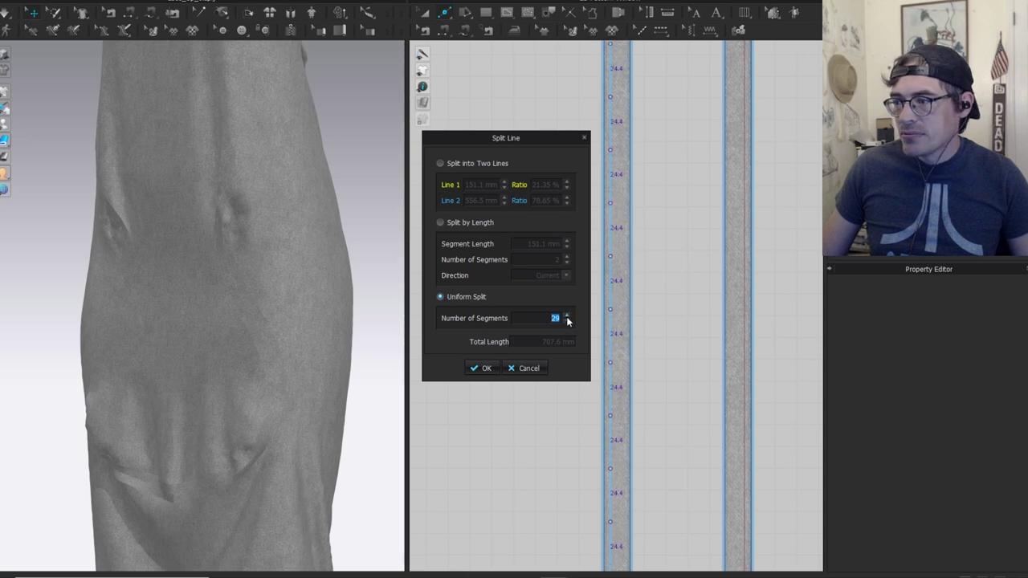
click(482, 368)
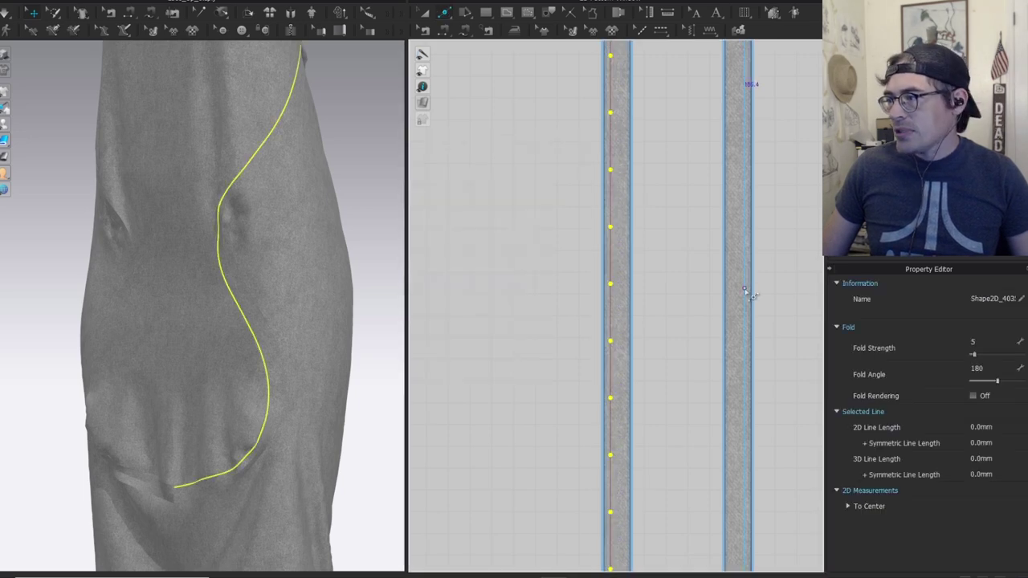
click(745, 290)
click(467, 297)
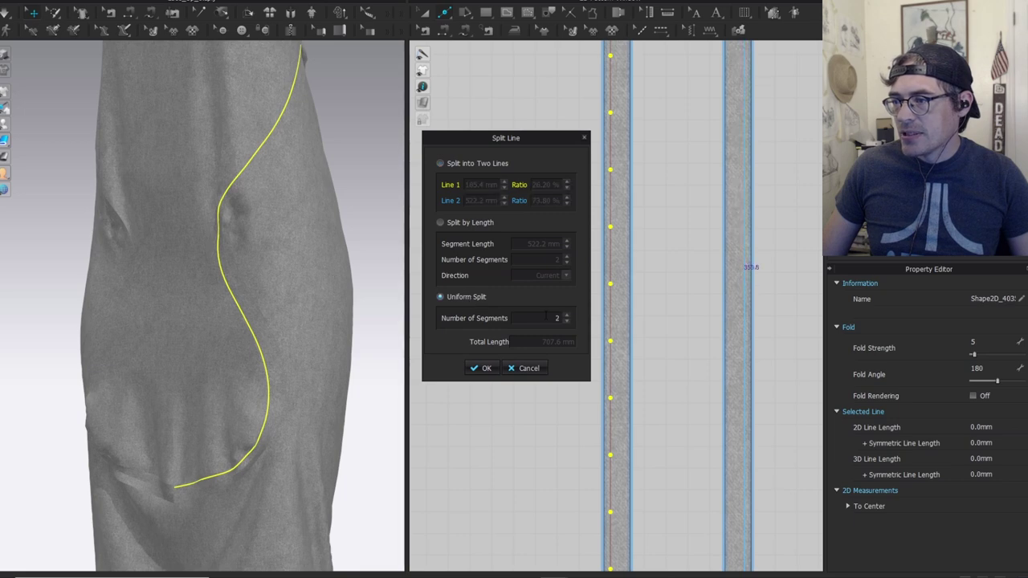
text(10)
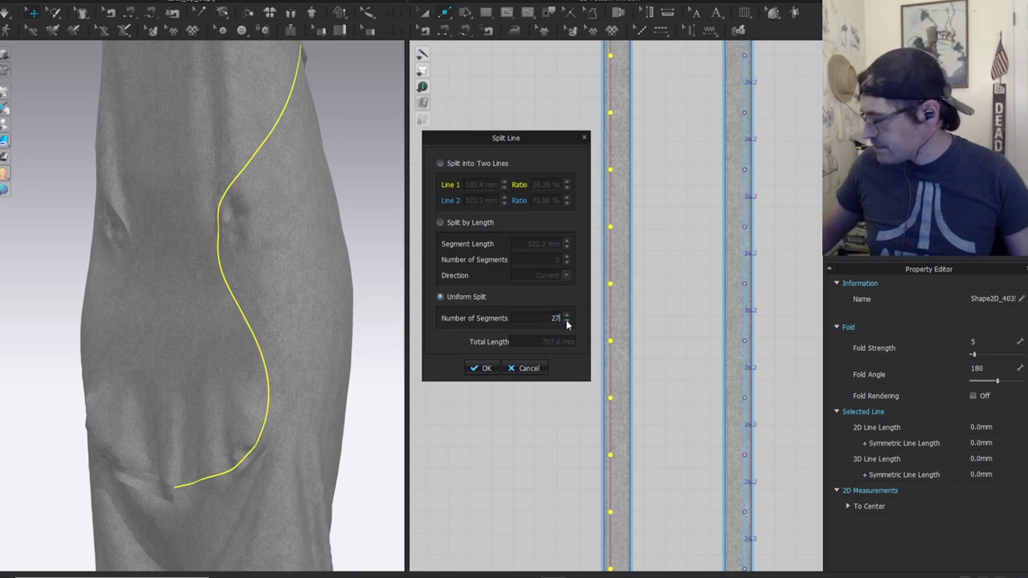
key(Return)
Copy one half strap and place the copy in the empty space beside the two halves.
scroll(638, 340, down, 5)
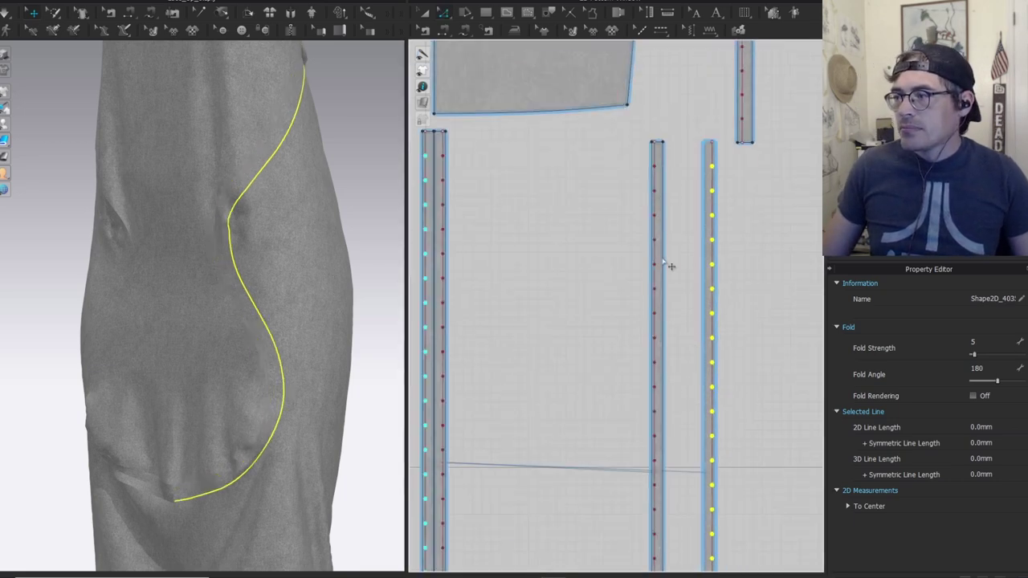
scroll(610, 229, up, 5)
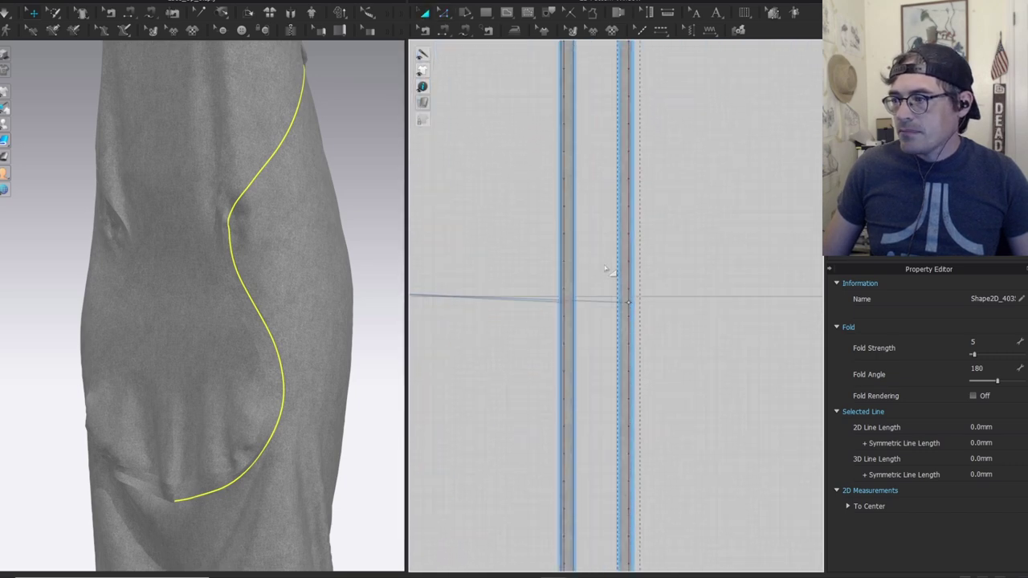
click(571, 225)
middle_drag(605, 201, 586, 255)
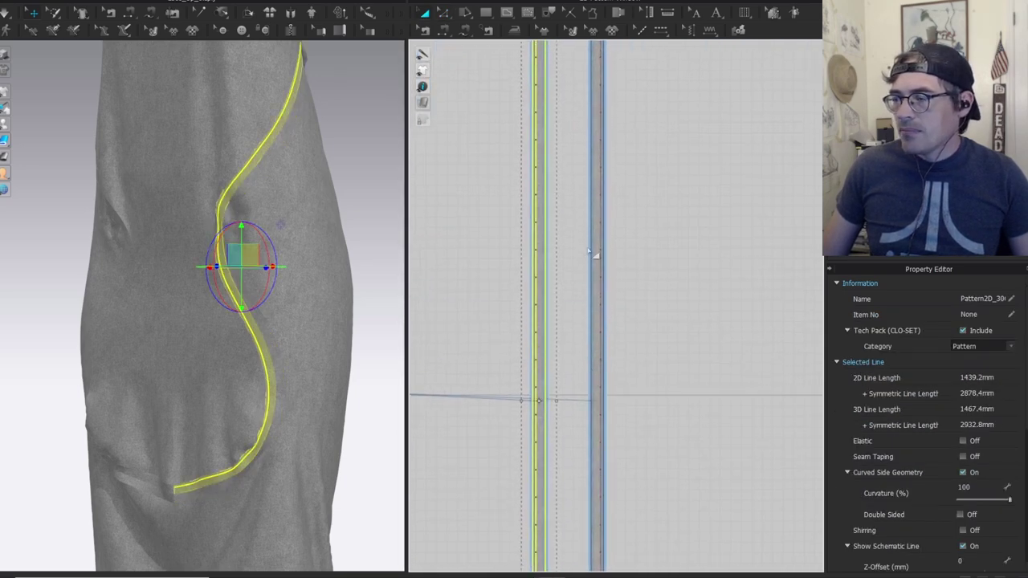
drag(527, 213, 705, 301)
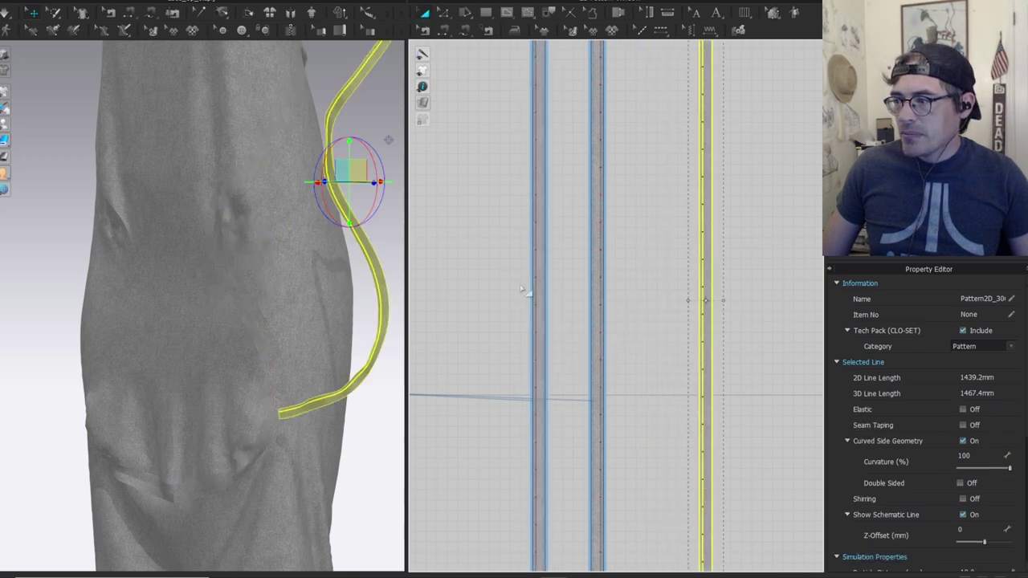
middle_drag(660, 285, 547, 283)
click(641, 280)
Unfold the copied half strap along its plain long edge into a full-width strap.
key(z)
click(598, 257)
right_click(598, 257)
click(621, 412)
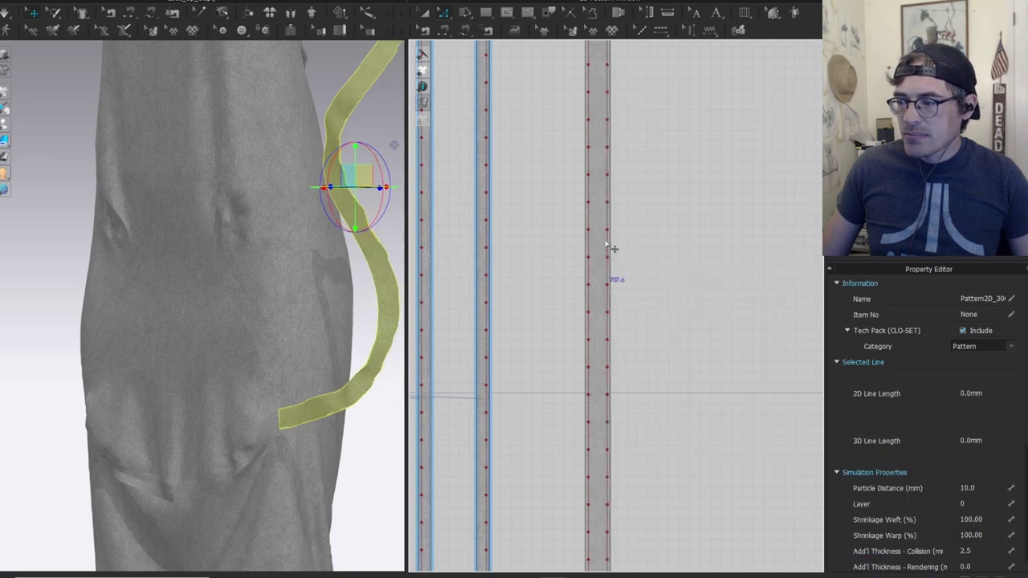
Draw a diagonal internal line about 31.8 mm long between split points on the two guide lines near the strap's lower end.
scroll(659, 353, up, 5)
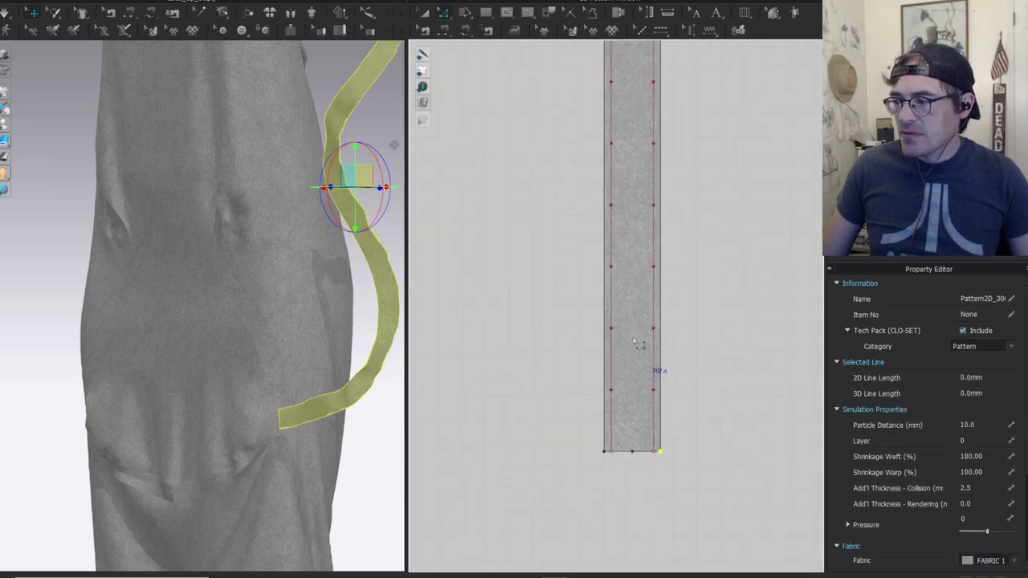
click(594, 425)
double_click(666, 321)
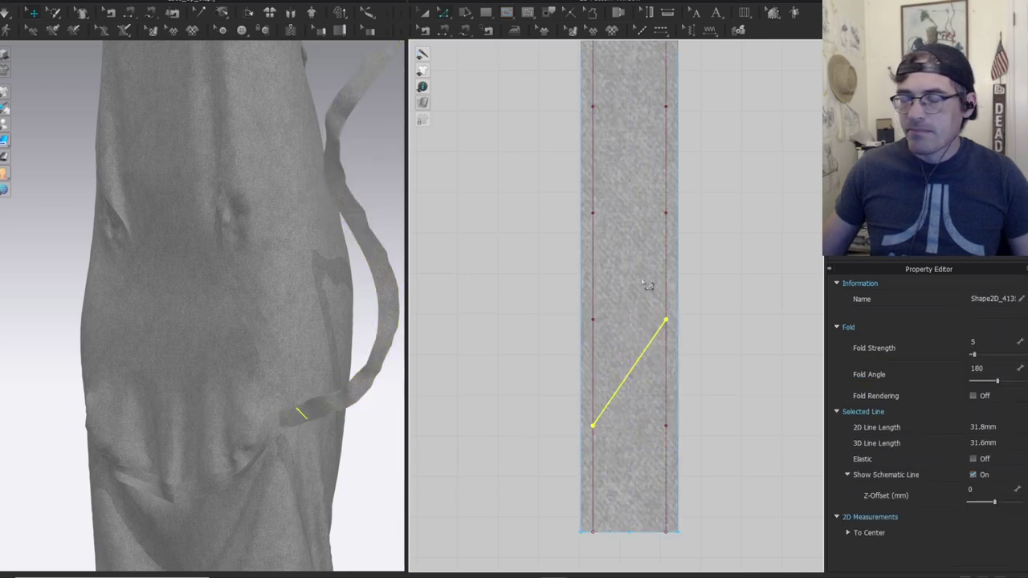
Copy the diagonal line and paste it repeatedly up the strap at a 26.2 mm interval.
middle_drag(664, 299, 666, 368)
key(ctrl+v)
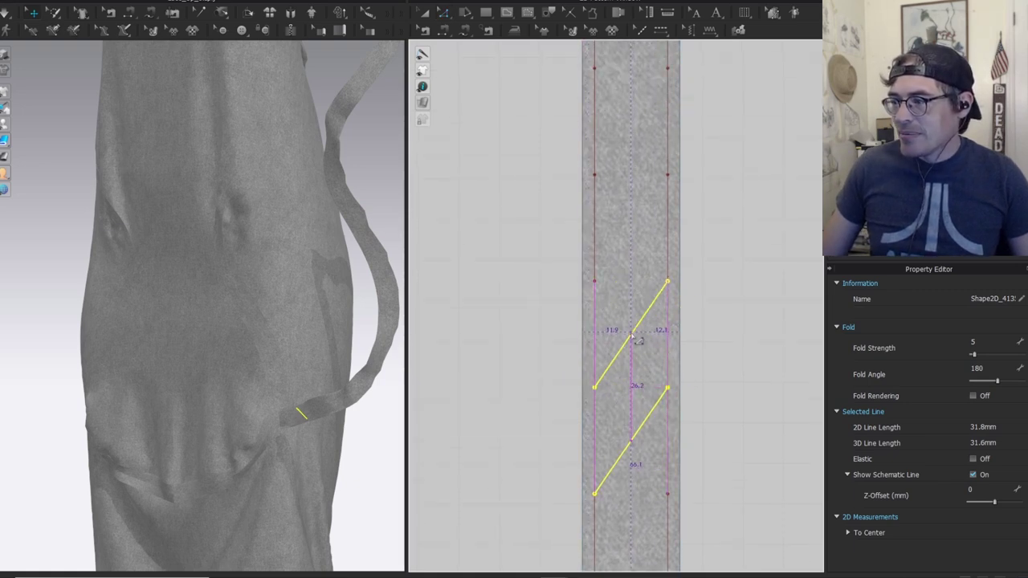
click(637, 340)
scroll(563, 210, up, 11)
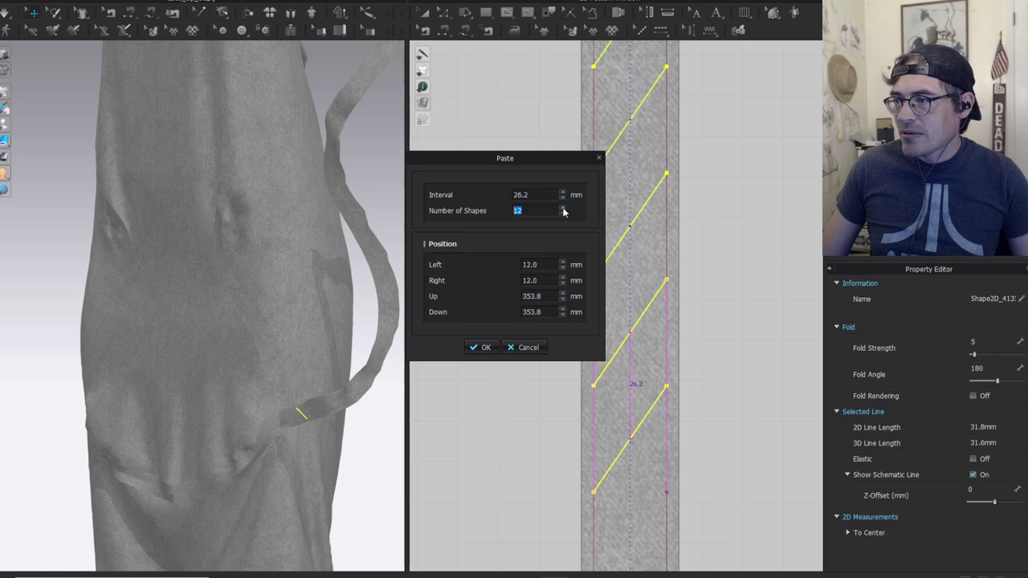
click(481, 347)
Delete the diagonal lines that extend beyond the strap's upper end.
scroll(638, 182, down, 5)
scroll(639, 187, up, 4)
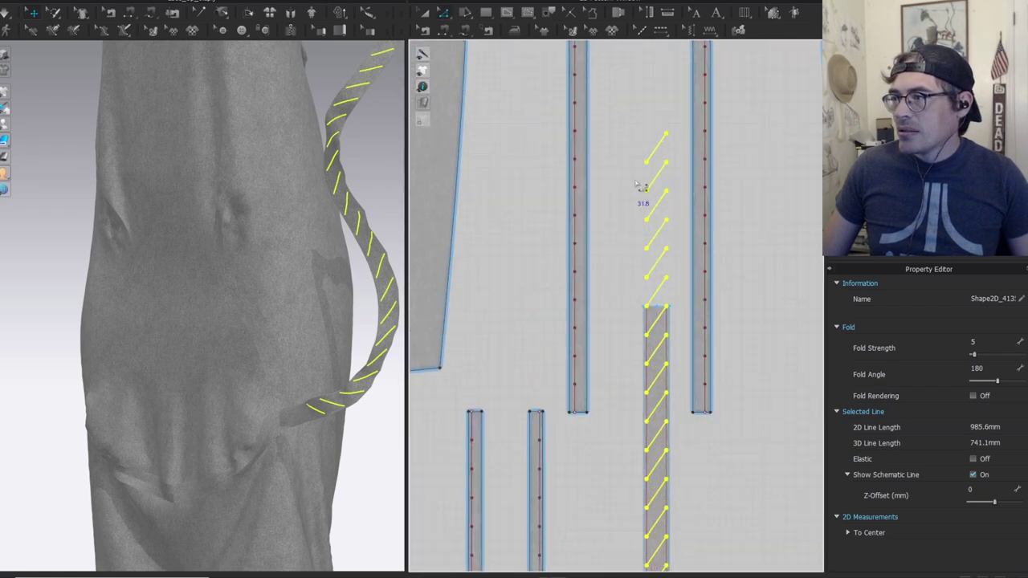
scroll(633, 184, up, 3)
drag(615, 88, 698, 347)
key(Delete)
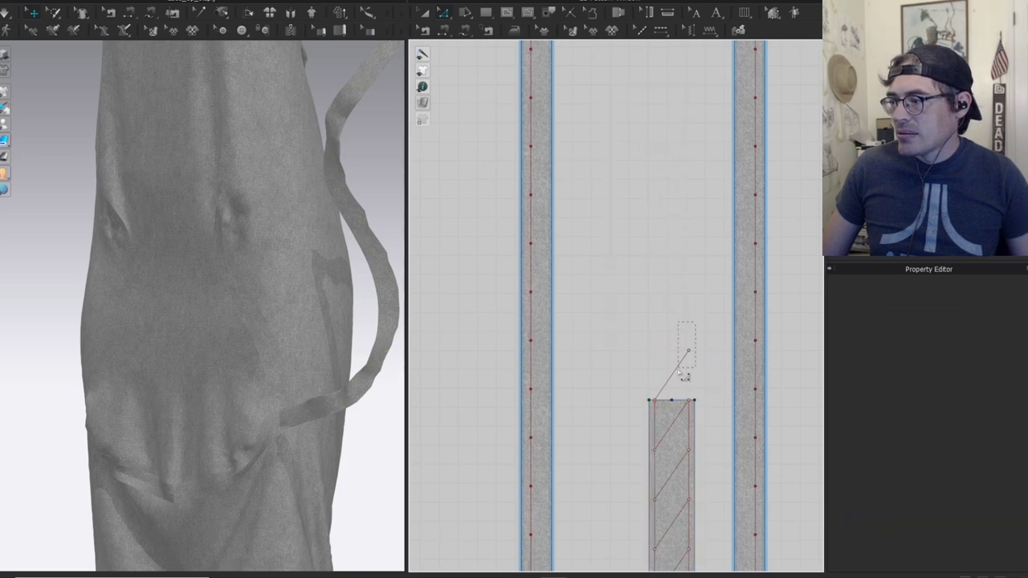
scroll(674, 338, down, 3)
scroll(629, 345, up, 3)
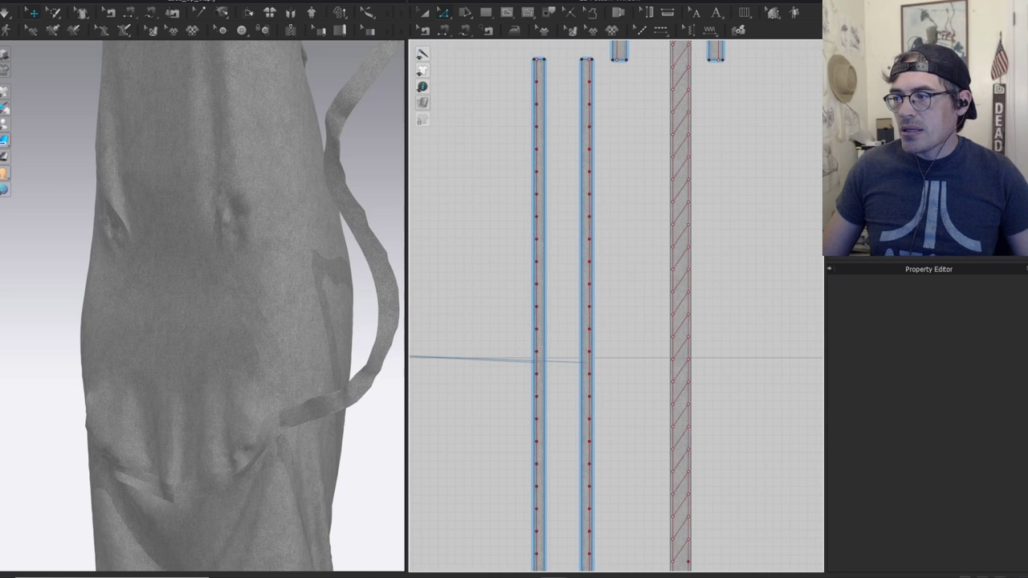
click(689, 189)
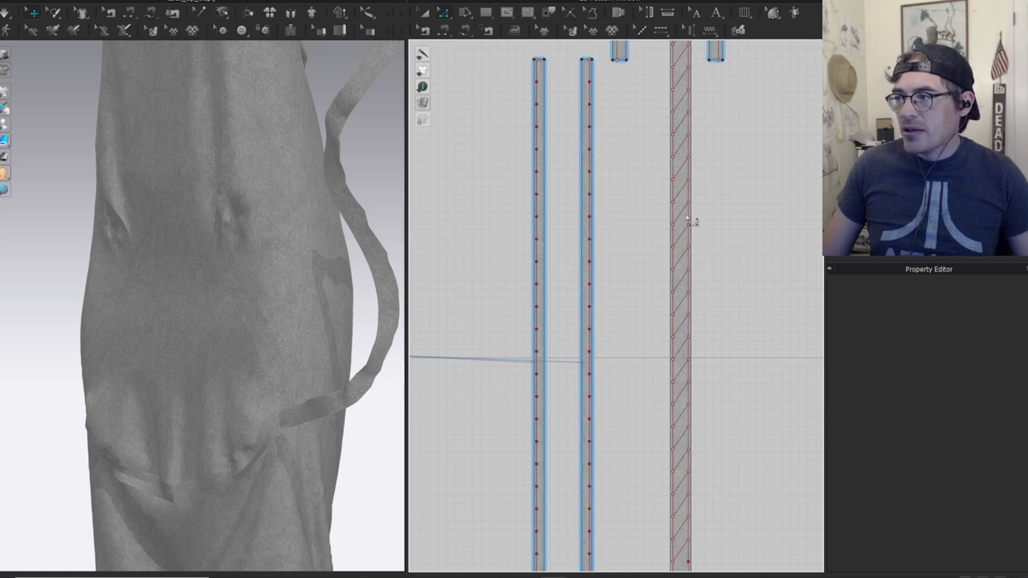
Cut the patterned strap along its two long guide lines and delete the narrow outer strips on both sides.
scroll(673, 228, up, 4)
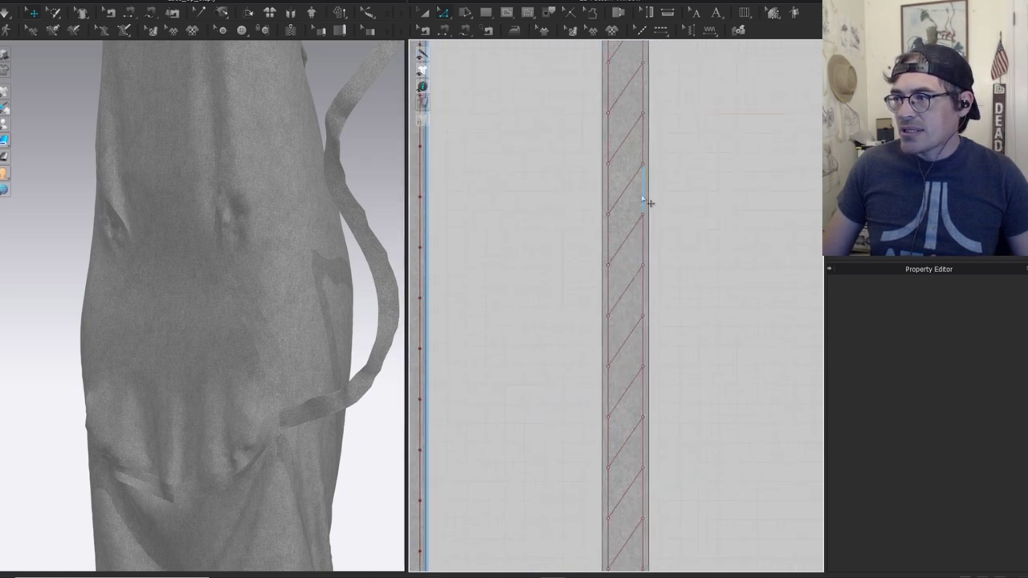
click(643, 199)
shift+click(608, 189)
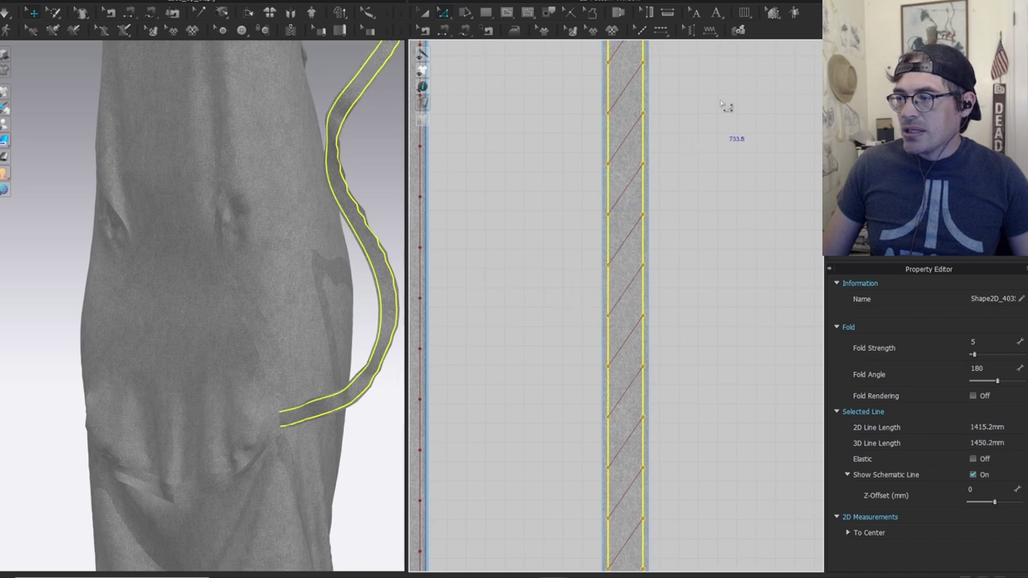
click(641, 154)
key(z)
click(644, 184)
shift+click(604, 196)
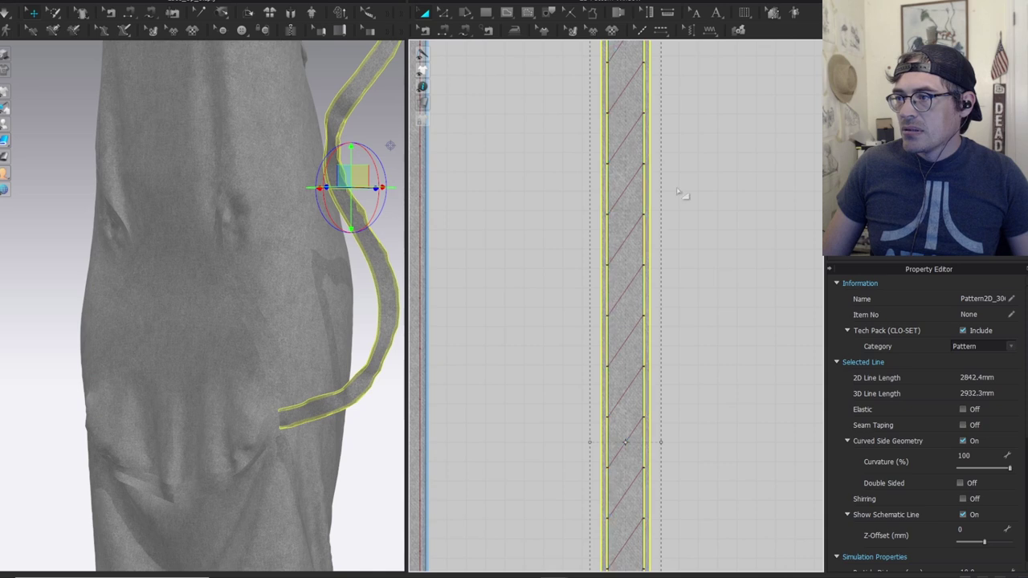
key(Delete)
Offset all the strap's diagonals as internal lines by 2.0 mm on both sides, extended to the pattern outline.
scroll(669, 225, down, 3)
click(648, 225)
key(ctrl+a)
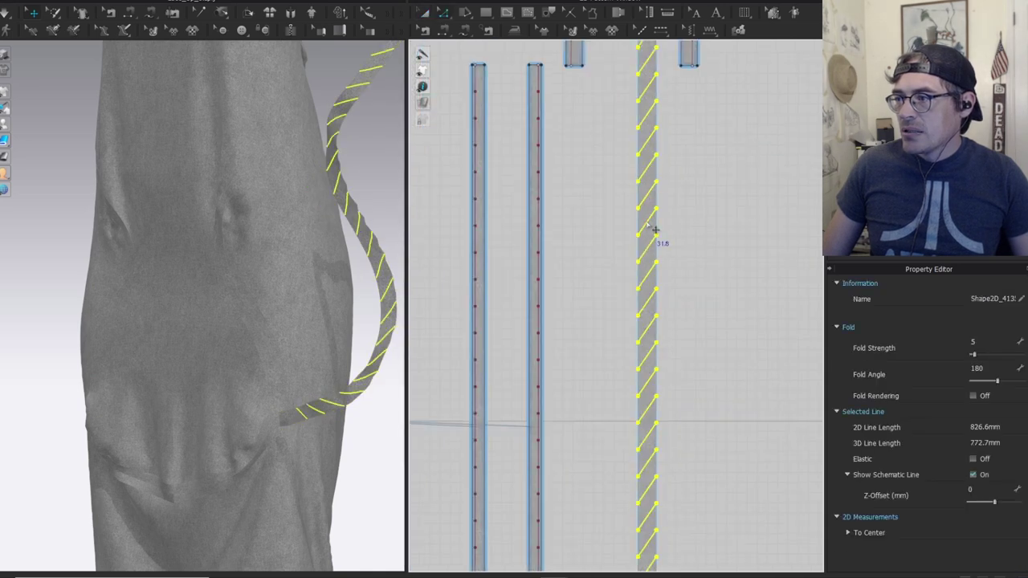
key(ctrl+i)
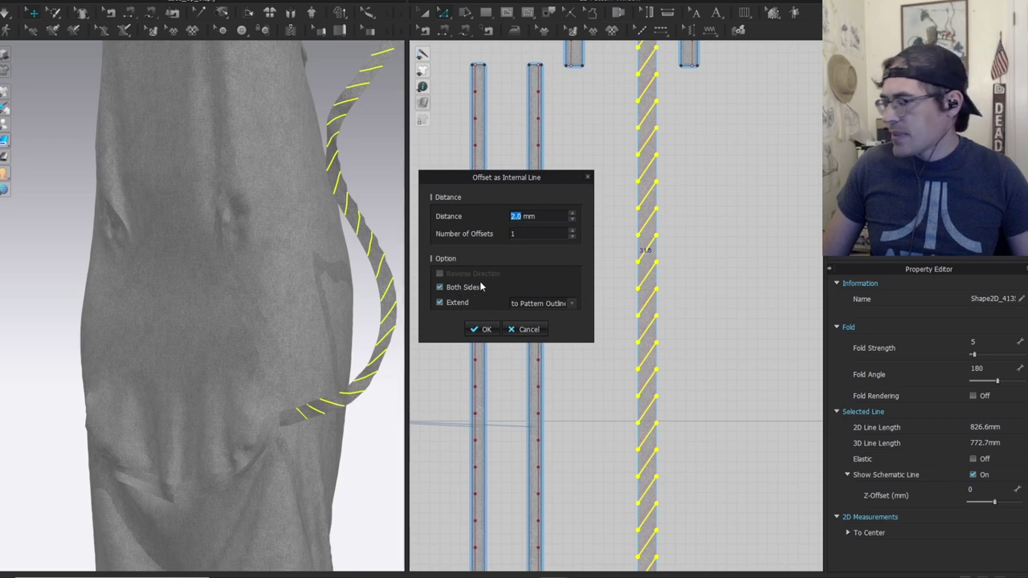
click(485, 326)
scroll(657, 231, up, 3)
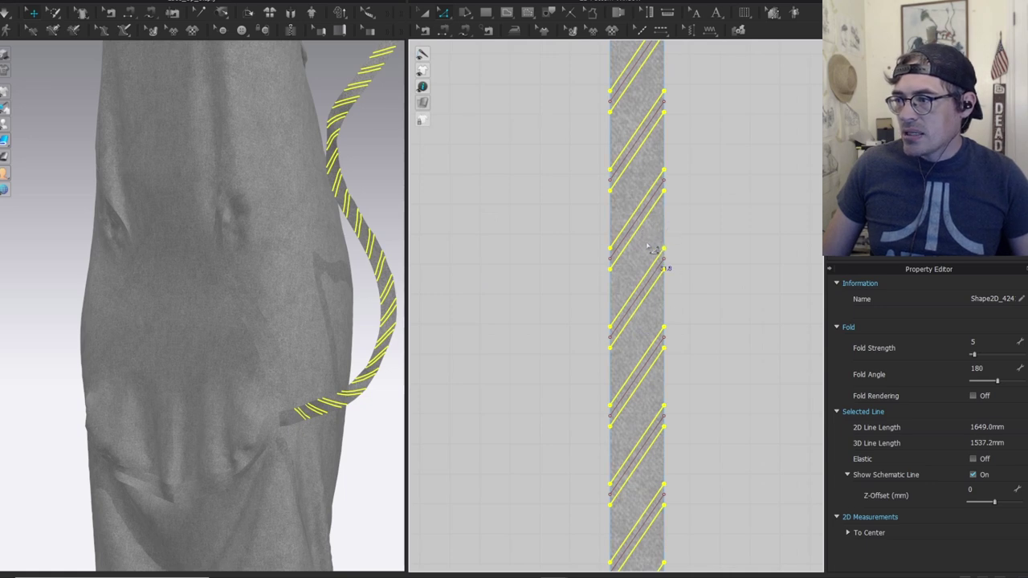
Lock the new offset lines on the strap.
right_click(634, 222)
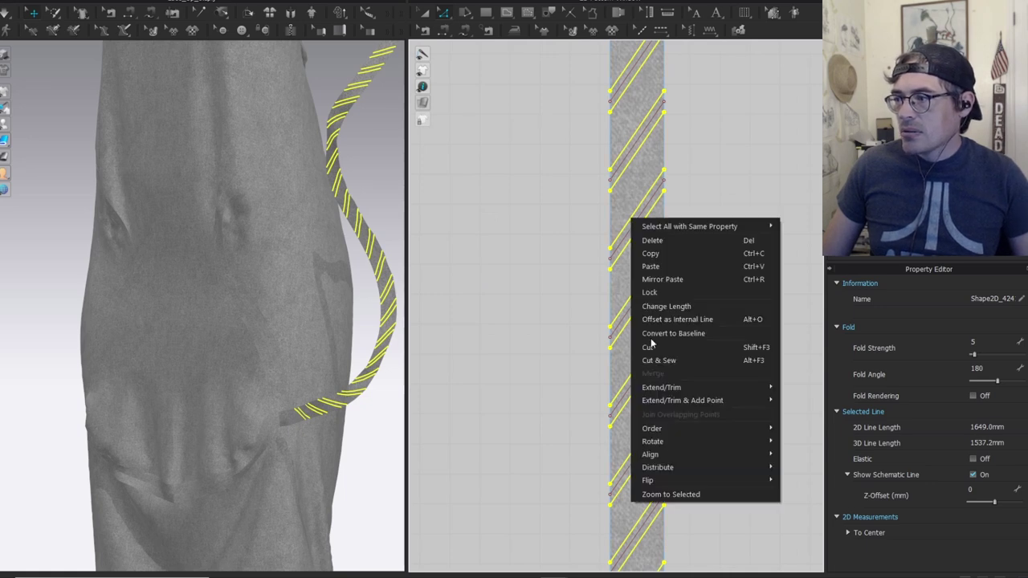
click(649, 292)
scroll(671, 301, down, 2)
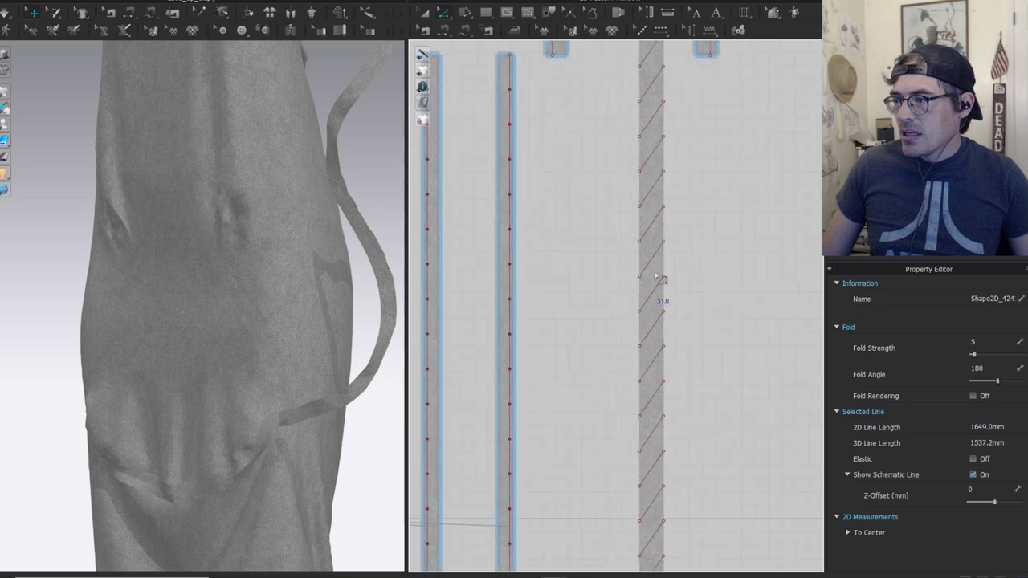
Delete the original centre diagonals from the strap and unlock the paired offset lines.
scroll(649, 283, down, 4)
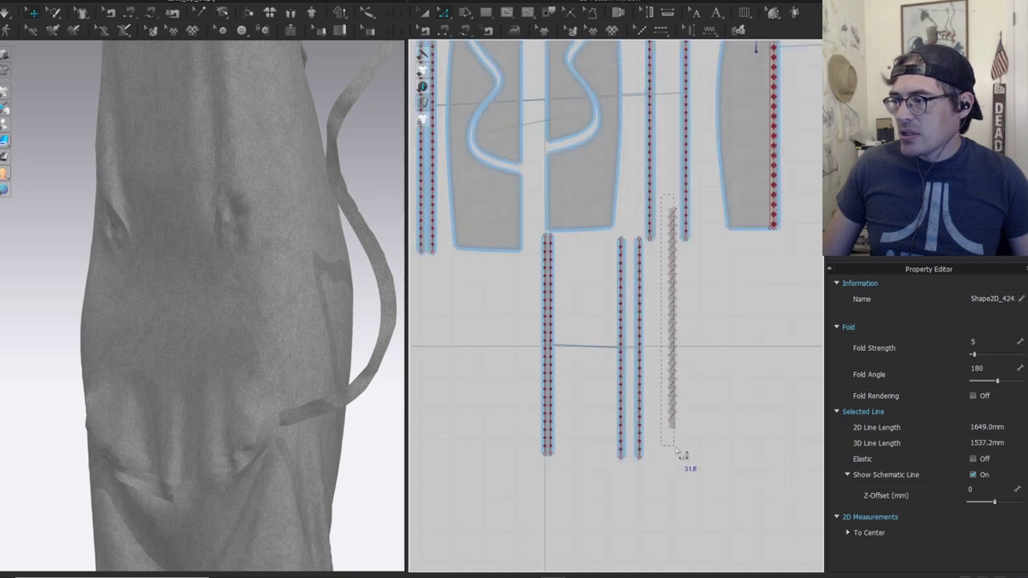
drag(678, 450, 680, 452)
scroll(676, 291, up, 4)
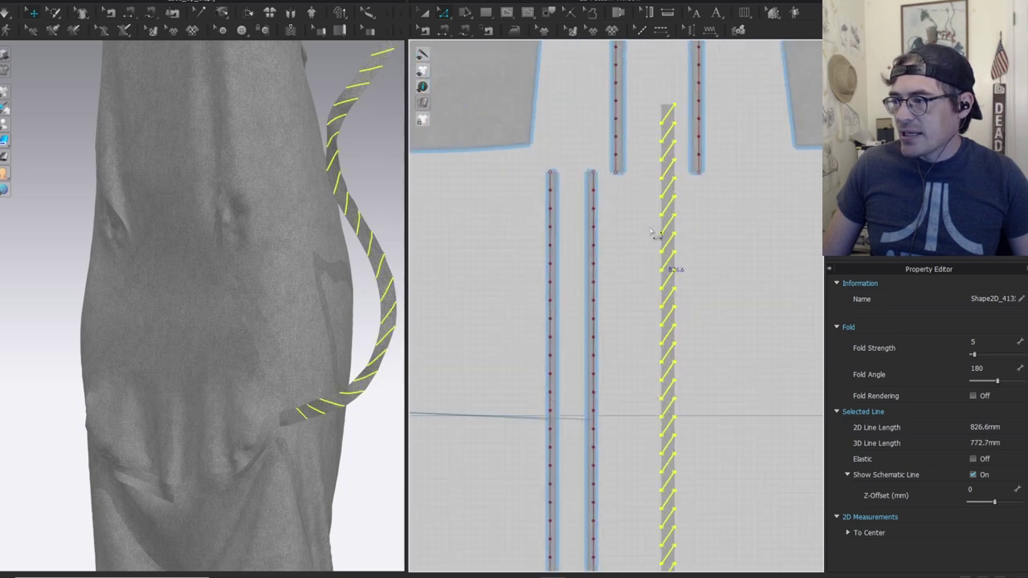
scroll(674, 241, up, 2)
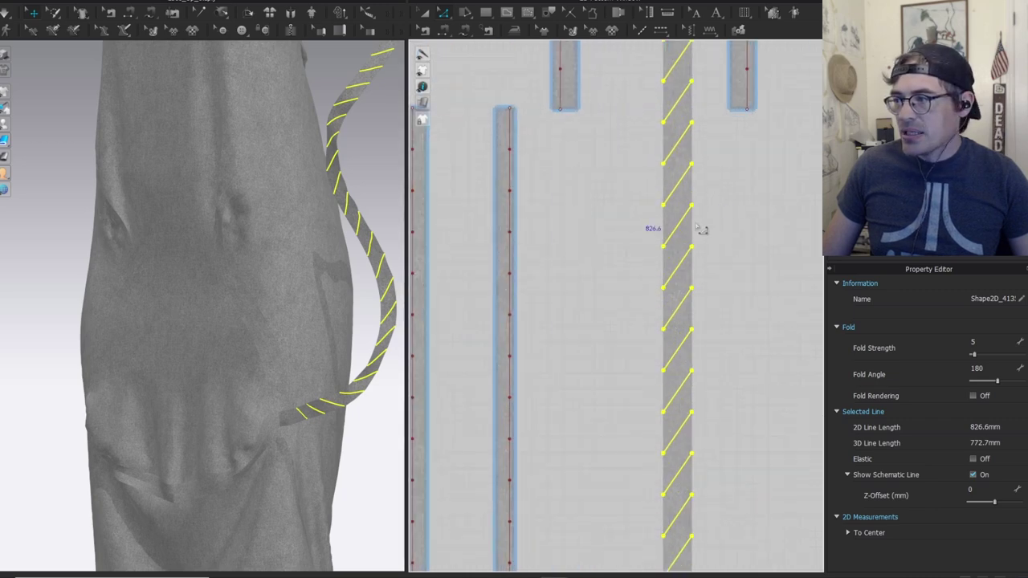
click(690, 245)
scroll(674, 257, down, 1)
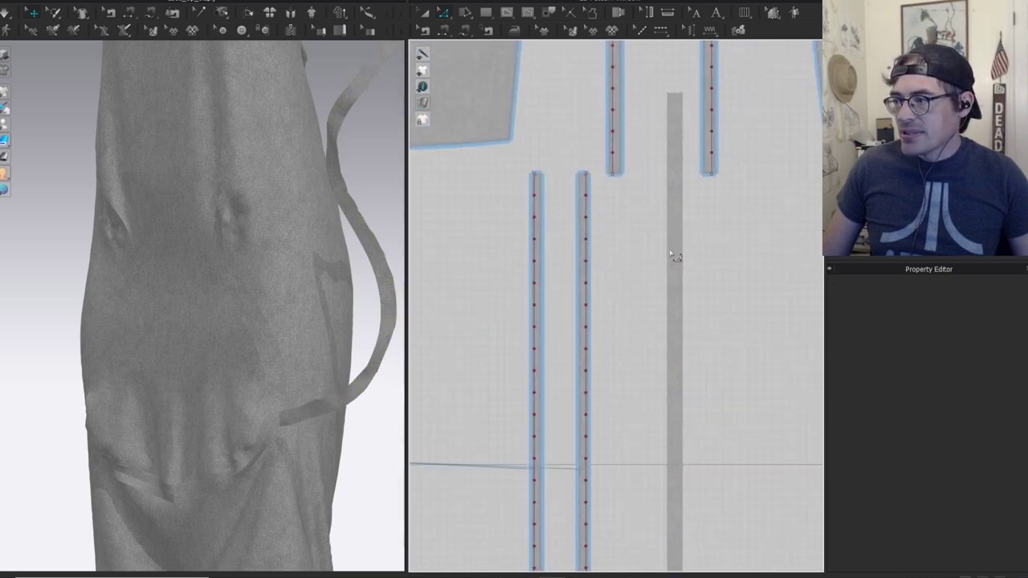
key(ctrl+z)
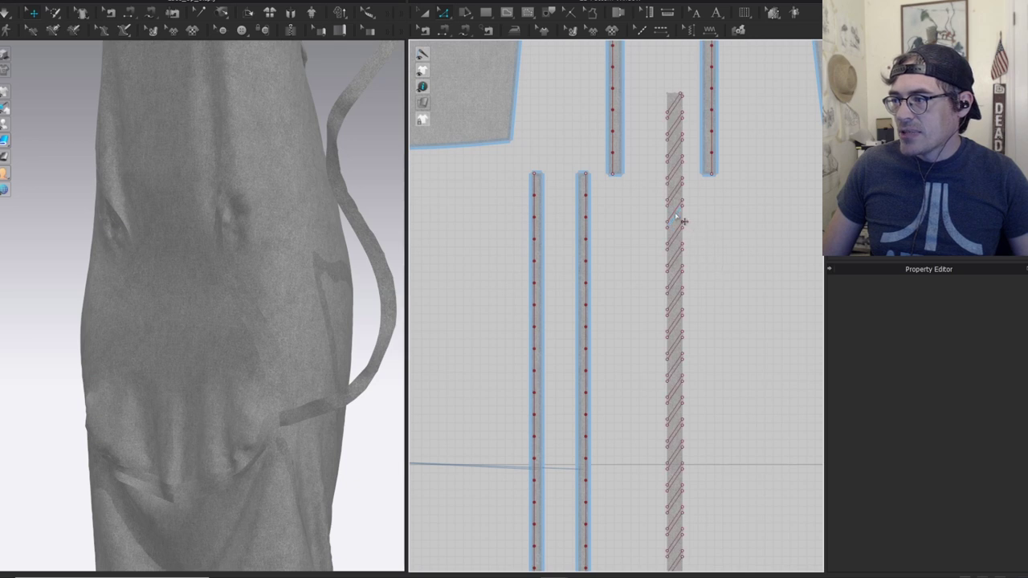
Apply Extend/Trim to all the paired offset diagonals on the strap.
scroll(683, 229, up, 4)
click(676, 283)
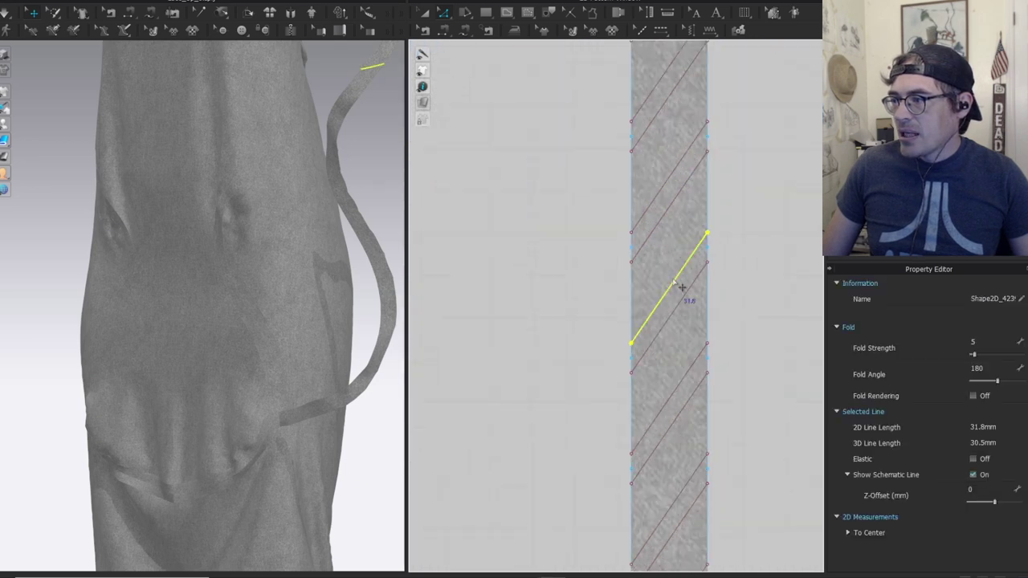
key(ctrl+a)
scroll(683, 294, down, 6)
middle_drag(719, 351, 565, 165)
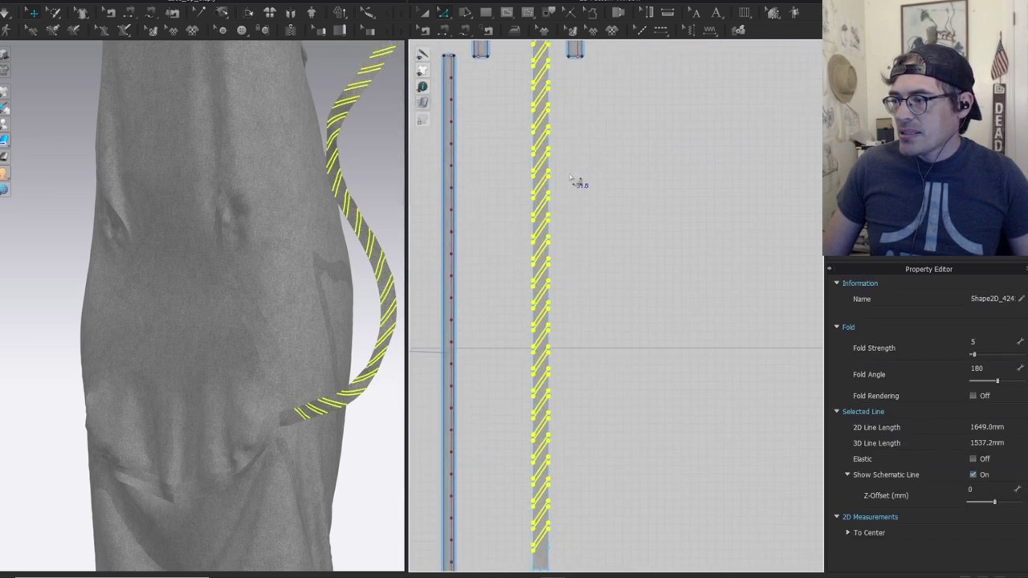
right_click(540, 208)
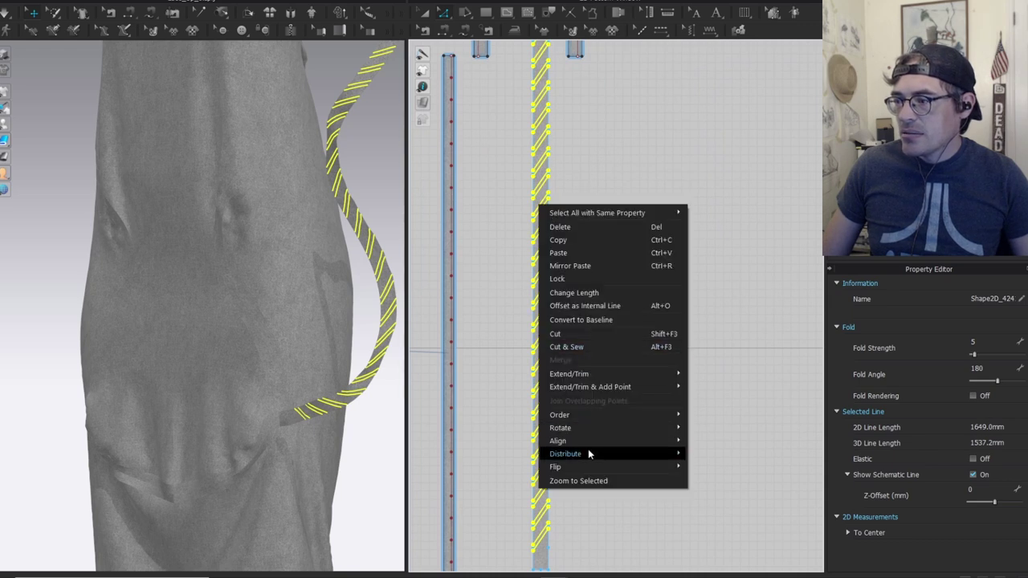
mouse_move(628, 376)
click(724, 373)
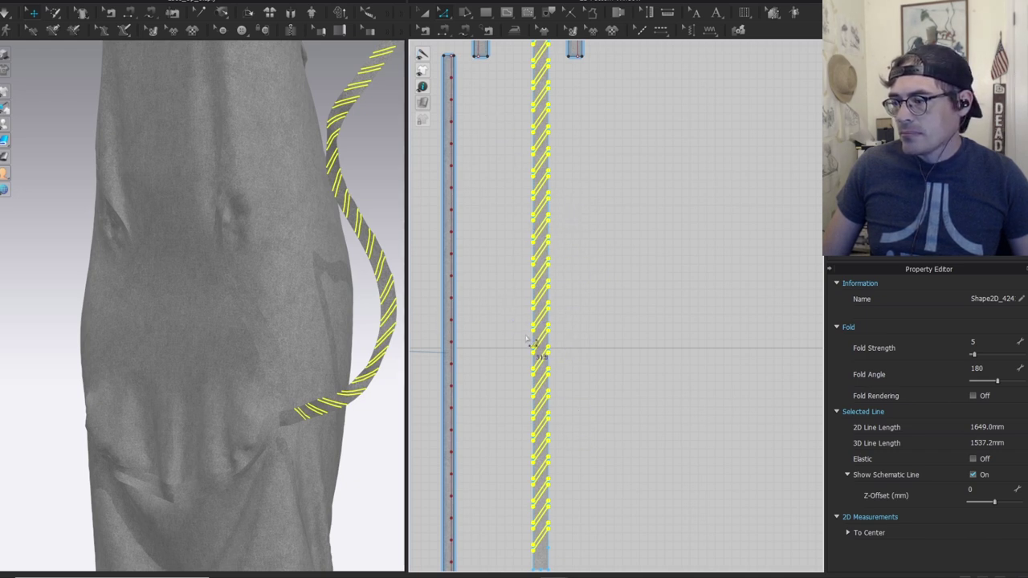
scroll(541, 267, down, 2)
scroll(554, 266, up, 9)
click(566, 242)
click(501, 248)
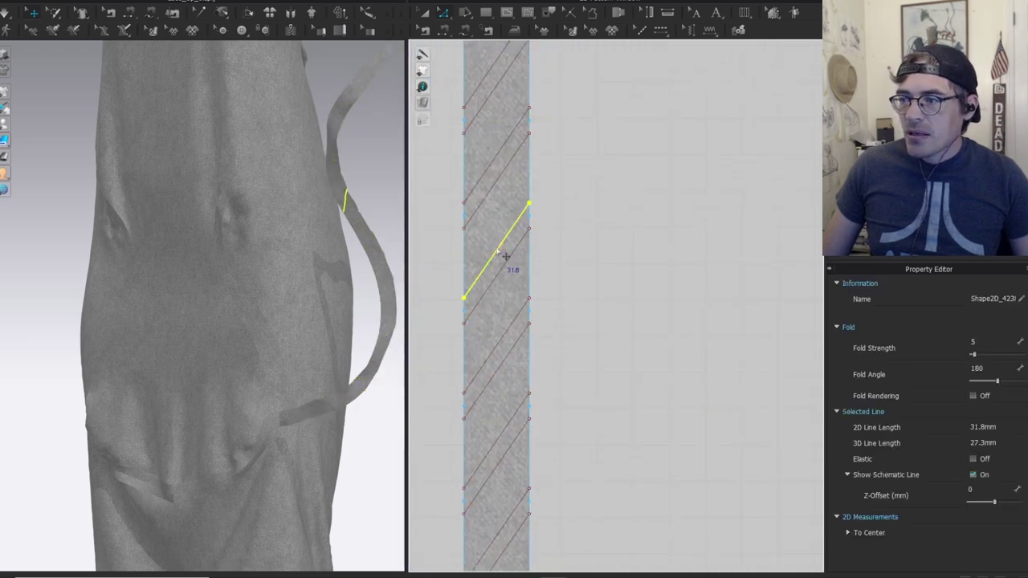
Move the whole patterned strap down and closer to the two narrow half straps.
scroll(505, 255, down, 5)
middle_drag(523, 278, 602, 279)
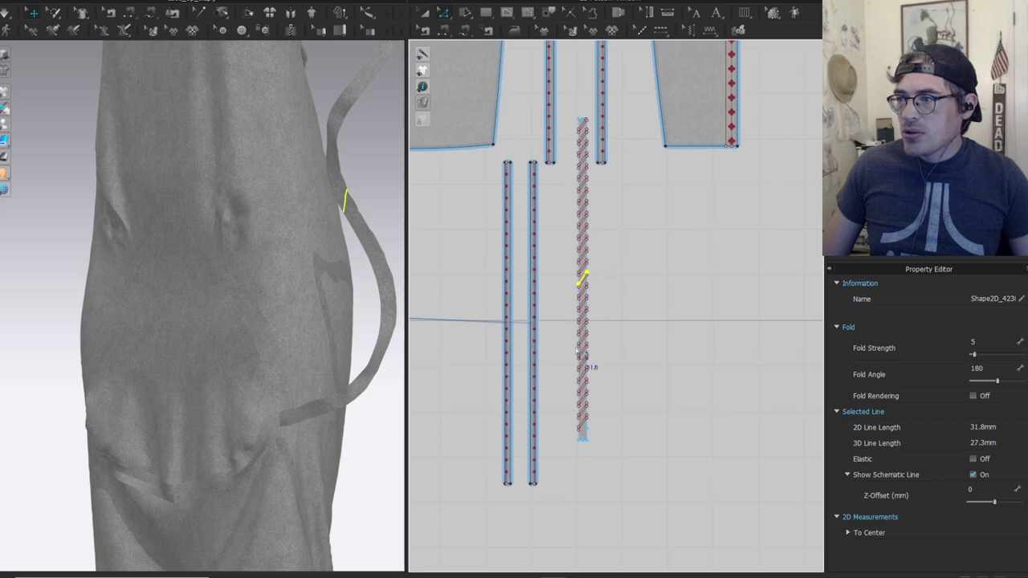
key(a)
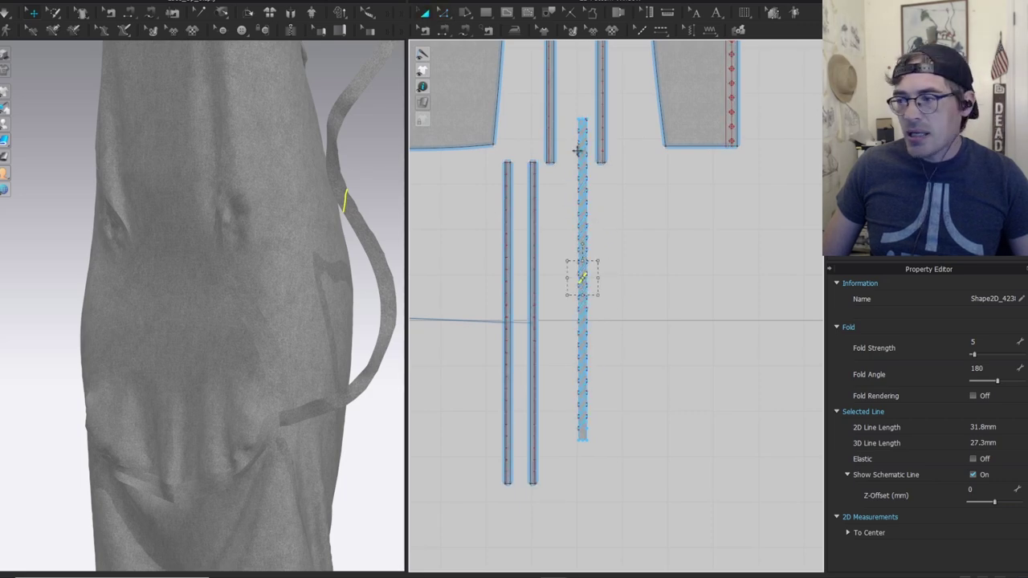
scroll(583, 149, up, 3)
click(575, 240)
drag(574, 239, 562, 235)
scroll(571, 289, down, 3)
middle_drag(599, 287, 672, 120)
Lock both long outer edges of the half strap farther from the patterned strap.
key(m)
scroll(589, 354, up, 3)
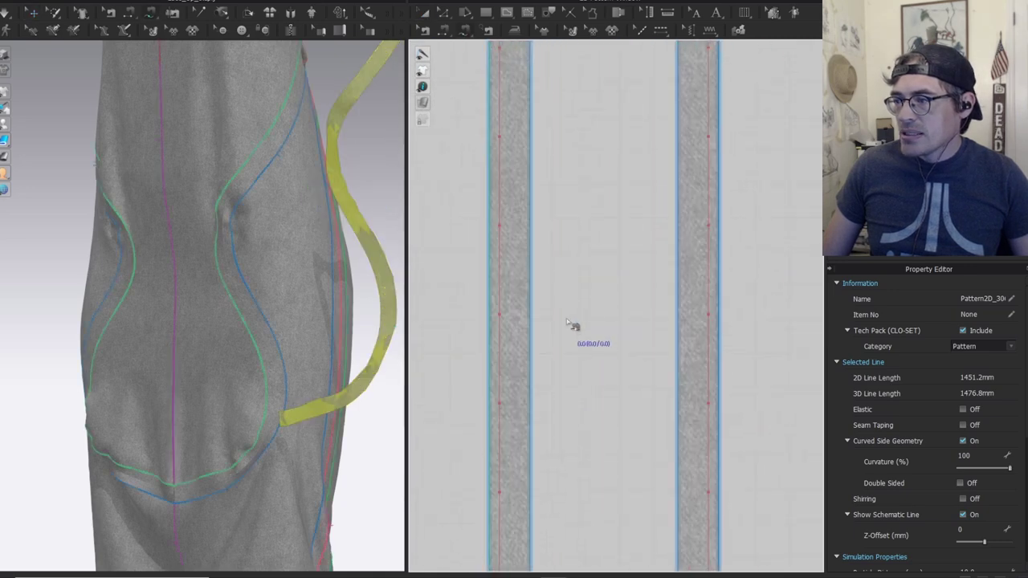
click(574, 329)
click(529, 316)
click(491, 317)
right_click(492, 317)
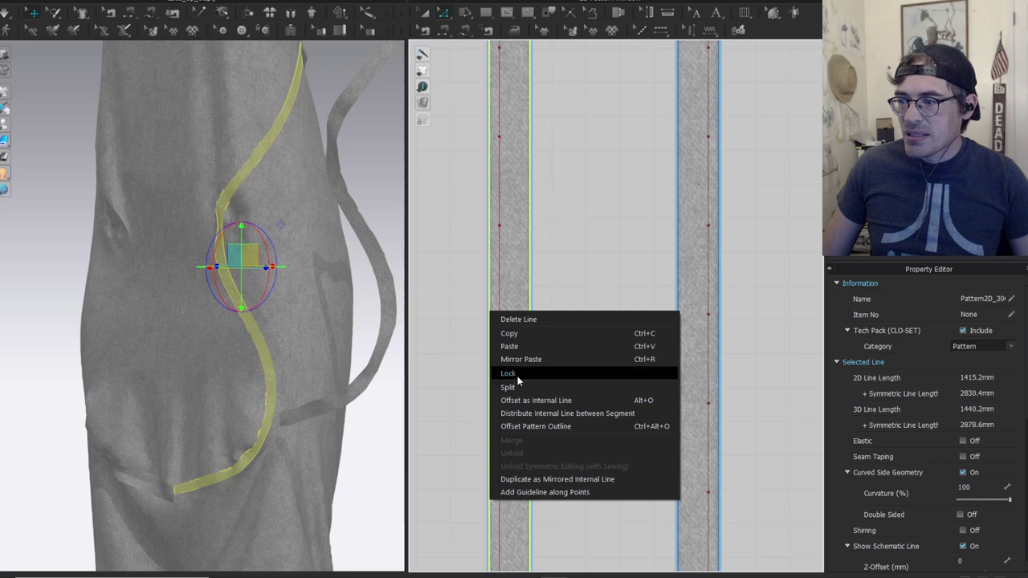
click(517, 378)
Sew the patterned strap's near long edge to the full guide line on the farther half strap with free sewing.
scroll(638, 285, down, 3)
scroll(637, 285, down, 2)
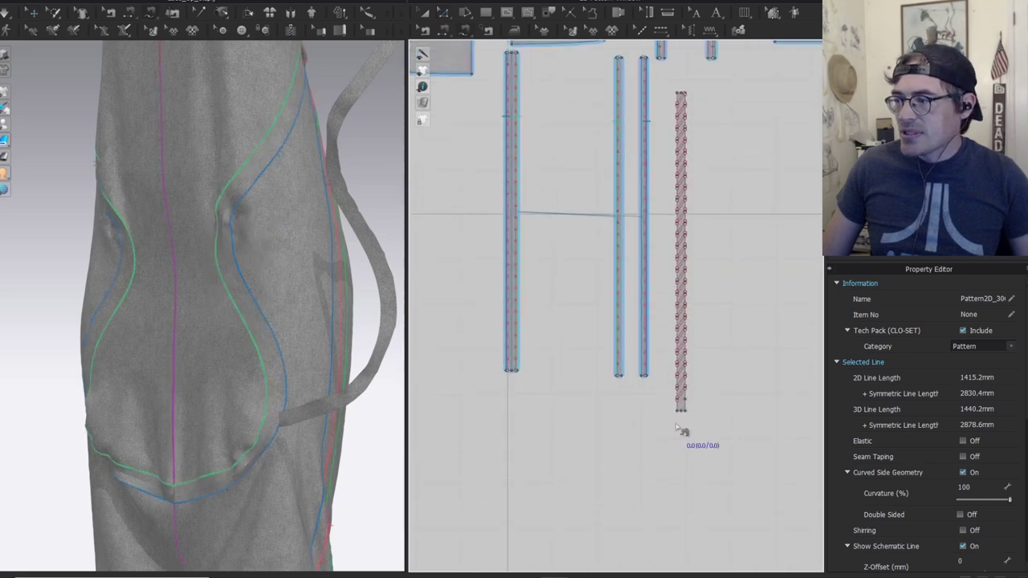
click(678, 94)
middle_drag(678, 94, 679, 236)
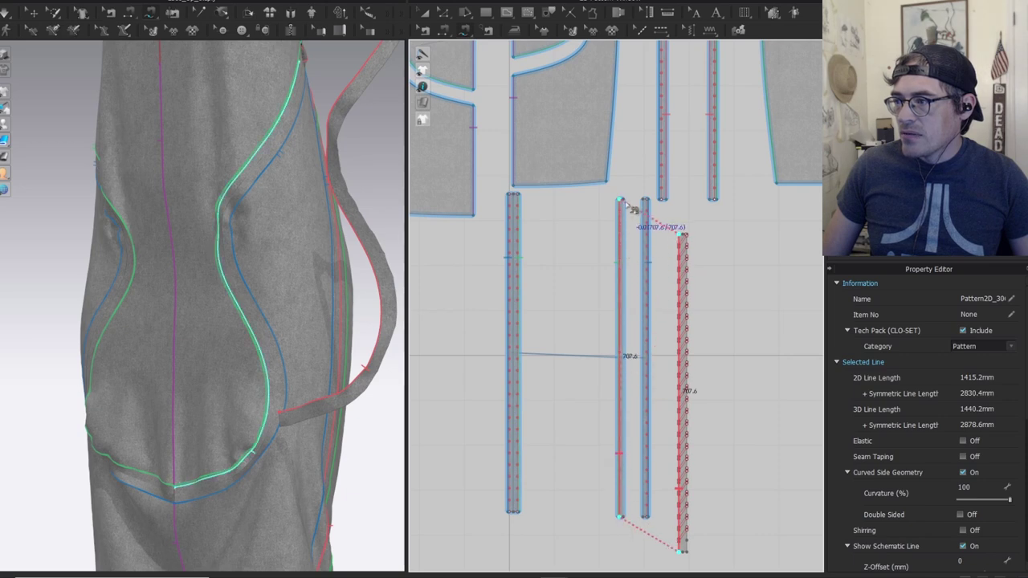
click(622, 229)
Lock both long outer edges of the half strap nearest the patterned strap.
click(687, 553)
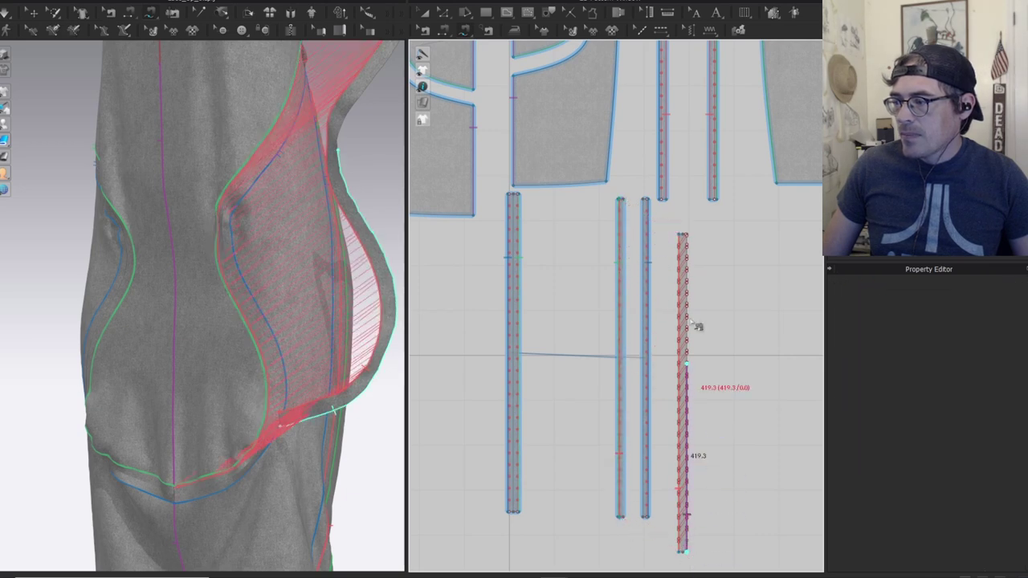
click(688, 234)
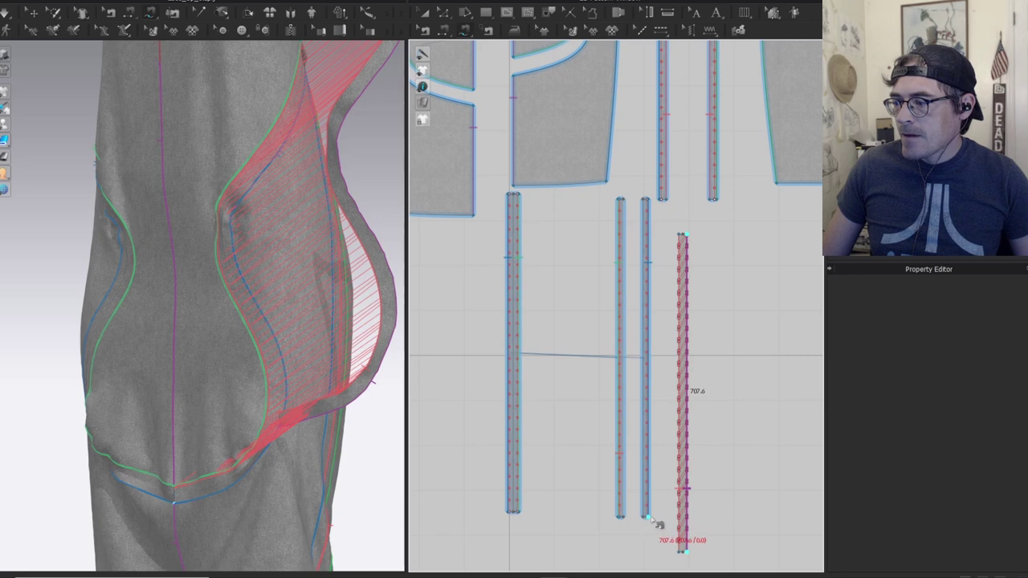
scroll(651, 521, up, 5)
click(643, 504)
shift+click(631, 505)
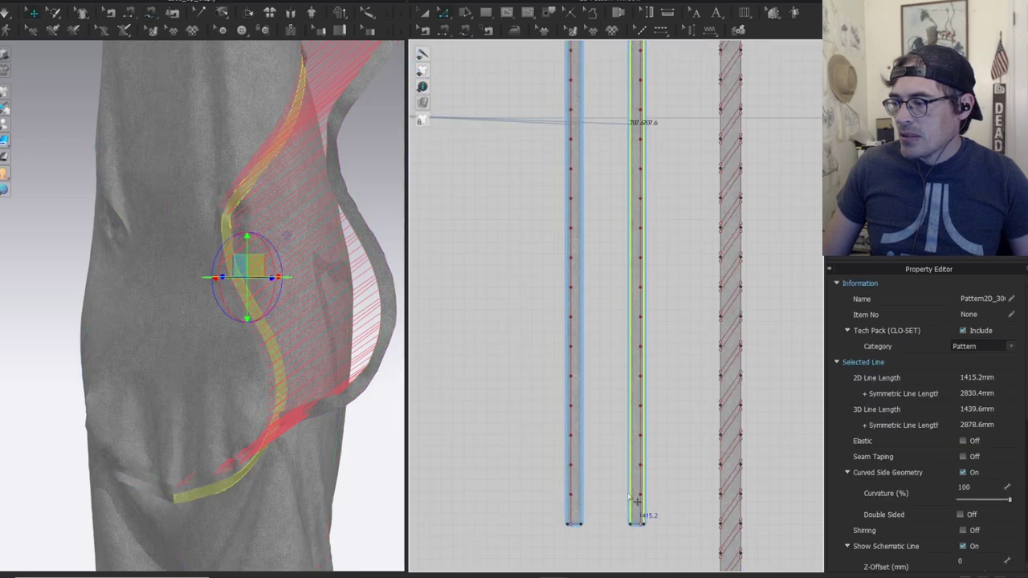
right_click(631, 506)
click(661, 380)
Sew the patterned strap's other long edge to the nearest half strap's guide line and place the strap along the curved garment opening.
scroll(742, 417, down, 4)
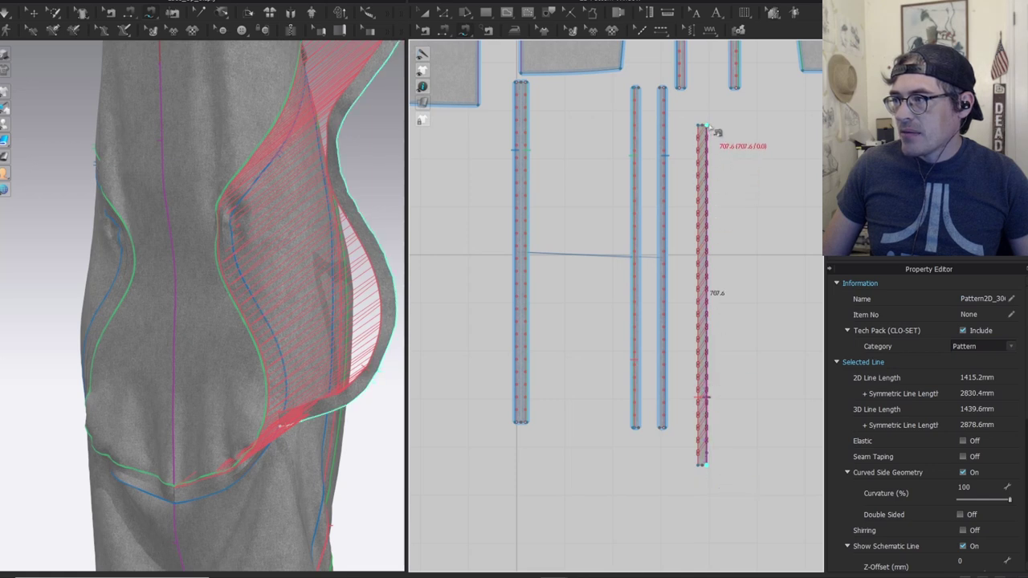
click(665, 429)
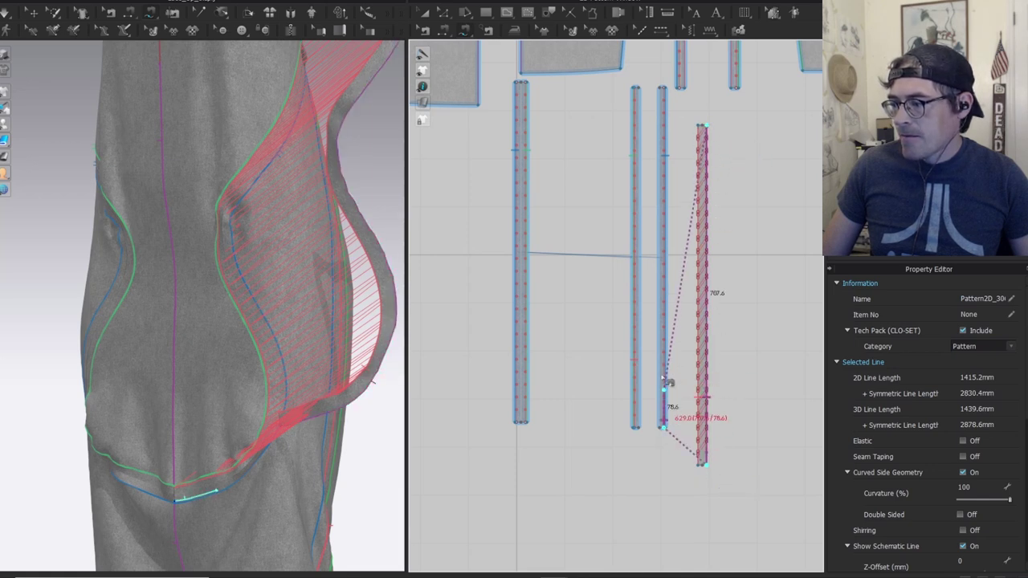
click(671, 95)
scroll(723, 181, up, 3)
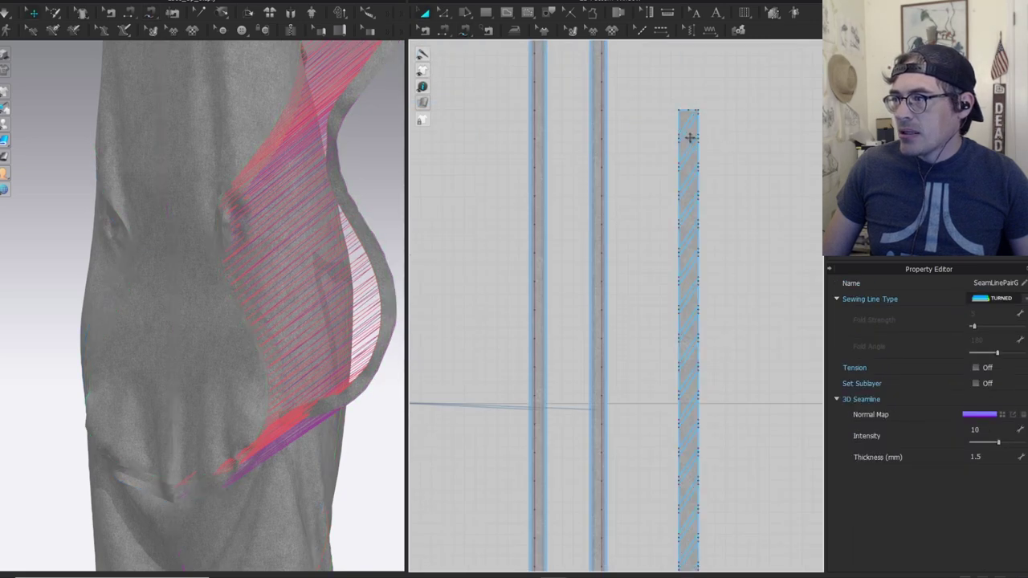
click(683, 137)
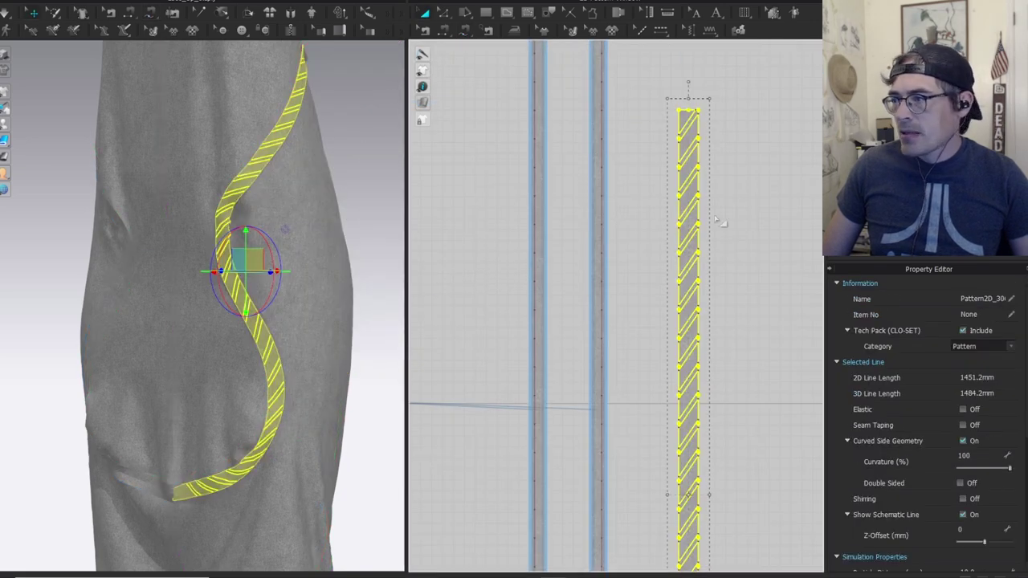
Paste a copy of the patterned strap beside it and flip the copy so its diagonals slant the opposite way.
scroll(654, 298, down, 4)
scroll(654, 356, up, 2)
scroll(654, 273, up, 1)
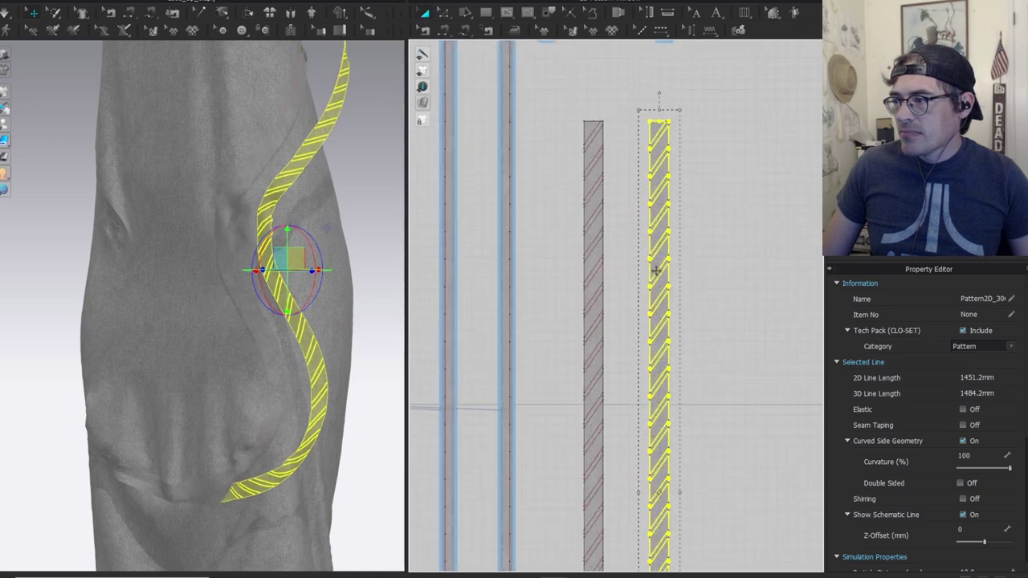
right_click(657, 267)
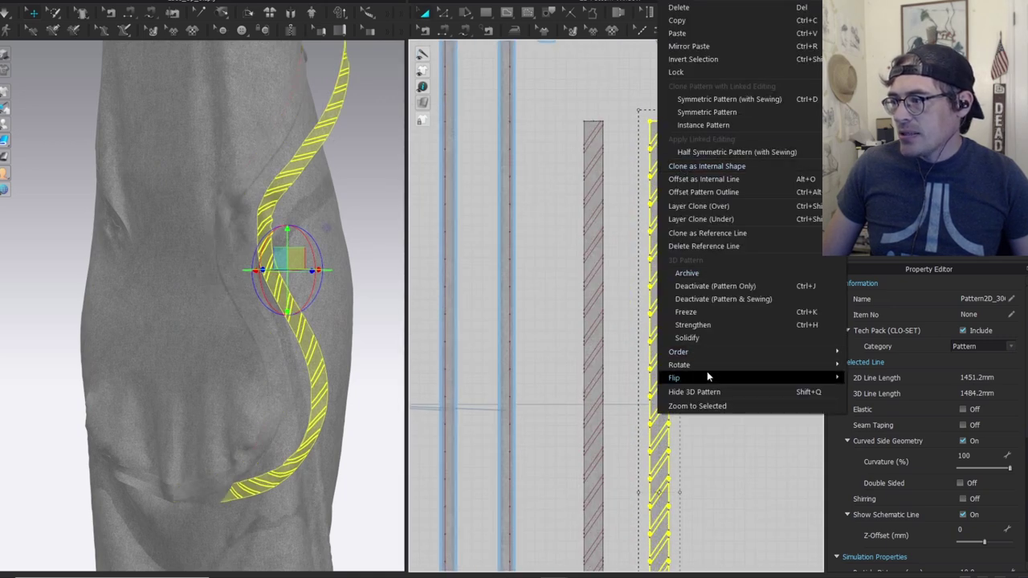
mouse_move(707, 377)
click(875, 381)
Sew the flipped strap's near long edge to the full guide line on the farther half strap with free sewing.
scroll(722, 171, down, 2)
key(m)
click(695, 432)
middle_drag(689, 126, 692, 212)
click(697, 215)
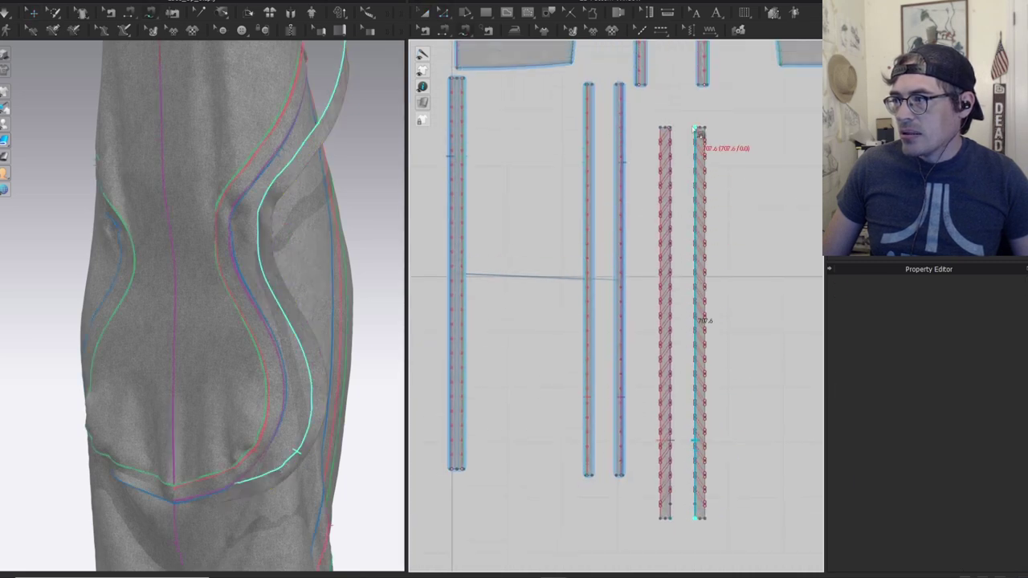
click(587, 475)
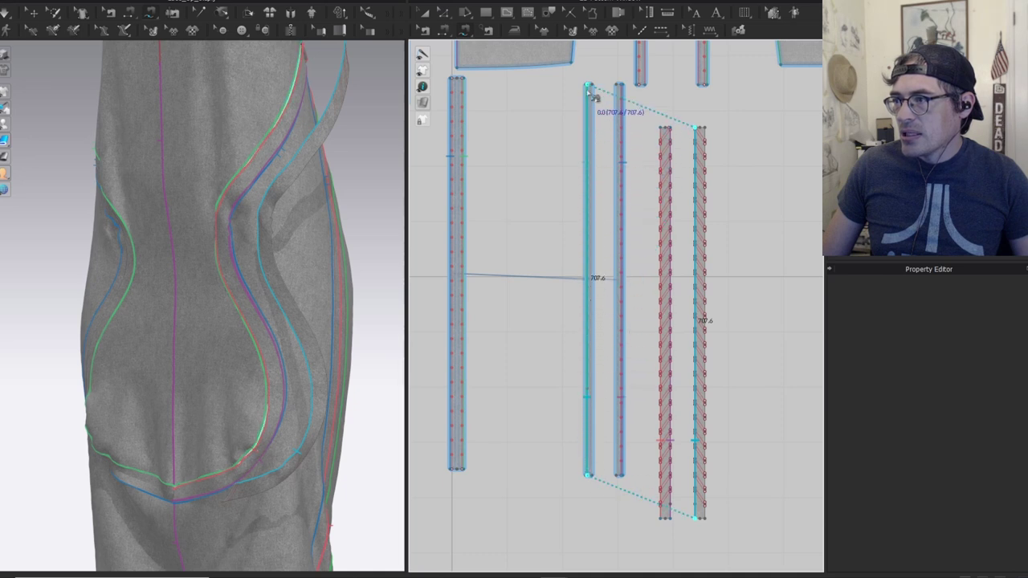
click(591, 90)
Sew the flipped strap's outer long edge to the full guide line on the nearer half strap.
click(704, 521)
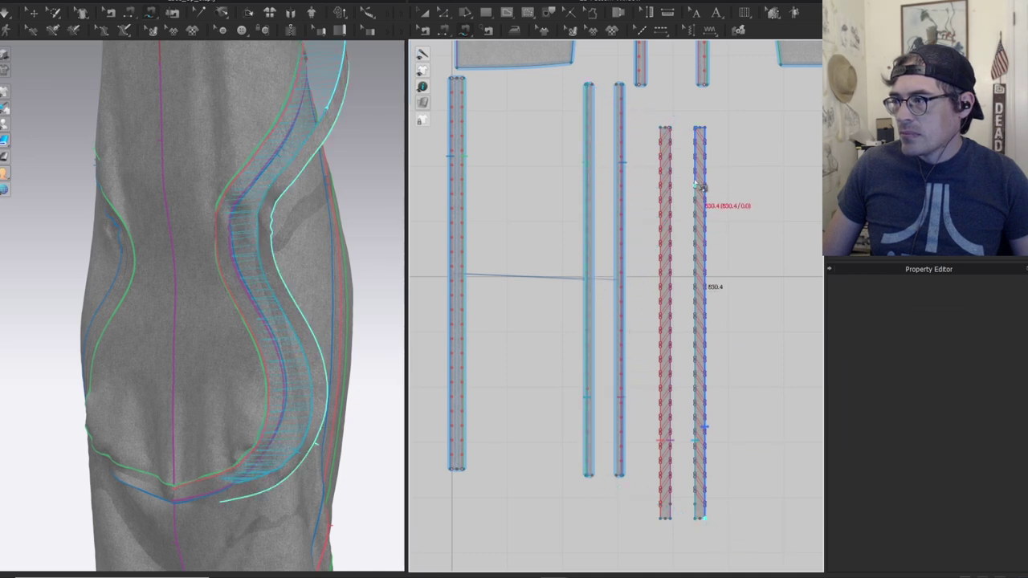
click(705, 129)
scroll(625, 460, up, 4)
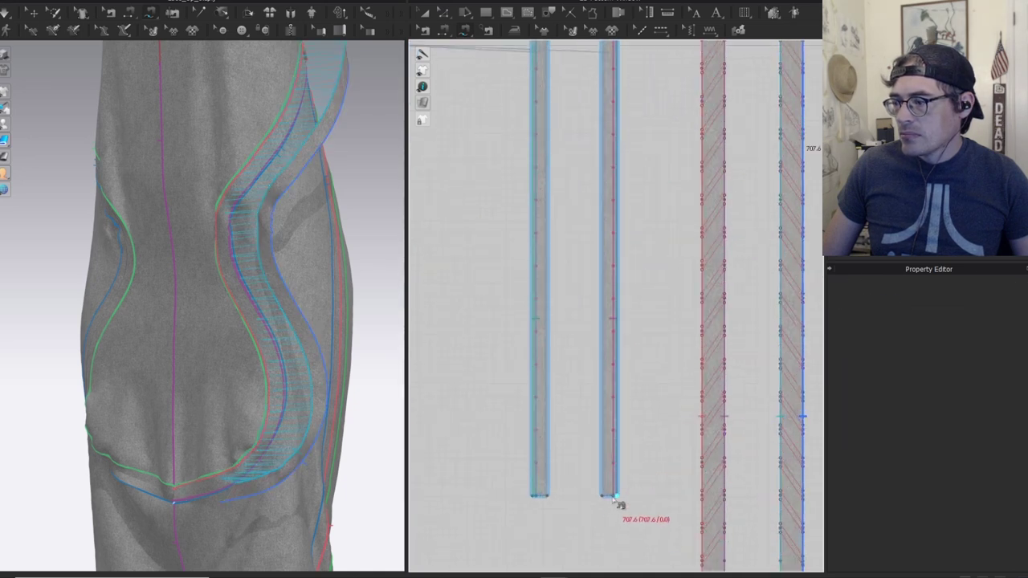
click(613, 497)
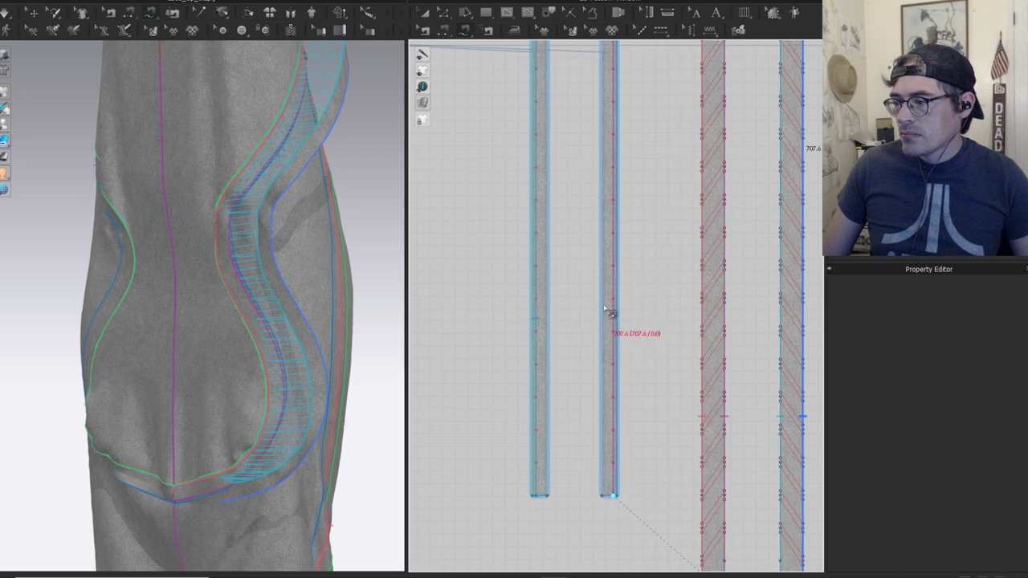
scroll(609, 309, down, 2)
middle_drag(614, 210, 637, 389)
middle_drag(637, 209, 654, 474)
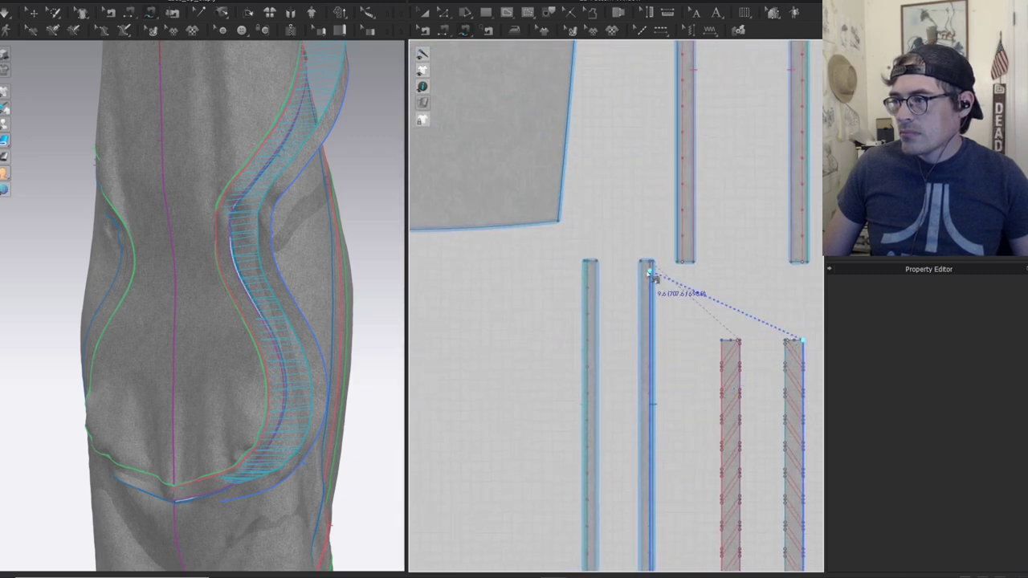
click(649, 265)
Select both patterned straps and simulate them so their seams pull together along the curved opening.
scroll(659, 299, down, 2)
middle_drag(734, 441, 652, 308)
key(a)
scroll(645, 262, up, 4)
click(703, 132)
shift+click(596, 113)
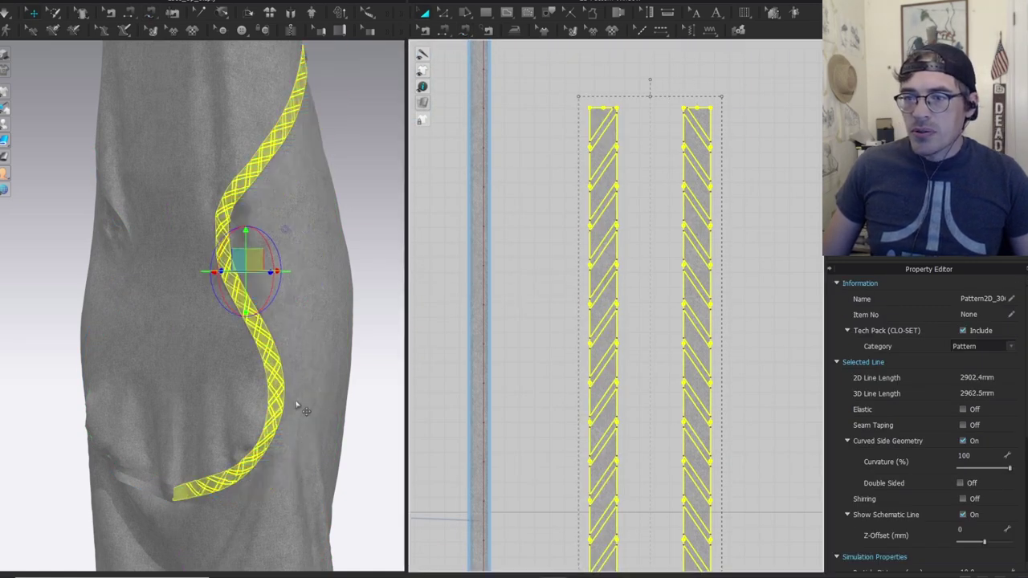
key(Delete)
Try moving the flipped strap outward from the curved opening and simulating it, and undo the attempt.
click(692, 255)
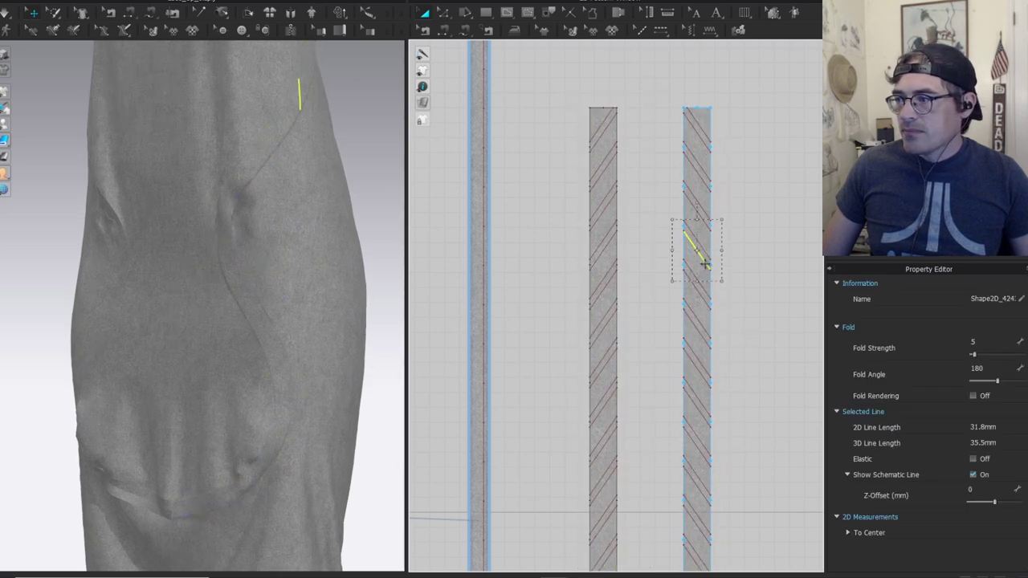
click(709, 116)
mouse_move(293, 245)
right_down()
mouse_move(338, 252)
mouse_move(262, 280)
right_up()
scroll(321, 256, up, 2)
drag(287, 265, 296, 273)
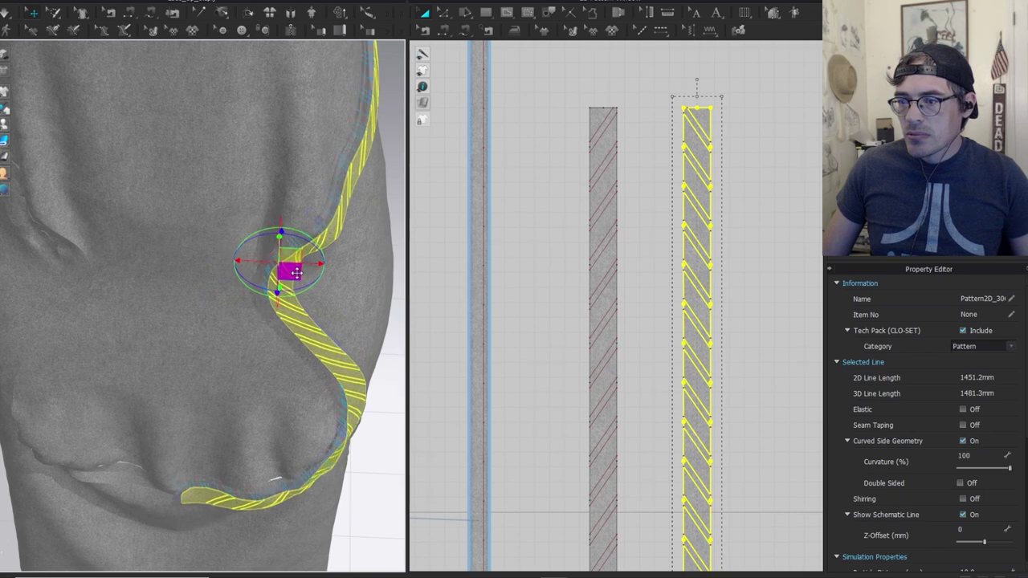
key(space)
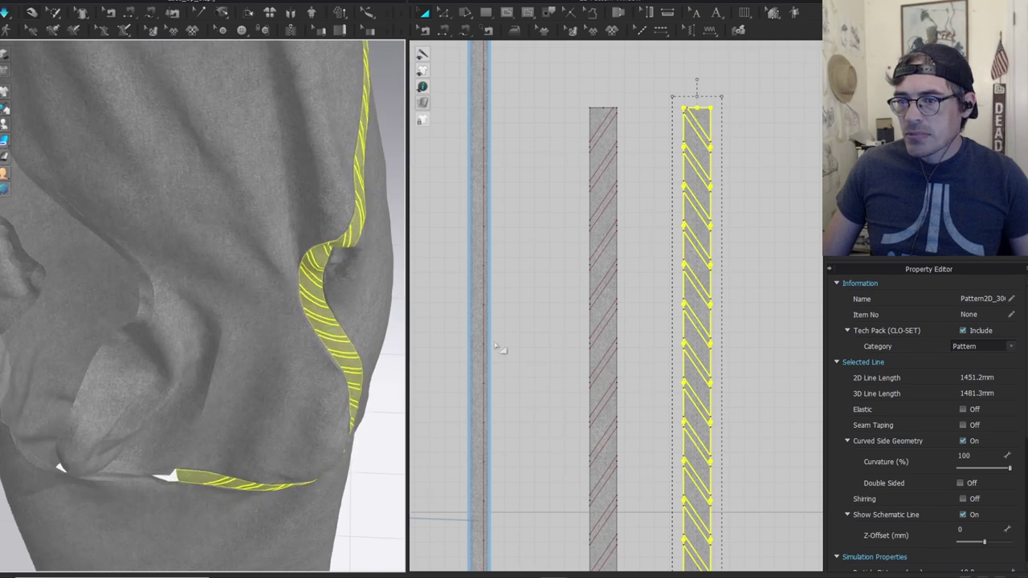
key(space)
scroll(508, 343, down, 5)
key(ctrl+z)
Simulate again and pull the flipped strap into place in the curved opening of the 3D garment.
middle_drag(528, 356, 630, 280)
key(z)
drag(536, 492, 464, 172)
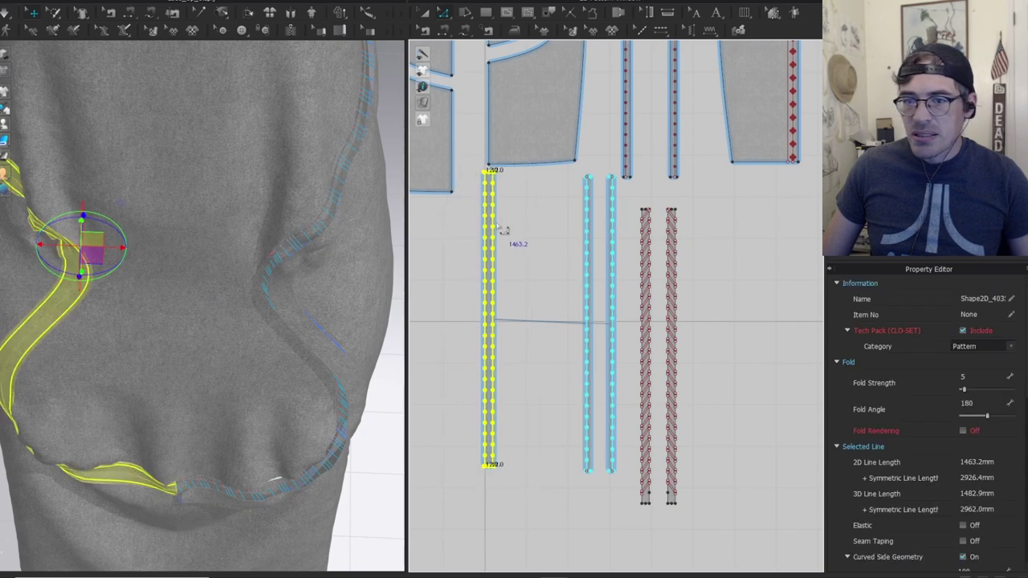
middle_drag(286, 318, 210, 359)
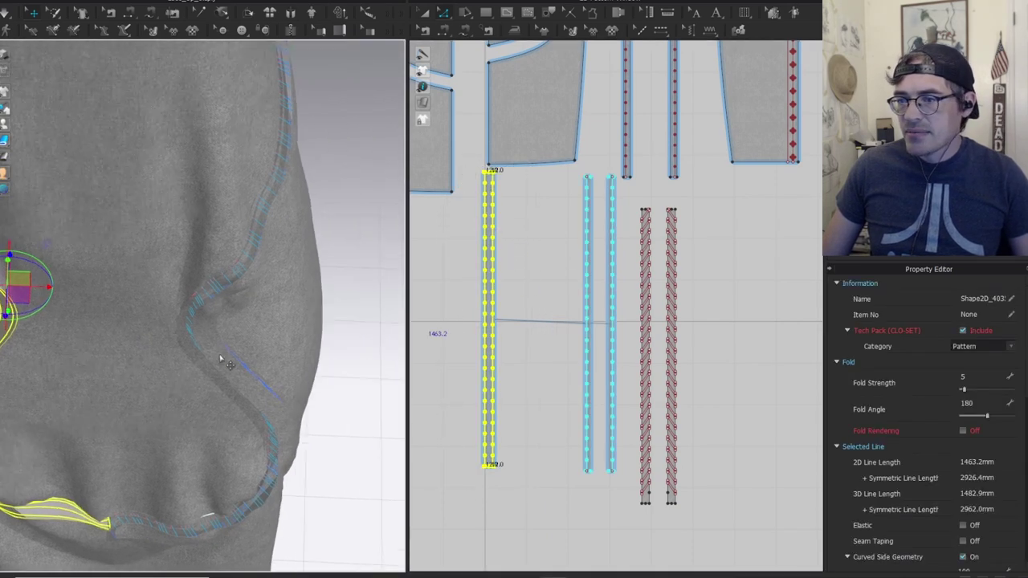
click(218, 284)
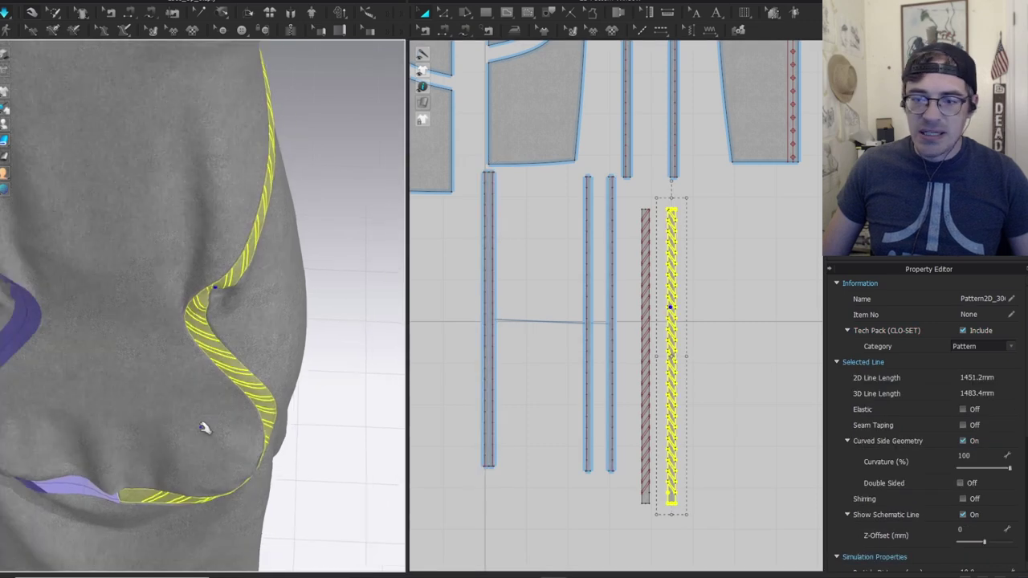
right_drag(219, 319, 230, 271)
key(q)
click(245, 326)
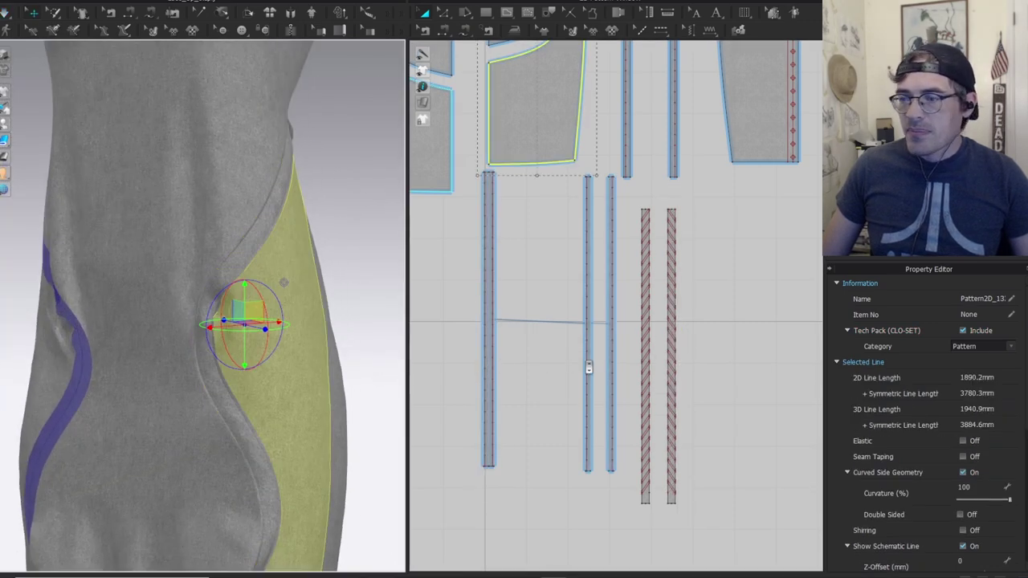
Cut both patterned straps along all of their diagonal internal lines.
scroll(623, 305, down, 4)
scroll(638, 257, up, 6)
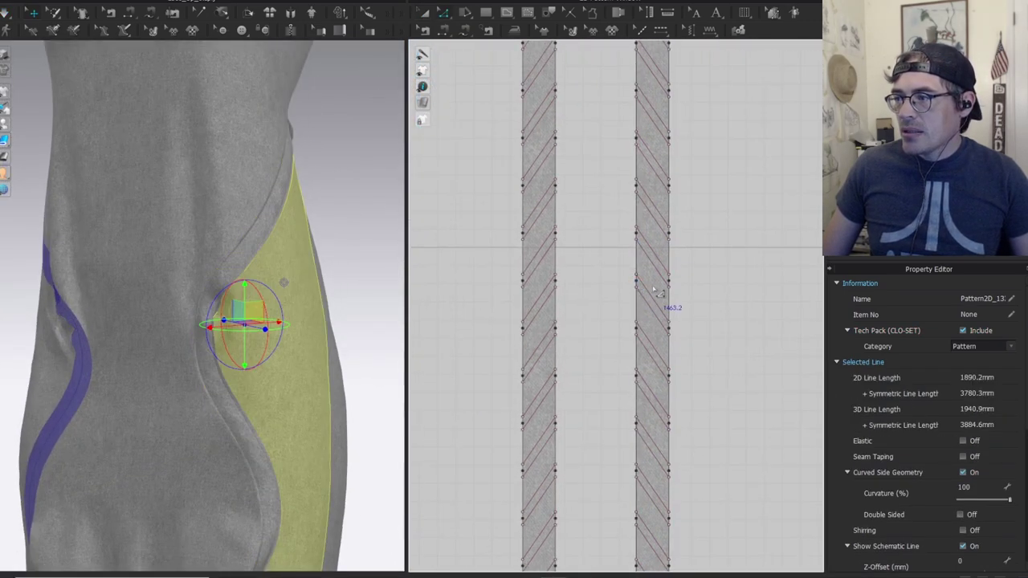
click(654, 299)
double_click(656, 298)
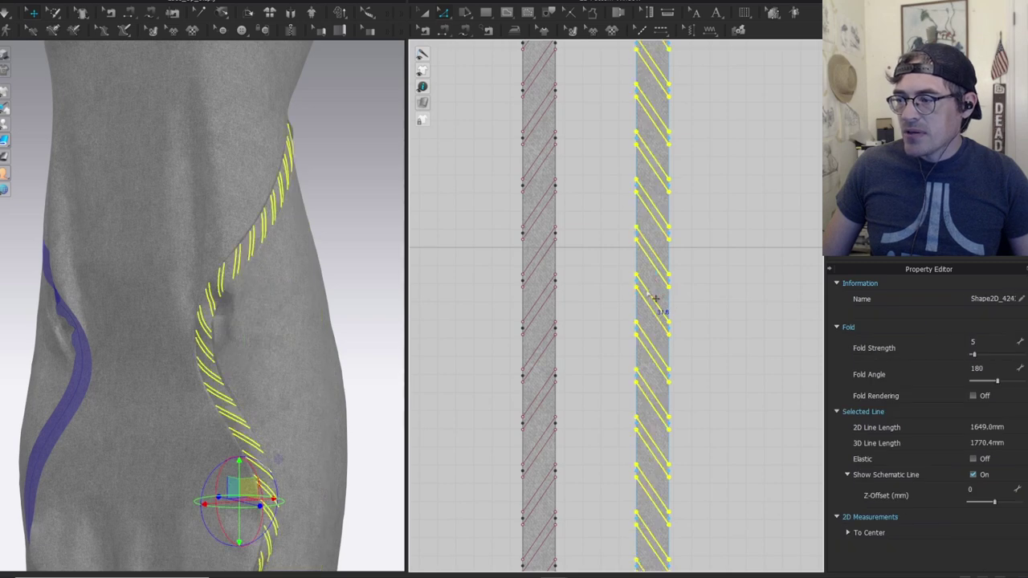
click(611, 376)
click(540, 262)
double_click(540, 262)
key(ctrl+z)
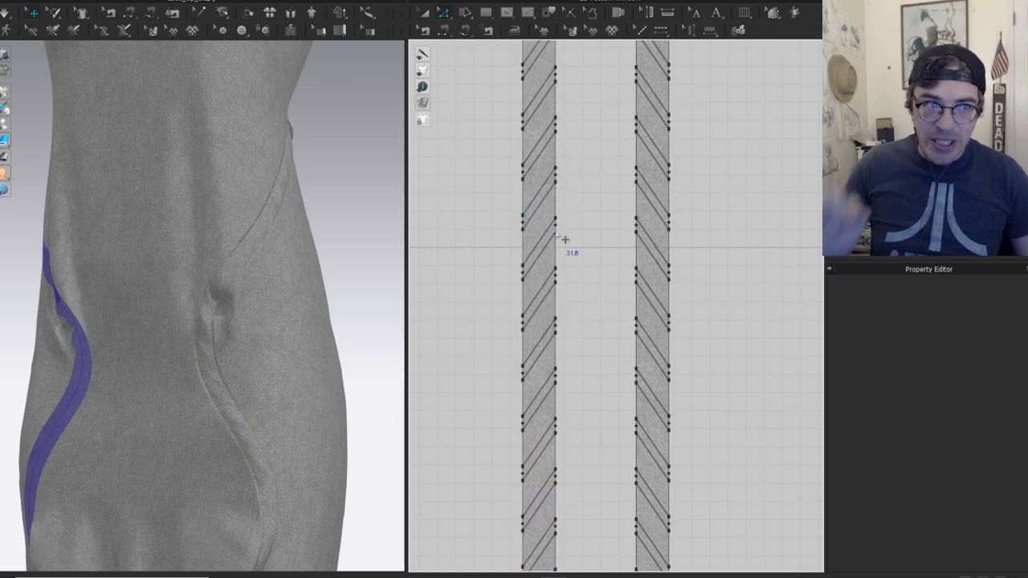
Delete all the wide filler pieces and strap ends on both patterned straps, keeping only the thin diagonal strips.
scroll(544, 369, down, 3)
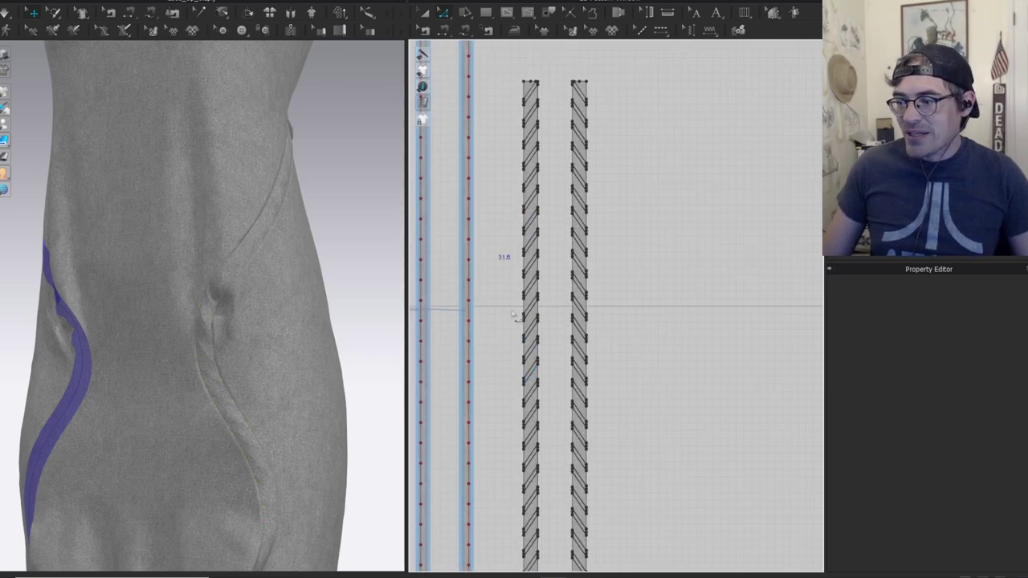
scroll(551, 93, up, 5)
key(a)
click(537, 127)
shift+click(540, 153)
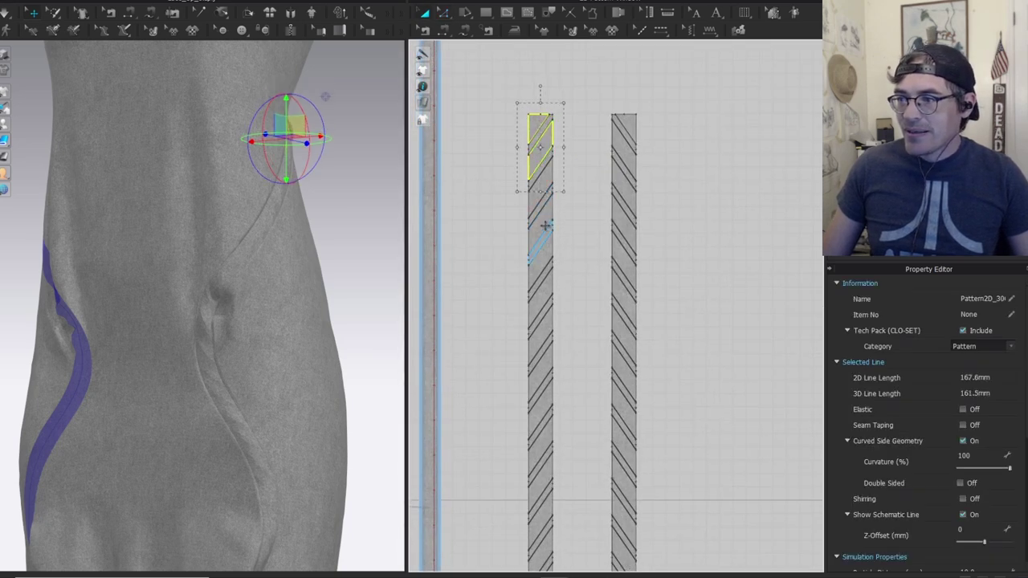
mouse_move(553, 172)
mouse_down()
mouse_move(545, 299)
mouse_move(576, 222)
mouse_move(574, 192)
mouse_move(576, 227)
mouse_up()
mouse_move(573, 269)
mouse_down()
mouse_move(579, 378)
mouse_move(572, 135)
mouse_move(557, 185)
mouse_move(563, 289)
mouse_move(587, 155)
mouse_move(557, 117)
mouse_move(567, 495)
mouse_up()
drag(642, 473, 633, 315)
shift+click(633, 305)
shift+click(632, 267)
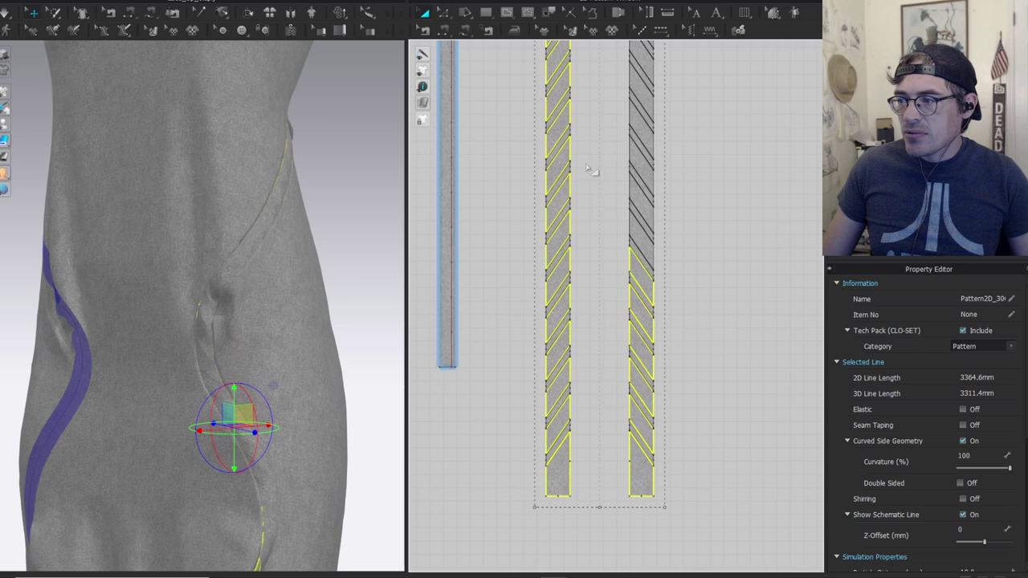
middle_drag(588, 169, 516, 333)
shift+click(564, 388)
shift+click(560, 353)
middle_drag(548, 282, 536, 329)
shift+click(550, 371)
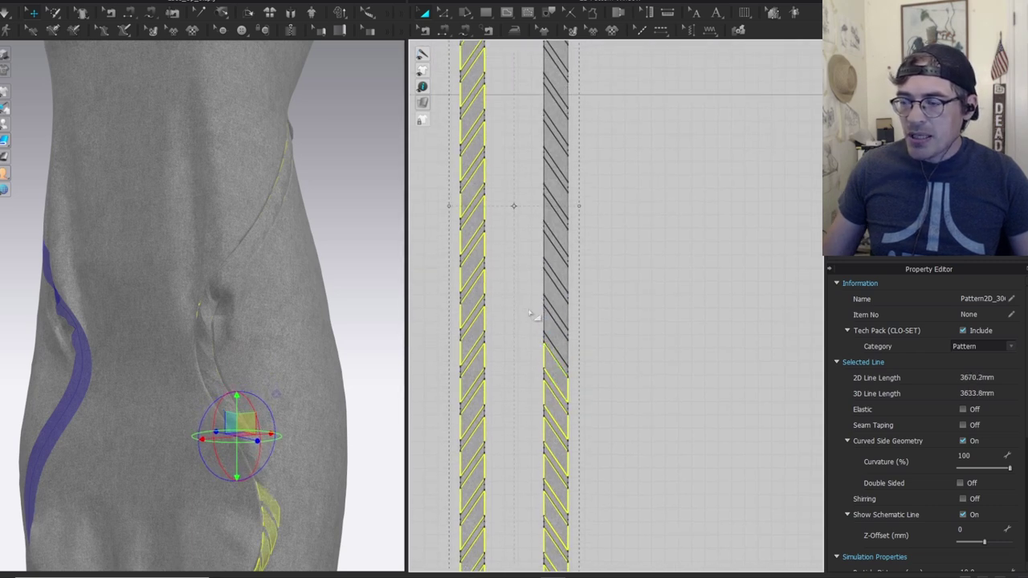
drag(553, 322, 541, 257)
right_drag(542, 257, 542, 362)
drag(552, 327, 545, 281)
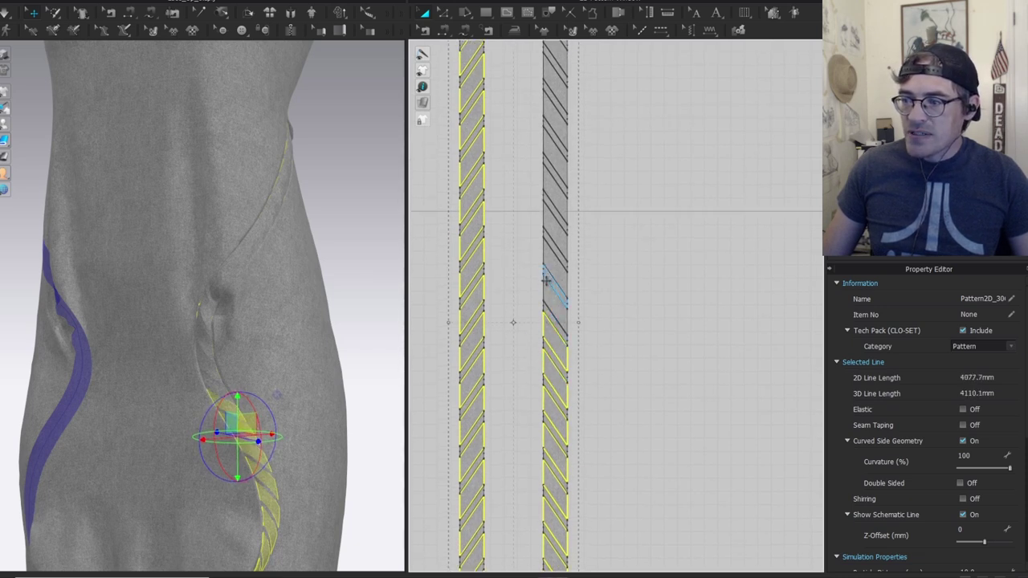
shift+click(543, 290)
shift+click(545, 255)
middle_drag(520, 212, 495, 311)
shift+click(523, 323)
shift+click(519, 277)
middle_drag(493, 252, 485, 345)
shift+click(512, 336)
shift+click(516, 293)
drag(514, 278, 505, 237)
right_drag(506, 237, 485, 330)
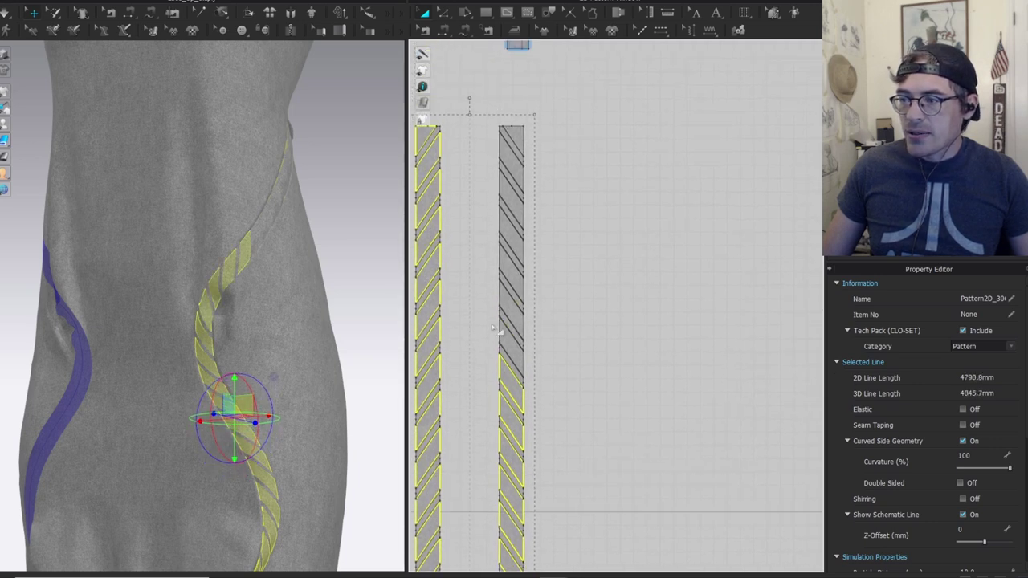
mouse_move(500, 331)
mouse_down()
mouse_move(498, 213)
mouse_move(514, 126)
mouse_up()
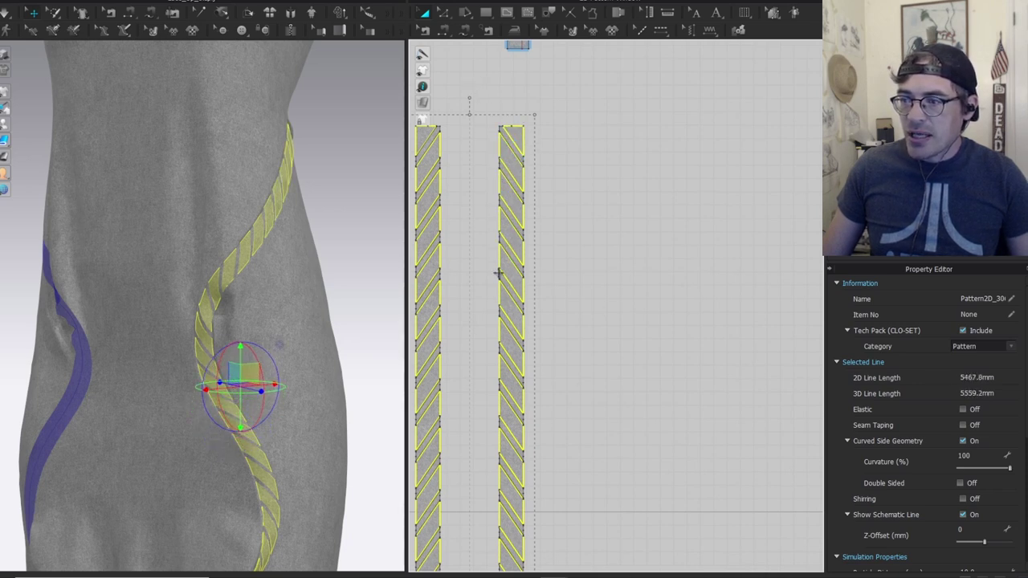
key(Delete)
Inspect the laced opening in 3D, change the 3D display style and start the simulation.
scroll(281, 277, down, 3)
right_drag(281, 277, 246, 331)
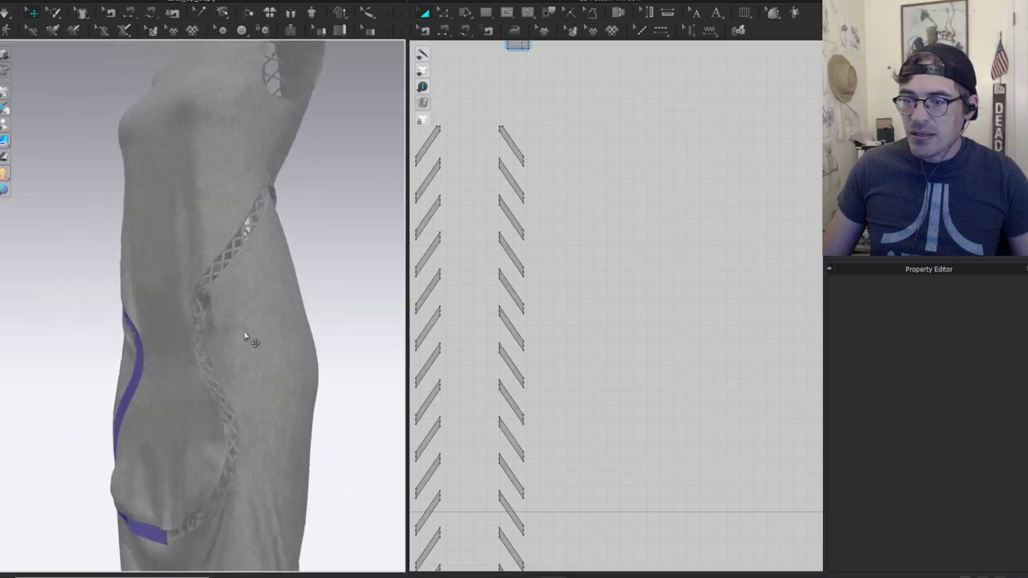
middle_drag(246, 332, 245, 224)
scroll(562, 304, down, 5)
middle_drag(577, 306, 564, 196)
scroll(214, 223, up, 2)
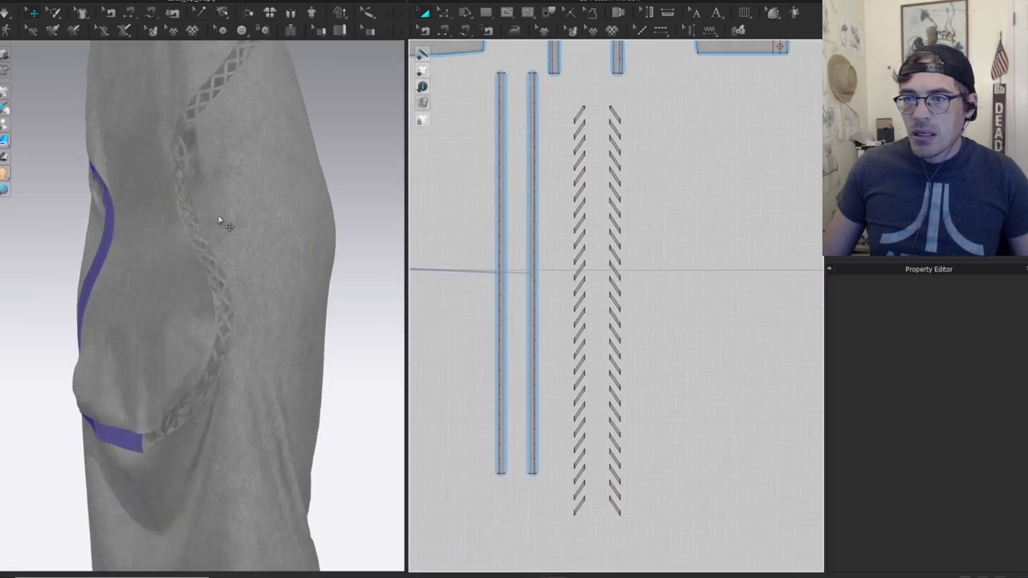
right_drag(213, 223, 262, 222)
click(6, 52)
middle_drag(289, 198, 277, 241)
key(space)
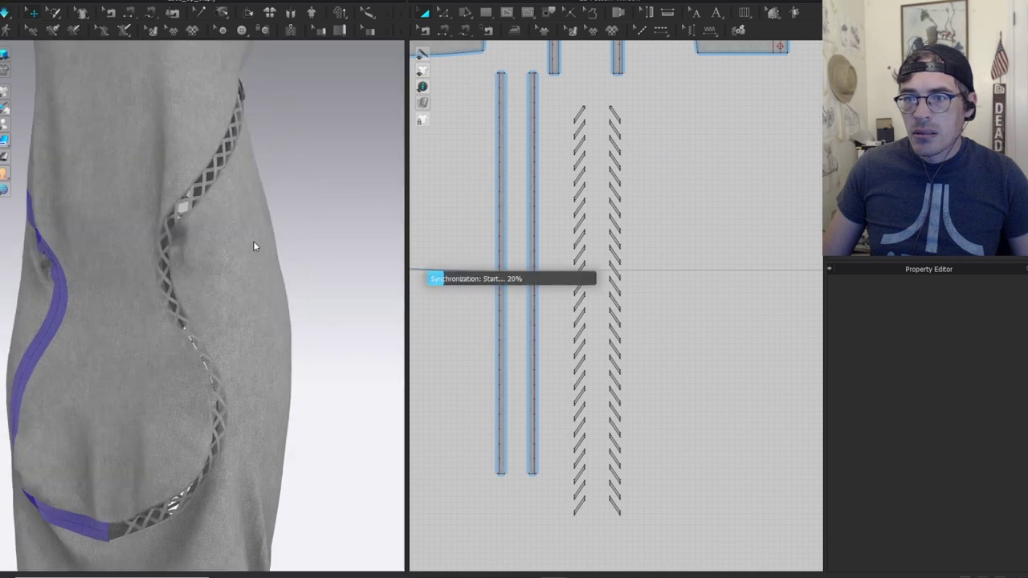
Pull the side skirt panel upward during the simulation to settle the laced opening, and stop simulating.
click(273, 508)
drag(280, 508, 290, 384)
key(space)
scroll(291, 295, down, 1)
right_drag(297, 270, 299, 294)
scroll(251, 350, down, 3)
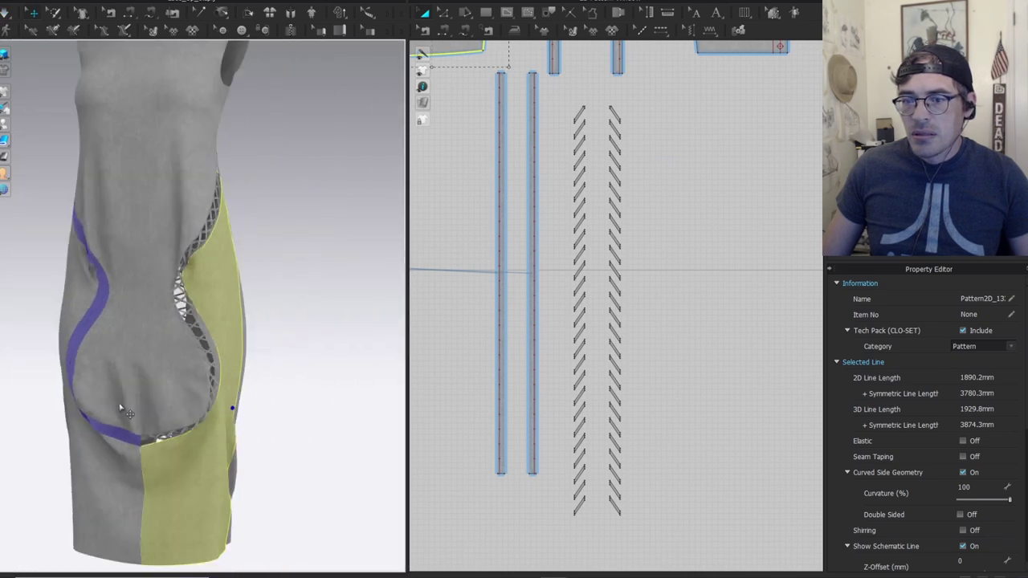
Split the remaining wide strap lengthwise down its center and move one half away from the other.
scroll(482, 344, down, 3)
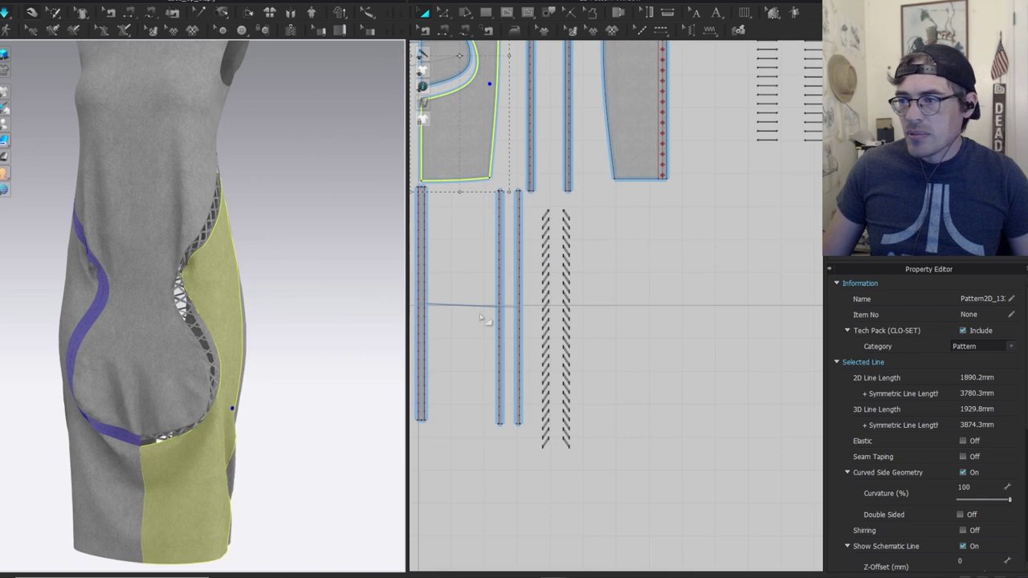
scroll(513, 297, up, 2)
scroll(506, 296, up, 5)
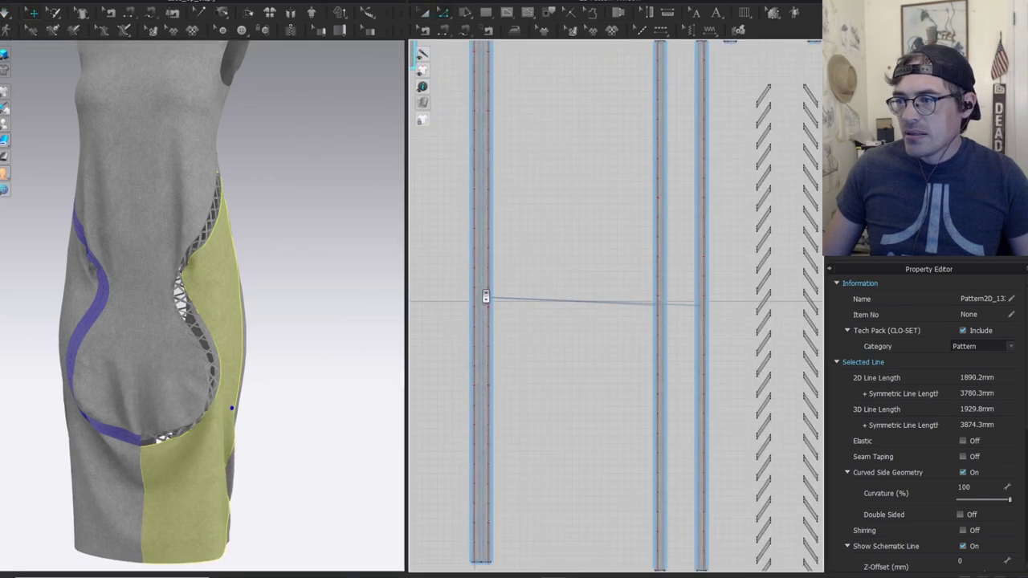
click(468, 249)
click(552, 271)
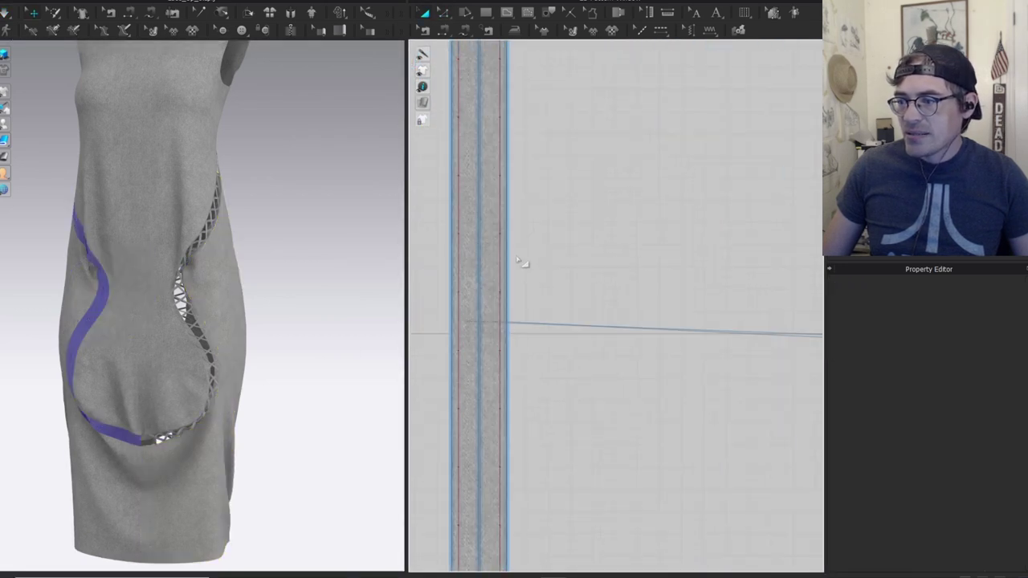
drag(500, 261, 553, 262)
Select both halves of the split strap and remove their linked editing.
shift+click(475, 261)
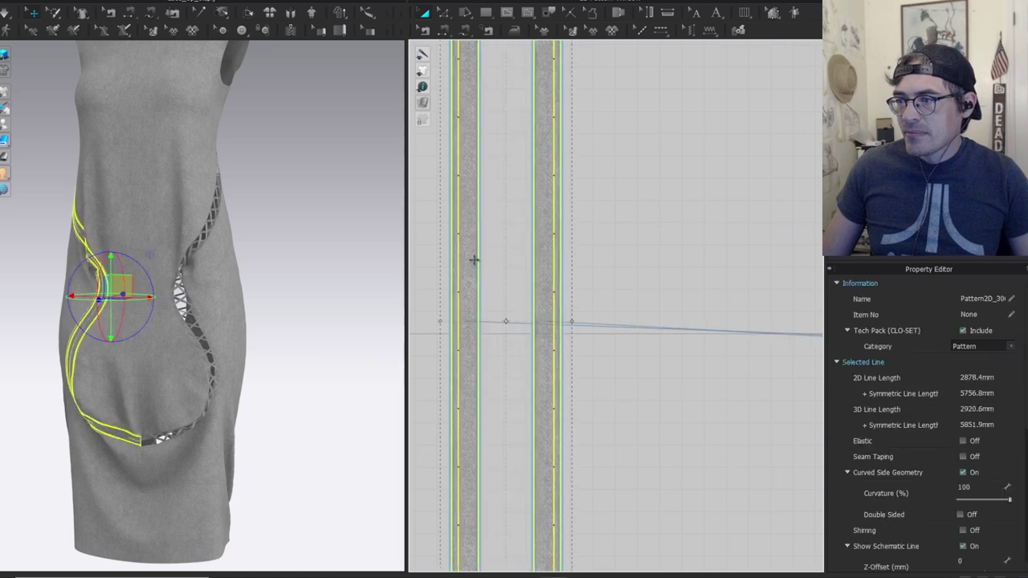
right_click(474, 262)
click(518, 290)
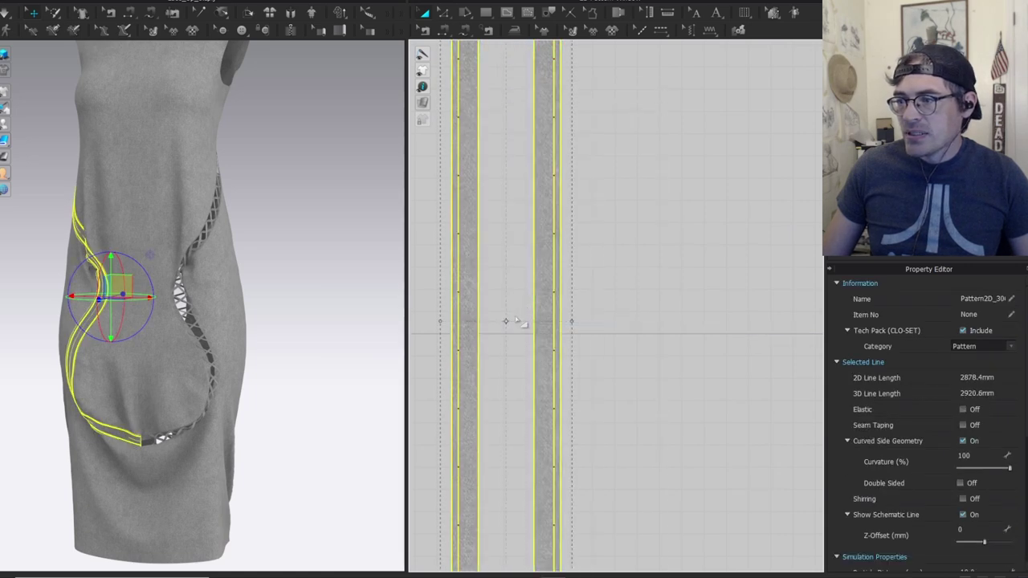
click(542, 307)
shift+click(474, 302)
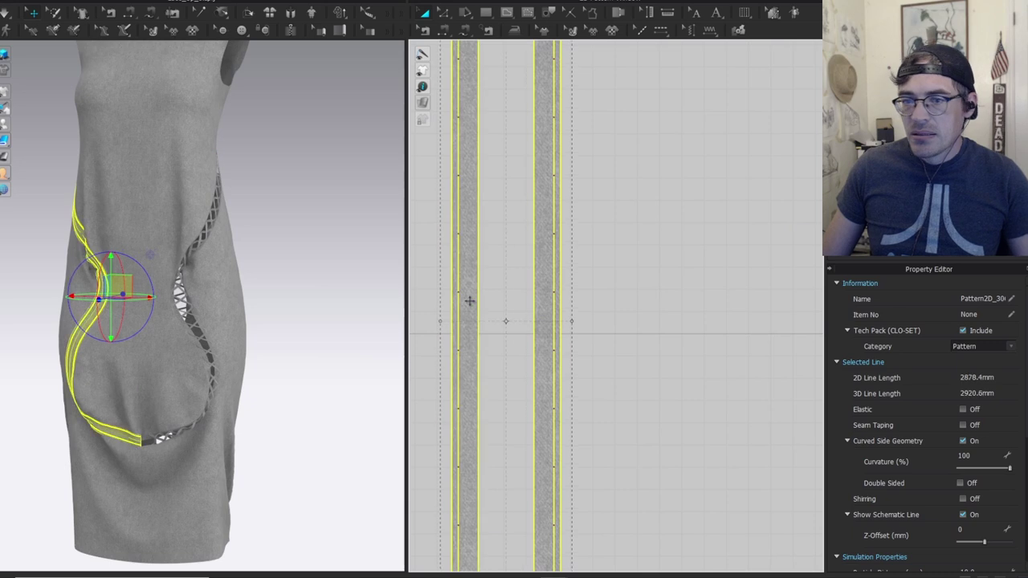
Sew the facing inner edges of the two split strap halves to each other.
click(526, 263)
key(n)
click(484, 250)
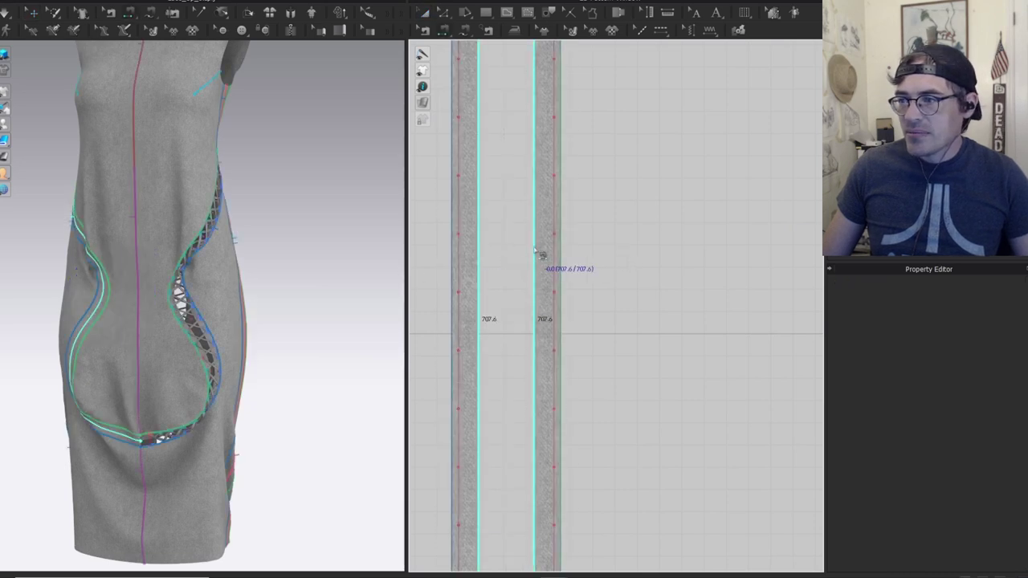
click(536, 249)
key(q)
Examine the laced side opening, pick one diagonal strip in 3D and locate its column in the pattern layout.
right_drag(191, 307, 176, 252)
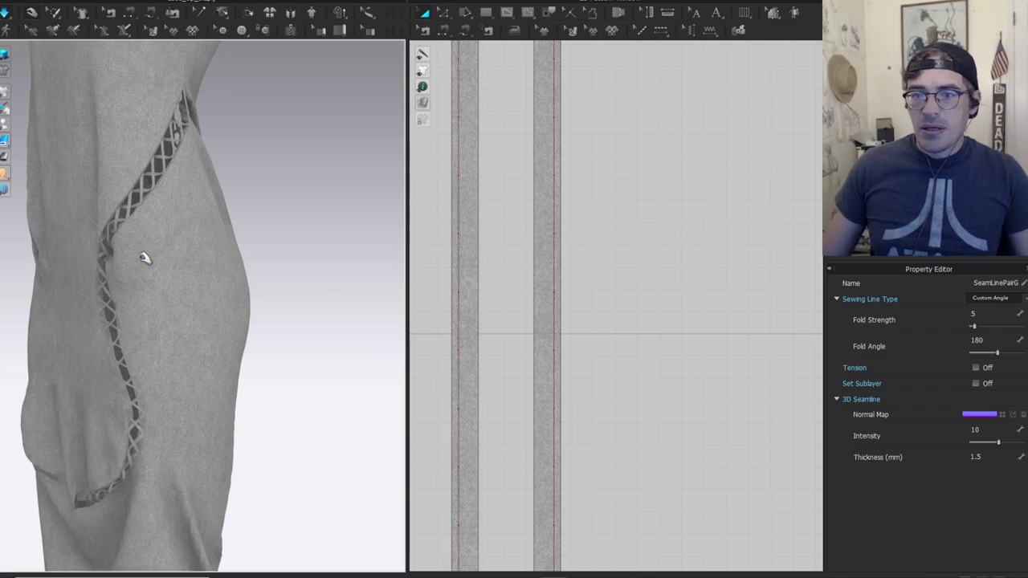
scroll(129, 245, up, 5)
click(178, 165)
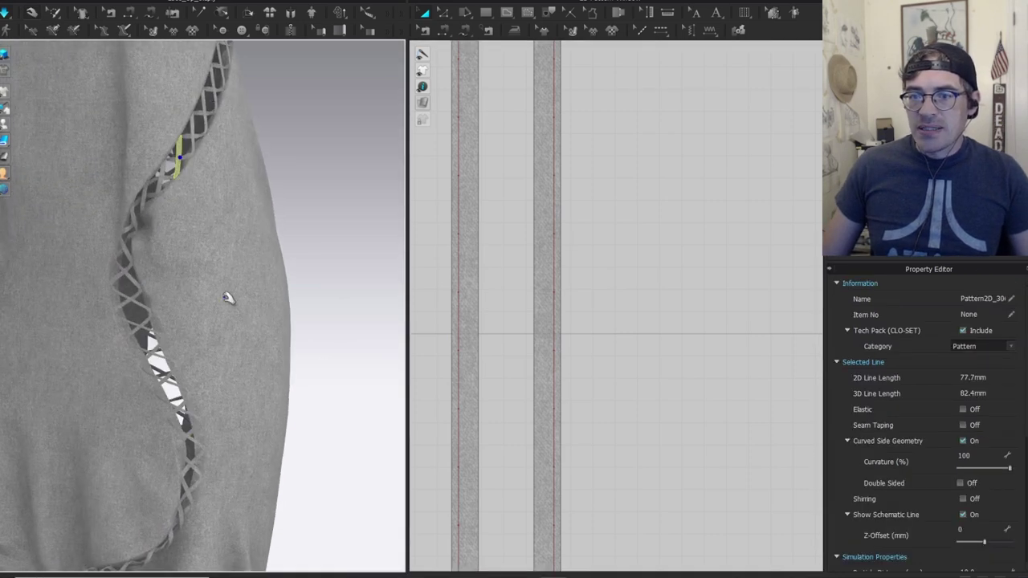
scroll(228, 297, down, 3)
key(q)
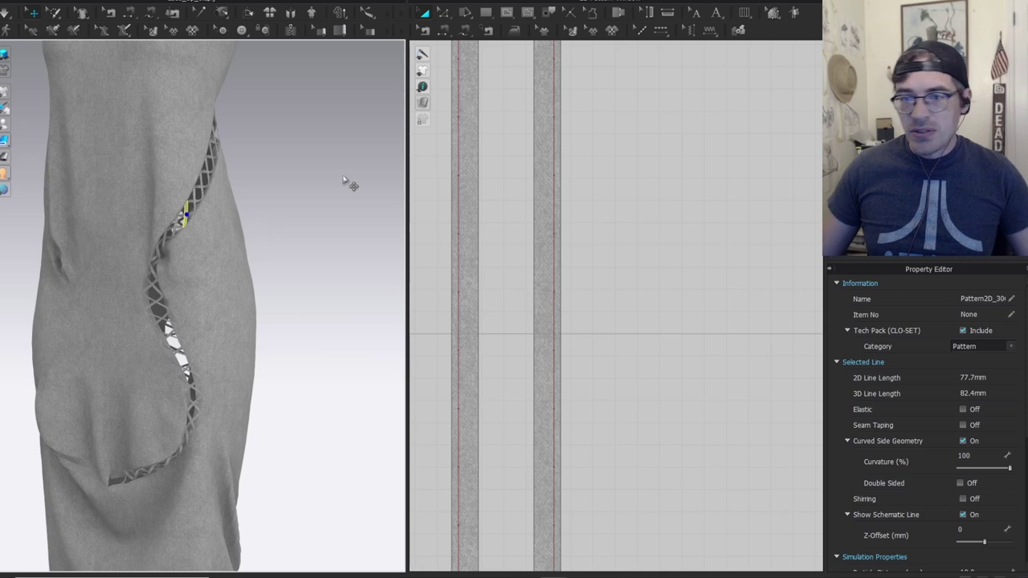
right_drag(345, 182, 342, 277)
scroll(567, 260, down, 6)
middle_drag(574, 262, 518, 296)
scroll(49, 423, up, 3)
right_drag(245, 387, 199, 328)
scroll(583, 266, up, 7)
middle_drag(604, 300, 585, 178)
scroll(585, 178, down, 4)
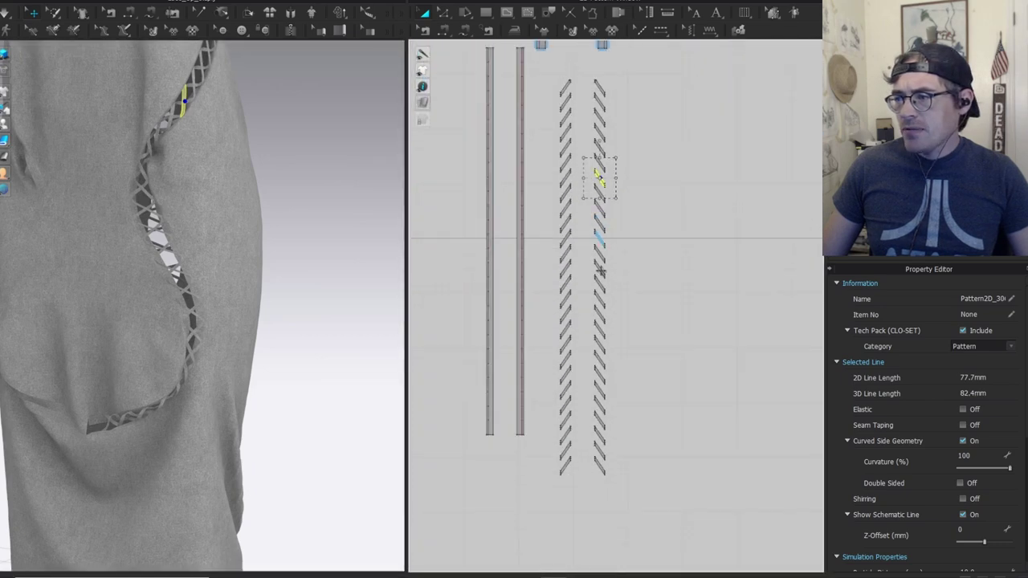
key(z)
drag(600, 512, 600, 498)
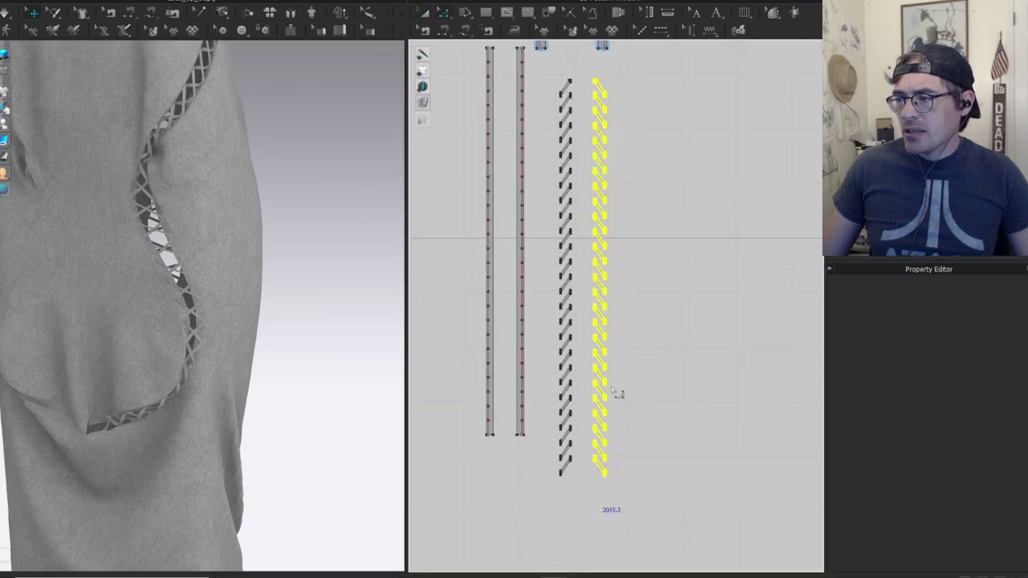
key(w)
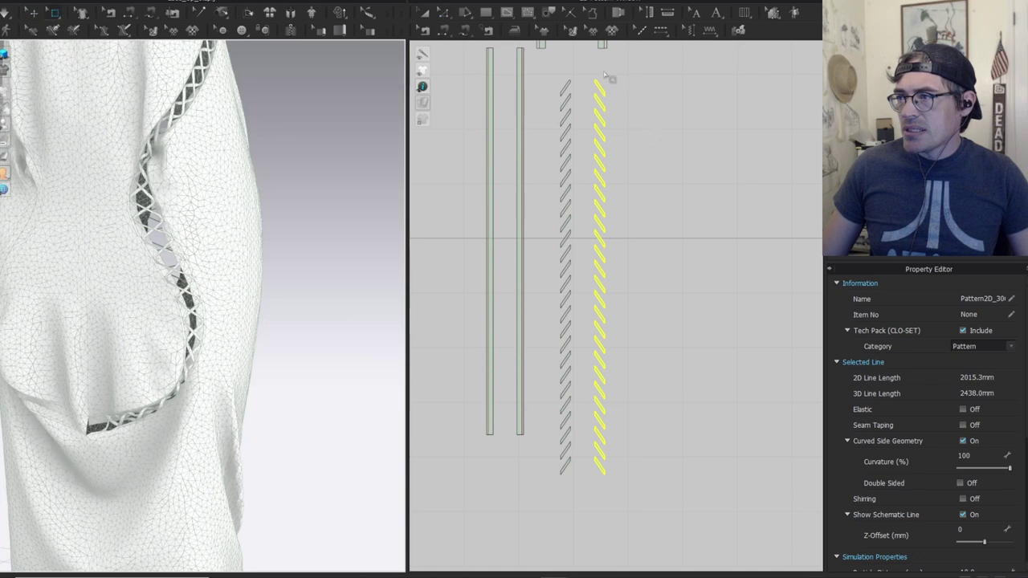
drag(611, 71, 588, 359)
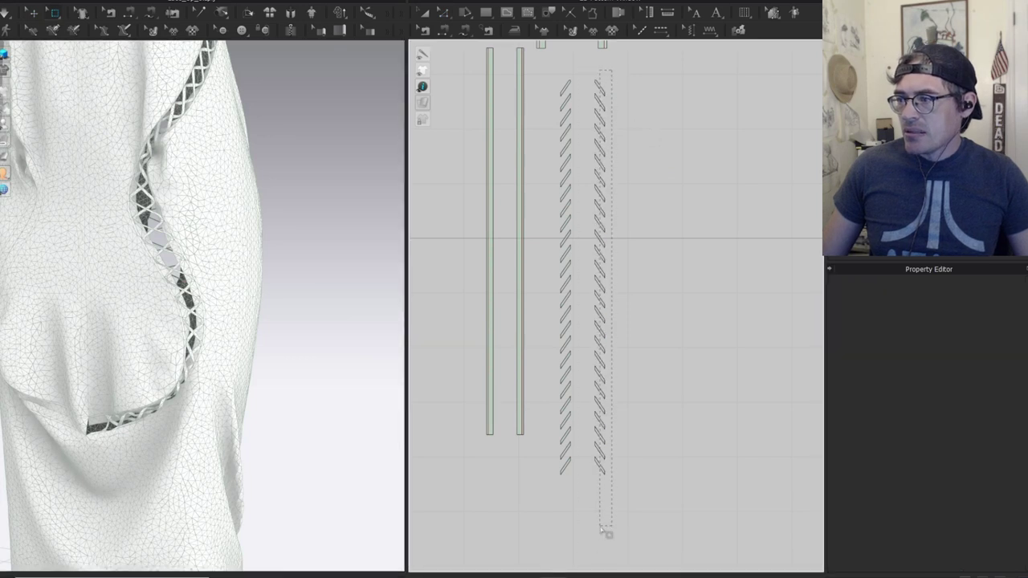
drag(605, 532, 605, 533)
click(54, 14)
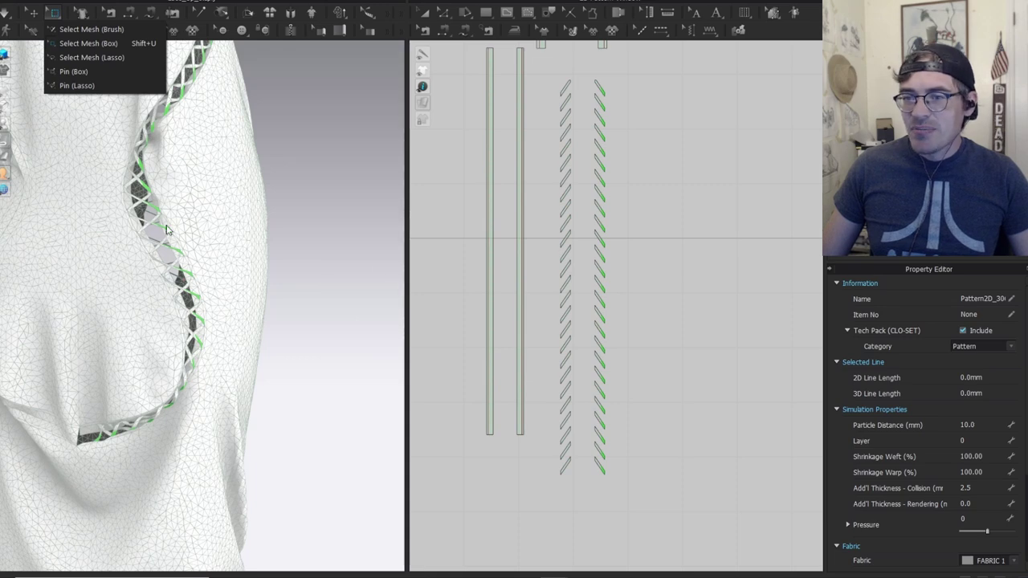
click(336, 294)
Box-select the mesh along the outer ends of the second column of diagonal strips and simulate to settle the lacing.
key(q)
scroll(222, 273, up, 3)
key(w)
drag(628, 75, 615, 198)
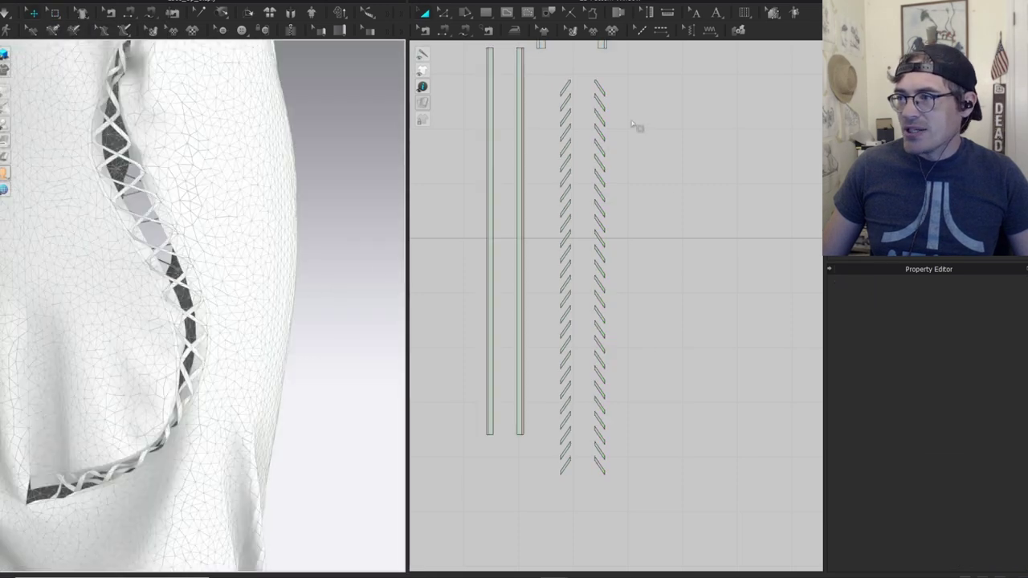
drag(602, 498, 603, 498)
scroll(201, 265, up, 6)
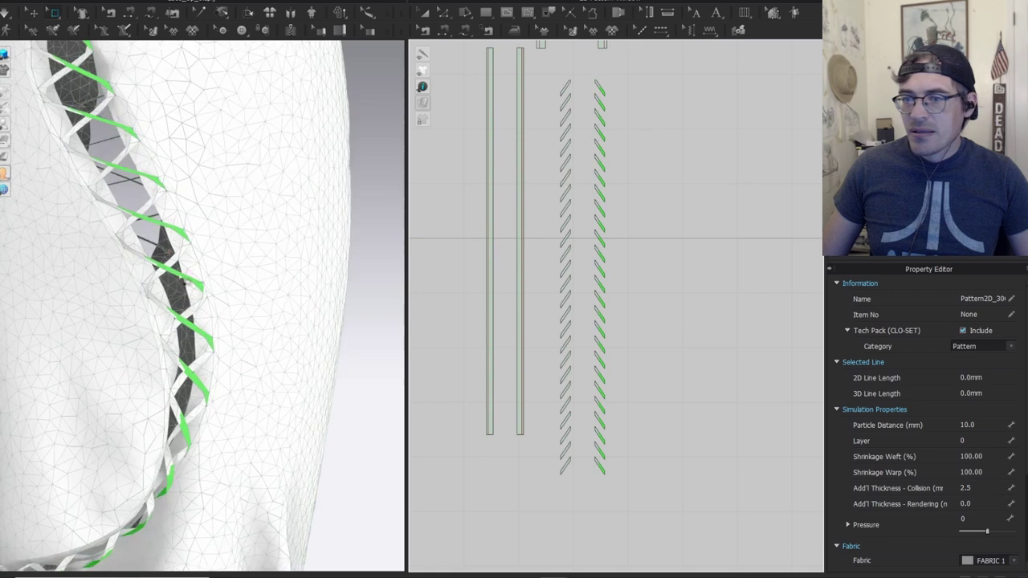
right_drag(201, 266, 264, 246)
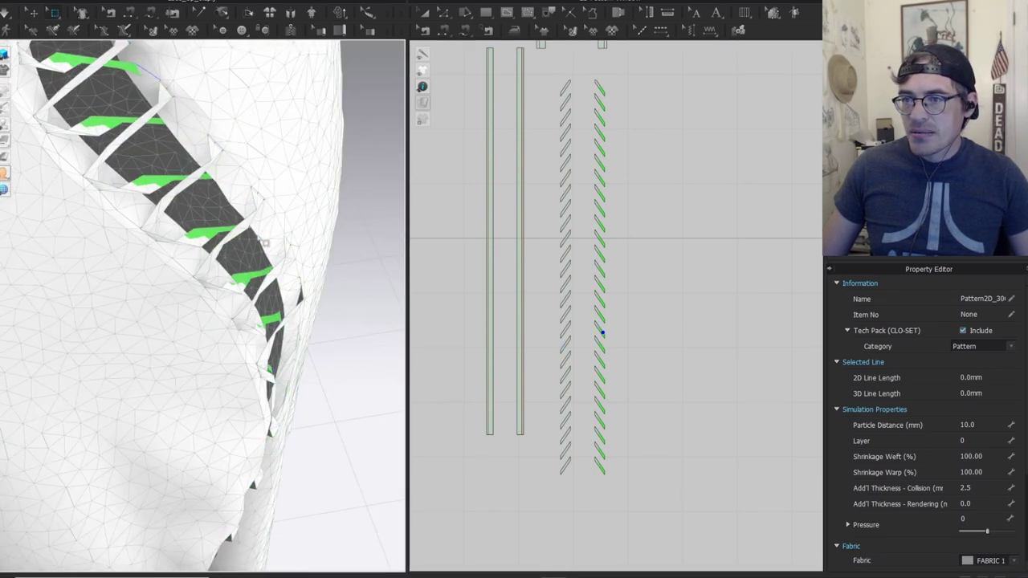
scroll(295, 285, down, 5)
key(space)
scroll(189, 217, down, 4)
right_drag(192, 227, 178, 191)
scroll(714, 297, down, 4)
Set the additional rendering thickness of both columns of diagonal strips to 2 mm and stop the simulation.
key(z)
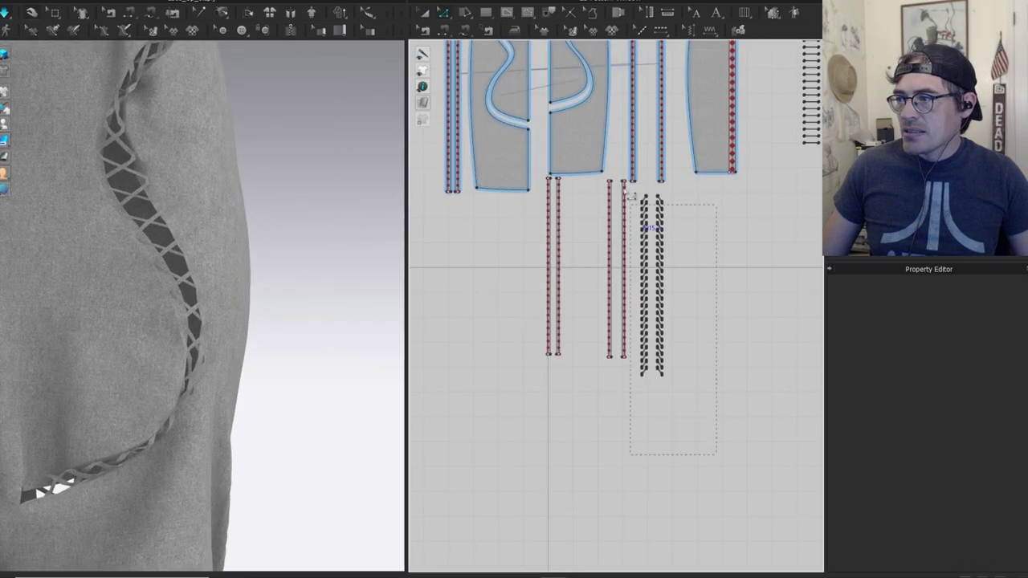
drag(642, 195, 641, 195)
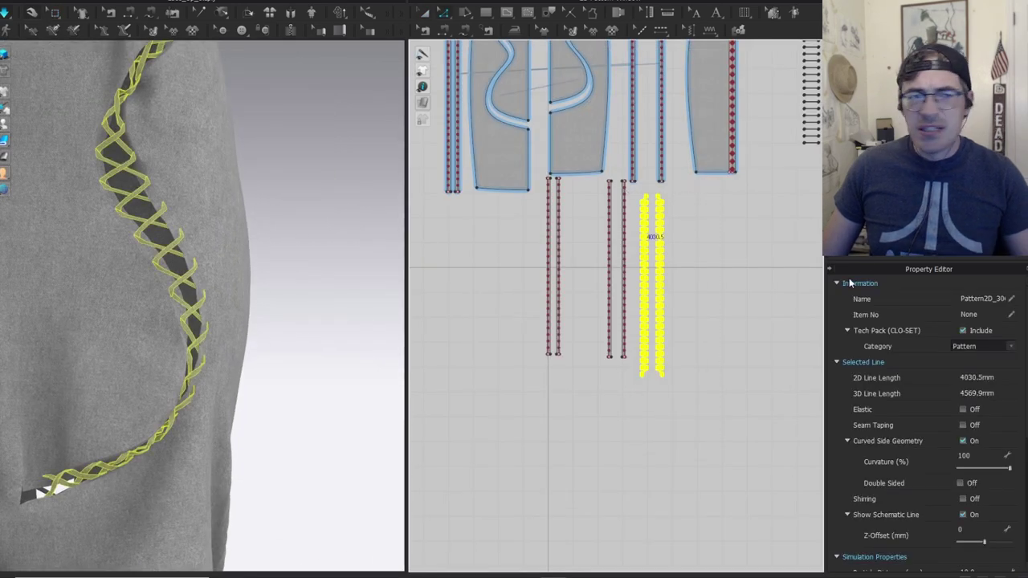
scroll(947, 481, down, 5)
scroll(947, 486, down, 4)
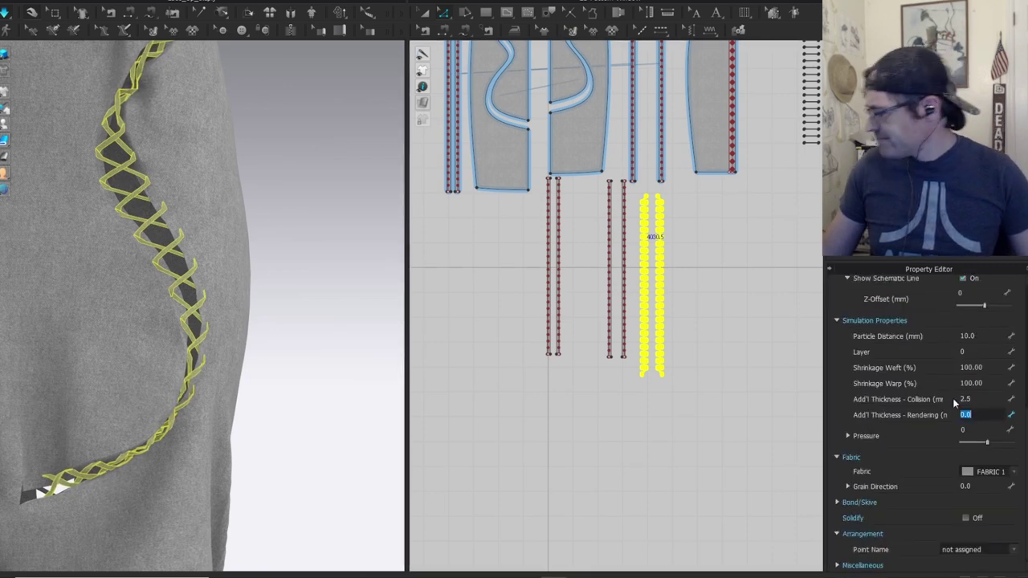
text(2)
key(Return)
key(space)
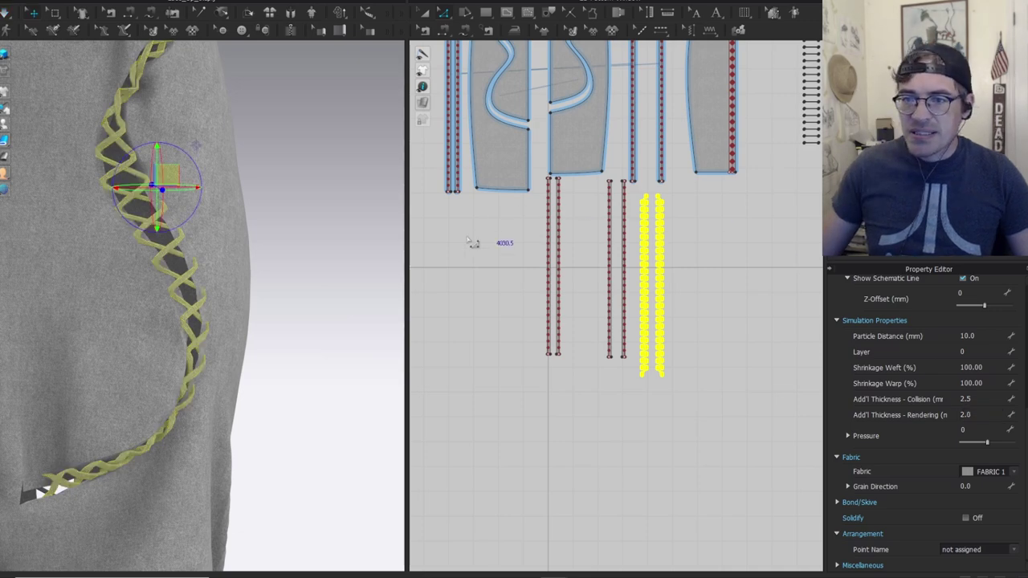
Deselect the strips and inspect the laced openings on the dress from the front, side and back.
click(222, 178)
scroll(243, 232, down, 3)
scroll(244, 228, down, 3)
click(234, 199)
scroll(234, 199, down, 2)
right_drag(234, 199, 121, 207)
middle_drag(189, 256, 191, 380)
scroll(187, 259, up, 3)
right_drag(187, 258, 234, 259)
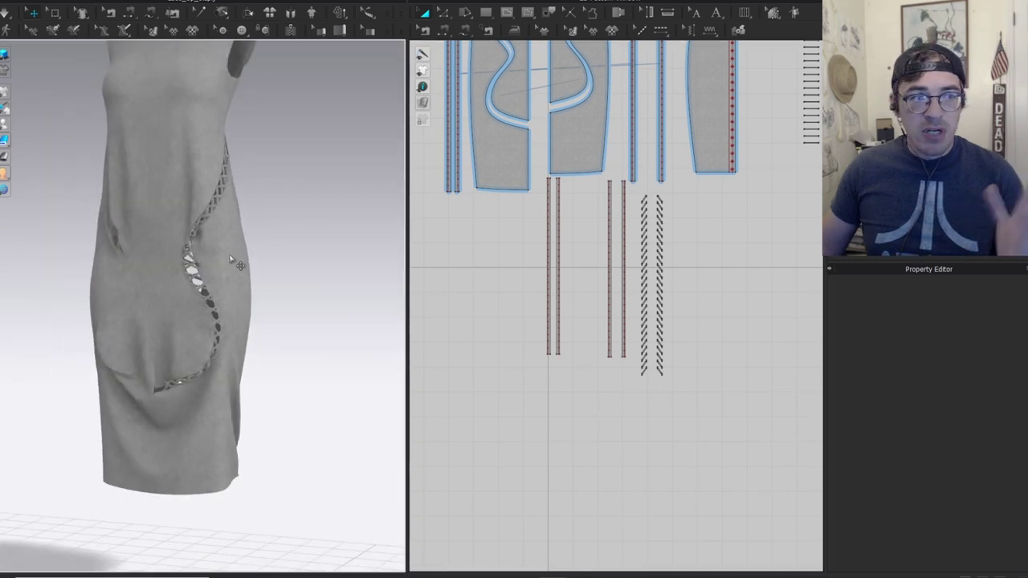
right_drag(302, 247, 199, 310)
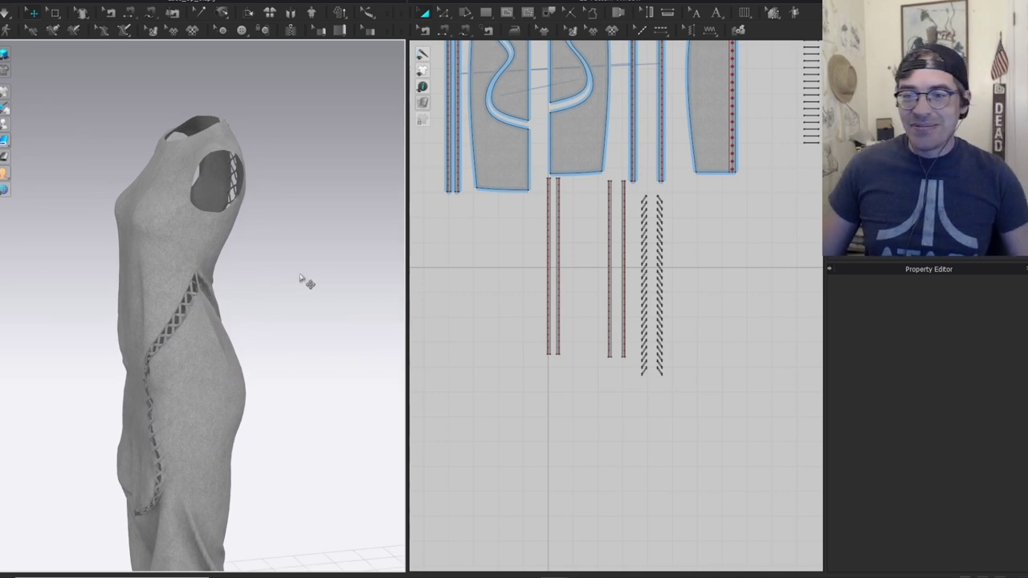
scroll(211, 321, up, 2)
right_drag(168, 313, 248, 305)
scroll(258, 267, up, 2)
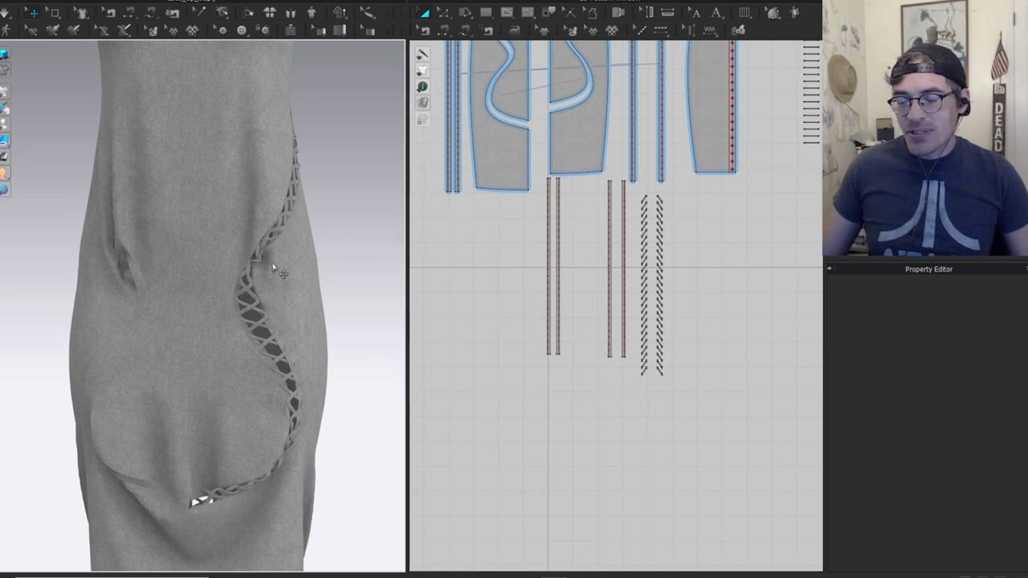
scroll(277, 269, down, 4)
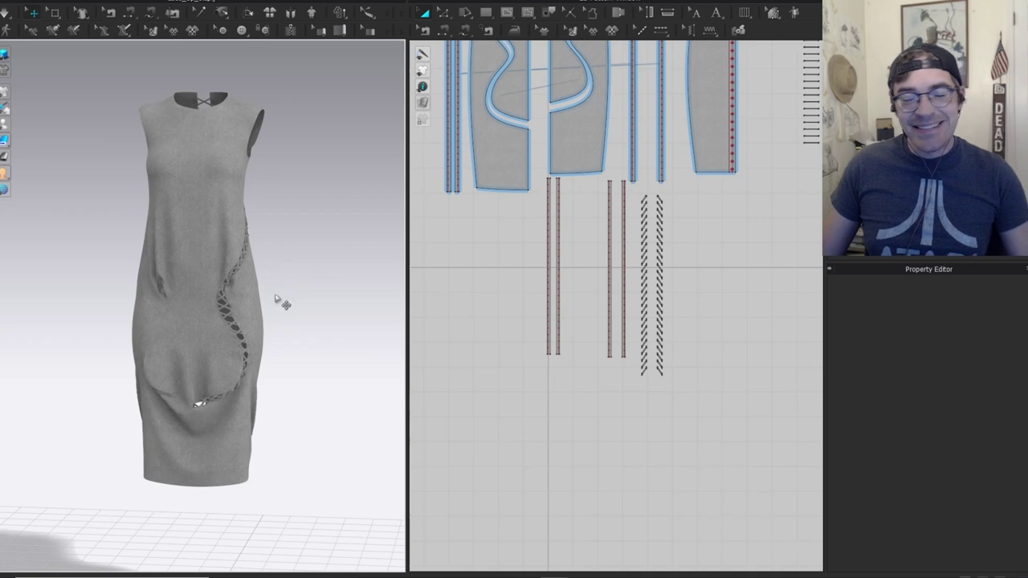
right_drag(305, 249, 99, 248)
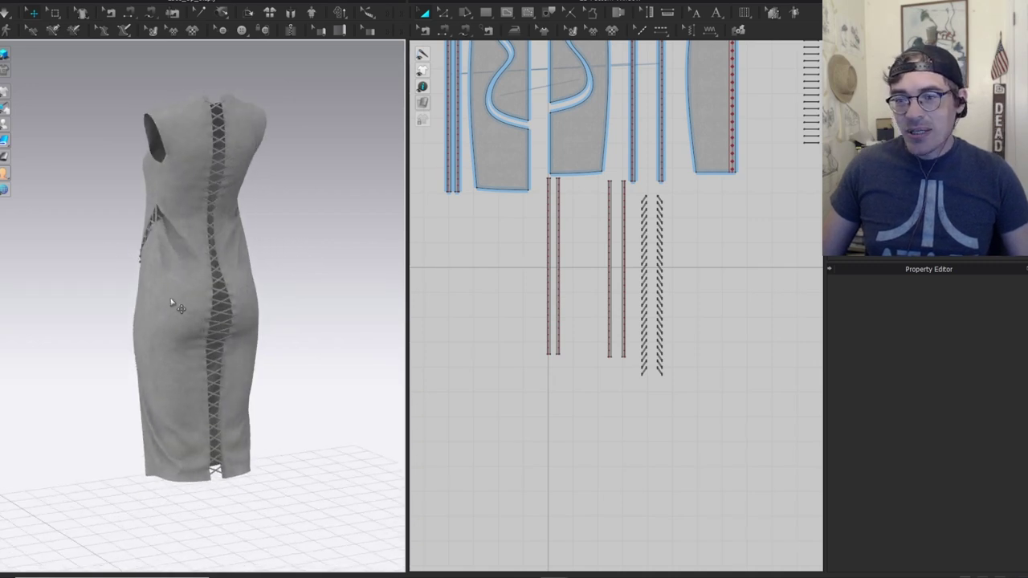
scroll(171, 304, up, 1)
right_drag(170, 304, 254, 319)
middle_drag(283, 341, 246, 322)
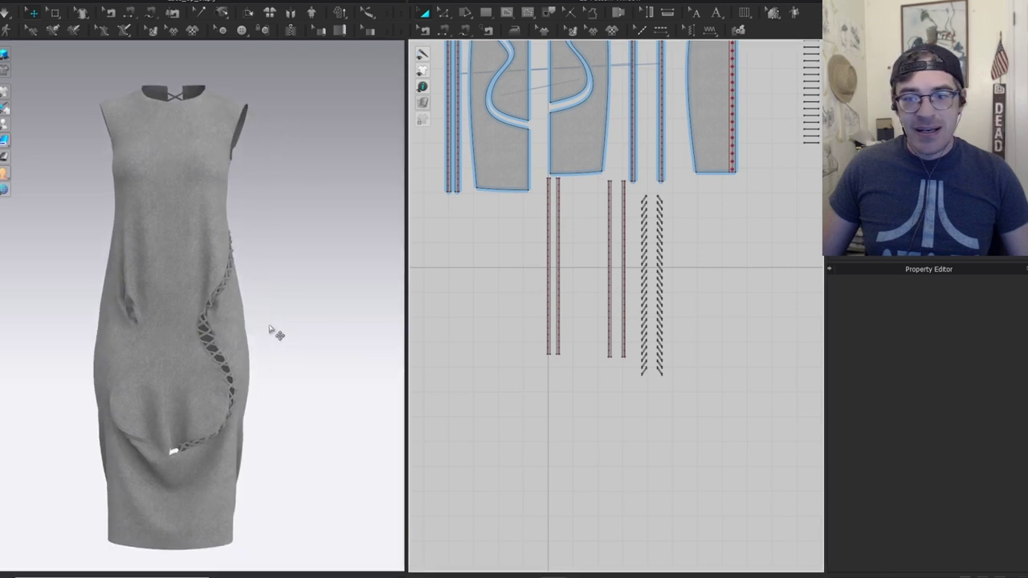